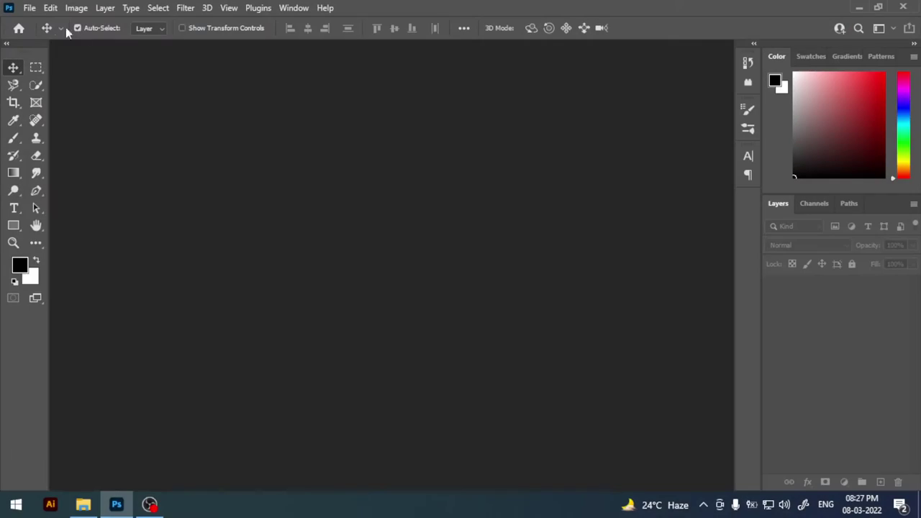
Step: Start a new 6750 × 1350 pixel document at 72 ppi resolution
click(30, 8)
click(43, 22)
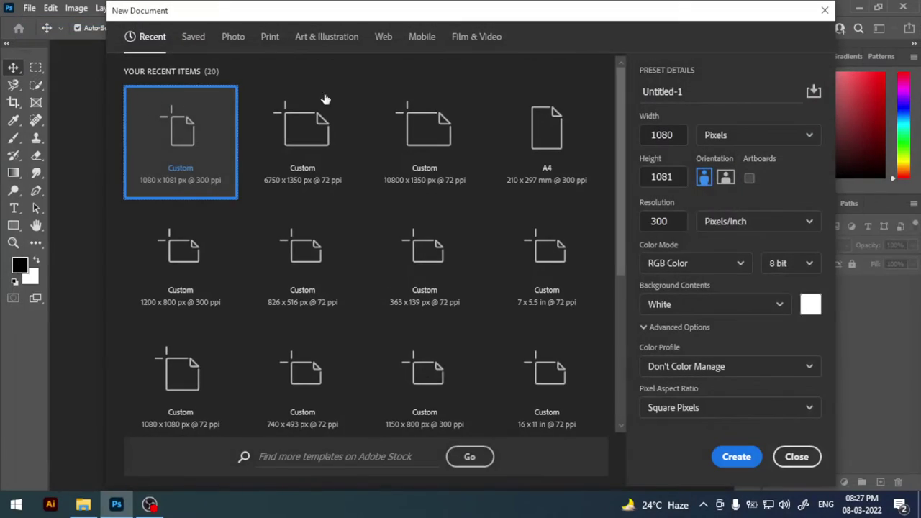
click(728, 135)
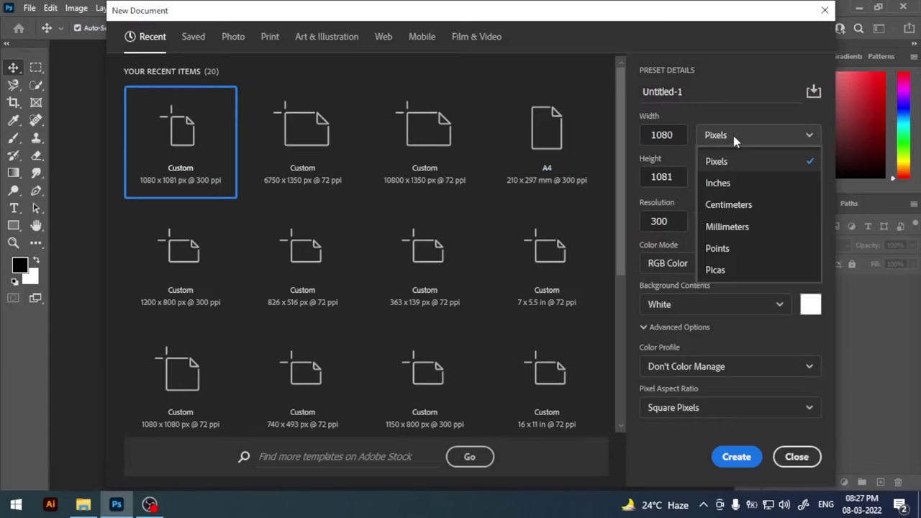
click(734, 141)
double_click(662, 135)
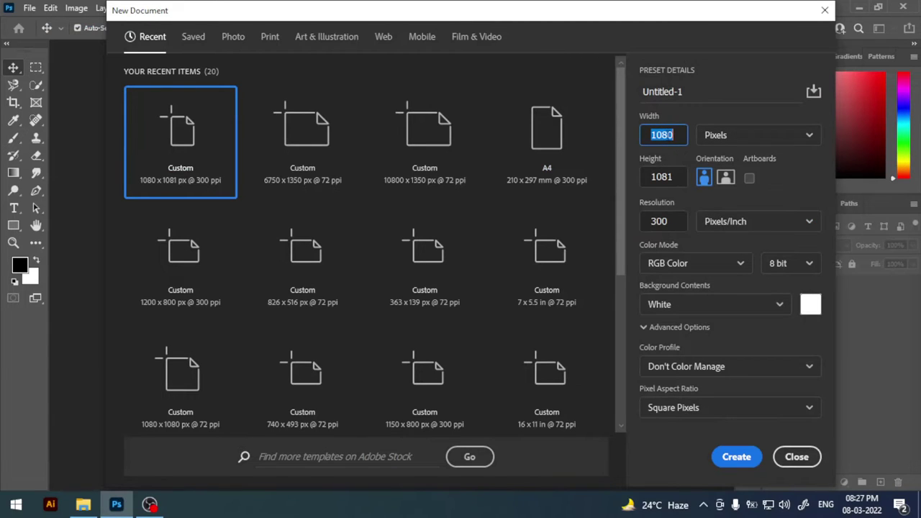
text(6750)
key(Tab)
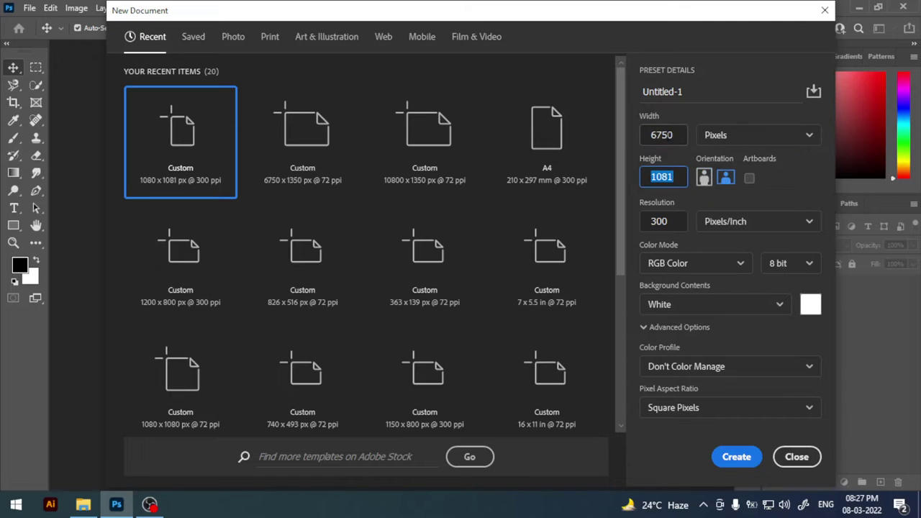
text(135)
click(662, 219)
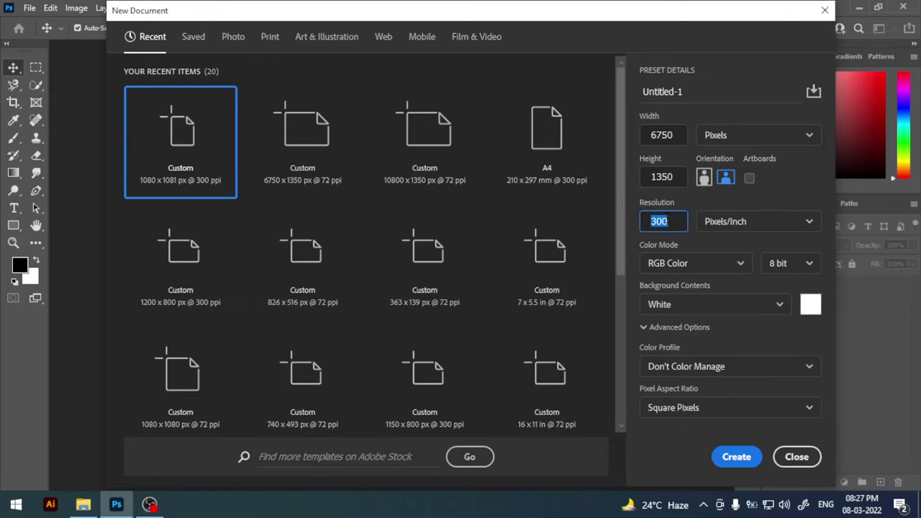
text(72)
click(736, 456)
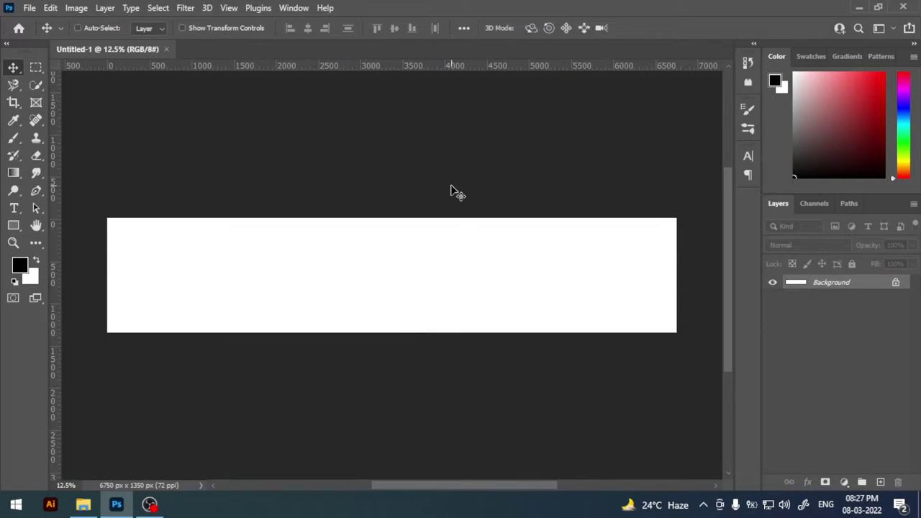
Step: Add a 5-column New Guide Layout to the canvas, then zoom in closer
key(ctrl+0)
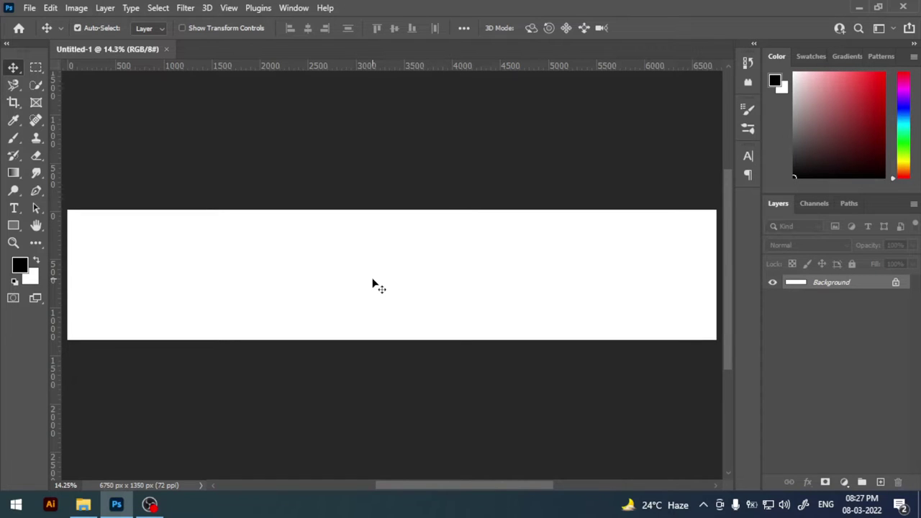
click(229, 8)
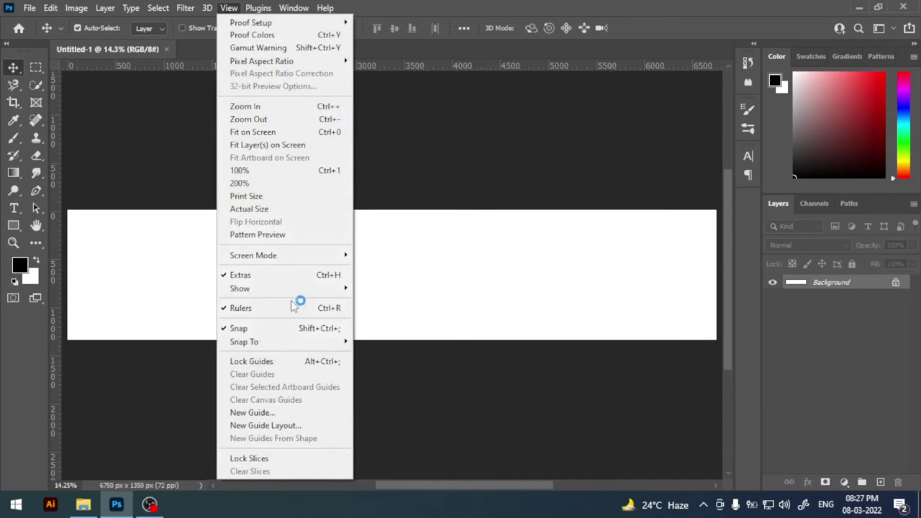
click(276, 429)
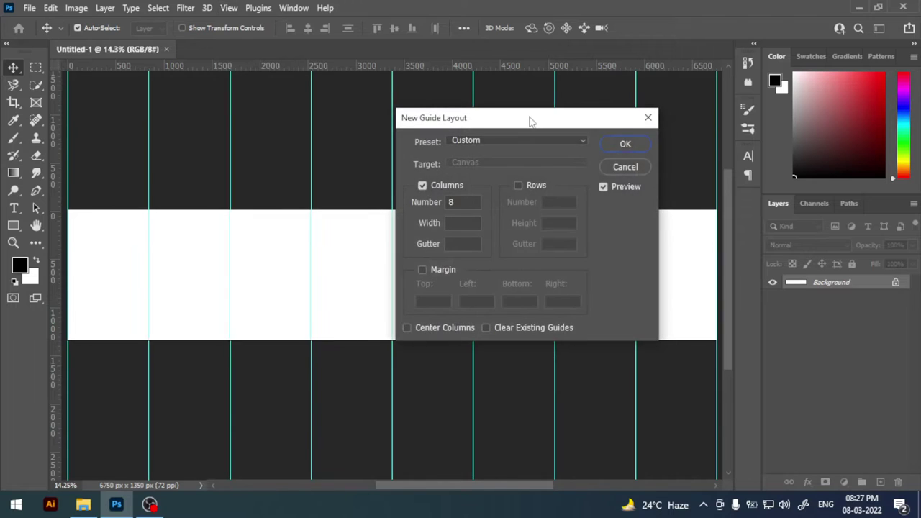
drag(530, 120, 603, 121)
double_click(534, 198)
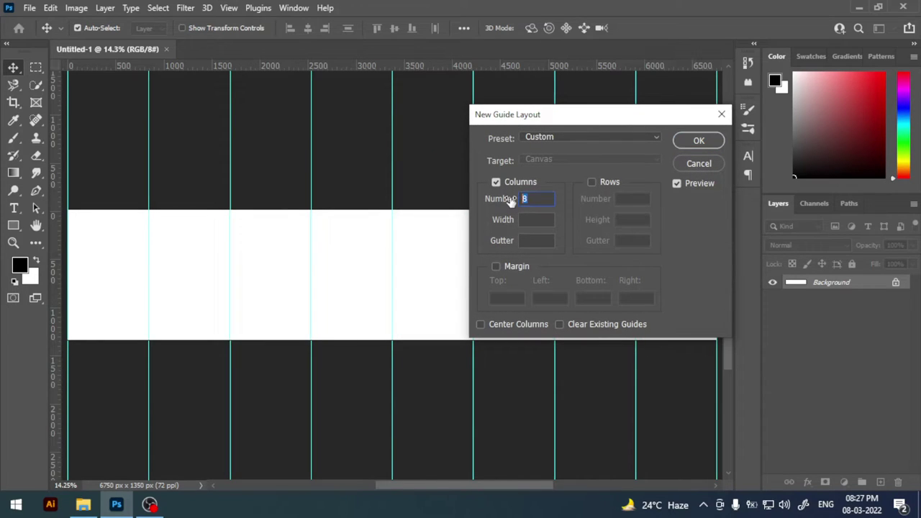
text(5)
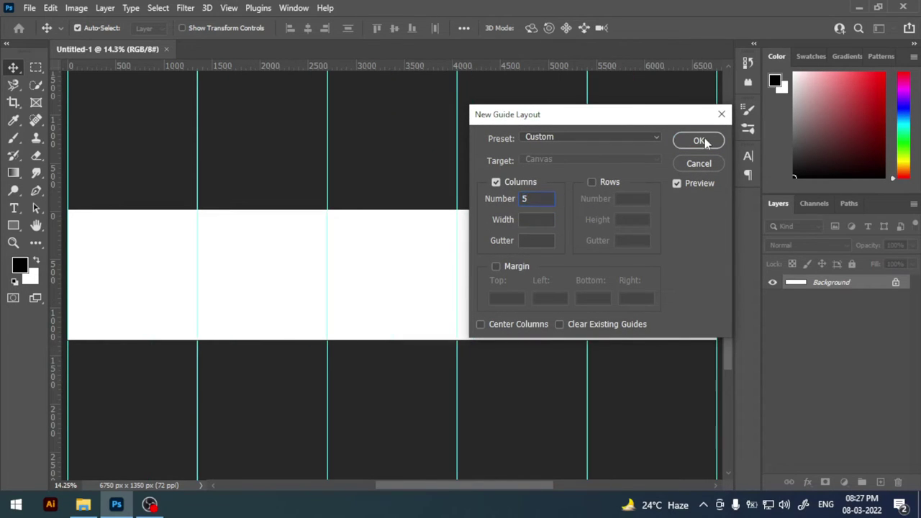
click(699, 141)
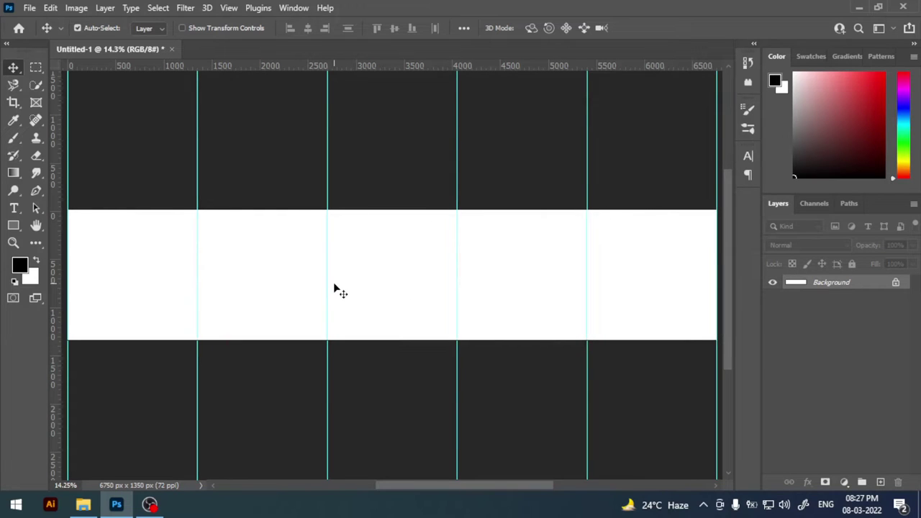
mouse_move(334, 282)
mouse_down()
mouse_move(514, 292)
mouse_move(500, 292)
mouse_up()
key(ctrl+plus)
key(ctrl+plus)
key(ctrl+plus)
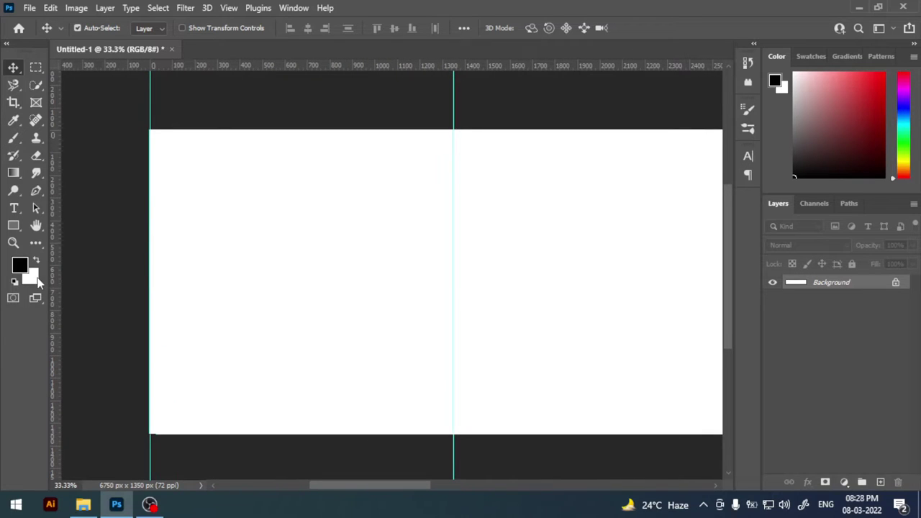
Step: Set the background colour to #ffe001 and fill the canvas with it
click(38, 280)
drag(727, 115, 541, 133)
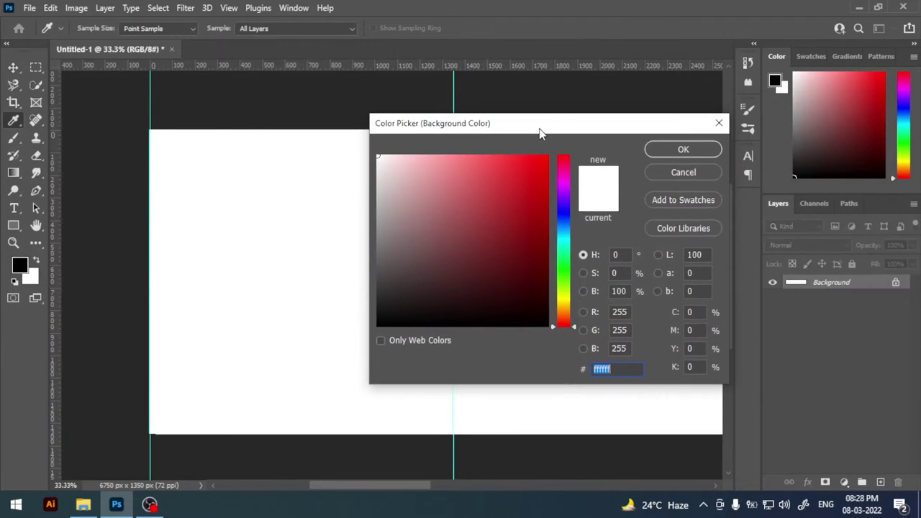
text(ff)
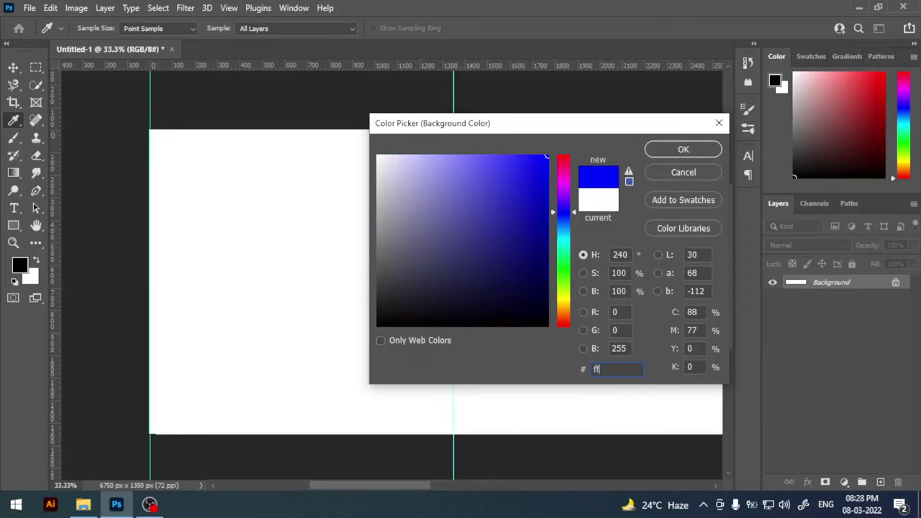
text(e00)
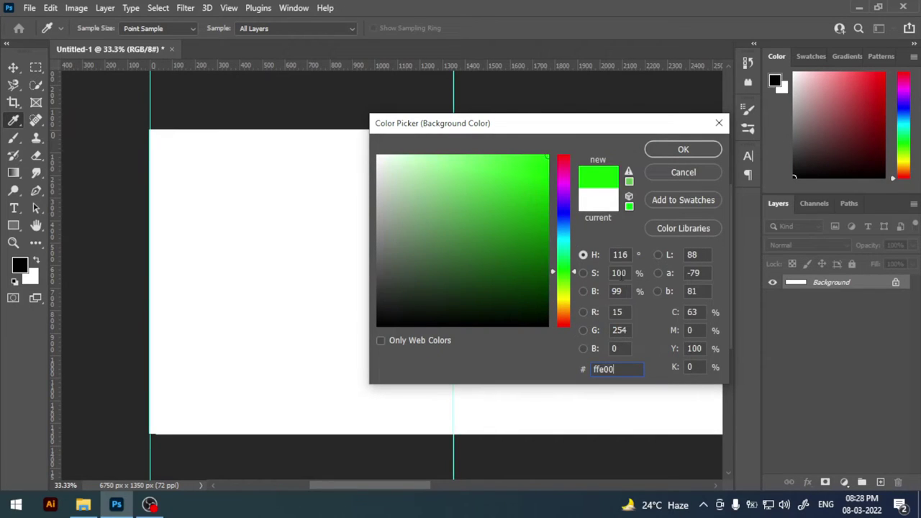
text(1)
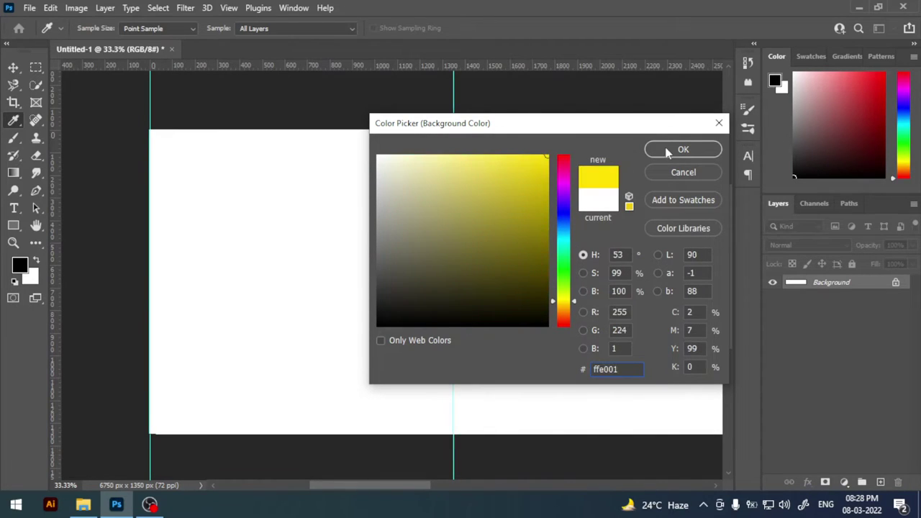
click(668, 151)
key(ctrl+BackSpace)
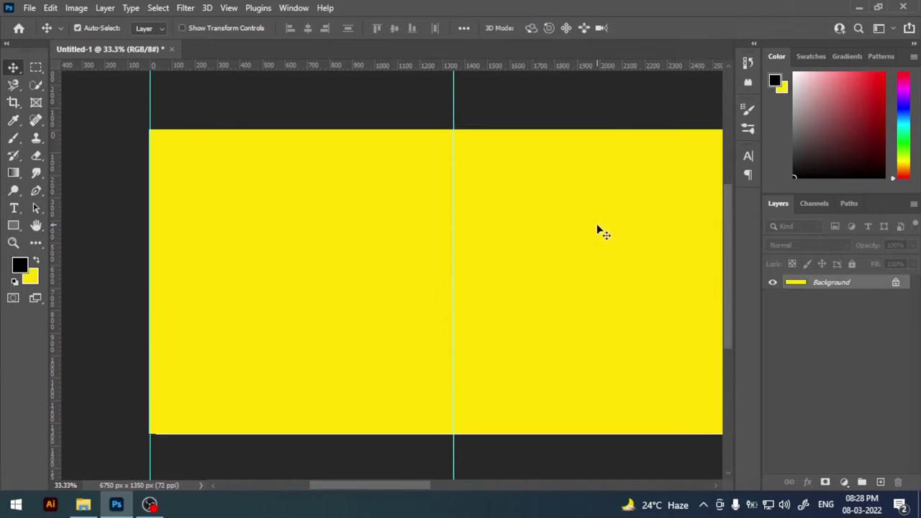
drag(520, 253, 509, 266)
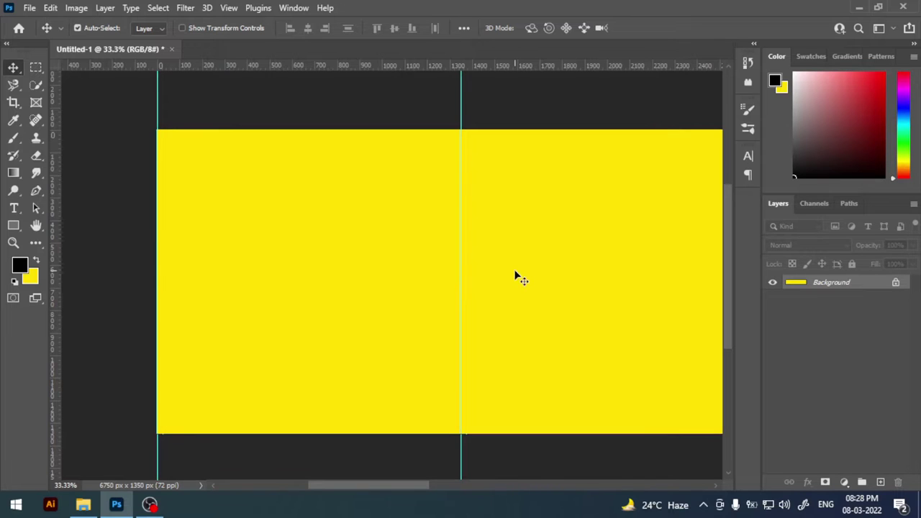
drag(514, 275, 518, 284)
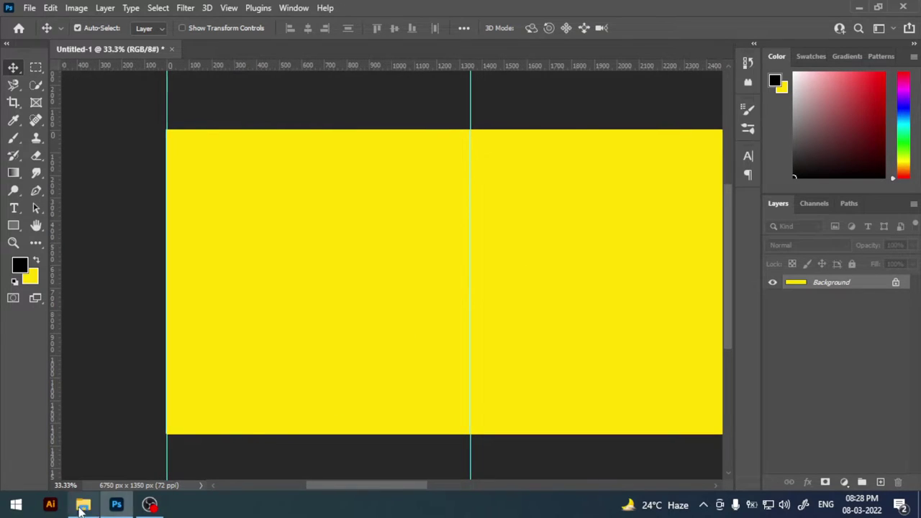
Step: Open the Images folder in File Explorer and drag Food Image (2).jpg toward Photoshop
click(83, 504)
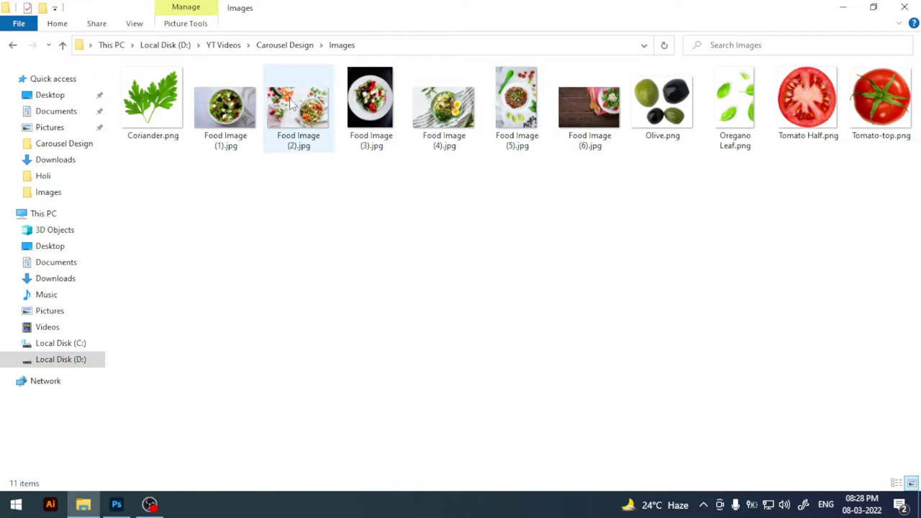
mouse_move(293, 104)
mouse_down()
mouse_move(169, 444)
mouse_move(301, 46)
mouse_up()
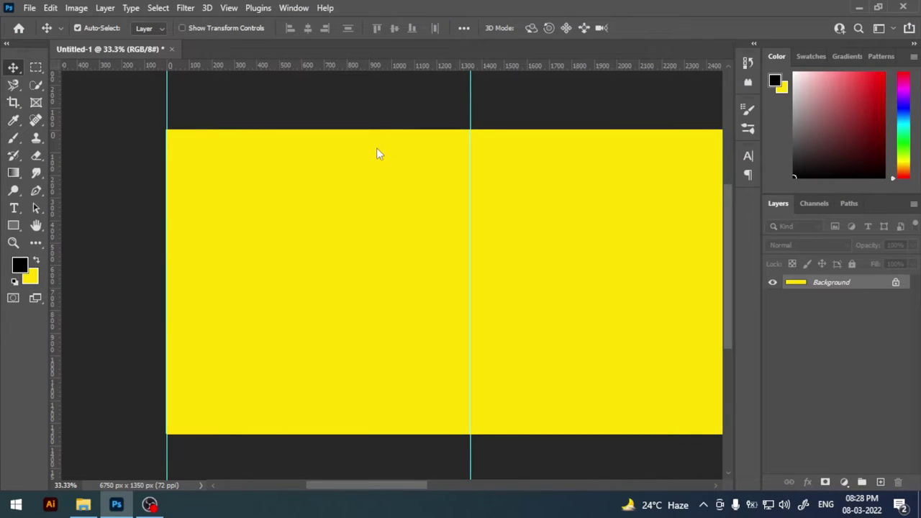
Step: Open Food Image (2).jpg, unlock its Background layer and drag it into Untitled-1
drag(376, 149, 376, 149)
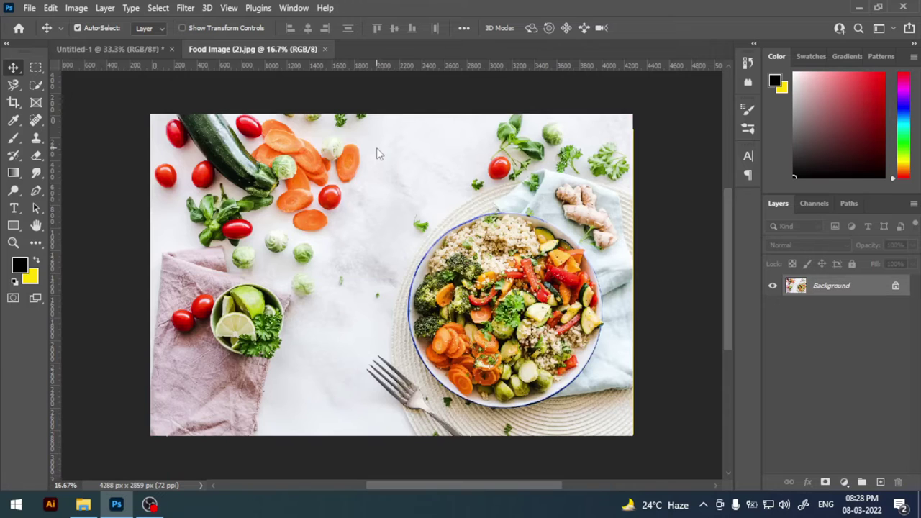
double_click(854, 286)
click(569, 144)
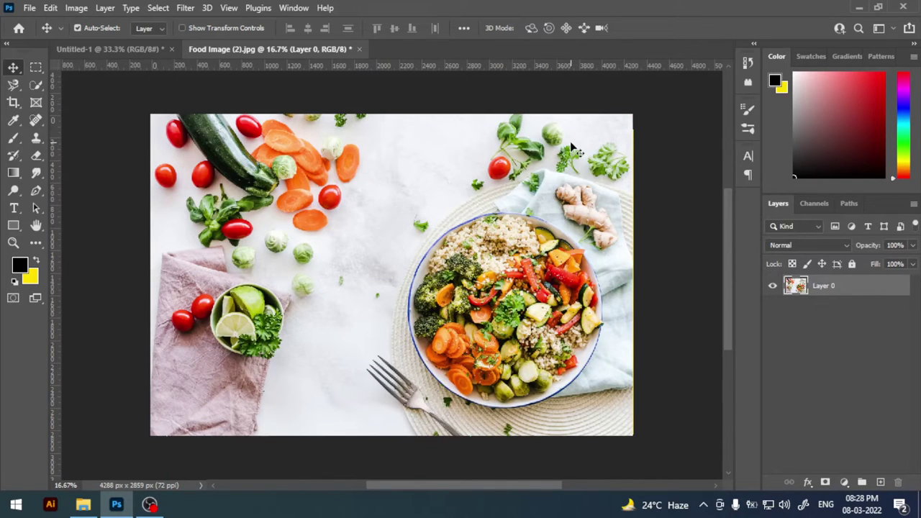
mouse_move(348, 196)
mouse_down()
mouse_move(160, 49)
mouse_move(365, 244)
mouse_up()
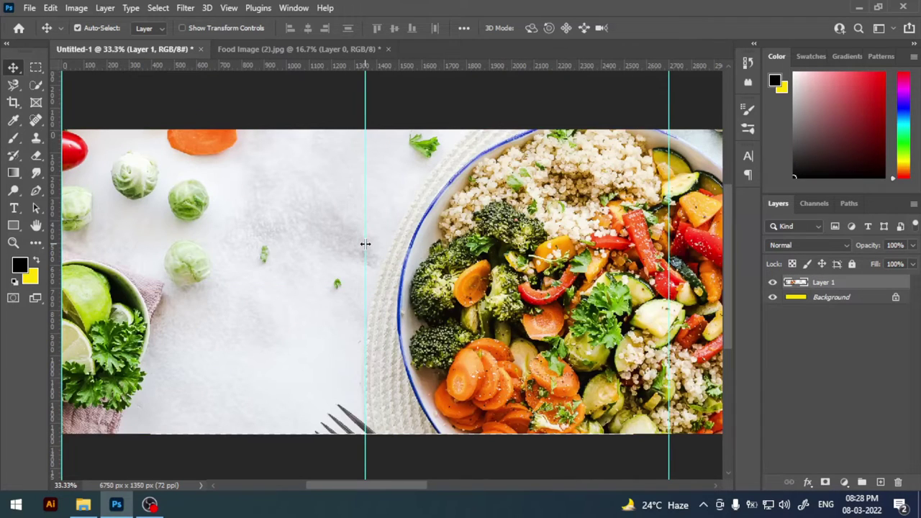
Step: Close the separate food photo document without saving and zoom out
click(388, 49)
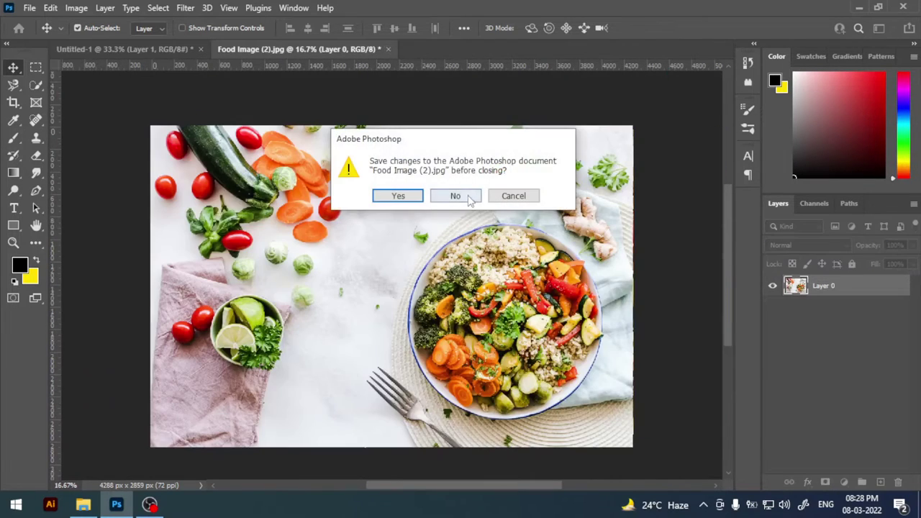
click(455, 196)
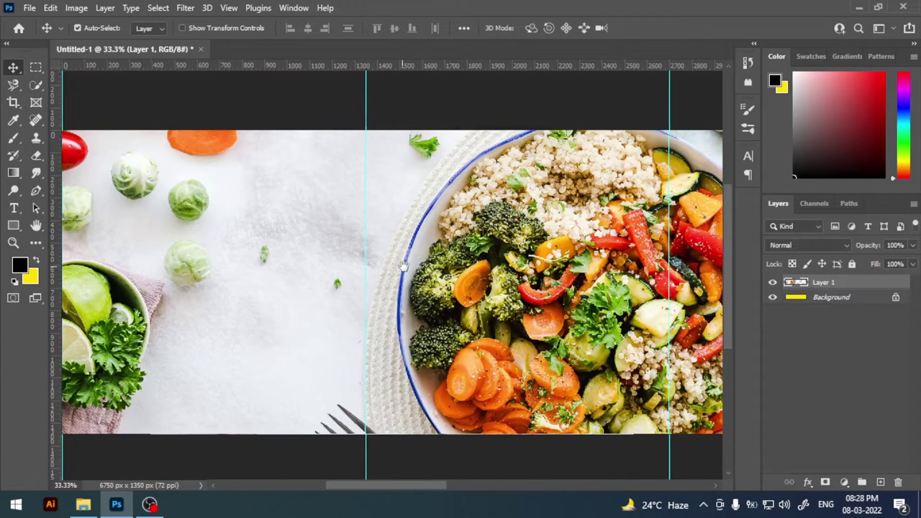
key(ctrl+minus)
key(ctrl+minus)
key(ctrl+minus)
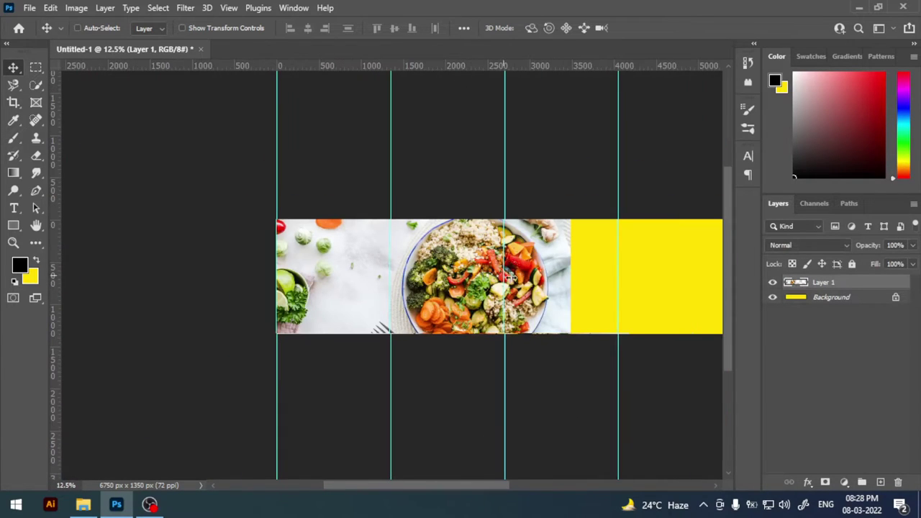
Step: Scale the placed food photo down to about 1921 px wide
key(ctrl+t)
drag(571, 262, 470, 272)
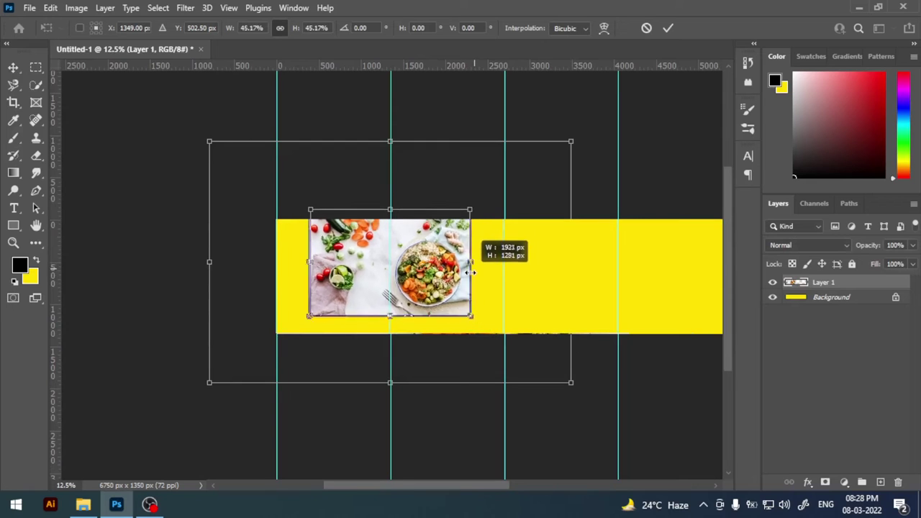
key(ctrl+plus)
key(ctrl+plus)
key(ctrl+plus)
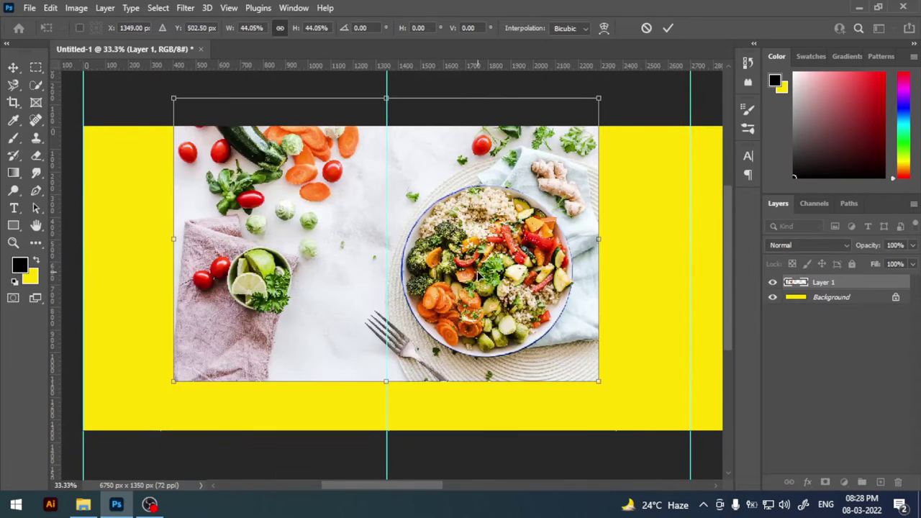
drag(490, 272, 508, 268)
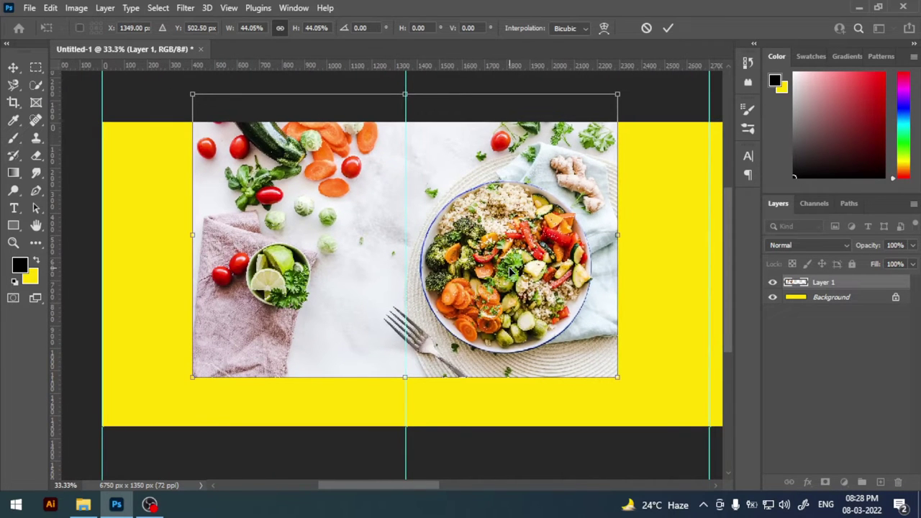
Step: Rotate the photo 90°, flip it vertically, and move it to the banner's left edge
drag(626, 376, 331, 403)
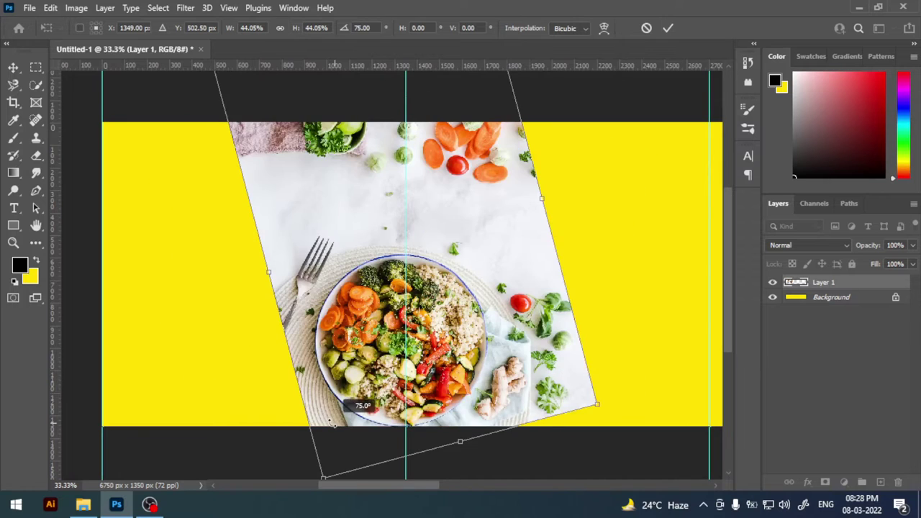
right_click(345, 327)
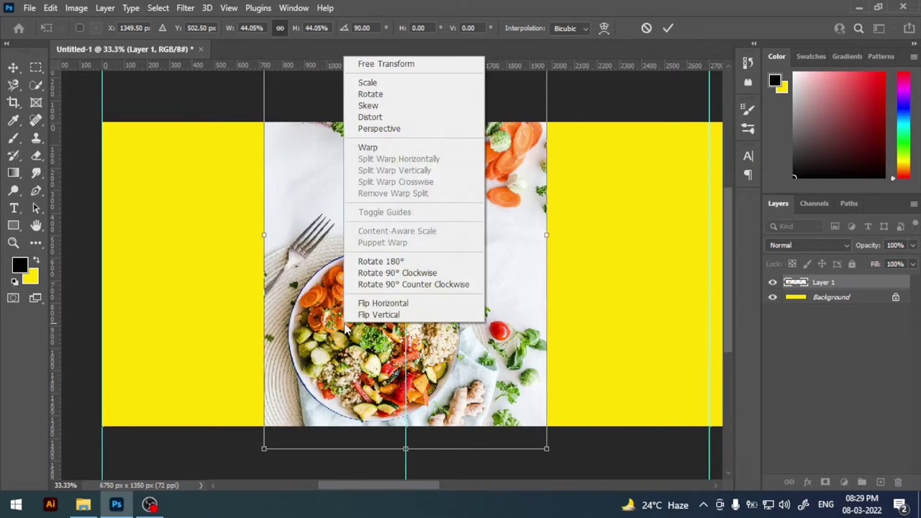
click(407, 317)
key(ctrl+z)
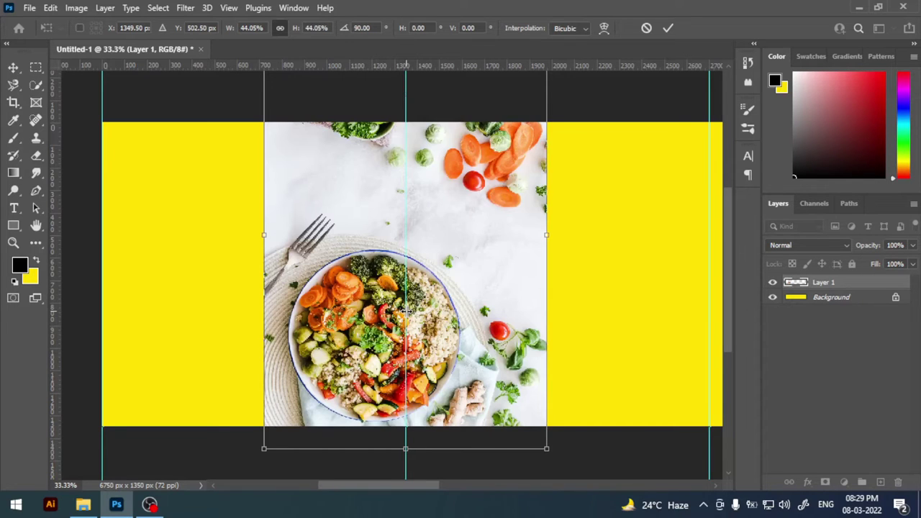
right_click(407, 310)
click(432, 302)
drag(354, 311, 193, 283)
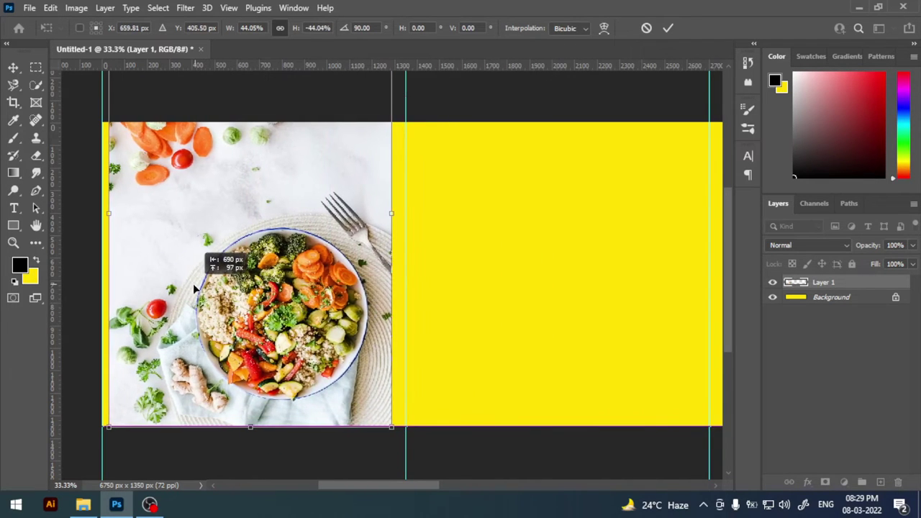
click(669, 28)
drag(477, 211, 522, 210)
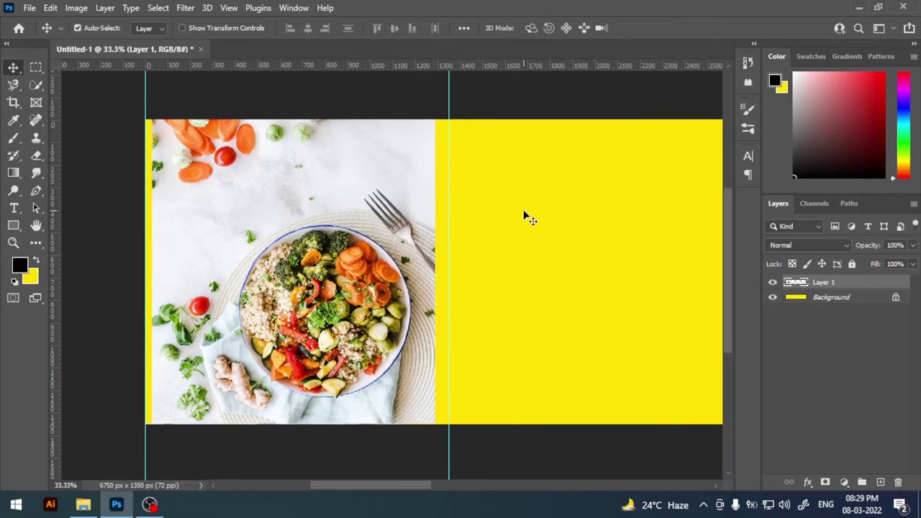
drag(485, 251, 508, 251)
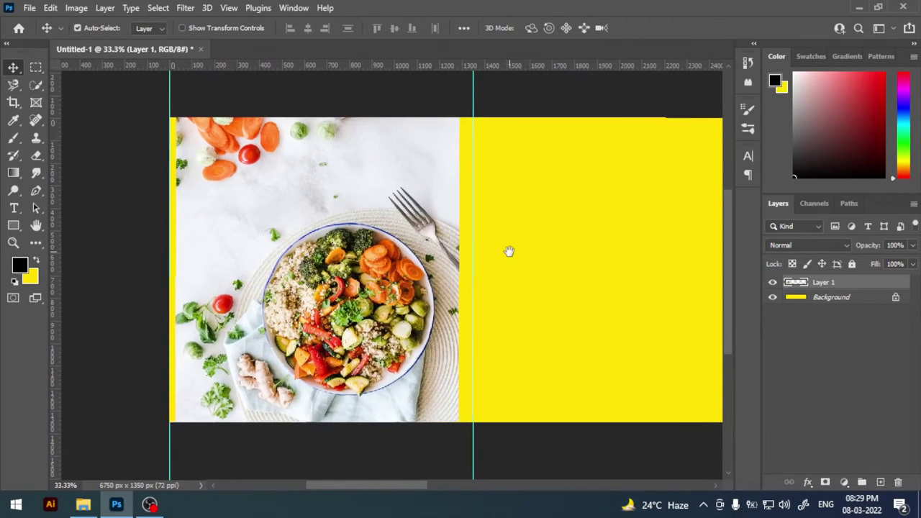
Step: Hide the food photo and fill a left-side rectangle with black on a new layer
click(772, 282)
click(832, 299)
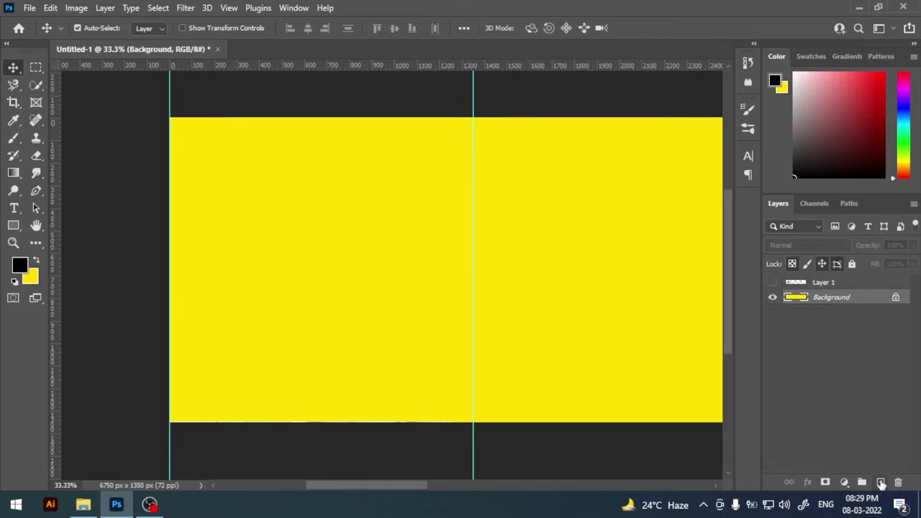
click(880, 481)
click(36, 68)
mouse_move(170, 117)
mouse_down()
mouse_move(471, 435)
mouse_move(471, 424)
mouse_up()
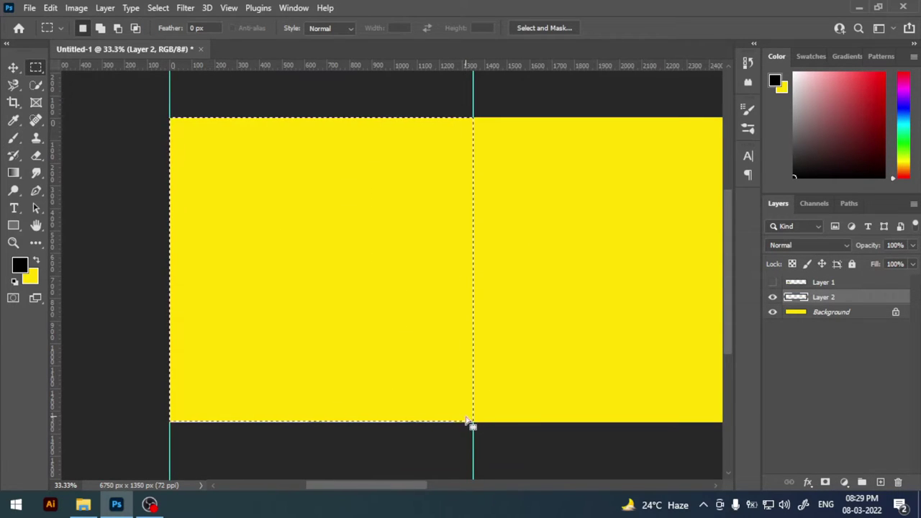
key(z)
key(x)
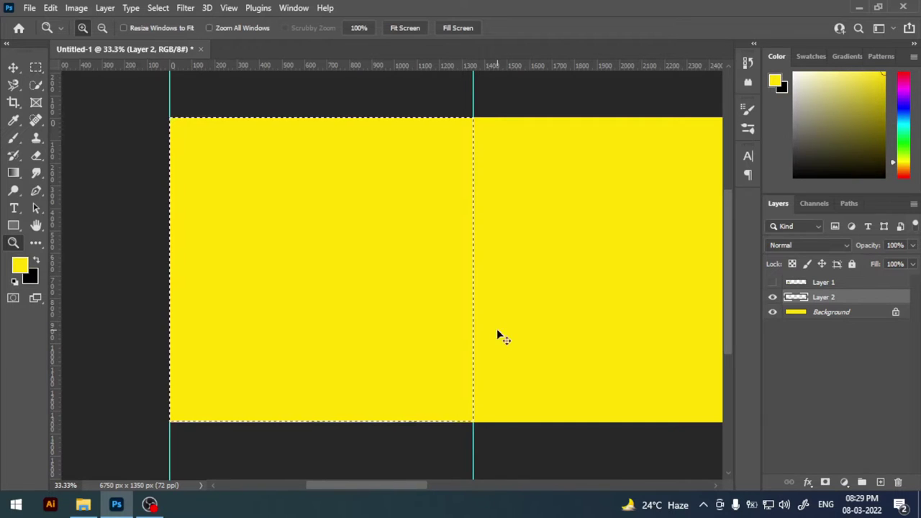
key(ctrl+BackSpace)
key(v)
key(ctrl+d)
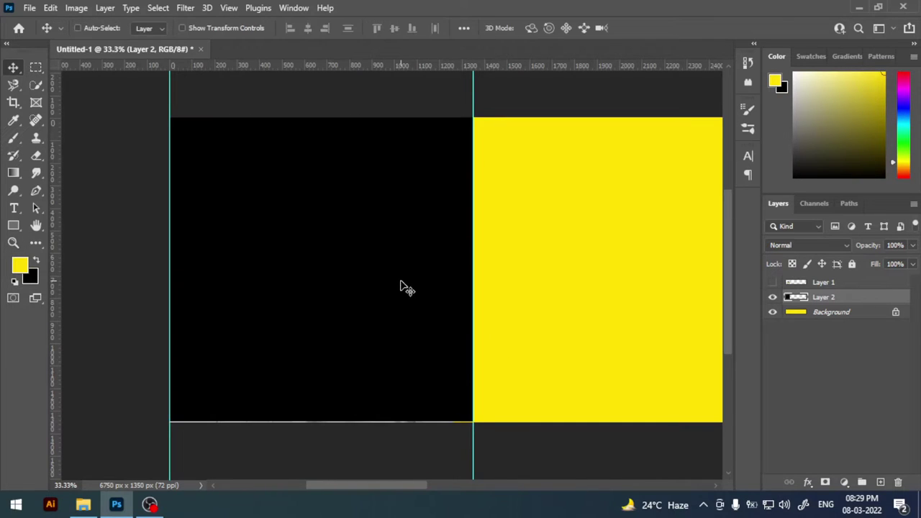
Step: Add vertical and horizontal guides through the black rectangle's centre
key(ctrl+t)
drag(56, 211, 322, 226)
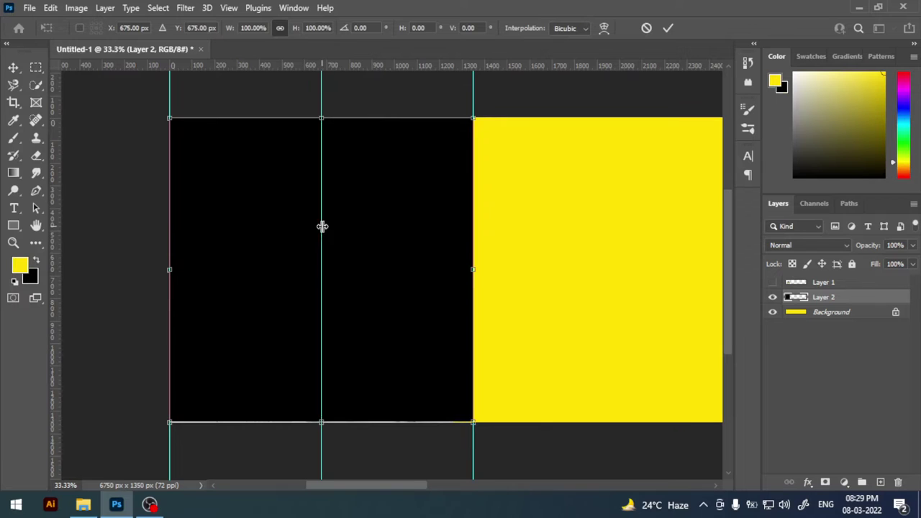
drag(340, 65, 306, 270)
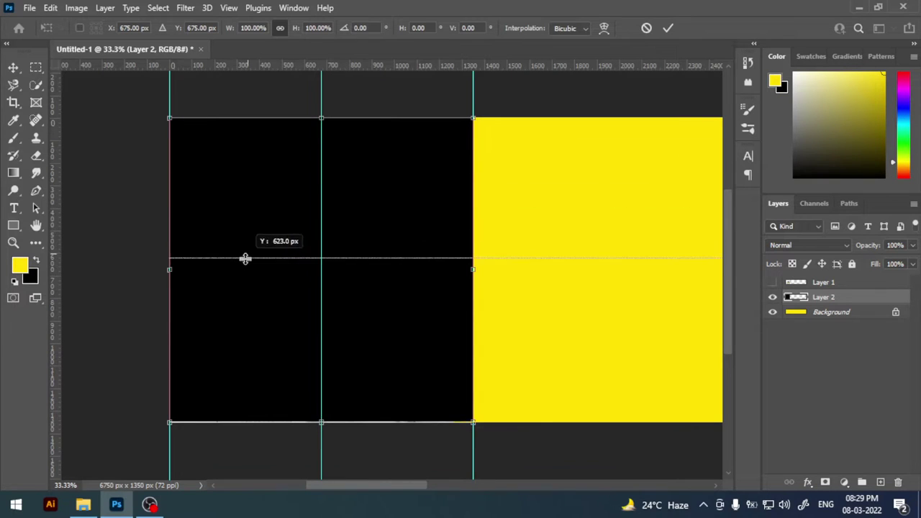
click(667, 29)
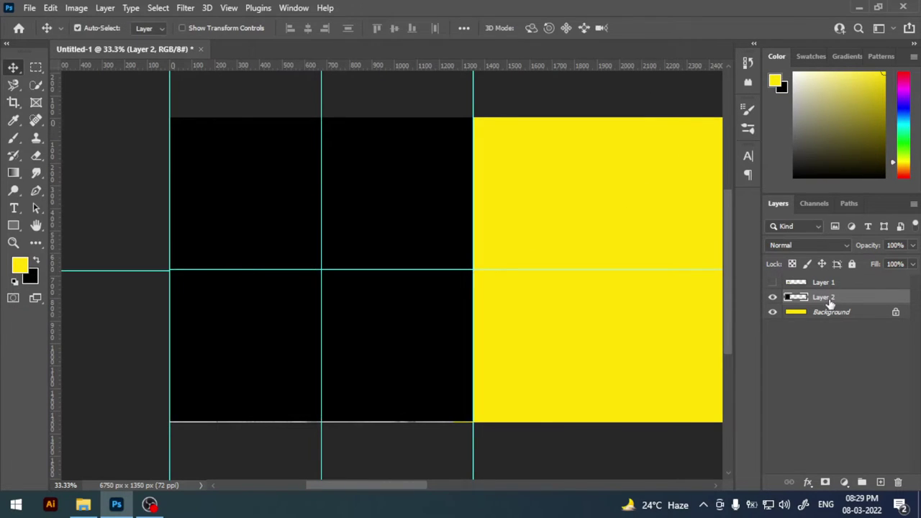
drag(829, 302, 835, 296)
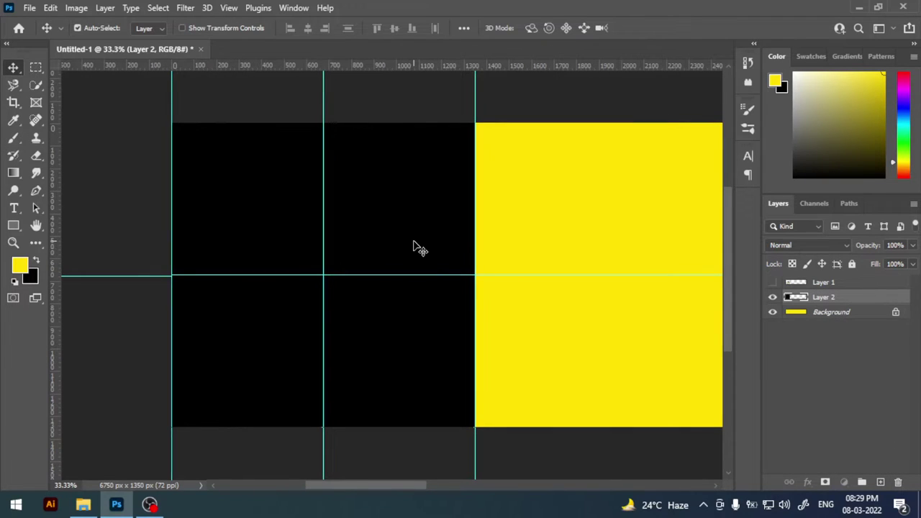
Step: Narrow the black rectangle to about 57% width and show the food photo again
key(ctrl+t)
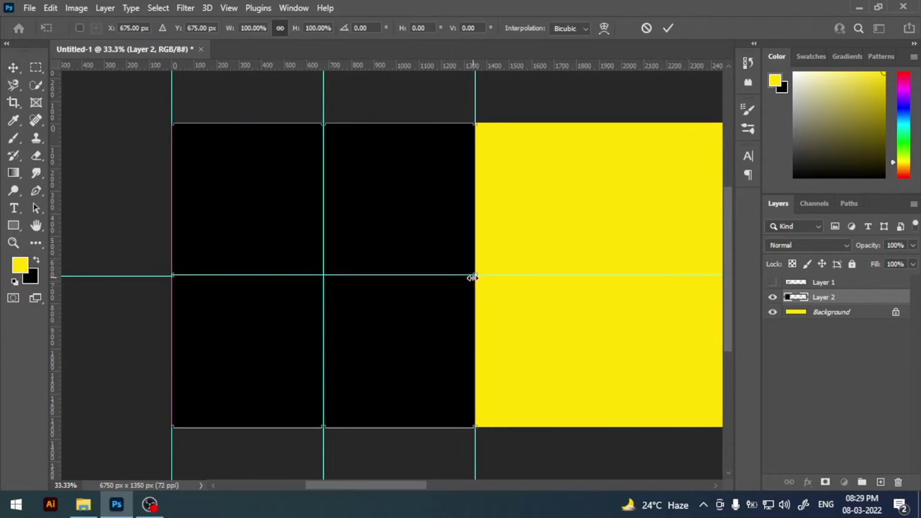
drag(474, 275, 346, 298)
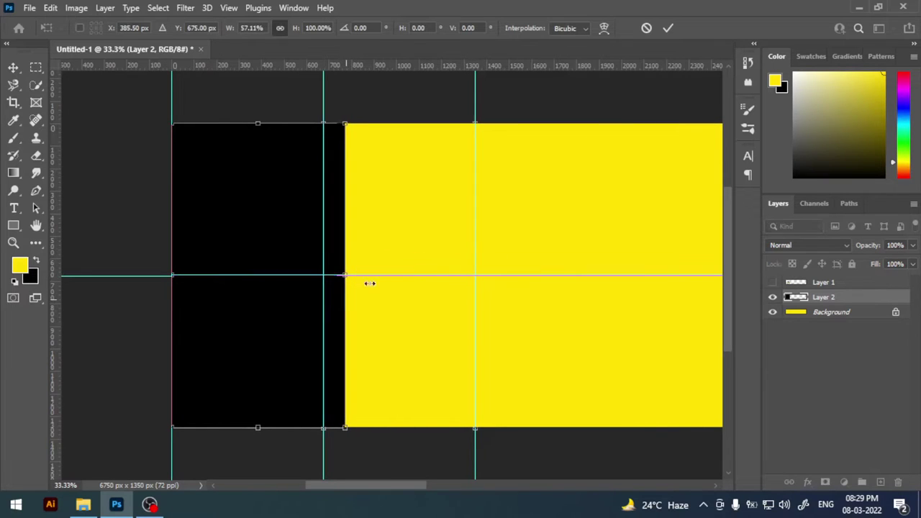
click(668, 29)
click(772, 282)
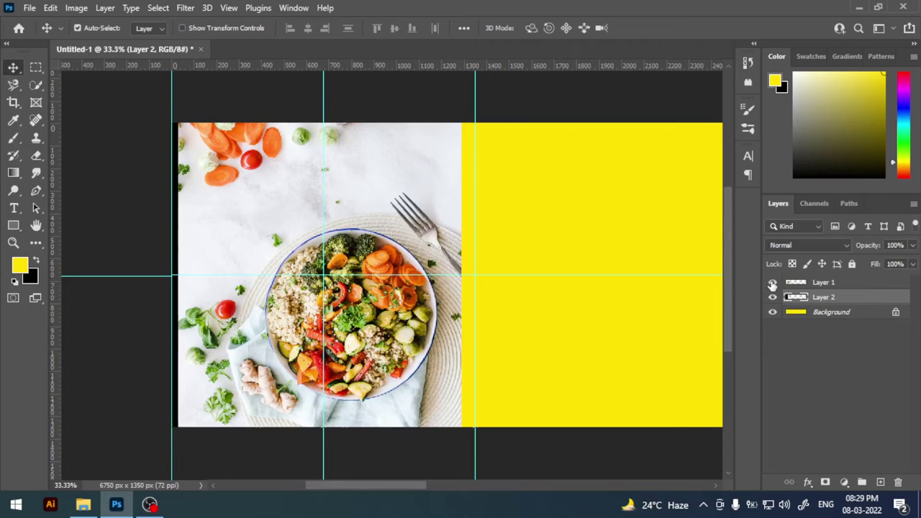
Step: Nudge the food photo left and clip it to the black rectangle
click(408, 239)
drag(407, 239, 376, 239)
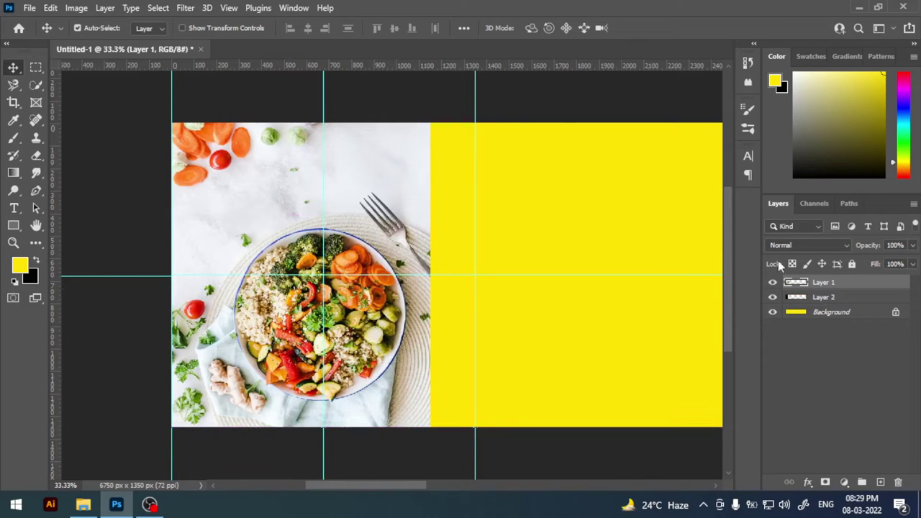
right_click(843, 283)
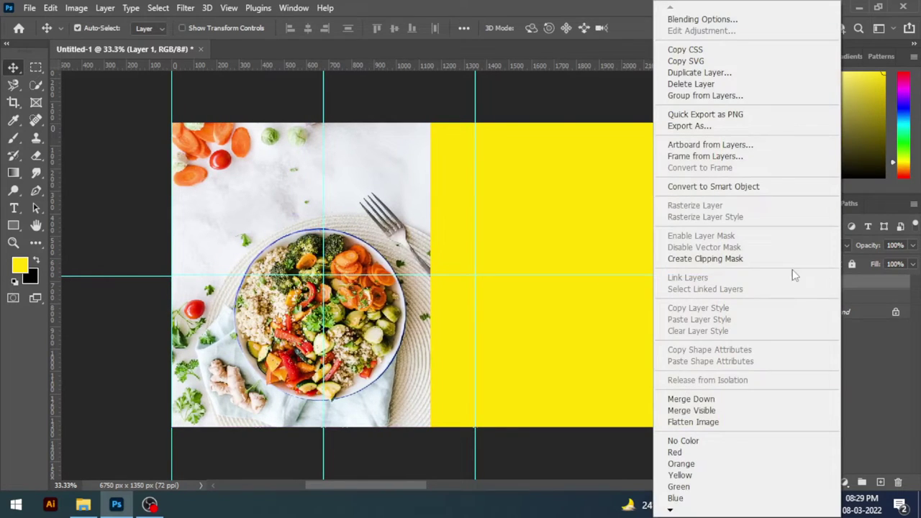
click(744, 259)
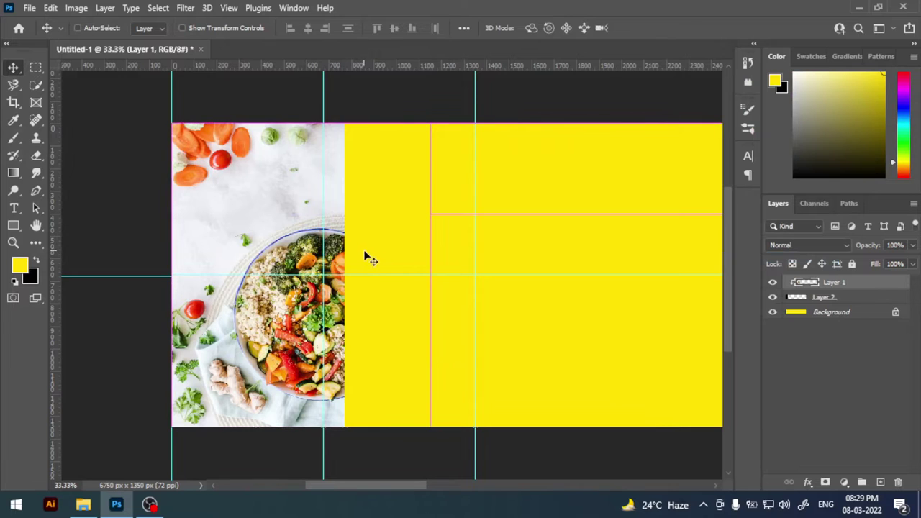
Step: Move the clipped photo down-left and scale it to about 91%
key(ctrl+plus)
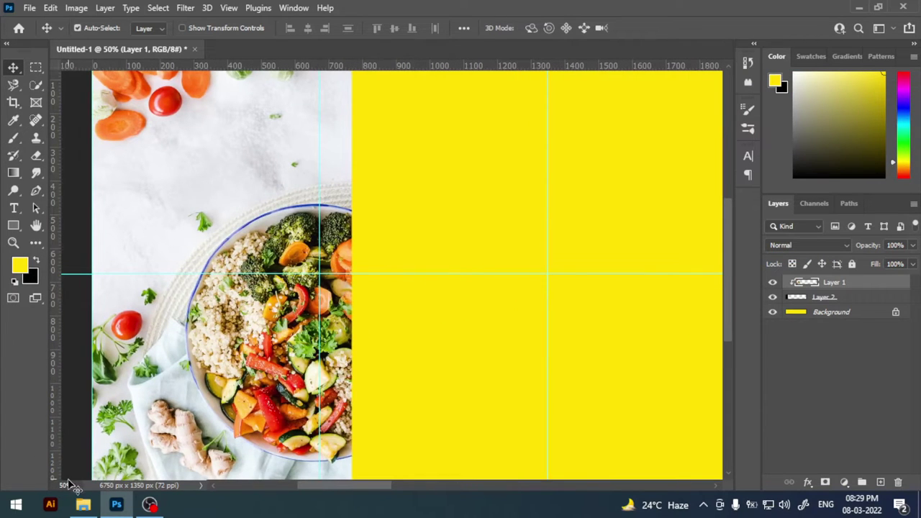
scroll(425, 234, down, 1)
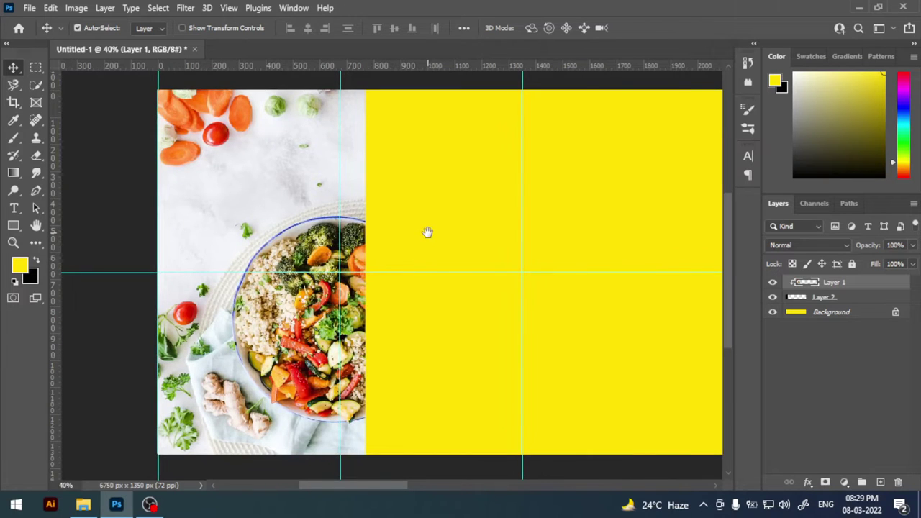
key(ctrl+t)
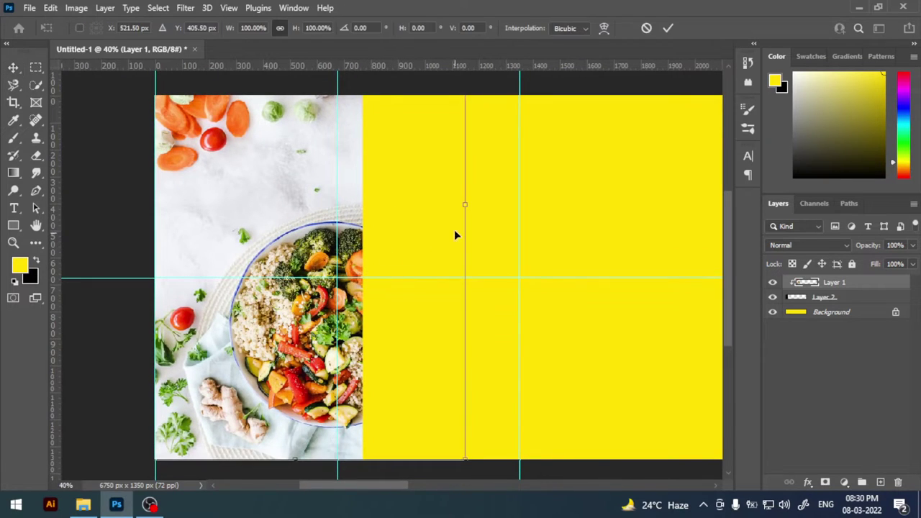
drag(454, 234, 406, 270)
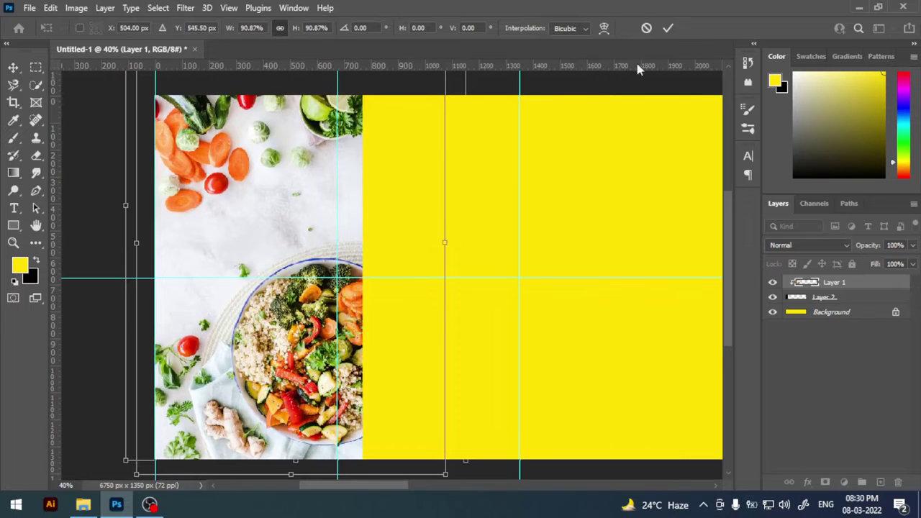
click(668, 28)
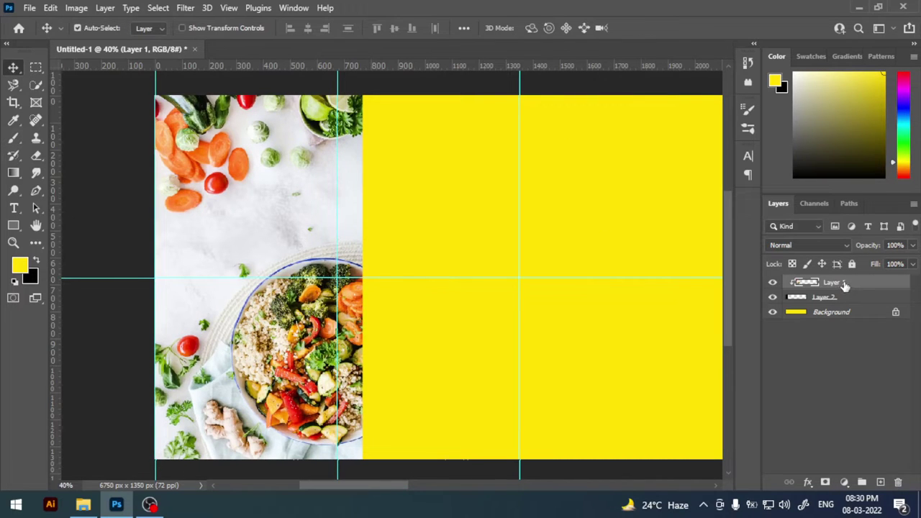
Step: Duplicate the food photo layer, release the copy from the clipping mask, and hide guides
drag(844, 286, 880, 482)
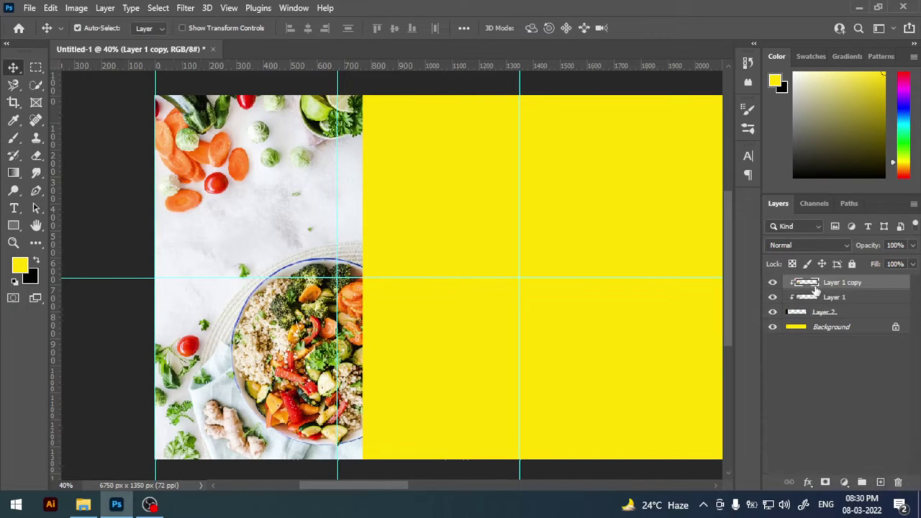
right_click(834, 285)
click(749, 267)
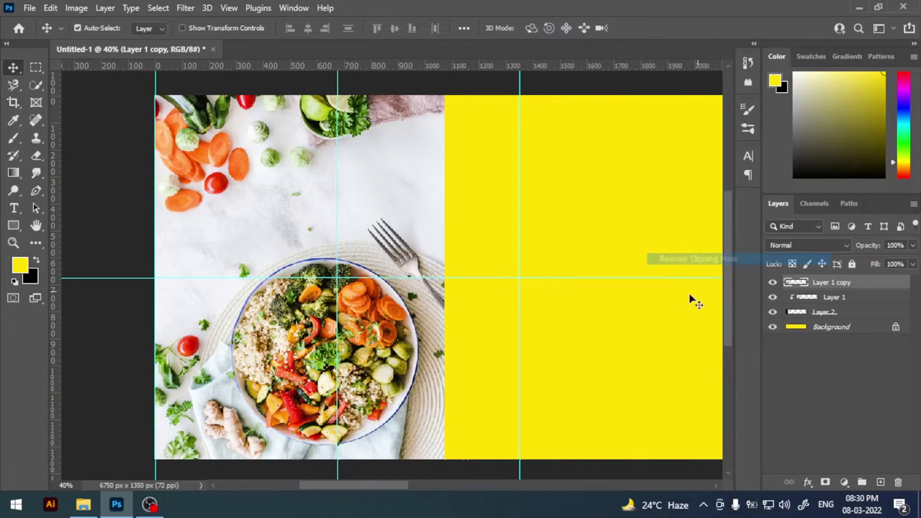
drag(449, 324, 471, 305)
scroll(471, 305, up, 1)
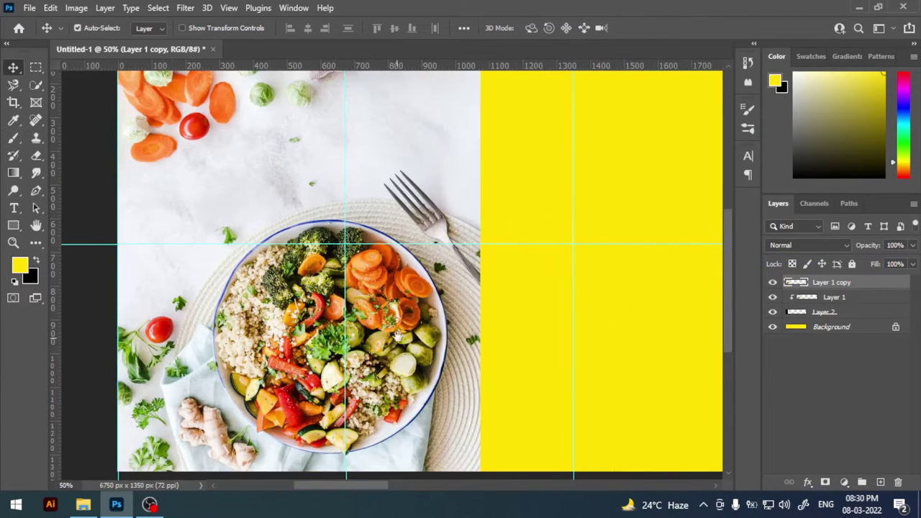
key(ctrl+semicolon)
scroll(333, 223, up, 1)
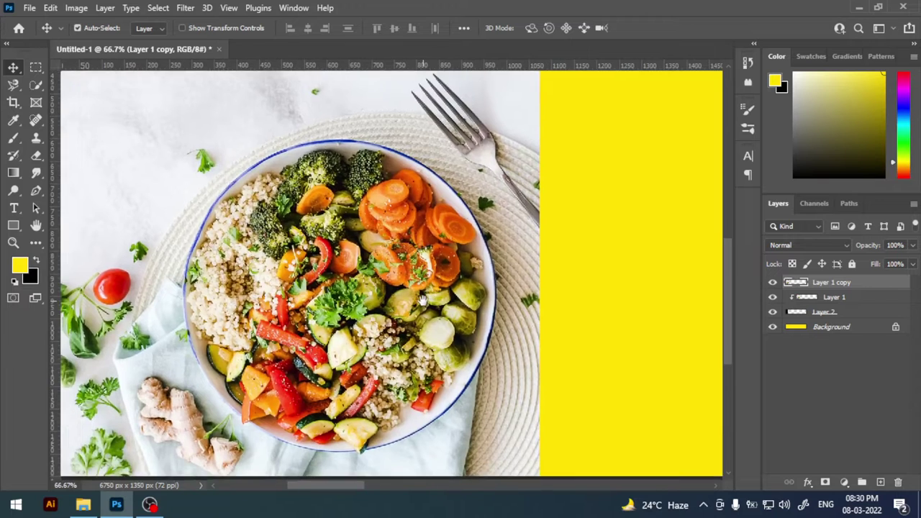
drag(72, 190, 100, 141)
Step: Select the salad bowl with a circular marquee and copy it to its own layer
right_click(41, 64)
click(94, 82)
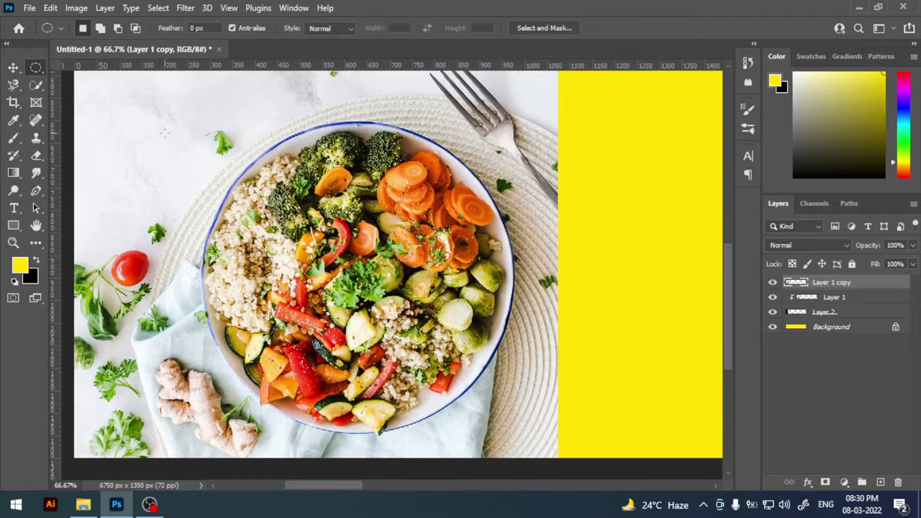
drag(191, 133, 452, 370)
drag(535, 445, 551, 432)
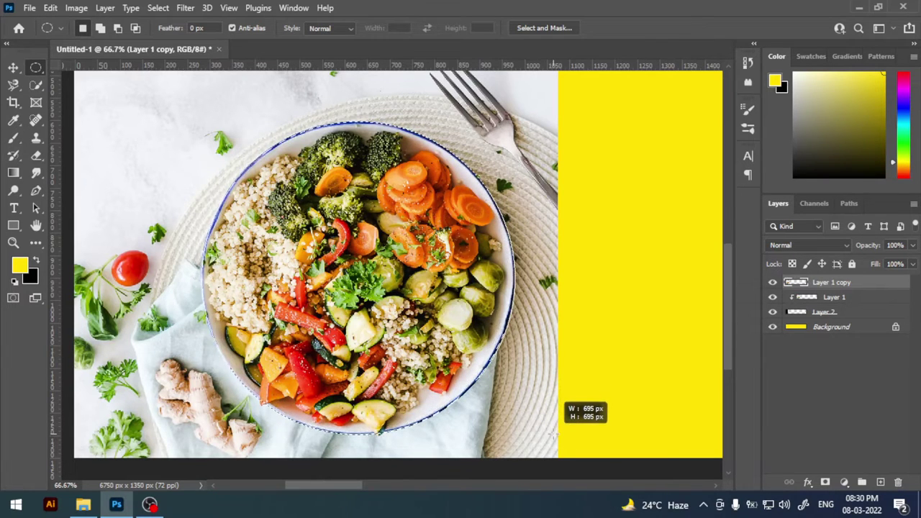
drag(553, 432, 532, 407)
click(348, 287)
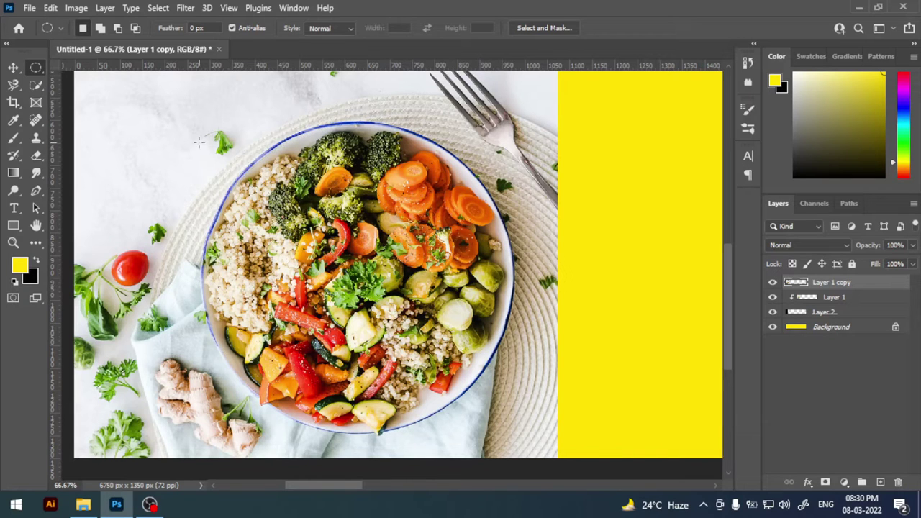
mouse_move(198, 142)
mouse_down()
mouse_move(628, 446)
mouse_move(613, 429)
mouse_move(625, 433)
mouse_up()
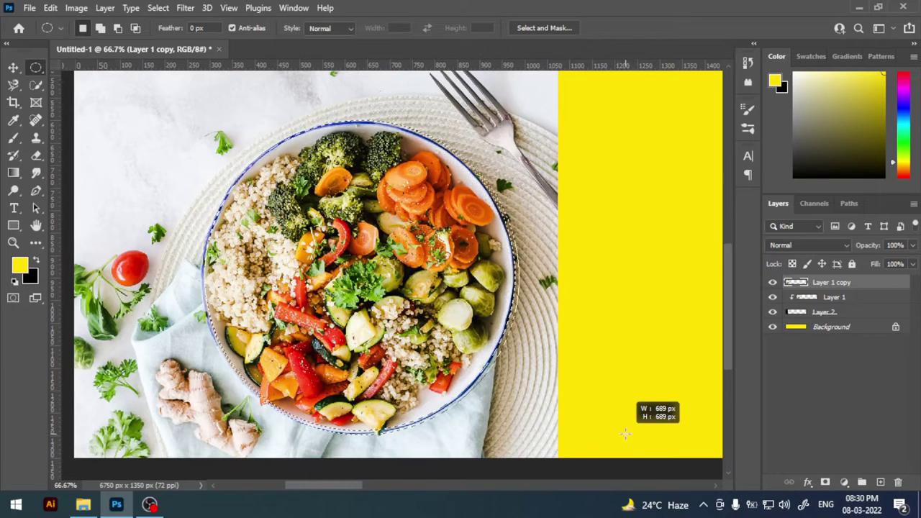
drag(623, 433, 606, 432)
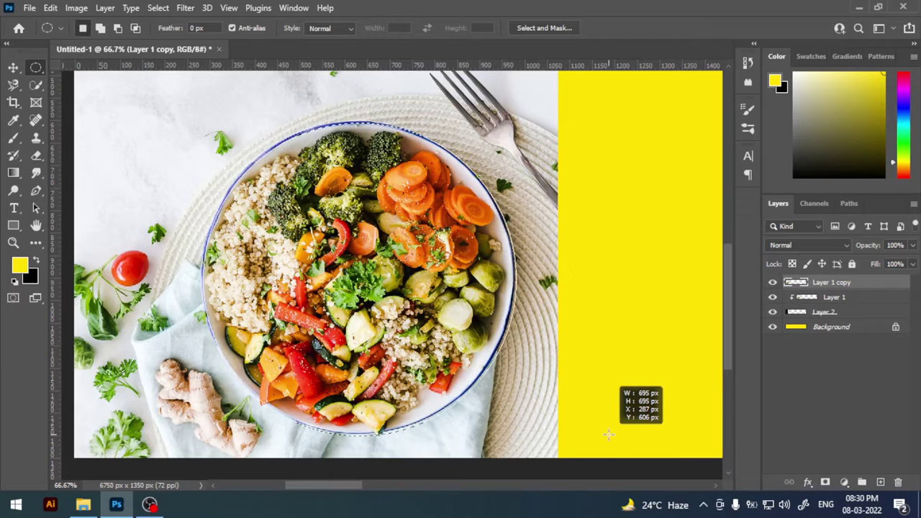
key(ctrl+shift+d)
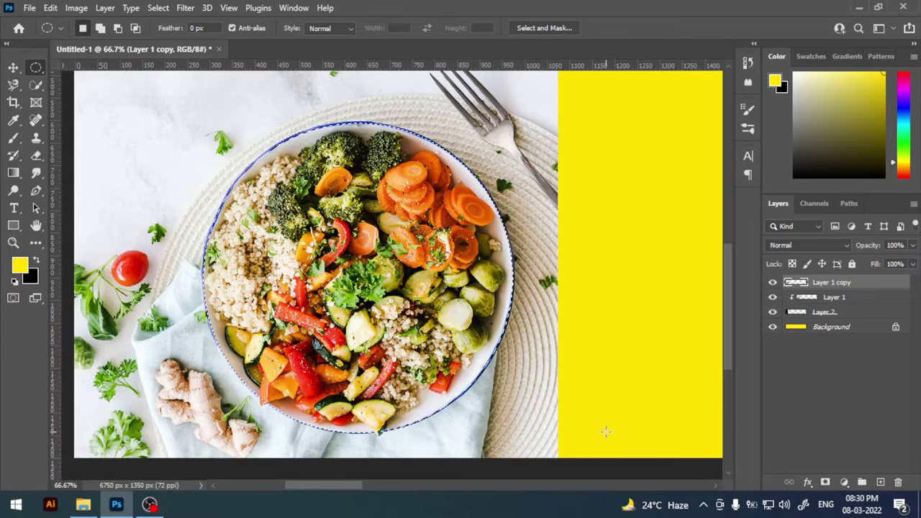
key(ctrl+j)
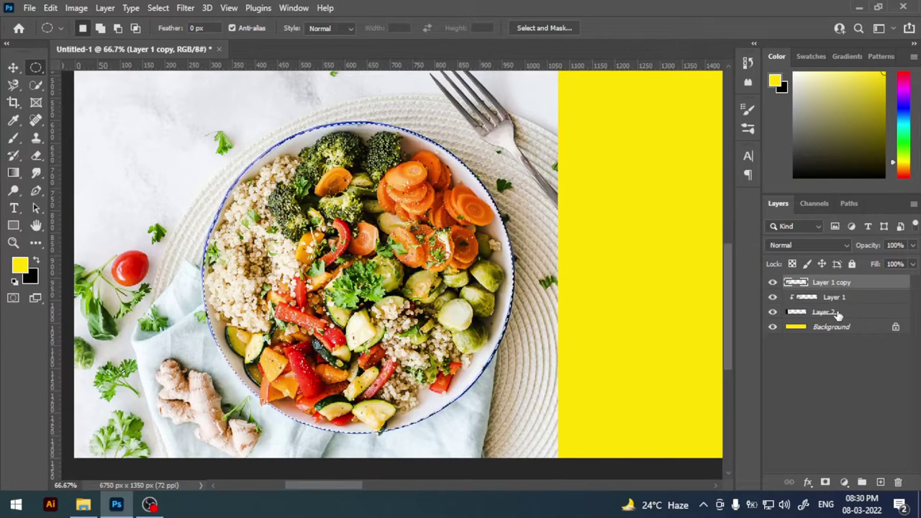
Step: Delete the duplicate photo layer, leaving the bowl cutout on Layer 3
click(824, 297)
key(Delete)
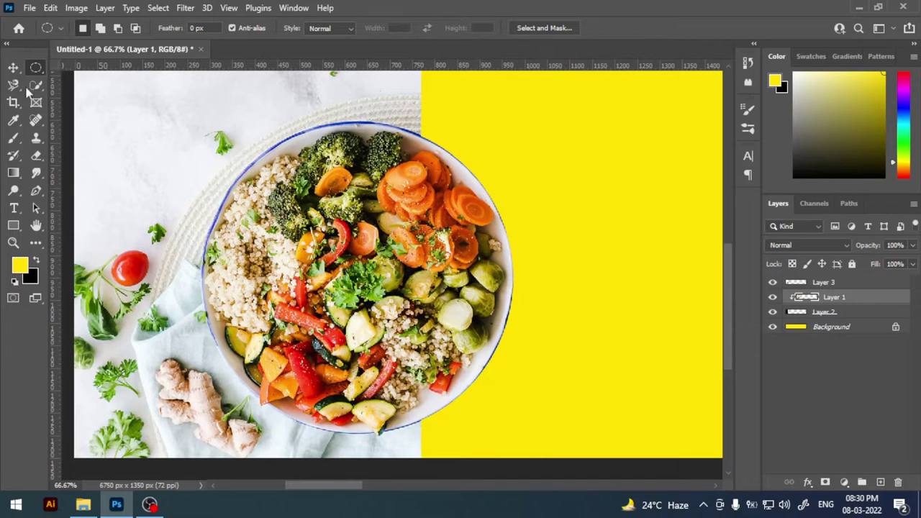
click(13, 67)
key(ctrl+minus)
Step: Set the view zoom to 40% and select the bowl cutout layer
drag(430, 295, 423, 331)
click(67, 485)
text(40)
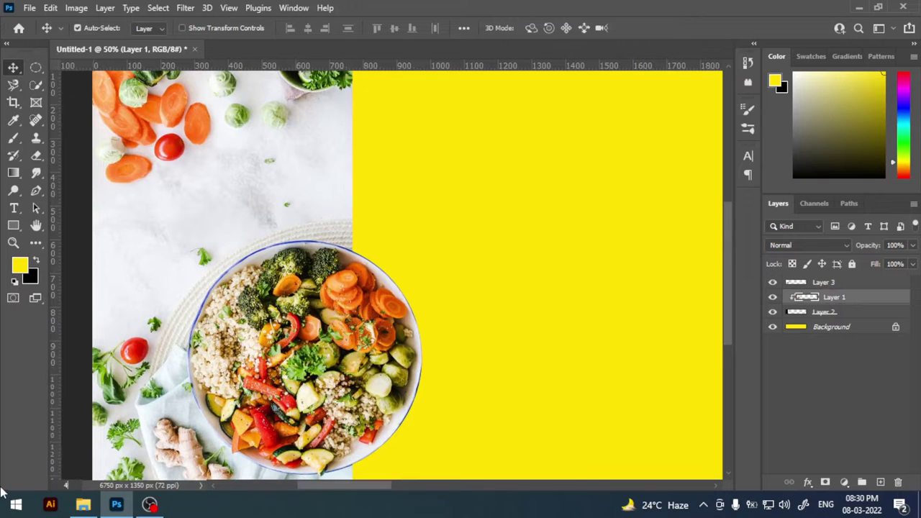
key(Return)
drag(428, 353, 393, 360)
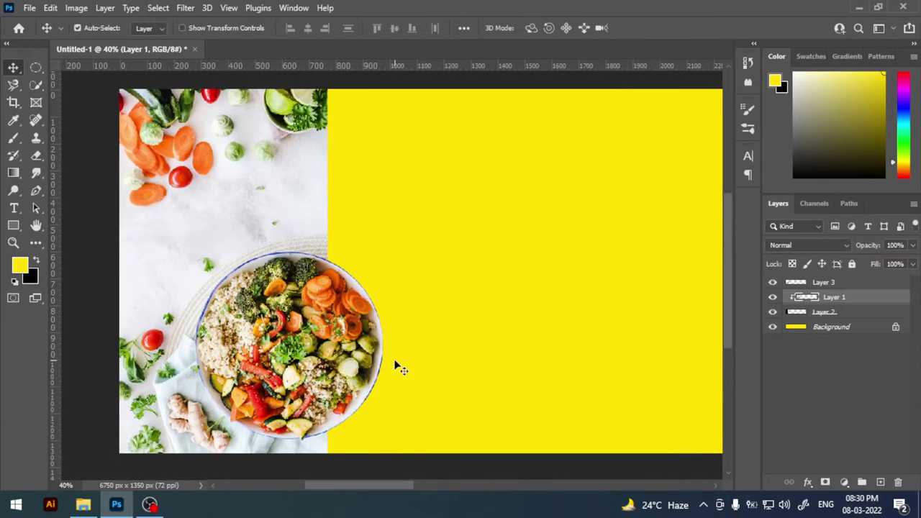
click(392, 354)
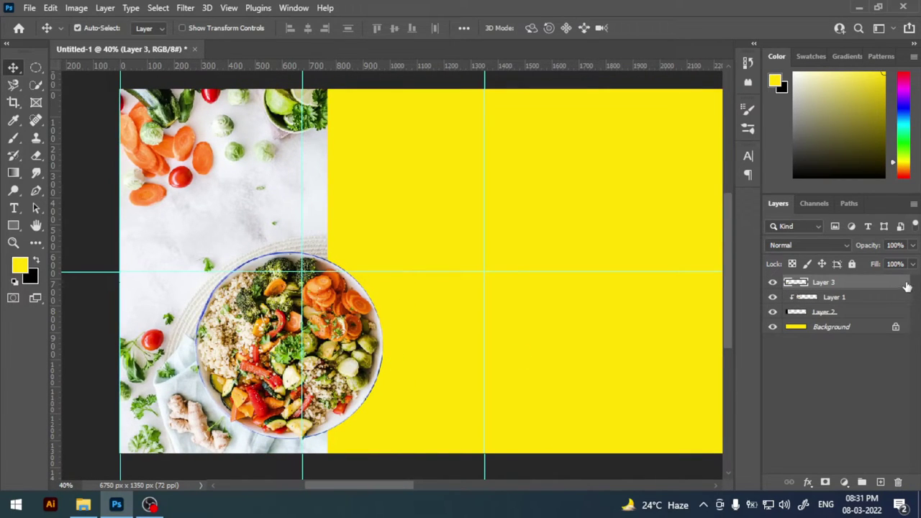
Step: Apply a Drop Shadow to Layer 3: opacity 33%, spread 10%, size 103 px
double_click(904, 283)
click(482, 399)
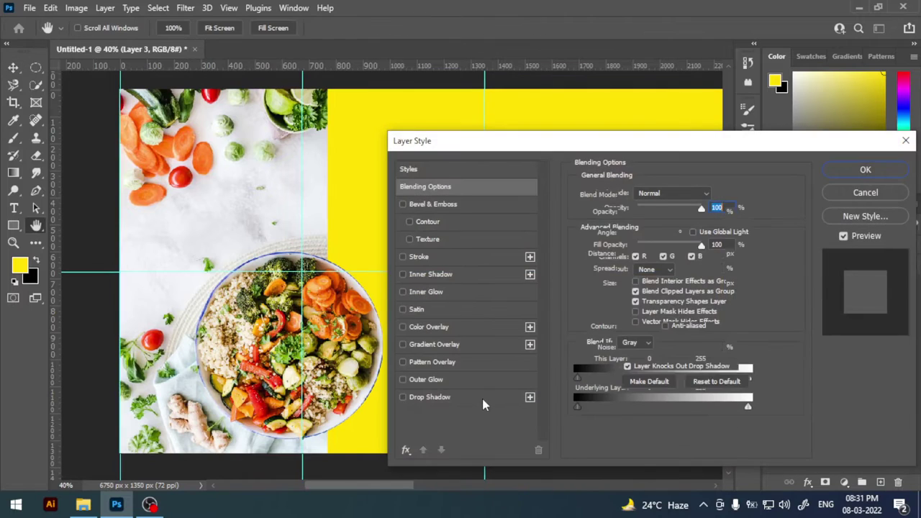
click(598, 215)
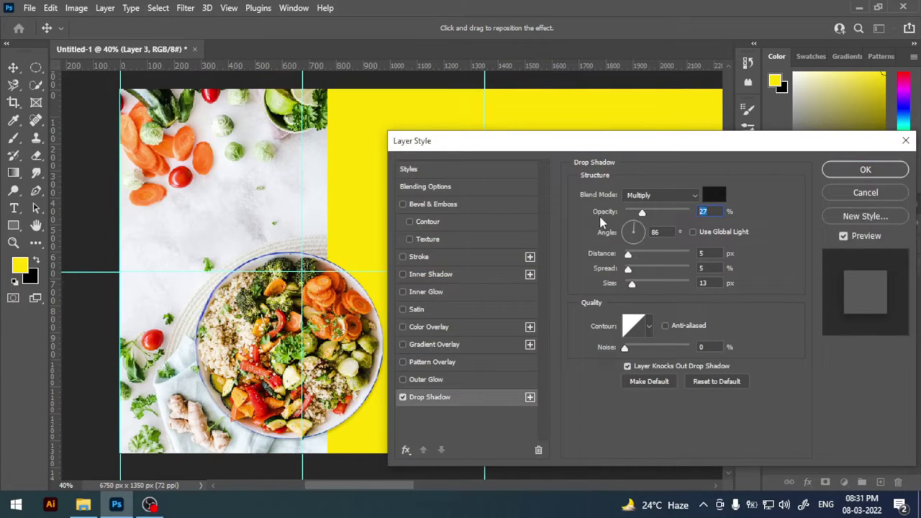
text(33)
key(Tab)
text(10)
text(103)
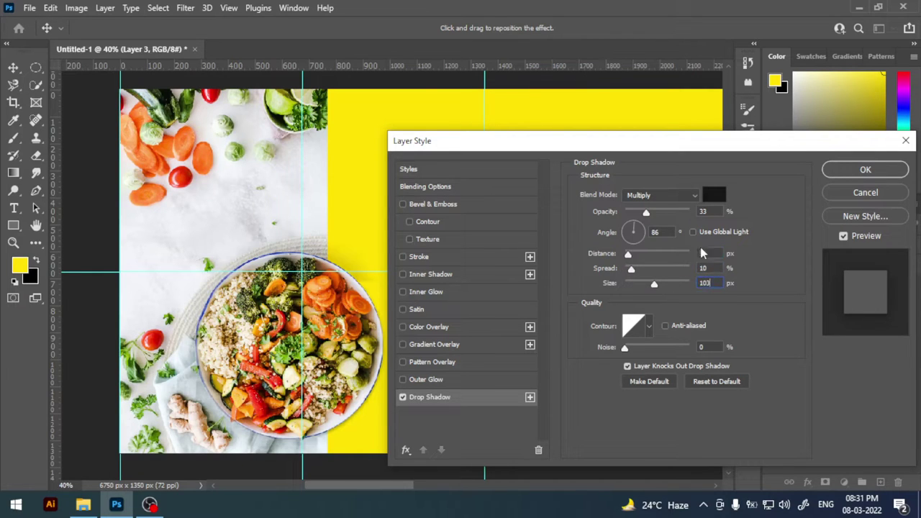
click(851, 176)
drag(415, 254, 402, 259)
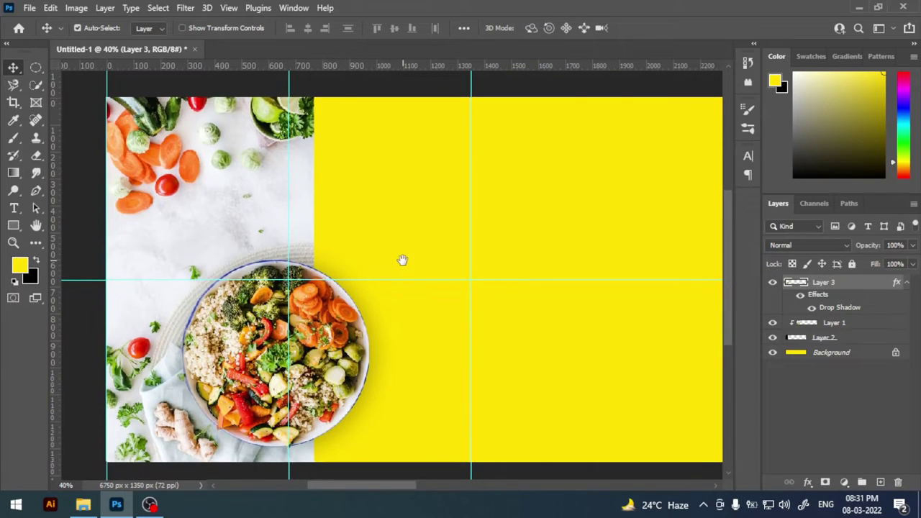
click(423, 230)
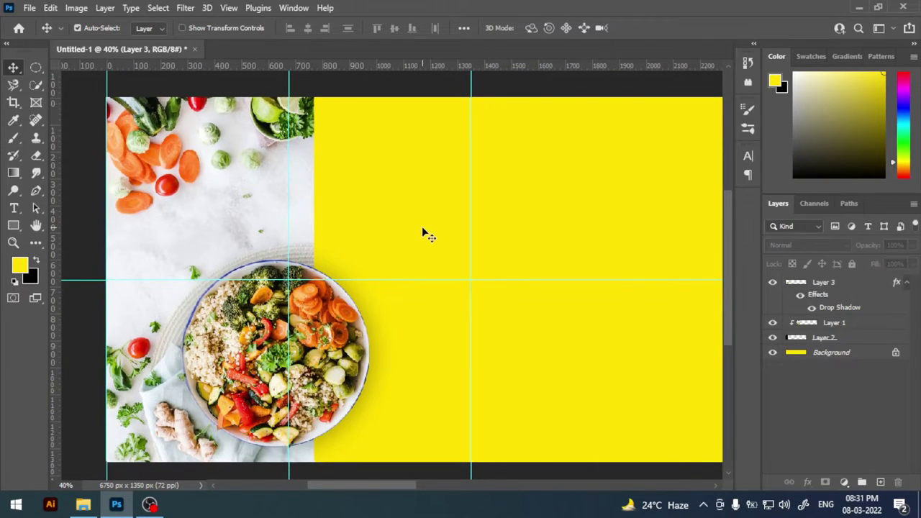
scroll(423, 230, up, 1)
drag(451, 185, 408, 233)
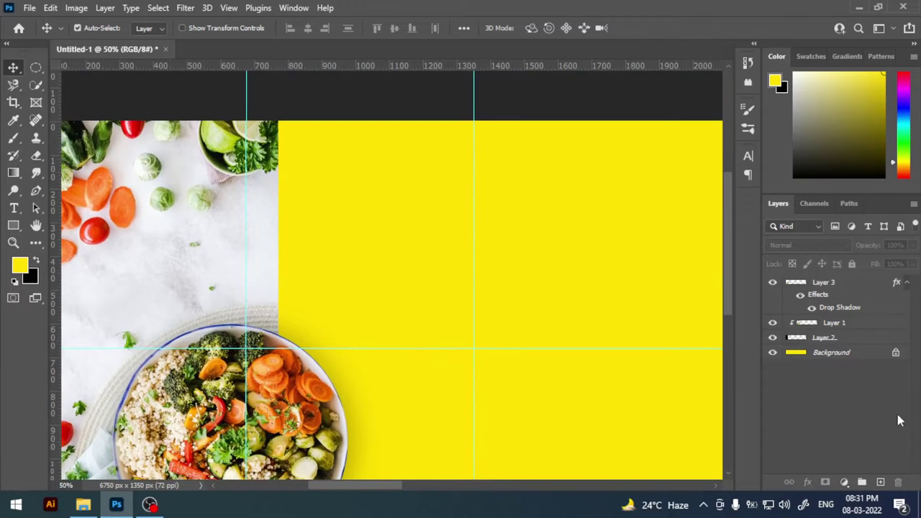
Step: On a new layer, fill a black rectangle spanning from the photo's right edge to the guide
click(880, 481)
key(m)
drag(287, 216, 324, 248)
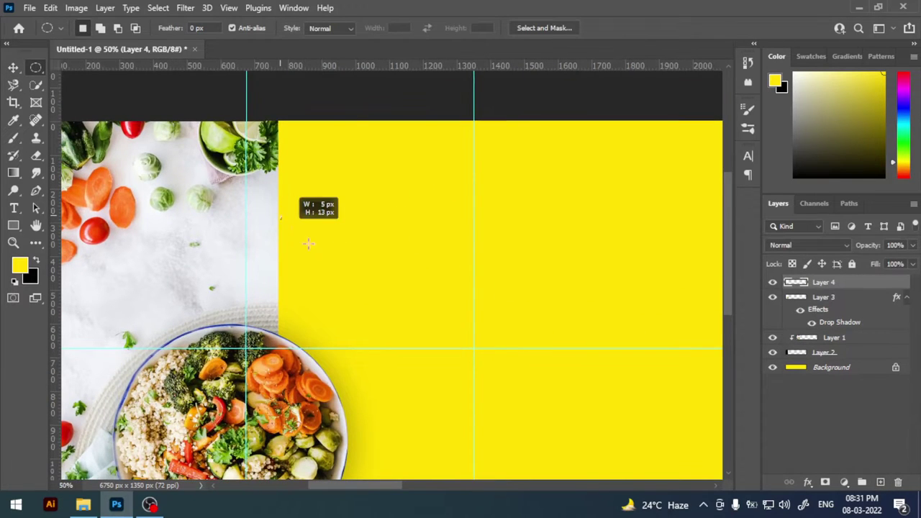
right_click(48, 75)
click(66, 80)
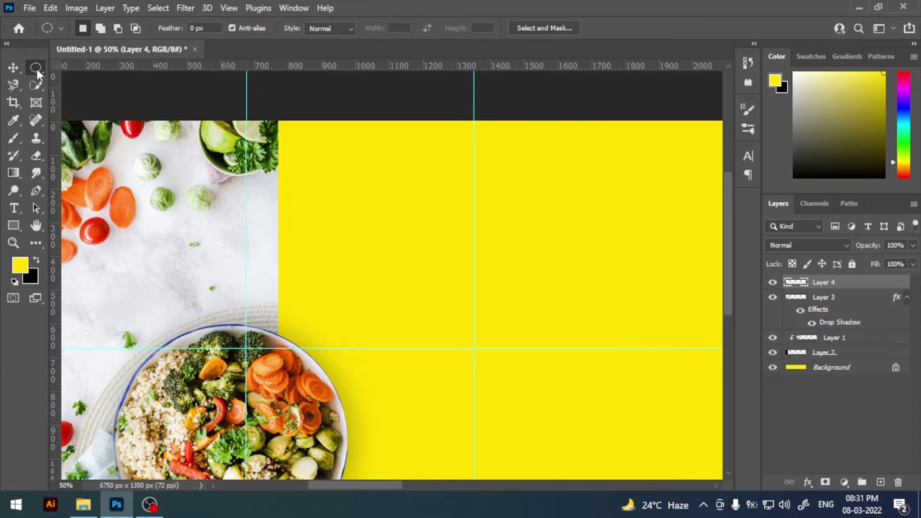
right_click(36, 69)
click(64, 68)
drag(280, 199, 474, 282)
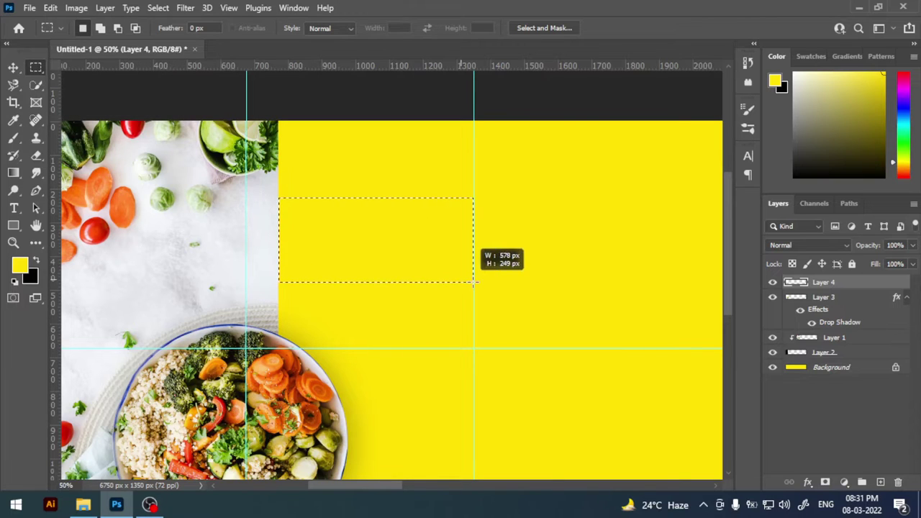
key(ctrl+BackSpace)
key(ctrl+d)
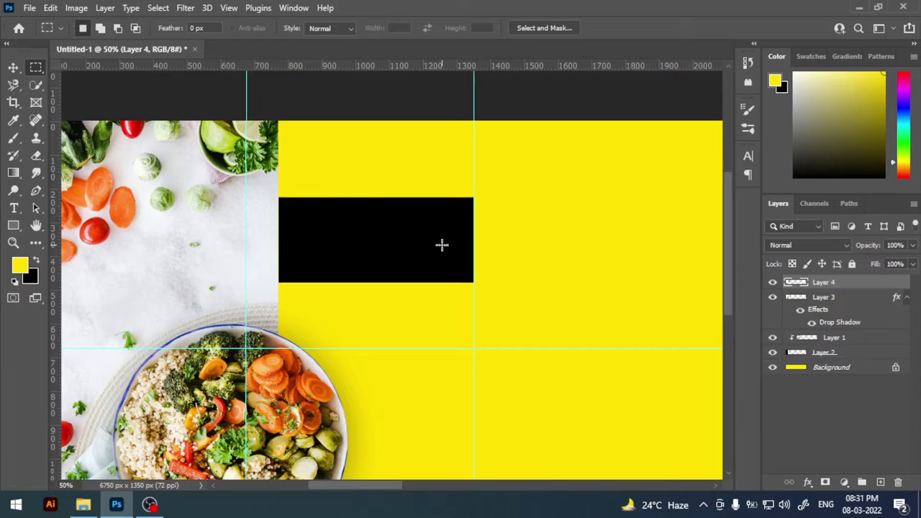
Step: Drag a vertical guide to the rectangle's centre, then delete the temporary rectangle layer
key(v)
key(ctrl+t)
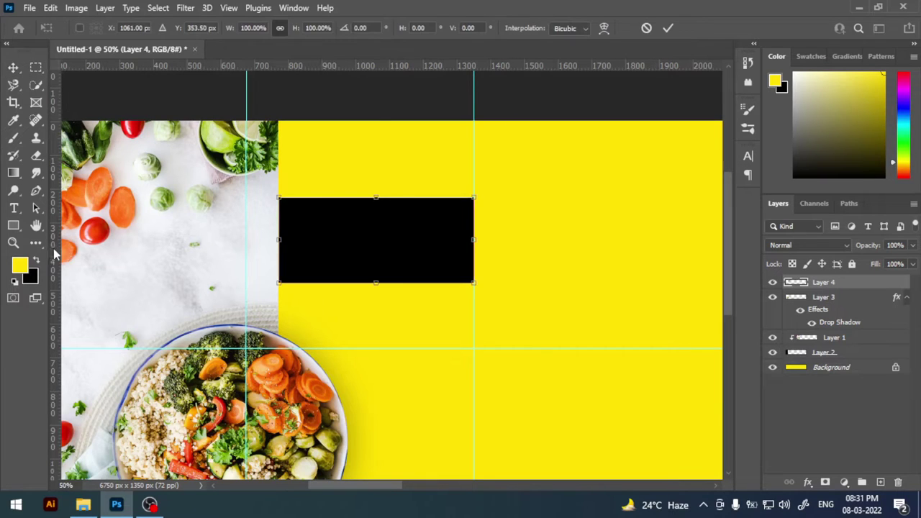
drag(54, 253, 376, 257)
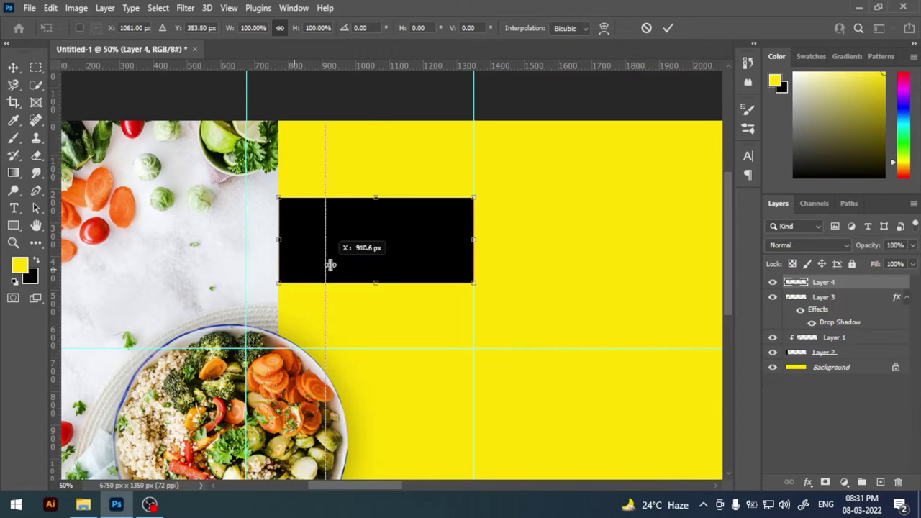
click(671, 28)
key(Delete)
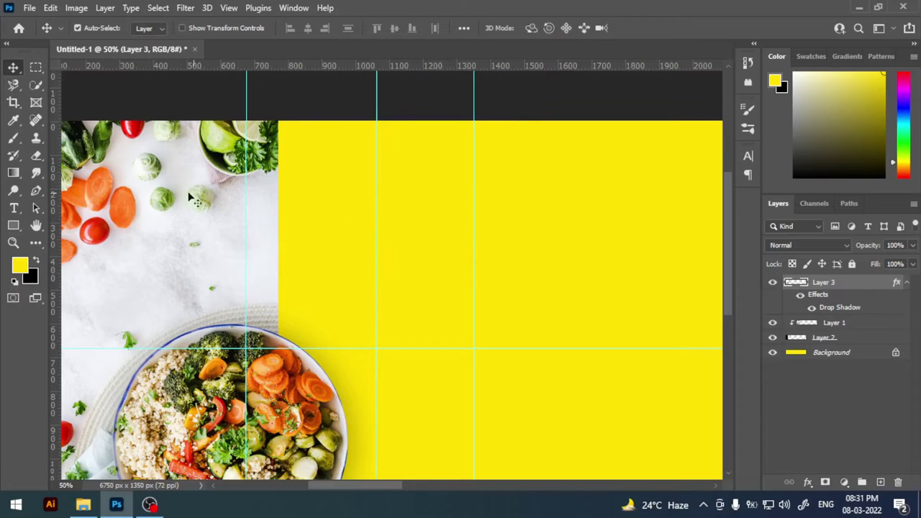
Step: Add LOGO HERE text in black (000000) and move it onto the yellow area
scroll(349, 218, up, 1)
key(t)
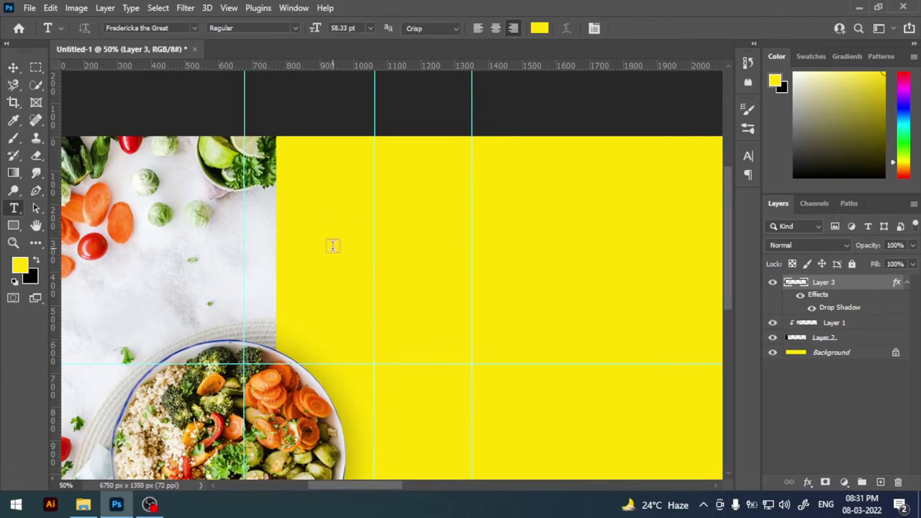
click(333, 220)
key(BackSpace)
text(LOGO)
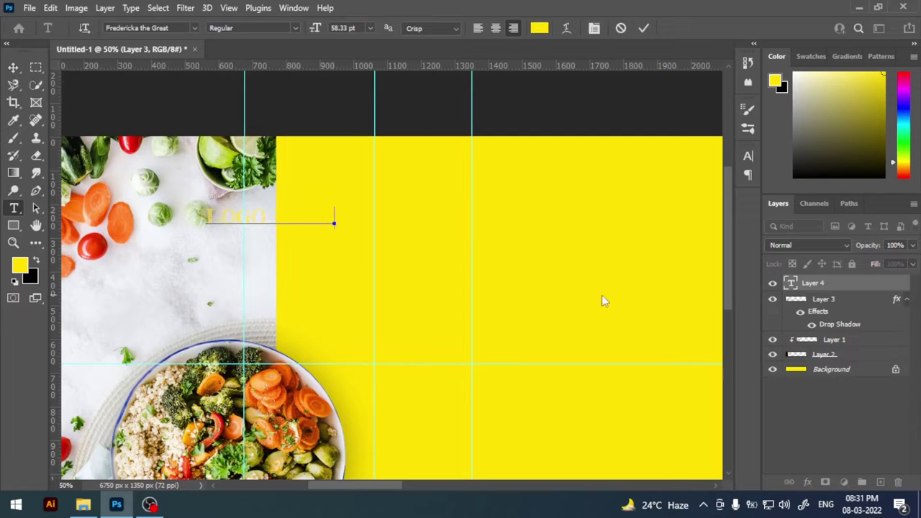
double_click(791, 284)
click(22, 260)
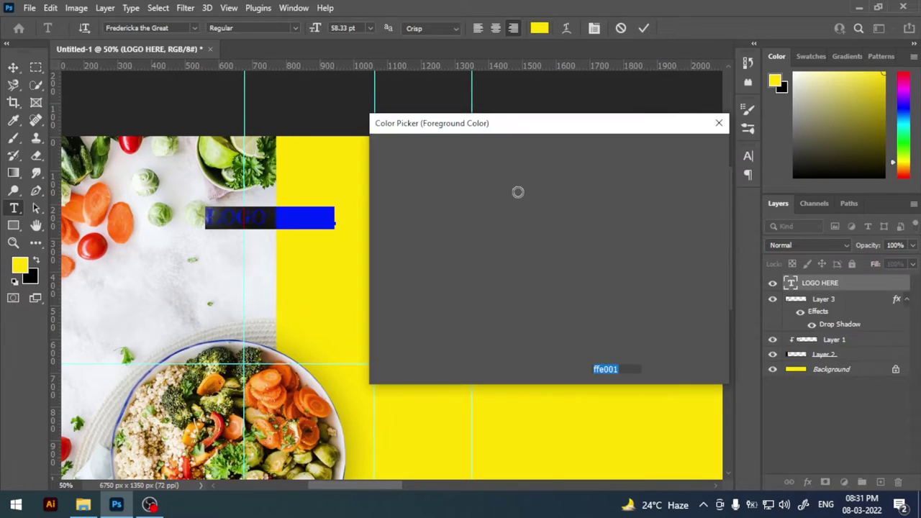
text(000000)
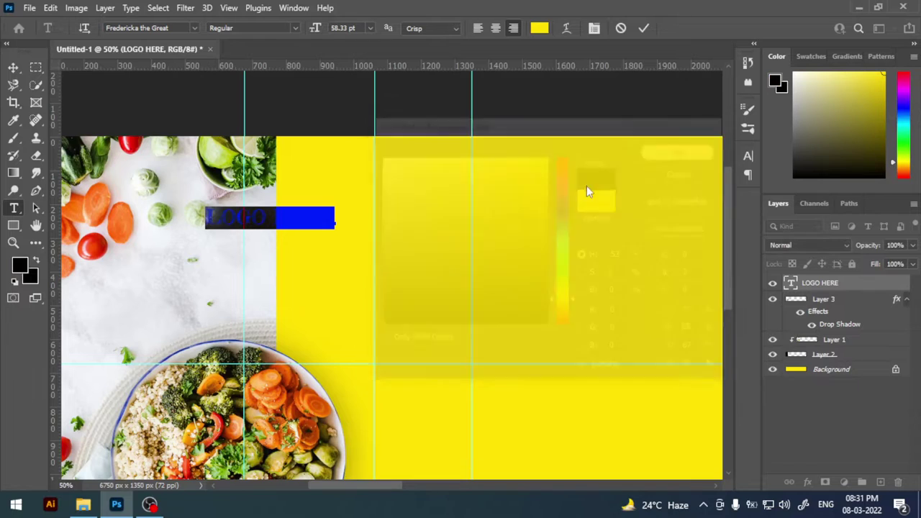
click(656, 152)
drag(365, 253, 421, 221)
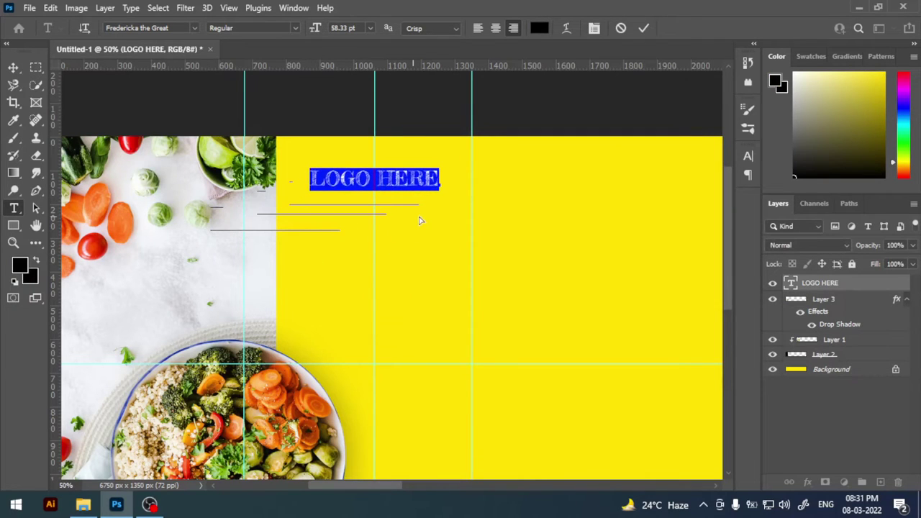
Step: Set LOGO HERE to Montserrat ExtraBold at 30 pt
click(154, 29)
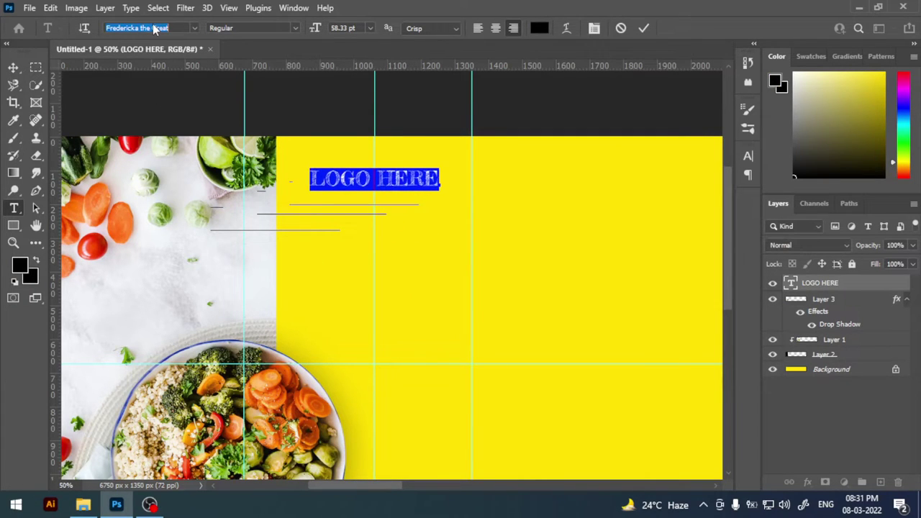
text(mont)
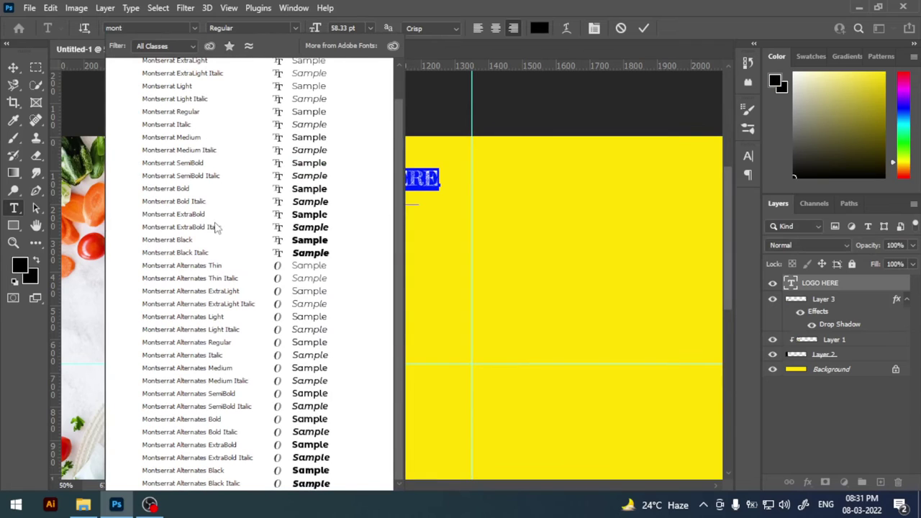
click(208, 218)
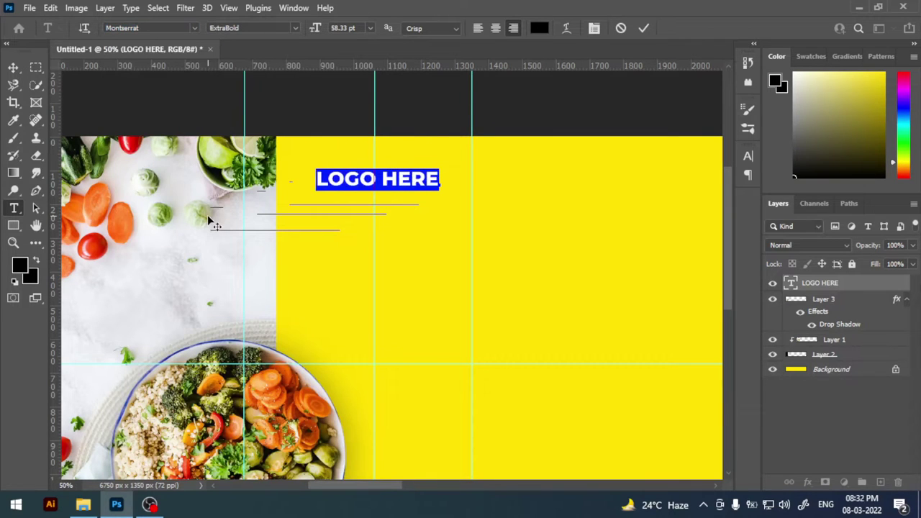
click(343, 27)
text(30)
key(Return)
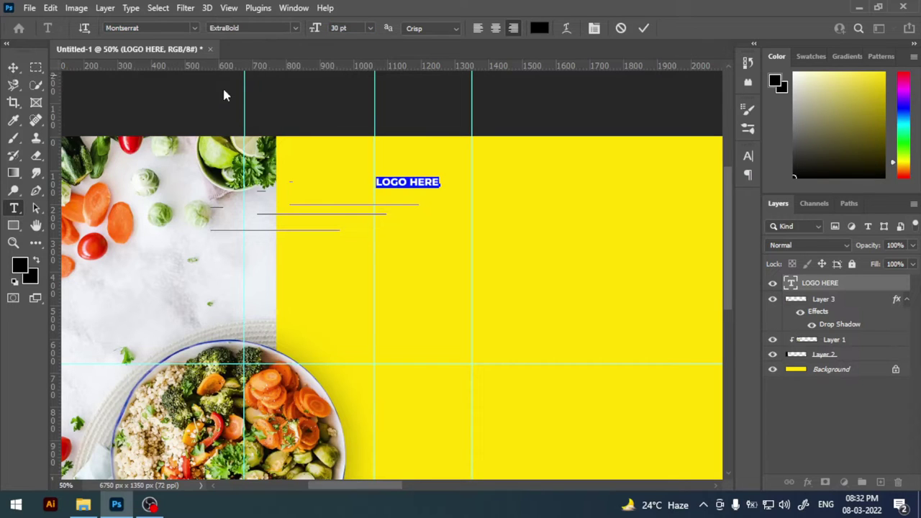
Step: Set the letter tracking to 25 and move LOGO HERE near the yellow area's top
click(747, 155)
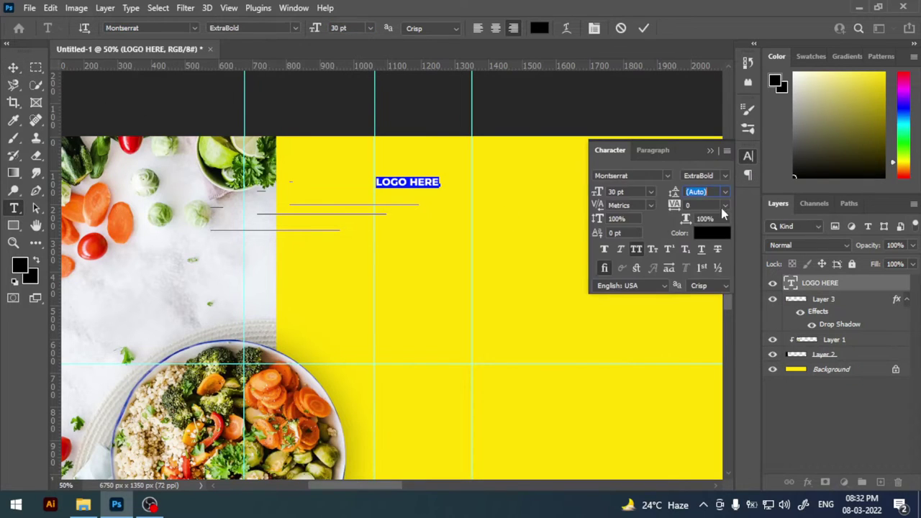
click(725, 205)
click(702, 323)
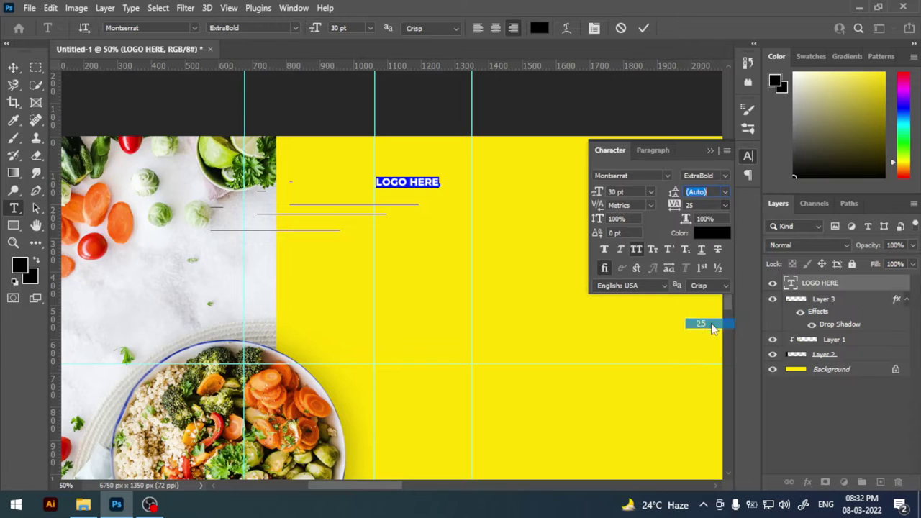
click(13, 67)
drag(415, 188, 381, 173)
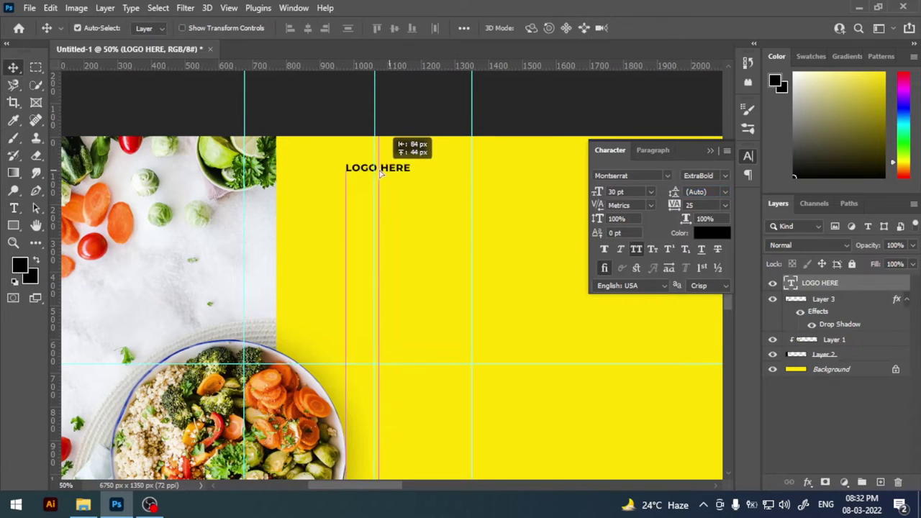
key(ctrl+plus)
scroll(420, 158, up, 2)
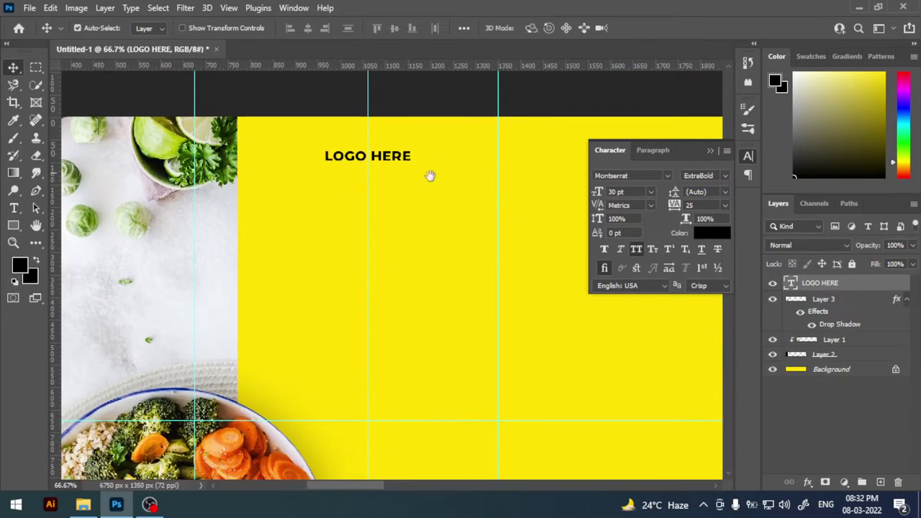
Step: Draw a rectangle around LOGO HERE with no fill and a 4 px black stroke
drag(368, 149, 364, 172)
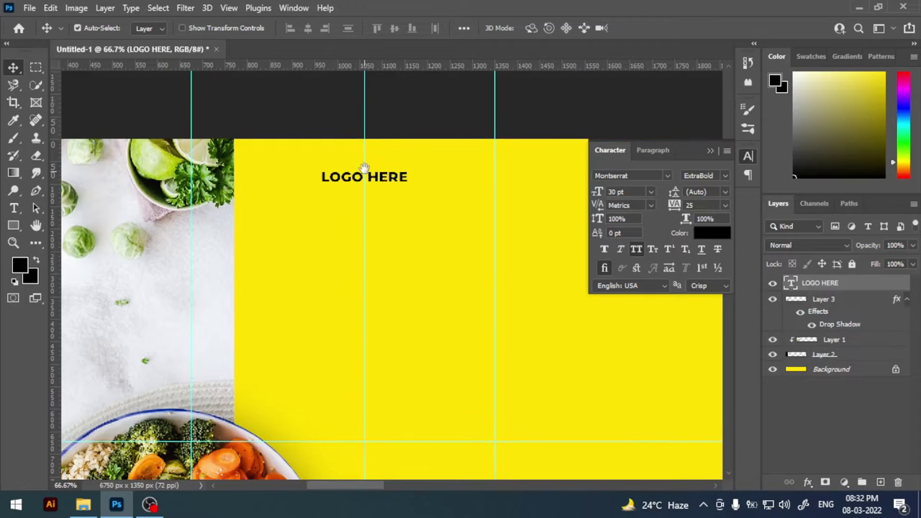
click(14, 225)
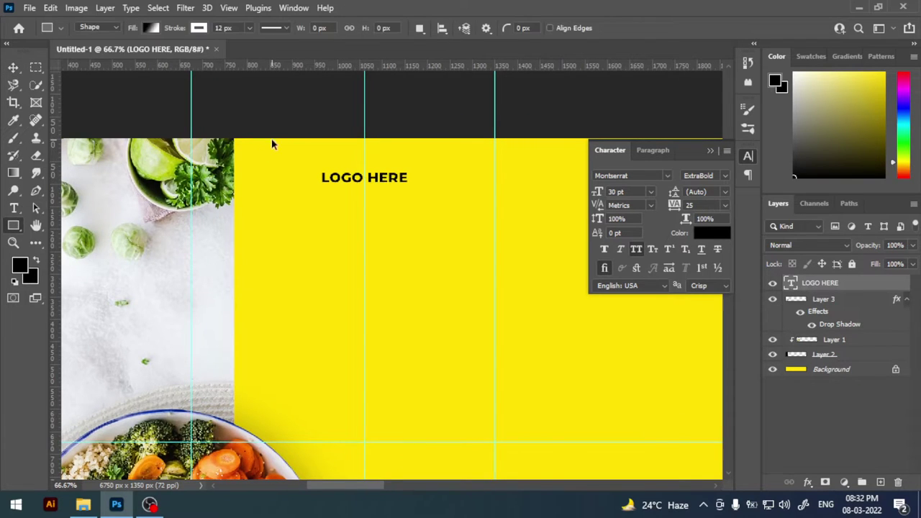
key(ctrl+plus)
mouse_move(276, 114)
mouse_down()
mouse_move(319, 140)
mouse_move(426, 145)
mouse_up()
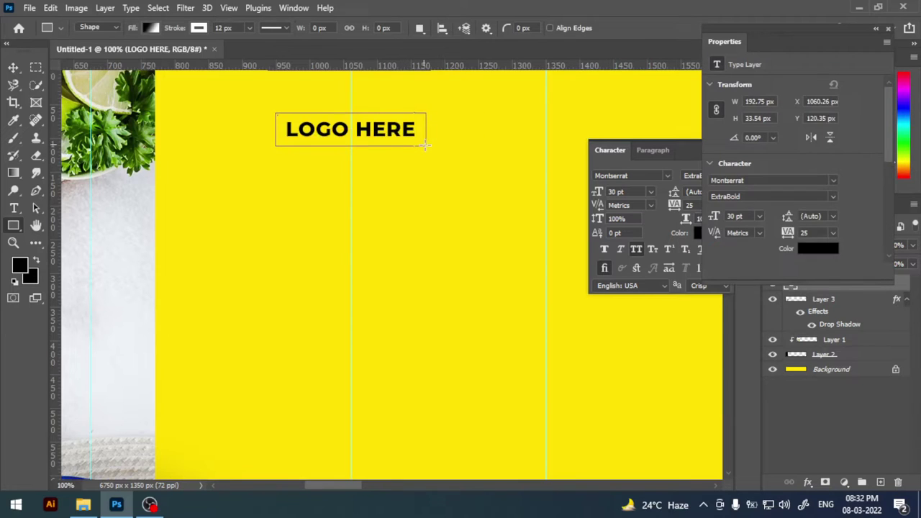
click(150, 28)
click(65, 54)
click(198, 29)
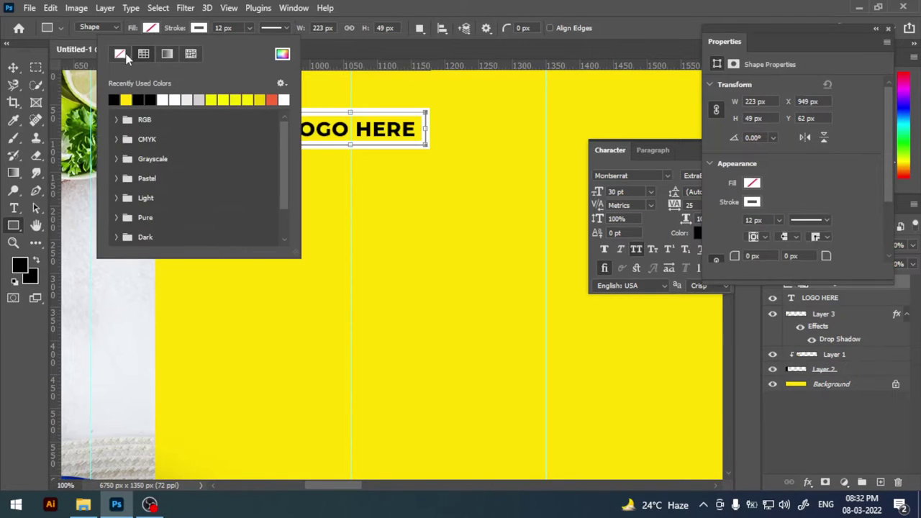
click(121, 97)
key(Return)
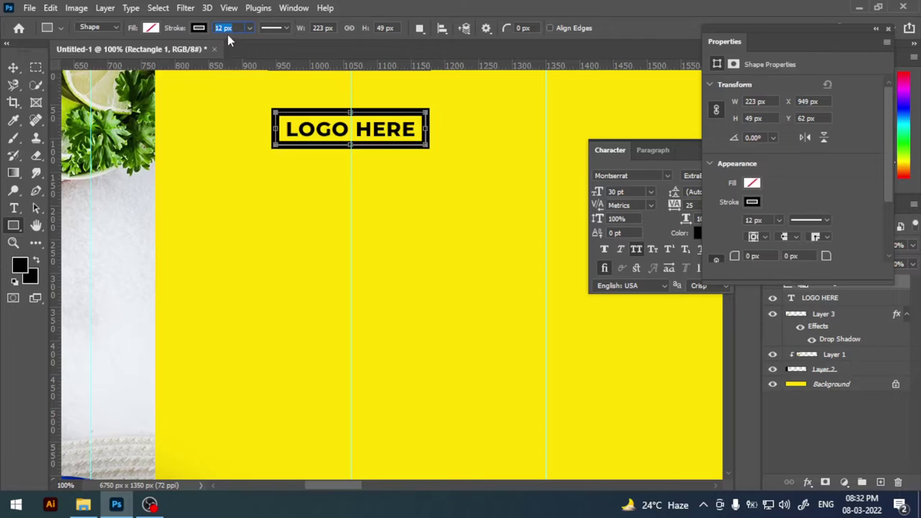
text(4)
key(Return)
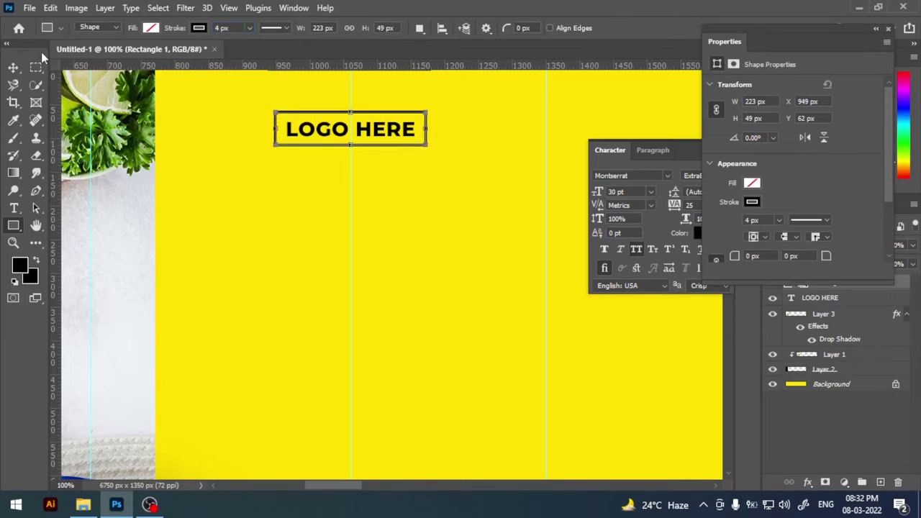
Step: Select the logo text with its frame and nudge them slightly upward
click(18, 67)
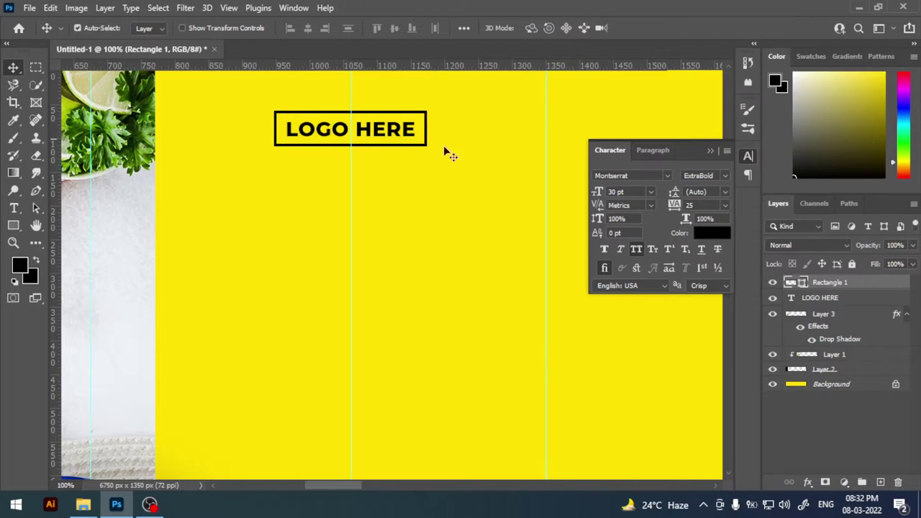
shift+click(820, 297)
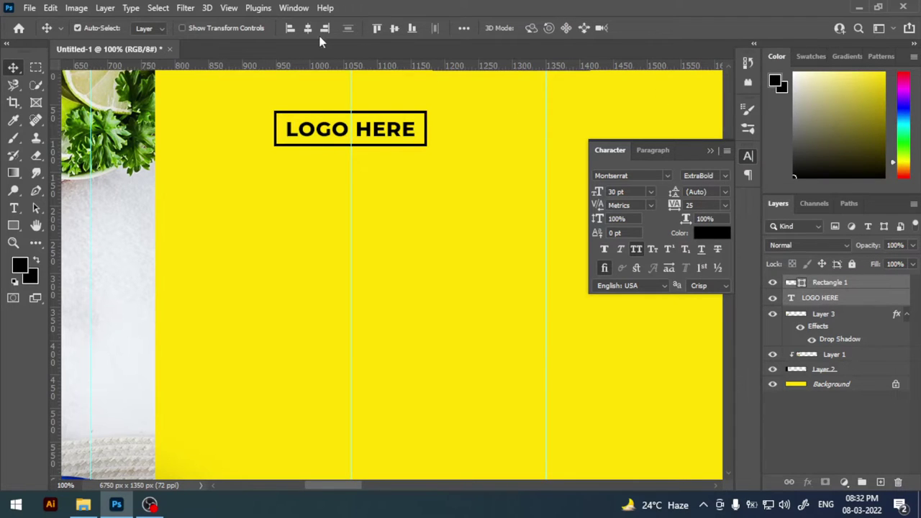
mouse_move(432, 114)
mouse_down()
mouse_move(436, 185)
mouse_move(387, 189)
mouse_up()
key(ctrl+t)
key(Return)
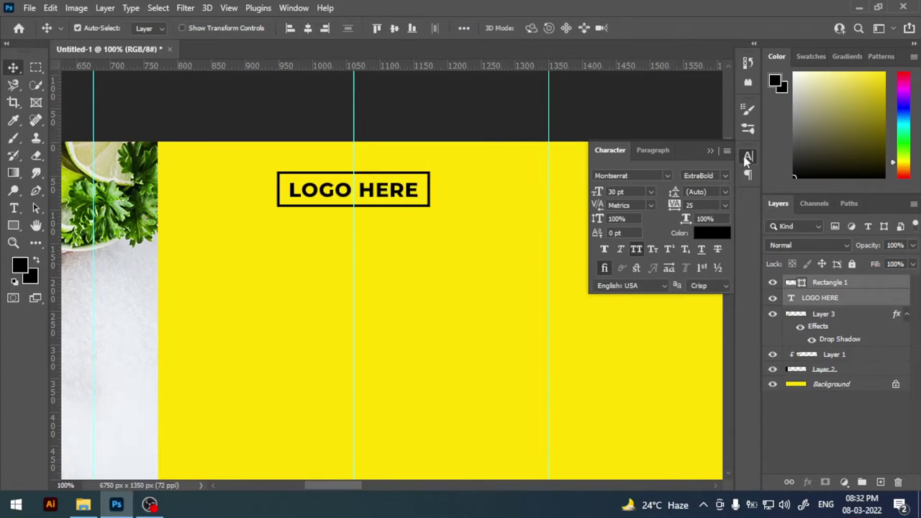
click(747, 157)
key(ctrl+minus)
scroll(450, 259, down, 3)
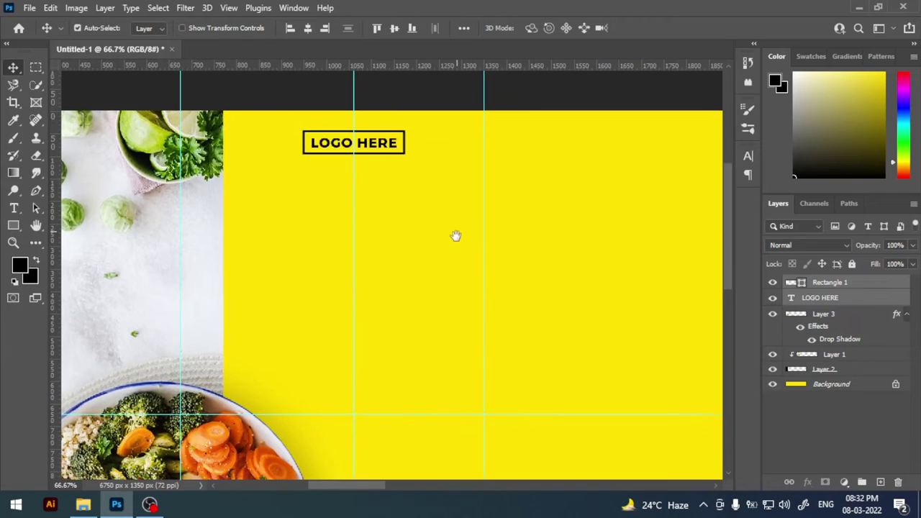
Step: Add an ARE text layer on the yellow area in Gabelisa at 53 pt
click(13, 208)
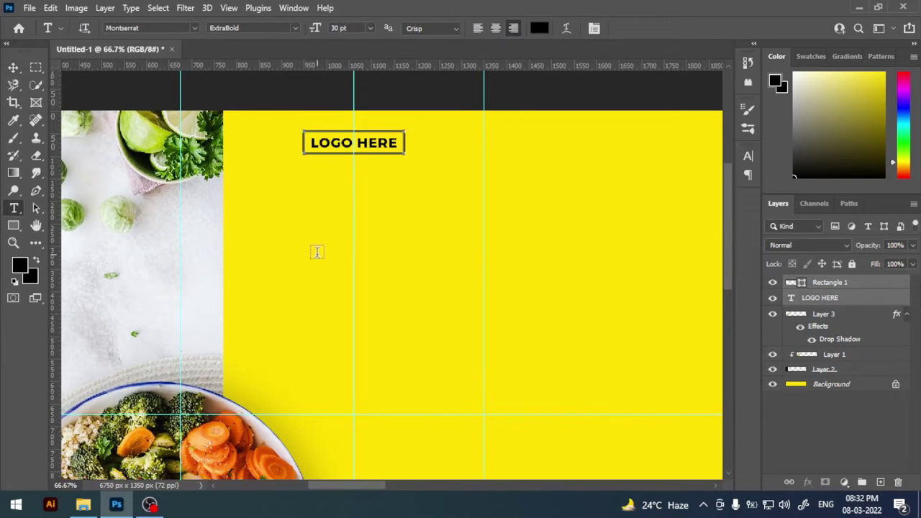
click(317, 252)
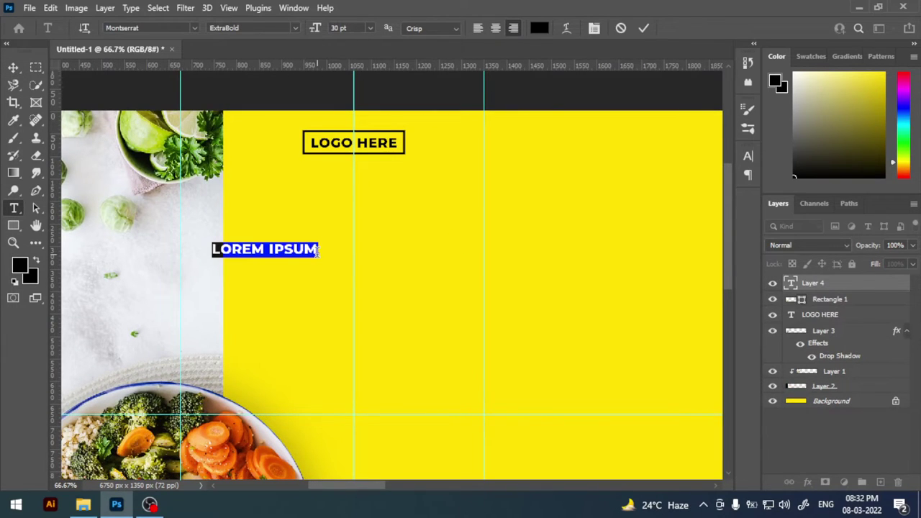
text(ARE)
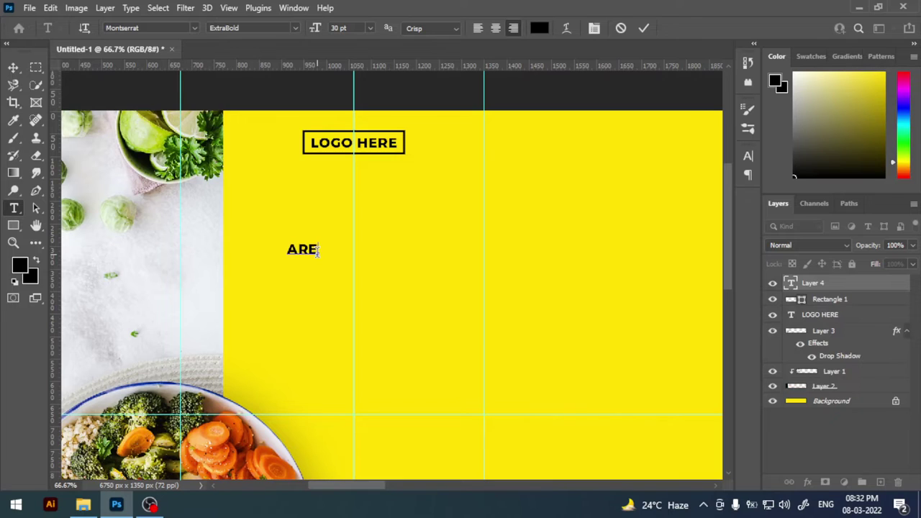
double_click(791, 284)
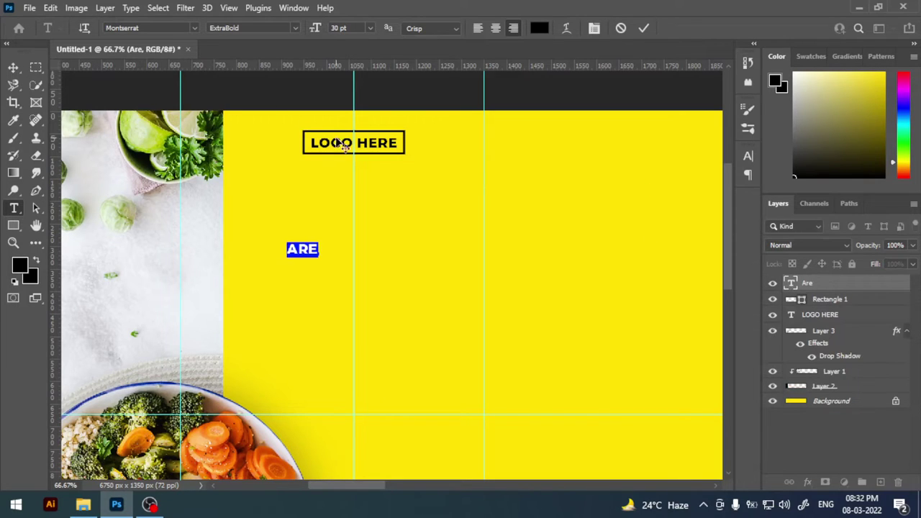
click(172, 28)
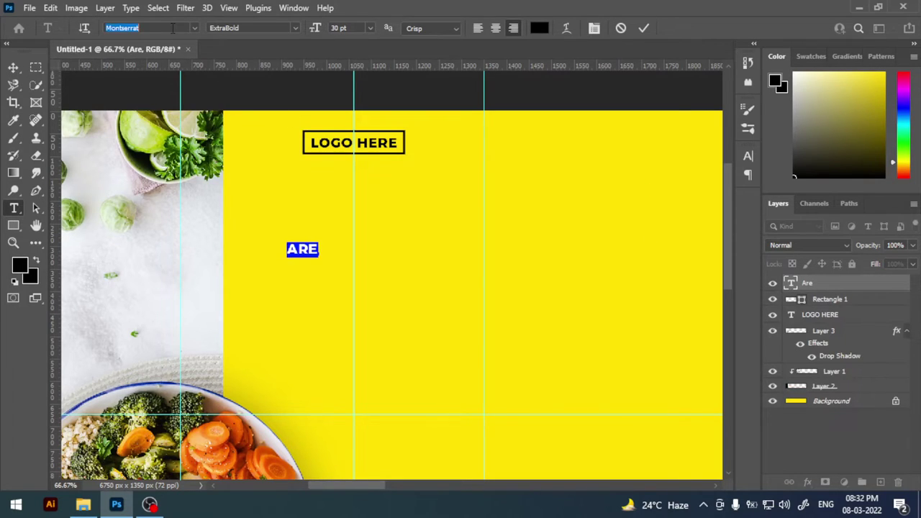
text(gab)
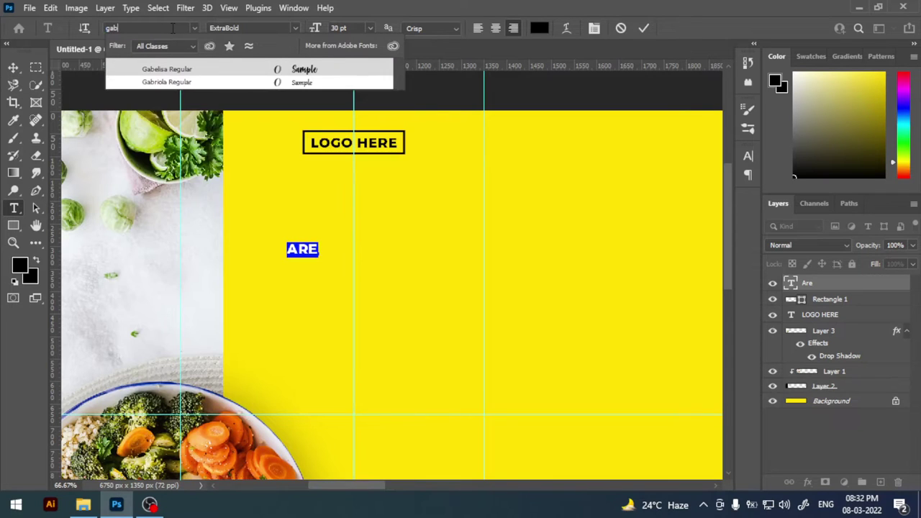
text(Gabelisa)
click(193, 71)
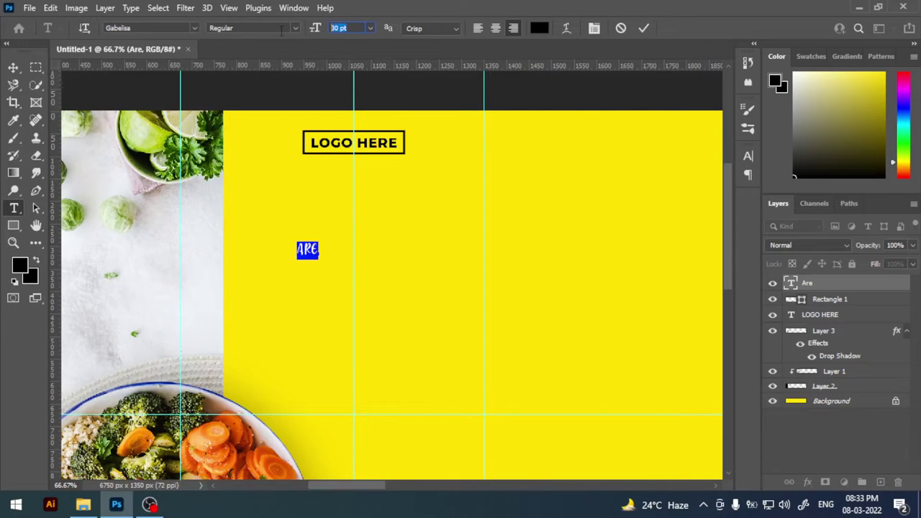
key(Return)
Step: Turn off all caps and extend the text to 'Are You Hungry?'
click(747, 159)
click(640, 249)
click(320, 247)
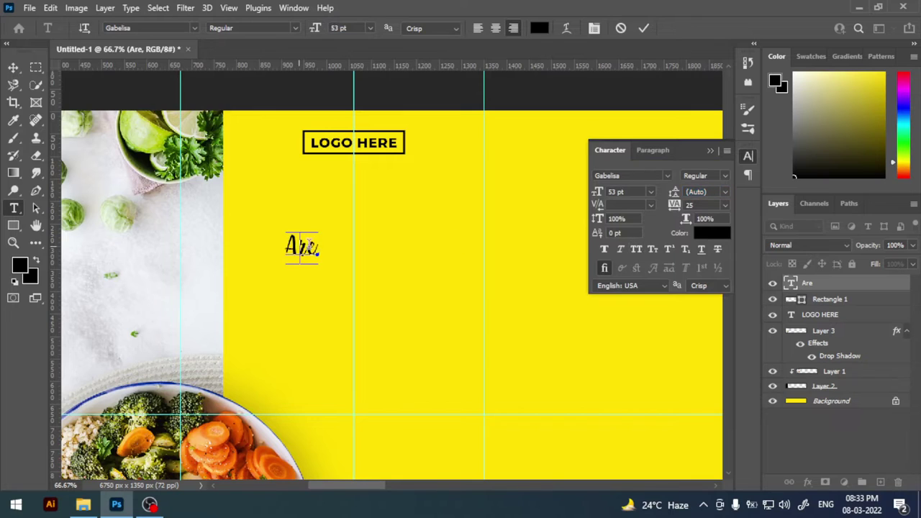
text(You)
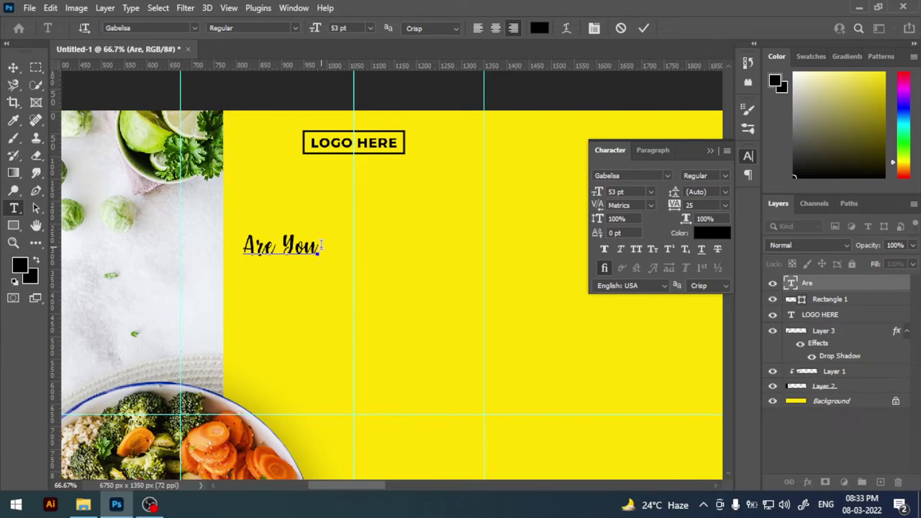
text( Hun)
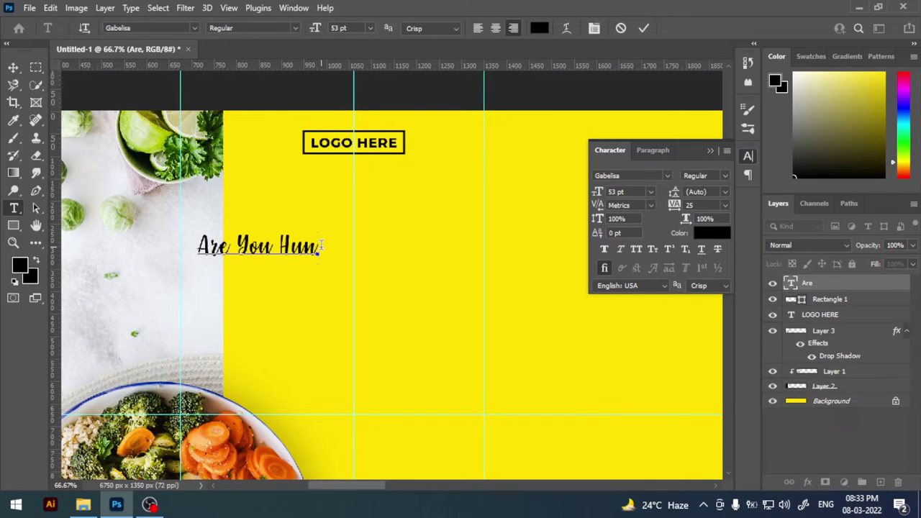
text(gr)
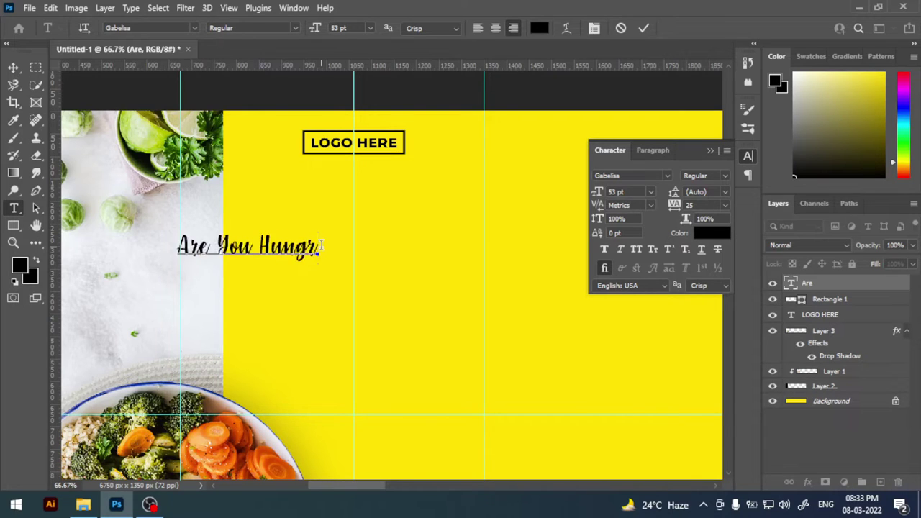
text(y?)
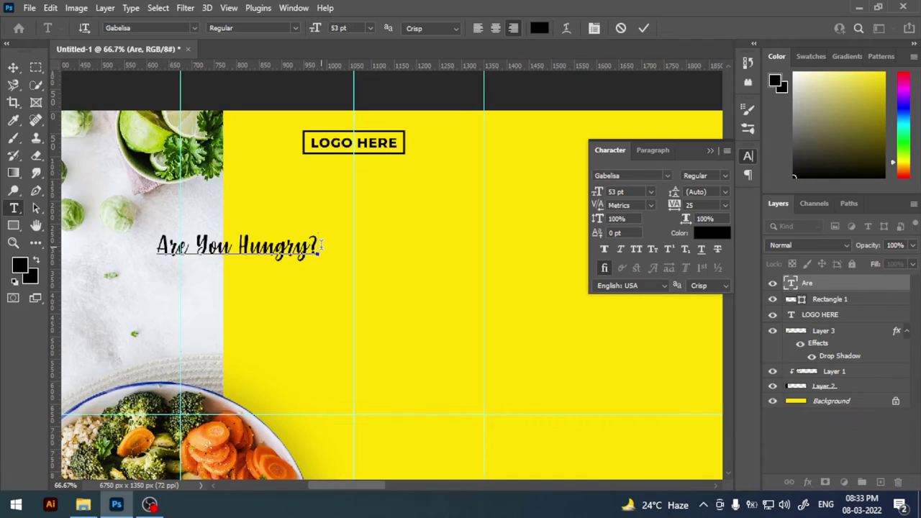
Step: Move the Are You Hungry? heading up to sit just below the logo
click(12, 66)
key(ctrl+t)
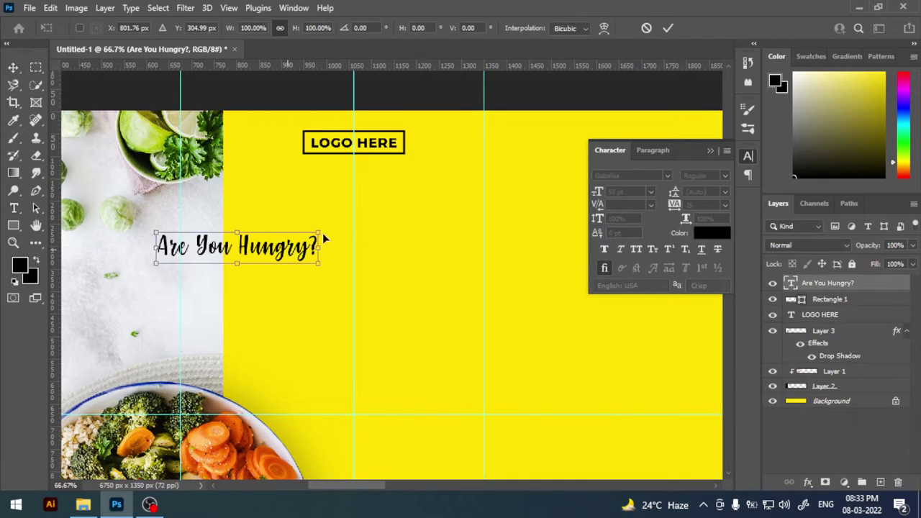
drag(285, 258, 401, 201)
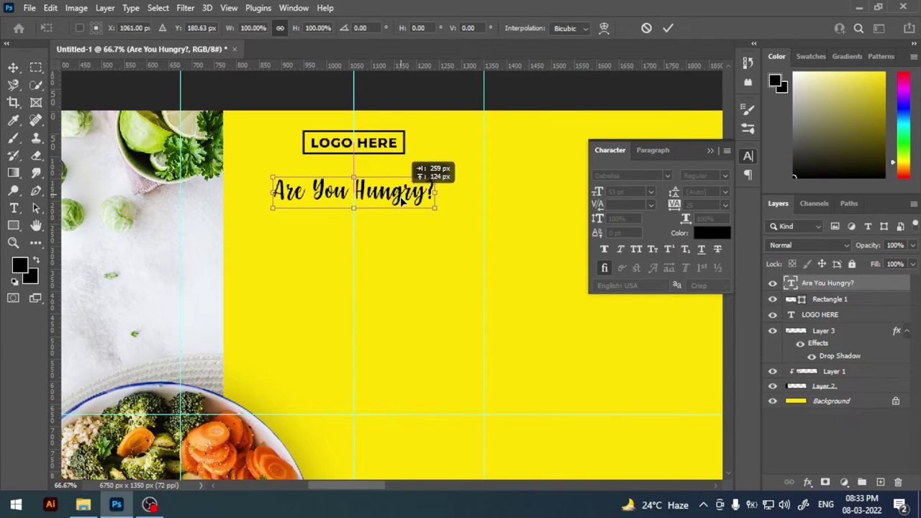
key(Return)
click(746, 159)
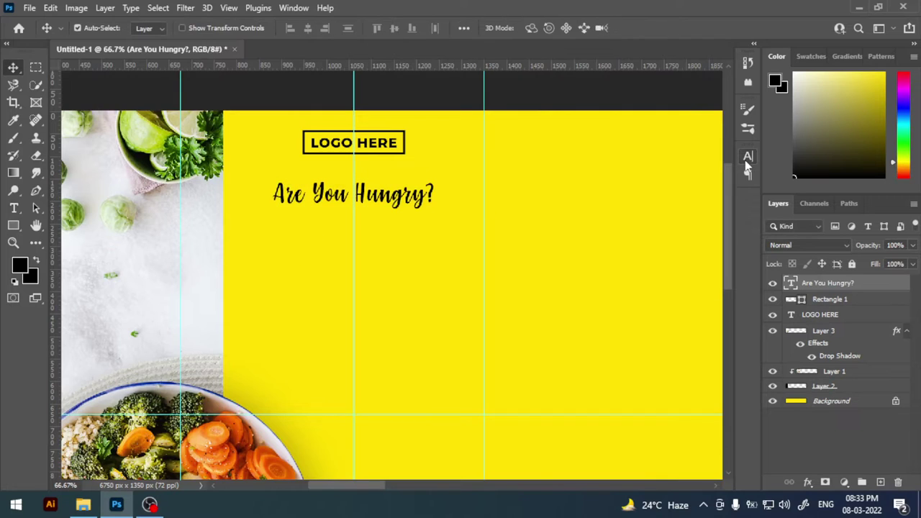
key(Up)
key(Up)
key(Up)
key(Up)
key(Up)
key(Up)
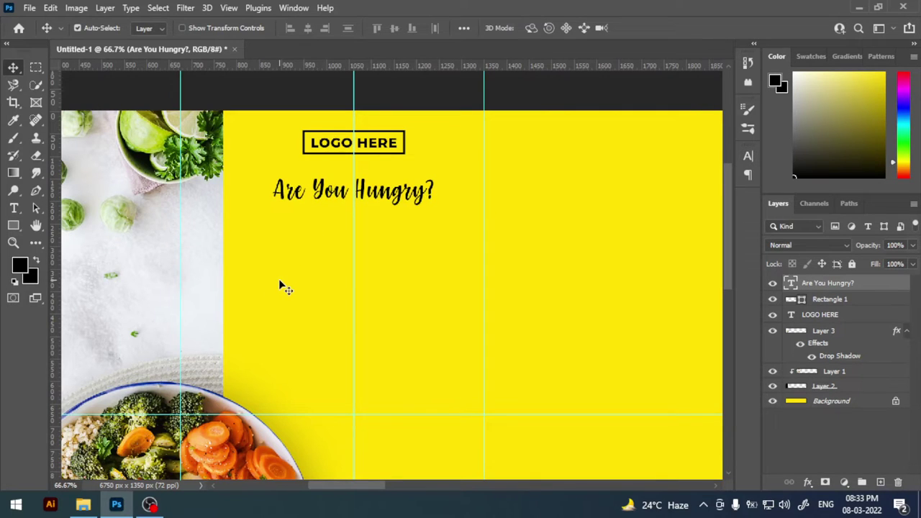
Step: Add a DONT WAIT! text layer in the Fredericka the Great font
key(t)
click(293, 276)
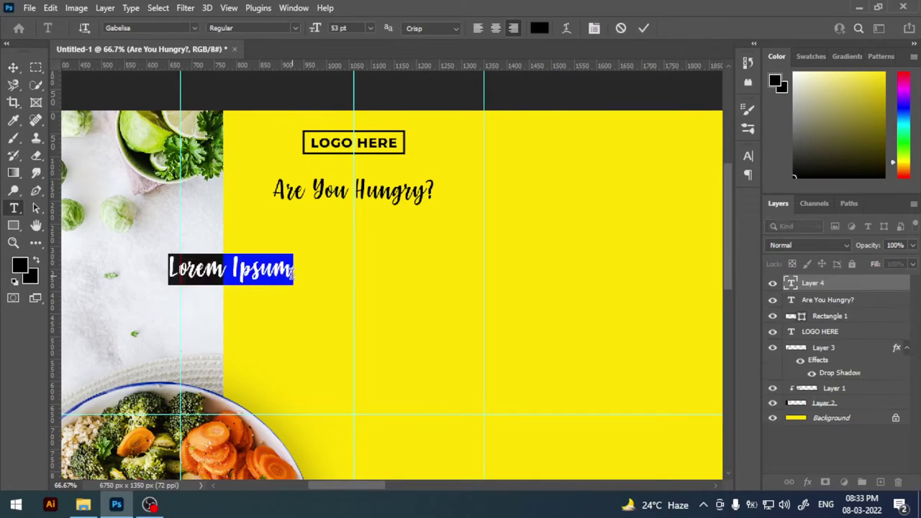
text(DONT W)
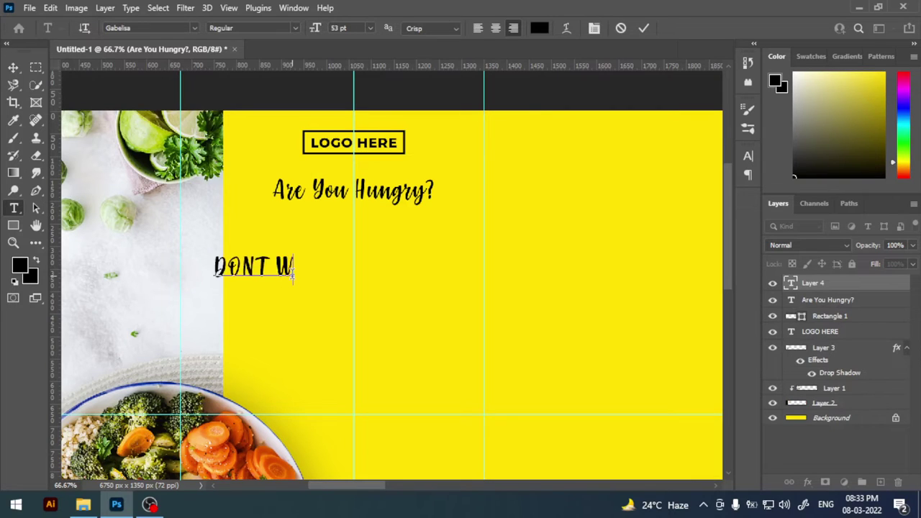
text(AIT)
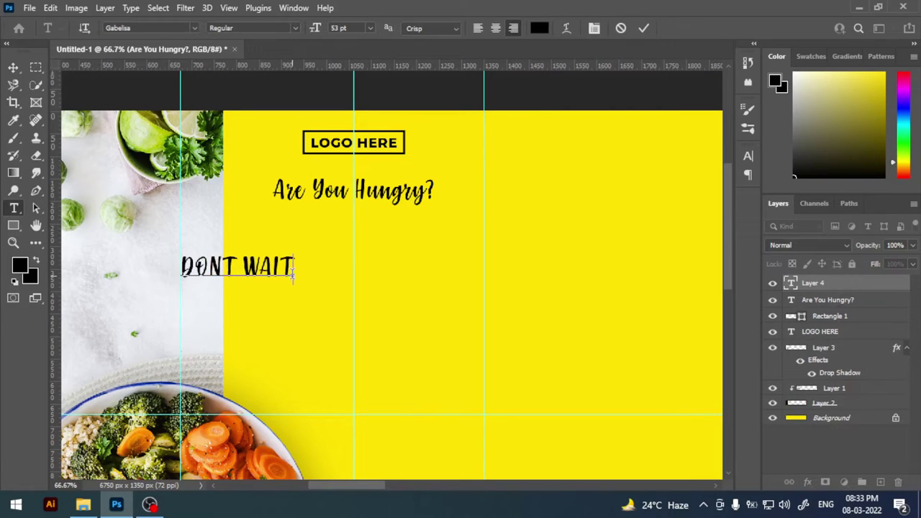
text(!)
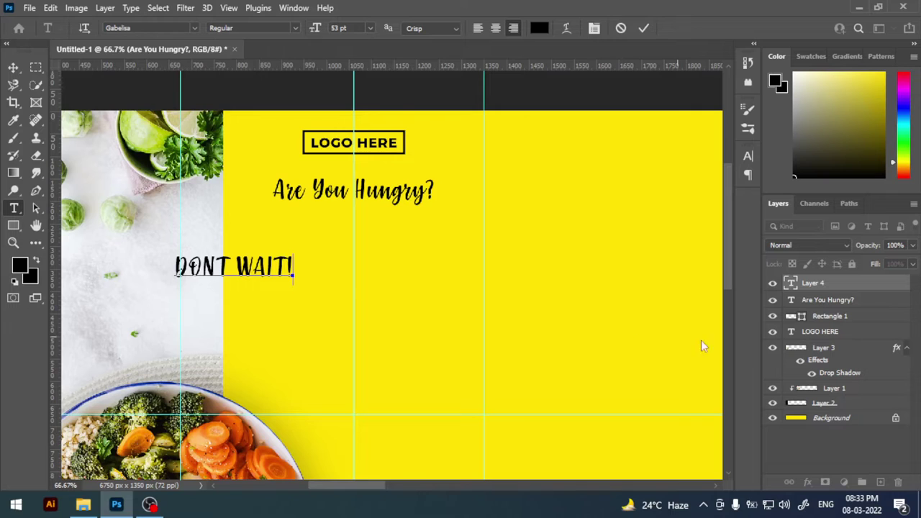
double_click(790, 283)
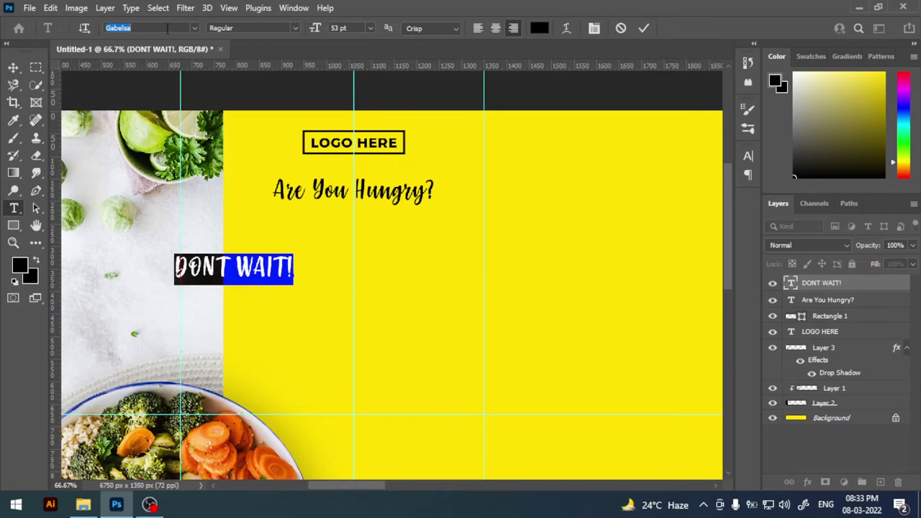
text(fr)
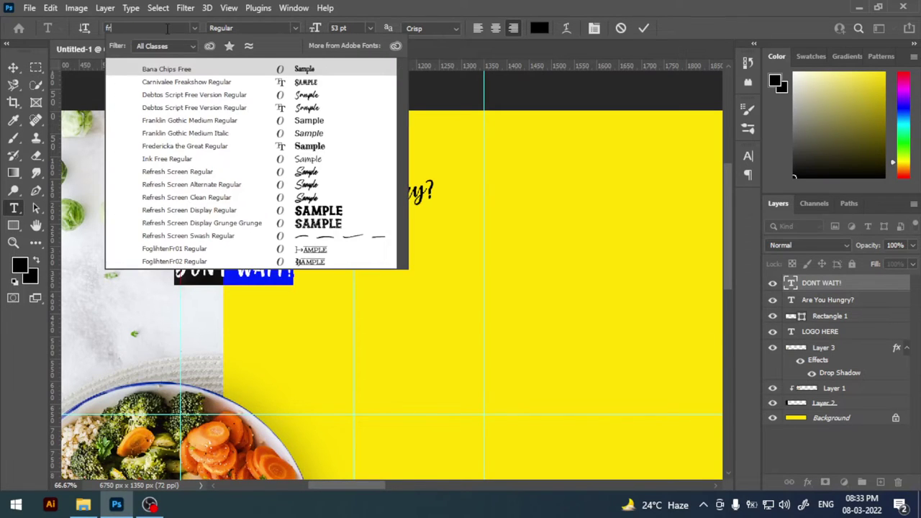
text(e)
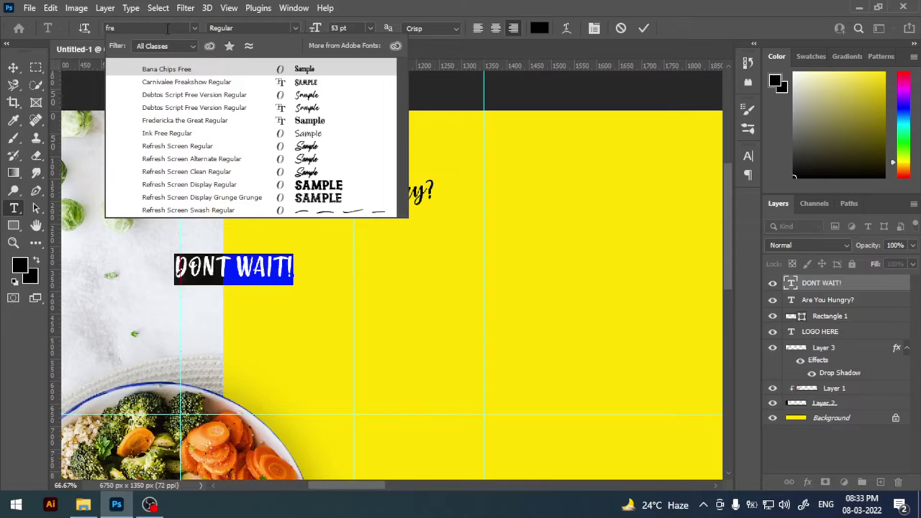
key(BackSpace)
text(d)
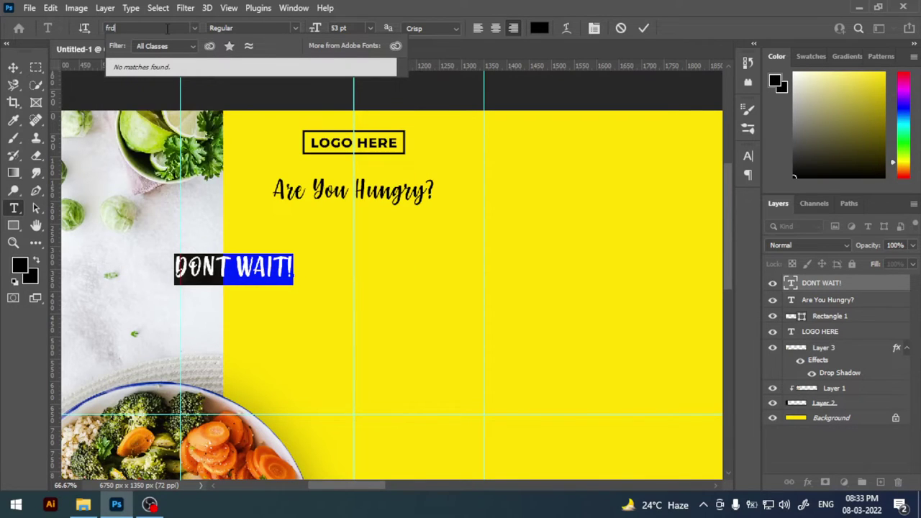
key(BackSpace)
text(r)
key(BackSpace)
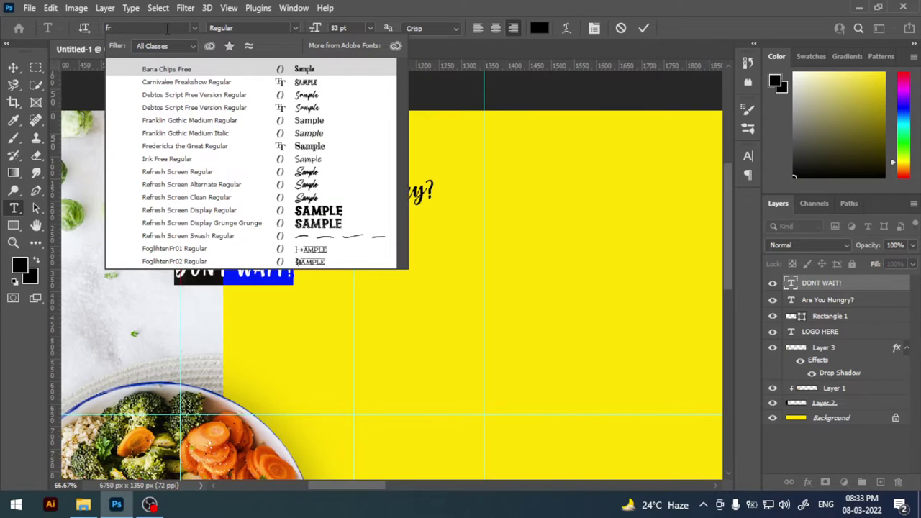
text(e)
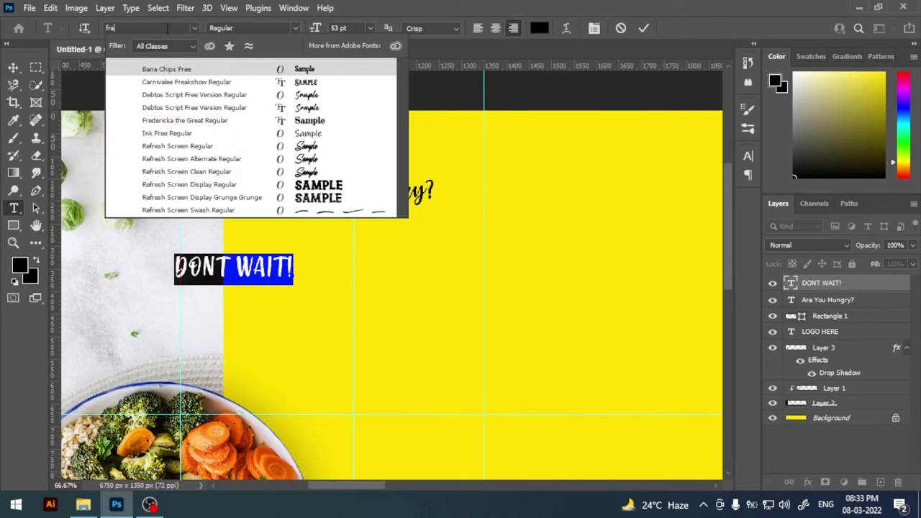
text(Fredericka the Great)
click(192, 70)
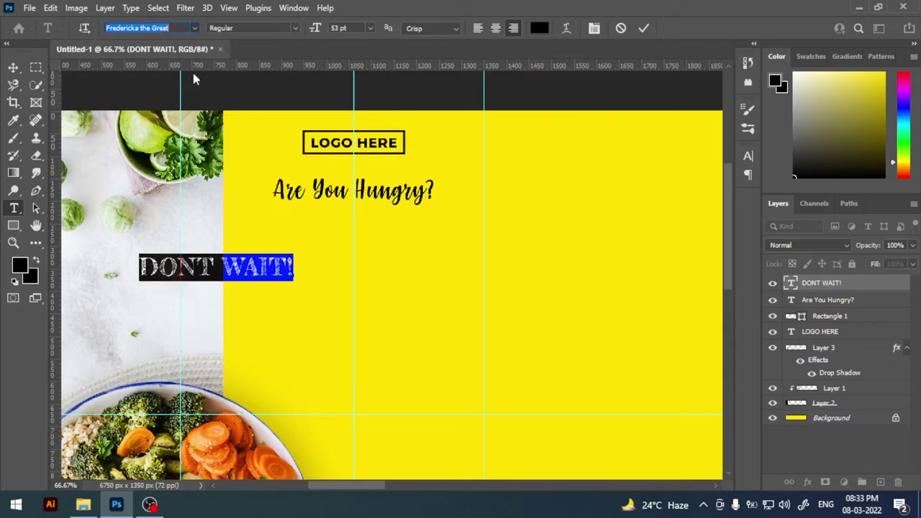
Step: Centre the 82 pt DONT WAIT! under Are You Hungry? and draw a thin bar below
drag(292, 317, 438, 283)
click(352, 32)
text(82)
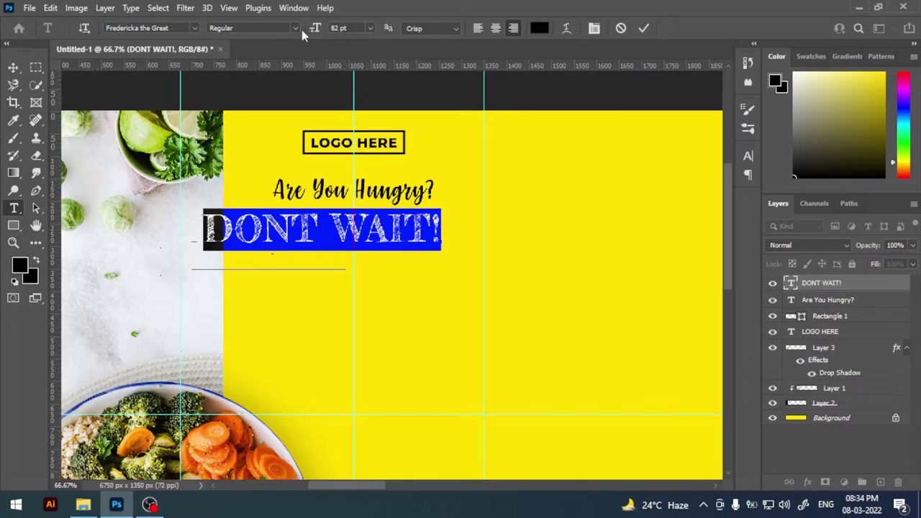
click(12, 68)
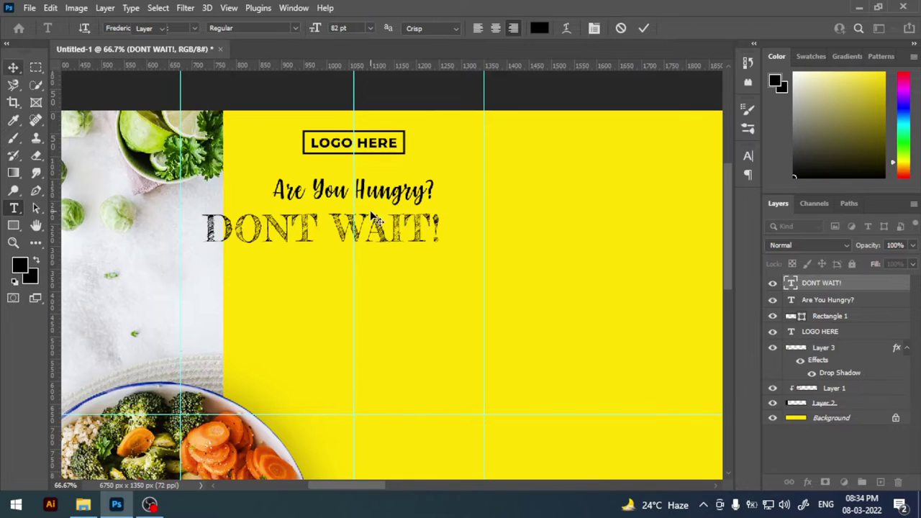
drag(392, 230, 419, 236)
key(ctrl+t)
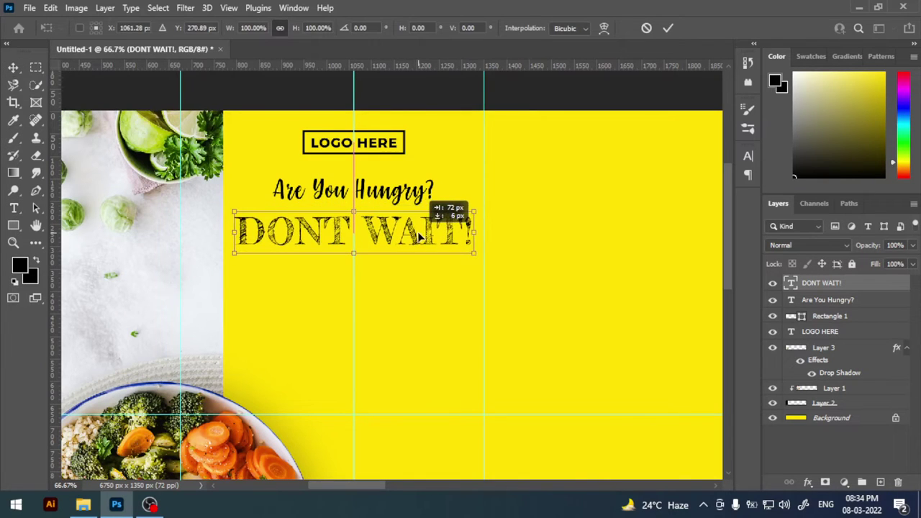
key(Return)
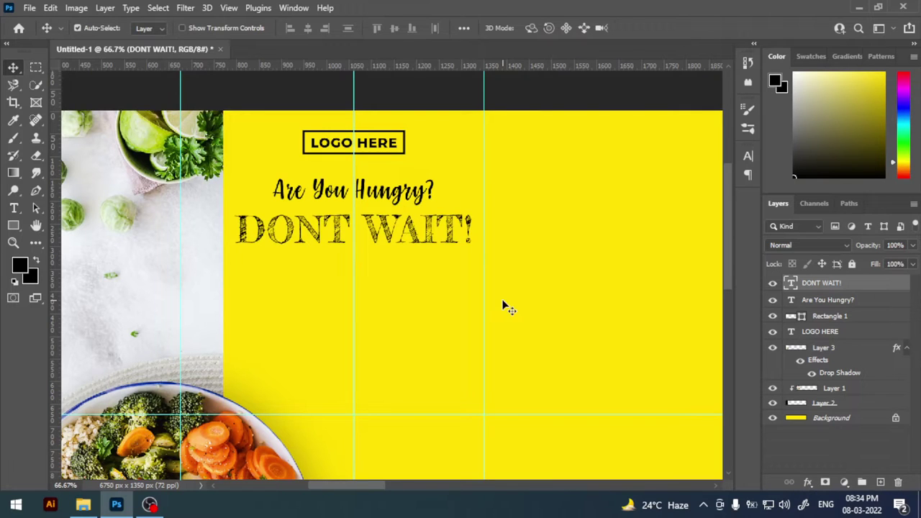
key(ctrl+plus)
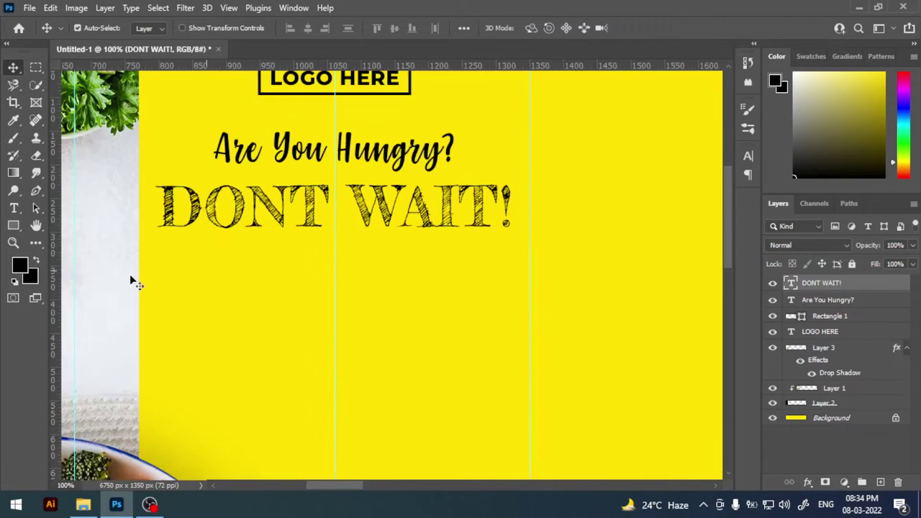
key(u)
drag(252, 236, 388, 241)
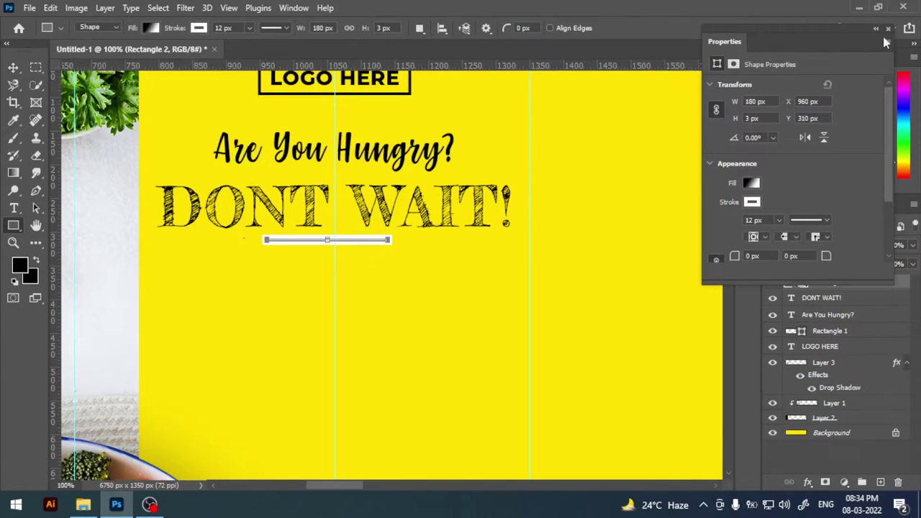
Step: Make the bar under DONT WAIT! an unfilled black underline and settle its position
click(888, 29)
click(149, 28)
click(75, 55)
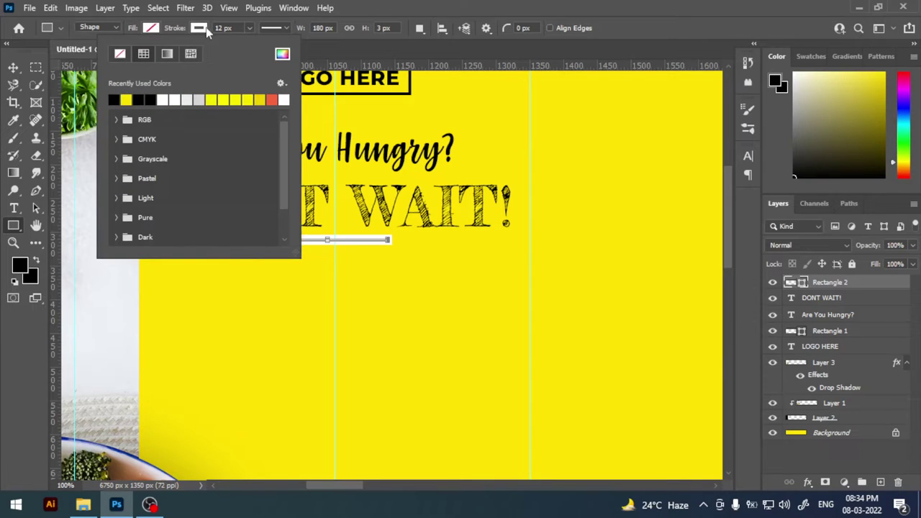
click(193, 30)
click(198, 28)
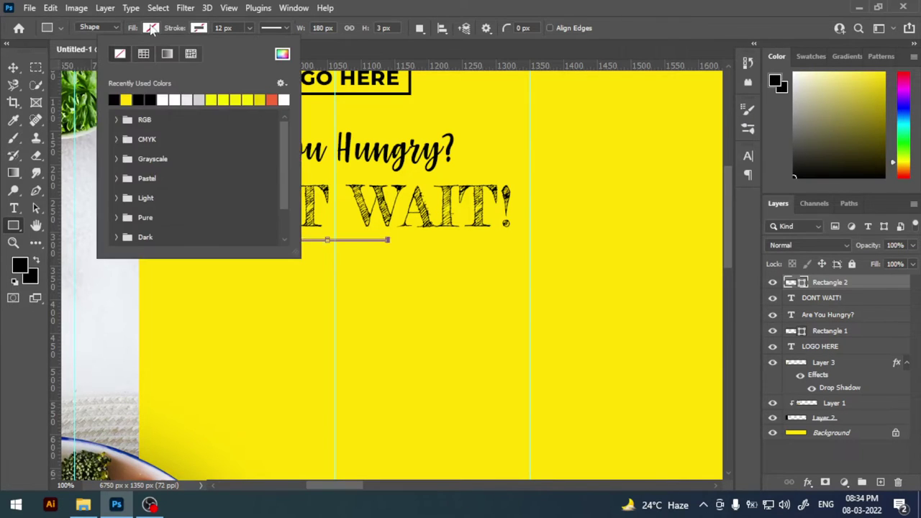
click(13, 67)
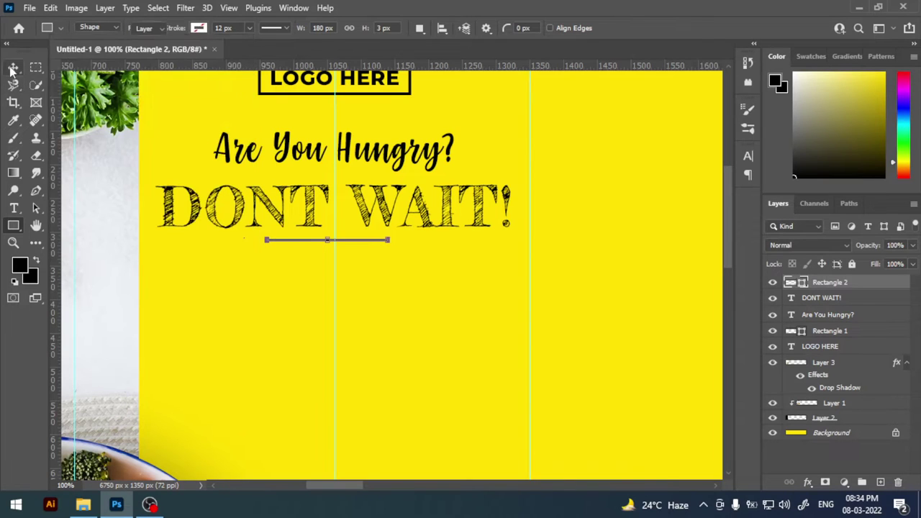
key(ctrl+t)
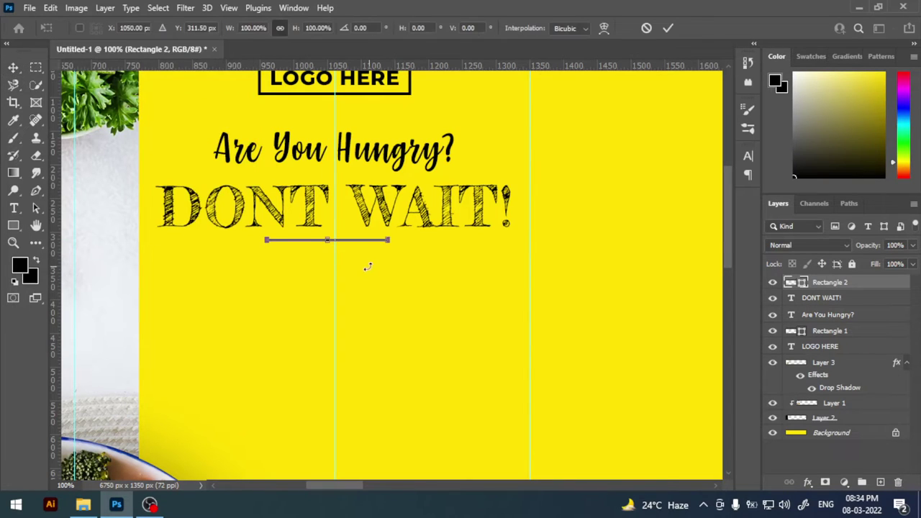
key(Return)
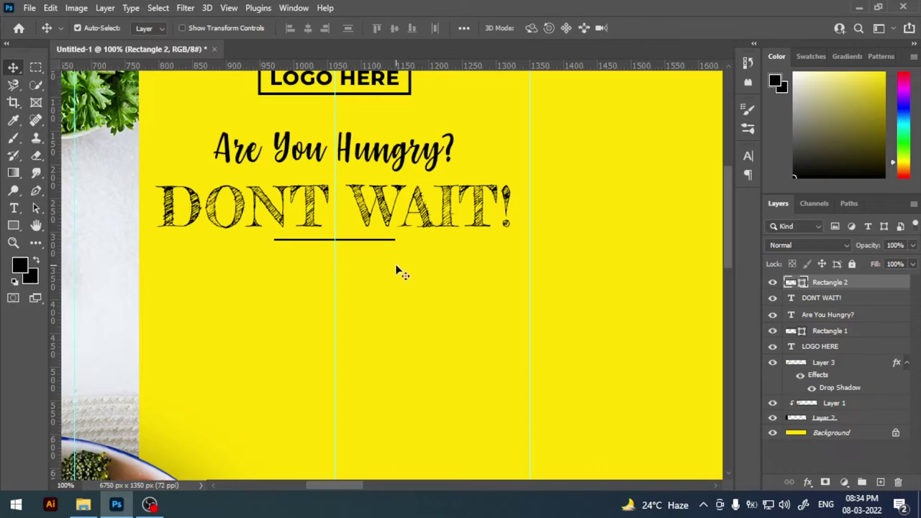
key(ctrl+minus)
Step: Reduce the DONT WAIT! headline to 81 pt and recentre it over its underline
click(449, 242)
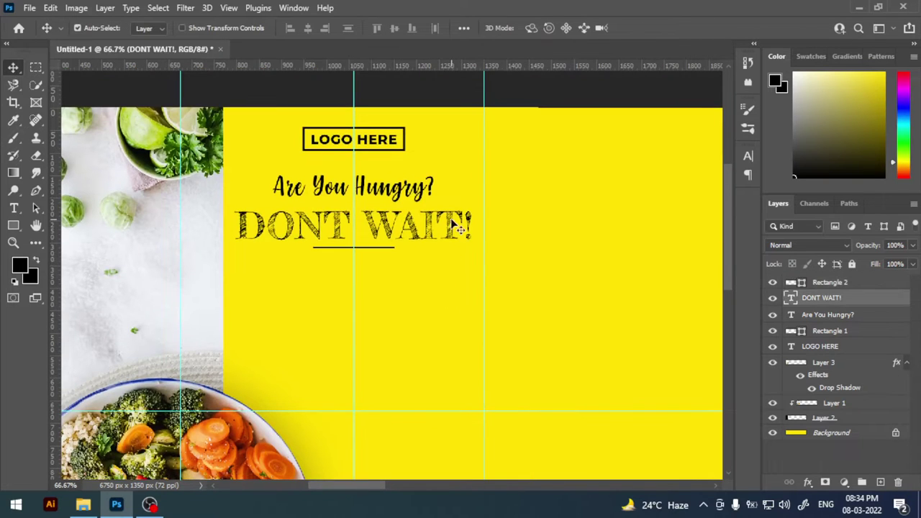
key(t)
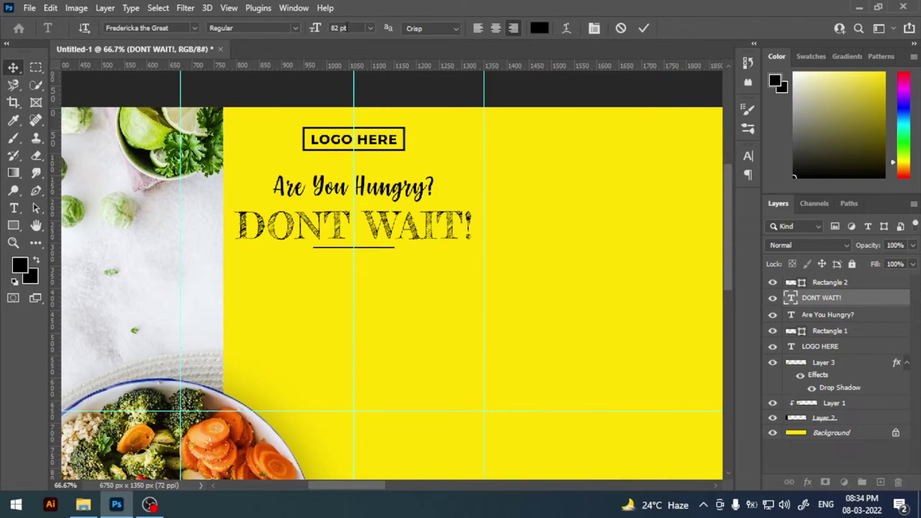
key(Return)
text(81)
key(Return)
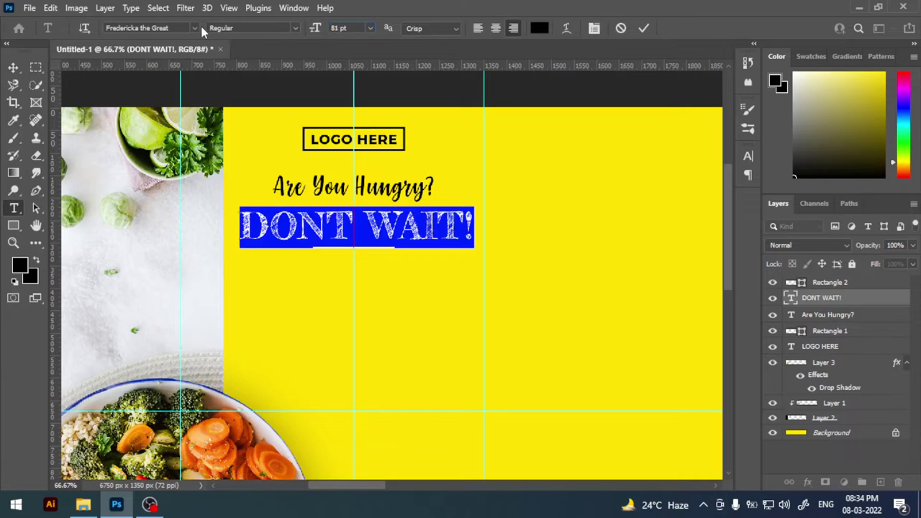
click(14, 68)
key(ctrl+t)
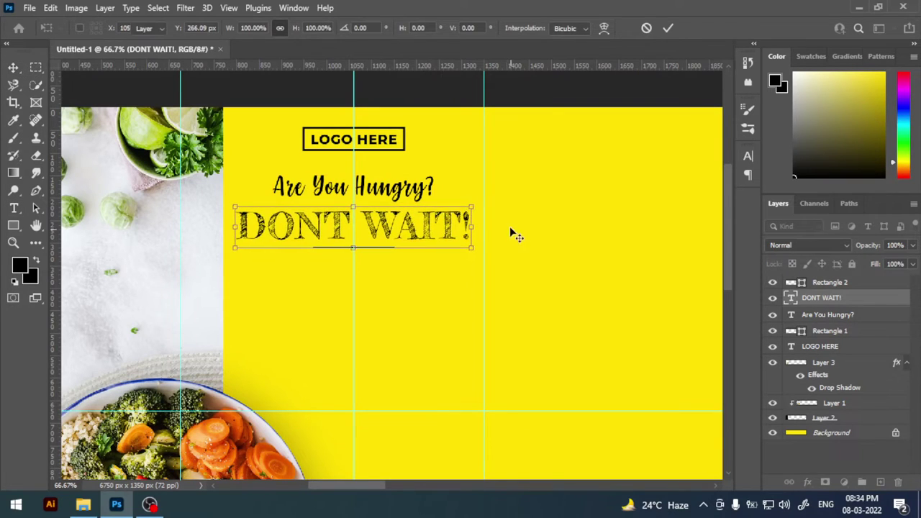
key(Return)
drag(477, 290, 473, 280)
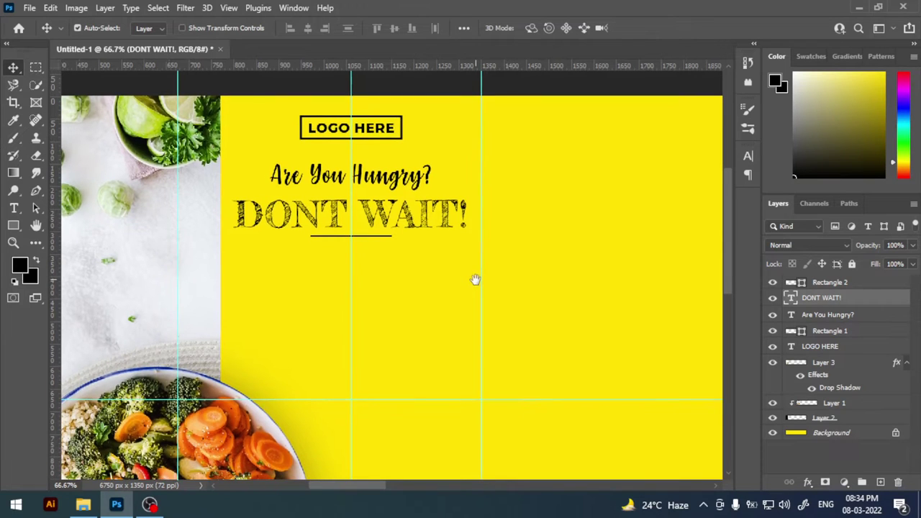
click(14, 209)
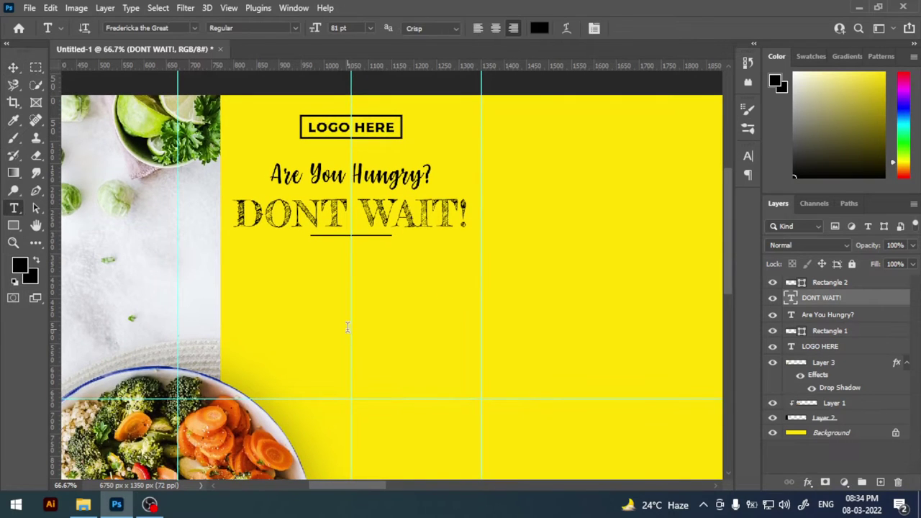
Step: Add 'Healthy & Tasty' in Lobster Regular on two lines below DONT WAIT!
click(348, 327)
text(Hea)
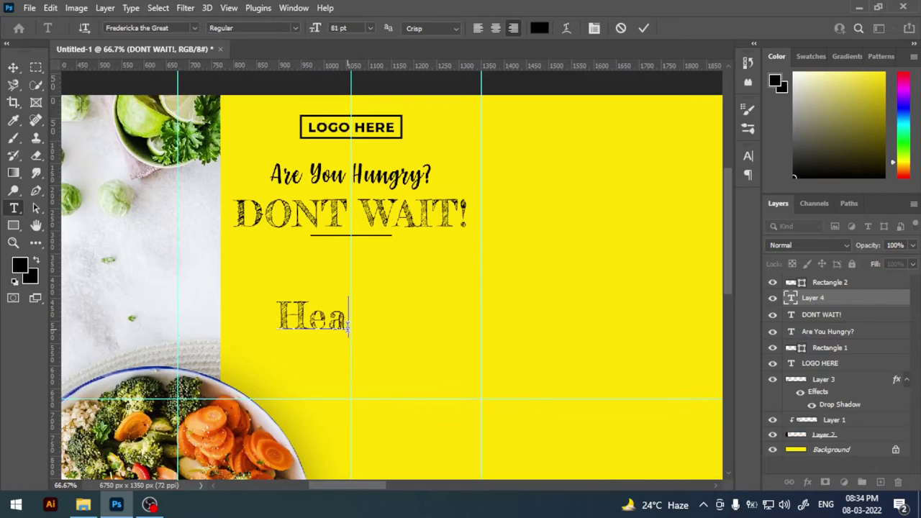
text(lthy )
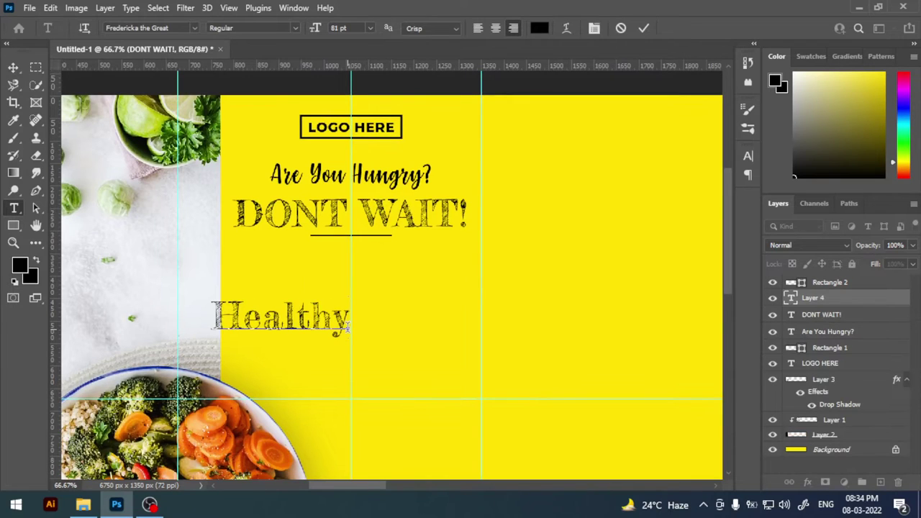
text(& )
text(Tast)
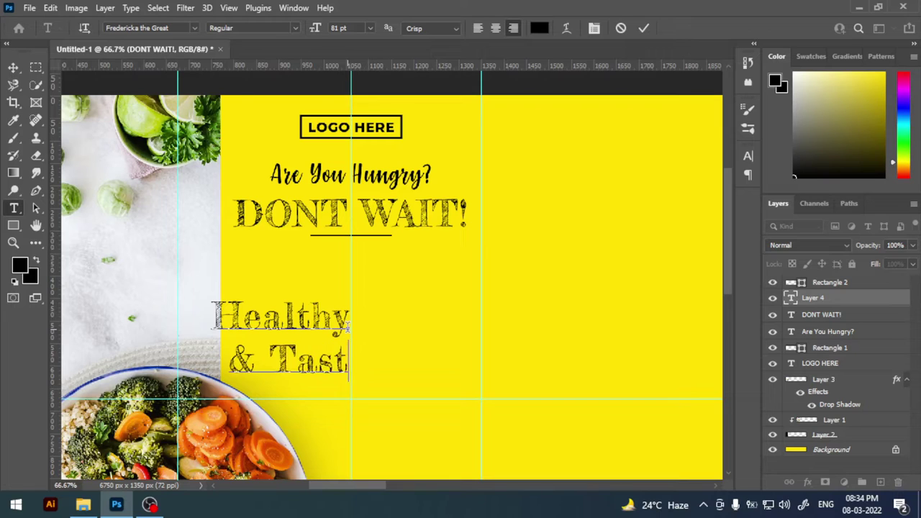
text(y)
drag(213, 311, 352, 363)
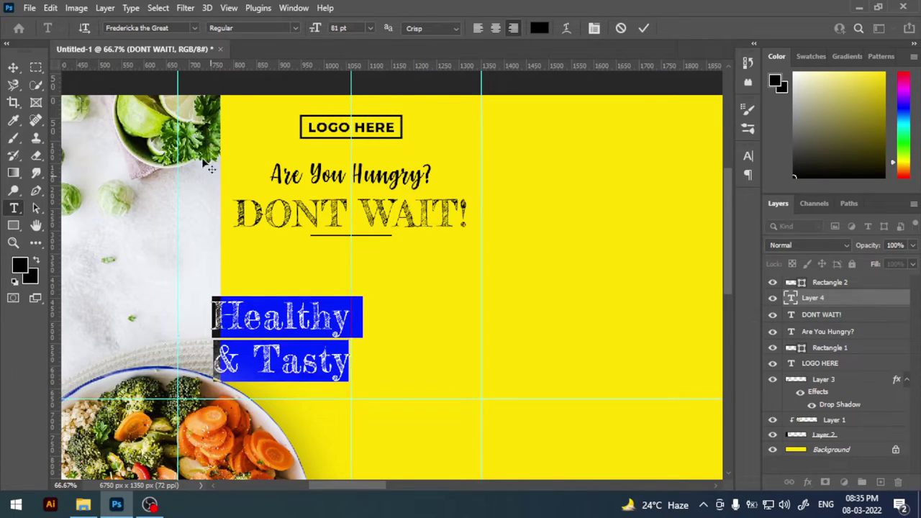
click(178, 29)
text(lob)
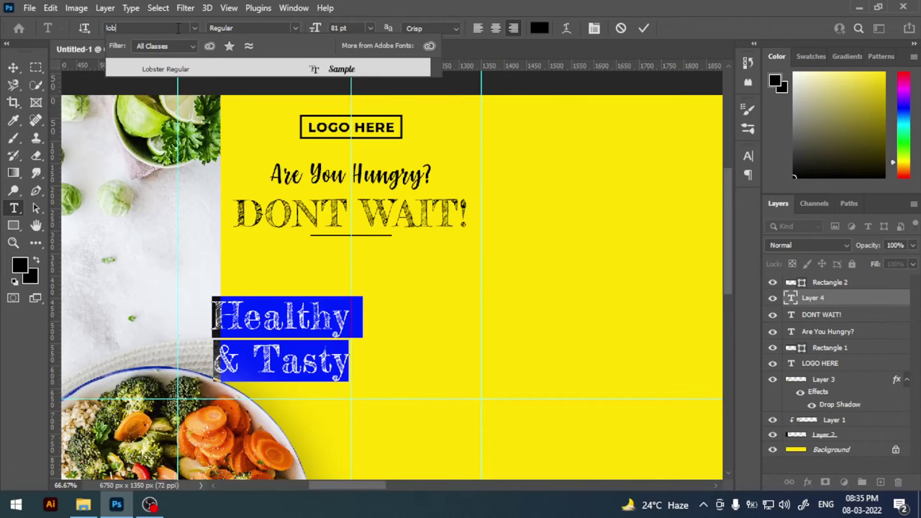
click(201, 64)
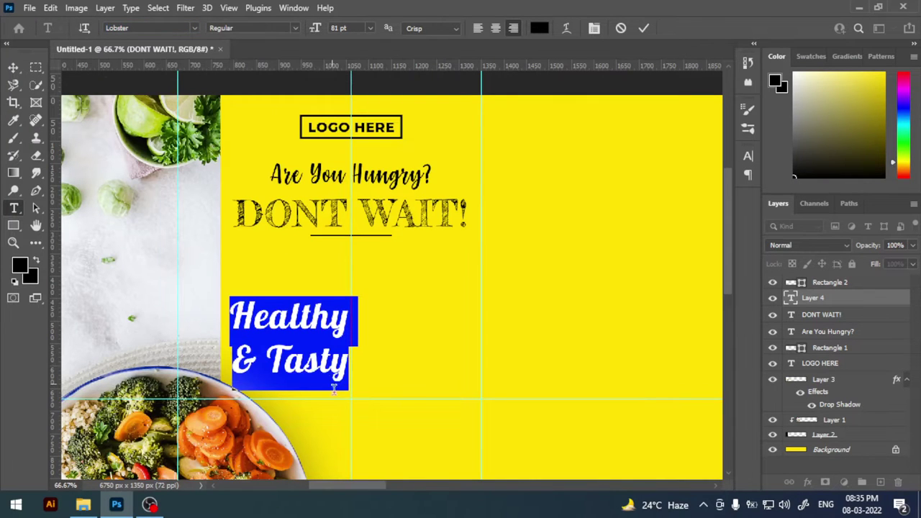
mouse_move(347, 434)
mouse_down()
mouse_move(400, 400)
mouse_move(410, 377)
mouse_up()
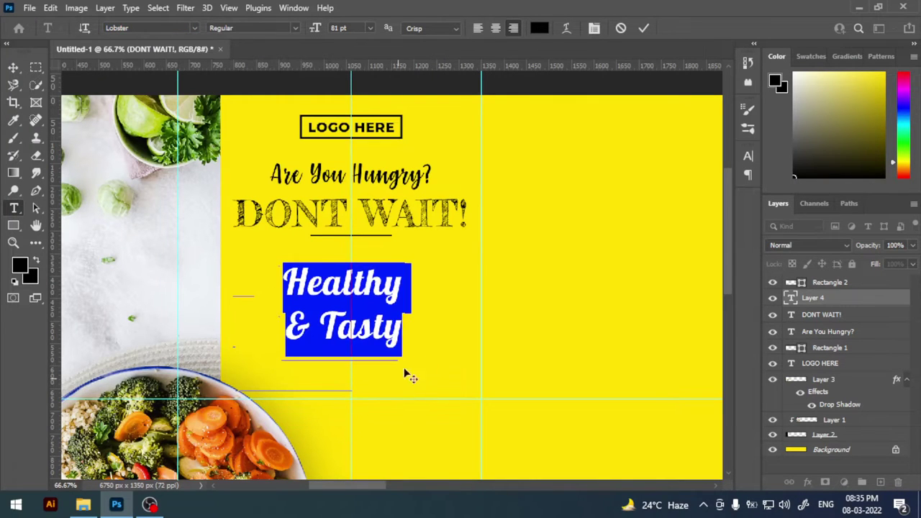
click(748, 156)
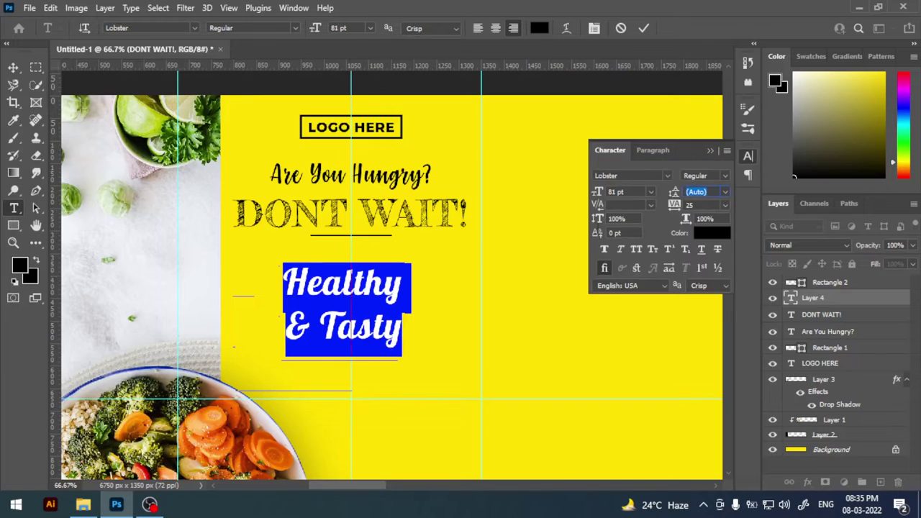
Step: Make the ampersand superscript and enlarge Healthy & Tasty to 142 pt, then reposition it
double_click(301, 325)
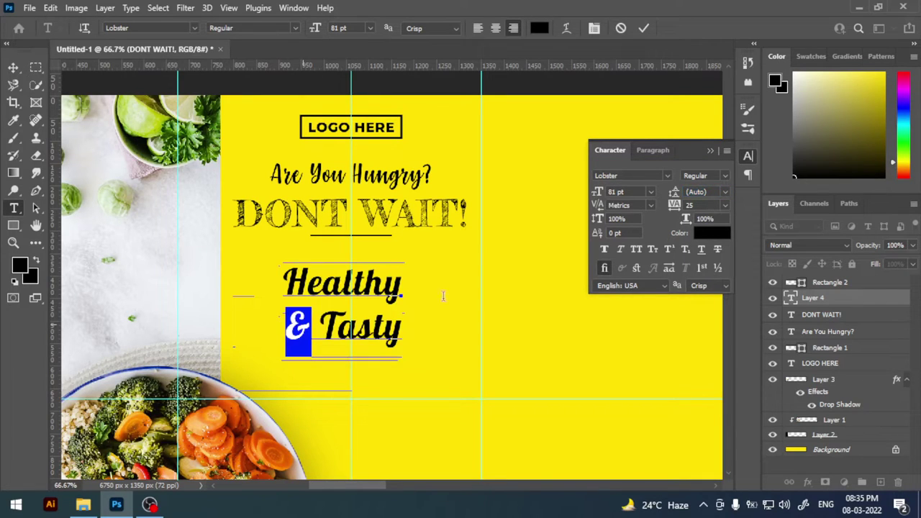
click(668, 249)
drag(281, 266, 414, 337)
text(142)
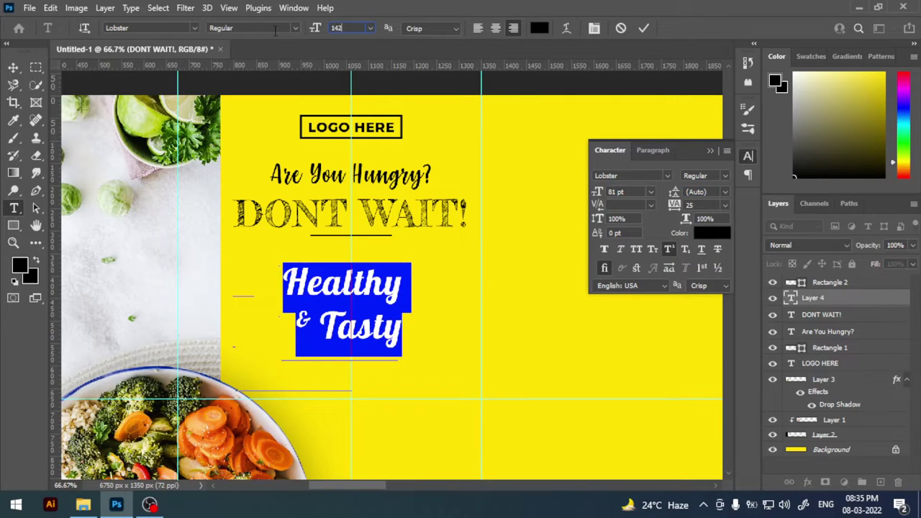
key(Return)
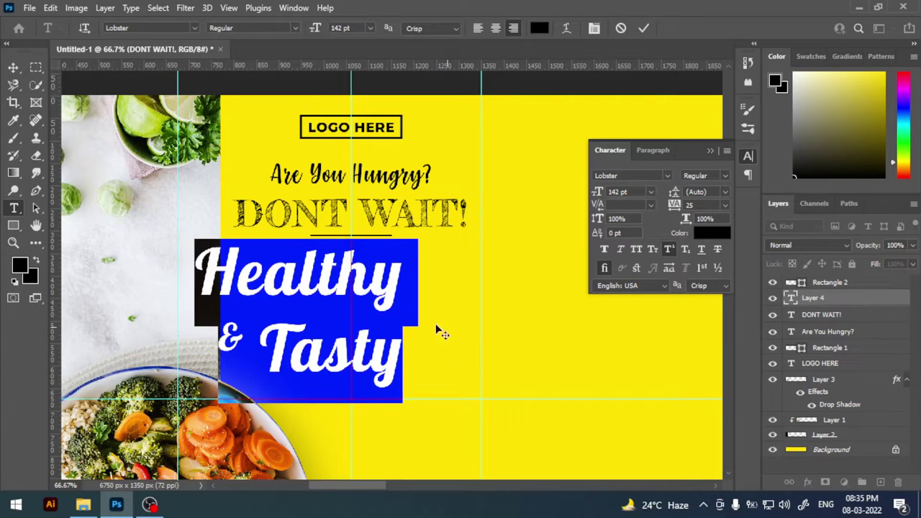
click(13, 67)
mouse_move(436, 323)
mouse_down()
mouse_move(418, 286)
mouse_move(428, 302)
mouse_up()
Step: Set the heading's tracking to 0 and its leading to 138 pt
scroll(425, 285, down, 1)
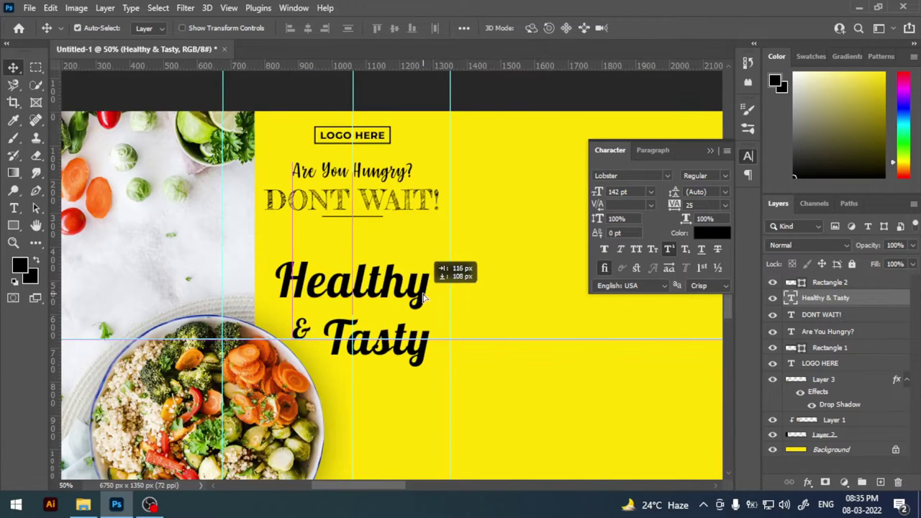
double_click(789, 298)
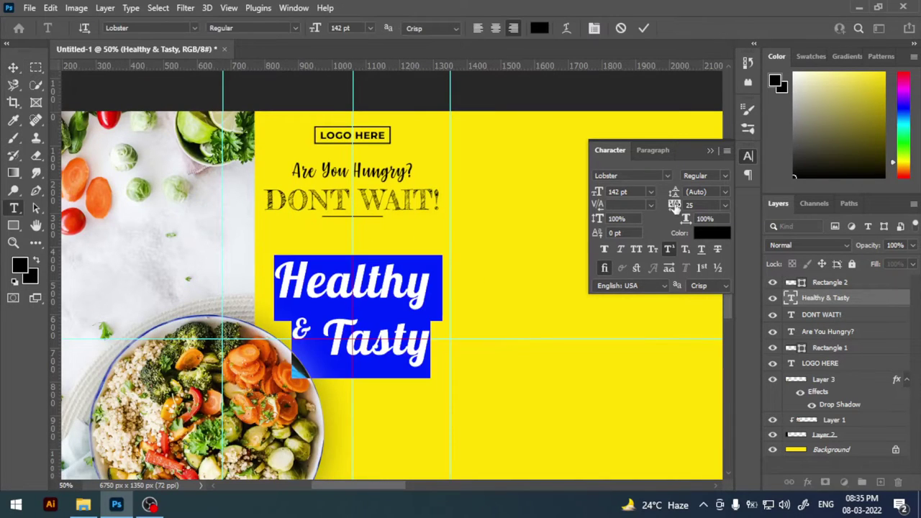
click(724, 207)
click(711, 261)
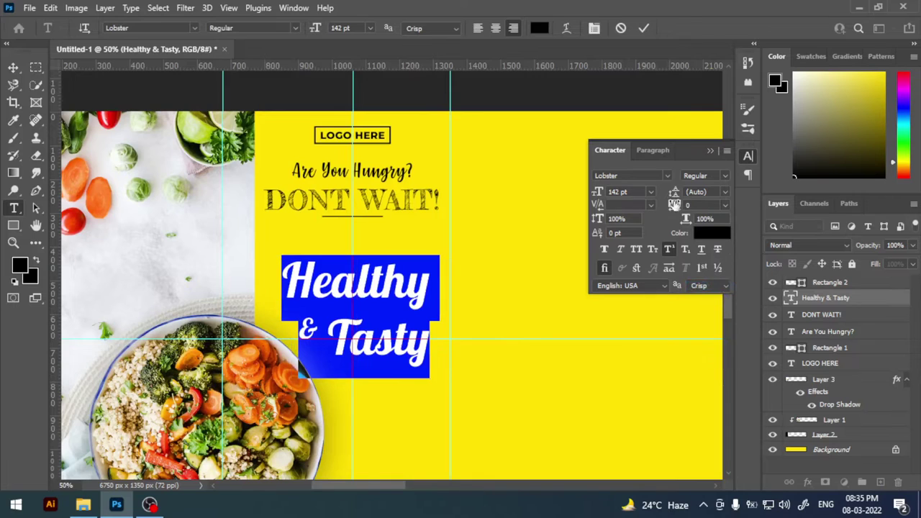
drag(674, 196, 654, 207)
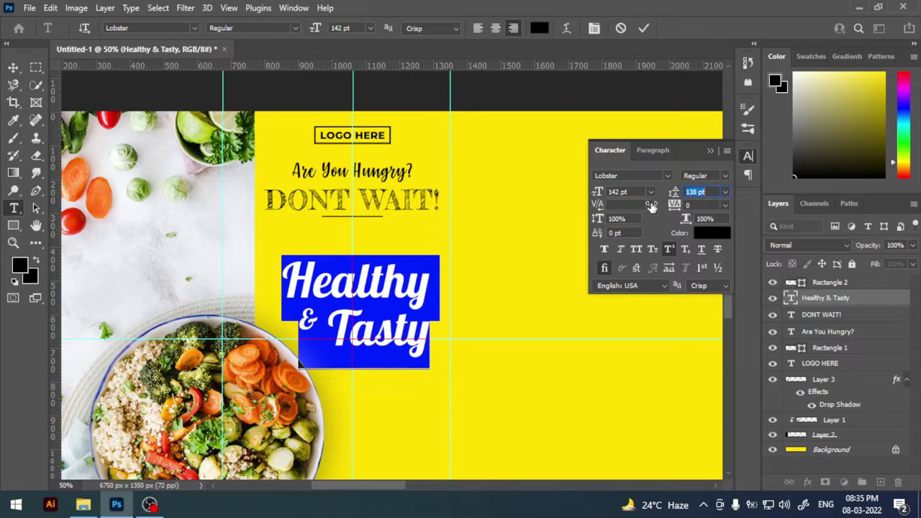
drag(654, 207, 647, 207)
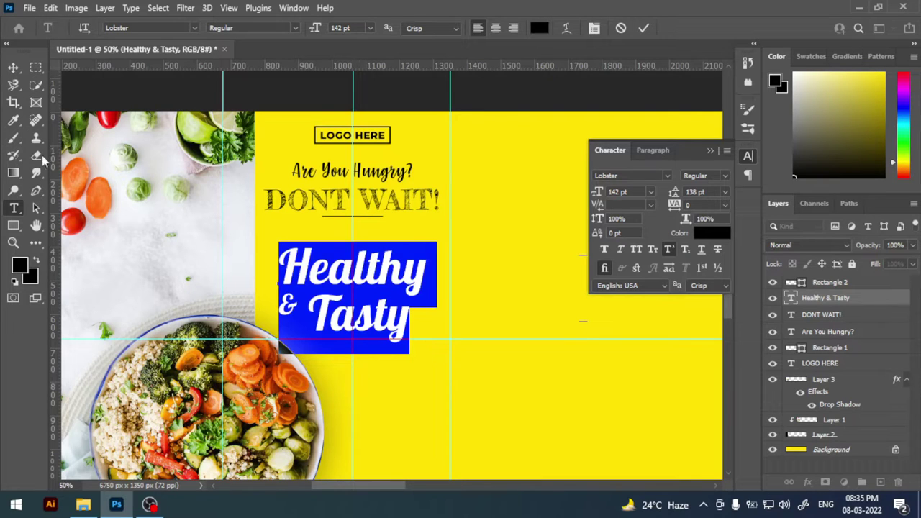
click(13, 67)
Step: Nudge the heading into place below DONT WAIT! and bring DONT WAIT! back into view
key(ctrl+t)
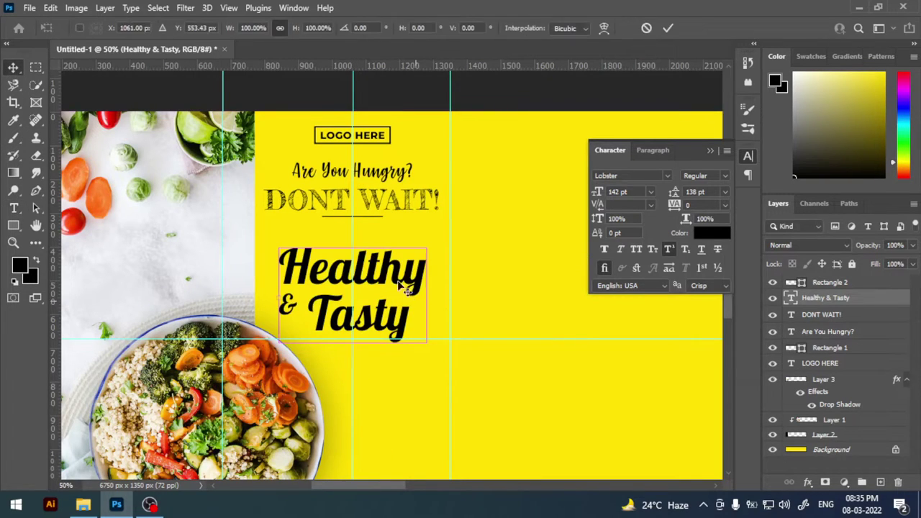
key(Return)
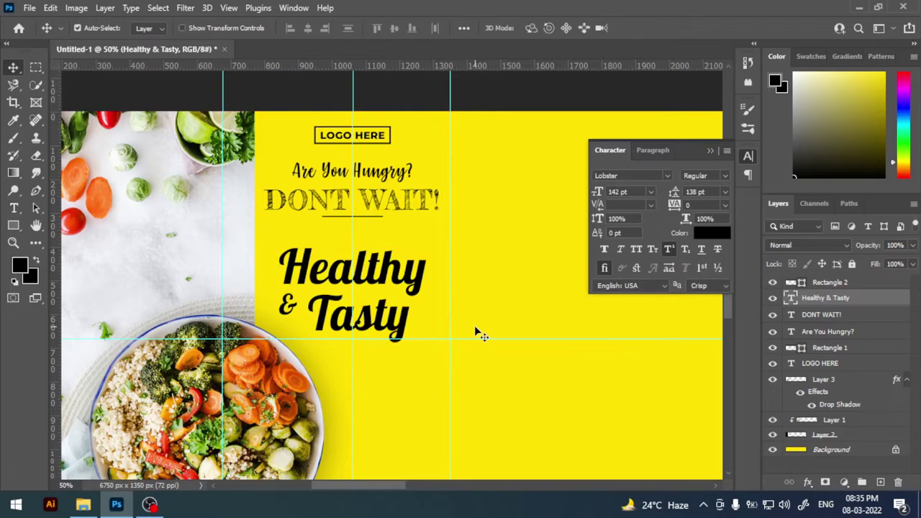
key(Up)
key(Up)
key(Up)
key(Up)
key(Up)
key(Up)
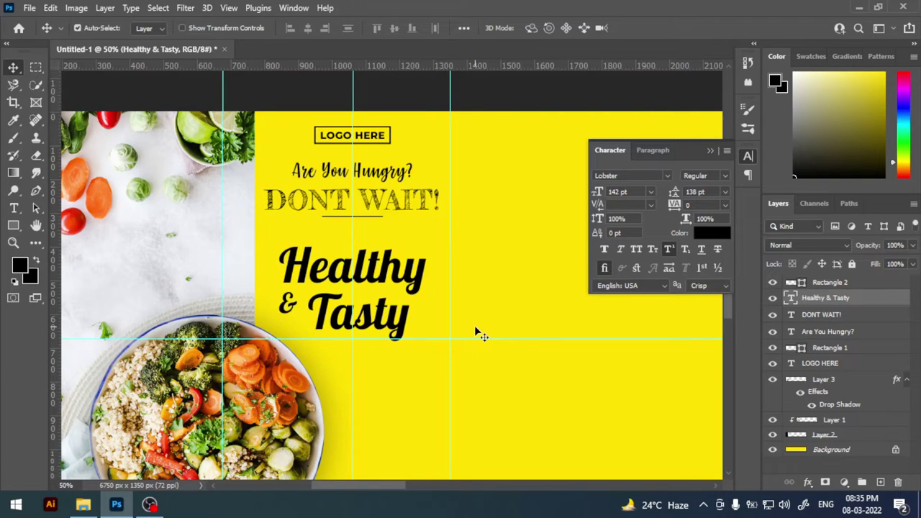
key(Down)
click(504, 395)
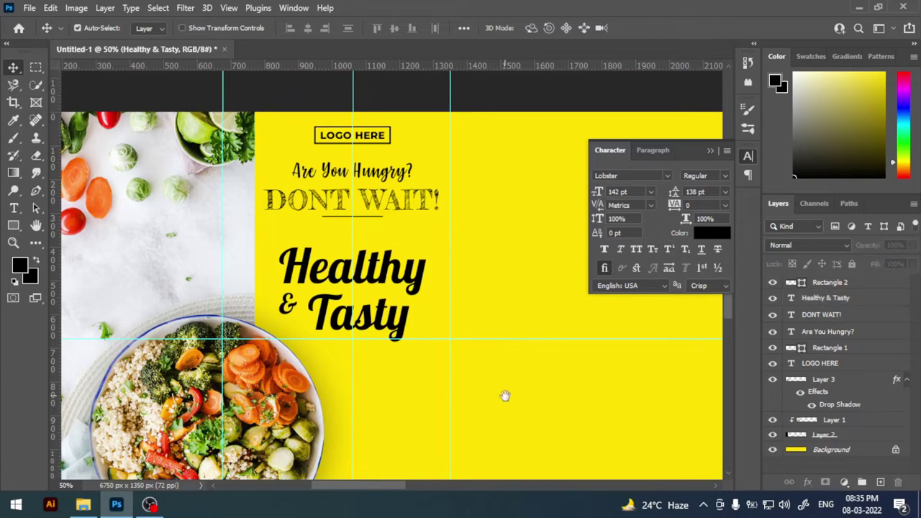
drag(504, 395, 494, 267)
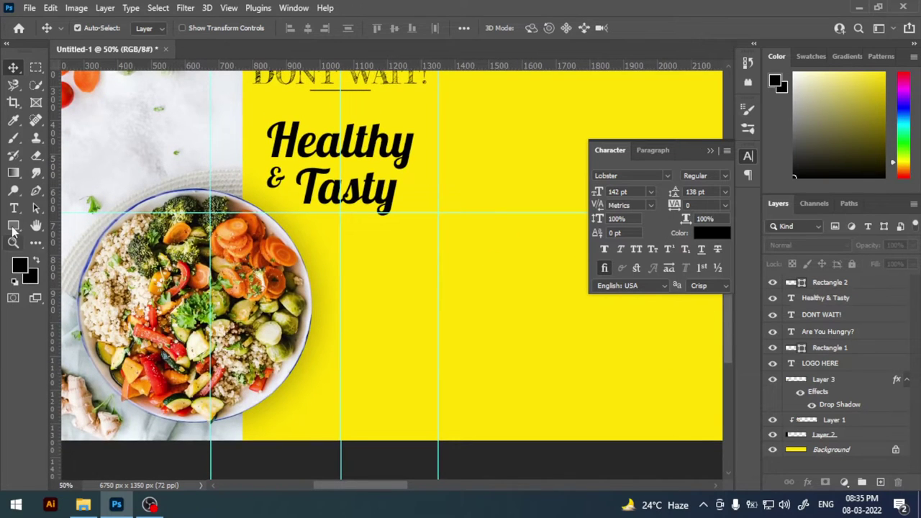
drag(441, 127, 438, 140)
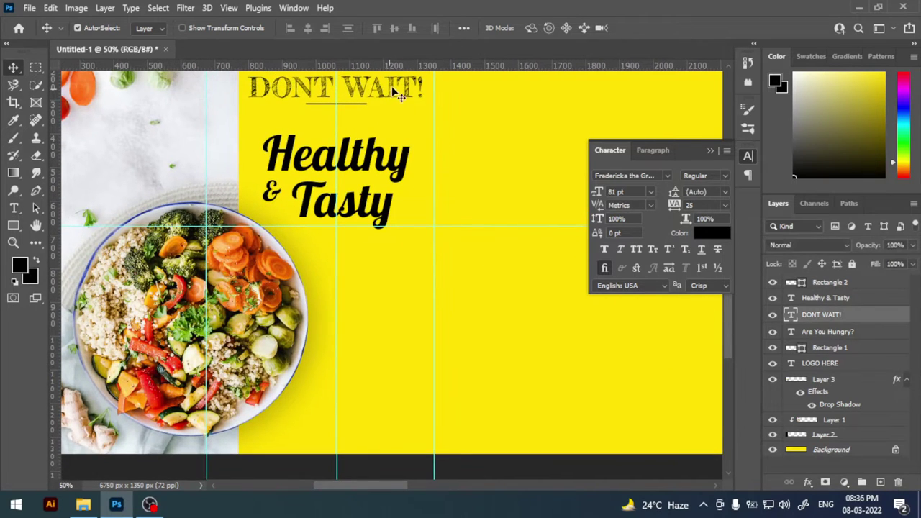
Step: Copy DONT WAIT! to the lower right and retype it as 'THIS' / 'MONDAY HAPPY HOURS'
double_click(395, 98)
click(18, 70)
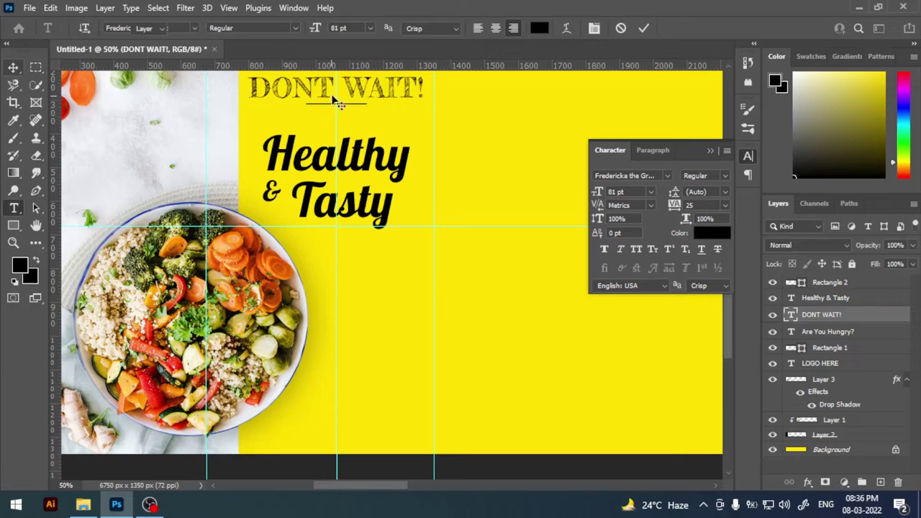
drag(335, 97, 423, 308)
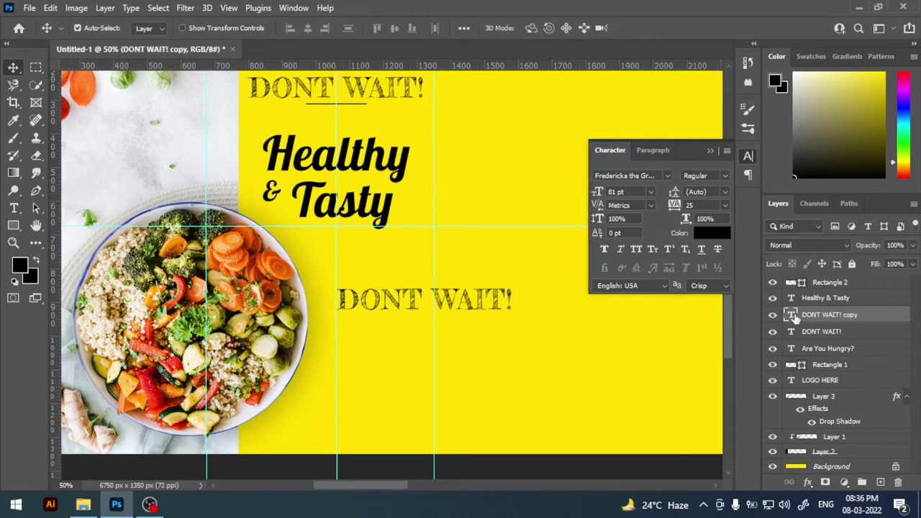
double_click(792, 316)
text(TH)
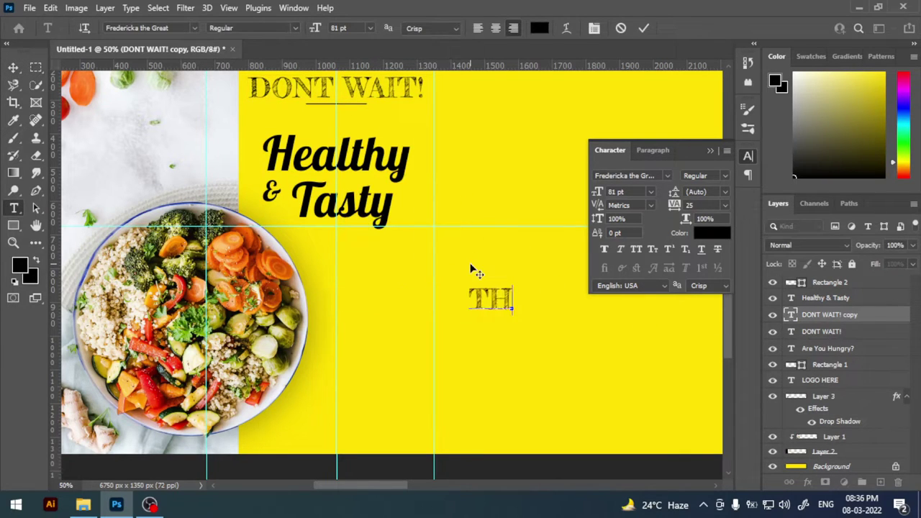
text(IS)
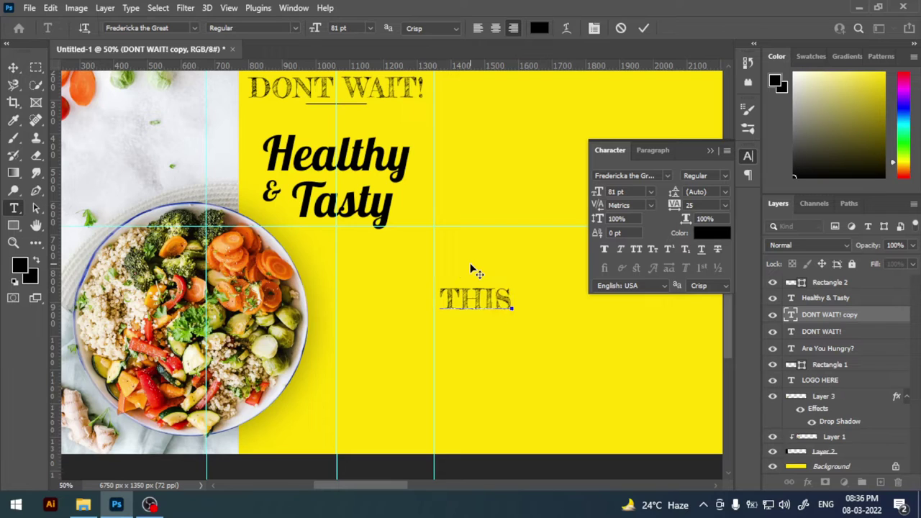
key(Return)
text(MONDAY )
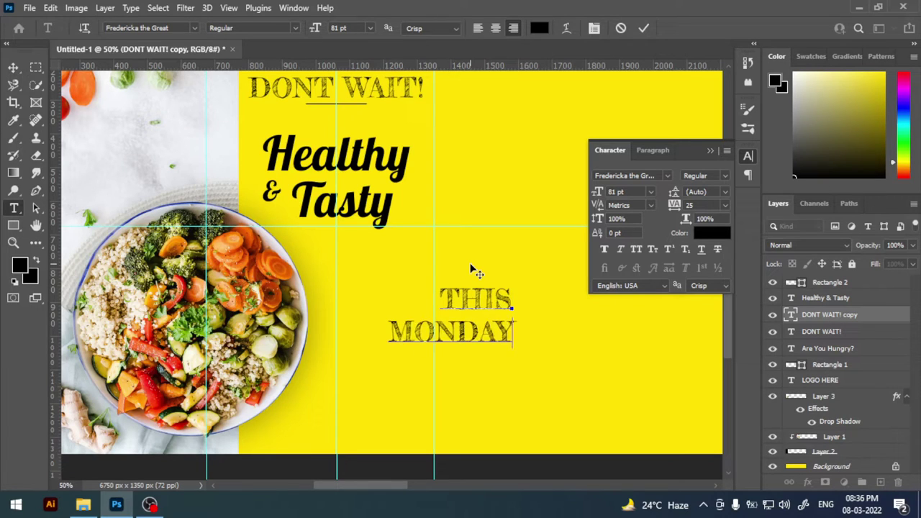
text(HA)
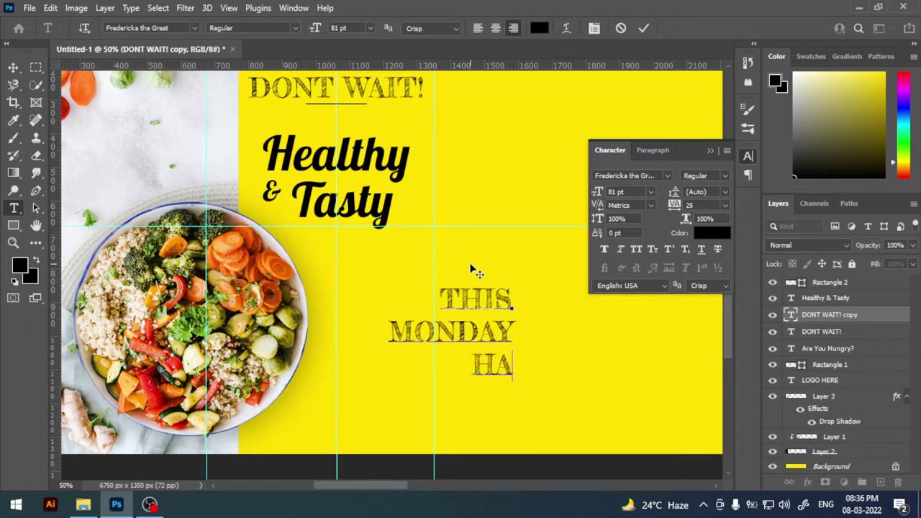
text(PPY )
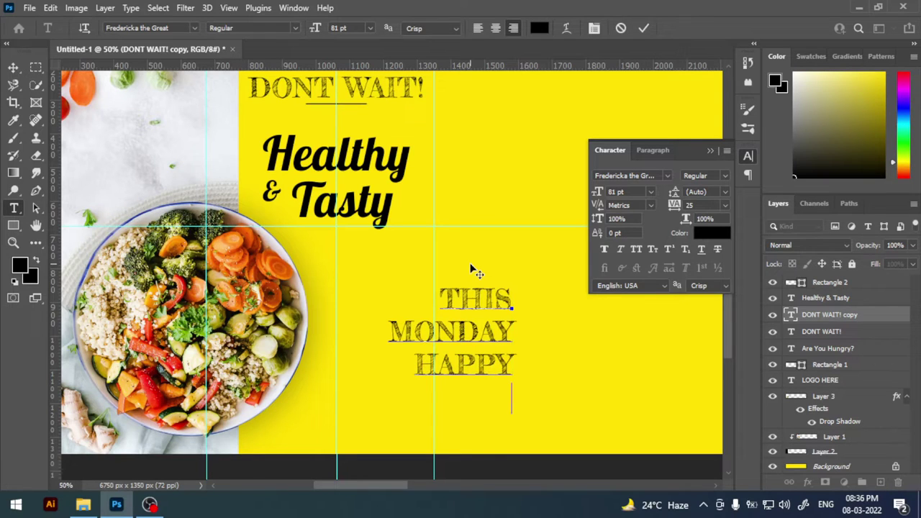
text(HOURS)
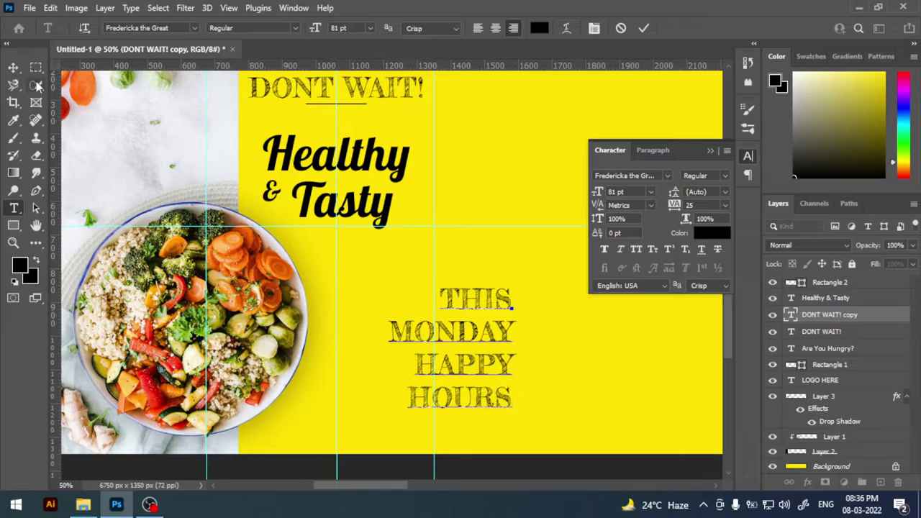
Step: Resize the HAPPY HOURS text to 66 pt and move it under Healthy & Tasty
mouse_move(444, 312)
mouse_down()
mouse_move(530, 382)
mouse_move(535, 402)
mouse_up()
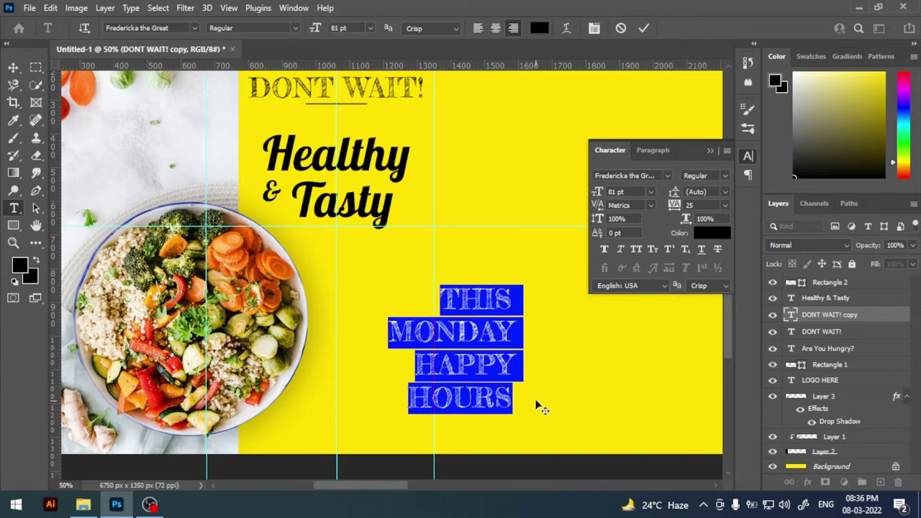
click(348, 29)
text(6)
key(Return)
click(12, 67)
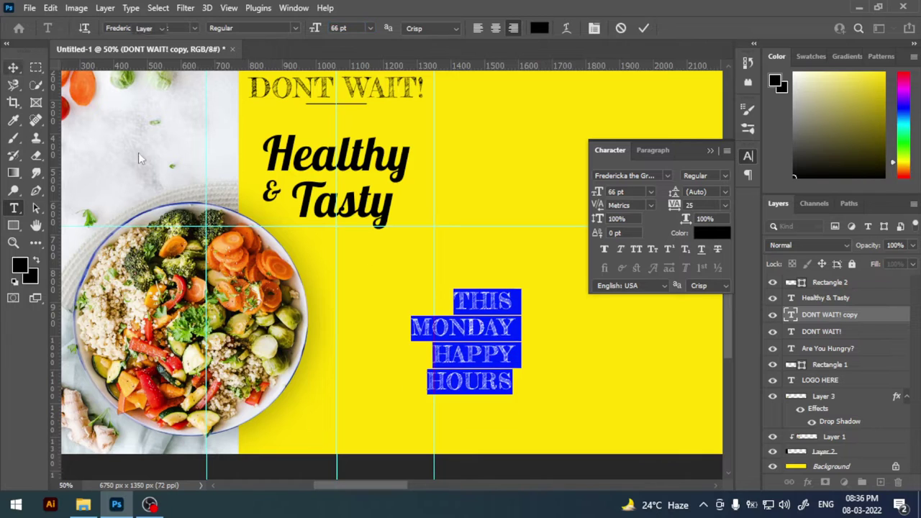
mouse_move(494, 326)
mouse_down()
mouse_move(407, 336)
mouse_move(403, 345)
mouse_up()
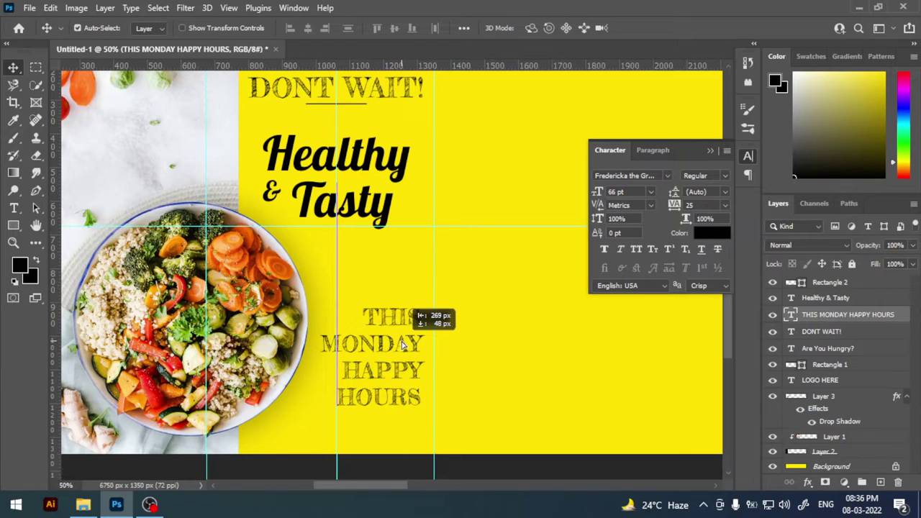
drag(403, 345, 407, 331)
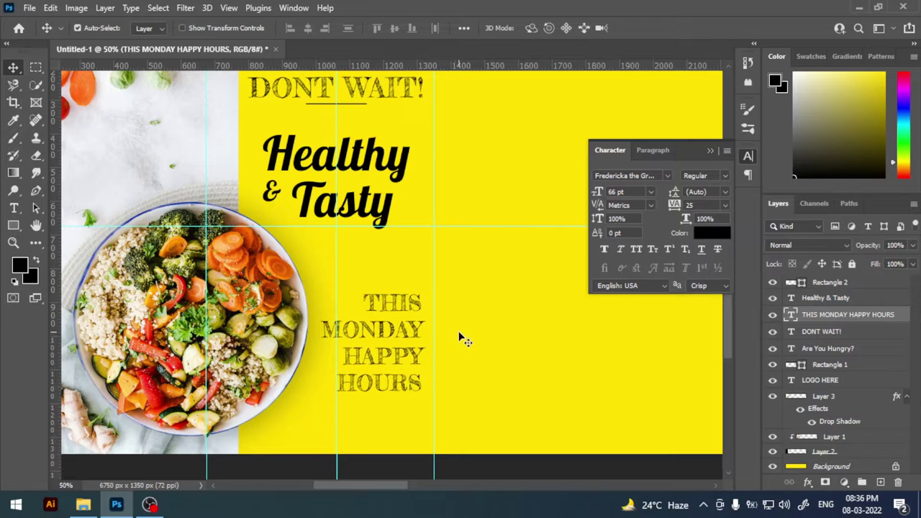
scroll(479, 378, down, 2)
click(14, 208)
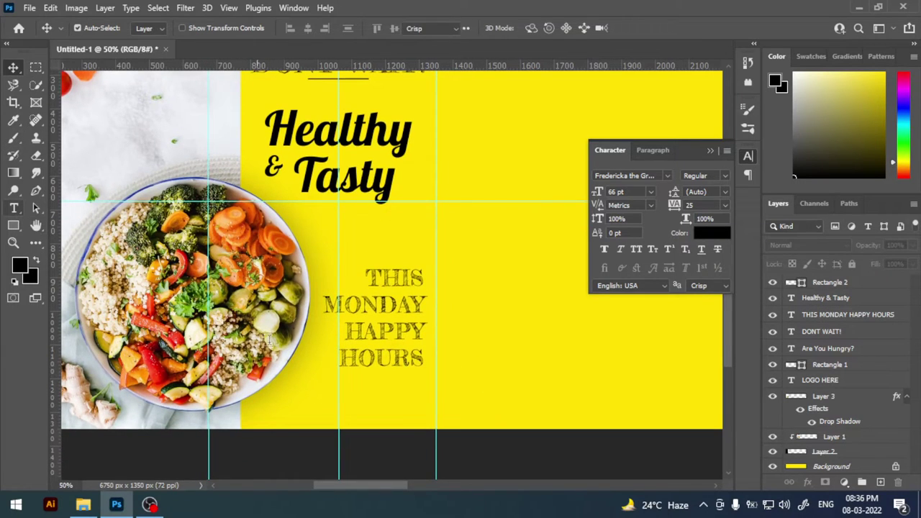
click(375, 406)
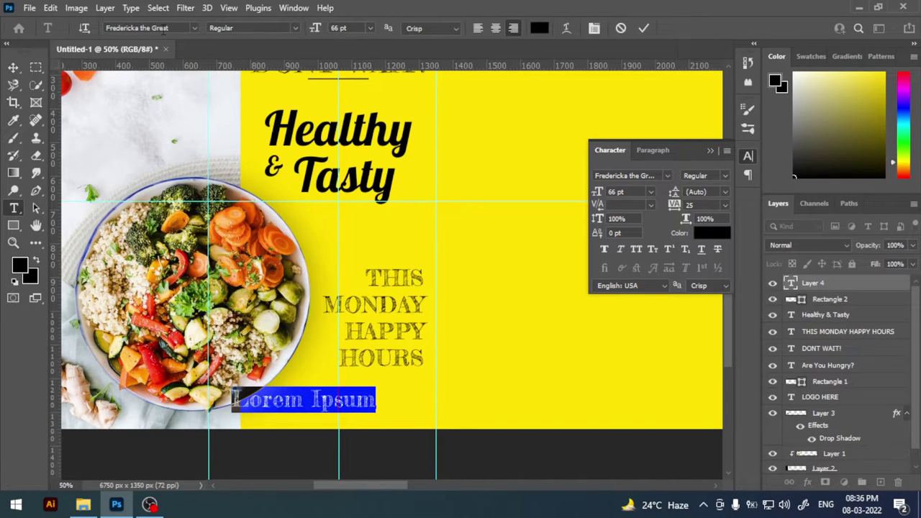
click(164, 29)
text(MONT)
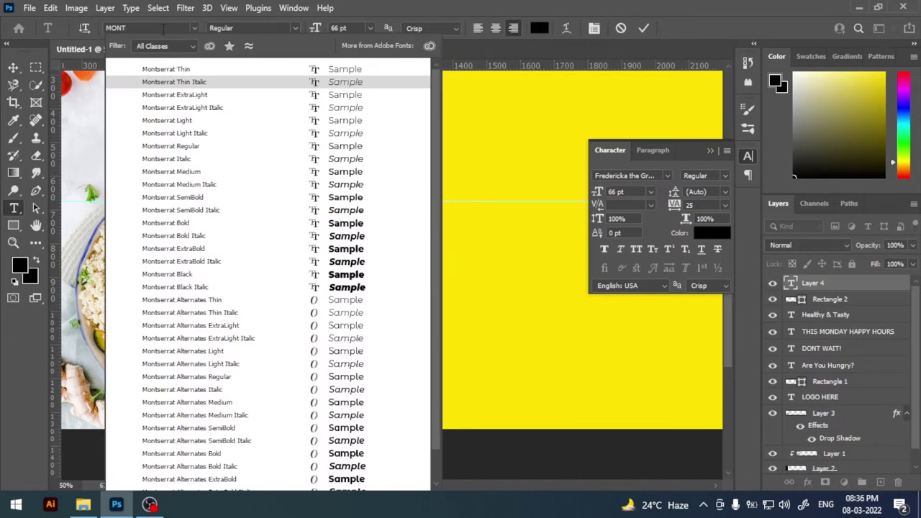
click(190, 249)
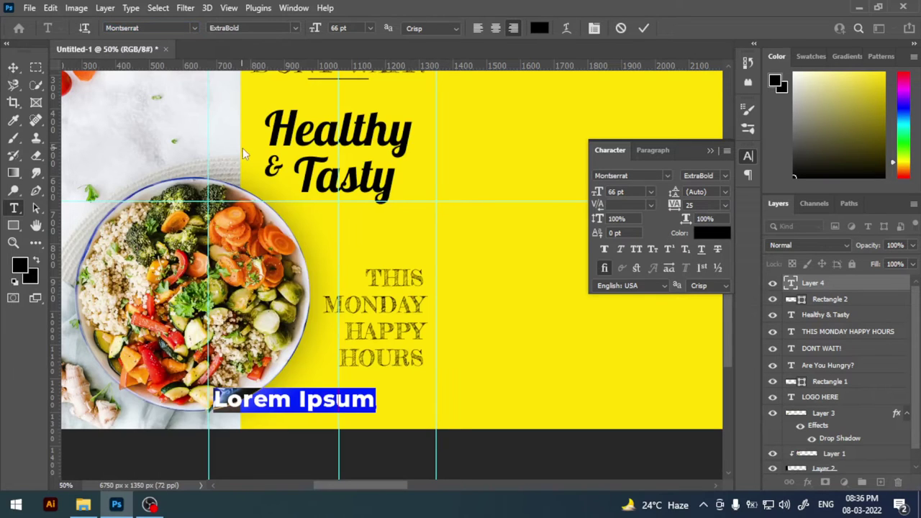
click(352, 28)
text(25)
key(Return)
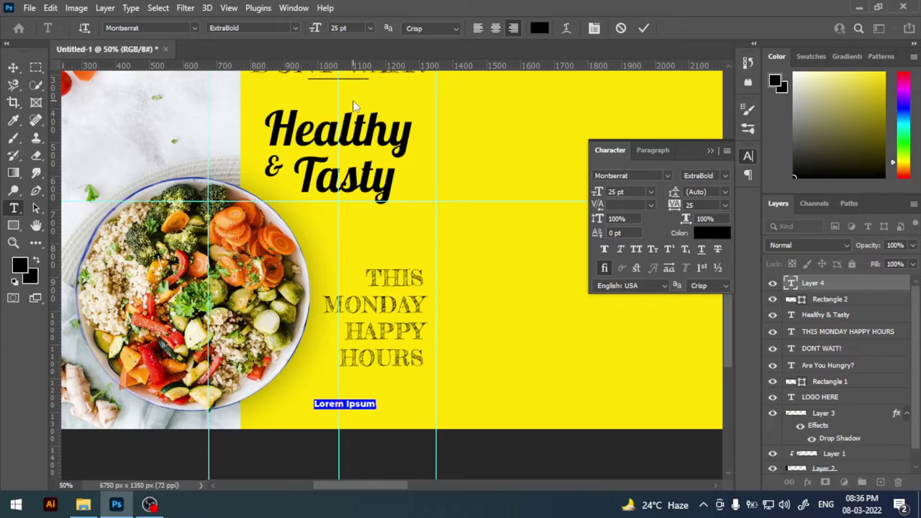
text(www.)
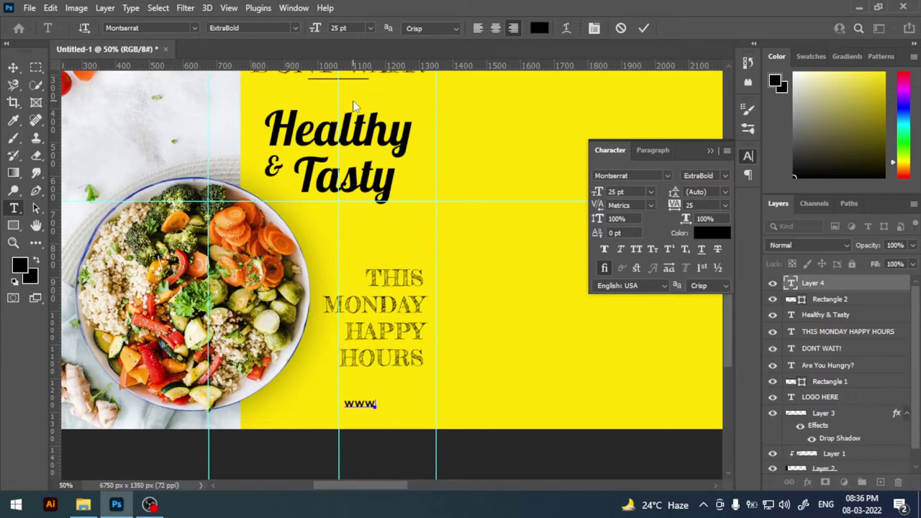
key(BackSpace)
key(BackSpace)
key(BackSpace)
text(w.)
text(yourwebs)
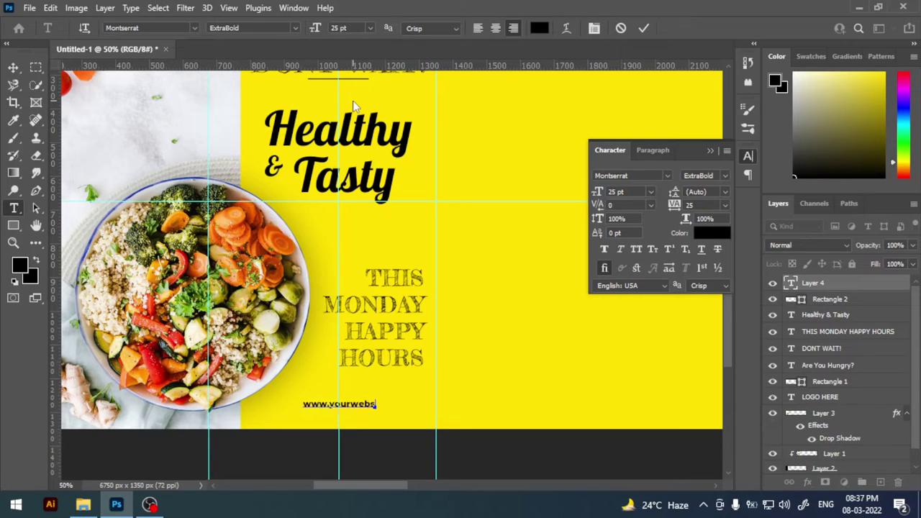
text(ite.com)
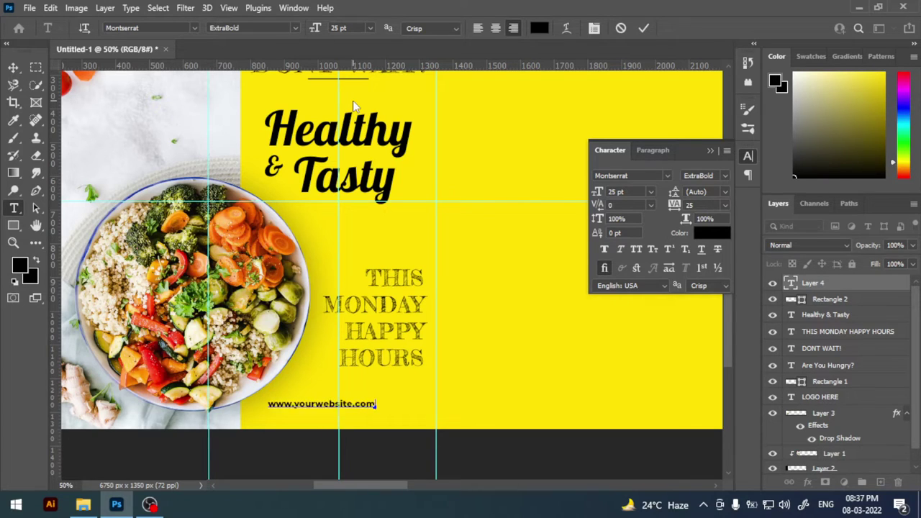
Step: Position the website line at the bottom of the yellow panel with small nudges
click(13, 69)
mouse_move(363, 405)
mouse_down()
mouse_move(375, 416)
mouse_move(372, 408)
mouse_up()
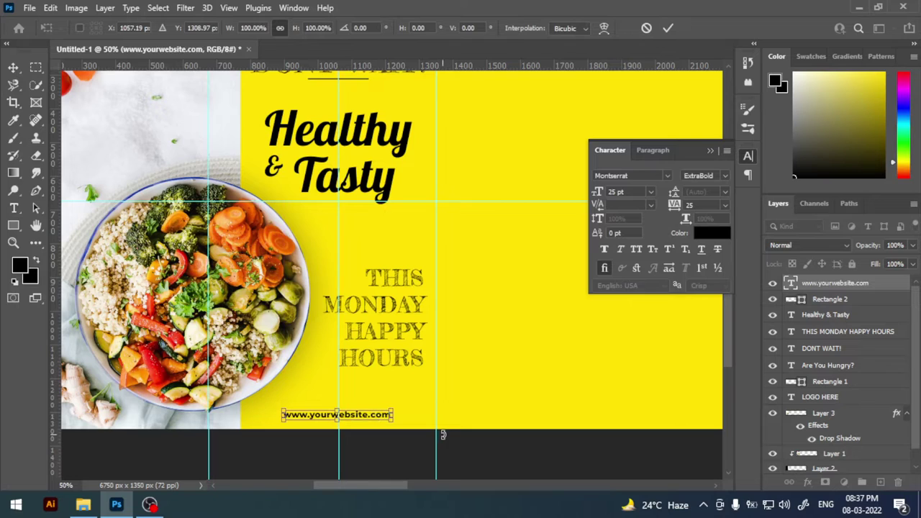
click(670, 29)
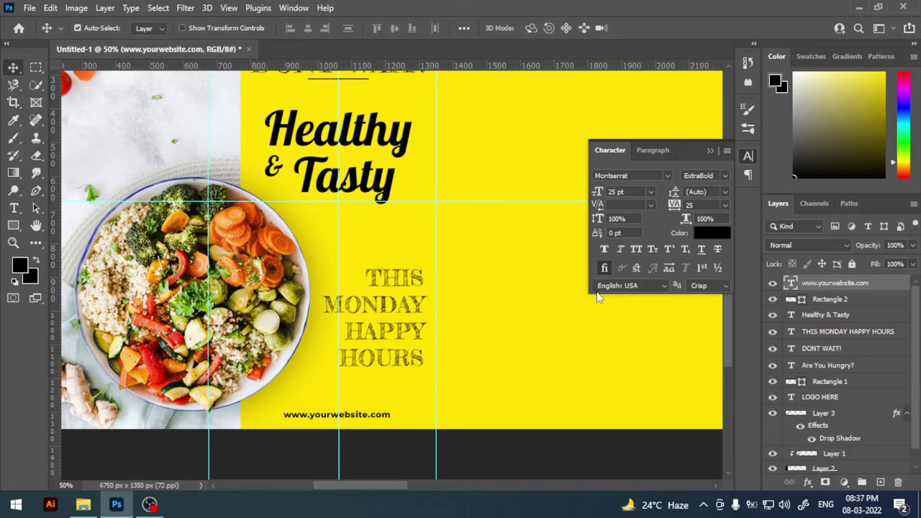
key(Up)
key(Up)
key(Right)
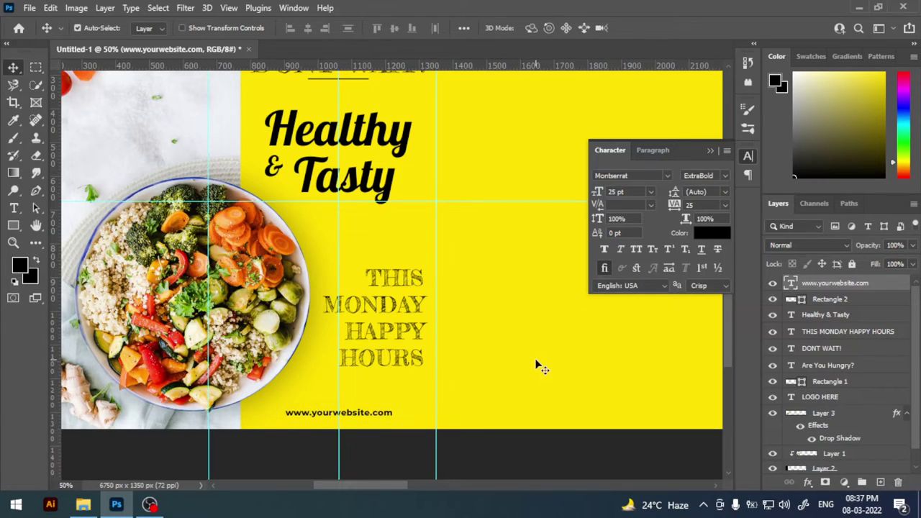
key(Up)
key(Up)
Step: Zoom out to see the whole slide and close the Character panel
click(520, 288)
drag(520, 288, 522, 301)
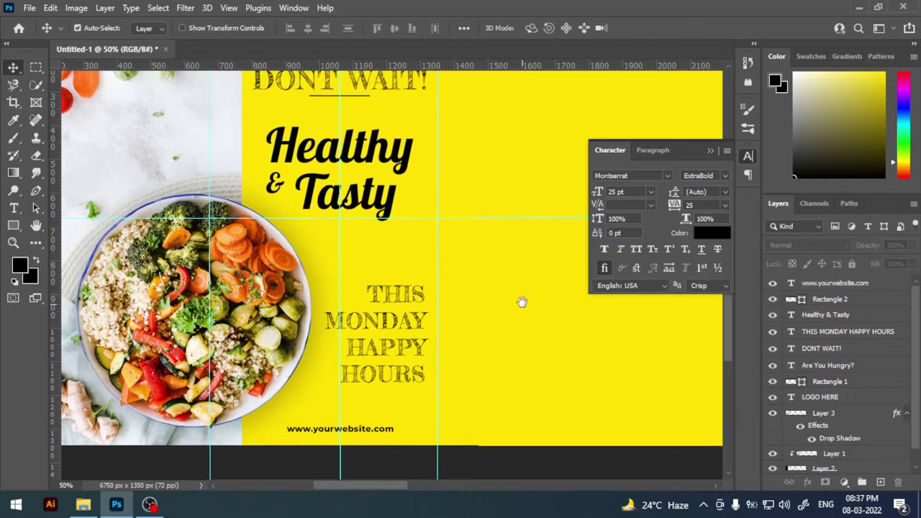
key(ctrl+minus)
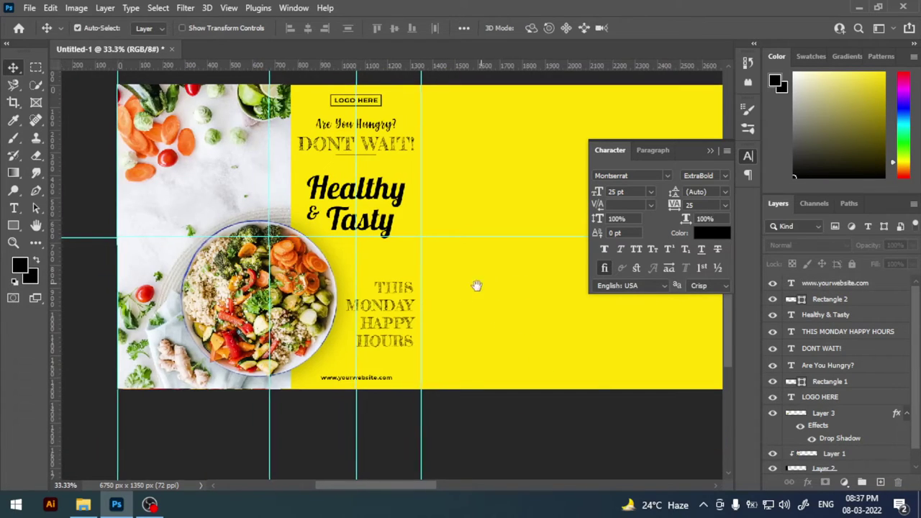
click(748, 157)
drag(505, 252, 508, 261)
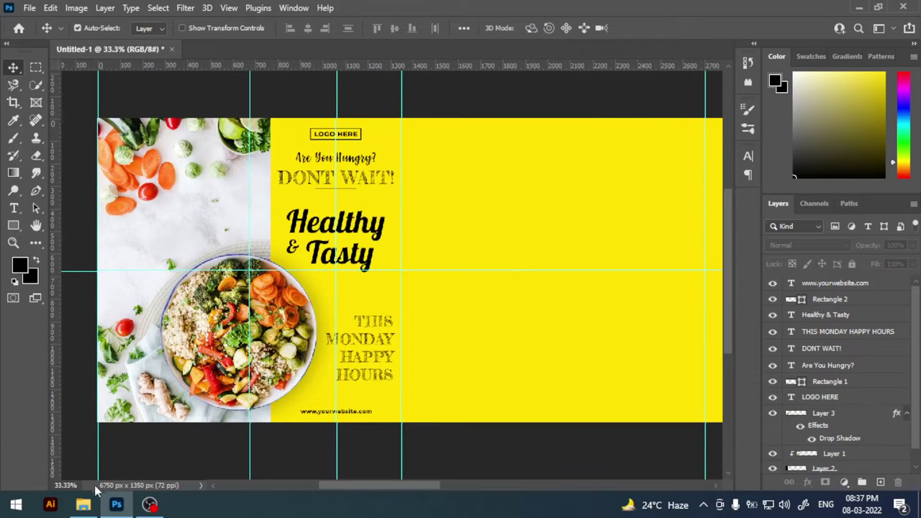
Step: Drag Coriander.png, Tomato-top.png and Oregano Leaf.png from the folder onto the slide
click(83, 504)
click(170, 107)
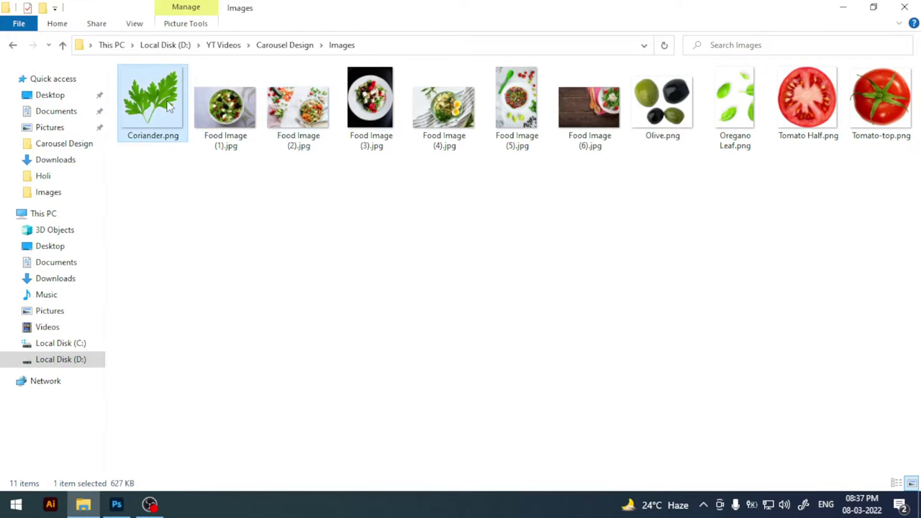
ctrl+click(889, 117)
ctrl+click(729, 119)
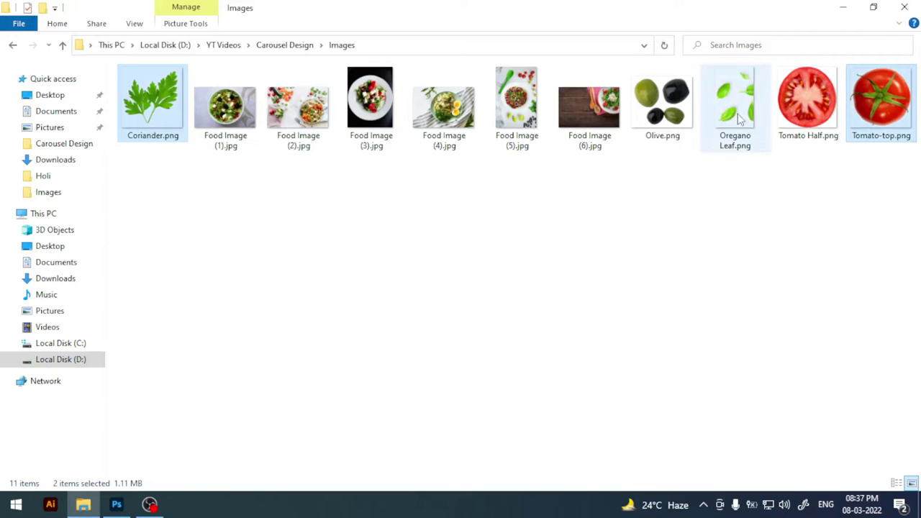
drag(730, 119, 345, 279)
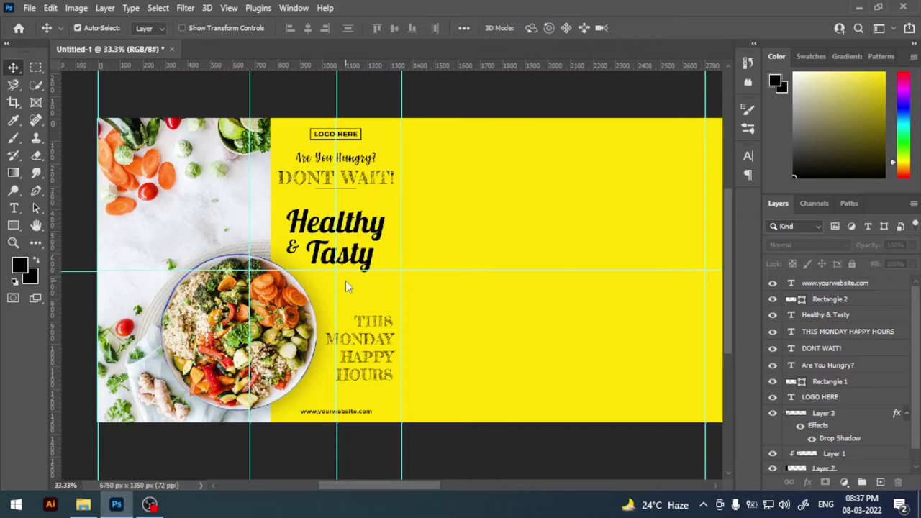
Step: Commit the three garnish images, rasterize their layers and move the tomato and leaves right
click(672, 31)
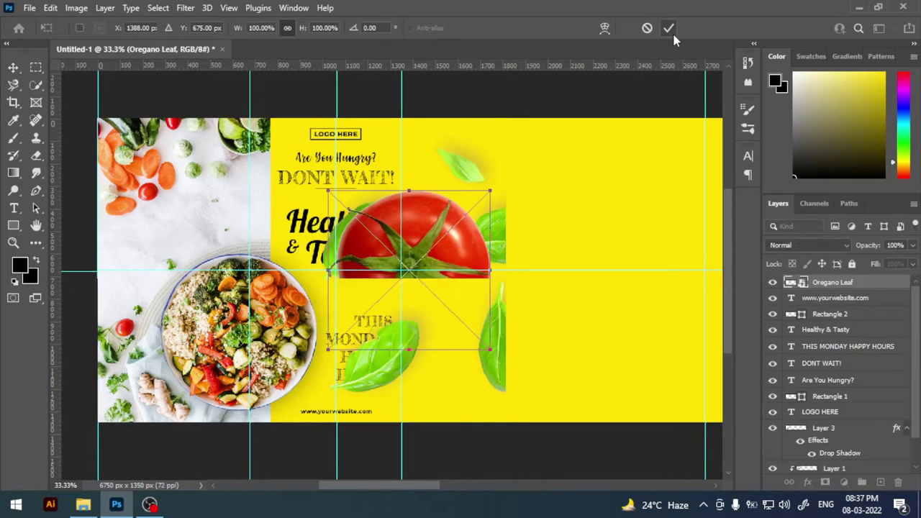
click(672, 31)
click(672, 31)
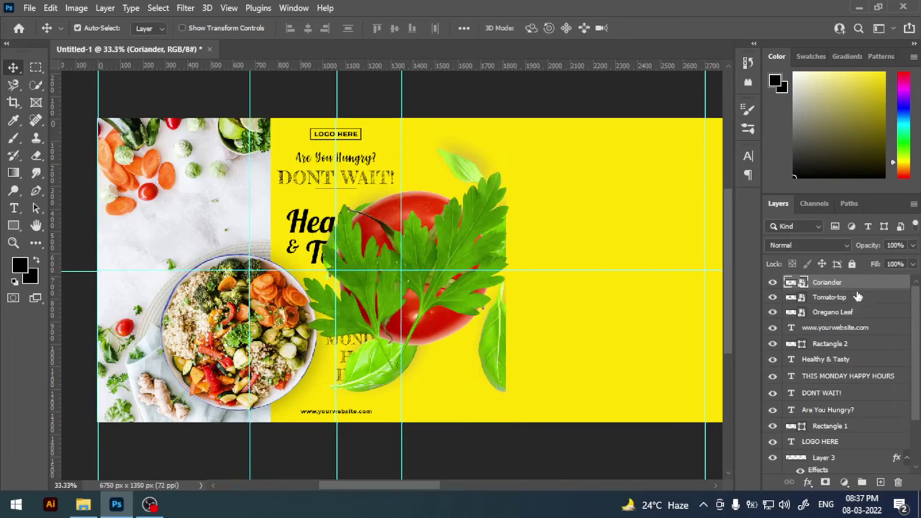
ctrl+click(841, 314)
ctrl+click(834, 297)
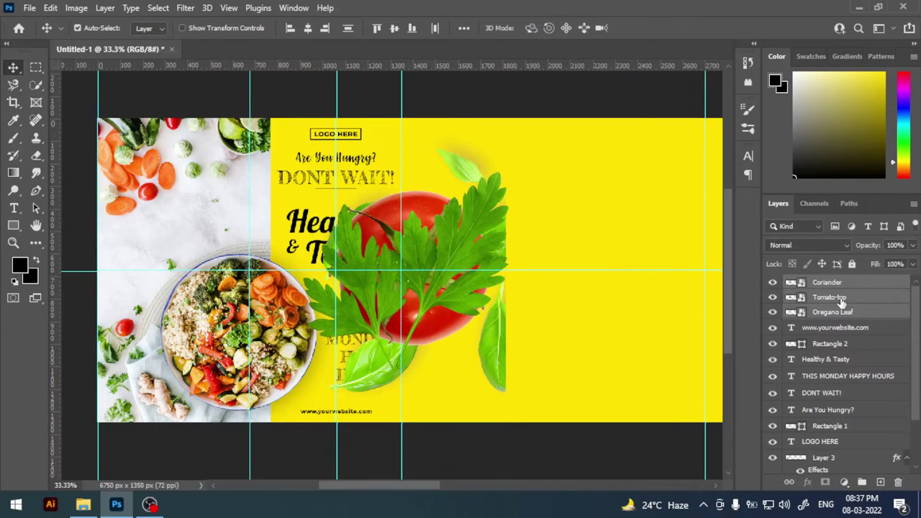
right_click(821, 299)
click(695, 262)
mouse_move(436, 221)
mouse_down()
mouse_move(558, 219)
mouse_move(382, 230)
mouse_up()
Step: Shrink the coriander to 21%, rotate it 39° and place it below Healthy & Tasty
key(ctrl+plus)
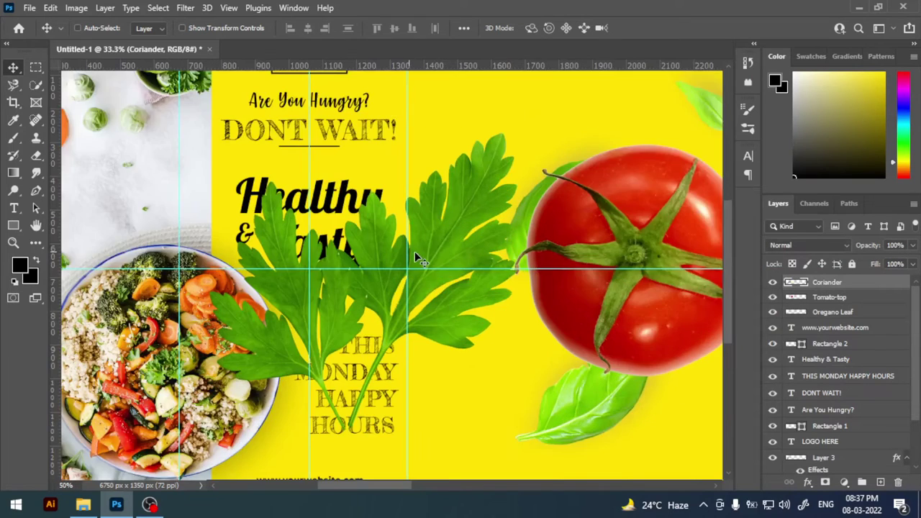
key(ctrl+plus)
key(ctrl+t)
mouse_move(561, 98)
mouse_down()
mouse_move(428, 231)
mouse_move(426, 268)
mouse_move(409, 269)
mouse_up()
mouse_move(411, 306)
mouse_down()
mouse_move(467, 290)
mouse_move(455, 282)
mouse_up()
drag(497, 304, 496, 316)
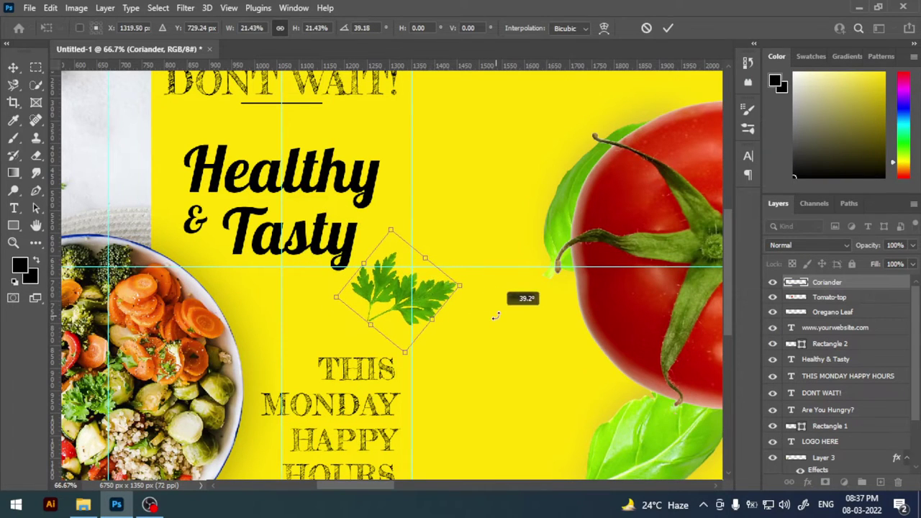
drag(427, 292, 432, 308)
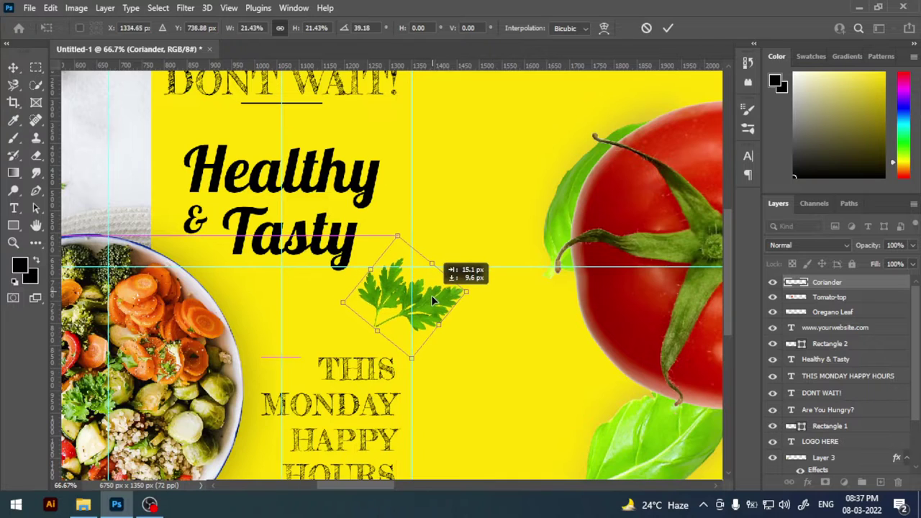
key(Return)
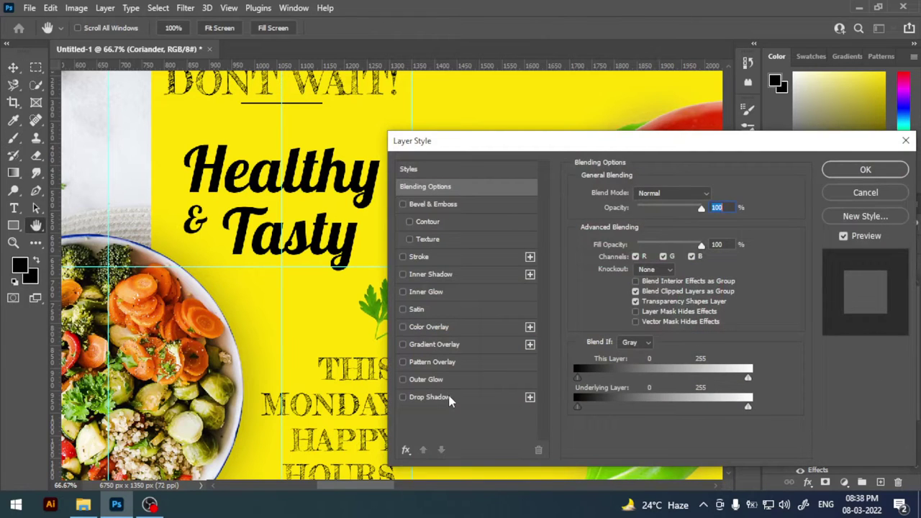
Step: Give the coriander a drop shadow with 26% opacity, spread 8 and size 9
click(448, 400)
click(703, 211)
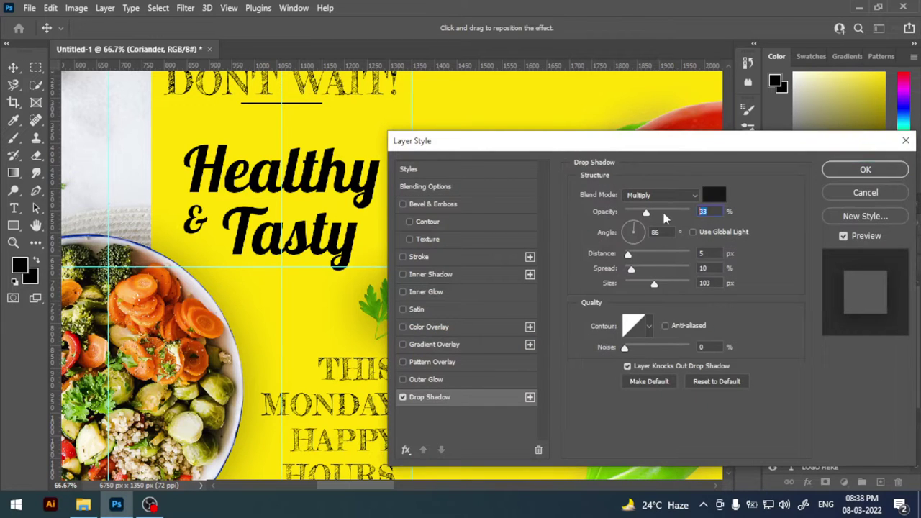
text(2)
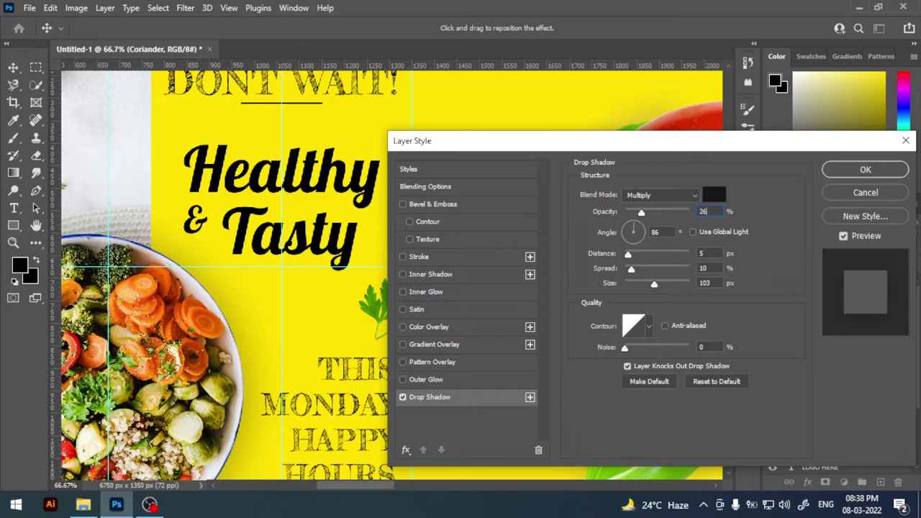
text(6)
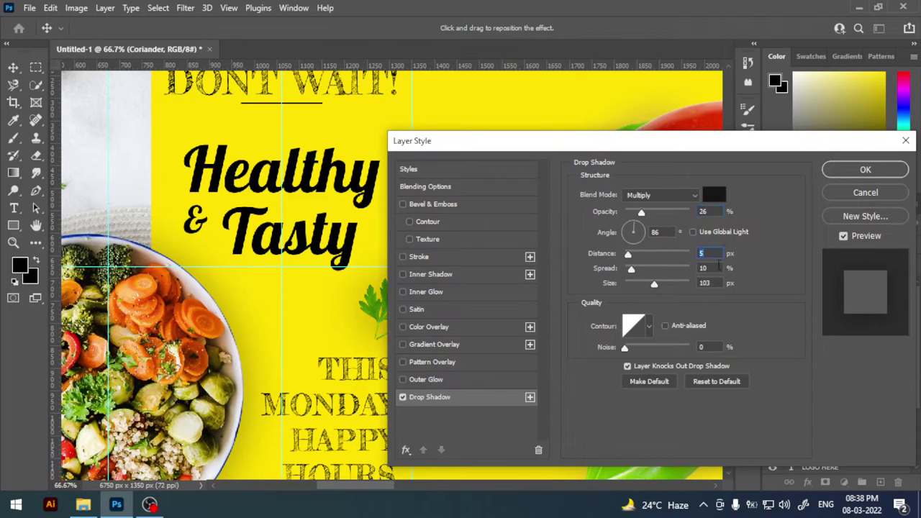
click(712, 269)
text(8)
key(Tab)
text(9)
click(851, 176)
scroll(446, 298, down, 1)
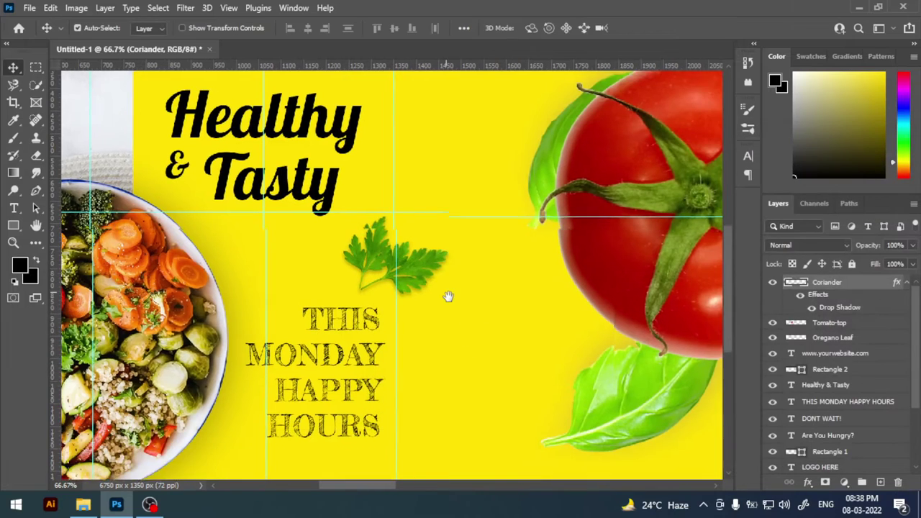
key(ctrl+minus)
Step: Scale the tomato down to about 17% and place it beneath HAPPY HOURS
drag(483, 281, 488, 312)
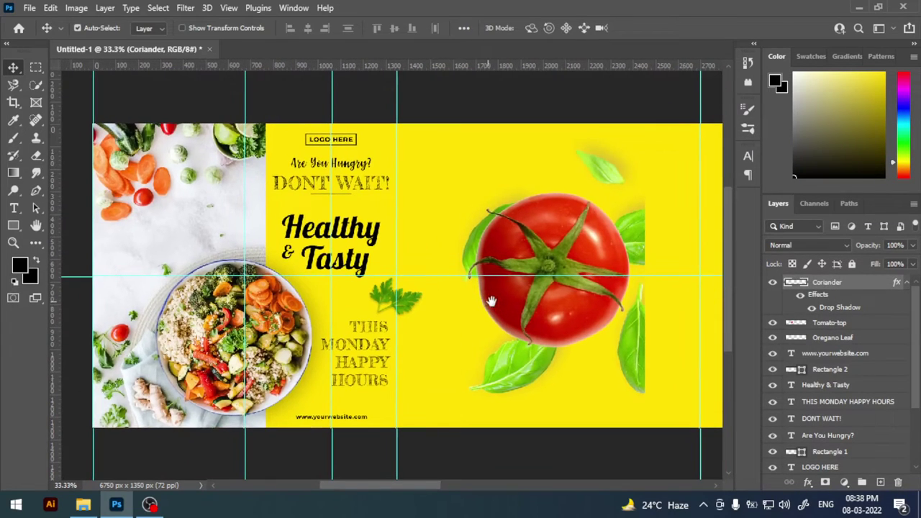
drag(554, 288, 475, 324)
key(ctrl+t)
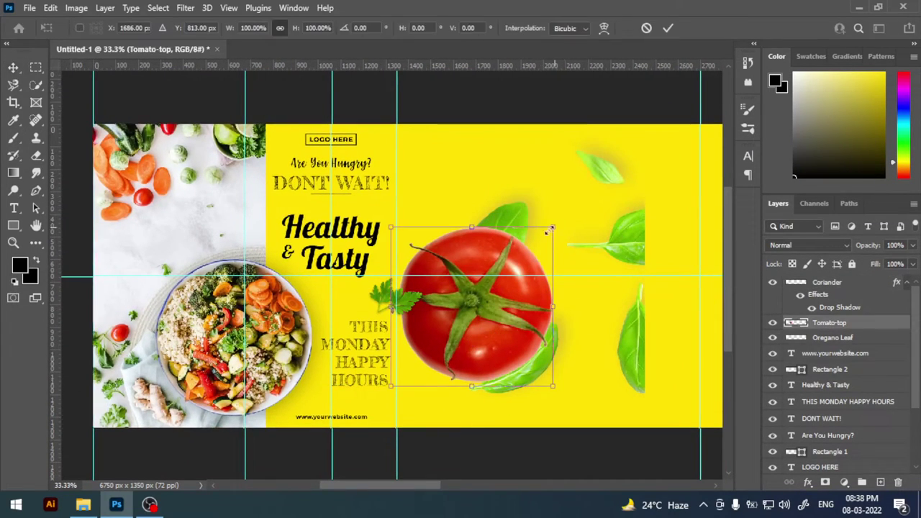
mouse_move(552, 229)
mouse_down()
mouse_move(498, 282)
mouse_move(407, 409)
mouse_move(446, 367)
mouse_up()
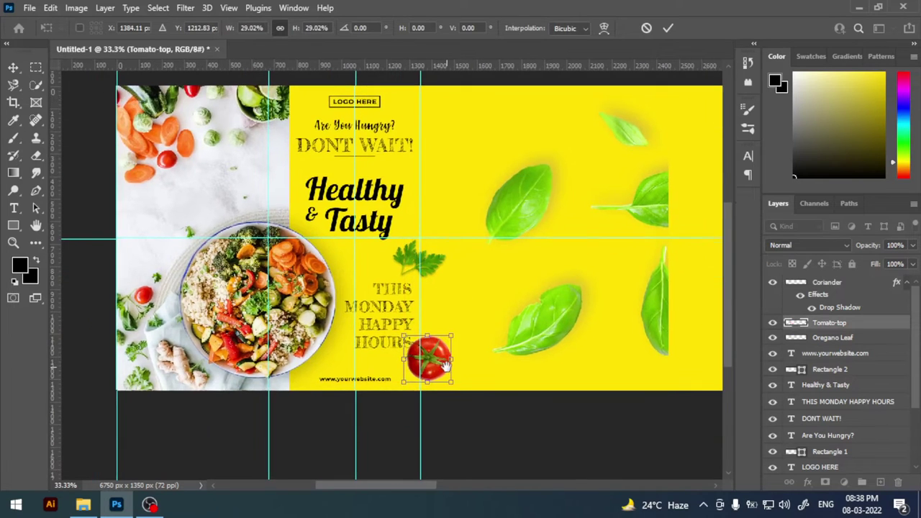
key(ctrl+plus)
key(ctrl+plus)
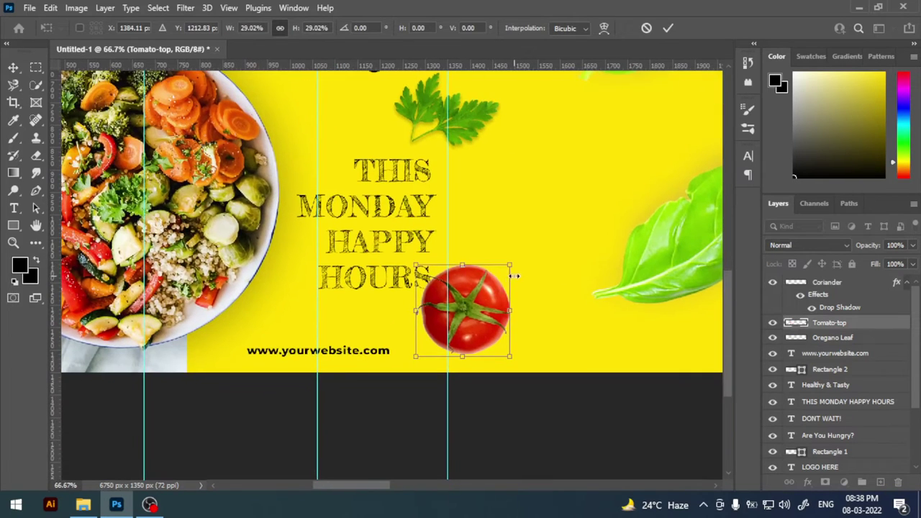
drag(513, 269, 456, 324)
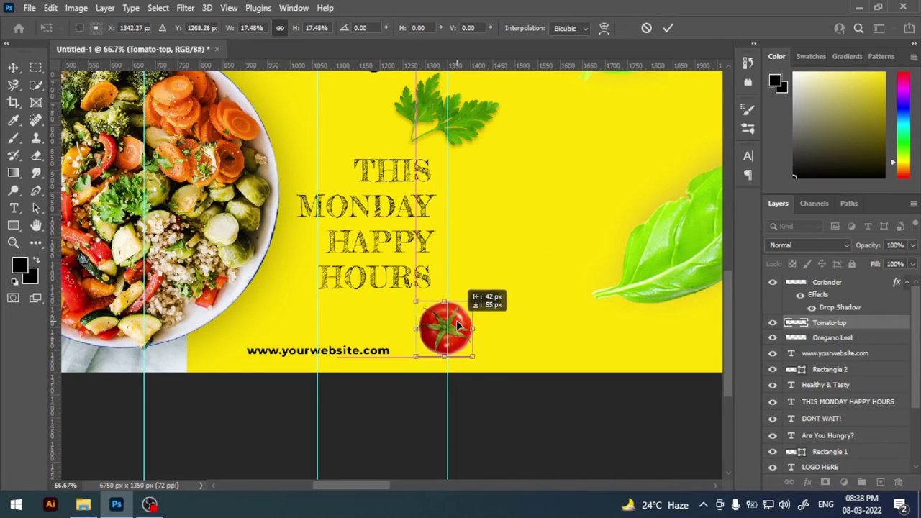
key(Return)
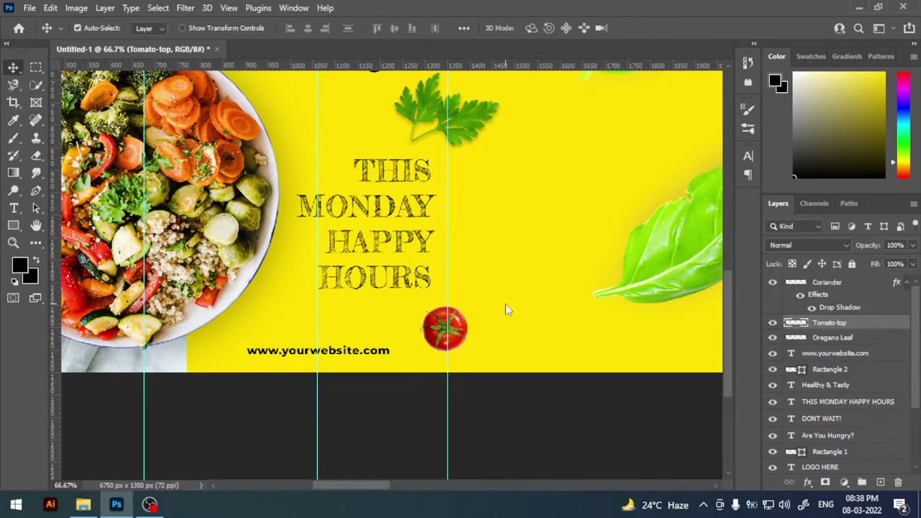
key(Down)
key(Down)
key(Down)
key(Down)
key(Down)
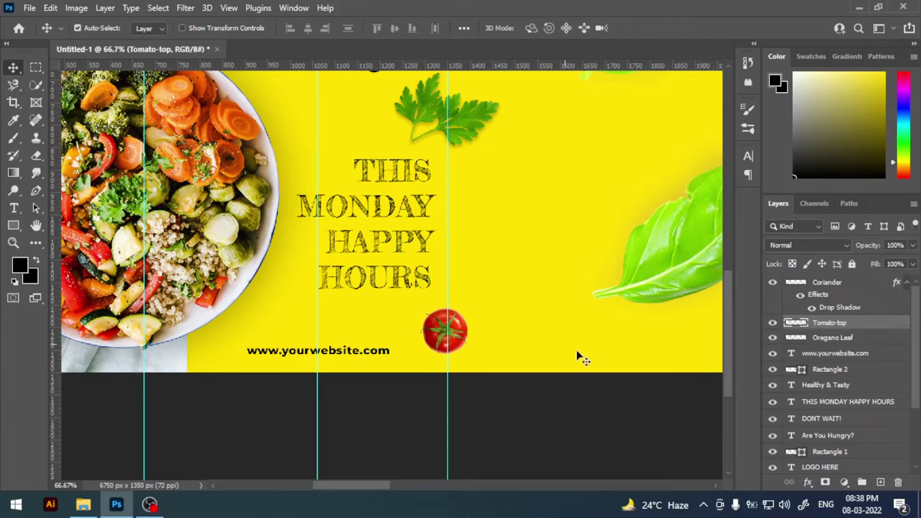
key(Up)
Step: Add a drop shadow to the Tomato-top layer
double_click(874, 323)
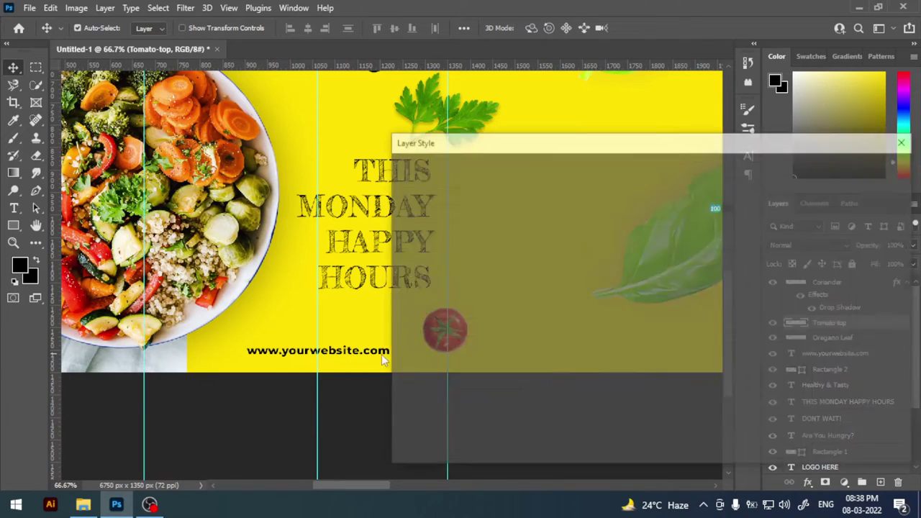
click(432, 397)
drag(510, 146, 597, 144)
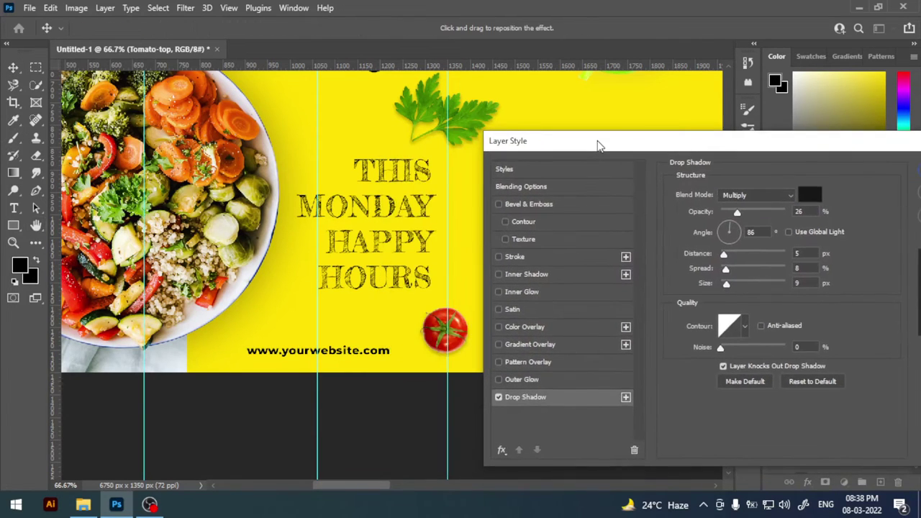
click(878, 175)
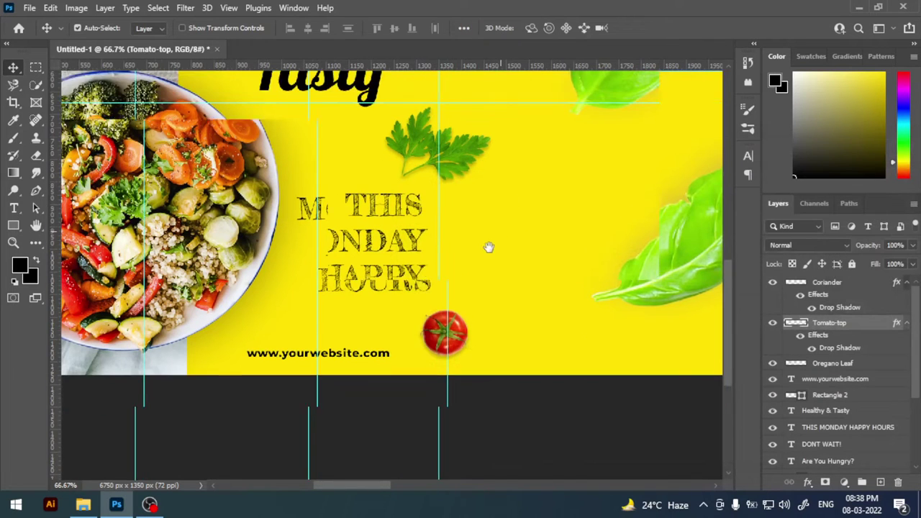
scroll(475, 274, up, 2)
scroll(475, 273, right, 1)
scroll(475, 273, down, 1)
Step: Copy a single oregano leaf onto its own layer and delete the original scattered leaves
scroll(496, 216, down, 1)
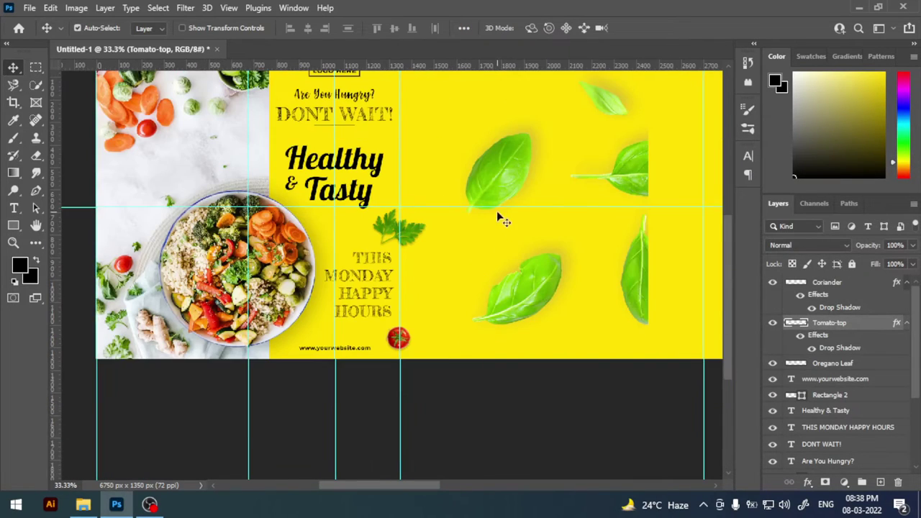
mouse_move(499, 216)
mouse_down()
mouse_move(499, 264)
mouse_move(479, 238)
mouse_up()
key(m)
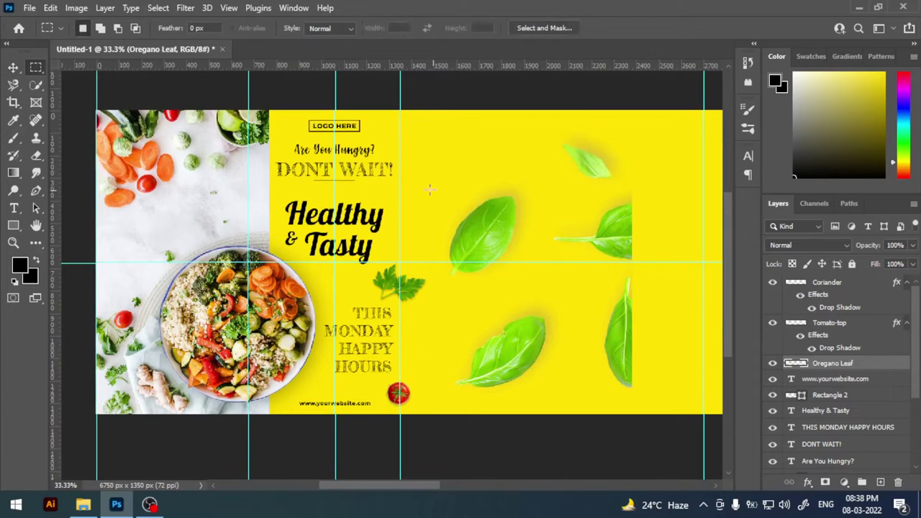
drag(418, 182, 536, 285)
key(ctrl+j)
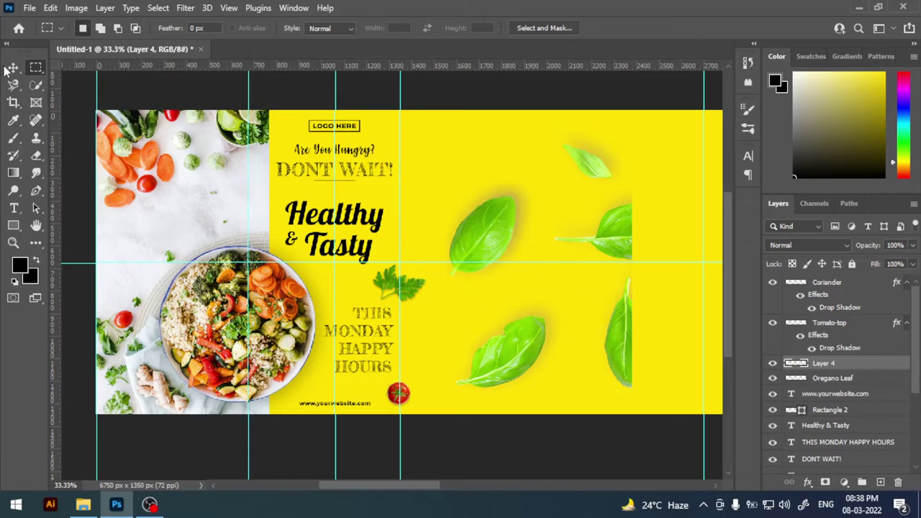
click(13, 67)
mouse_move(483, 322)
mouse_down()
mouse_move(596, 370)
mouse_move(559, 308)
mouse_up()
key(Delete)
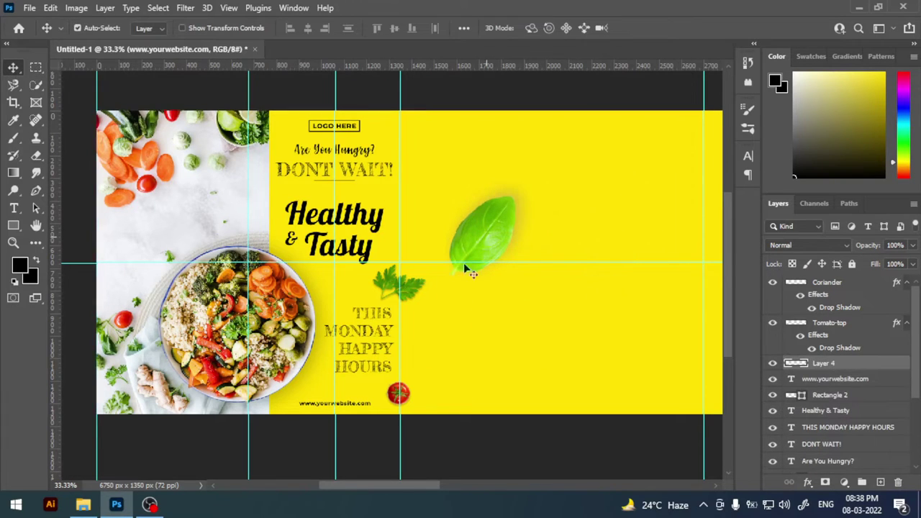
Step: Shrink the leaf to about 24%, rotate it about 113° and place it above the website address
drag(468, 270, 332, 391)
key(ctrl+t)
drag(402, 301, 367, 341)
drag(425, 367, 527, 336)
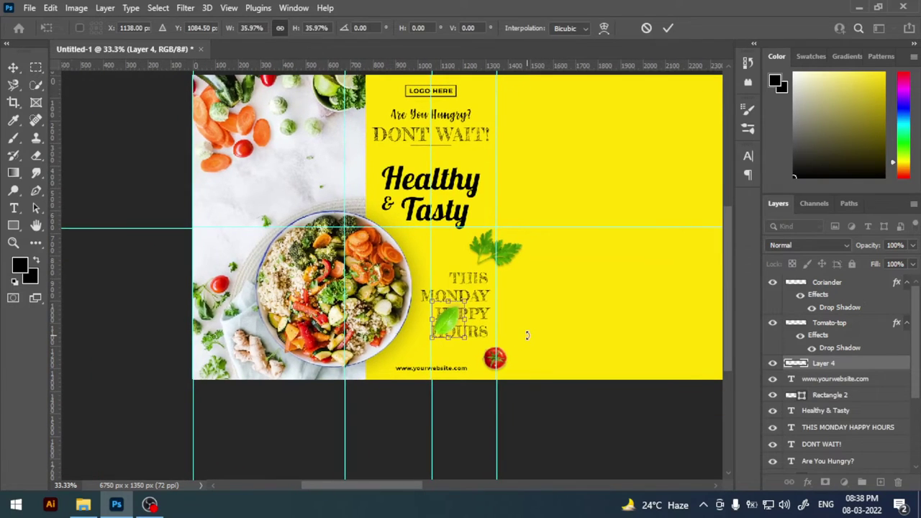
key(ctrl+plus)
key(ctrl+plus)
drag(502, 380, 492, 307)
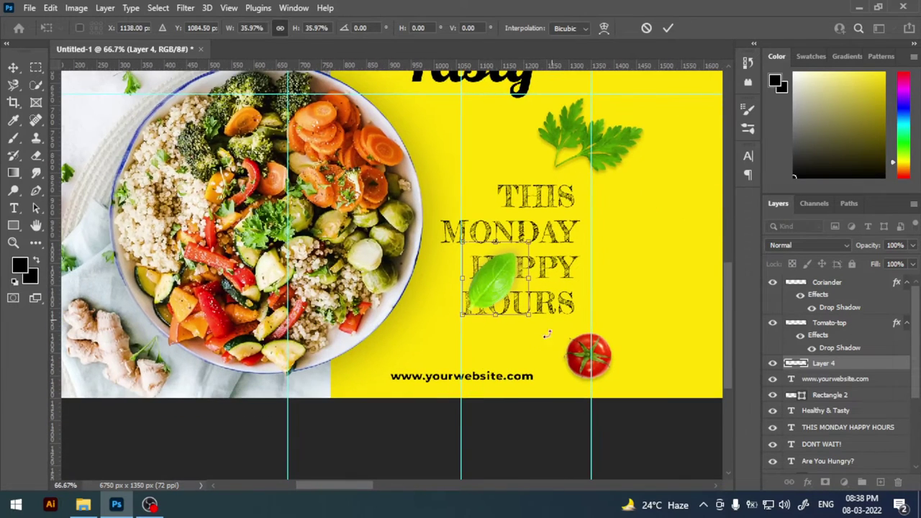
mouse_move(547, 334)
mouse_down()
mouse_move(495, 316)
mouse_move(405, 372)
mouse_up()
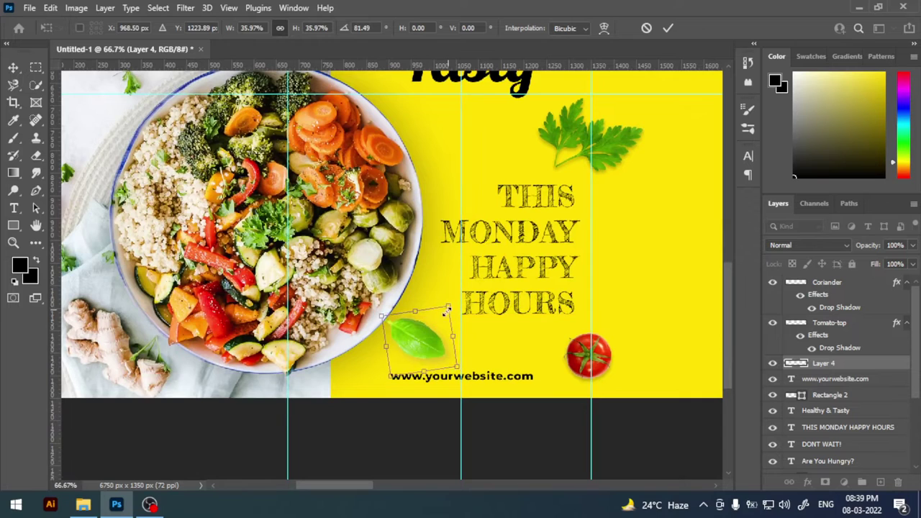
drag(446, 309, 441, 318)
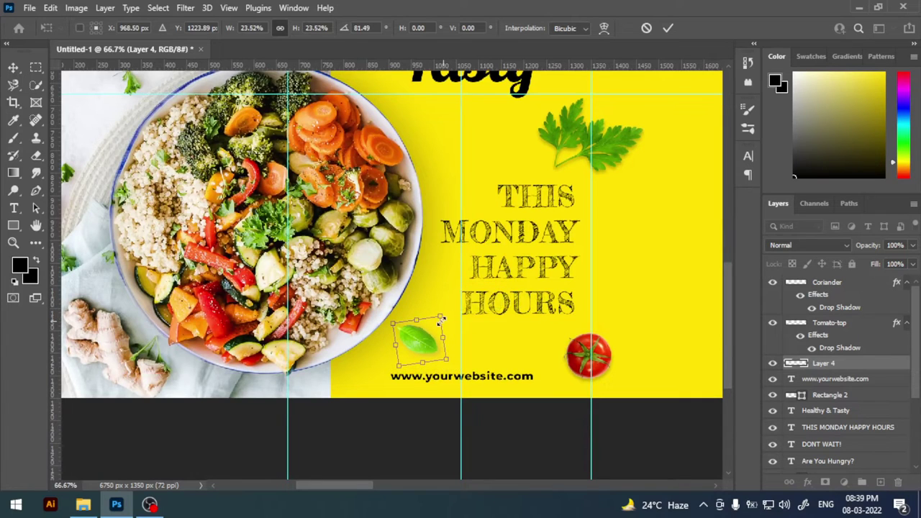
drag(449, 364, 440, 378)
drag(431, 342, 428, 328)
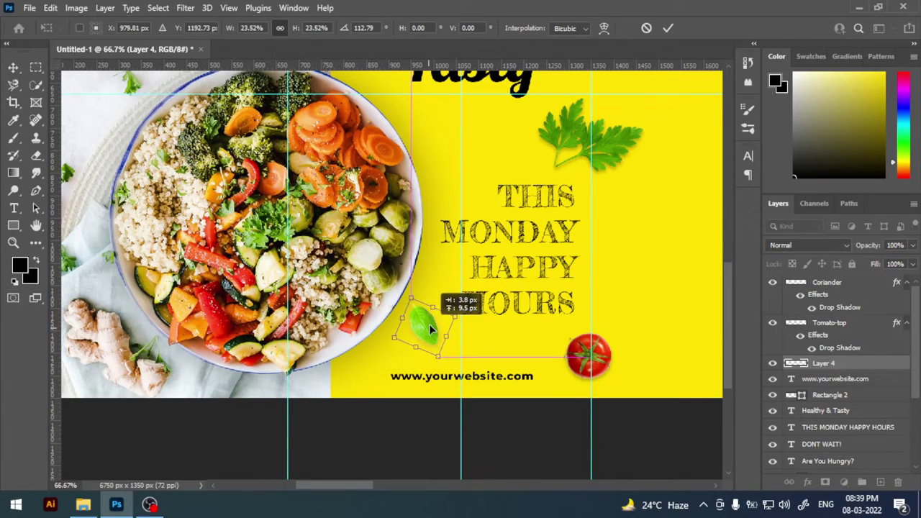
key(Return)
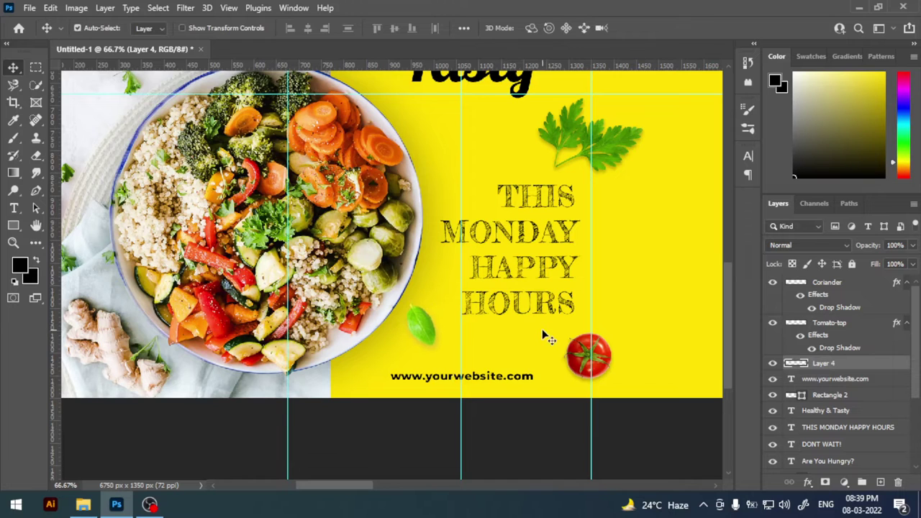
key(ctrl)
Step: Select every layer from Coriander down to the one just above Background
key(ctrl+minus)
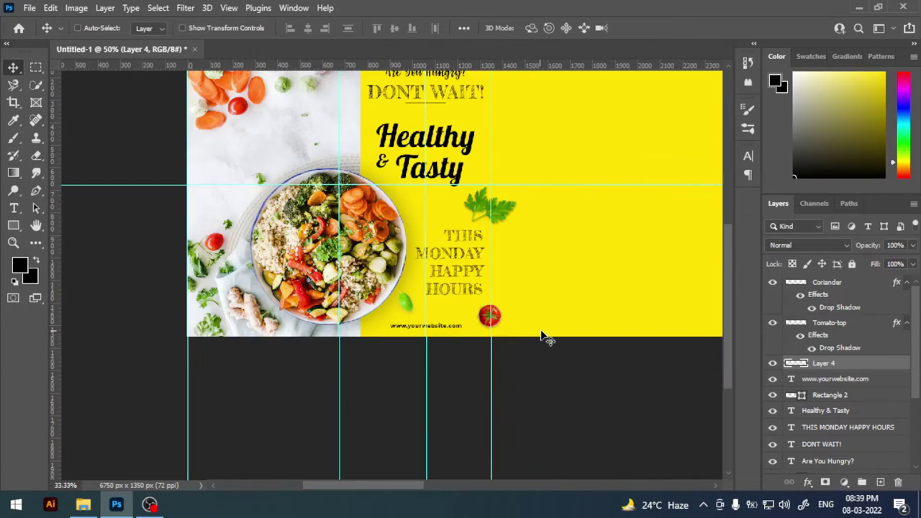
key(ctrl+minus)
drag(493, 312, 487, 315)
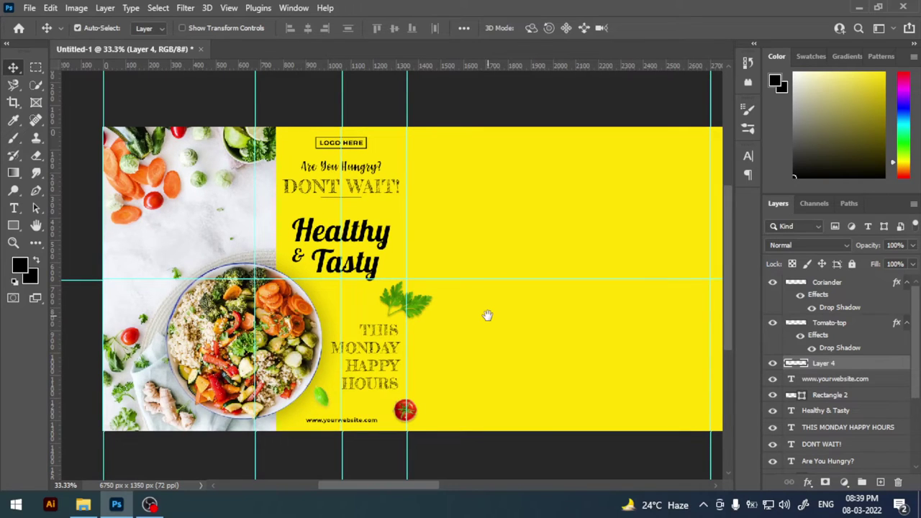
click(510, 333)
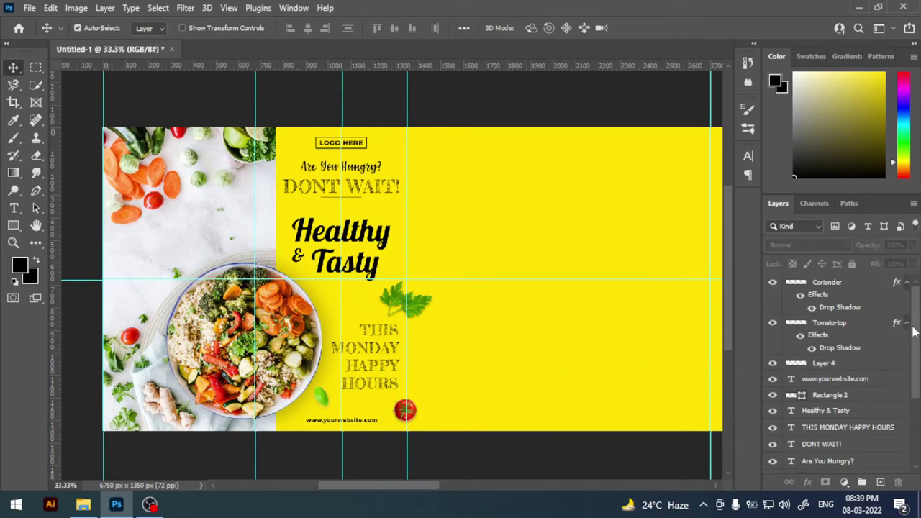
scroll(912, 331, down, 5)
scroll(913, 317, up, 5)
click(892, 283)
scroll(915, 345, down, 2)
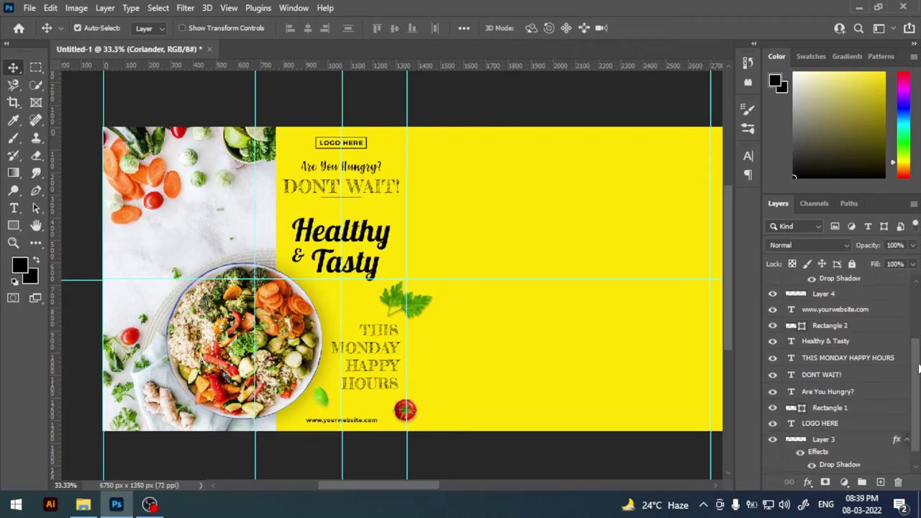
scroll(918, 368, down, 2)
shift+click(847, 454)
Step: Group the selected layers into a group named 'Slide 1'
key(ctrl+g)
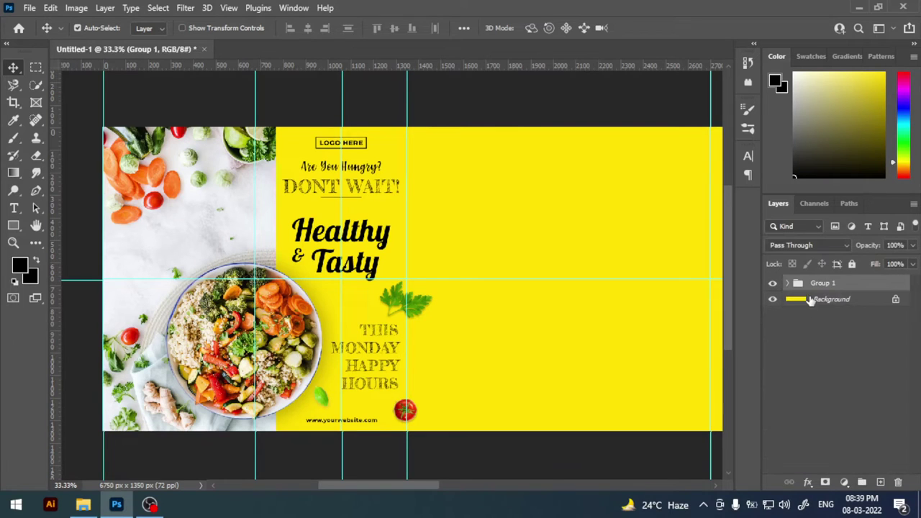
text(Sli)
text(de 1)
key(Return)
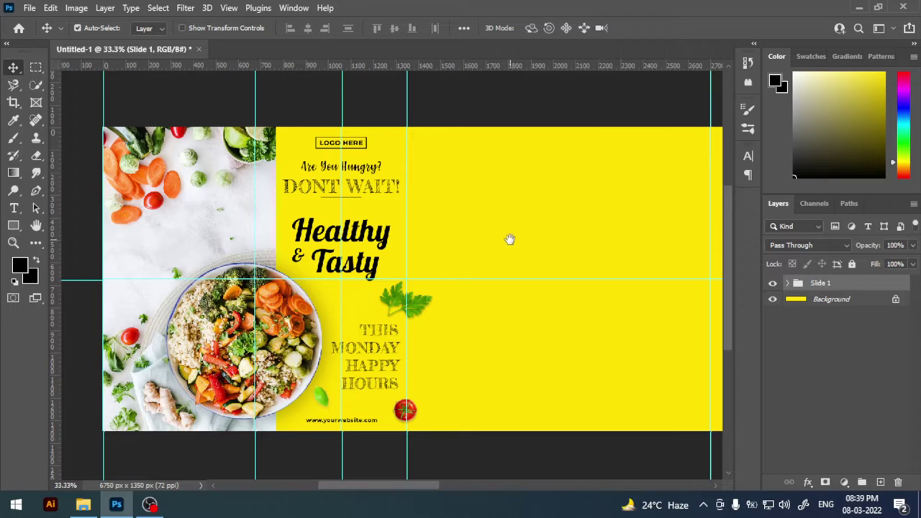
drag(510, 239, 489, 242)
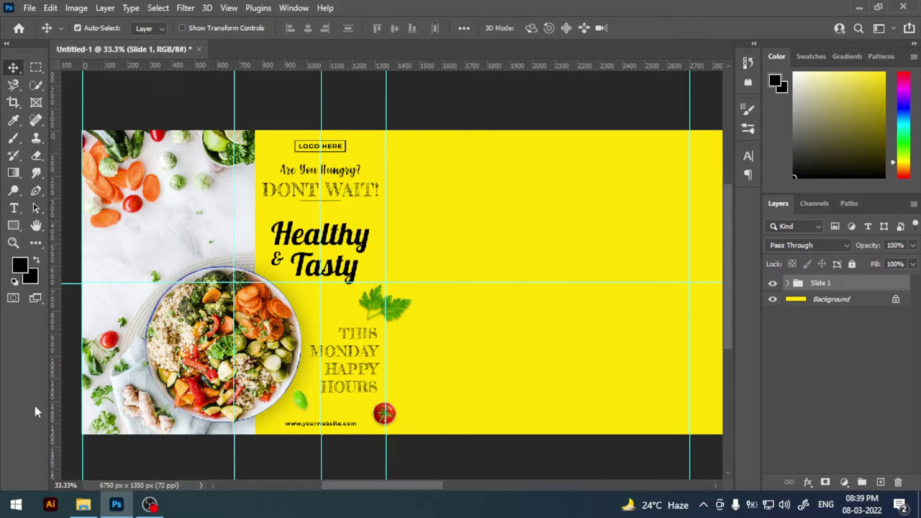
Step: Open Food Image (3) in Photoshop and unlock its Background as an editable layer
click(83, 504)
mouse_move(371, 101)
mouse_down()
mouse_move(230, 288)
mouse_move(352, 49)
mouse_up()
double_click(800, 289)
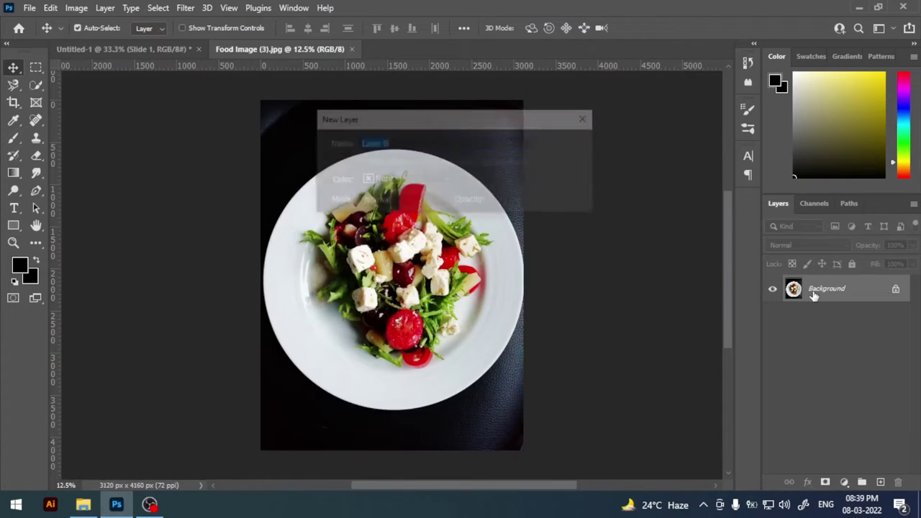
key(Return)
key(ctrl+plus)
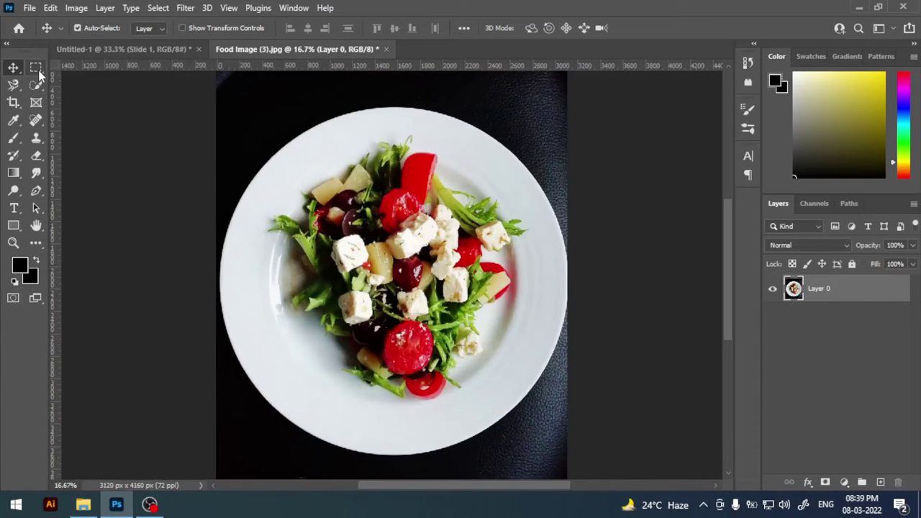
Step: Draw an elliptical selection around the round salad plate
right_click(35, 67)
click(87, 82)
drag(266, 152, 634, 452)
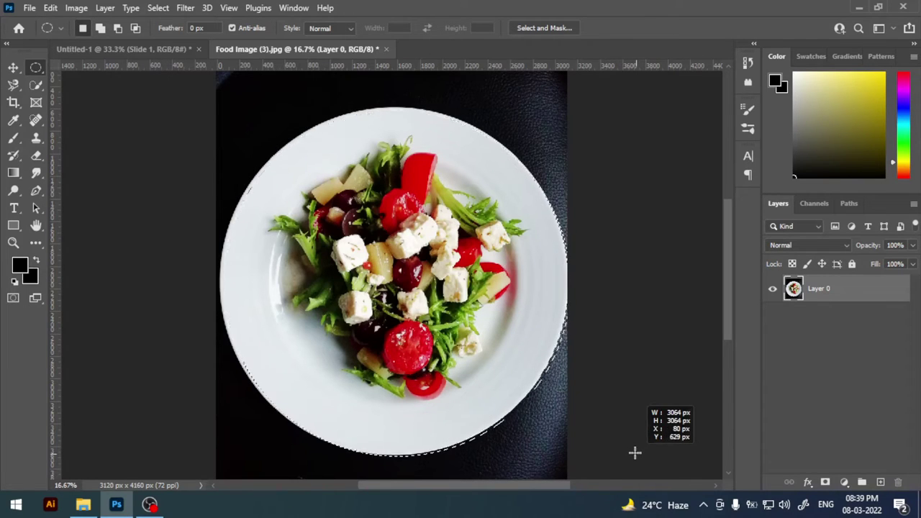
drag(634, 451, 631, 452)
click(632, 452)
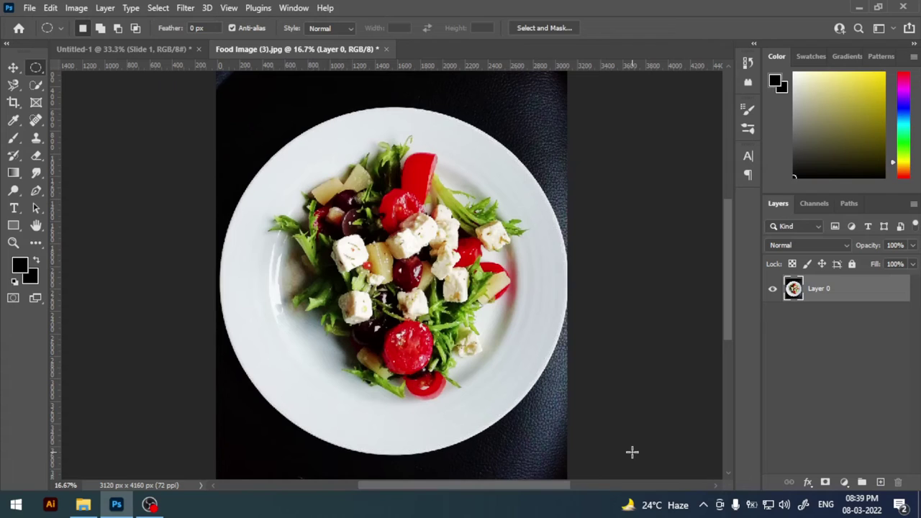
key(ctrl+z)
Step: Copy the plate to its own layer and move it into Untitled-1
key(ctrl+j)
key(v)
mouse_move(362, 191)
mouse_down()
mouse_move(291, 115)
mouse_move(382, 232)
mouse_up()
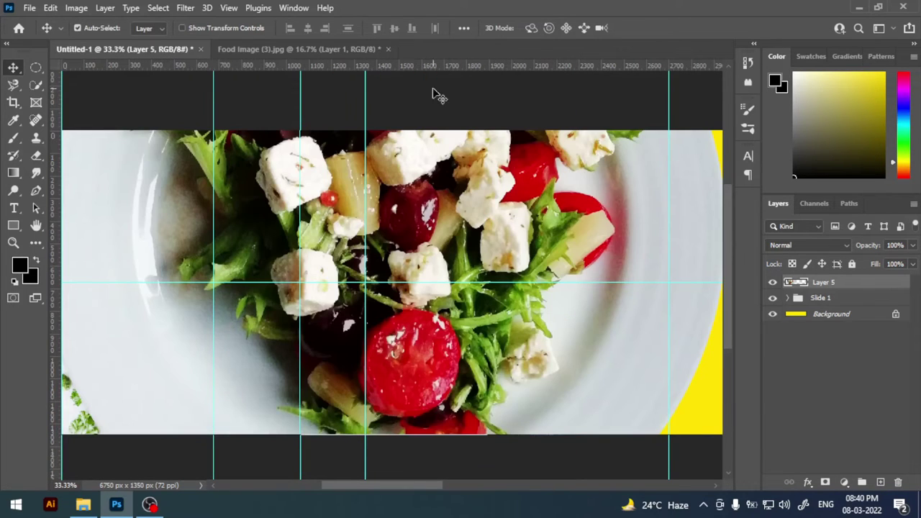
Step: Close the food photo without saving and shrink the plate to about 31%
click(388, 49)
click(458, 193)
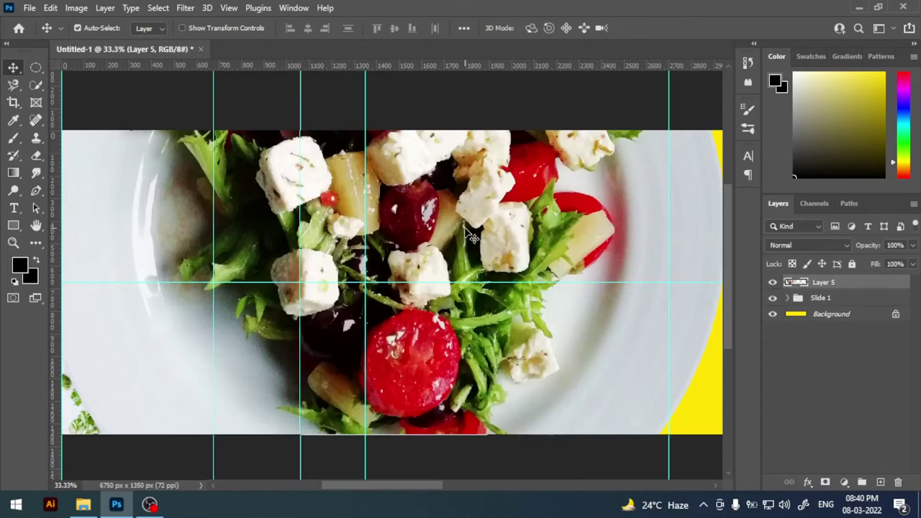
key(ctrl+minus)
key(ctrl+minus)
key(ctrl+t)
mouse_move(559, 253)
mouse_down()
mouse_move(435, 252)
mouse_move(486, 306)
mouse_up()
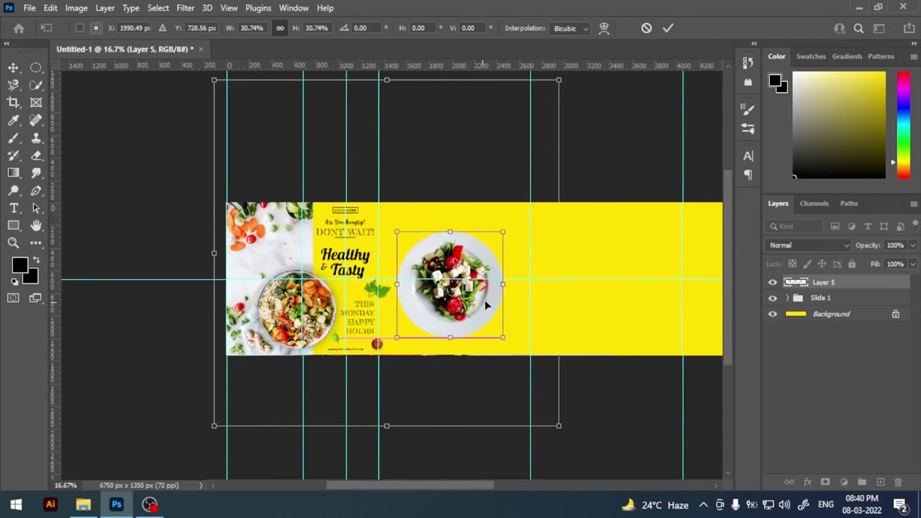
click(668, 28)
Step: Fill a temporary black rectangle over the second panel on a new layer
key(ctrl+plus)
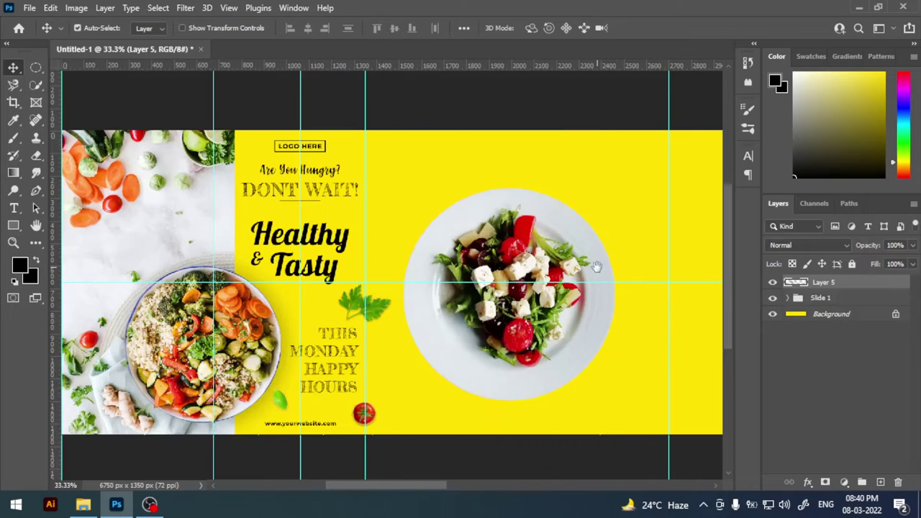
drag(597, 267, 473, 243)
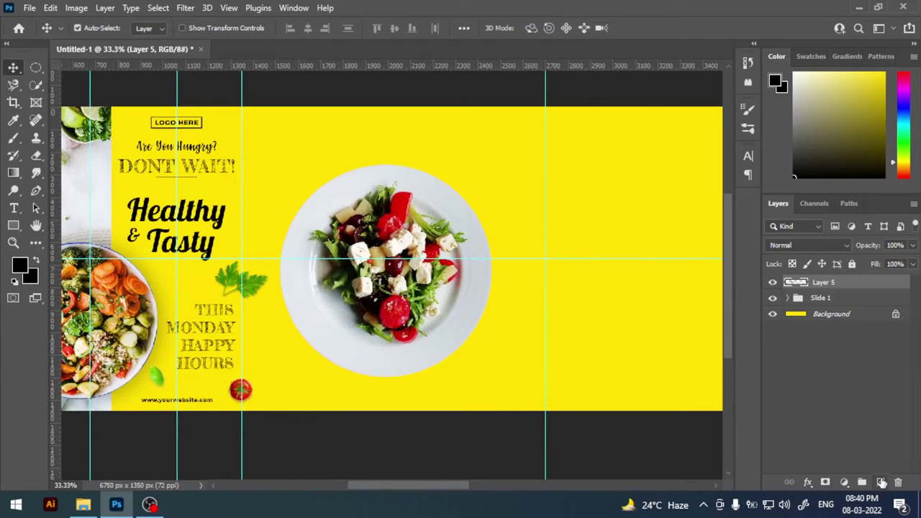
click(882, 483)
click(35, 67)
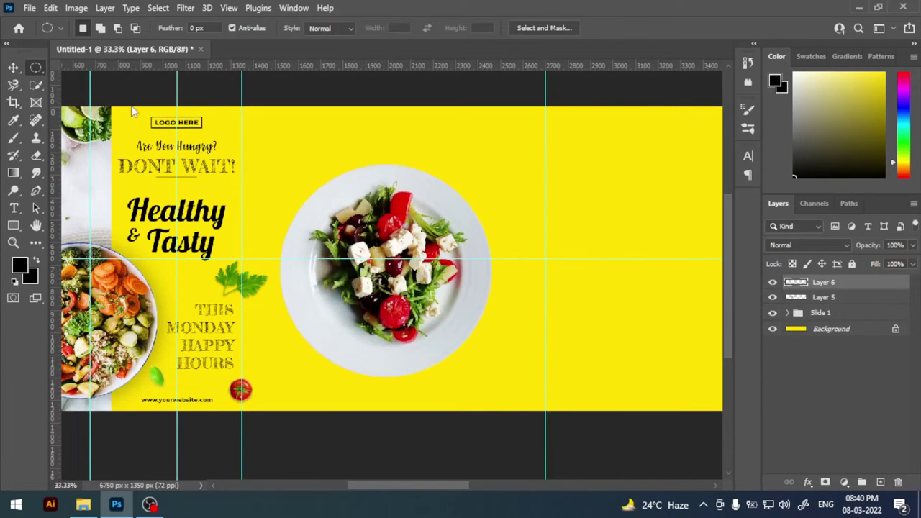
mouse_move(242, 107)
mouse_down()
mouse_move(352, 252)
mouse_move(545, 410)
mouse_up()
key(alt+BackSpace)
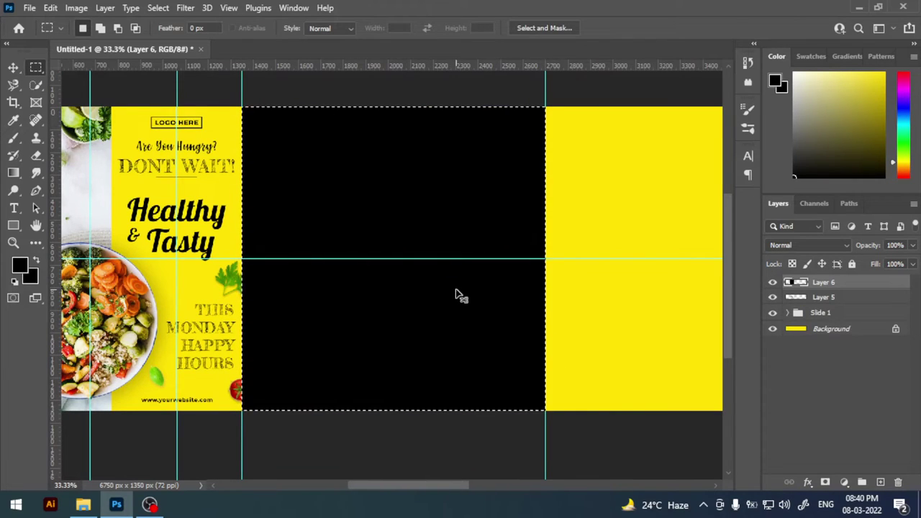
key(ctrl+d)
Step: Place a vertical guide at the black panel's centre, then delete the rectangle
key(t)
key(v)
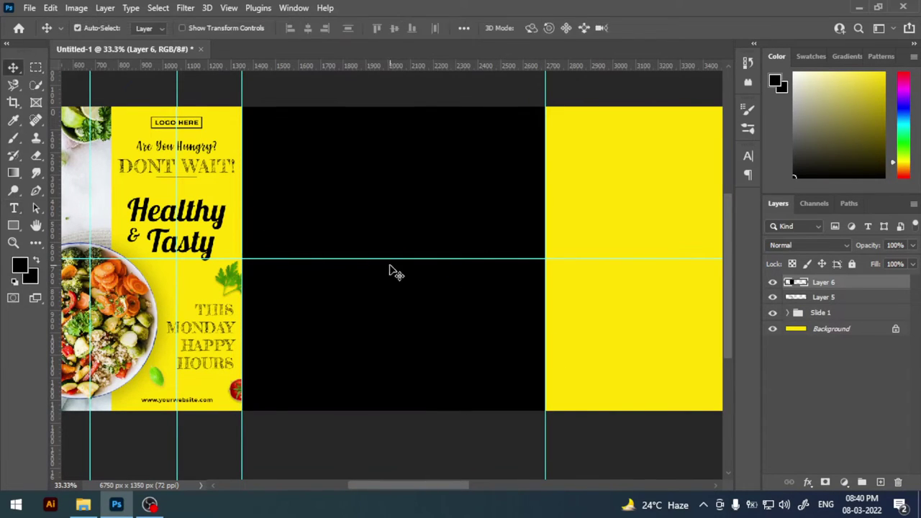
key(ctrl+t)
drag(57, 240, 393, 216)
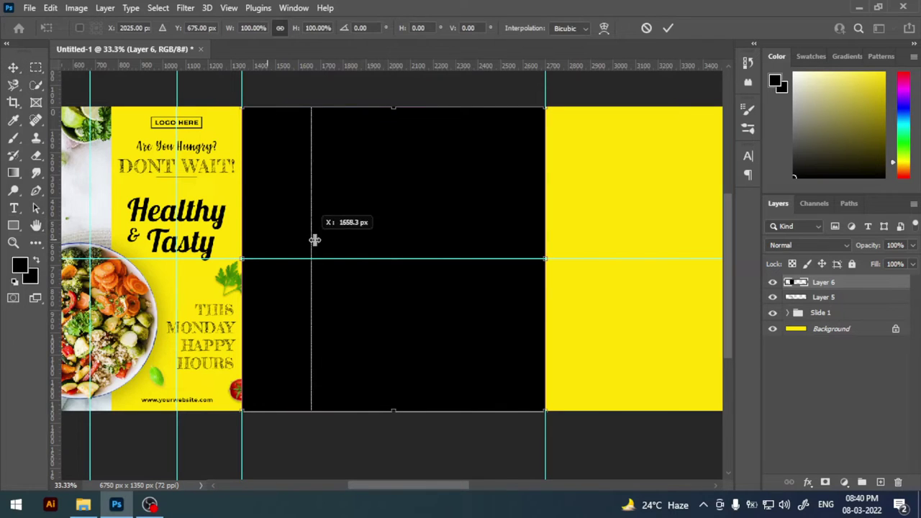
text(202)
key(Return)
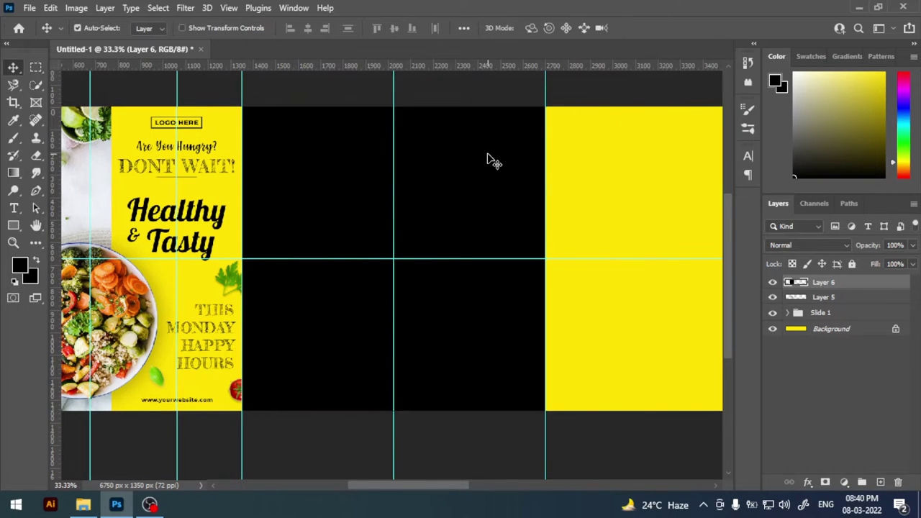
key(Delete)
Step: Centre the plate on the guide and scale it to 93%, slightly lower
drag(447, 240, 446, 230)
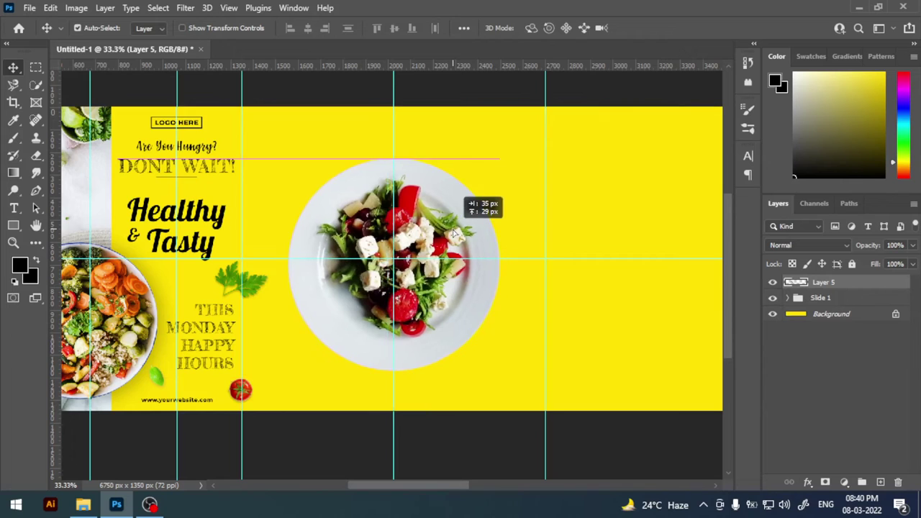
key(ctrl+t)
drag(497, 158, 489, 167)
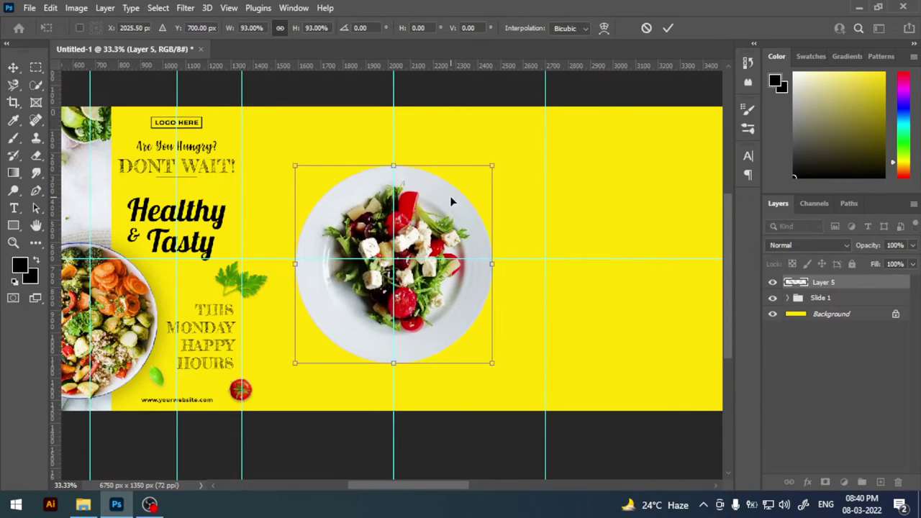
drag(450, 195, 449, 217)
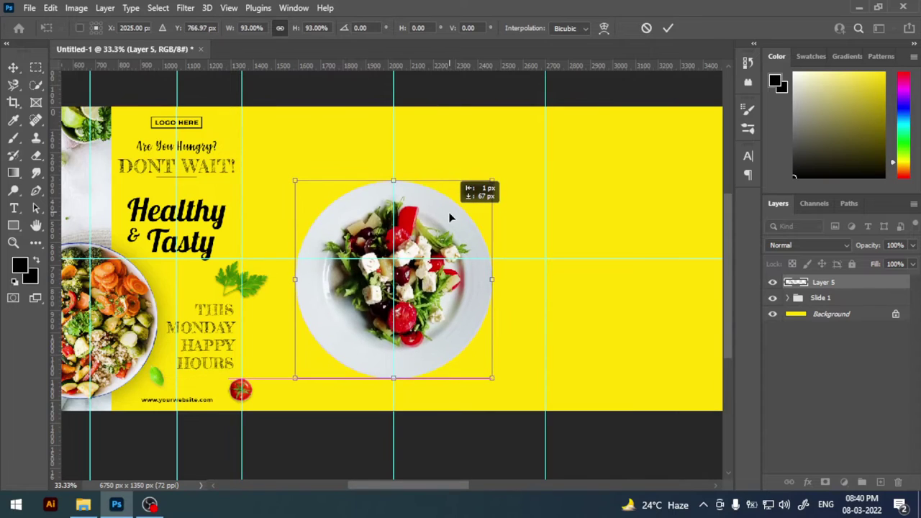
click(668, 28)
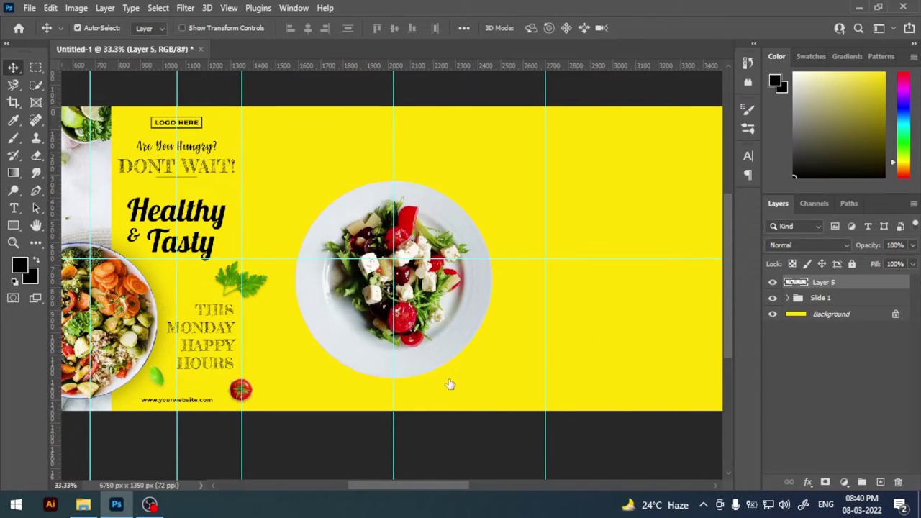
Step: Add a drop shadow to Layer 5: 31% opacity, 11 px distance, 0% spread, 250 px size
click(432, 398)
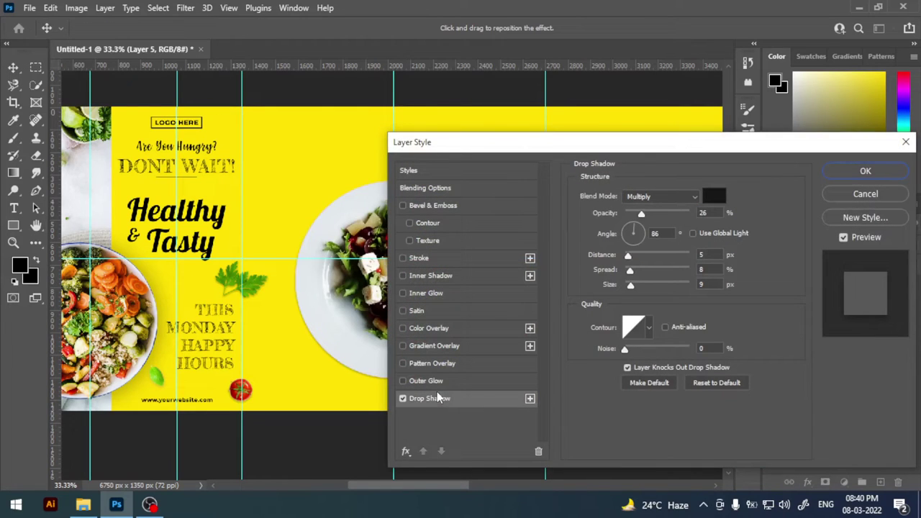
click(702, 212)
text(3)
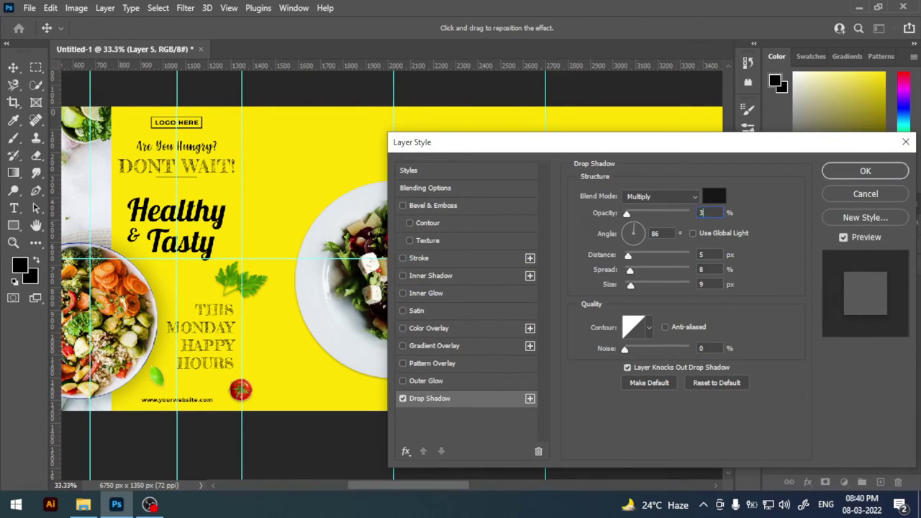
text(1)
text(1)
key(Tab)
text(0)
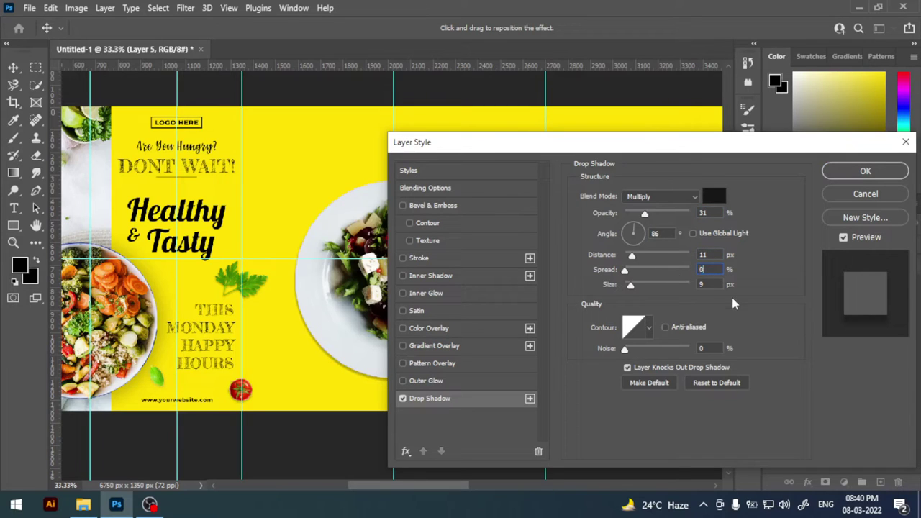
text(250)
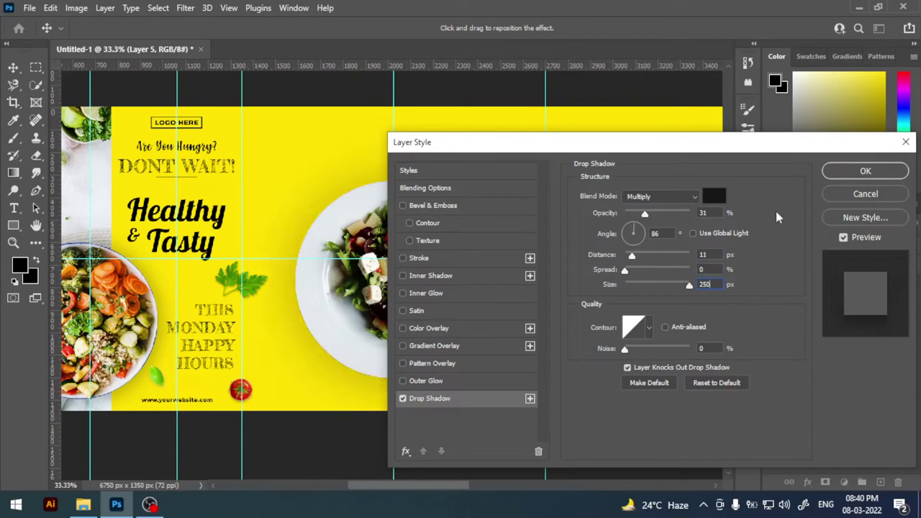
key(Return)
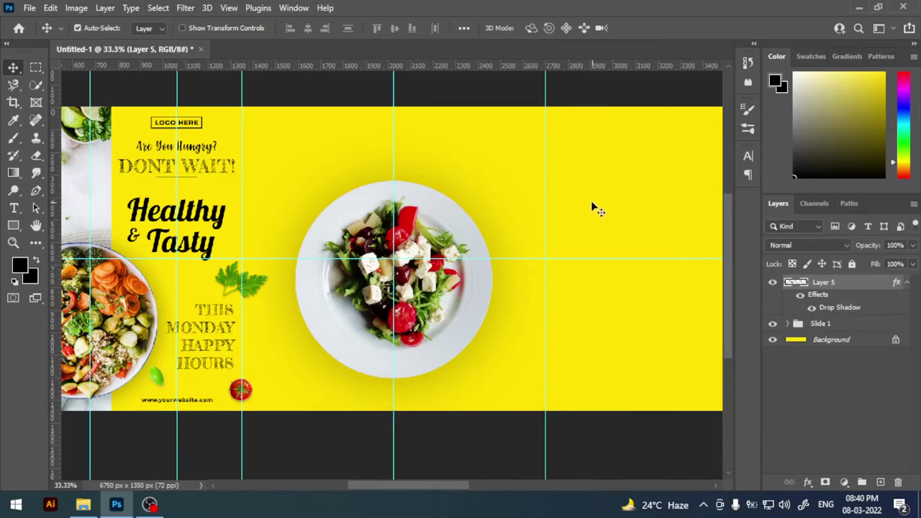
click(496, 135)
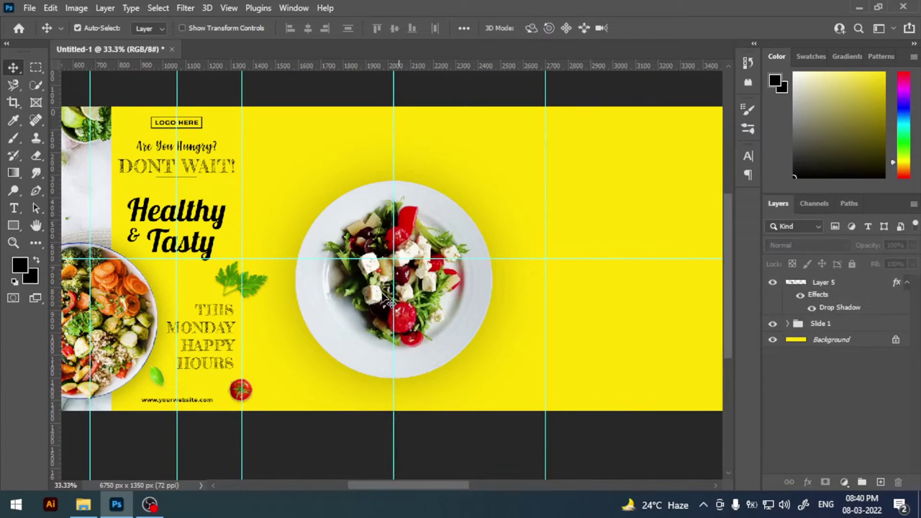
click(184, 402)
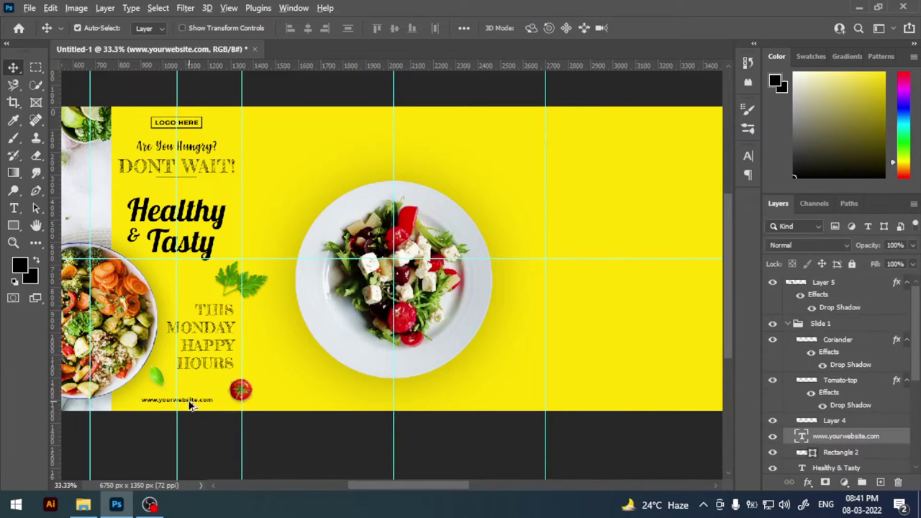
key(ctrl+j)
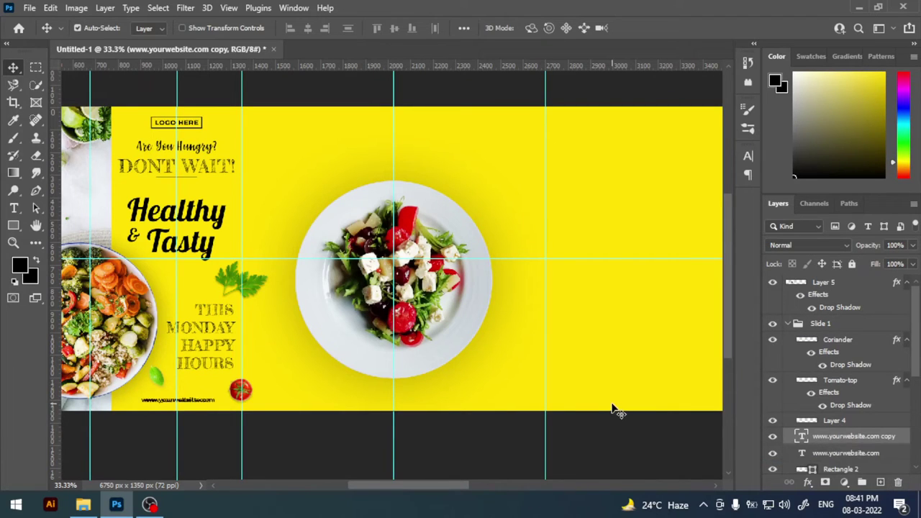
key(Right)
key(Right)
key(shift+Right)
key(shift+Right)
key(shift+Right)
key(shift+Right)
key(shift+Right)
key(shift+Right)
key(shift+Right)
key(shift+Right)
key(shift+Right)
key(shift+Right)
key(shift+Right)
key(shift+Right)
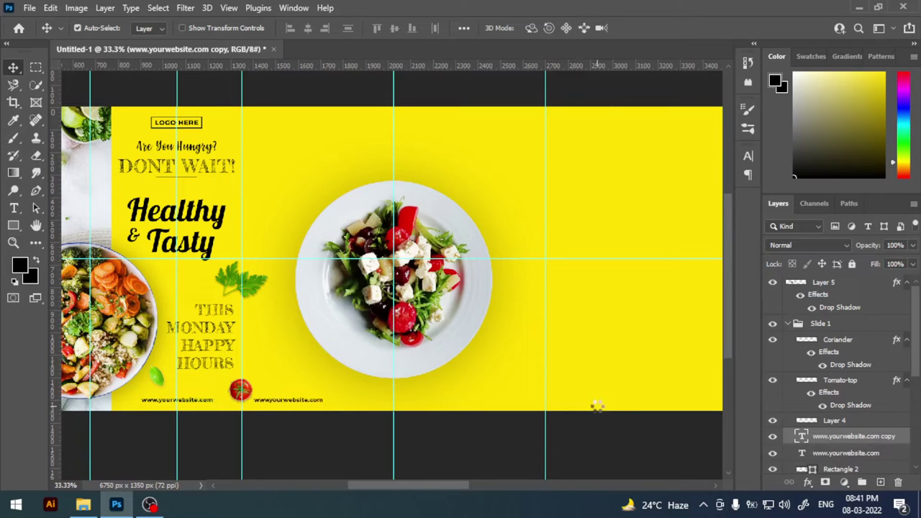
key(shift+Right)
key(shift+Right)
key(shift+Right)
key(shift+Right)
key(shift+Right)
key(shift+Right)
key(shift+Right)
key(shift+Right)
key(shift+Right)
key(shift+Right)
key(shift+Right)
key(shift+Right)
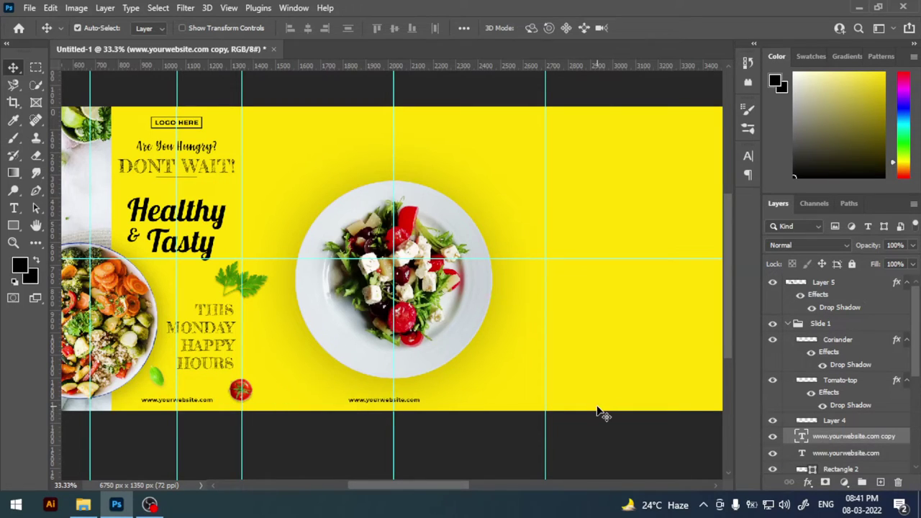
key(ctrl+t)
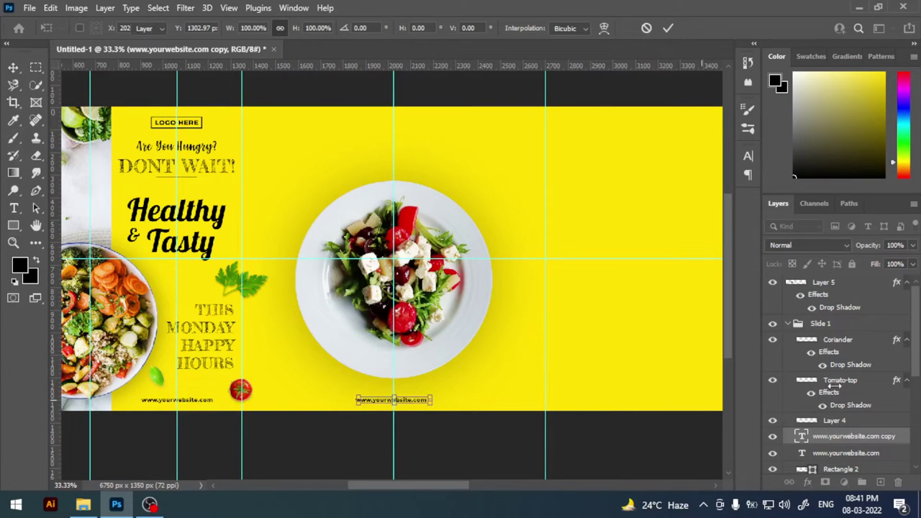
key(Return)
Step: Move the website text copy to the top of the layer stack and collapse Slide 1
drag(849, 436, 870, 368)
key(ctrl+shift+bracketright)
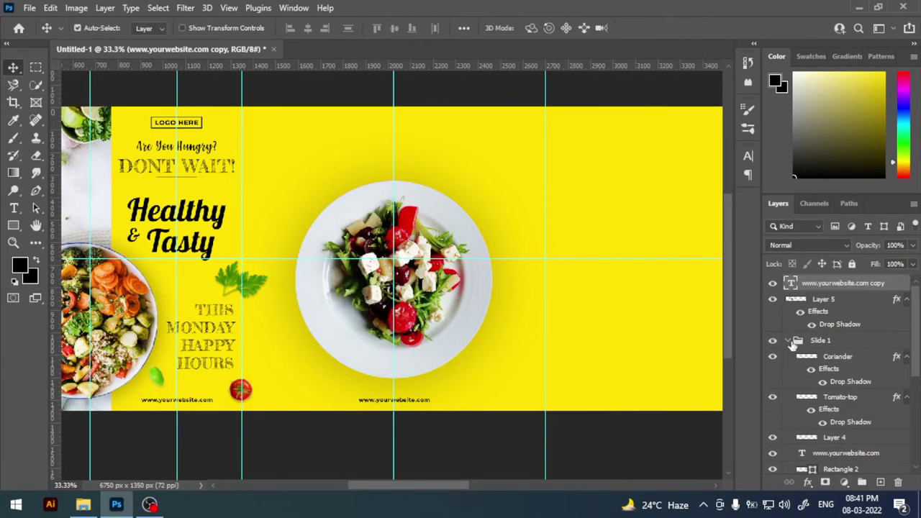
click(789, 340)
click(504, 392)
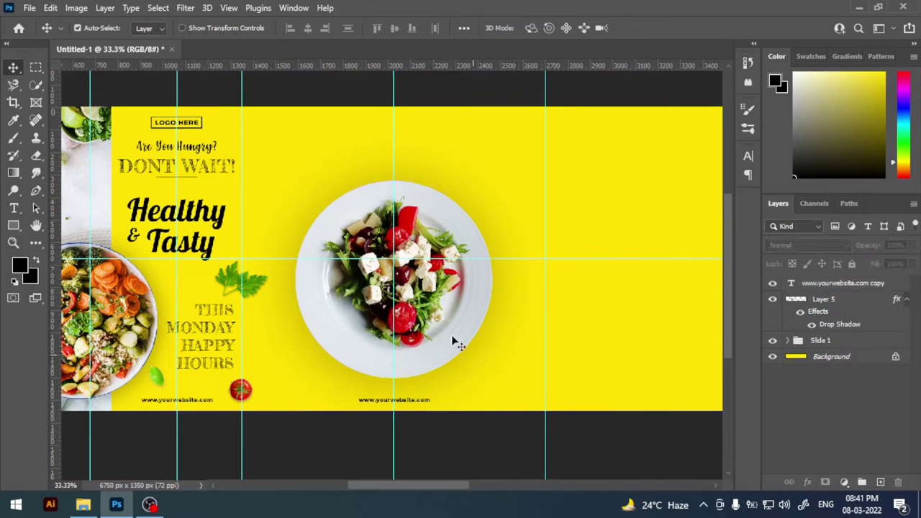
click(437, 327)
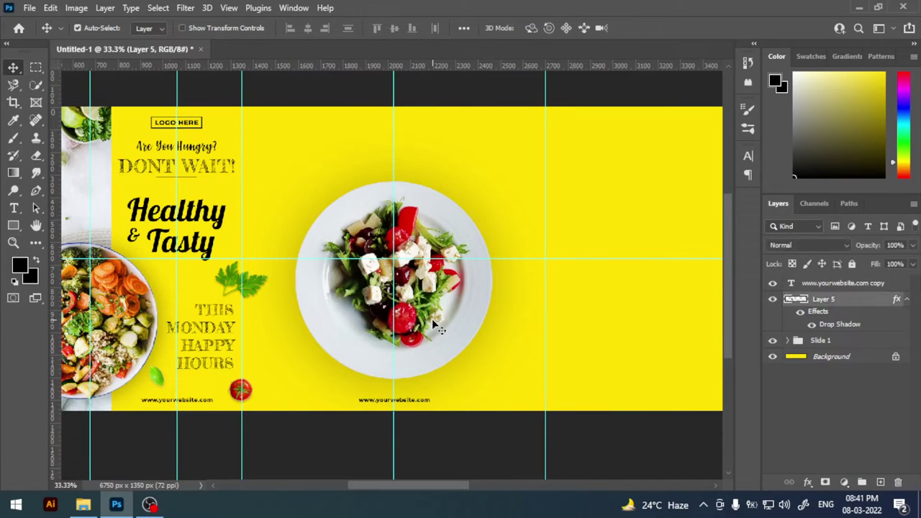
Step: Start a centre-aligned Montserrat Bold 42 pt text layer above the plate
click(504, 241)
alt+scroll(508, 243, up, 1)
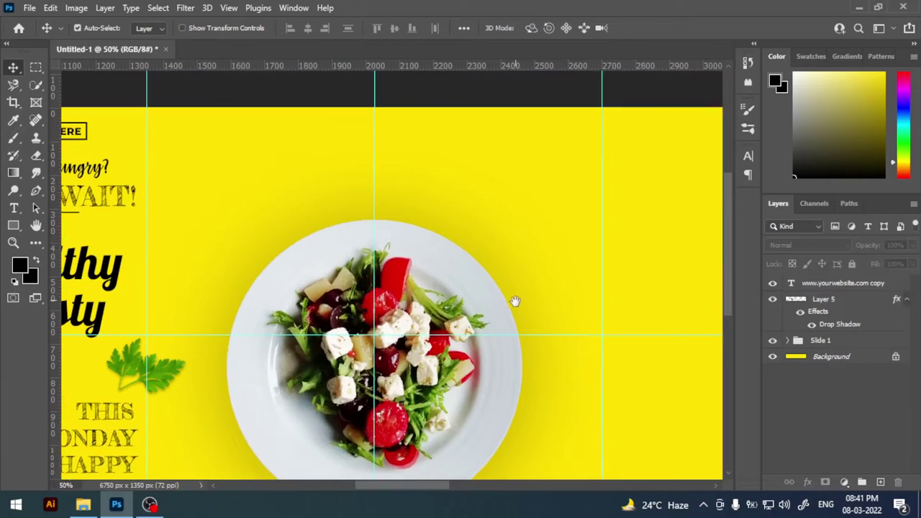
scroll(521, 313, up, 1)
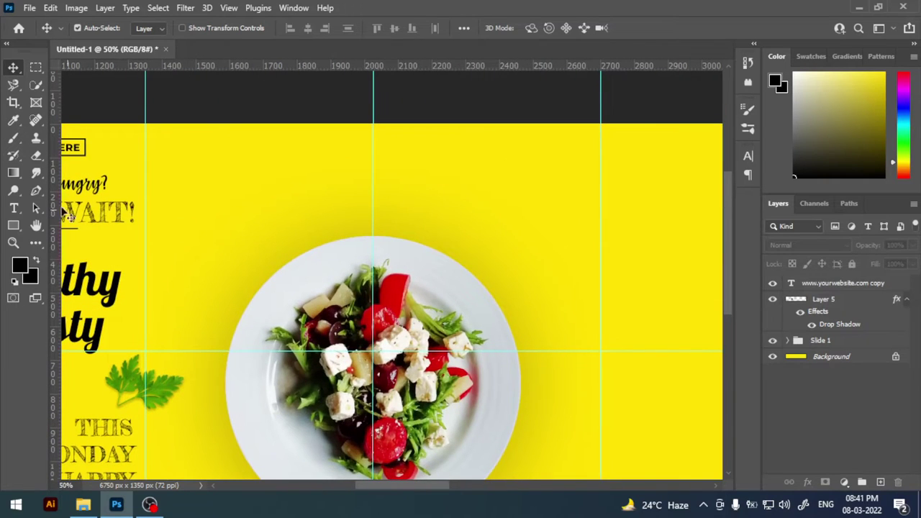
click(13, 208)
click(272, 196)
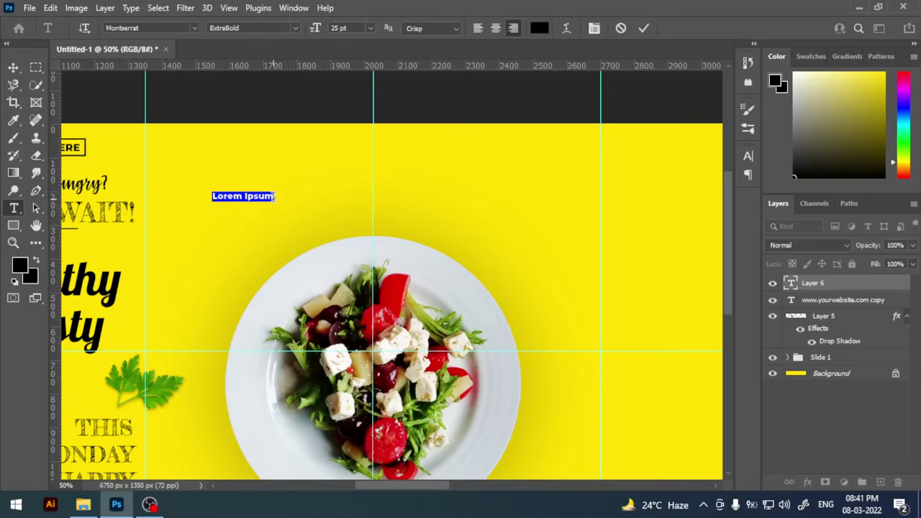
click(295, 28)
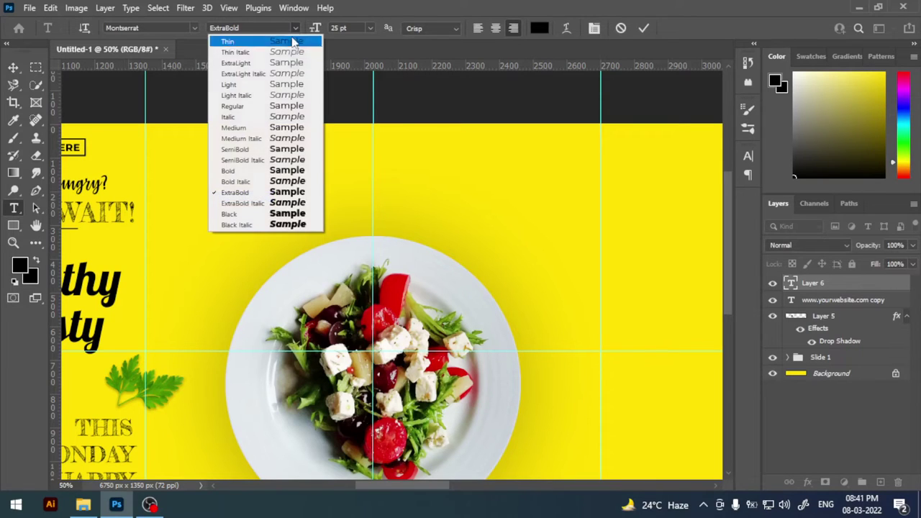
click(244, 170)
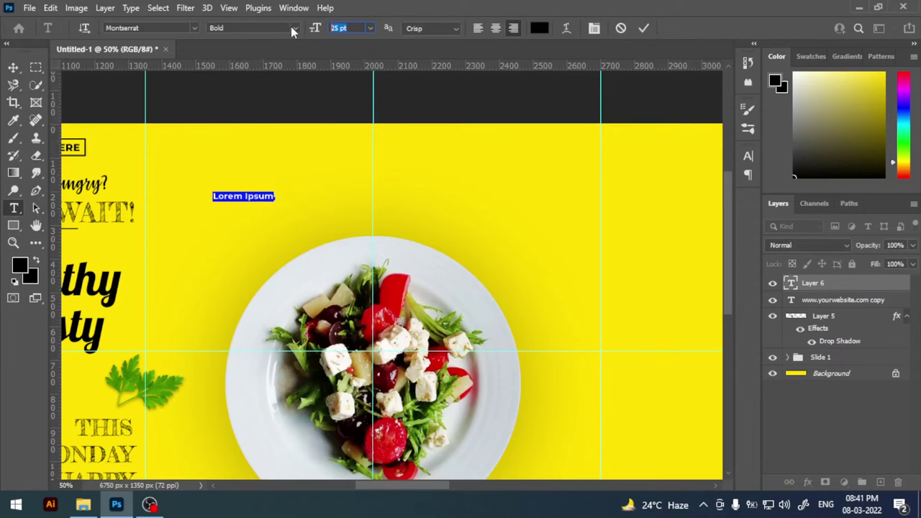
text(42)
key(Return)
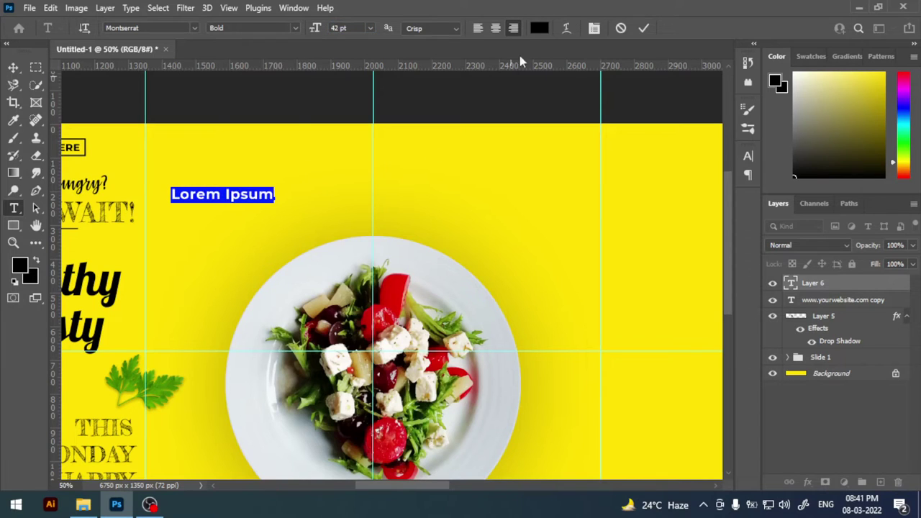
click(495, 28)
drag(302, 241, 385, 208)
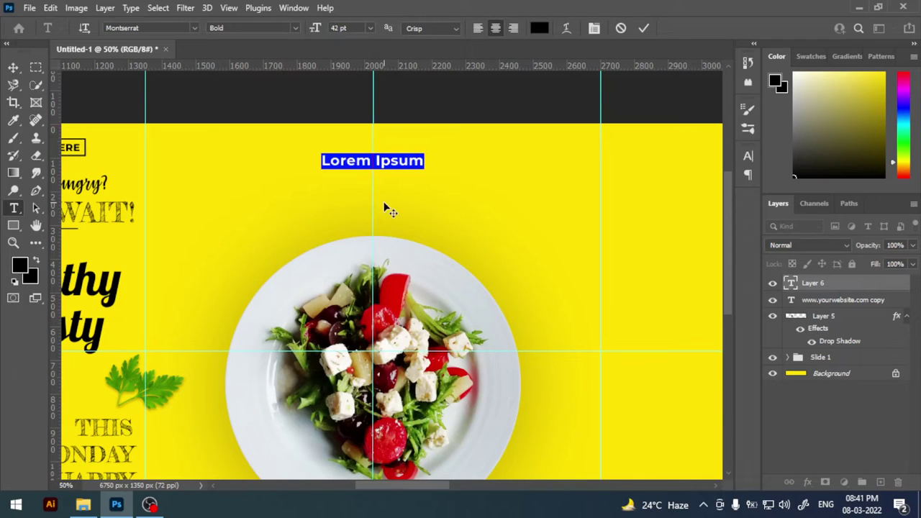
Step: Type the heading 'LET START TO ORDER FOOD NOW' and nudge it slightly up
text(LET SY)
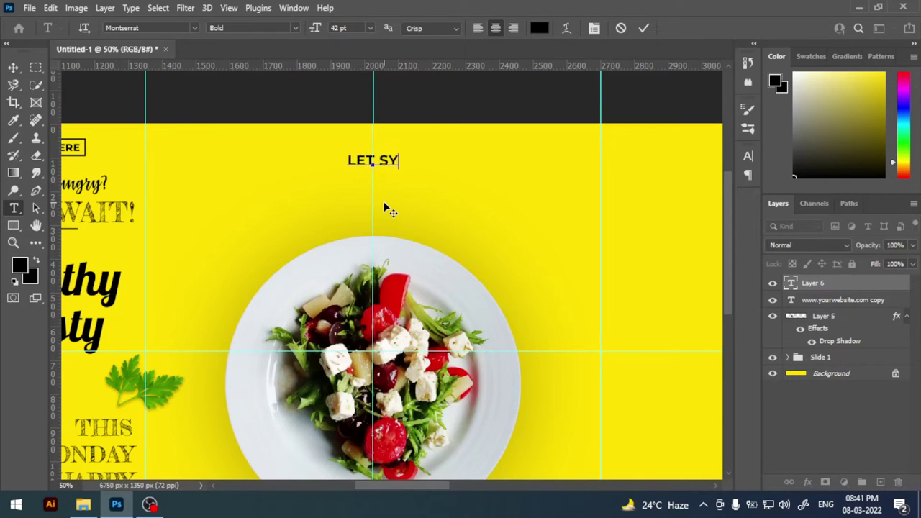
key(BackSpace)
text(TART)
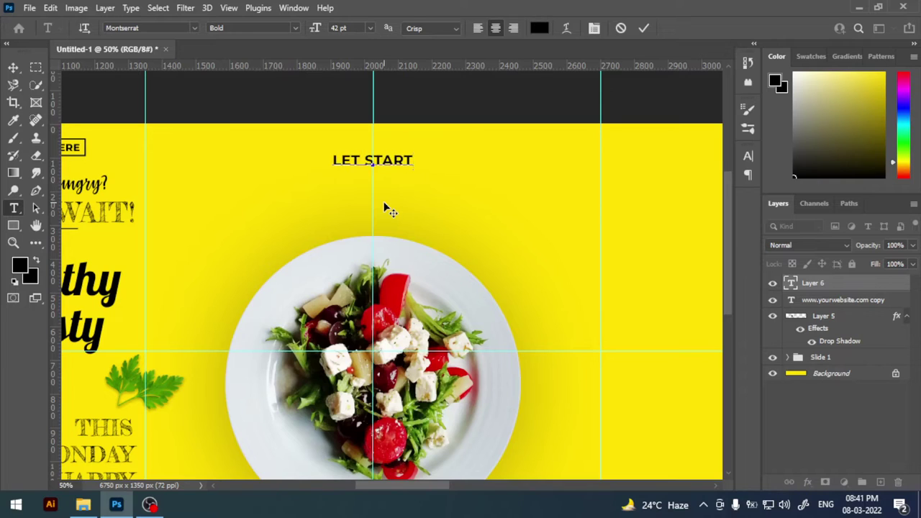
text( TO O)
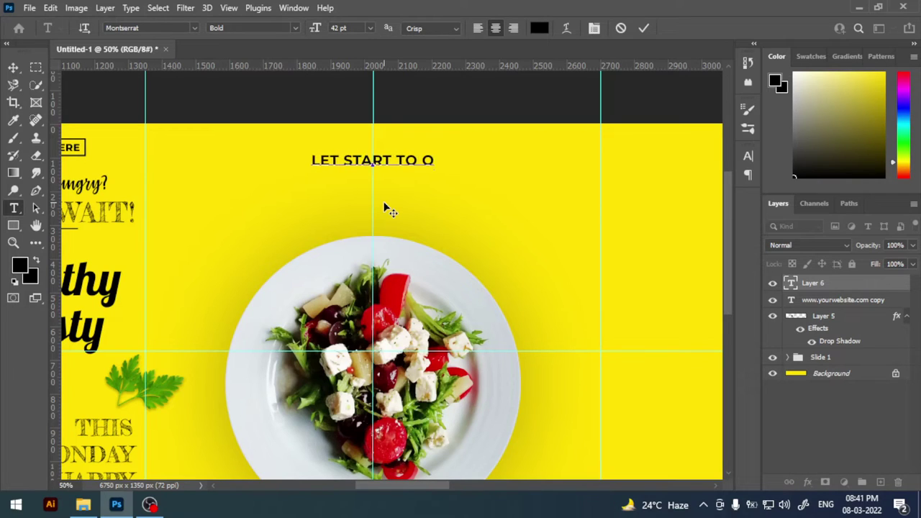
text(RDER)
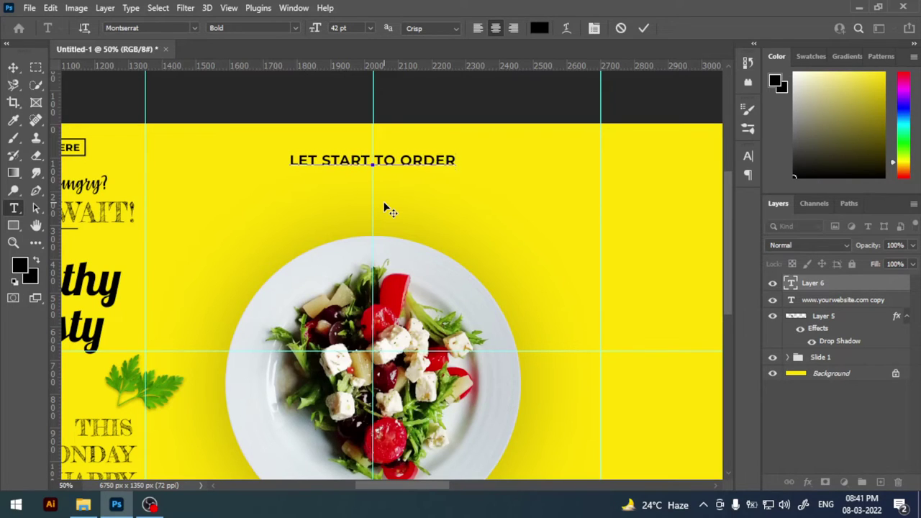
text( FOOD )
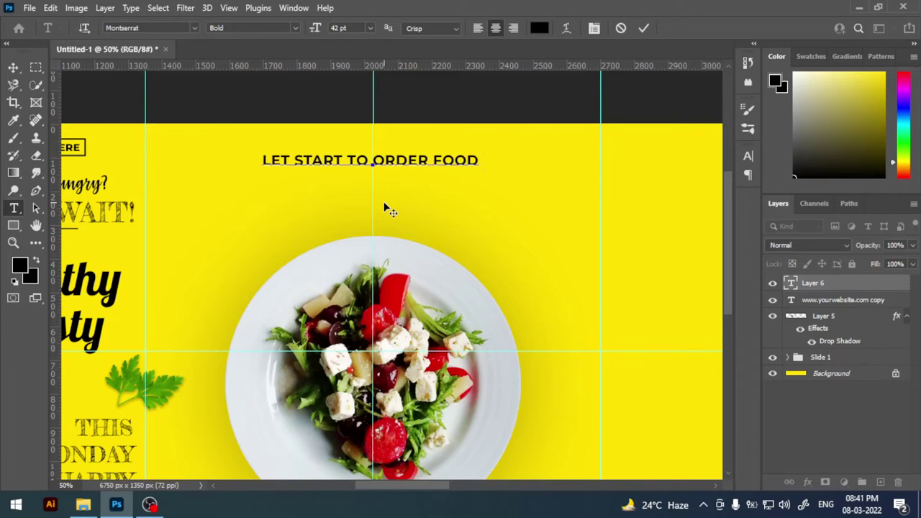
text(NOW)
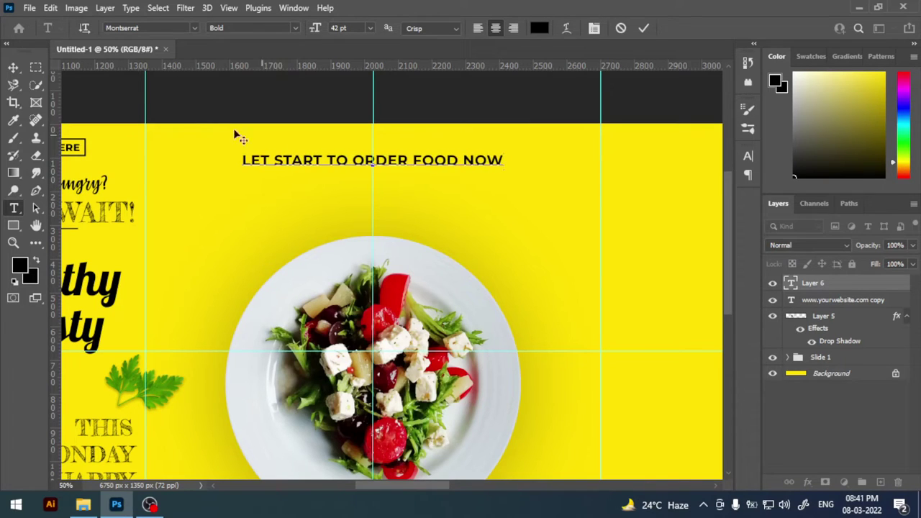
click(13, 67)
key(ctrl+t)
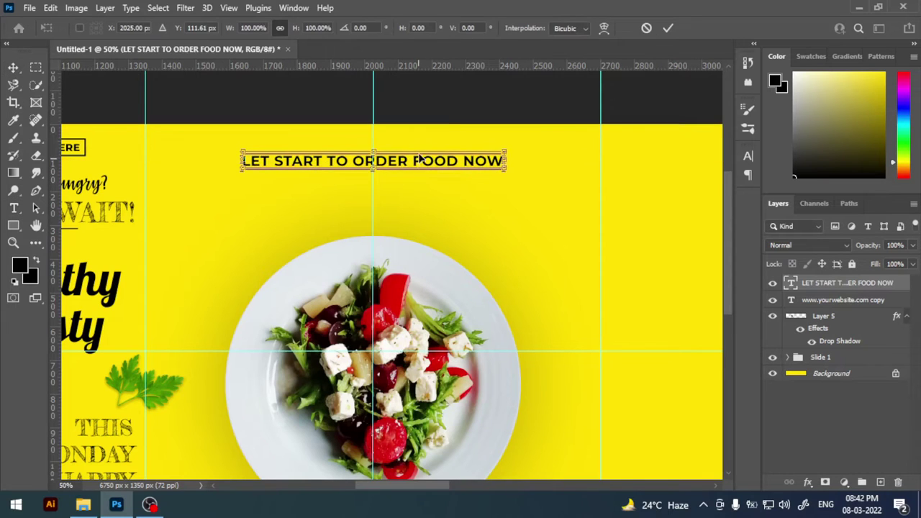
drag(421, 159, 422, 152)
key(Return)
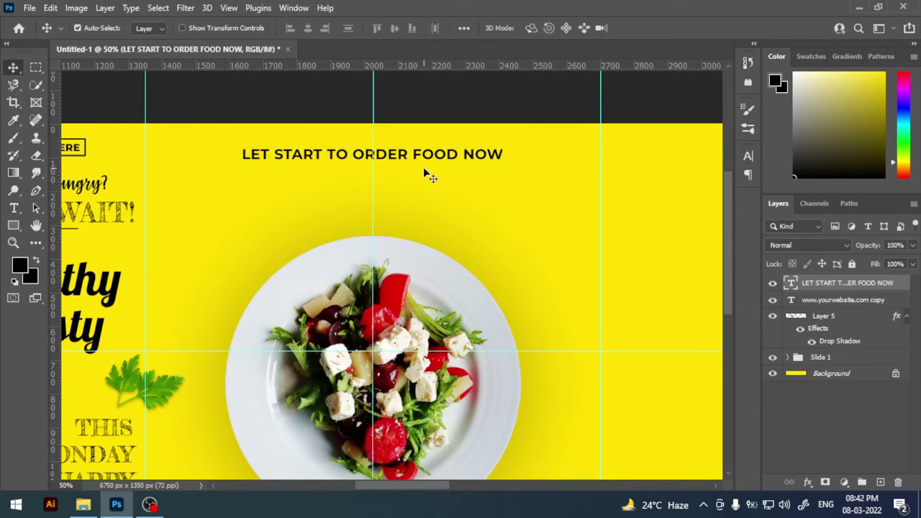
click(13, 208)
click(273, 205)
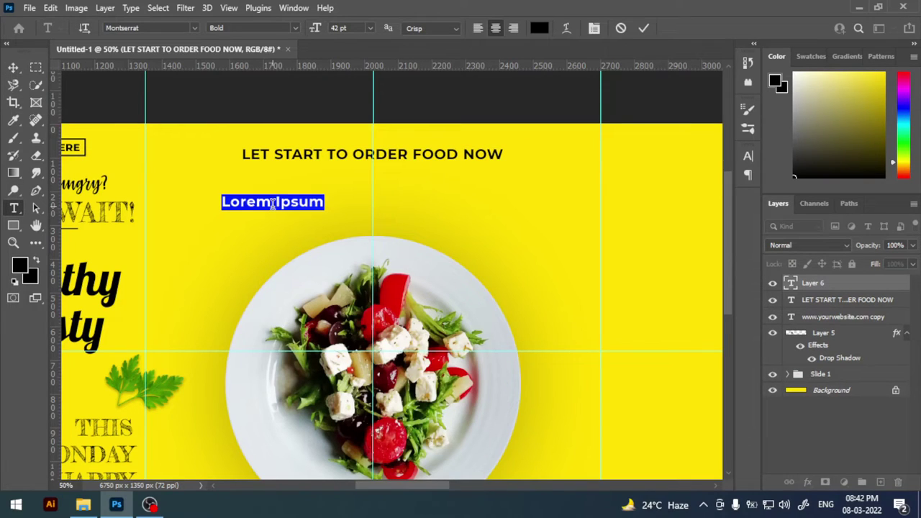
text(EX)
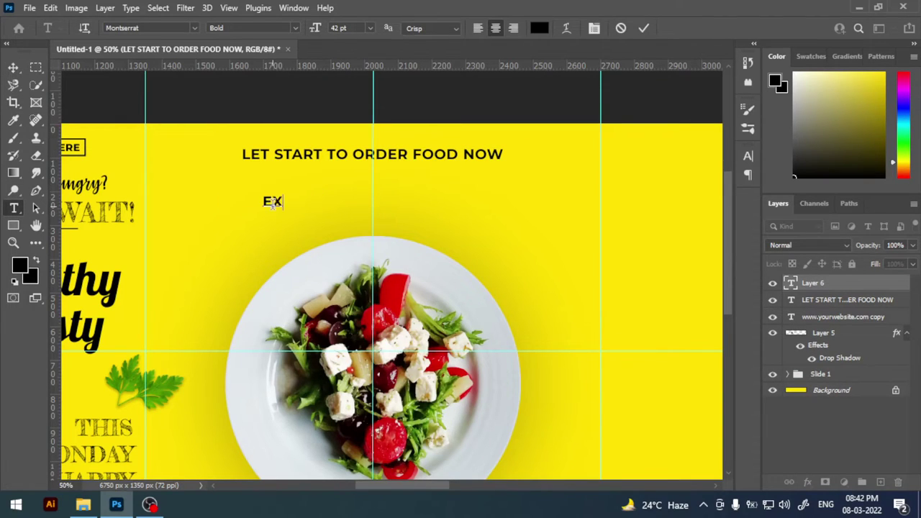
text(PRES)
text(S DELIV)
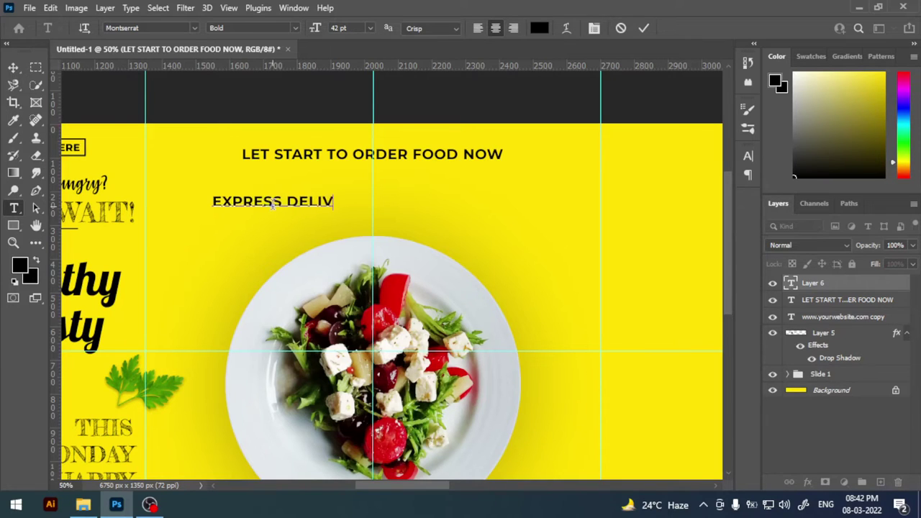
text(ERY)
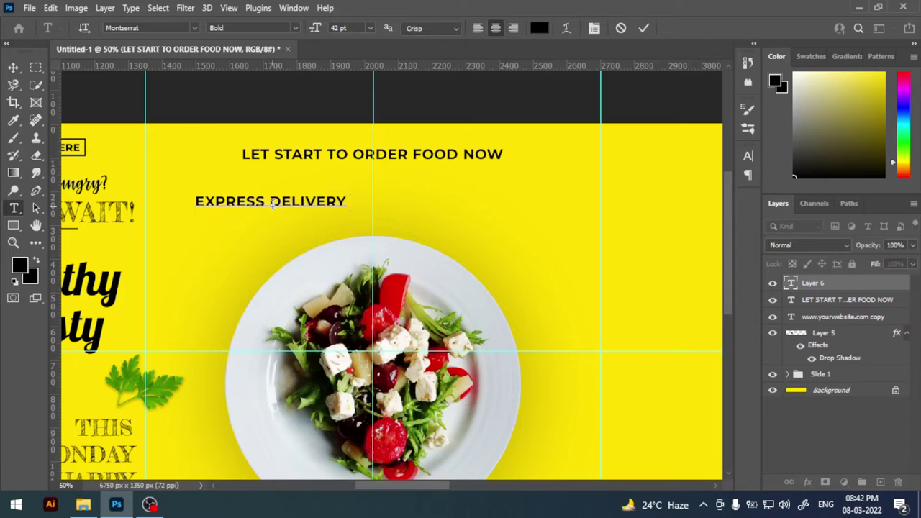
text( 0123456)
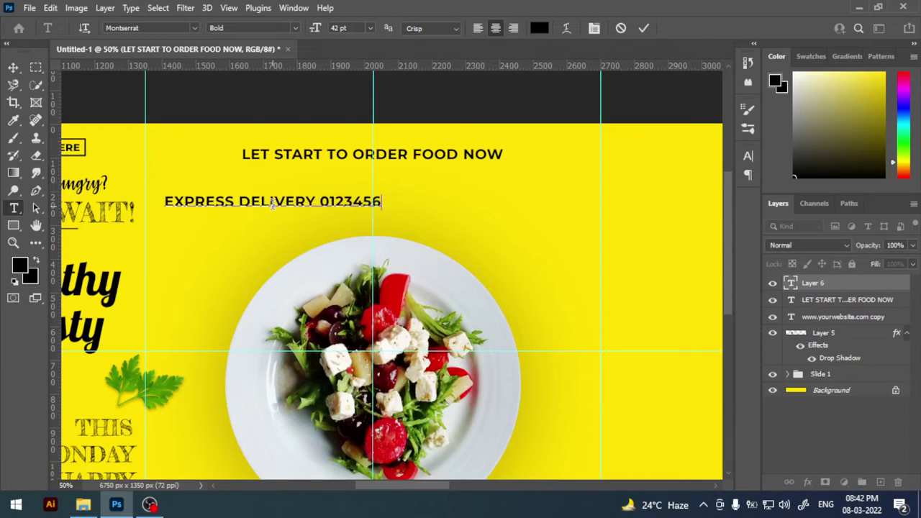
text(789)
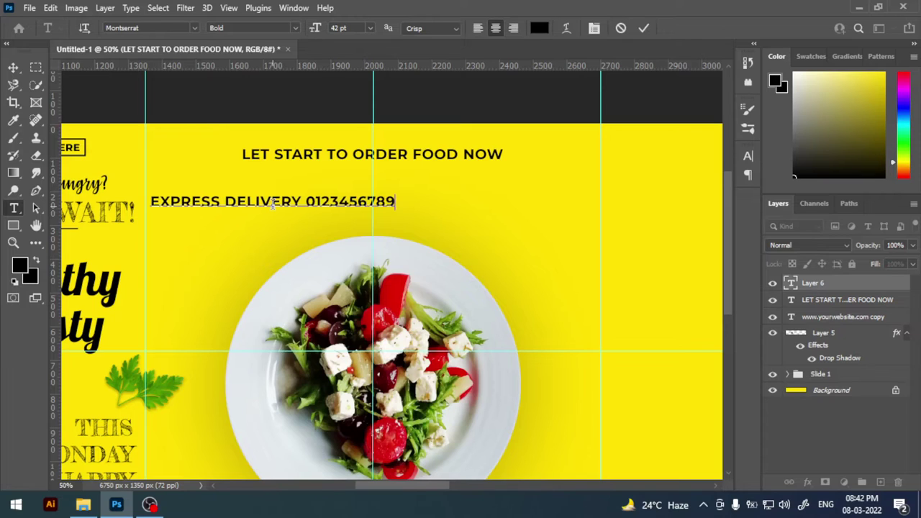
text(0)
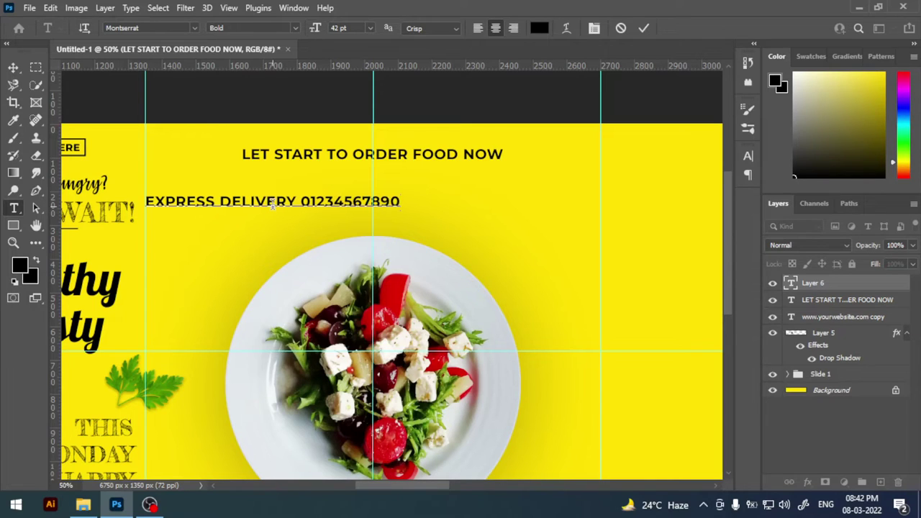
triple_click(274, 204)
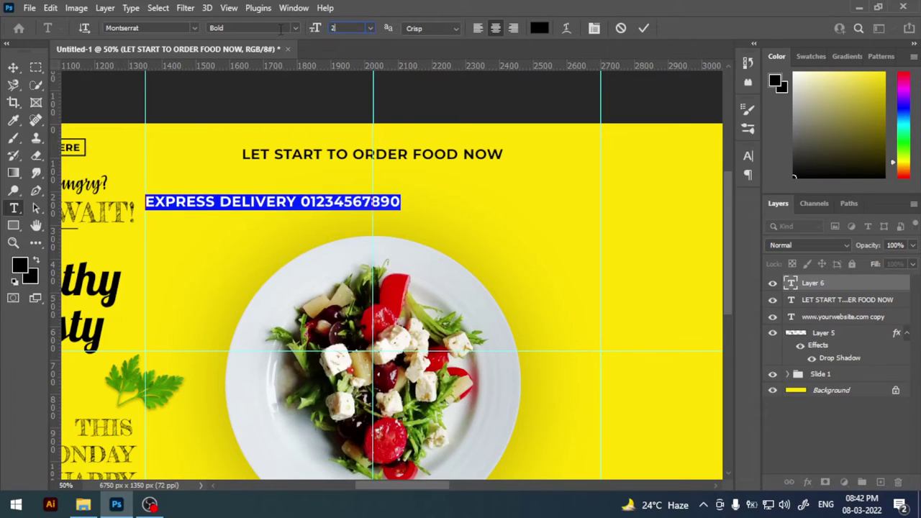
key(Return)
drag(391, 242, 467, 223)
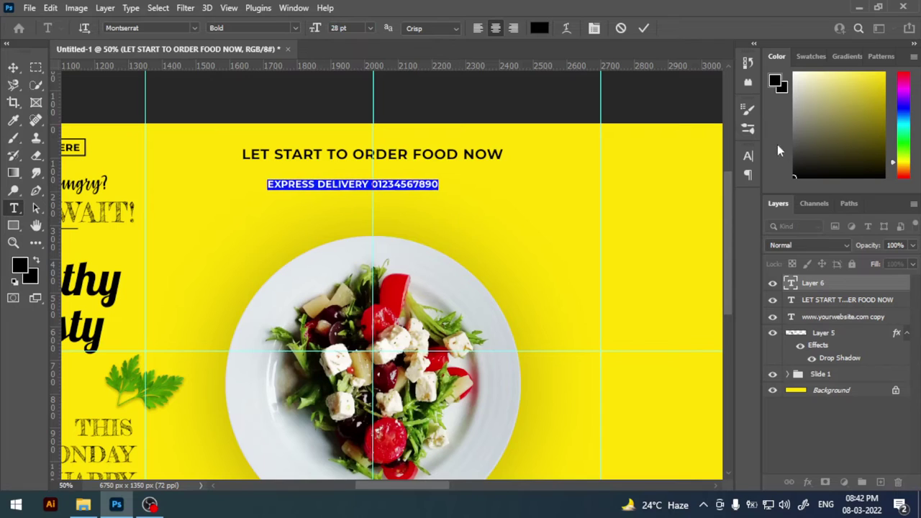
Step: Try letter spacing of 200, then 300, on the delivery line in the Character panel
click(749, 155)
click(724, 207)
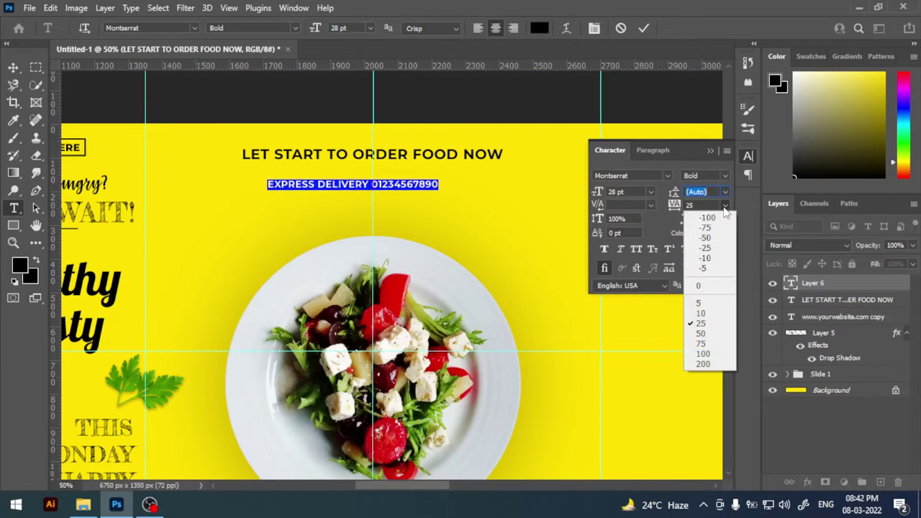
click(702, 363)
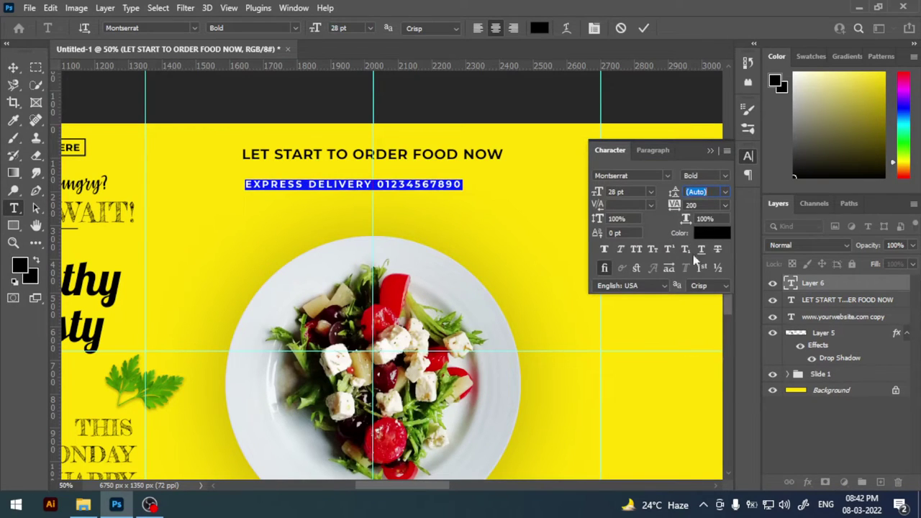
click(695, 205)
text(300)
key(Return)
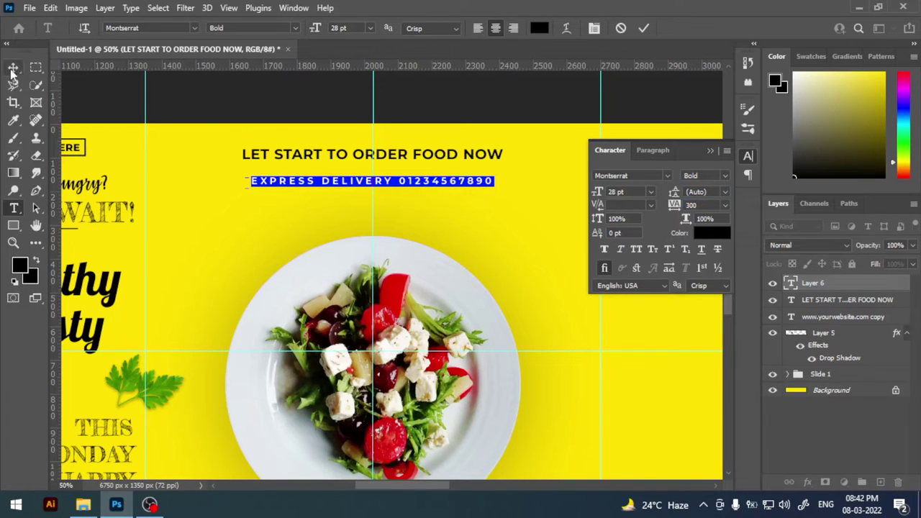
click(12, 68)
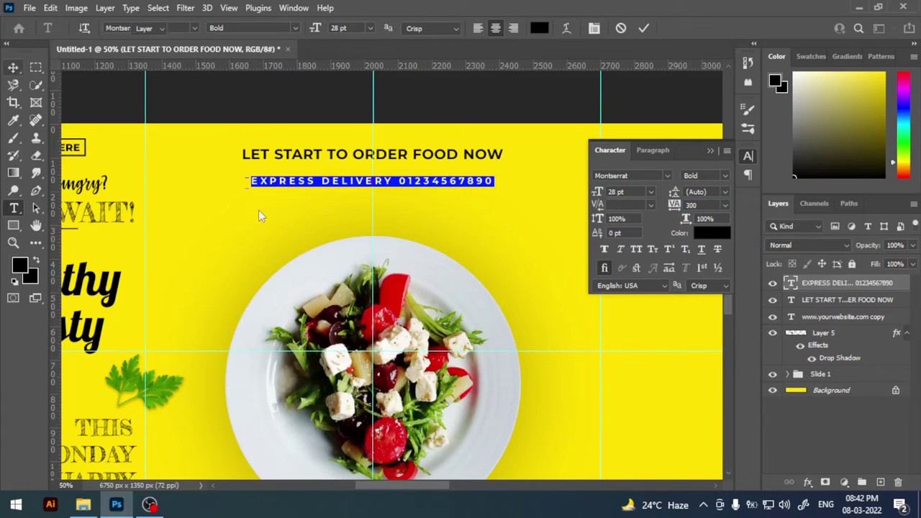
Step: Set the EXPRESS DELIVERY line's letter spacing to 355
double_click(791, 283)
click(695, 205)
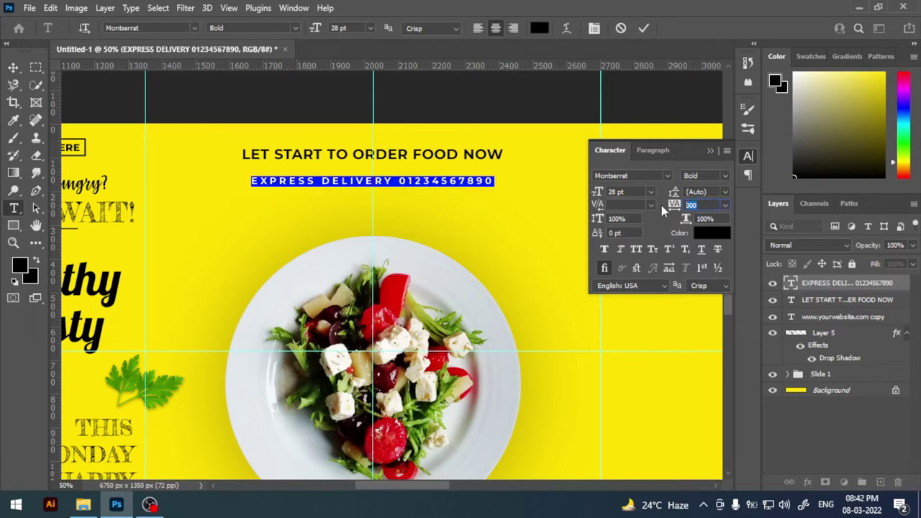
text(350)
key(Return)
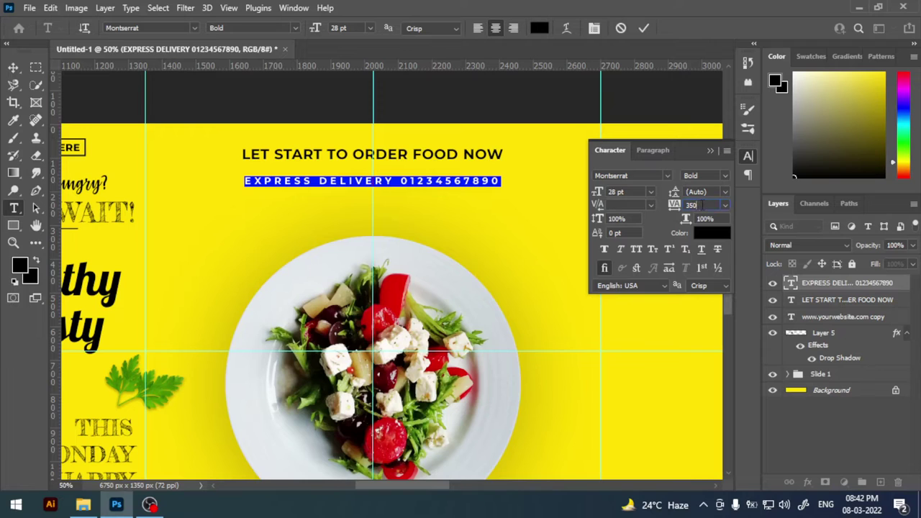
key(BackSpace)
text(5)
key(Return)
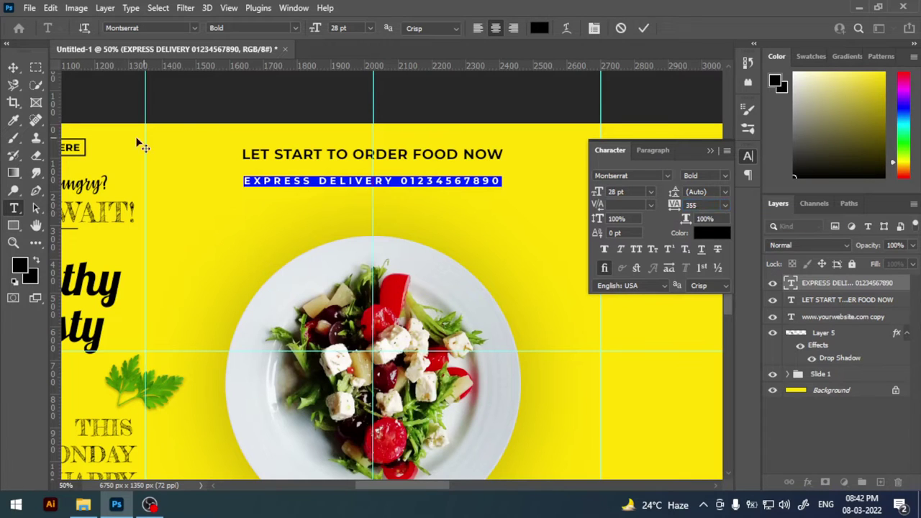
click(16, 70)
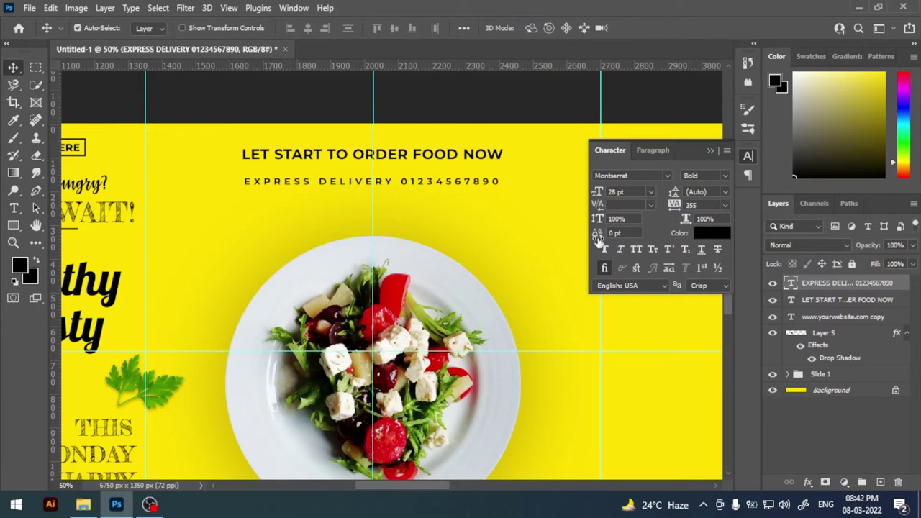
Step: Enlarge the delivery line slightly and close the Character panel
key(ctrl+t)
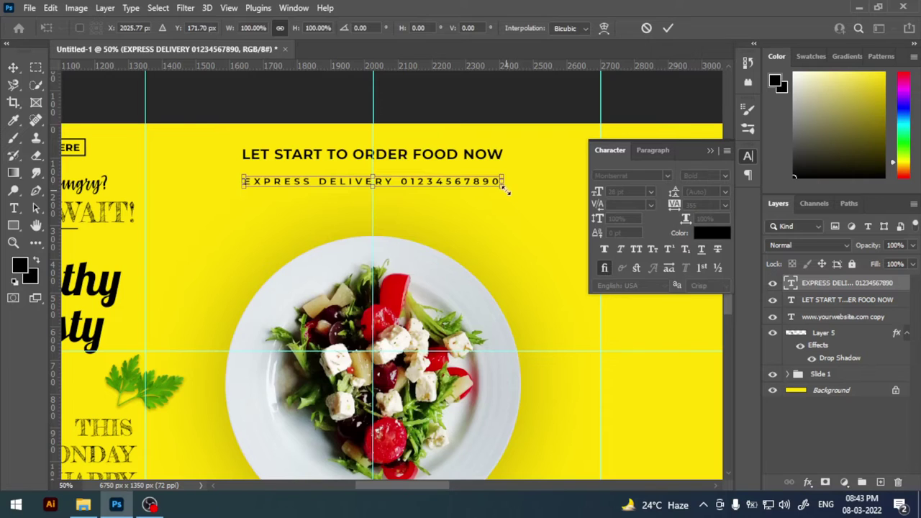
drag(506, 190, 508, 192)
key(Return)
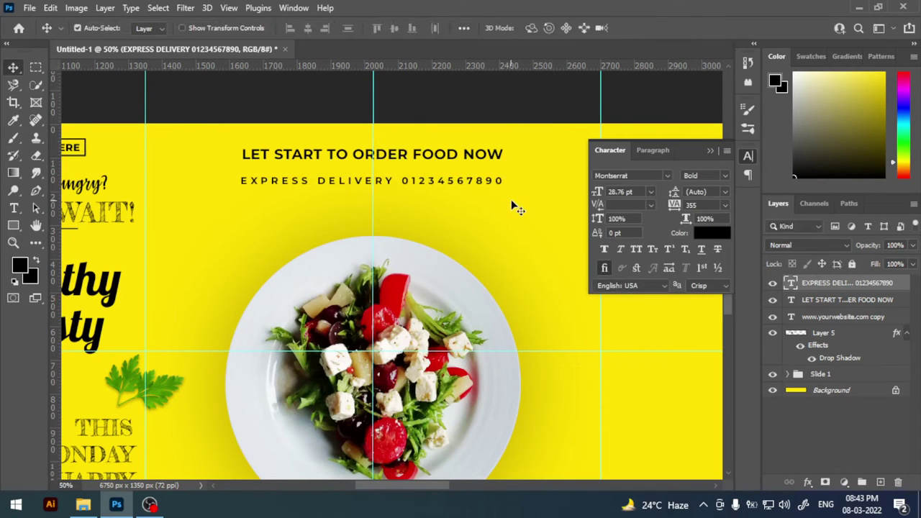
click(748, 158)
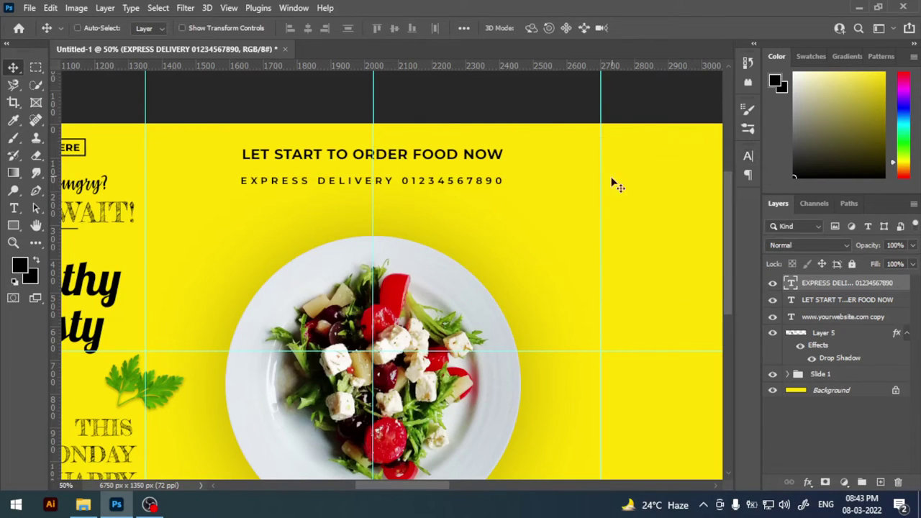
key(ctrl+equal)
Step: Add vertical guides at the headline's left and right ends
scroll(354, 231, up, 1)
mouse_move(55, 232)
mouse_down()
mouse_move(190, 212)
mouse_move(188, 231)
mouse_up()
key(ctrl+equal)
scroll(137, 183, up, 2)
drag(397, 272, 303, 277)
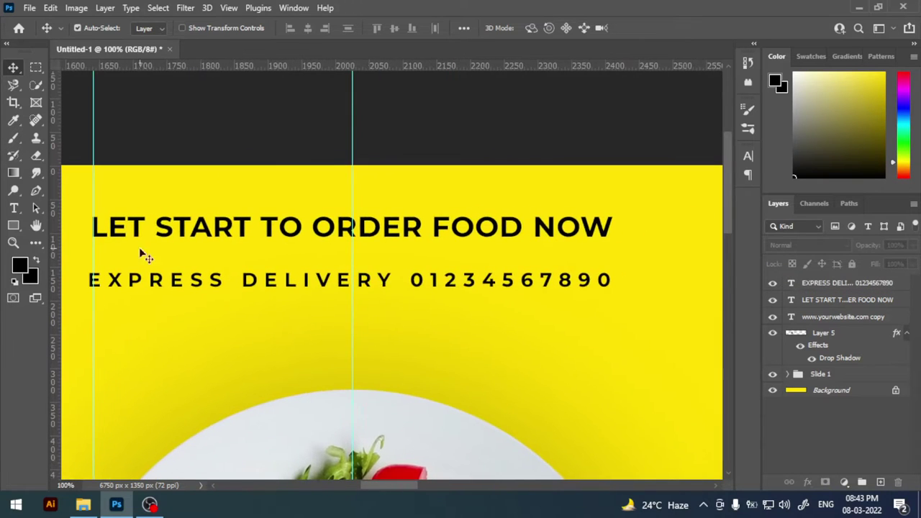
drag(54, 269, 612, 229)
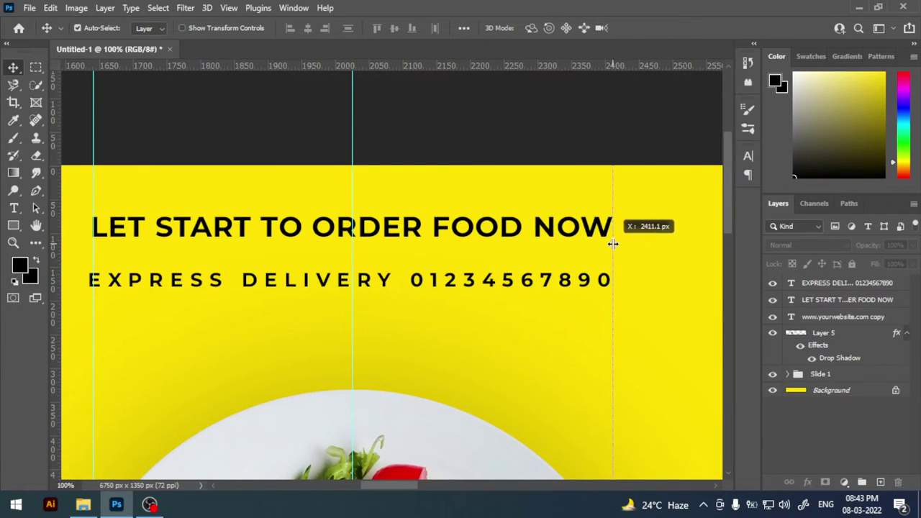
drag(340, 253, 378, 257)
Step: Nudge the delivery line and headline right to line up with the guides
click(385, 286)
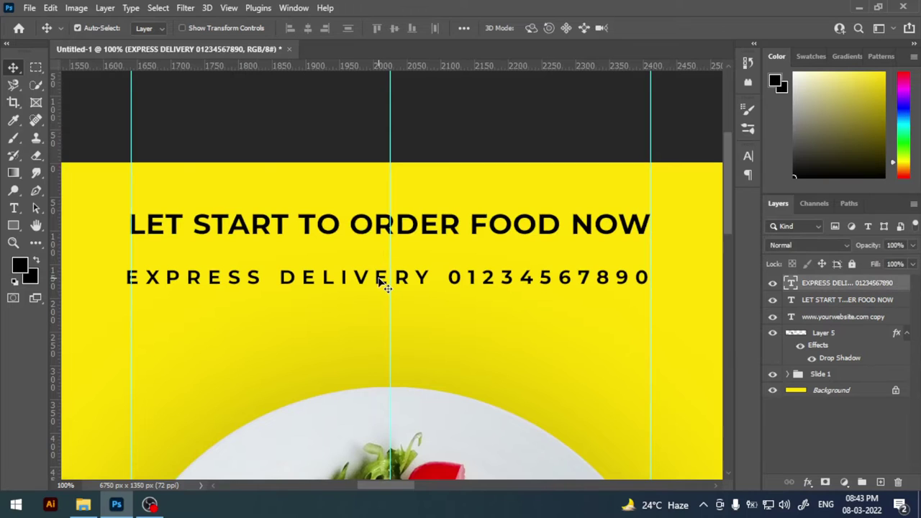
key(Right)
key(Right)
key(Right)
key(Right)
key(Right)
key(Right)
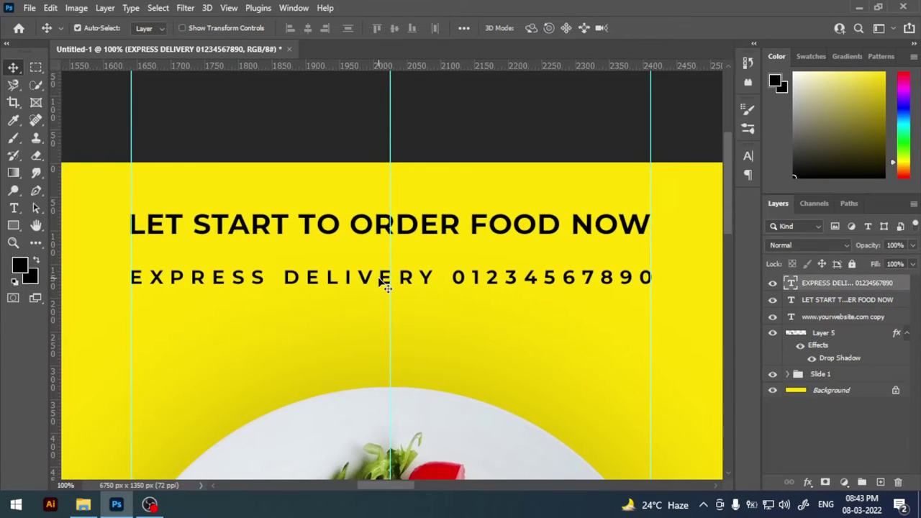
click(421, 237)
key(Right)
key(Right)
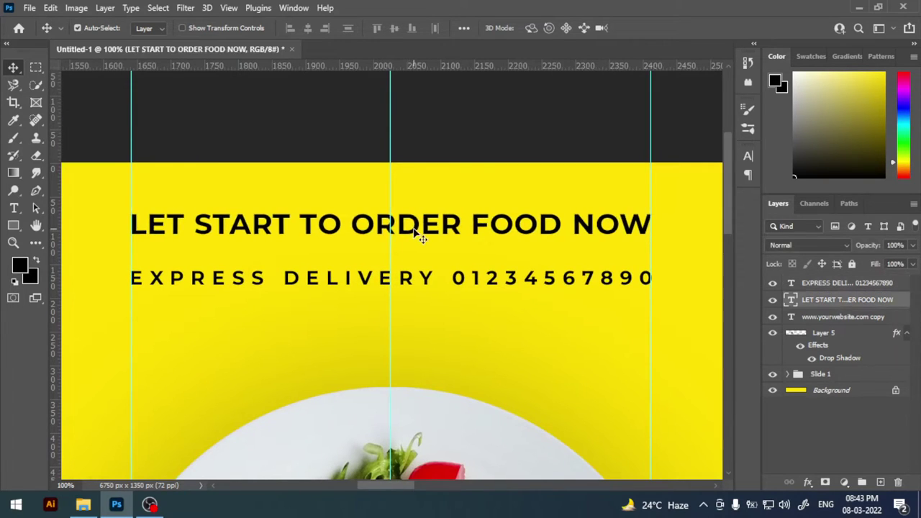
key(Right)
Step: Draw a thin 771 px black bar between the headline and delivery line
click(14, 225)
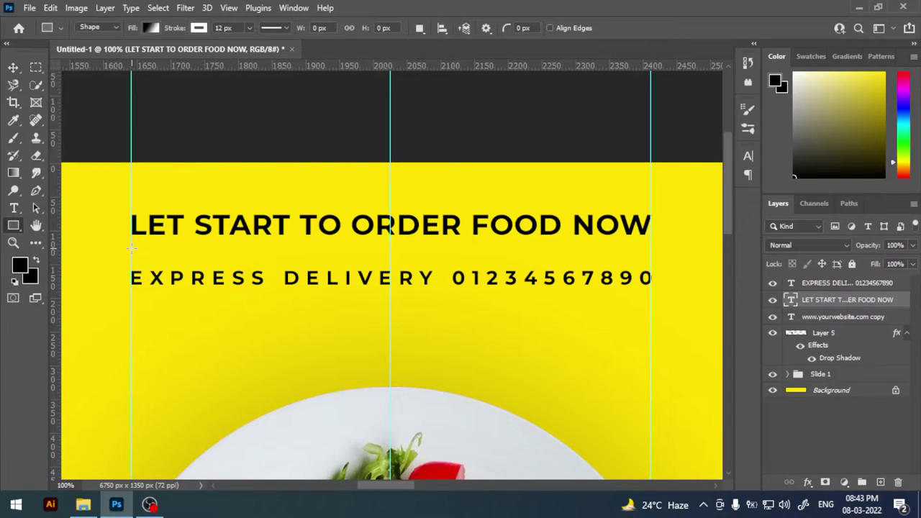
drag(132, 248, 650, 249)
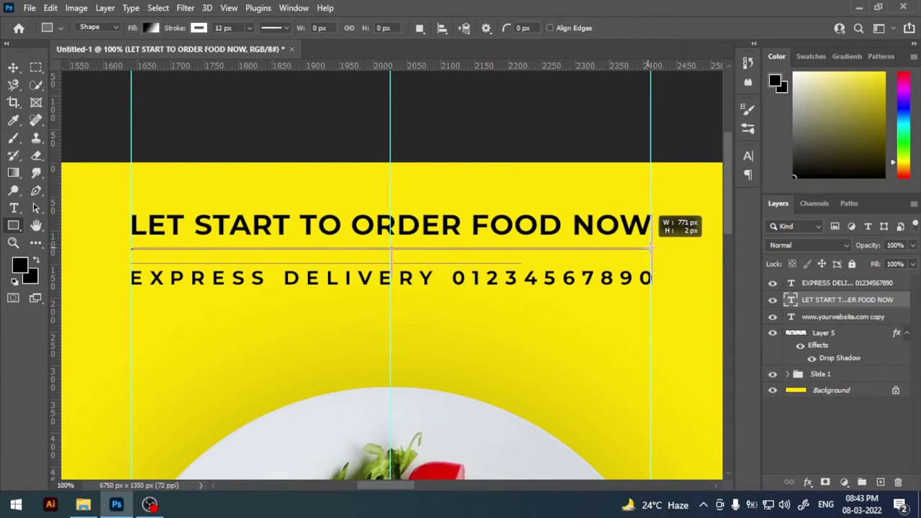
drag(650, 248, 650, 249)
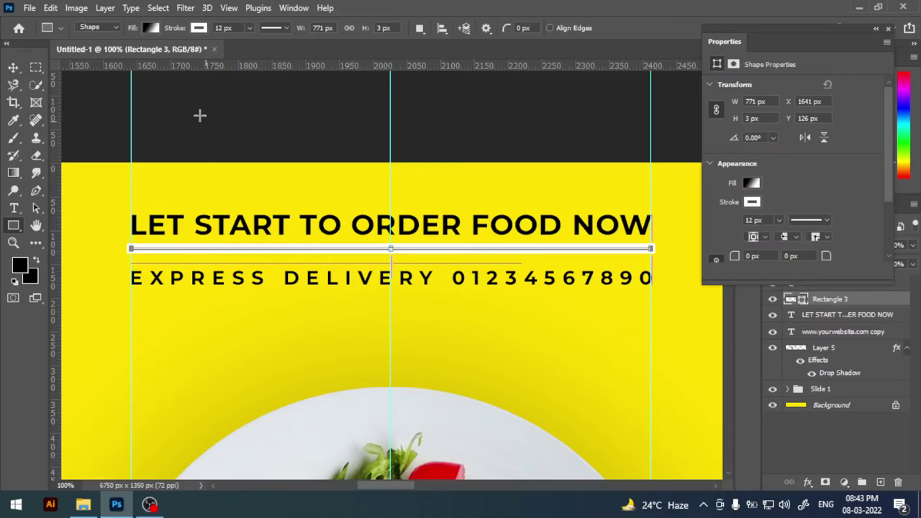
click(198, 27)
click(156, 53)
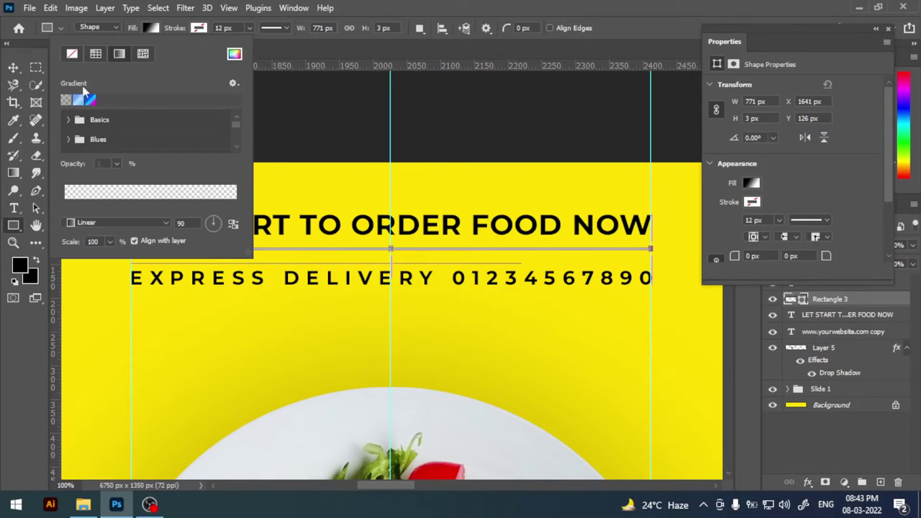
click(96, 54)
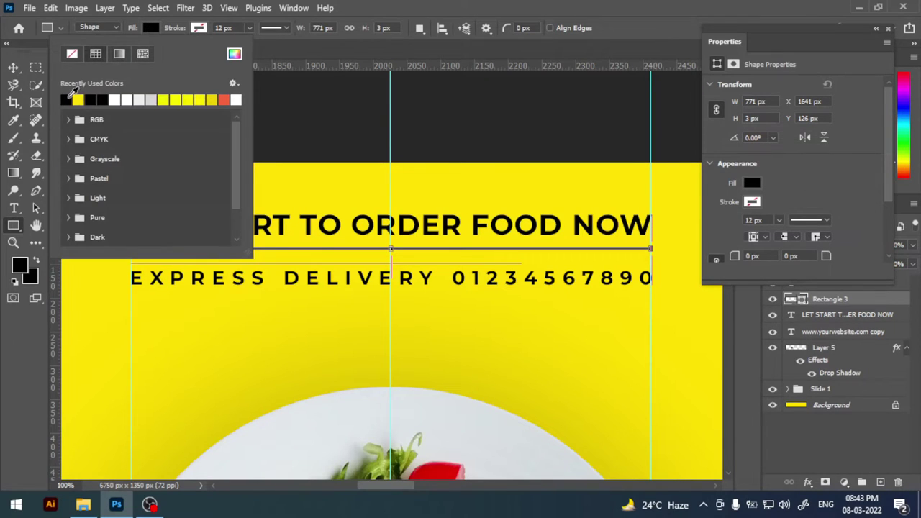
click(12, 68)
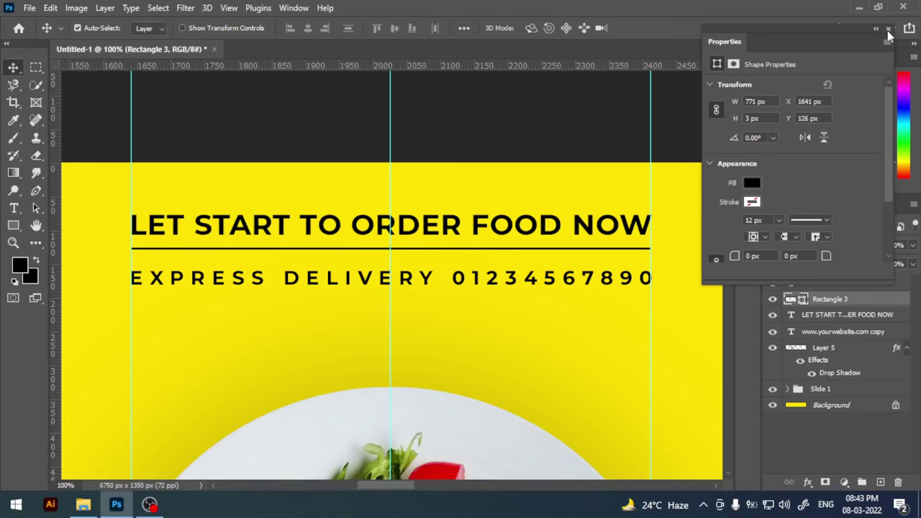
click(889, 30)
key(Down)
key(Down)
key(Down)
key(Down)
key(Down)
key(Down)
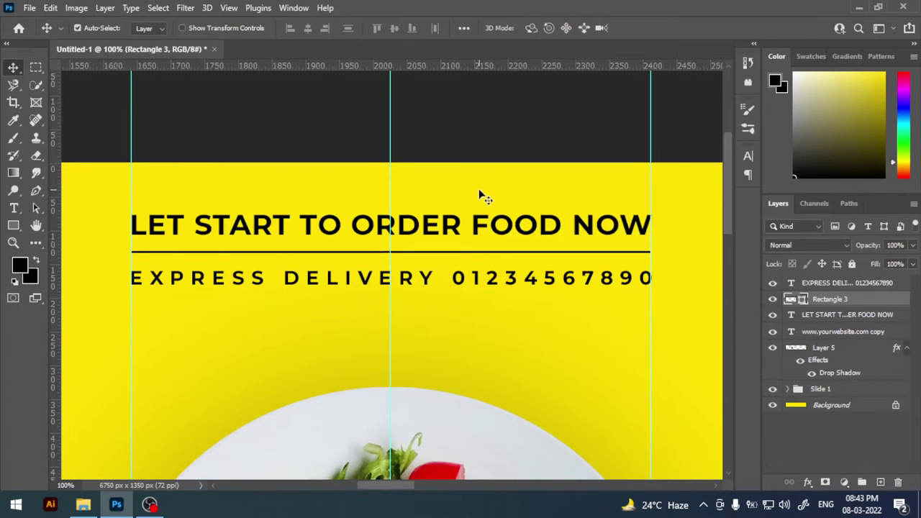
Step: Move the headline, underline and delivery line down together
click(482, 144)
key(ctrl+minus)
key(ctrl+minus)
key(ctrl+minus)
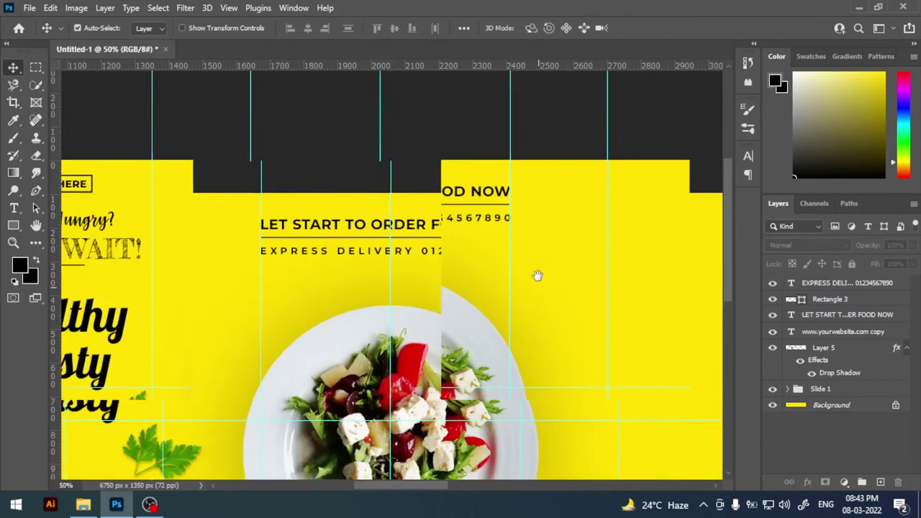
scroll(531, 286, down, 2)
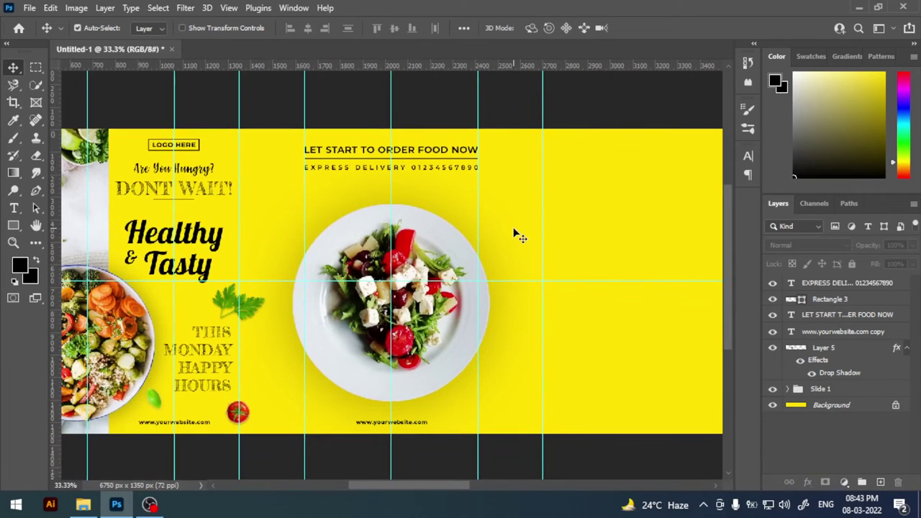
drag(423, 185, 456, 147)
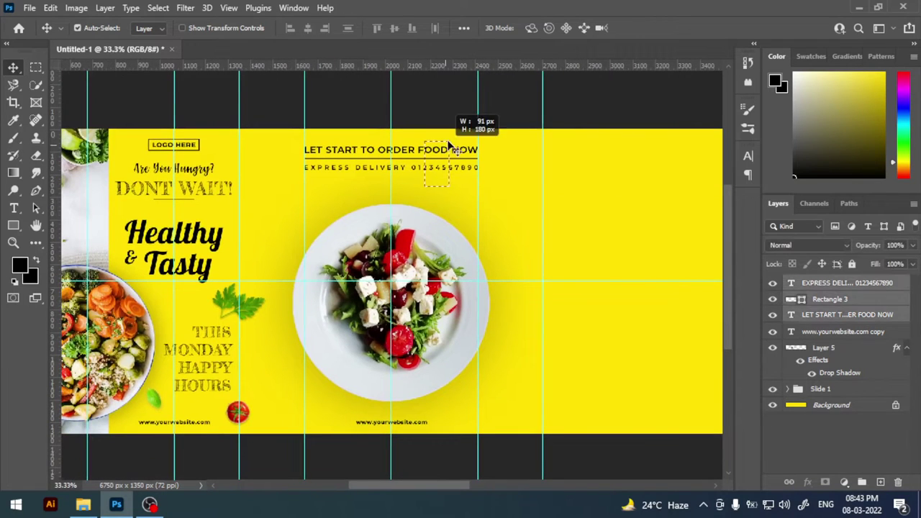
key(shift+Down)
key(shift+Down)
key(shift+Down)
key(Up)
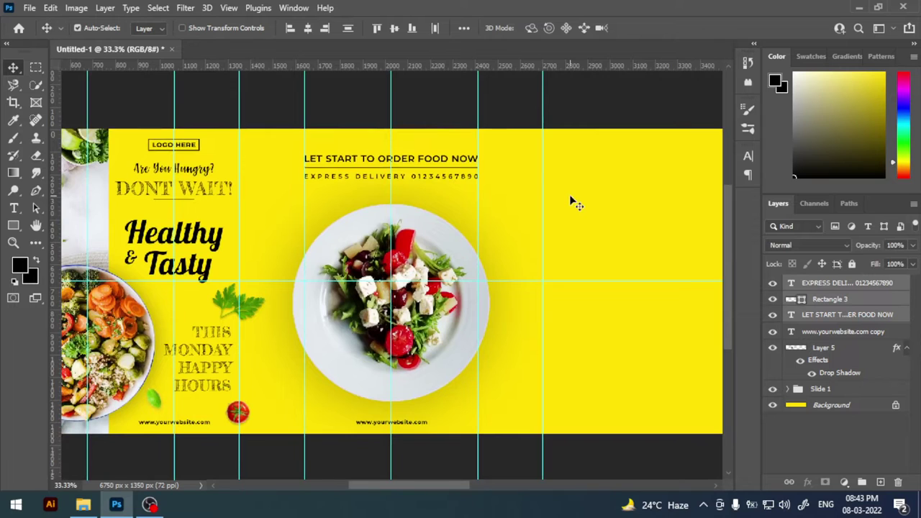
key(Up)
key(Up)
key(Up)
click(581, 247)
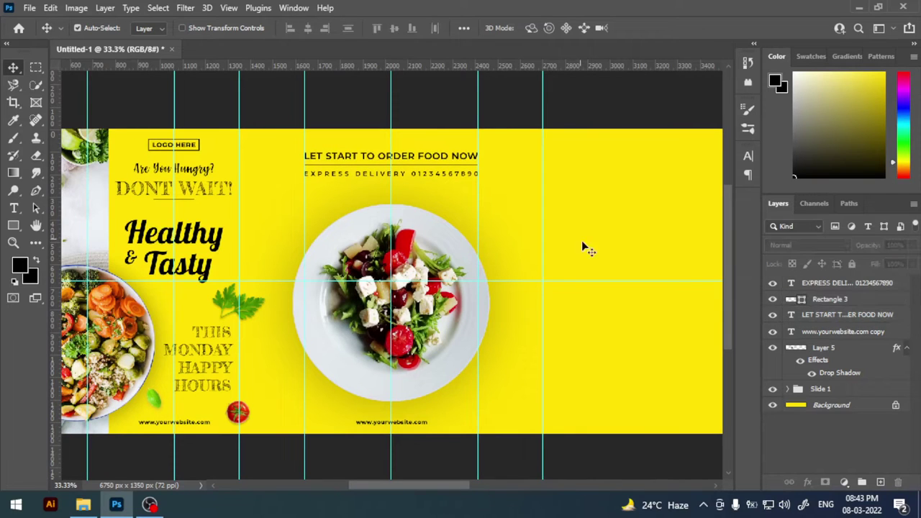
Step: Remove the two vertical guides near the plate
drag(582, 249, 583, 243)
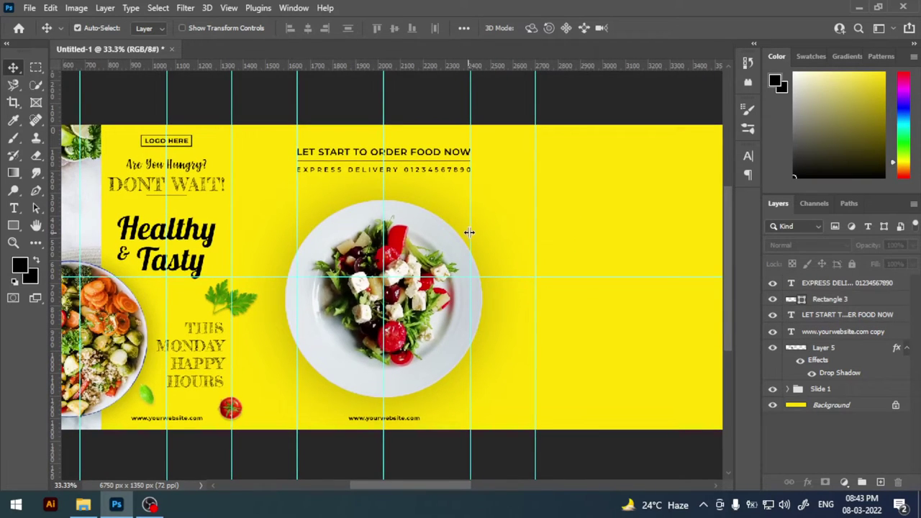
drag(469, 232, 801, 221)
drag(297, 215, 54, 194)
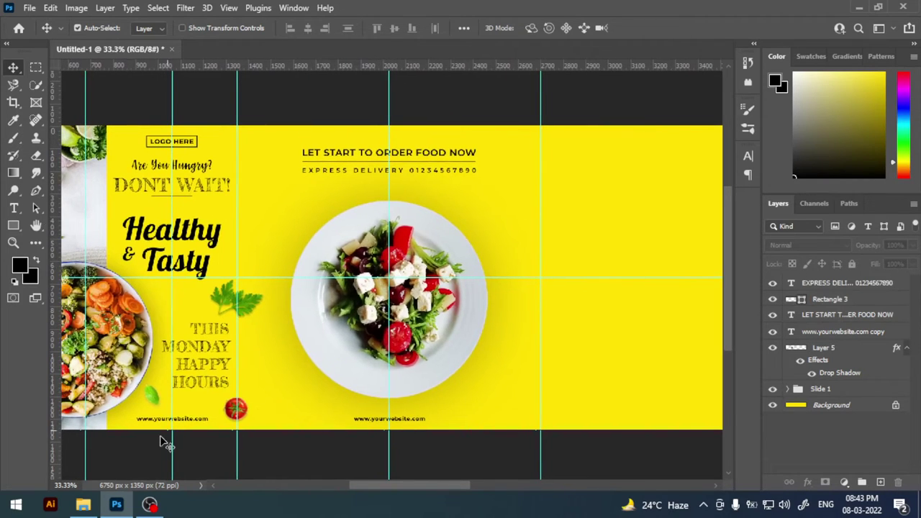
Step: Select the Olive, Oregano Leaf and Tomato Half images and drag them into the banner
click(83, 504)
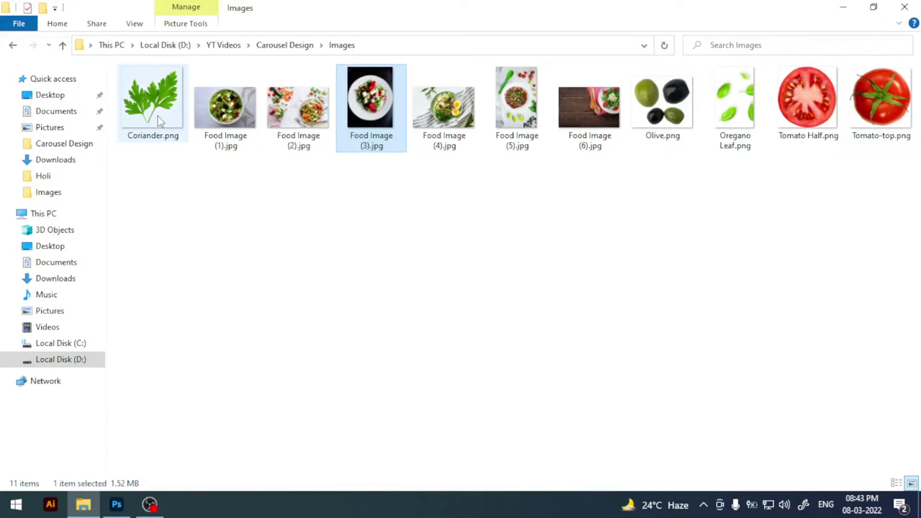
click(805, 120)
ctrl+click(736, 137)
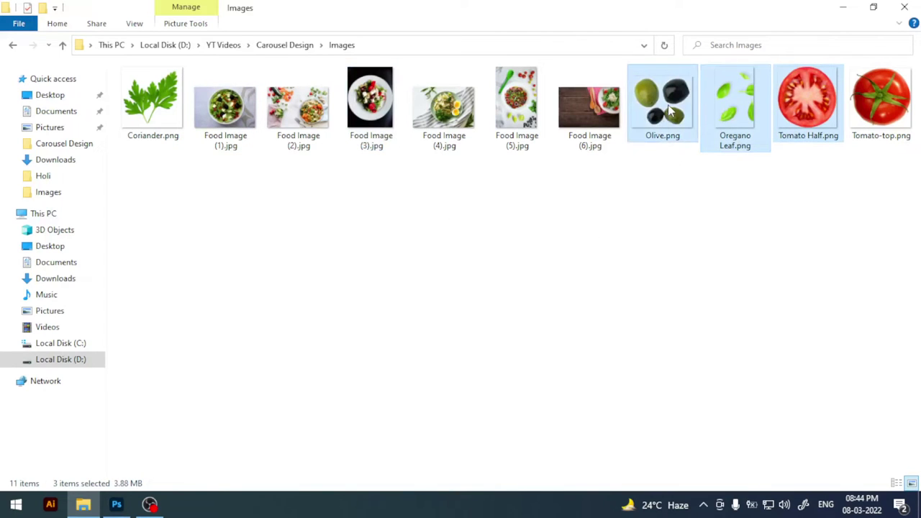
drag(667, 109, 407, 264)
Step: Commit the placed Olive, Oregano Leaf and Tomato Half images
click(668, 30)
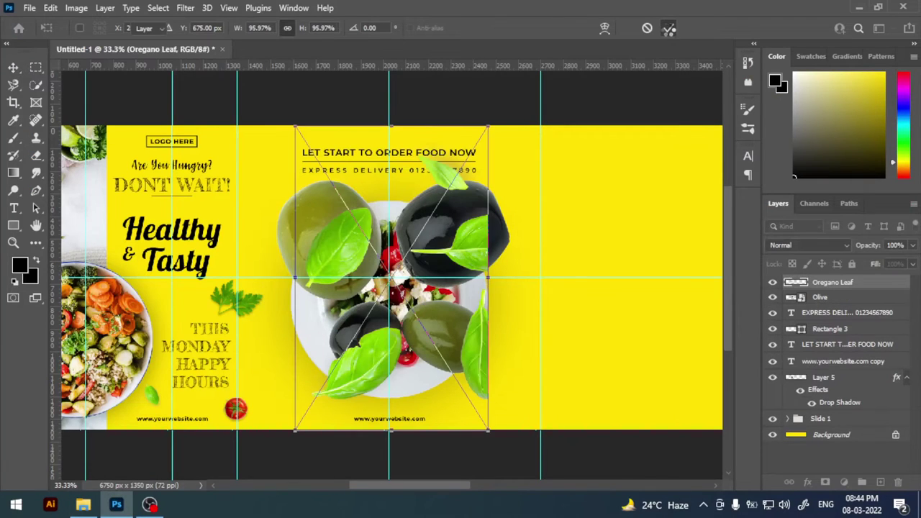
click(667, 30)
click(667, 30)
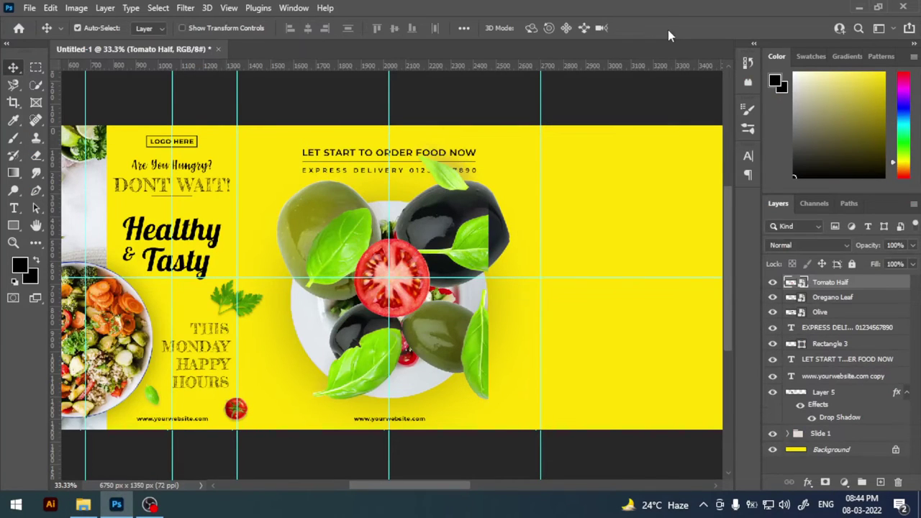
Step: Rasterize the three image layers and move them into the banner's right panel
ctrl+click(822, 314)
ctrl+click(833, 298)
right_click(832, 298)
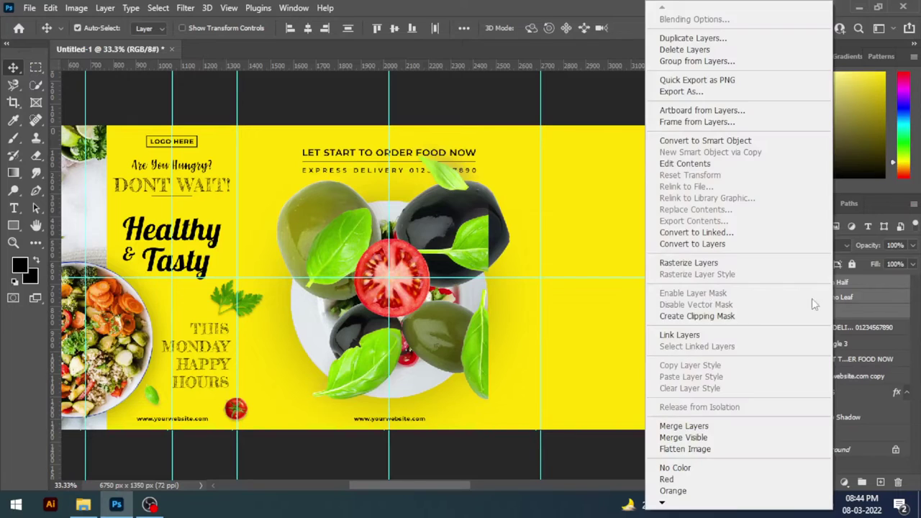
click(701, 263)
mouse_move(390, 264)
mouse_down()
mouse_move(657, 264)
mouse_move(489, 210)
mouse_up()
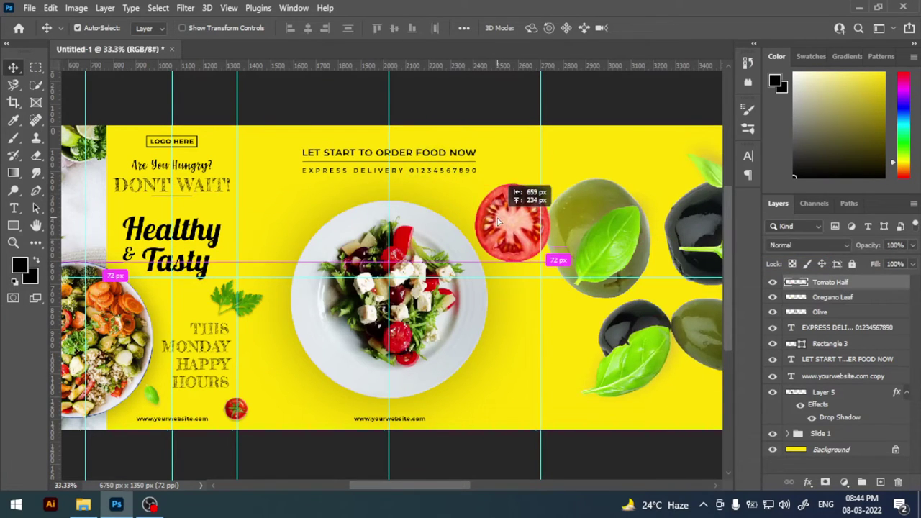
Step: Shrink the Tomato Half to under half its size
key(ctrl+t)
drag(551, 186, 537, 209)
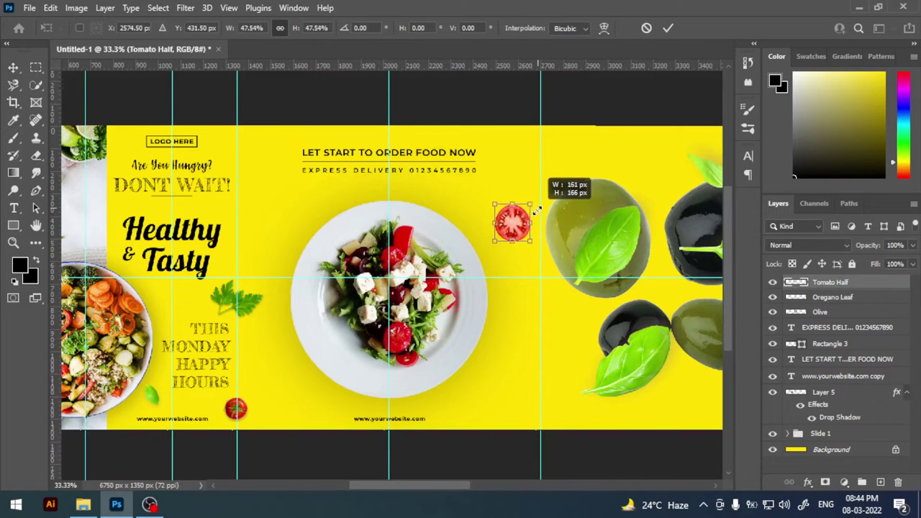
key(Return)
Step: Move the tomato to the plate's upper right and scale it to about 82%
scroll(526, 226, up, 2)
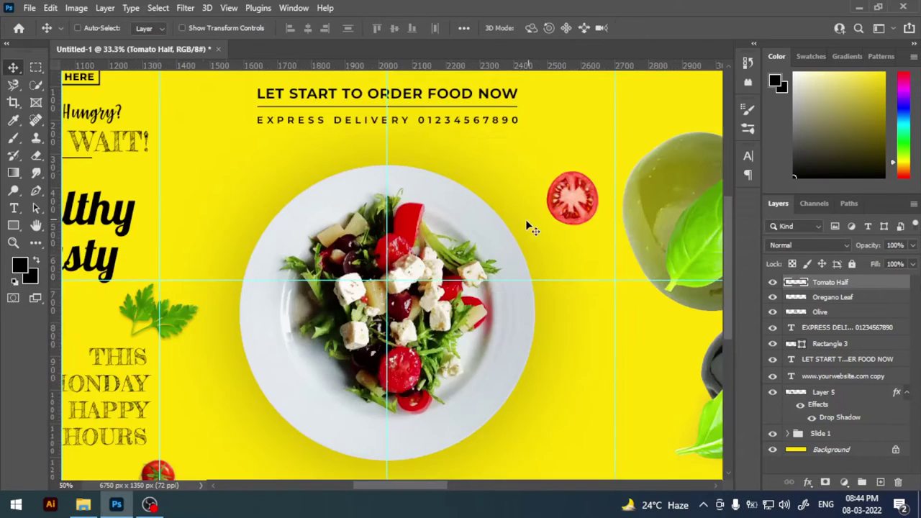
scroll(586, 180, up, 1)
scroll(508, 266, up, 1)
scroll(508, 266, down, 1)
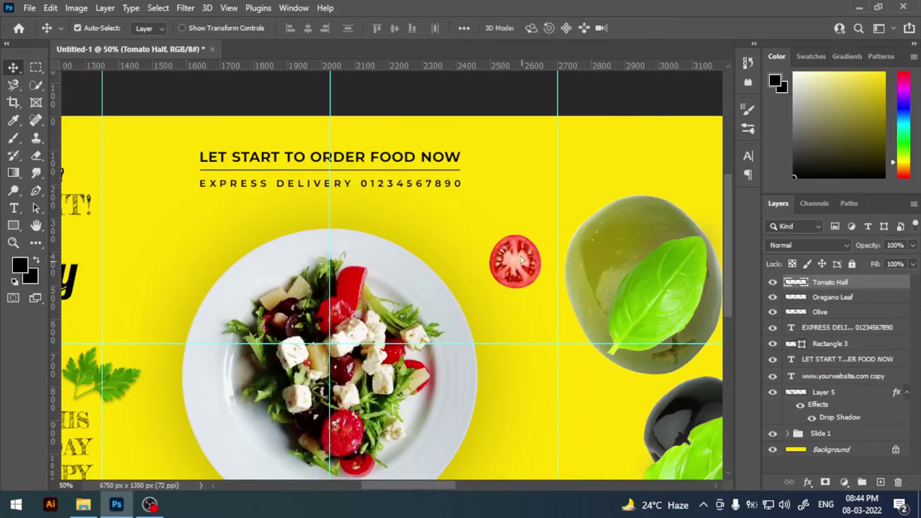
mouse_move(508, 266)
mouse_down()
mouse_move(506, 240)
mouse_move(528, 221)
mouse_up()
key(ctrl+t)
key(Return)
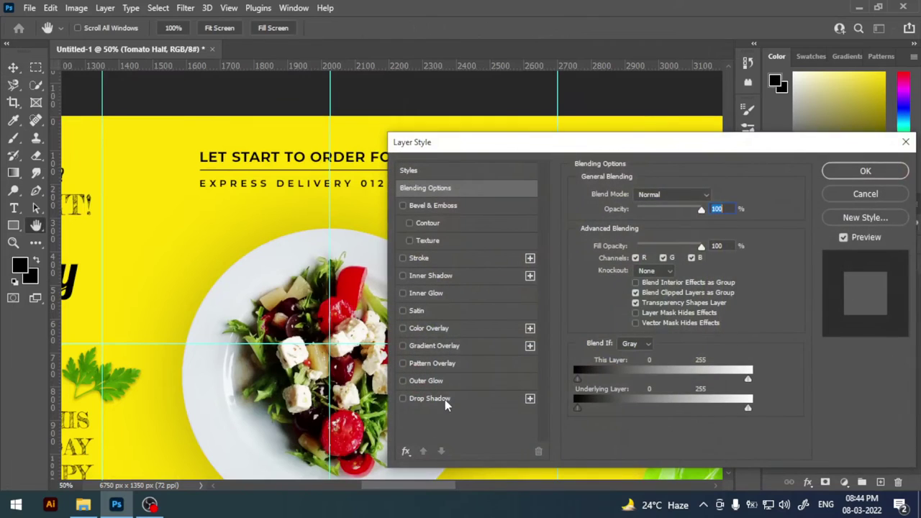
Step: Add a Tomato Half drop shadow: 23% opacity, 11 px distance, 0% spread, 18 px size
click(445, 398)
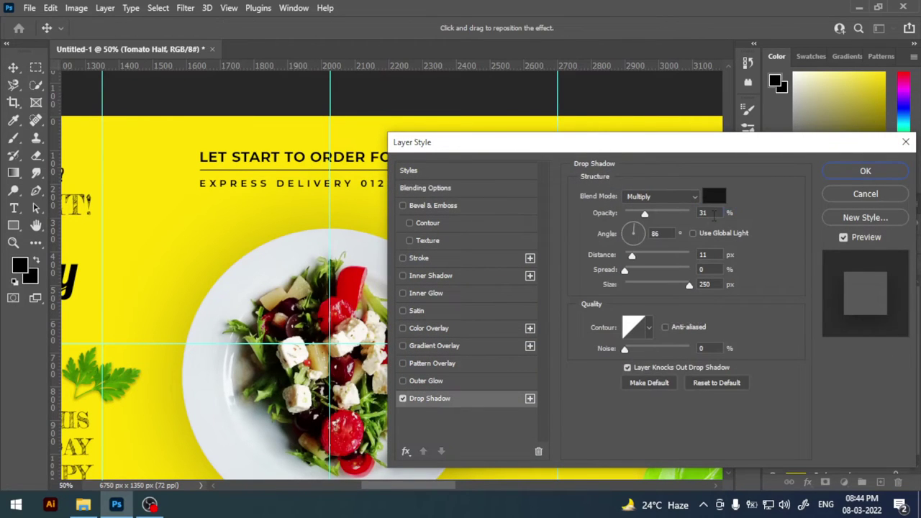
scroll(707, 213, down, 8)
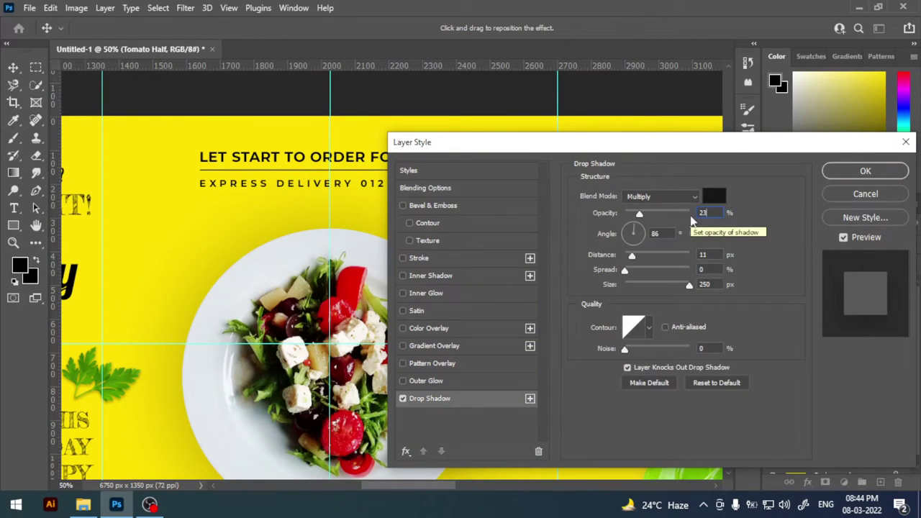
click(712, 256)
text(18)
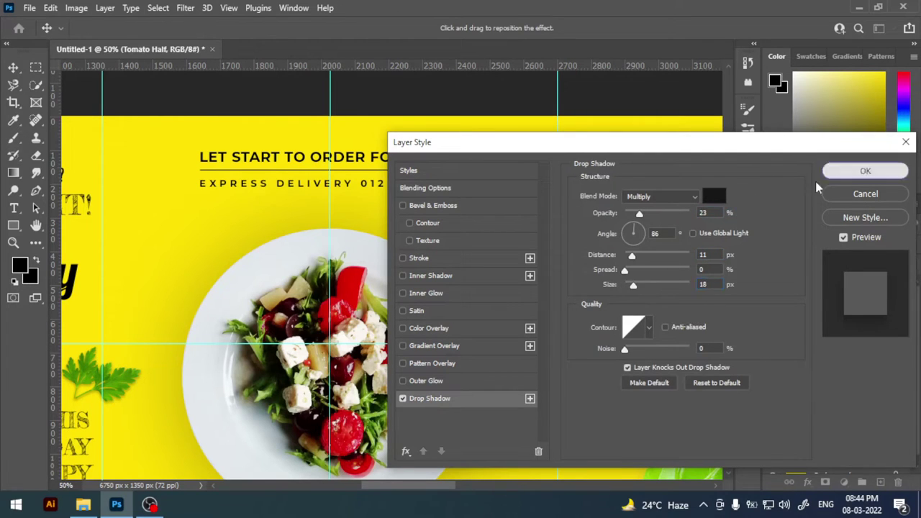
click(865, 170)
Step: Rearrange the olives near the tomato, placing the green olive over the dark one
drag(608, 229, 498, 233)
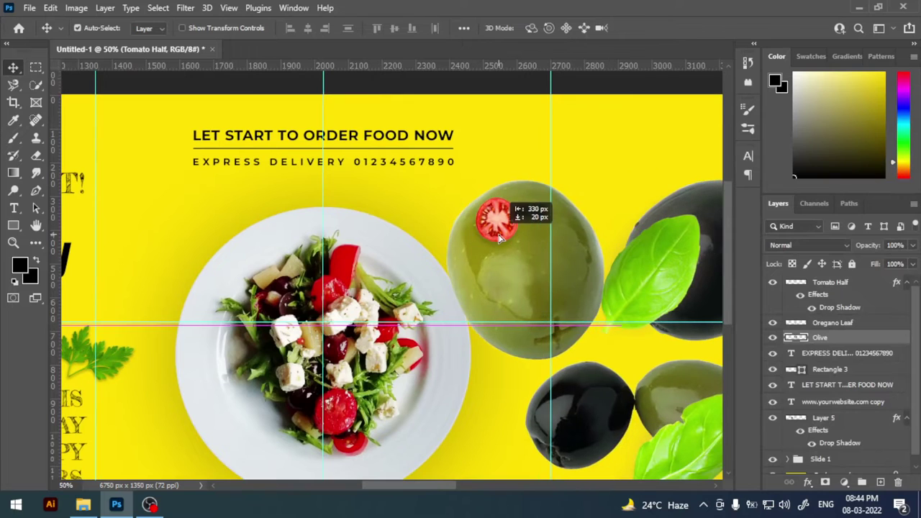
key(ctrl+minus)
drag(561, 293, 627, 254)
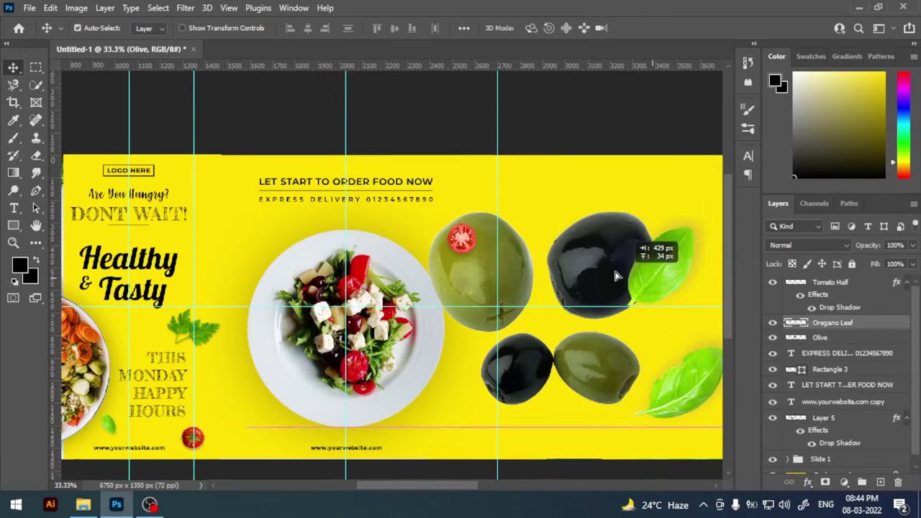
key(ctrl+plus)
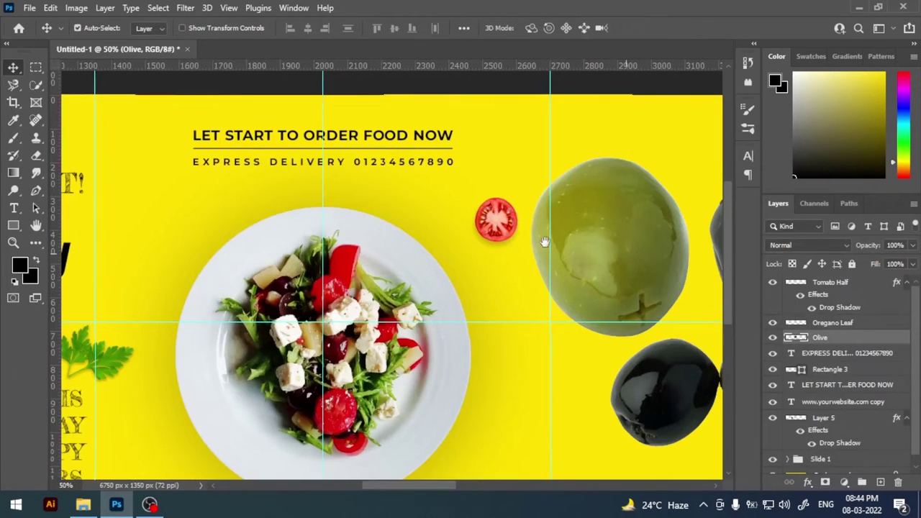
key(ctrl+plus)
drag(406, 220, 331, 230)
key(ctrl+minus)
Step: Erase the black olive with an enlarged Eraser brush and move the green olive beside the plate
click(36, 155)
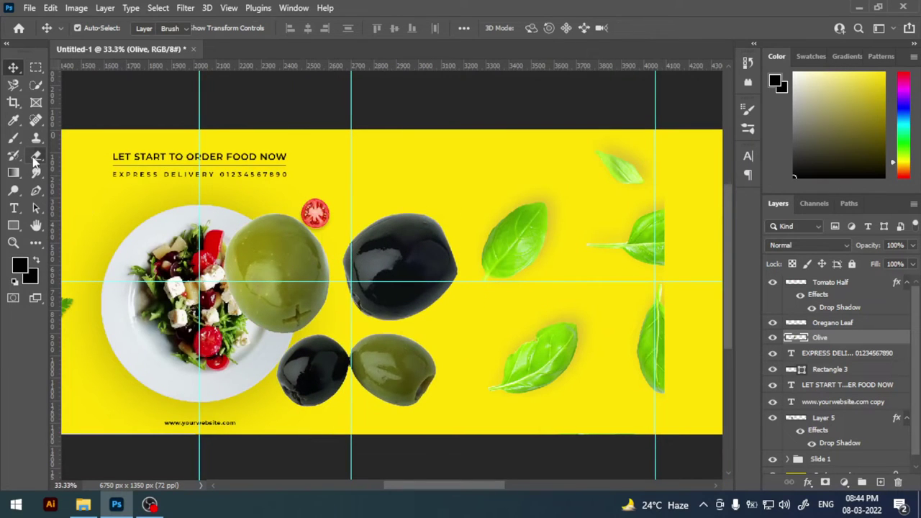
click(97, 28)
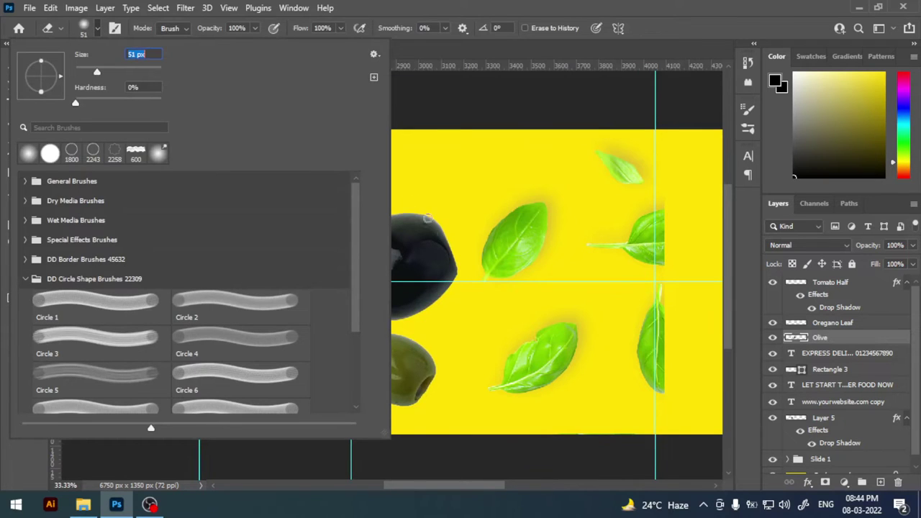
drag(110, 74, 157, 71)
click(411, 247)
mouse_move(414, 249)
mouse_down()
mouse_move(437, 270)
mouse_move(385, 237)
mouse_move(371, 252)
mouse_move(438, 304)
mouse_move(345, 367)
mouse_move(305, 367)
mouse_move(438, 379)
mouse_up()
right_click(437, 270)
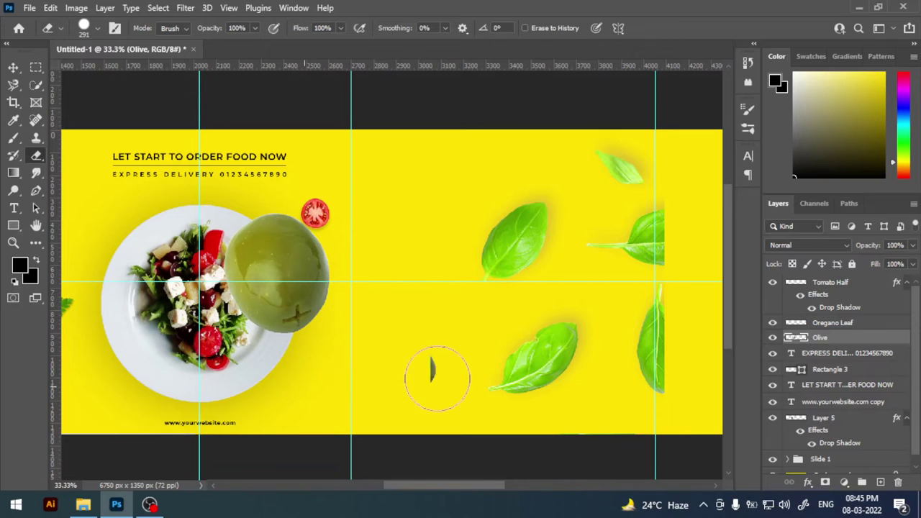
key(v)
drag(277, 273, 297, 274)
Step: Reposition the green olive onto the centre of the salad plate
scroll(483, 257, left, 5)
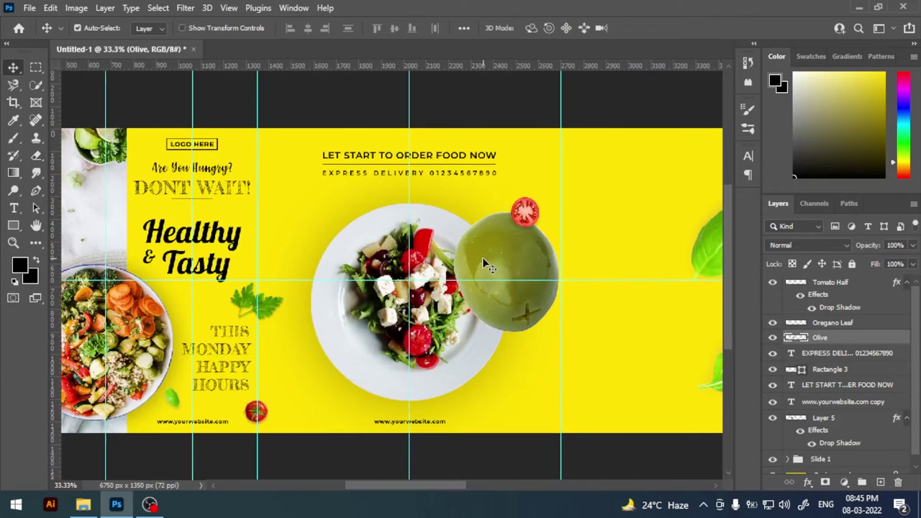
key(ctrl+t)
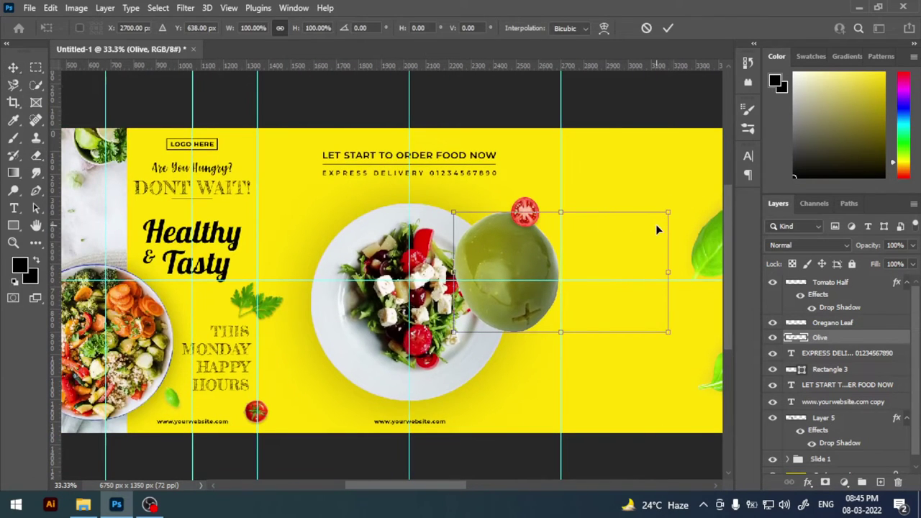
key(Return)
mouse_move(524, 269)
mouse_down()
mouse_move(483, 339)
mouse_move(521, 343)
mouse_up()
key(e)
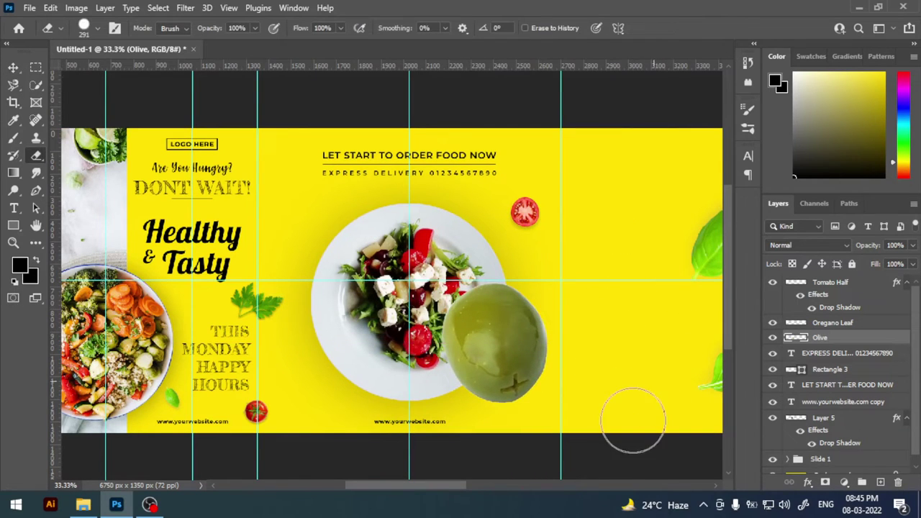
key(v)
drag(479, 331, 475, 271)
Step: Shrink and tilt the olive above-left of the plate and give it a drop shadow
key(ctrl+t)
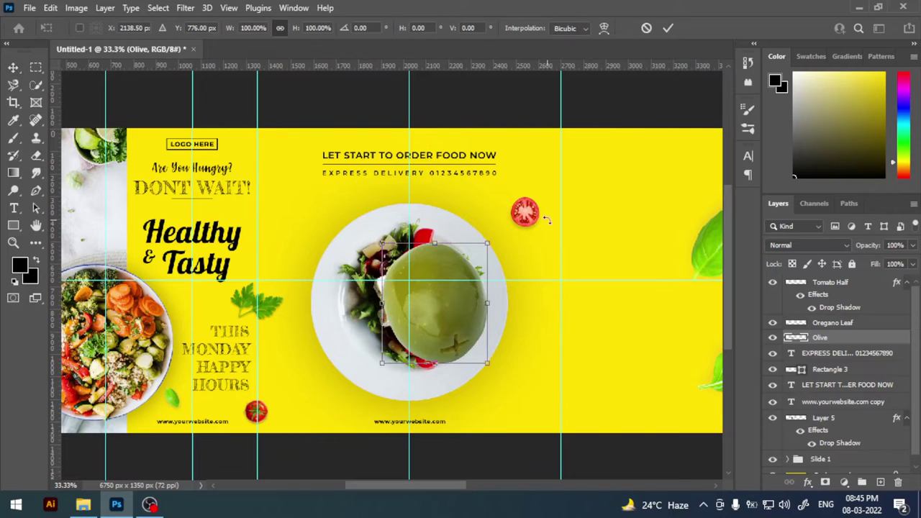
mouse_move(492, 238)
mouse_down()
mouse_move(468, 258)
mouse_move(310, 229)
mouse_up()
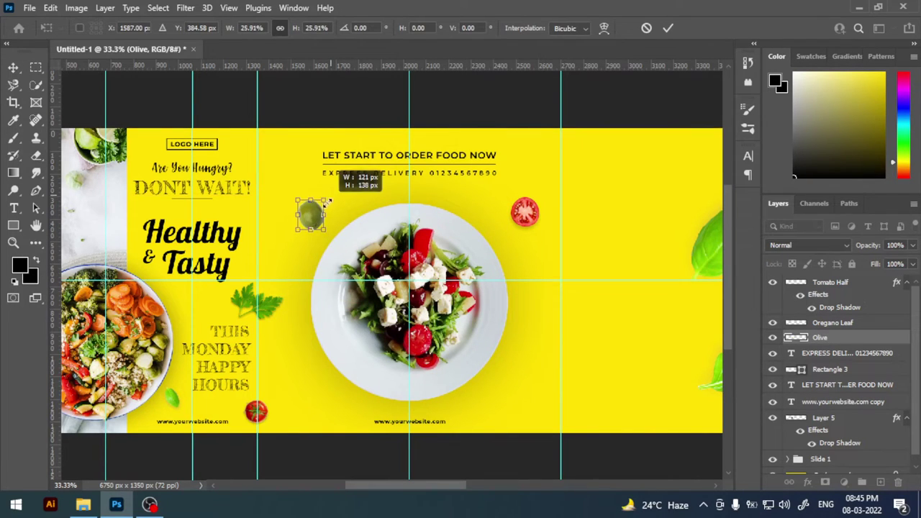
drag(330, 194, 322, 205)
drag(332, 237, 339, 246)
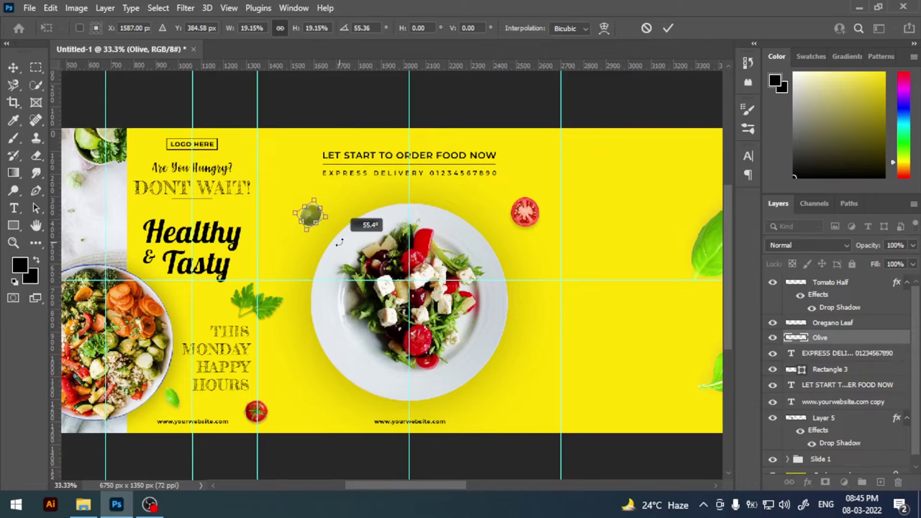
key(Return)
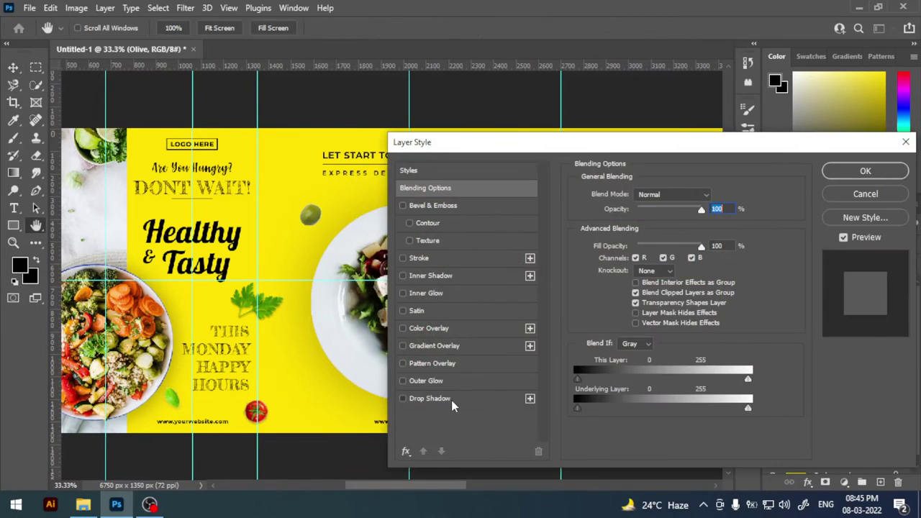
click(451, 400)
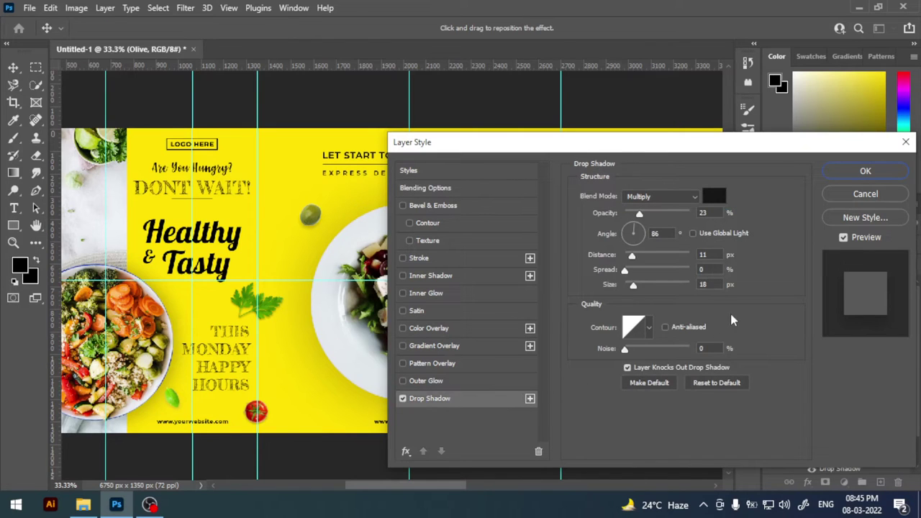
click(860, 172)
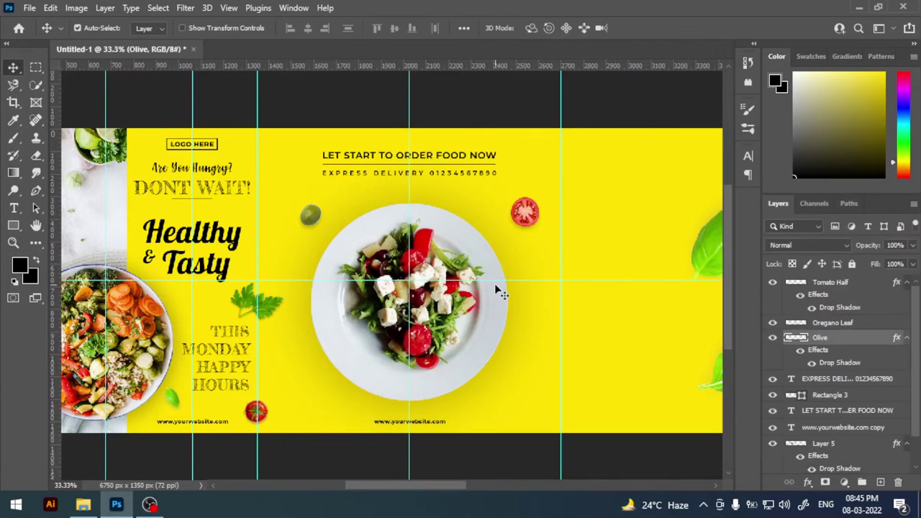
Step: Copy the top-right basil leaf to a new layer, move it beside the plate, and halve it
drag(503, 323, 410, 324)
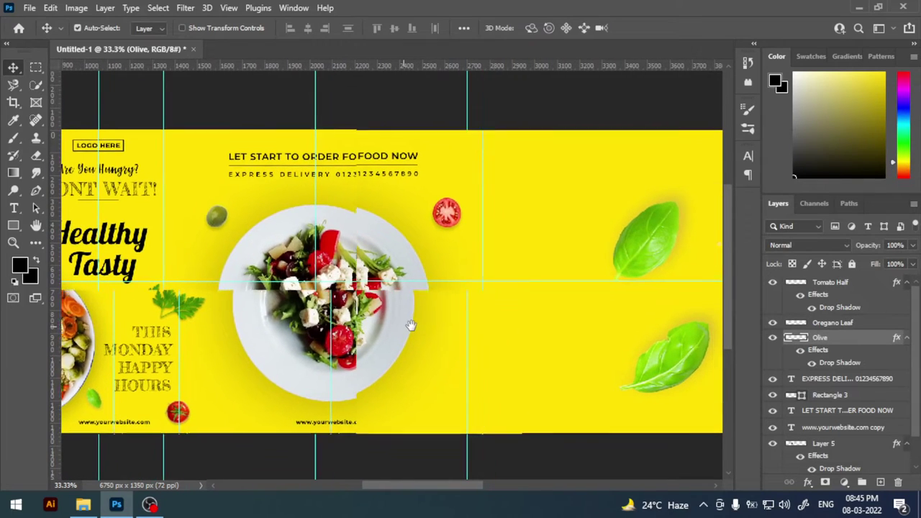
mouse_move(674, 359)
mouse_down()
mouse_move(462, 349)
mouse_move(515, 351)
mouse_up()
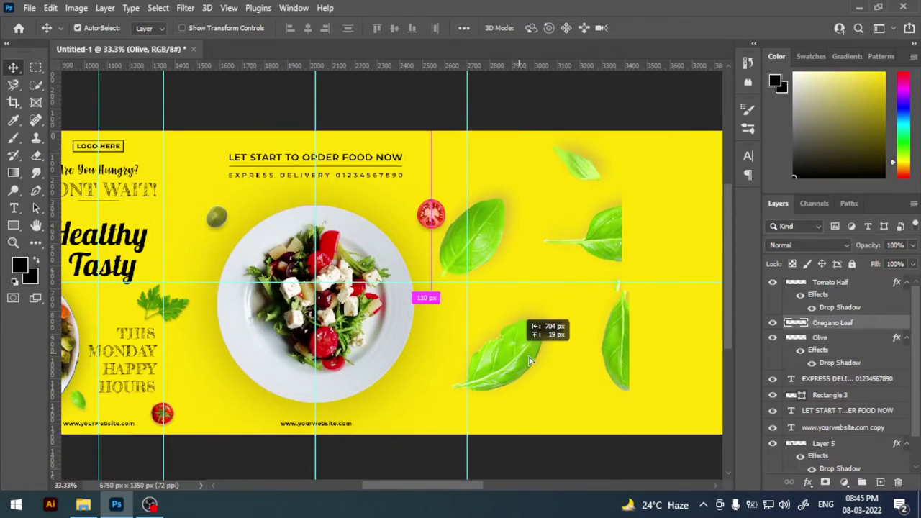
drag(516, 355, 533, 366)
click(36, 68)
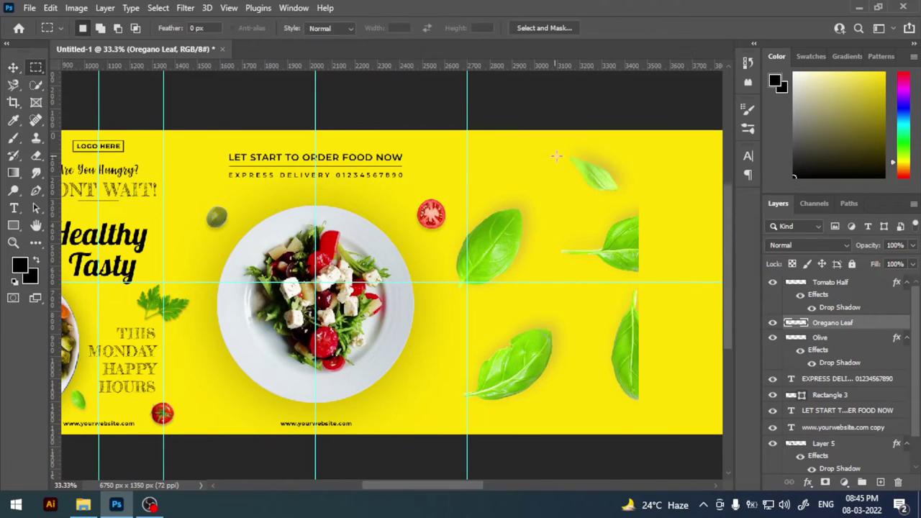
drag(553, 138, 629, 201)
key(ctrl+j)
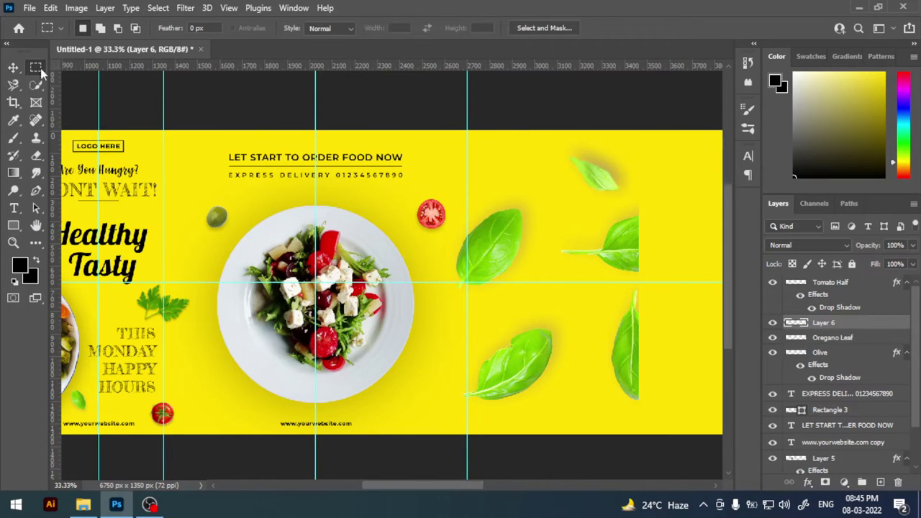
key(v)
mouse_move(595, 189)
mouse_down()
mouse_move(393, 389)
mouse_move(401, 406)
mouse_up()
key(ctrl+t)
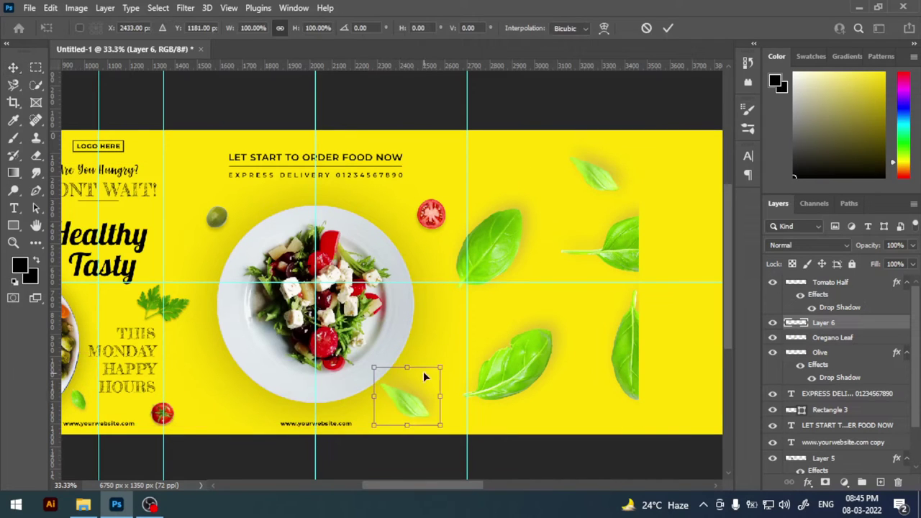
mouse_move(458, 353)
mouse_down()
mouse_move(426, 382)
mouse_move(434, 365)
mouse_move(225, 398)
mouse_move(242, 367)
mouse_move(219, 385)
mouse_up()
key(Return)
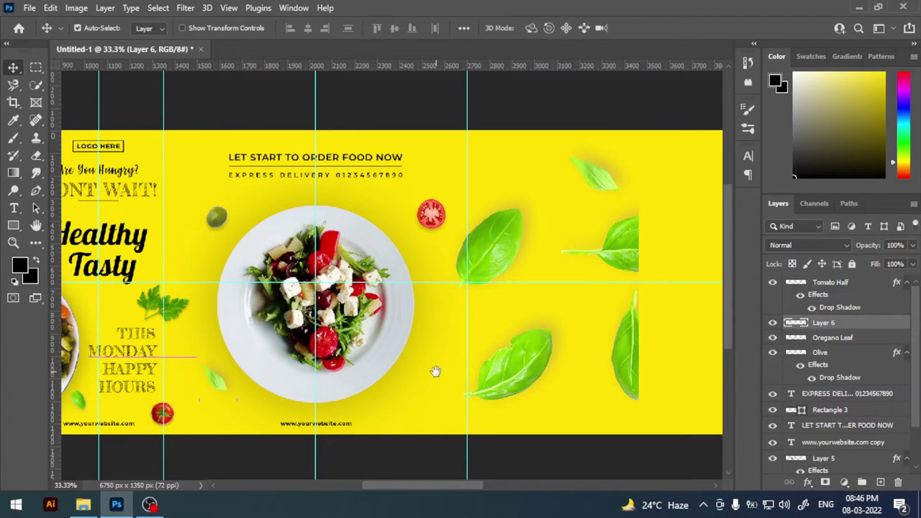
drag(508, 379, 511, 372)
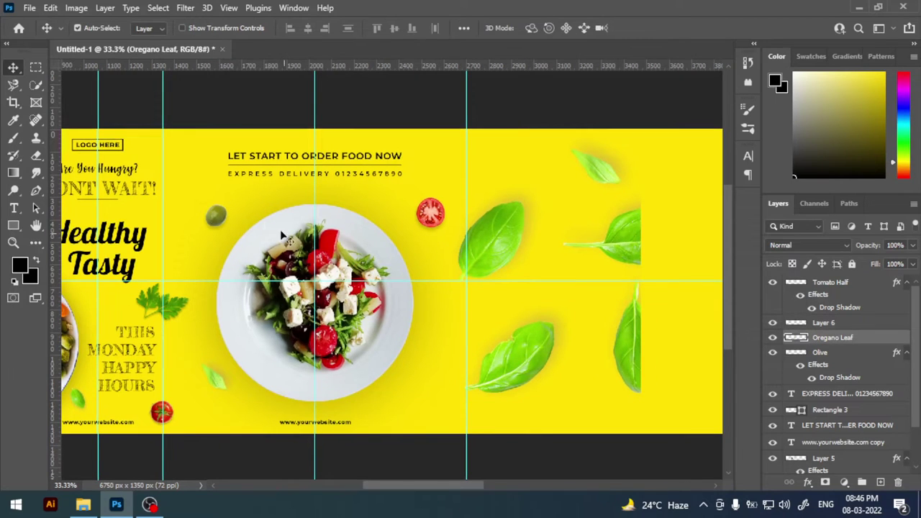
Step: Copy the lower basil leaf to its own layer and delete the original Oregano Leaf layer
click(36, 68)
drag(451, 306, 580, 415)
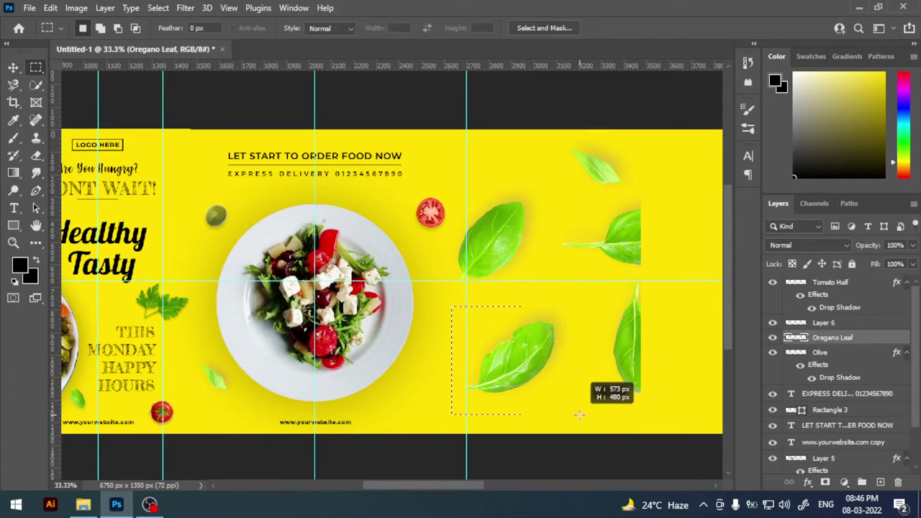
key(ctrl+j)
click(13, 68)
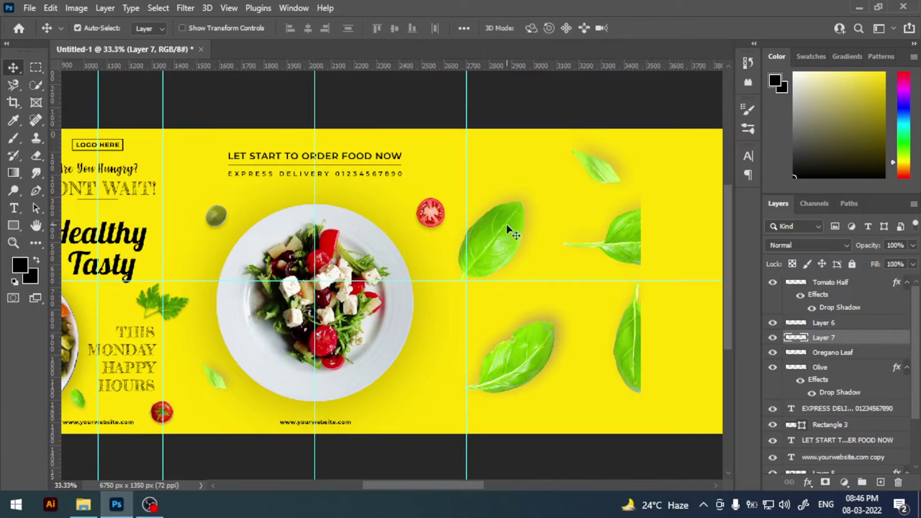
drag(506, 223, 535, 209)
drag(834, 352, 901, 484)
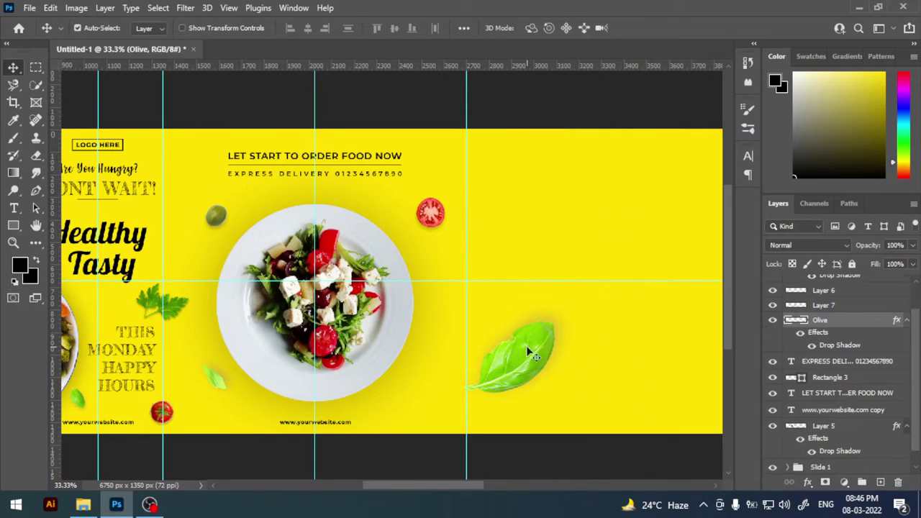
Step: Scale the copied lower leaf to 93%, nudge it left, and tilt it
click(494, 361)
key(ctrl+t)
mouse_move(538, 323)
mouse_down()
mouse_move(515, 352)
mouse_move(421, 371)
mouse_move(467, 342)
mouse_move(485, 369)
mouse_up()
key(Return)
key(Left)
key(Left)
key(Left)
key(ctrl+t)
key(Return)
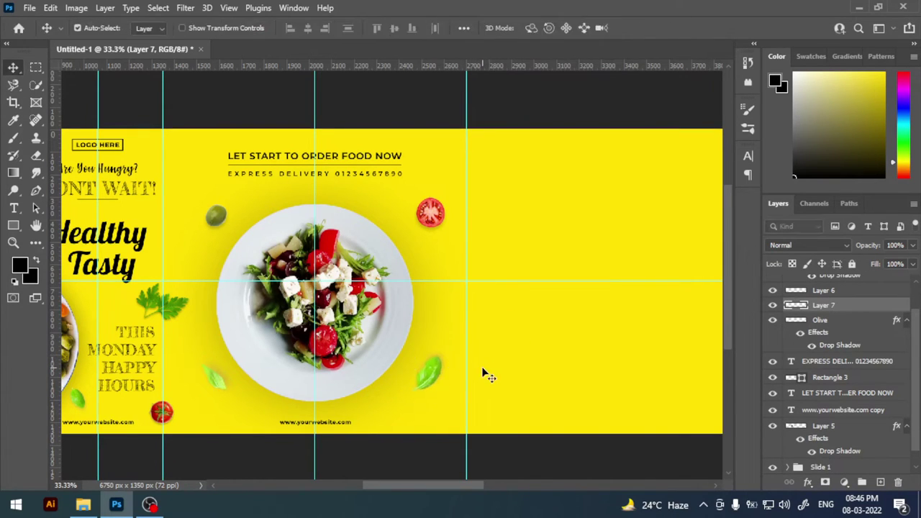
Step: Set the view zoom to 40% and select Layer 5
click(499, 360)
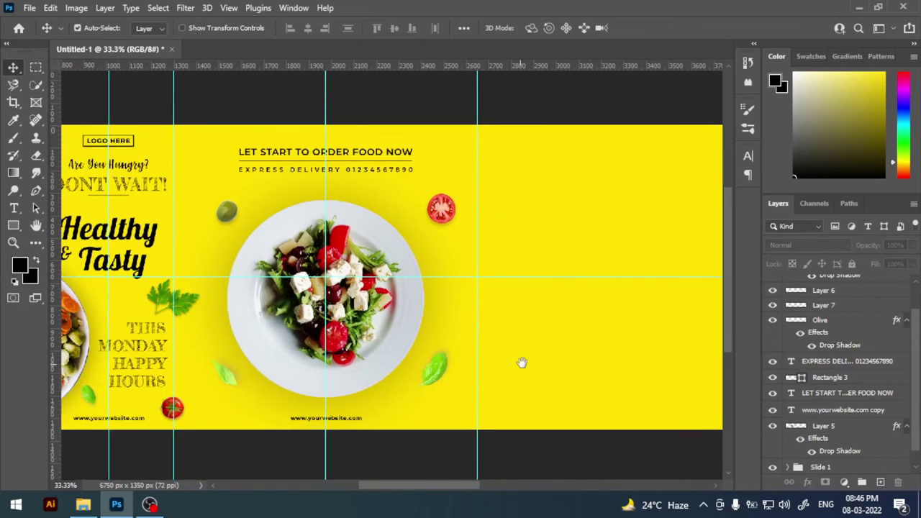
drag(499, 360, 542, 364)
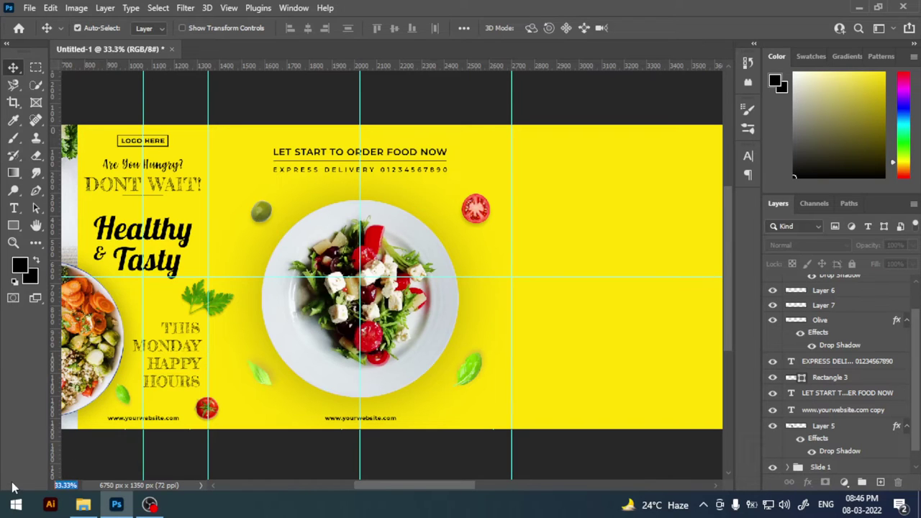
text(40)
key(Return)
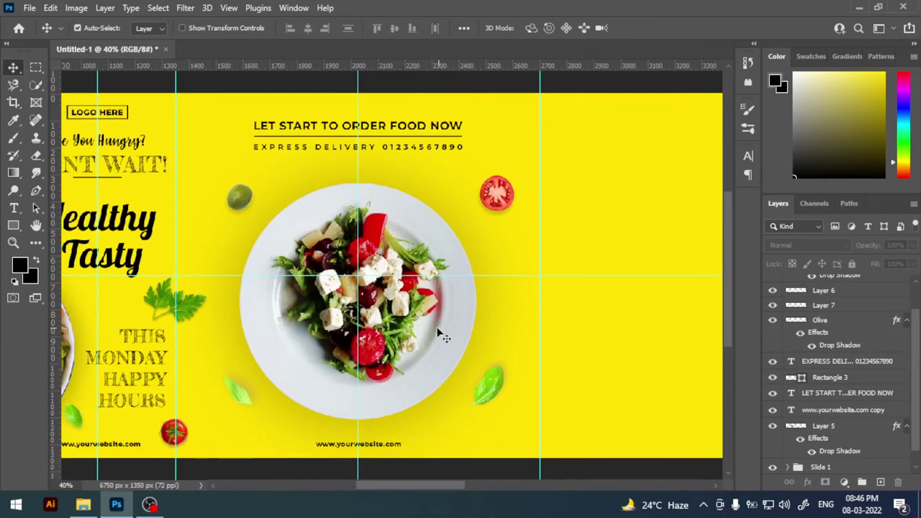
click(442, 337)
scroll(916, 408, down, 1)
Step: Add a new layer above Slide 1 and marquee-select the second slide panel
click(845, 454)
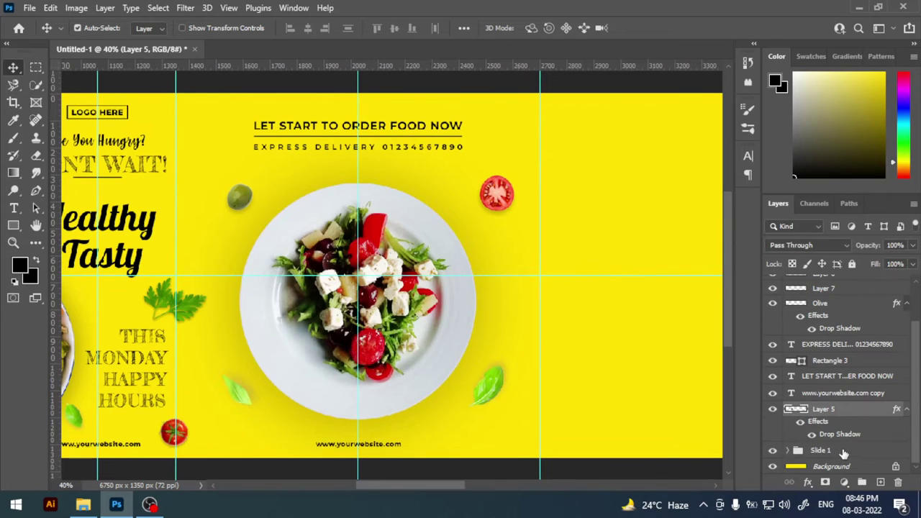
click(879, 482)
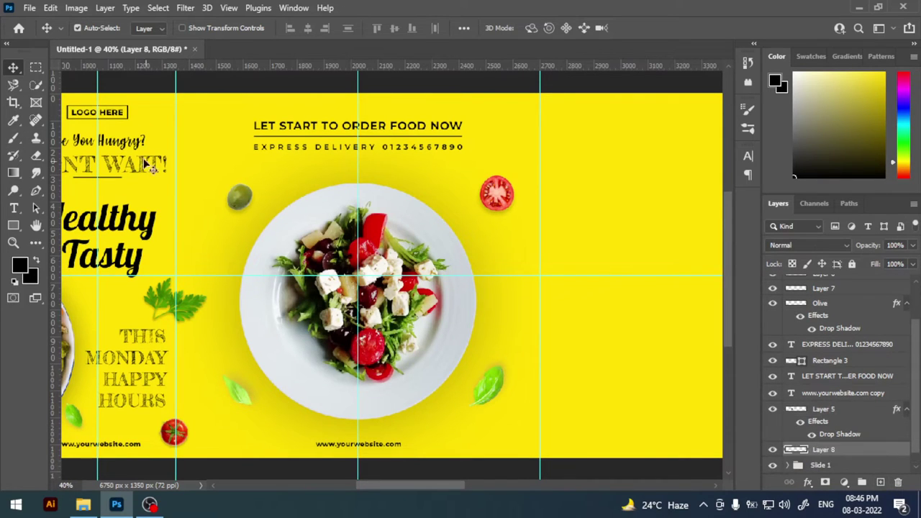
click(36, 68)
drag(175, 93, 533, 452)
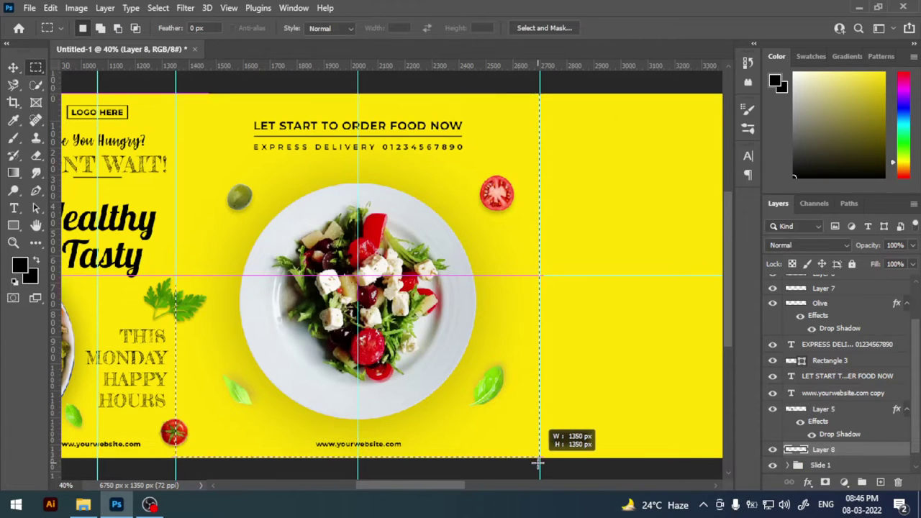
drag(534, 451, 539, 457)
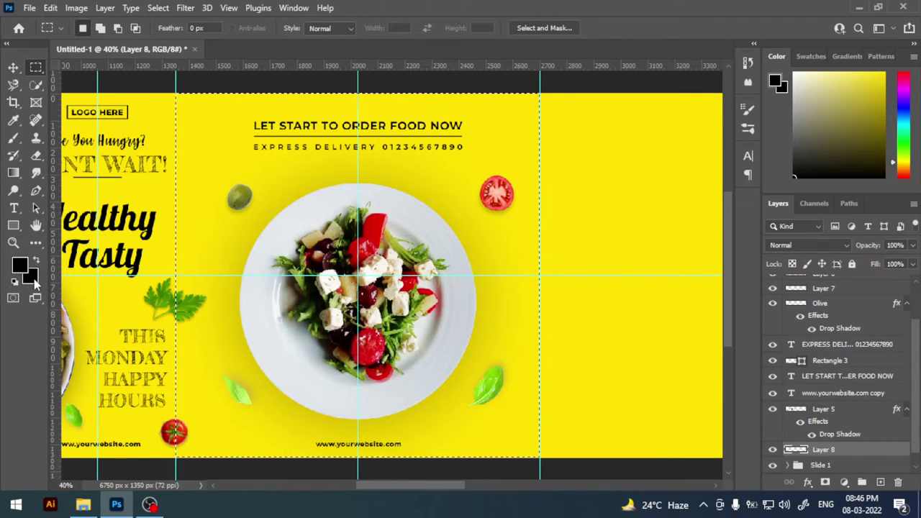
Step: Fill the selection with background colour #f2d50d and deselect
click(34, 280)
text(f)
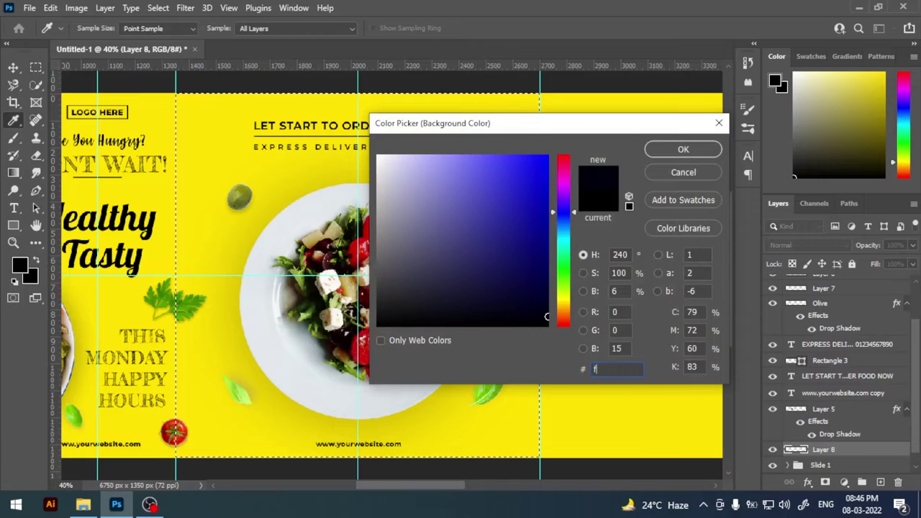
text(2d)
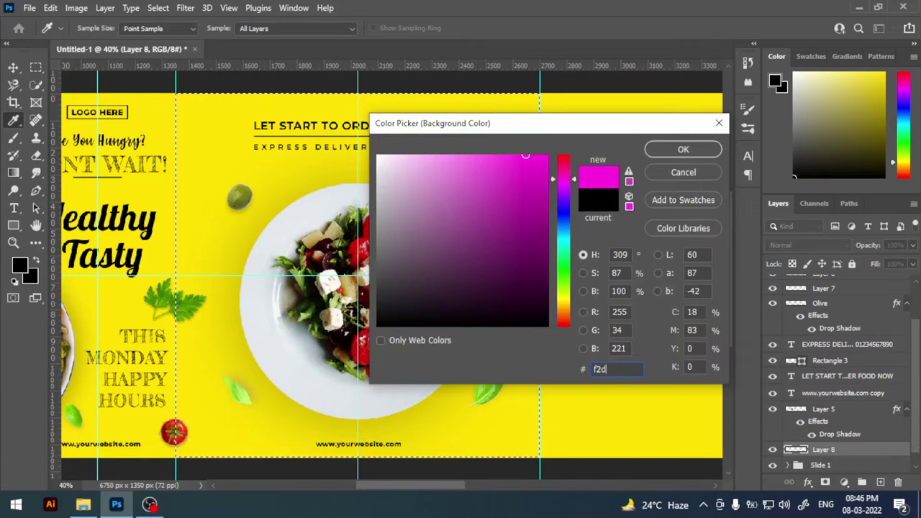
text(50d)
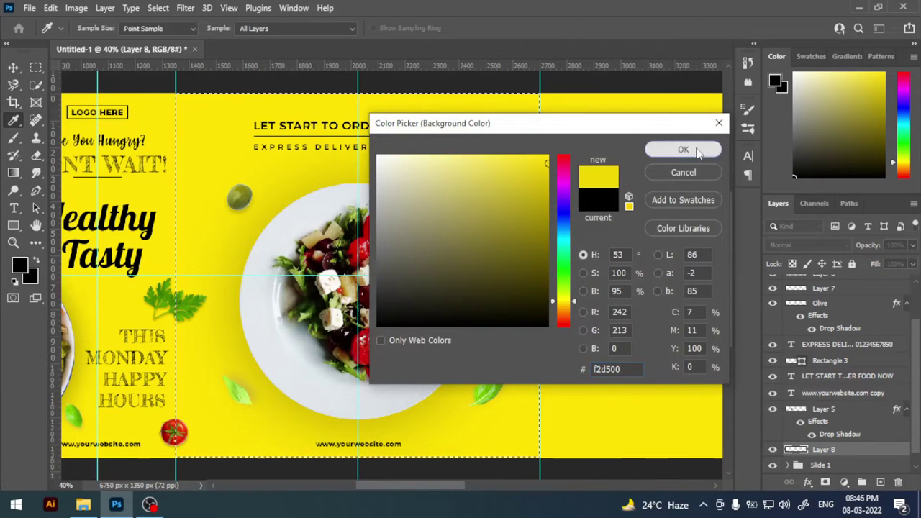
click(696, 149)
key(ctrl+BackSpace)
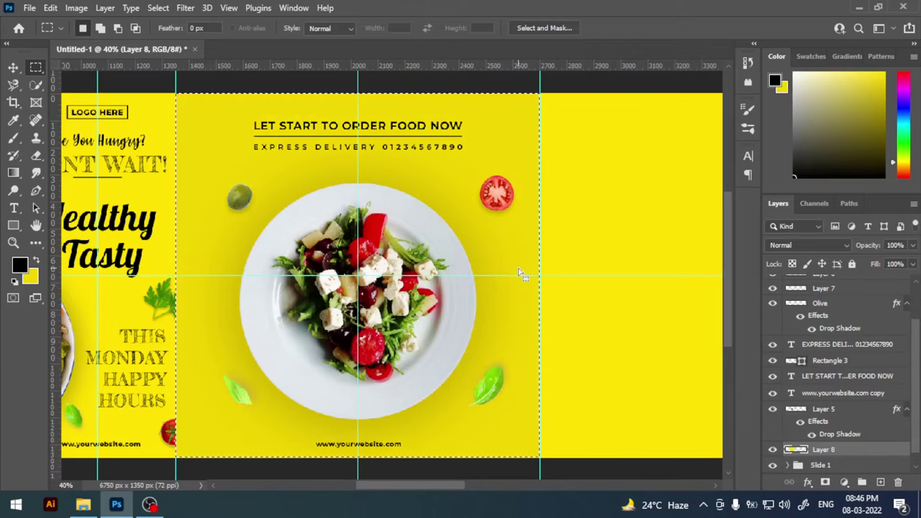
key(ctrl+d)
key(v)
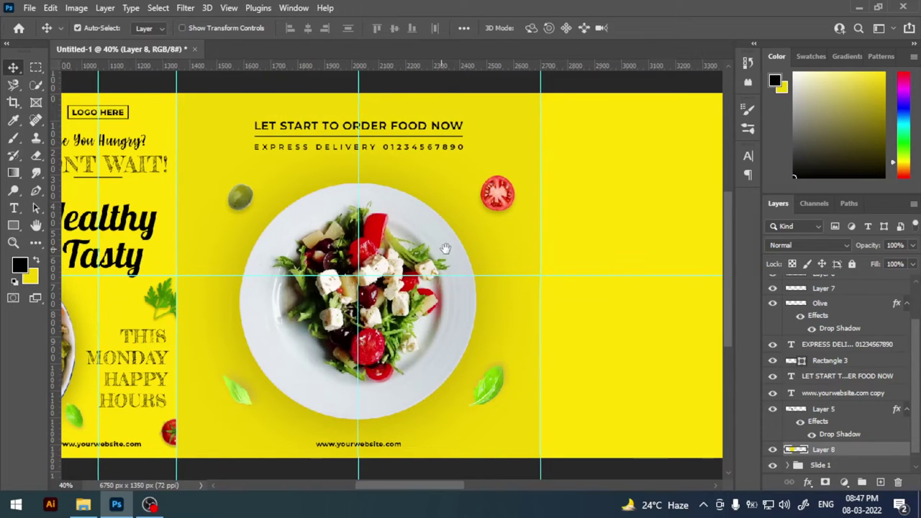
drag(440, 247, 446, 250)
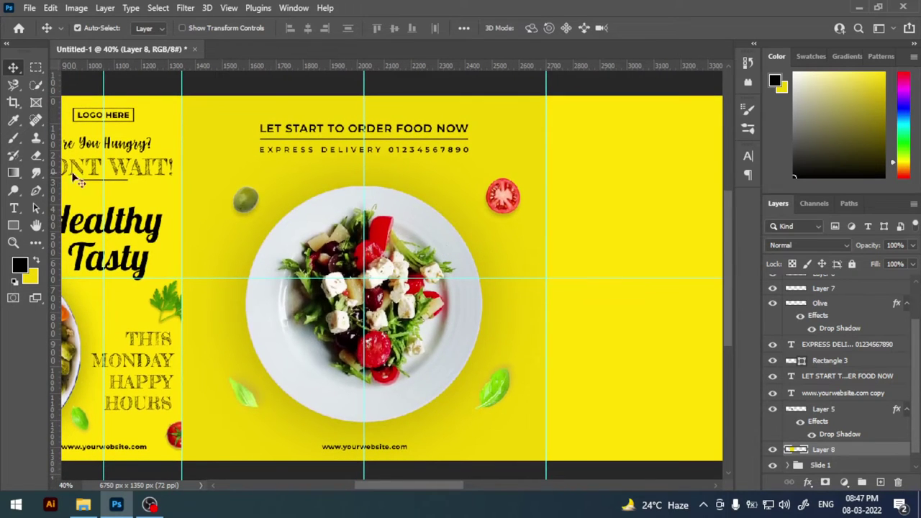
Step: Draw a diagonal pen path from the panel's top-right to bottom-left and make it a selection
click(36, 191)
click(165, 187)
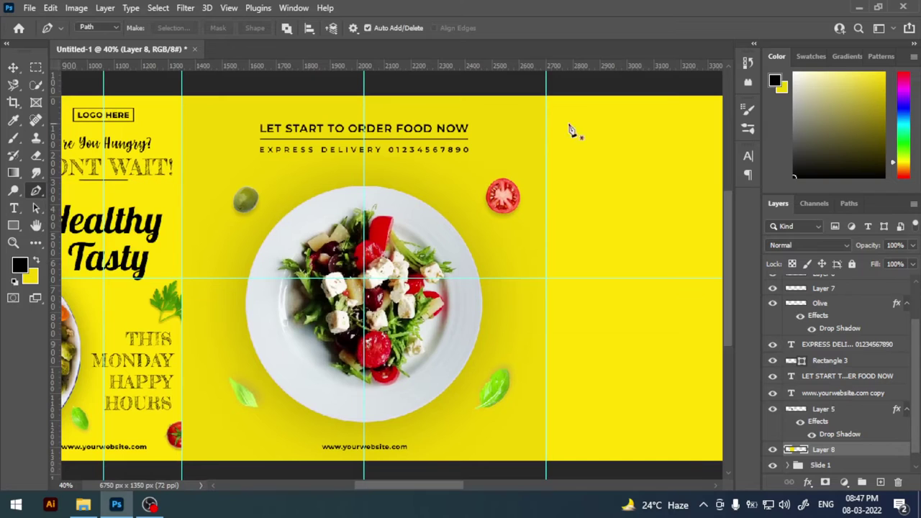
click(547, 96)
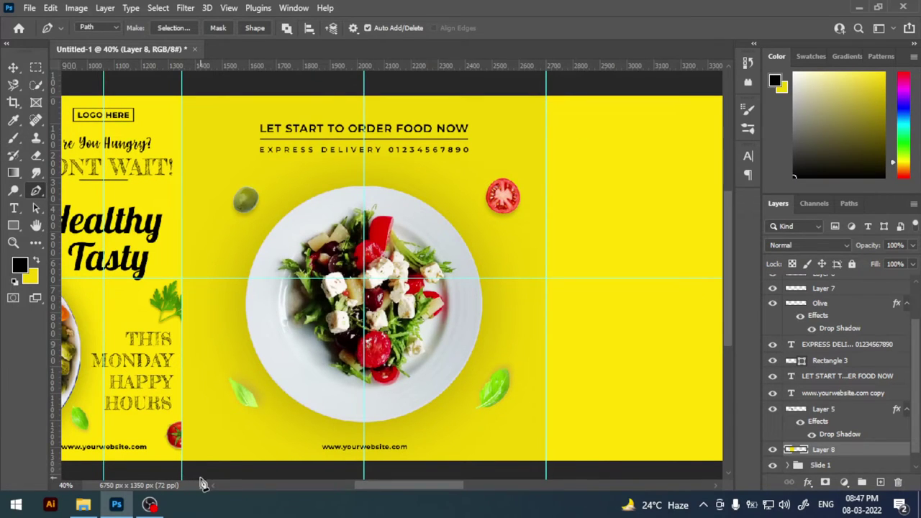
click(181, 461)
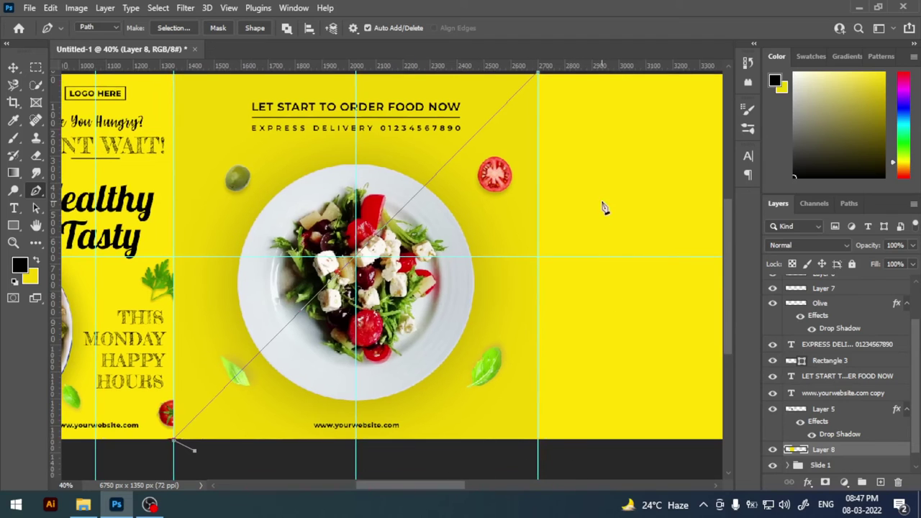
scroll(604, 208, up, 1)
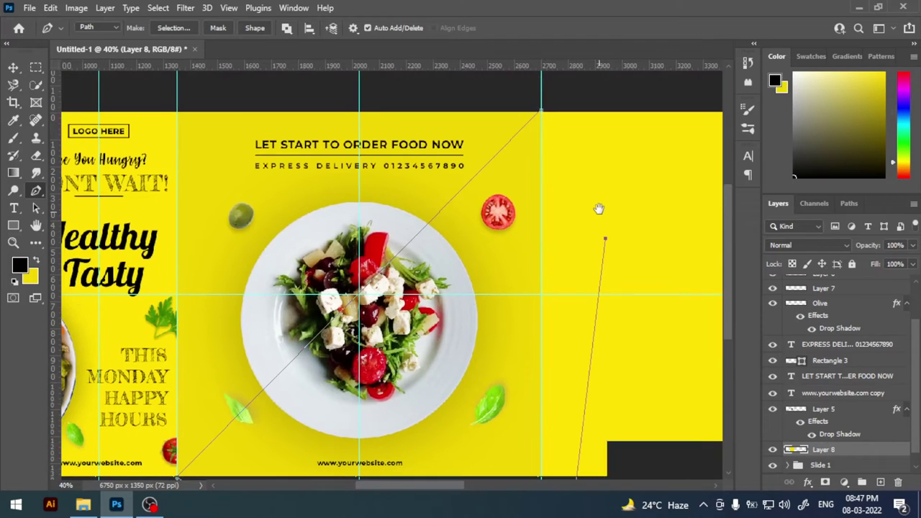
click(535, 166)
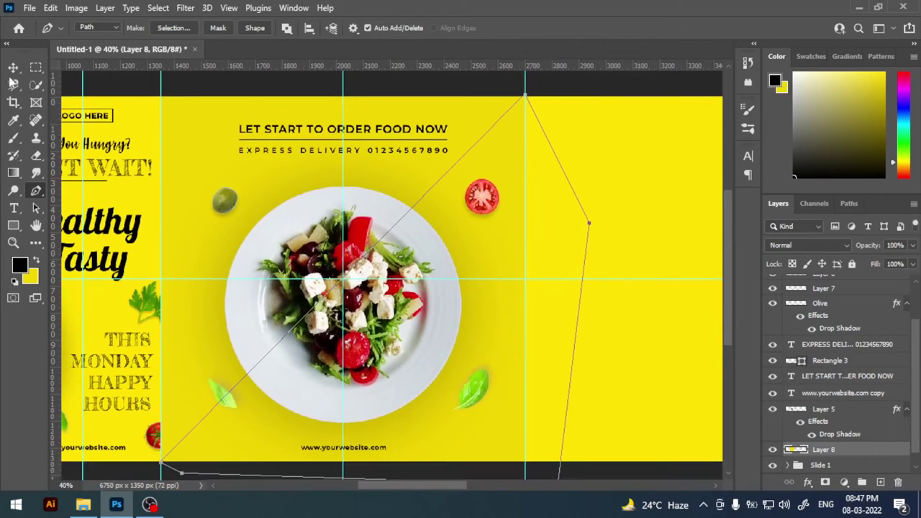
click(13, 67)
key(ctrl+Return)
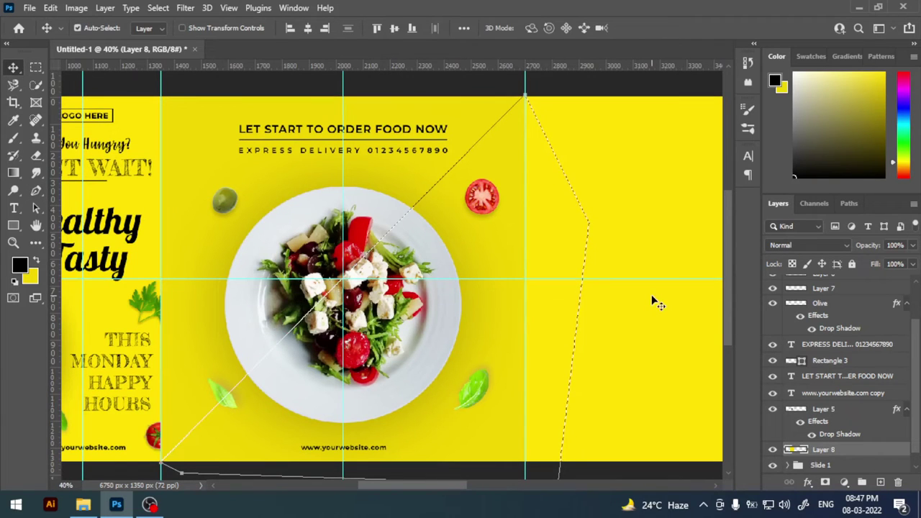
Step: Fill the diagonal selection with lighter yellow and set its opacity to 50%
drag(516, 298, 578, 306)
key(ctrl+BackSpace)
key(ctrl+d)
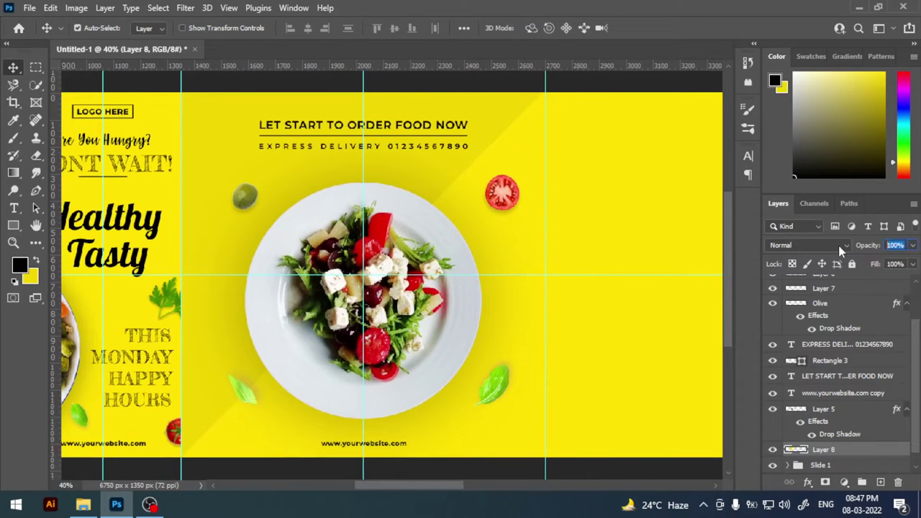
text(50)
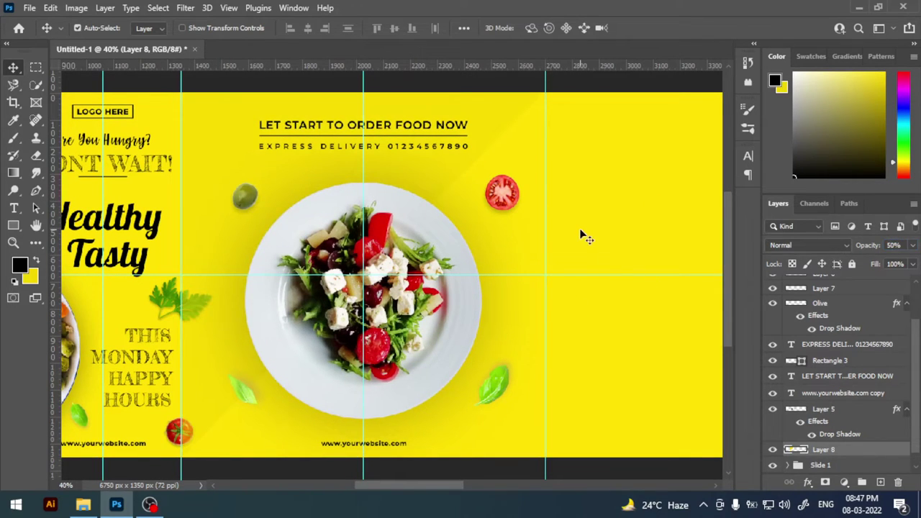
click(580, 232)
Step: Move the diagonal shape Layer 8 below the Slide 1 group
drag(576, 232, 583, 231)
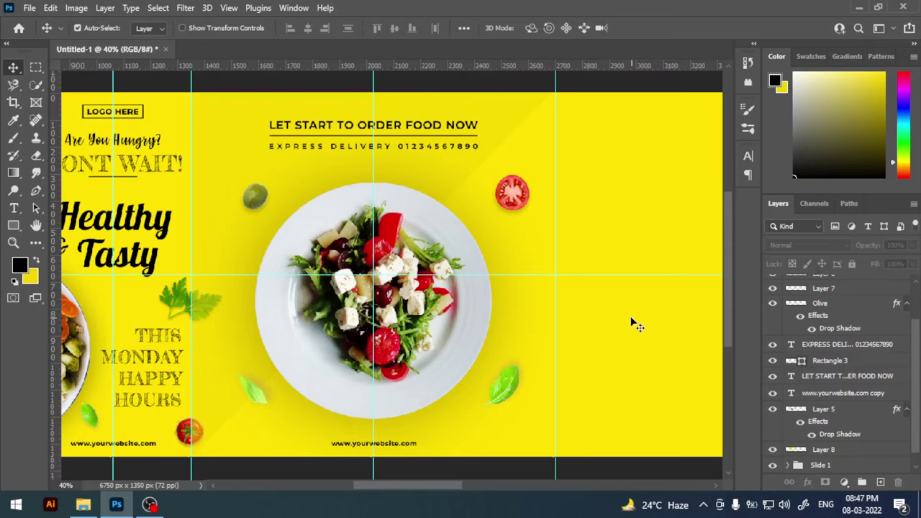
drag(608, 307, 603, 307)
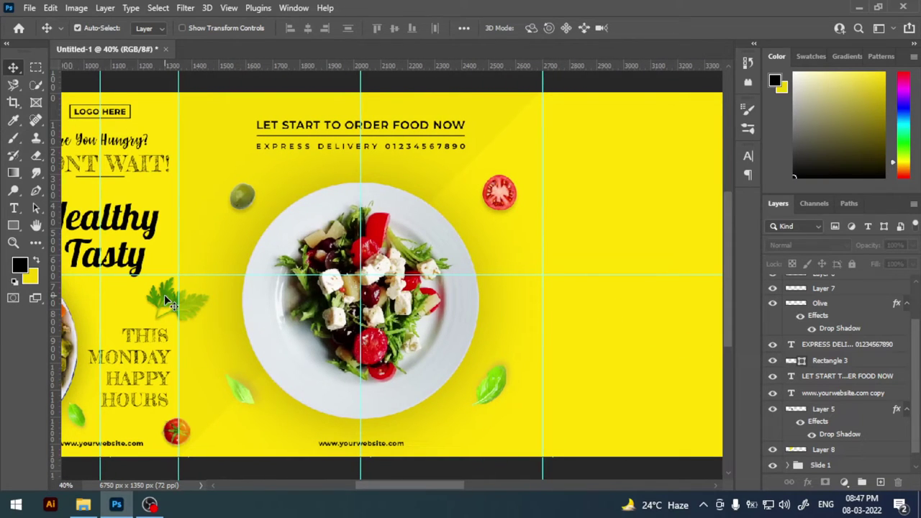
click(863, 446)
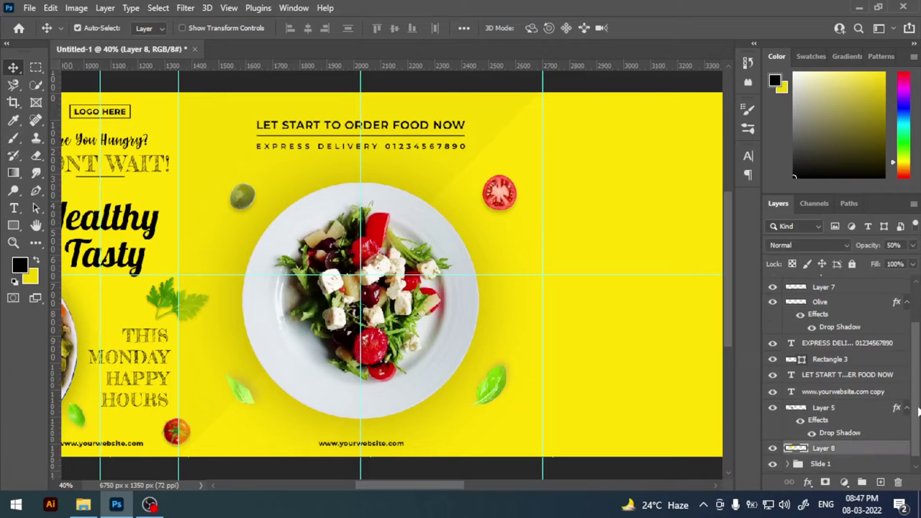
scroll(841, 440, down, 1)
mouse_move(827, 436)
mouse_down()
mouse_move(832, 453)
mouse_move(820, 455)
mouse_up()
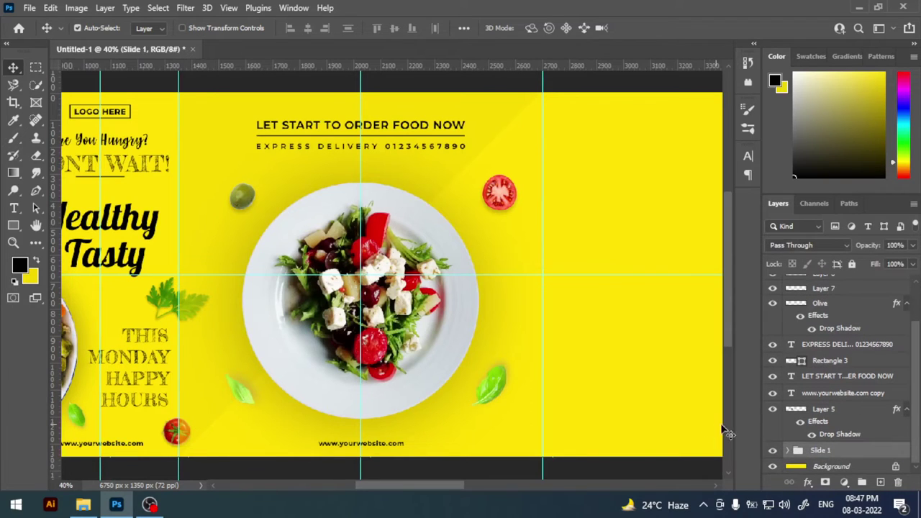
key(ctrl+z)
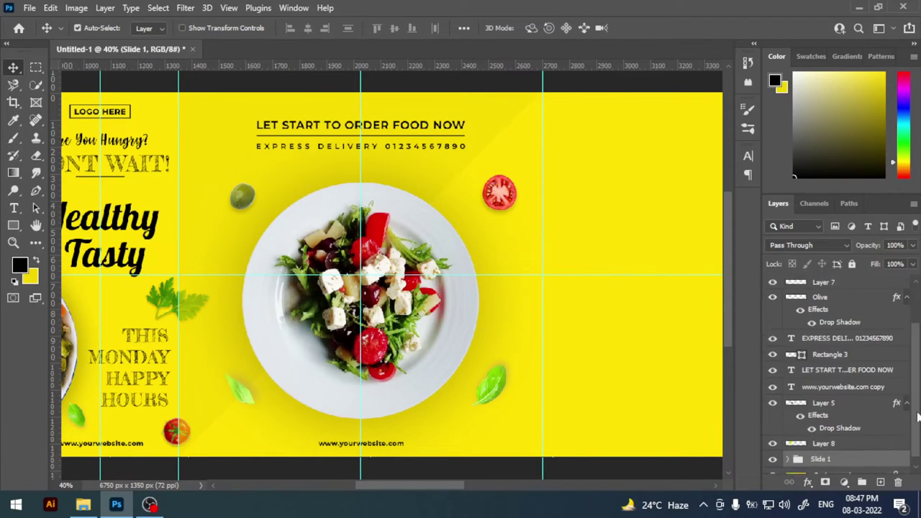
drag(834, 436, 832, 466)
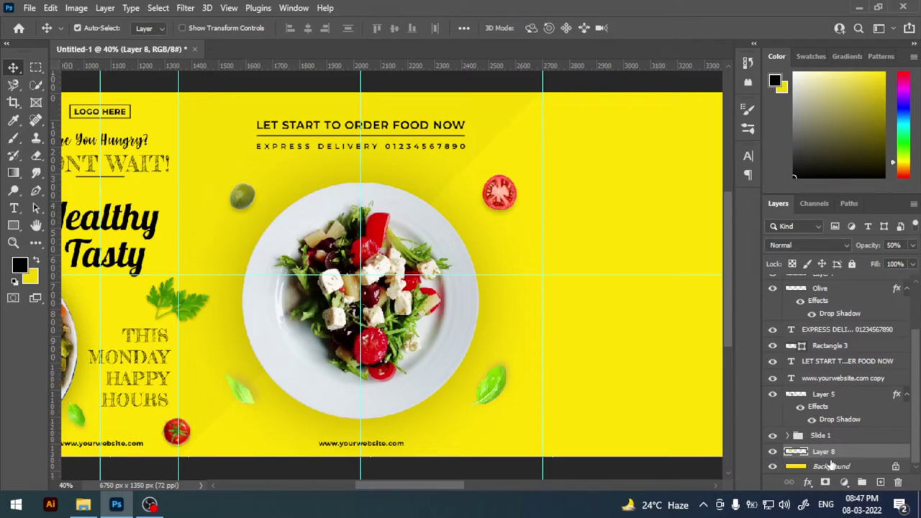
click(610, 359)
Step: Group the layers from Tomato Half to Layer 5 into a group named Slide 2
click(834, 396)
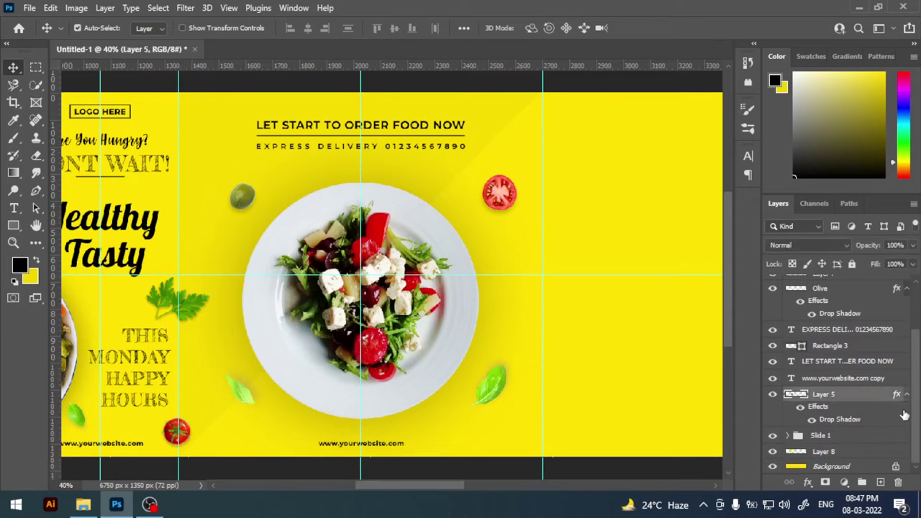
scroll(839, 403, up, 2)
scroll(839, 403, up, 1)
shift+click(855, 293)
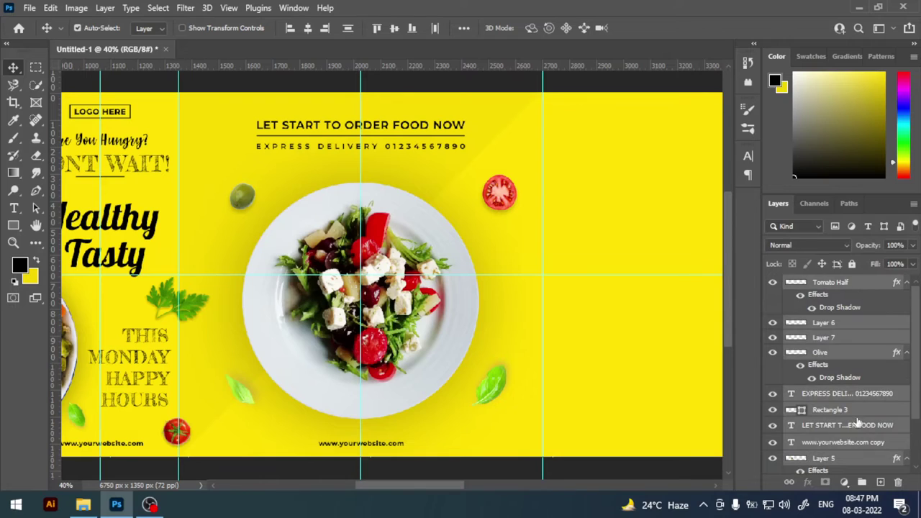
drag(856, 294, 862, 482)
double_click(824, 284)
text(Slide 2)
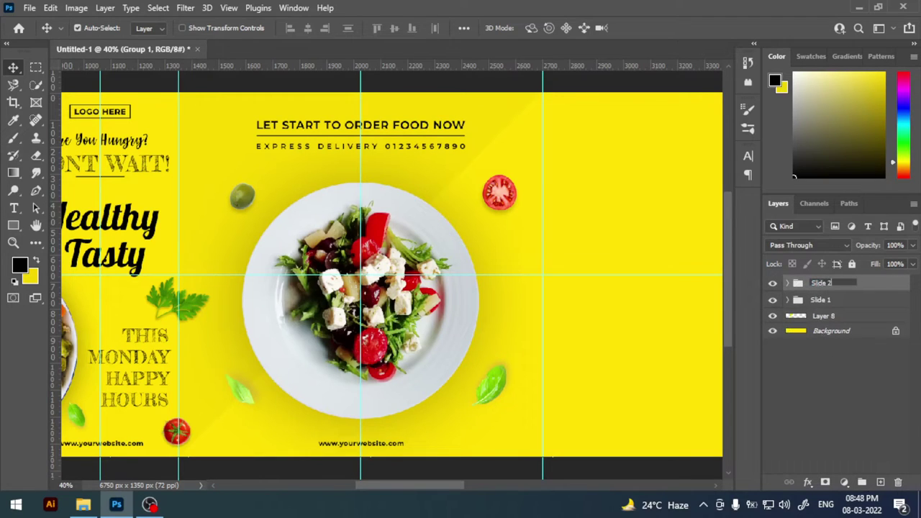
text(\)
key(Return)
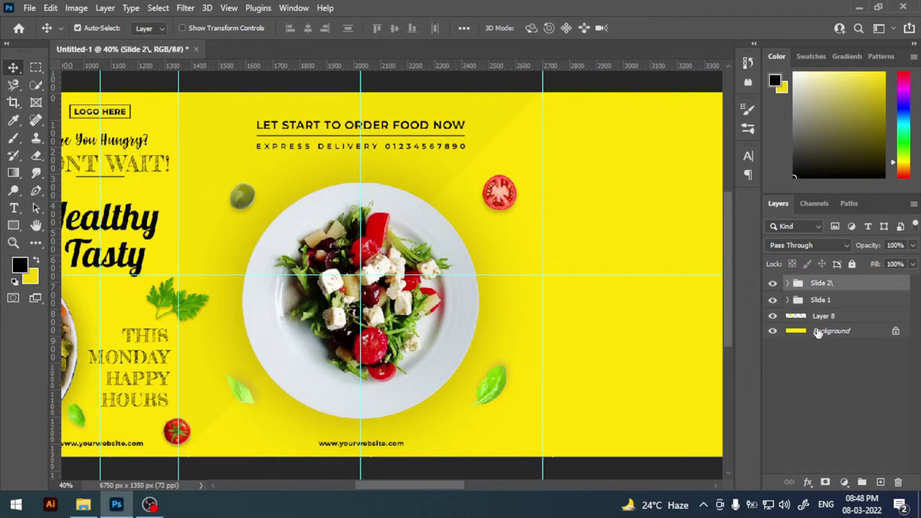
double_click(850, 284)
key(BackSpace)
key(Return)
Step: Bring the empty third slide into view and drag Food Image (4).jpg into Photoshop
mouse_move(579, 307)
mouse_down()
mouse_move(353, 304)
mouse_move(356, 312)
mouse_up()
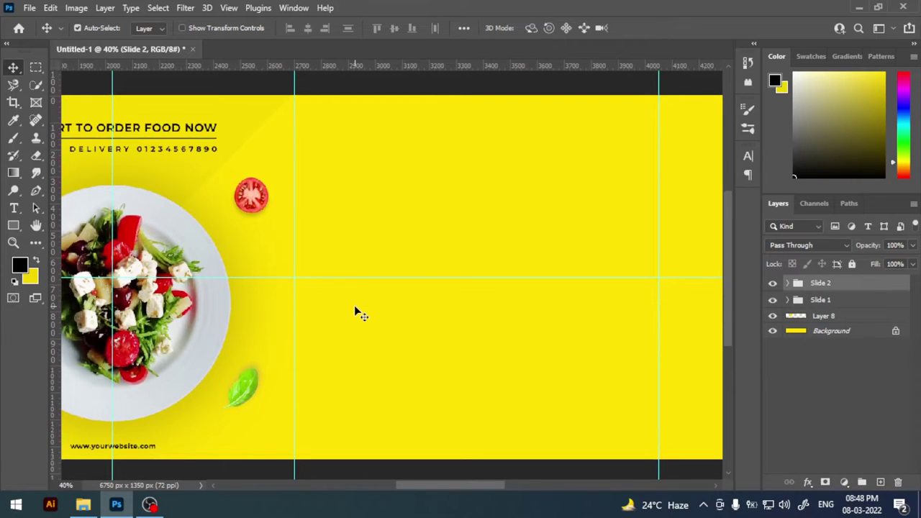
drag(377, 300, 365, 300)
click(82, 504)
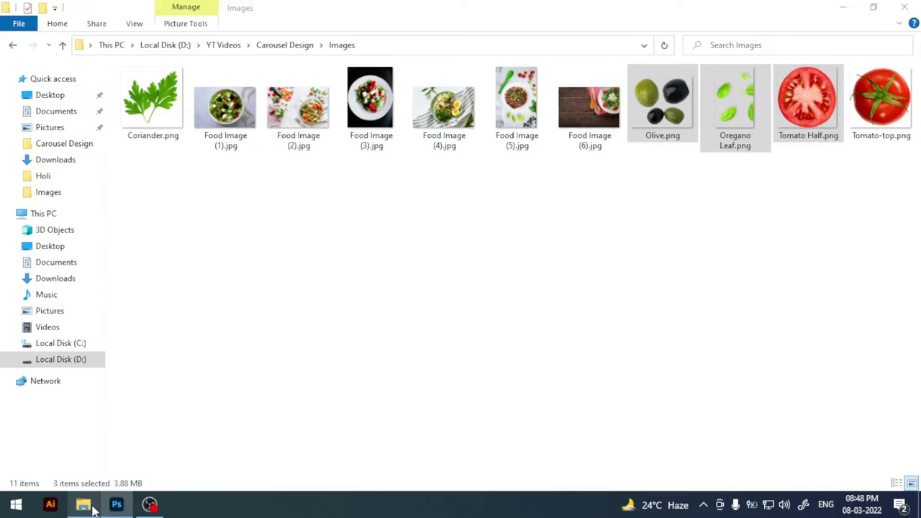
mouse_move(444, 106)
mouse_down()
mouse_move(356, 55)
mouse_move(361, 47)
mouse_up()
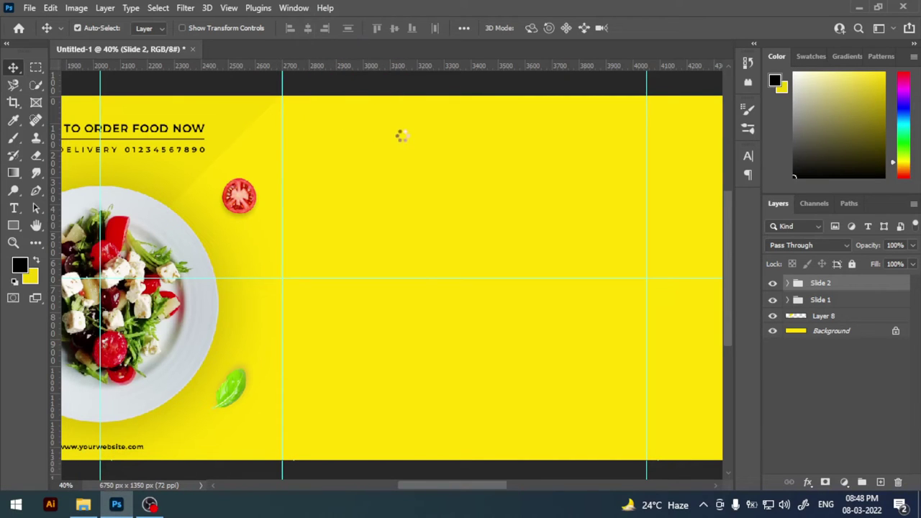
Step: Unlock the food photo's Background layer, drag it into Untitled-1, and close the photo without saving
double_click(847, 289)
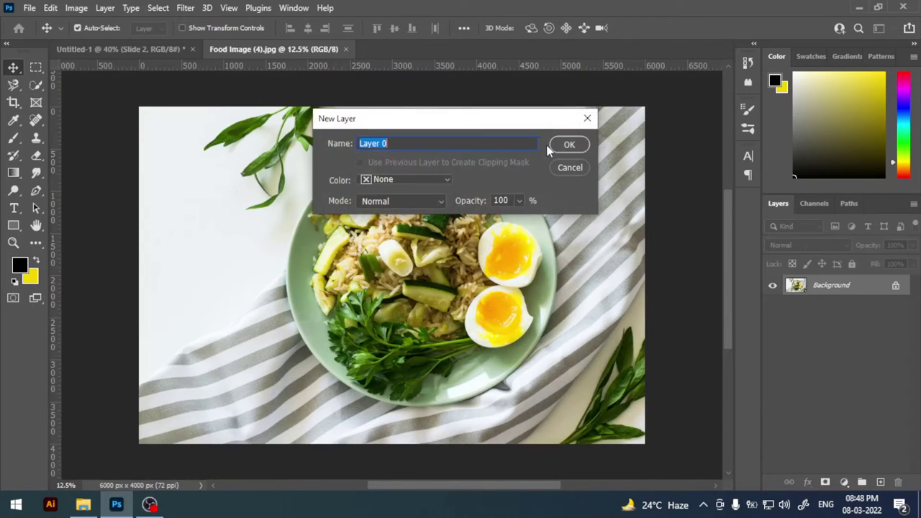
key(Return)
mouse_move(290, 172)
mouse_down()
mouse_move(166, 54)
mouse_move(252, 171)
mouse_up()
click(380, 49)
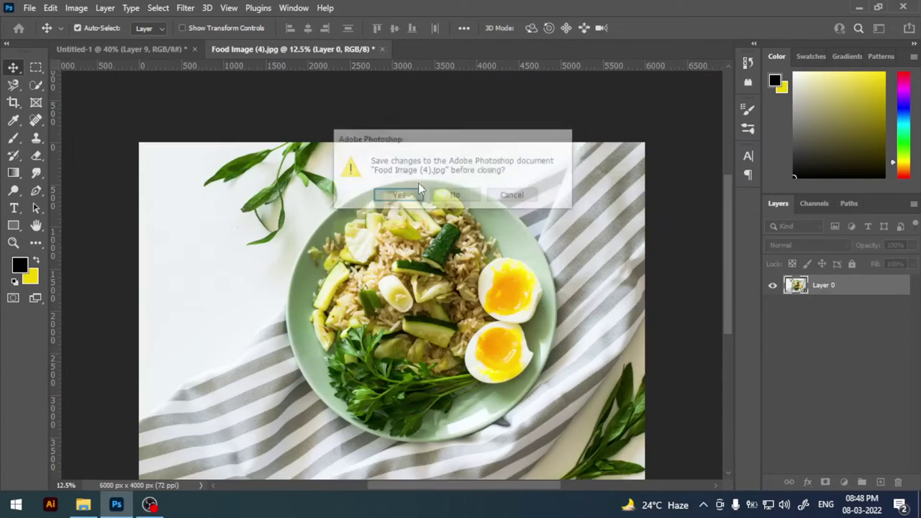
click(453, 195)
scroll(453, 216, down, 1)
scroll(453, 215, down, 1)
Step: Scale the placed photo to 32.55% over the third slide, then hide Layer 9
key(ctrl+t)
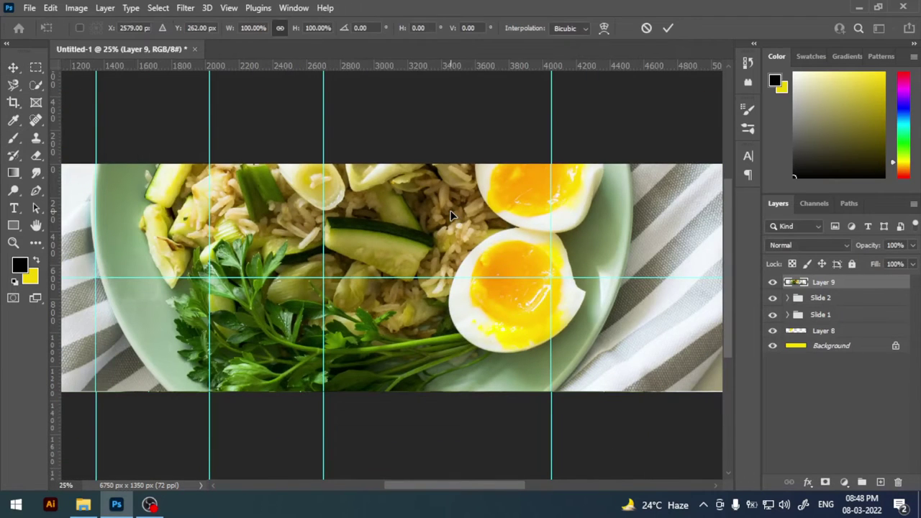
scroll(448, 216, down, 2)
drag(600, 242, 403, 220)
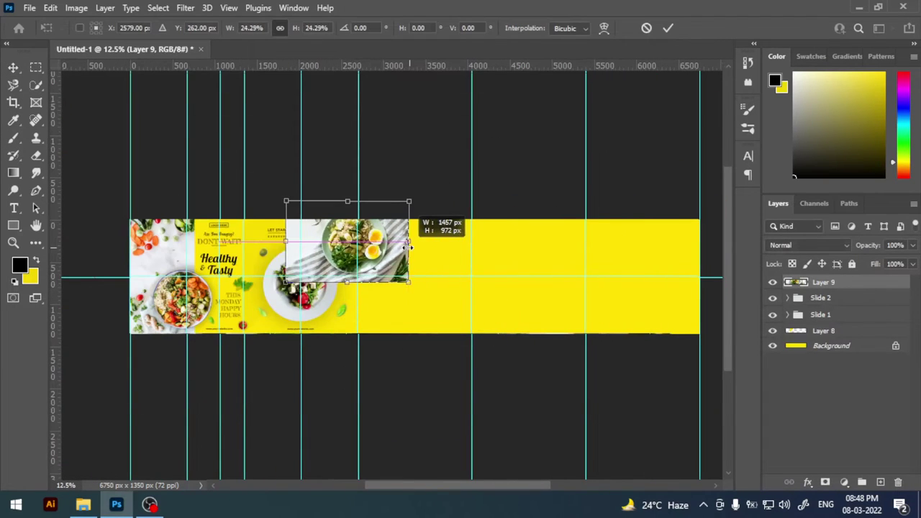
drag(375, 273, 448, 291)
scroll(449, 288, up, 3)
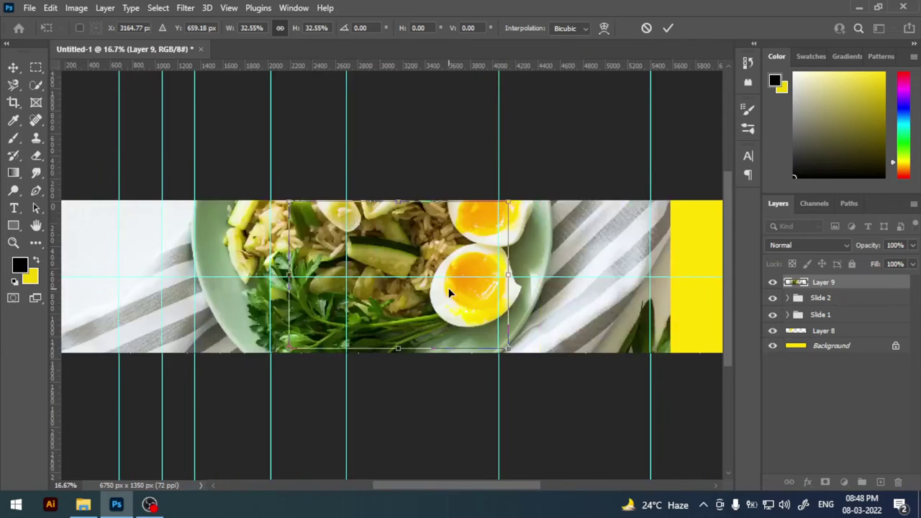
scroll(449, 288, up, 1)
scroll(448, 288, down, 3)
scroll(504, 236, right, 1)
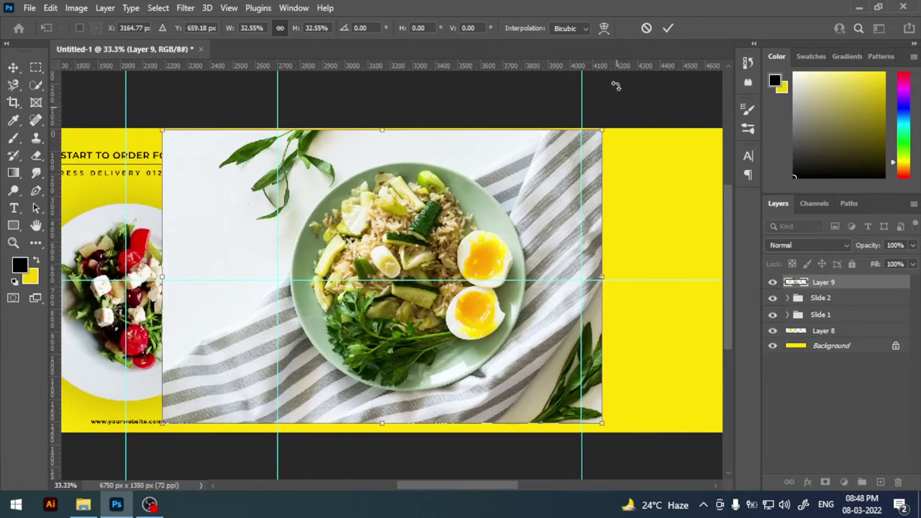
click(668, 30)
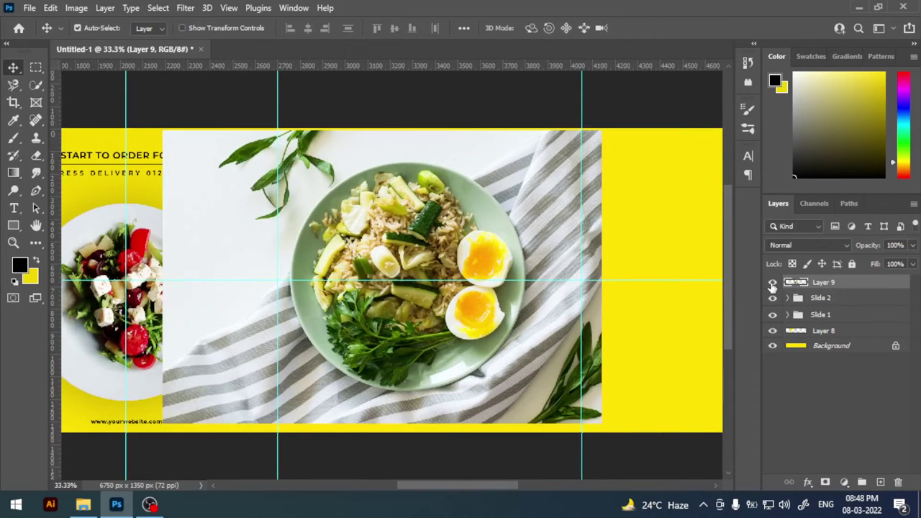
click(773, 282)
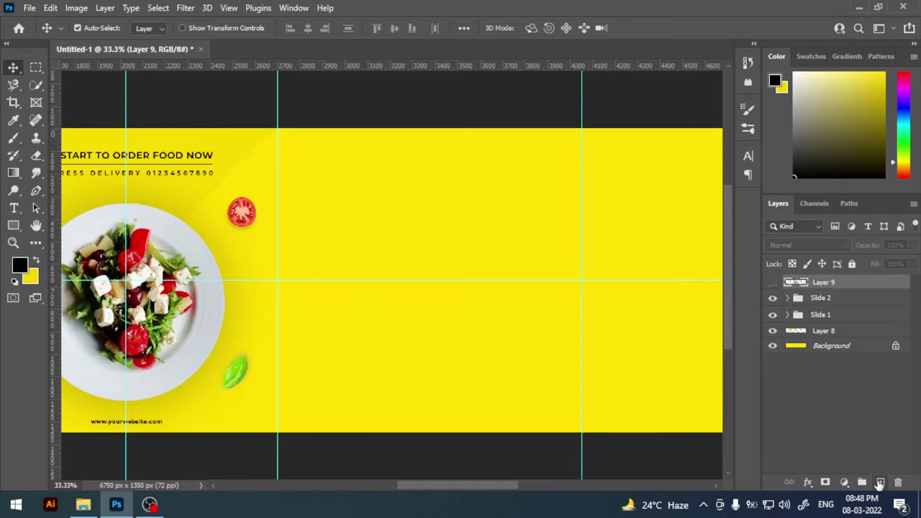
Step: On a new layer, fill a marquee across the third slide with white #ffffff
click(879, 483)
click(36, 67)
drag(276, 120, 582, 433)
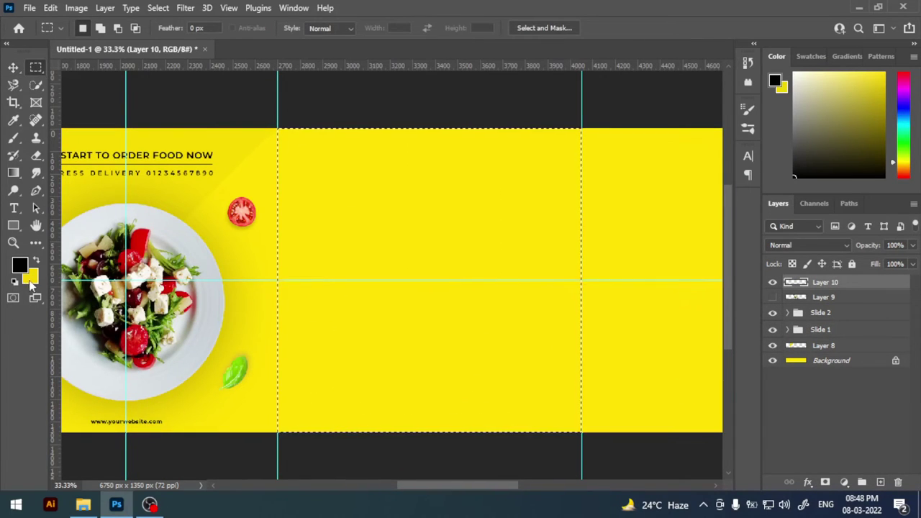
click(30, 277)
text(ffffff)
click(656, 152)
key(ctrl+BackSpace)
Step: Add a vertical guide through the white panel's centre and set the view zoom to 40%
key(t)
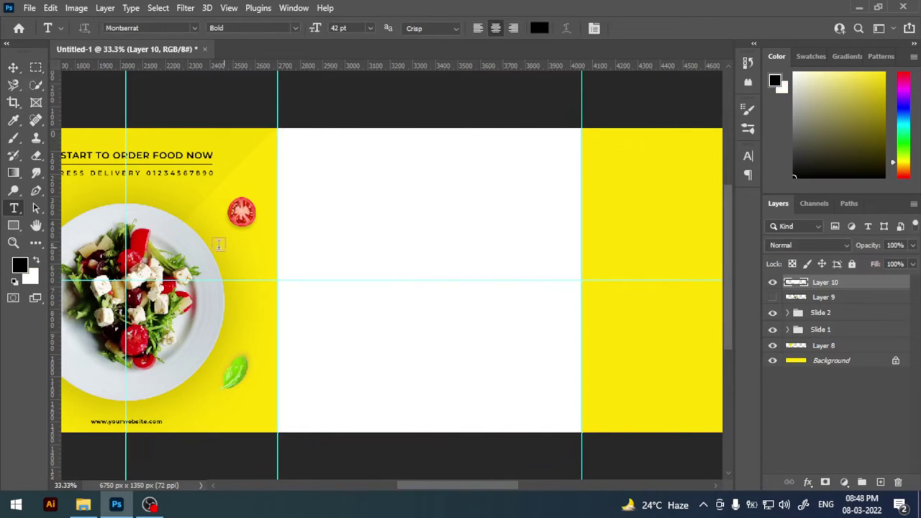
click(13, 67)
key(ctrl+t)
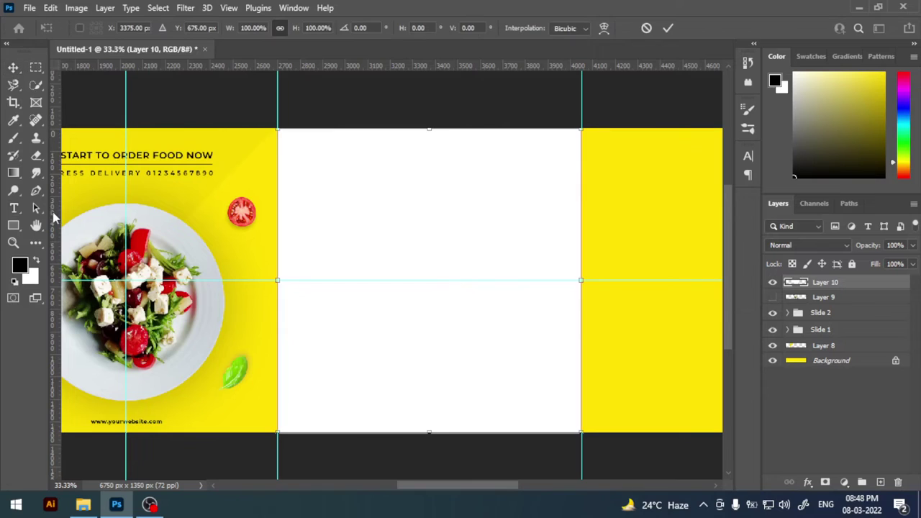
drag(56, 219, 430, 223)
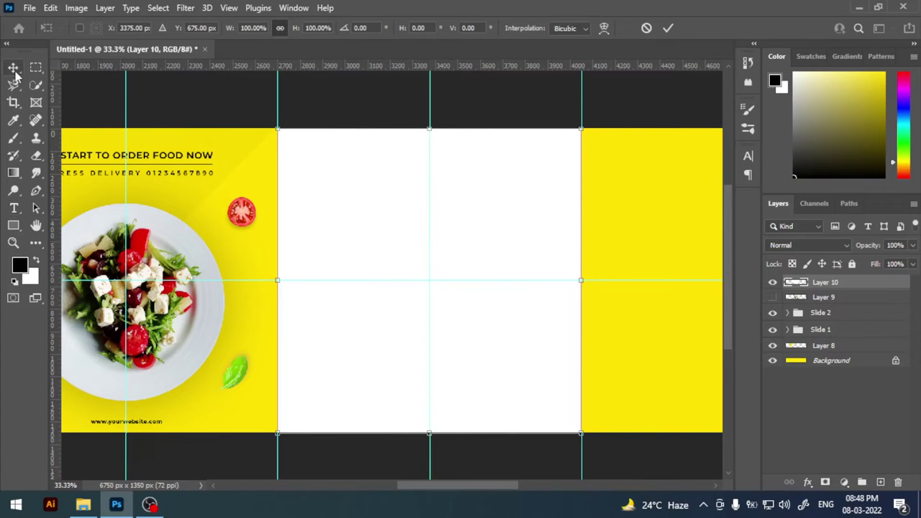
key(Return)
click(87, 486)
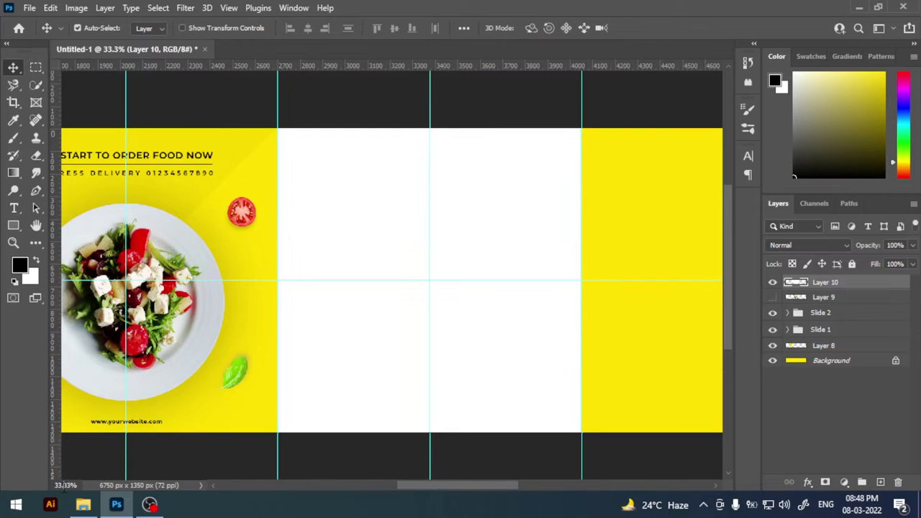
text(0)
key(Return)
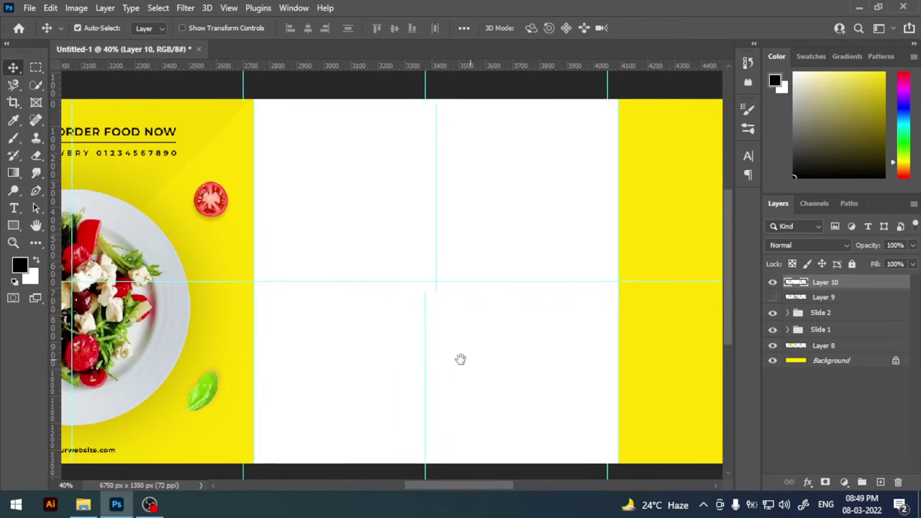
Step: Show Layer 9, move it above Layer 10, and position it over the third slide
click(773, 297)
drag(823, 297, 823, 282)
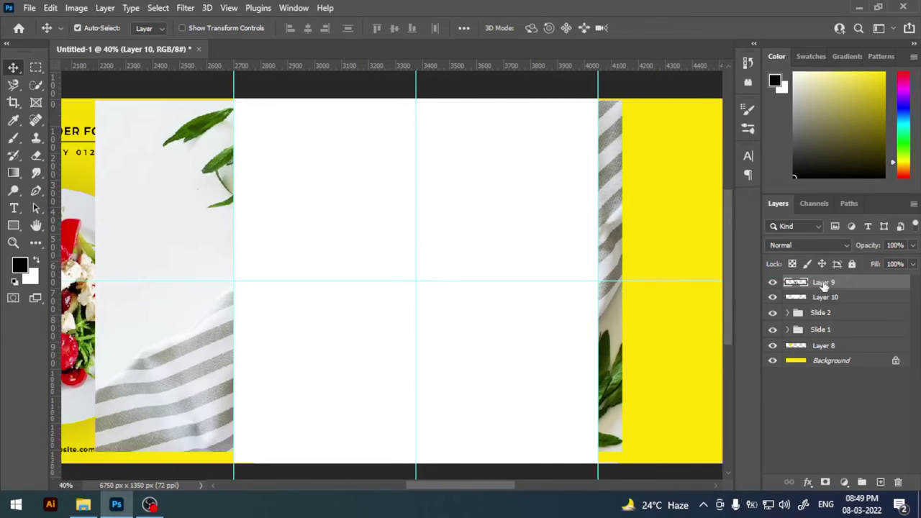
drag(474, 256, 474, 263)
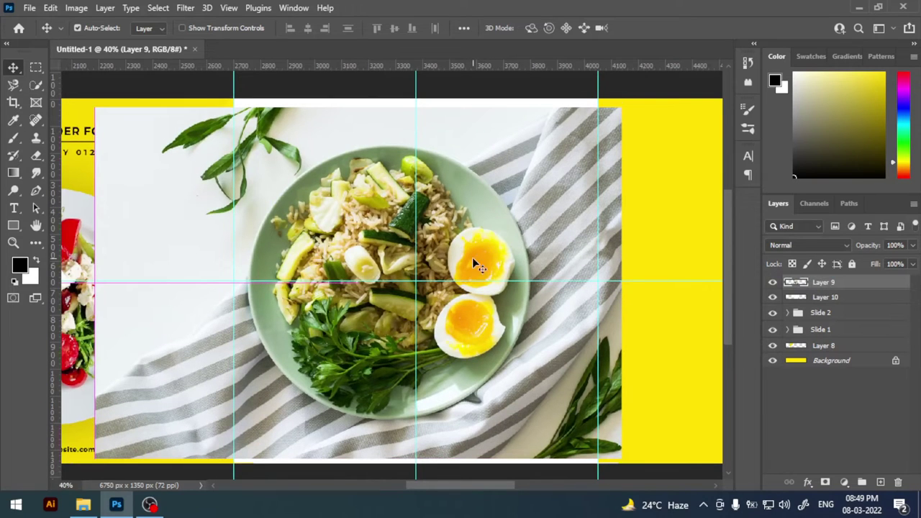
scroll(478, 261, right, 1)
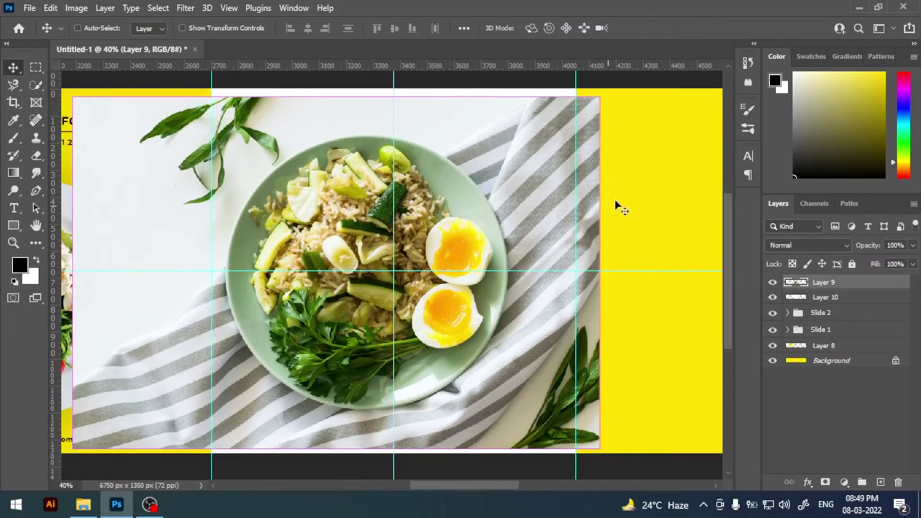
Step: Flip the photo horizontally, keep it upright on the panel, and begin shrinking it to about 91%
key(ctrl+t)
mouse_move(633, 164)
mouse_down()
mouse_move(466, 448)
mouse_move(436, 470)
mouse_up()
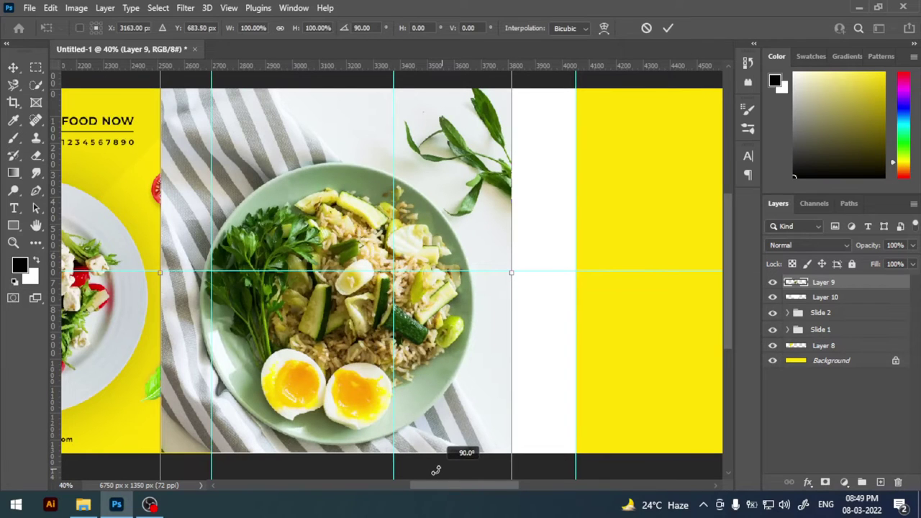
mouse_move(436, 470)
mouse_down()
mouse_move(561, 366)
mouse_move(415, 418)
mouse_up()
drag(479, 386, 468, 379)
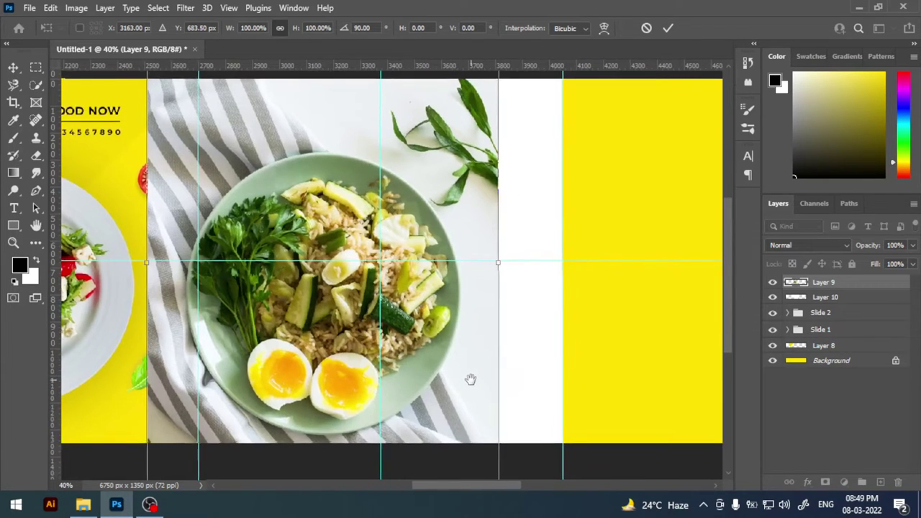
right_click(447, 347)
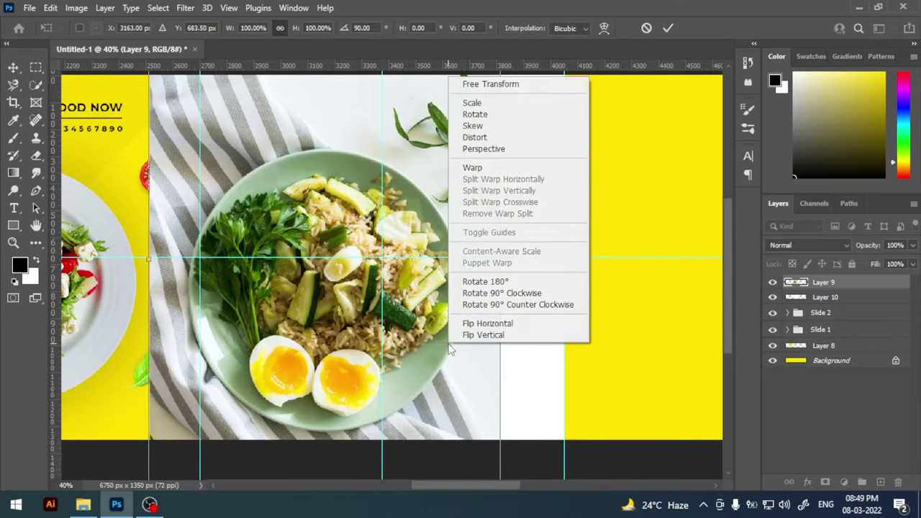
click(483, 325)
drag(569, 301, 357, 445)
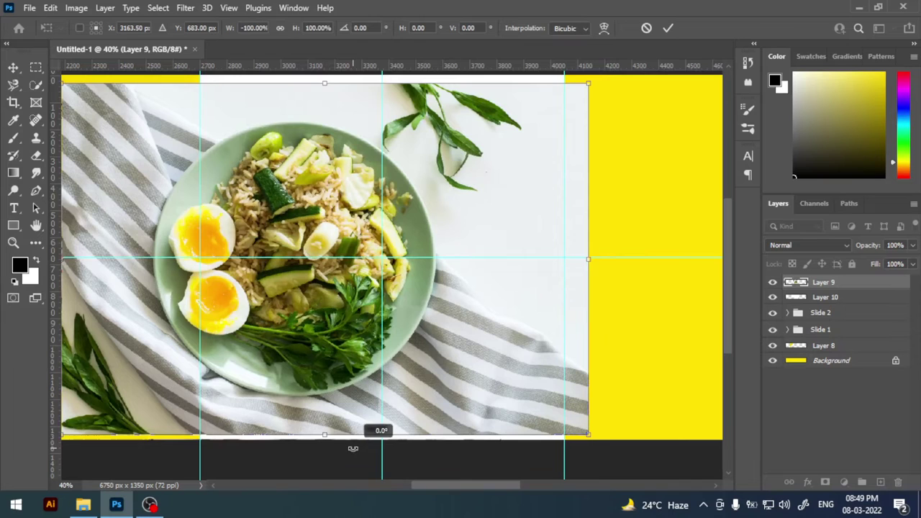
drag(362, 302, 426, 336)
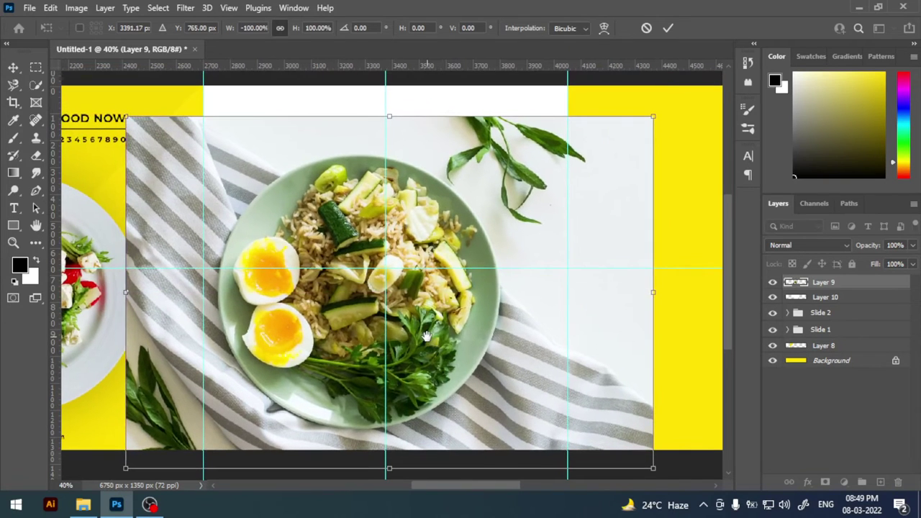
click(668, 28)
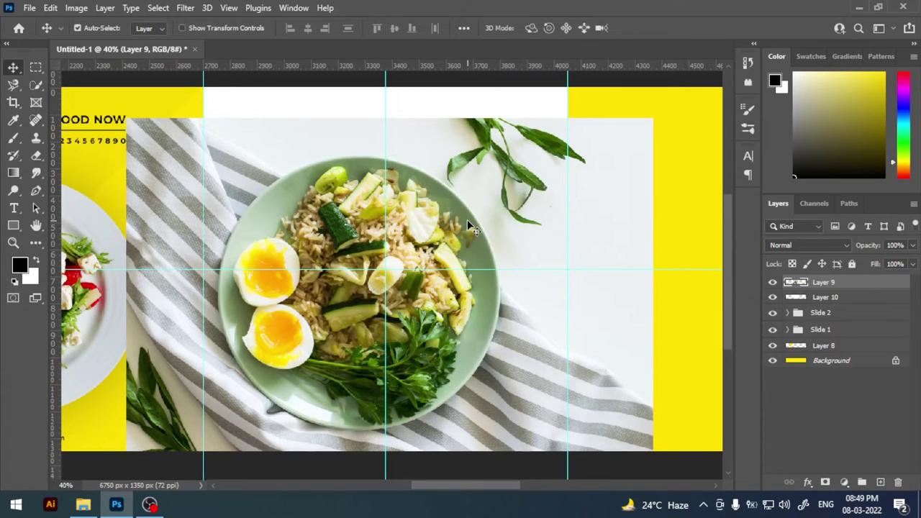
key(ctrl+t)
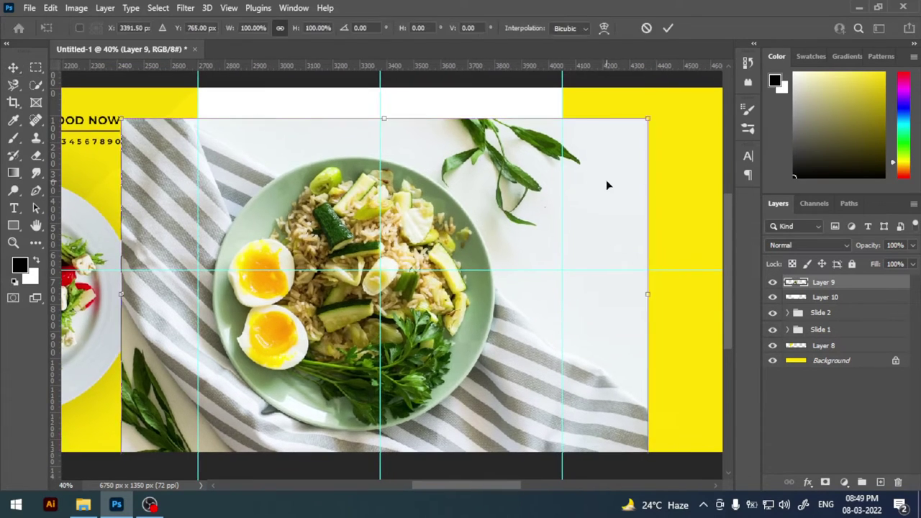
drag(638, 127, 614, 150)
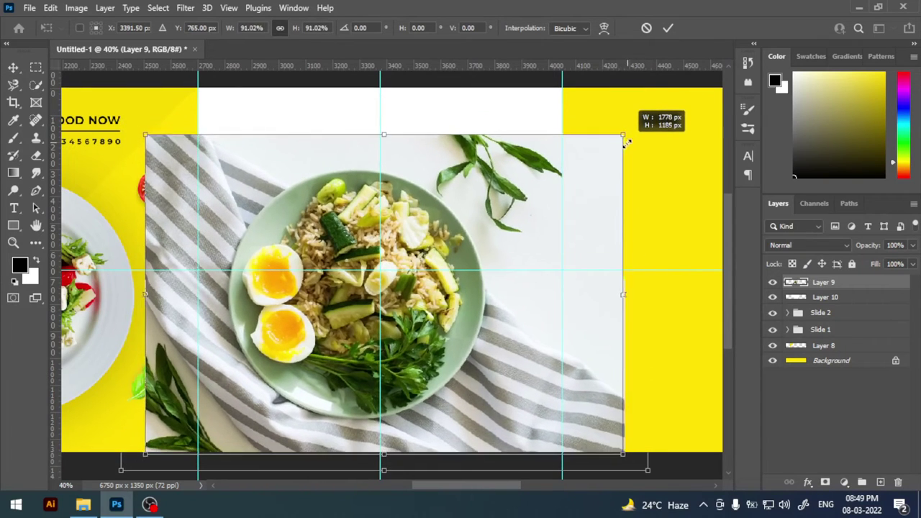
Step: Commit the shrunken photo and clip Layer 9 to the white panel as a clipping mask
drag(550, 182, 536, 197)
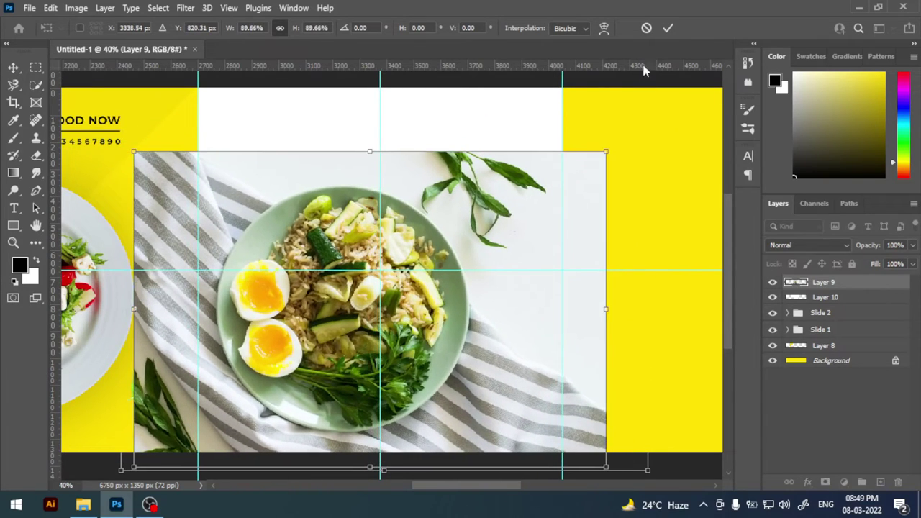
click(668, 28)
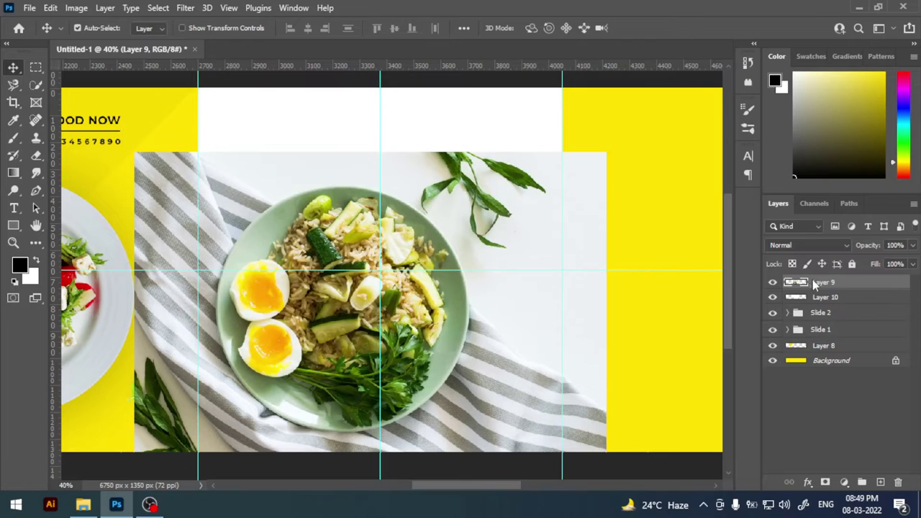
right_click(816, 286)
click(677, 259)
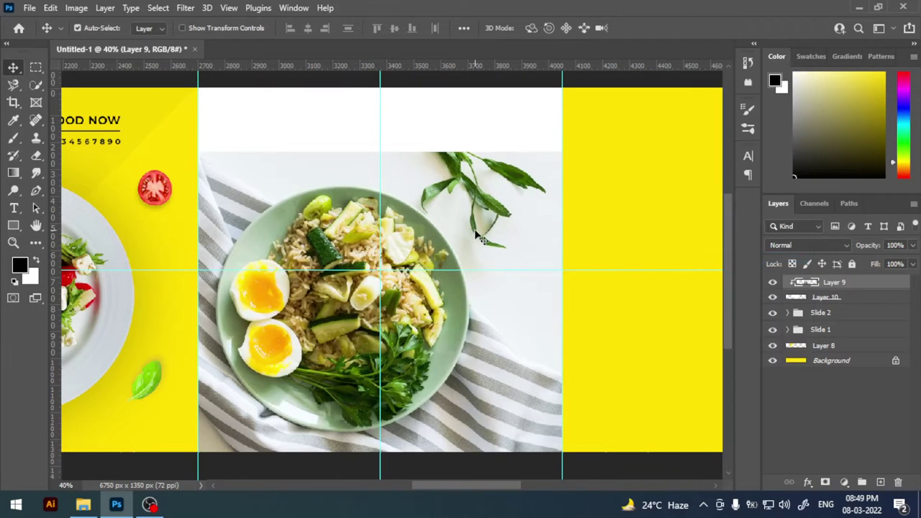
mouse_move(475, 235)
mouse_down()
mouse_move(468, 248)
mouse_move(506, 221)
mouse_up()
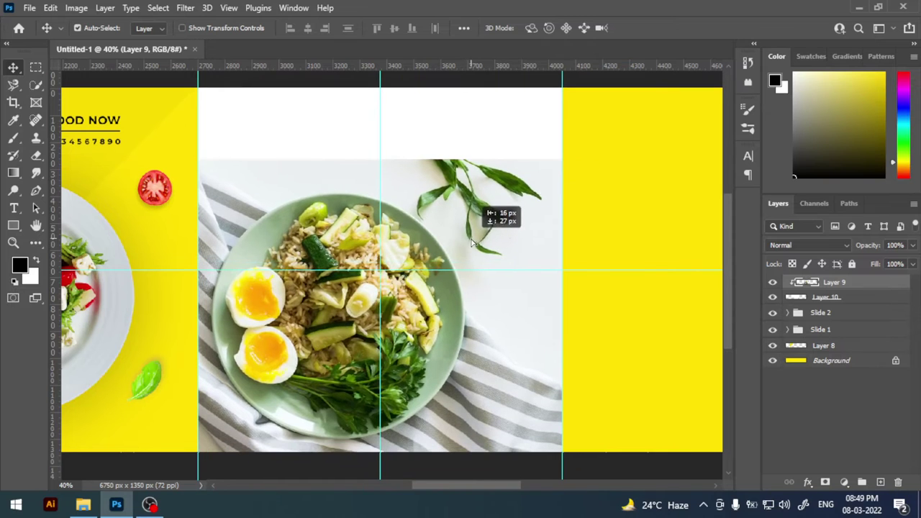
Step: Rescale the clipped photo slightly and reposition it on the panel
key(ctrl+t)
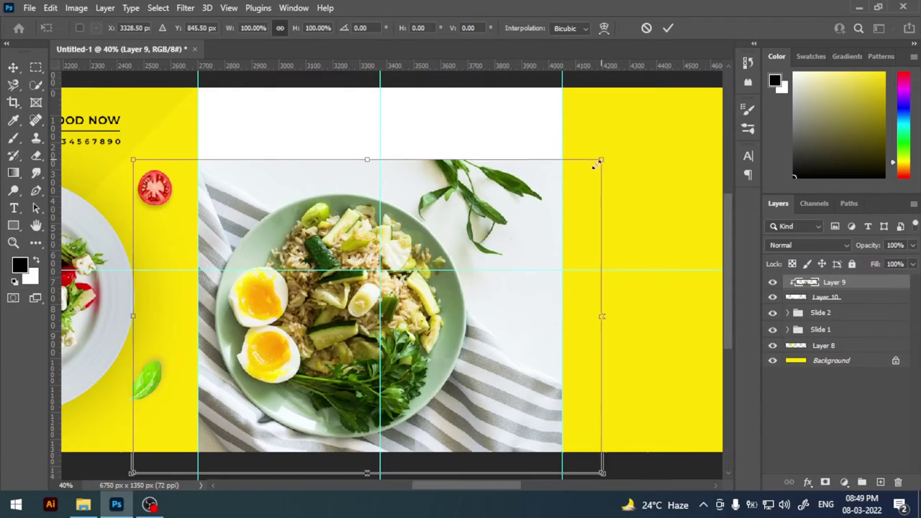
drag(596, 161, 590, 170)
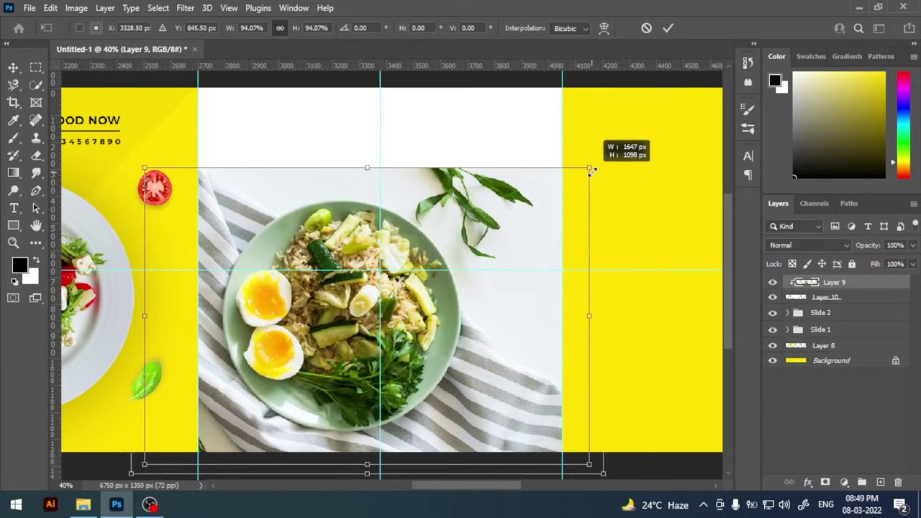
click(668, 28)
mouse_move(473, 192)
mouse_down()
mouse_move(477, 208)
mouse_move(469, 207)
mouse_up()
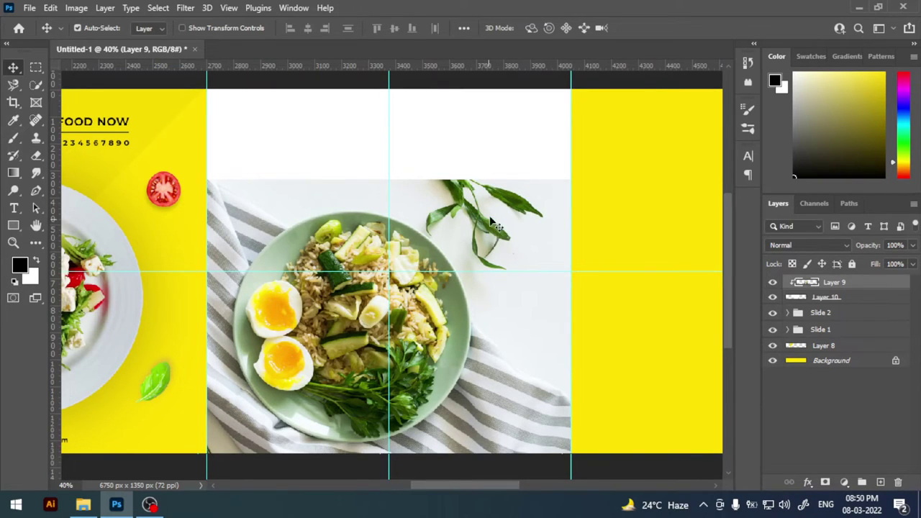
drag(490, 221, 508, 210)
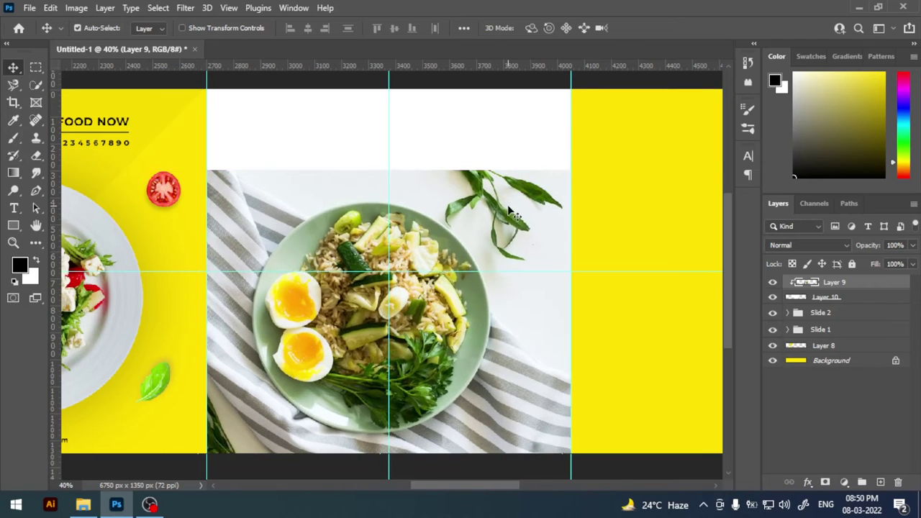
Step: Scale the photo to about 94% and nudge it to the panel's bottom, leaving a white band above
key(ctrl+t)
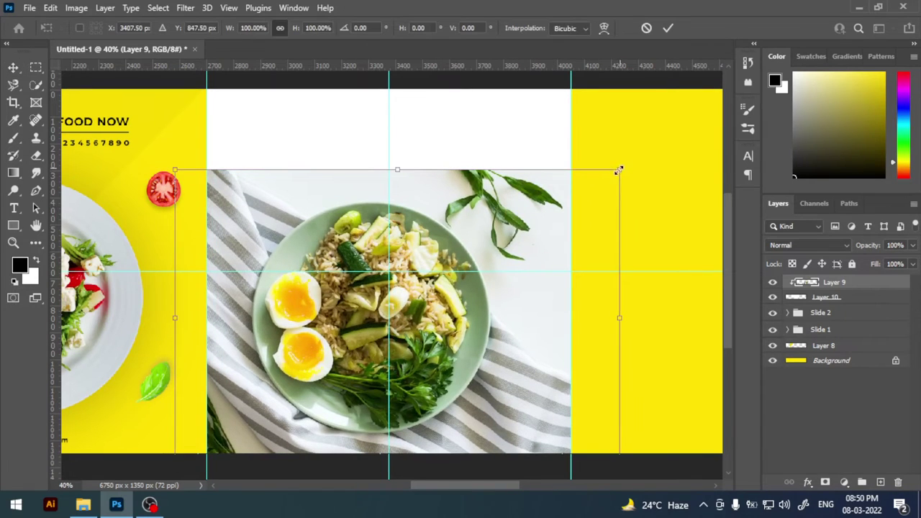
drag(619, 170, 608, 179)
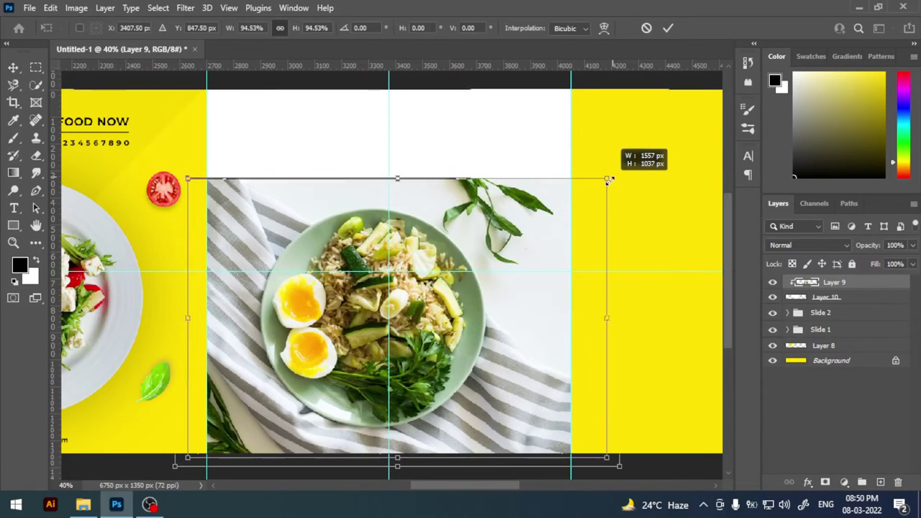
click(668, 30)
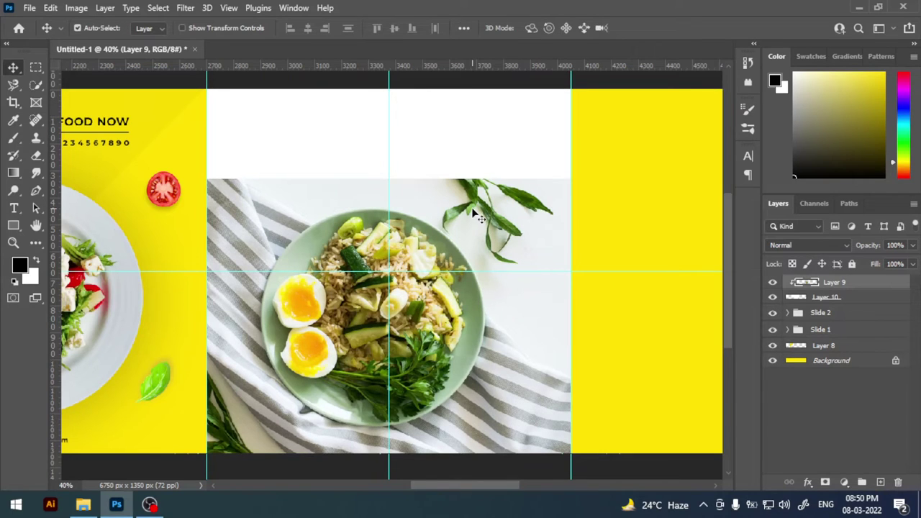
key(shift+Down)
key(shift+Left)
key(shift+Down)
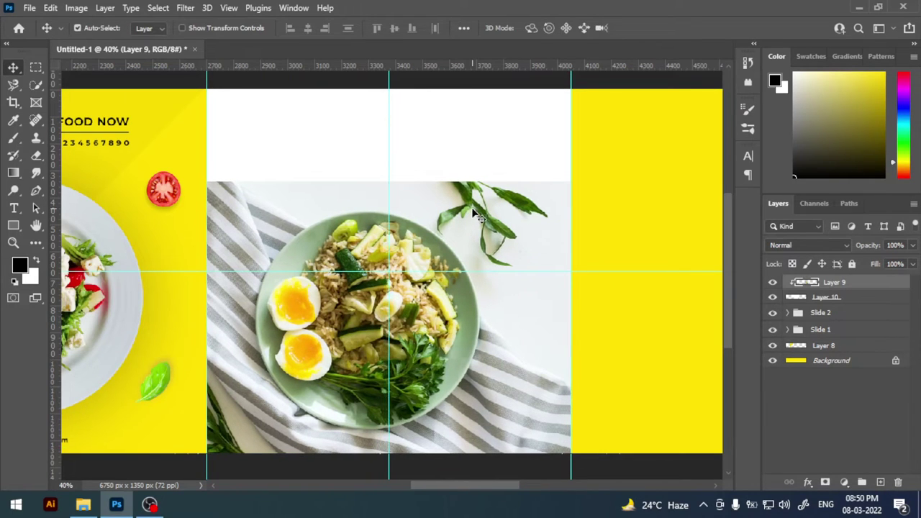
key(shift+Left)
key(shift+Down)
key(shift+Down)
key(shift+Left)
key(shift+Left)
key(shift+Right)
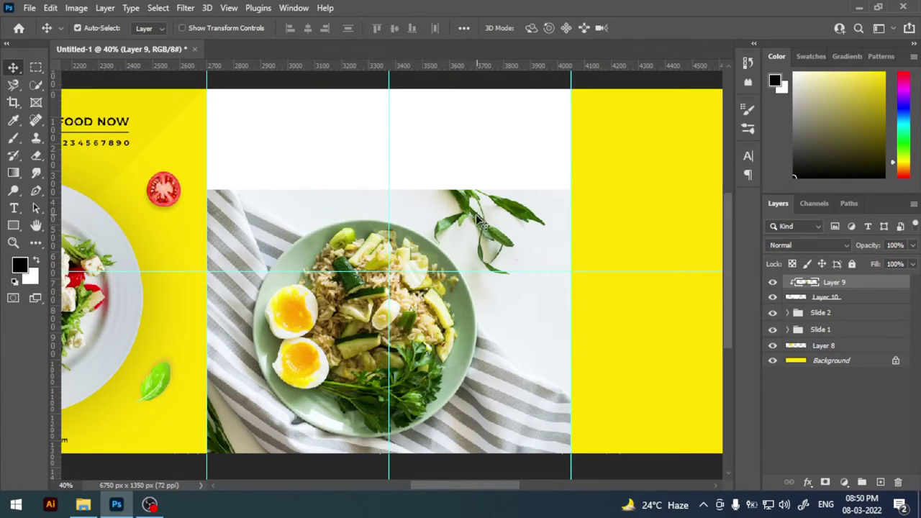
scroll(477, 217, up, 1)
scroll(477, 217, left, 1)
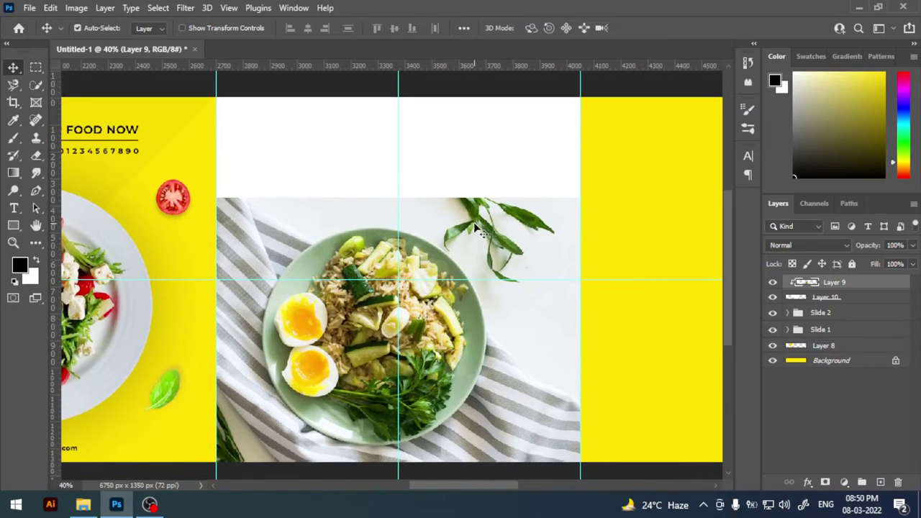
key(ctrl+plus)
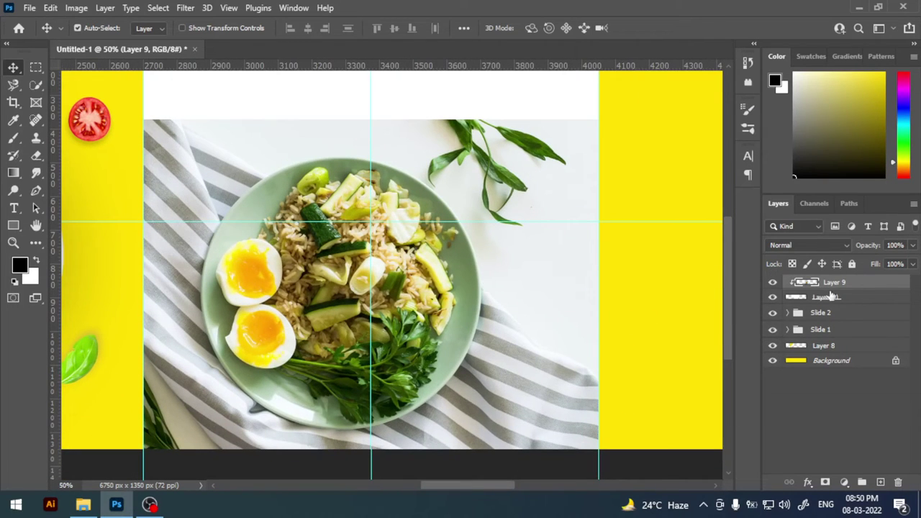
Step: Duplicate Layer 9, release the copy's clipping mask, and copy an elliptical plate selection to Layer 11
drag(831, 297, 880, 482)
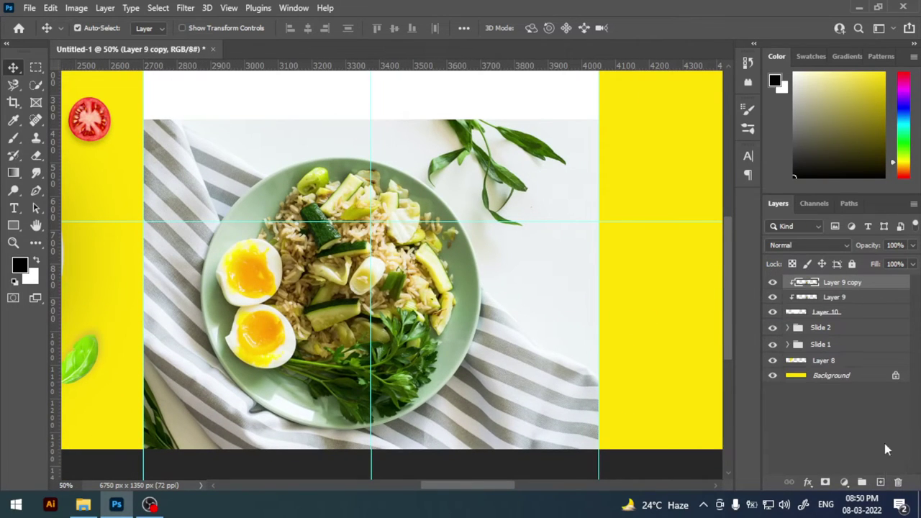
right_click(854, 285)
click(716, 257)
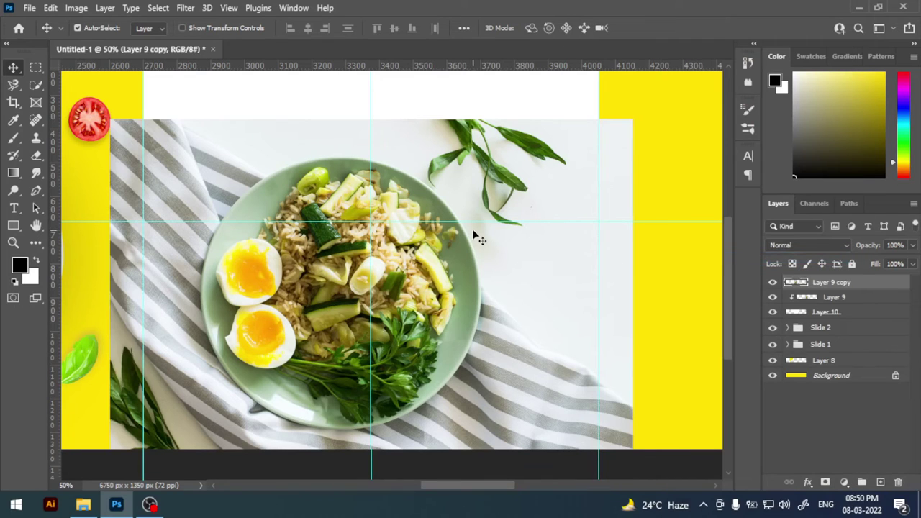
click(36, 67)
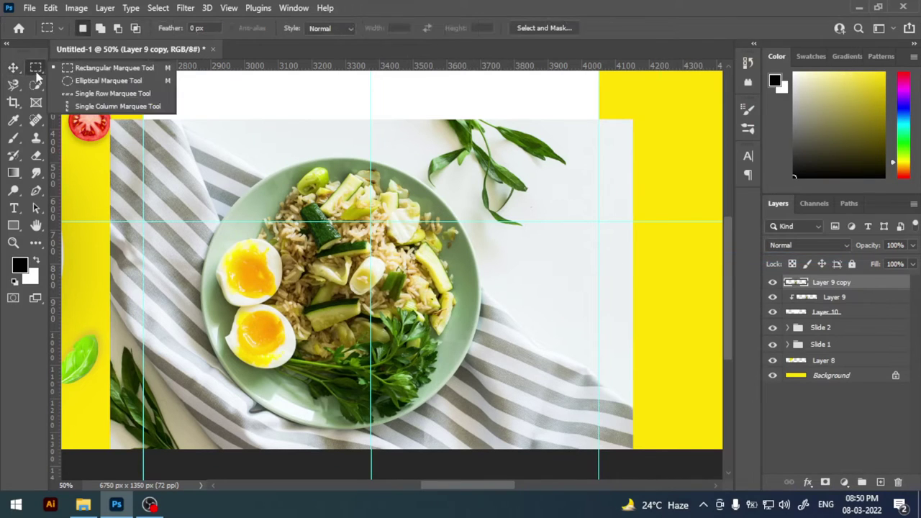
click(67, 81)
drag(211, 166, 529, 425)
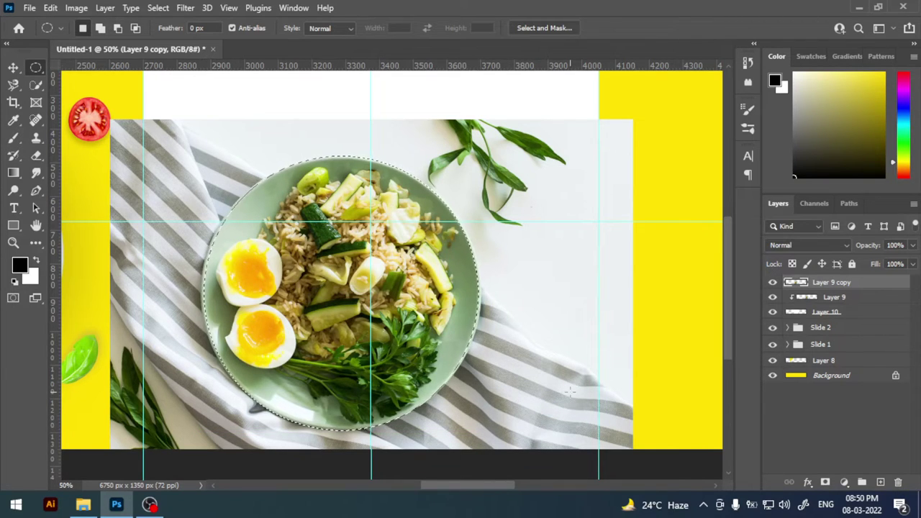
key(ctrl+j)
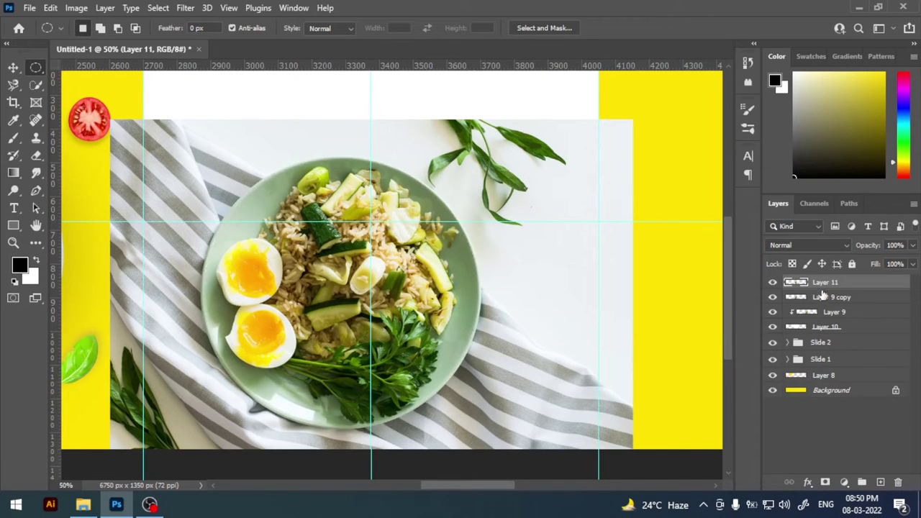
Step: Delete the Layer 9 copy, test-move the plate on Layer 11 and undo, then reselect Layer 9
key(alt+bracketleft)
key(Delete)
key(v)
key(alt+bracketright)
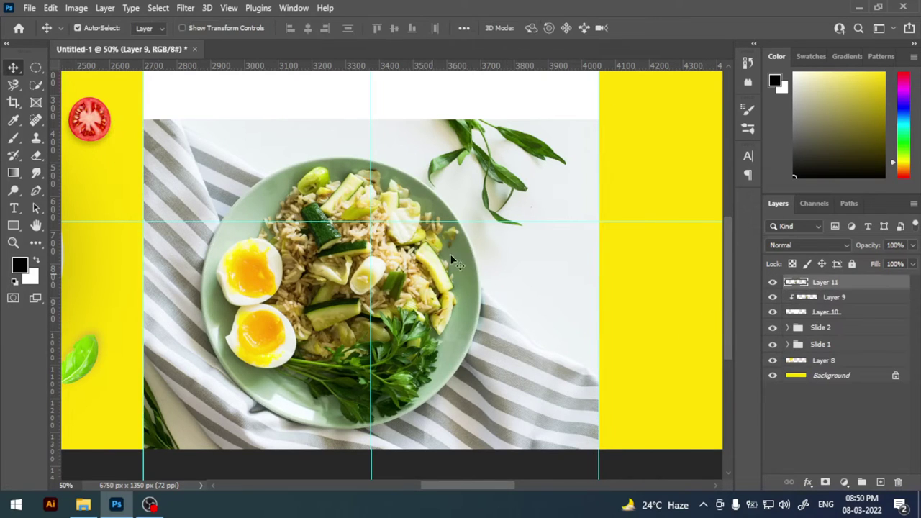
drag(432, 237, 498, 156)
key(ctrl+z)
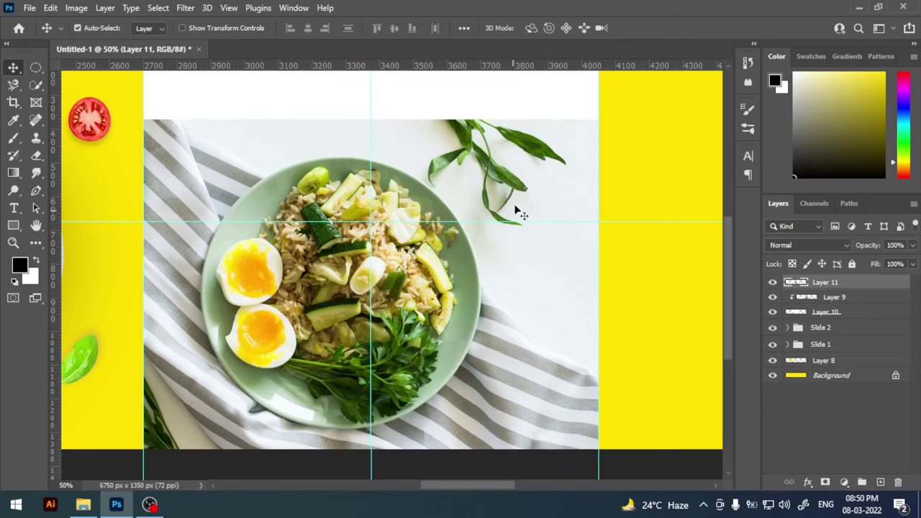
key(alt+bracketleft)
scroll(338, 194, left, 3)
scroll(257, 164, up, 1)
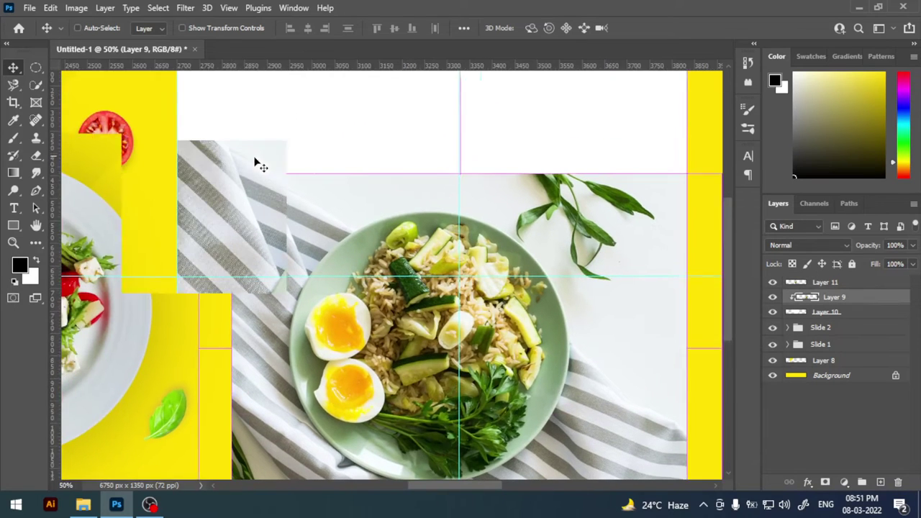
scroll(258, 164, up, 1)
scroll(282, 158, up, 1)
Step: Choose the Eraser and set it to a soft brush of about 45 px
scroll(298, 198, up, 1)
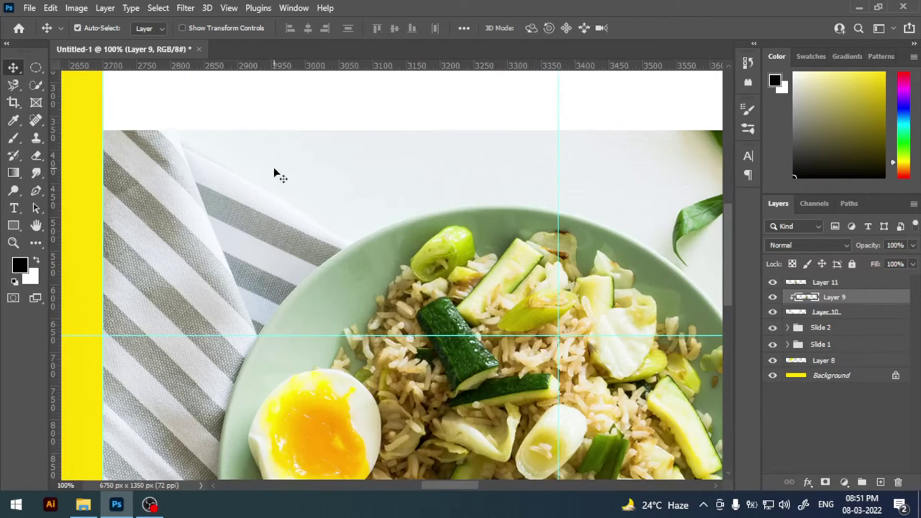
drag(274, 173, 293, 180)
click(35, 157)
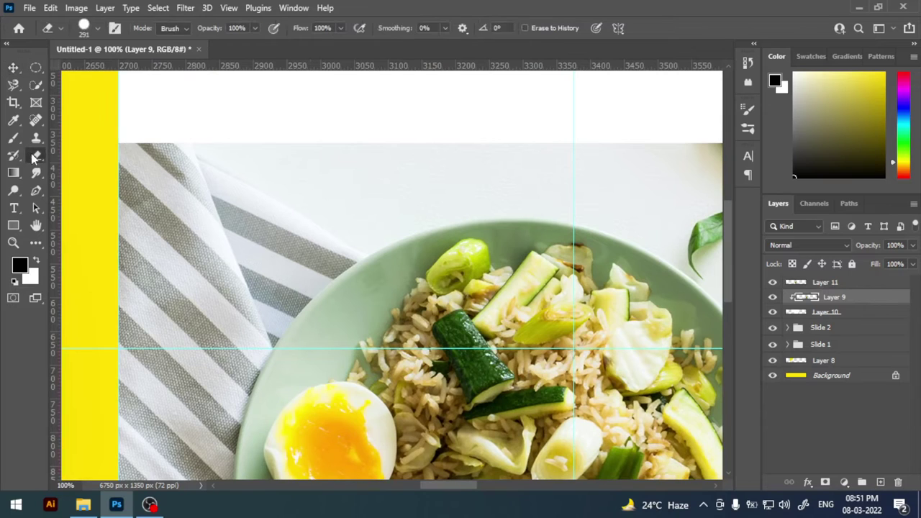
right_click(288, 162)
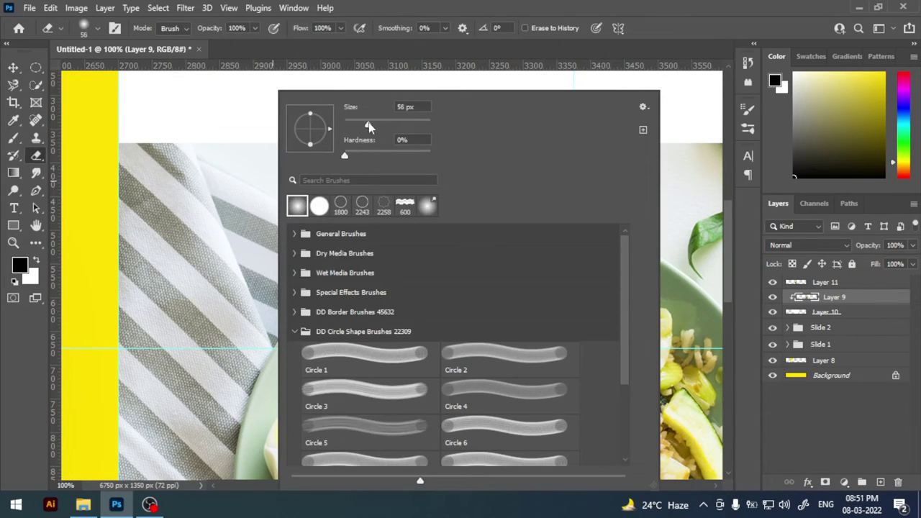
click(229, 133)
drag(229, 133, 236, 149)
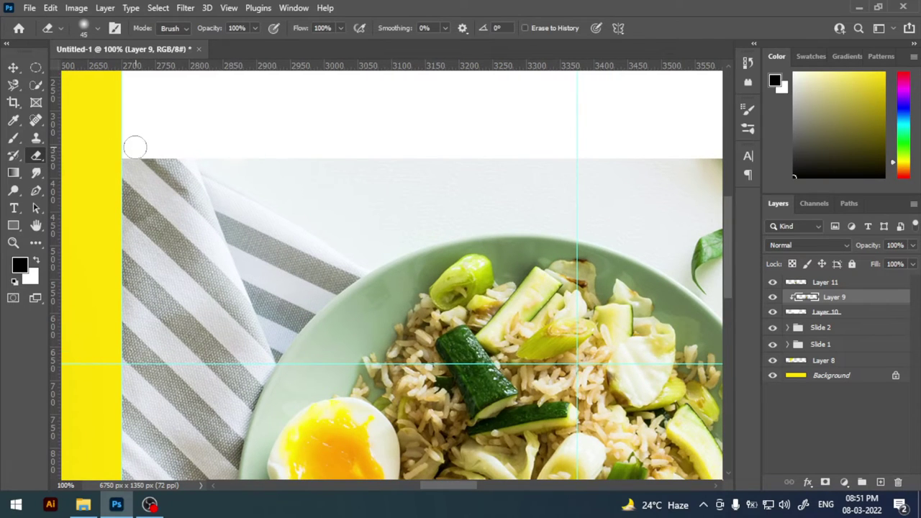
Step: Erase the towel's top-left corner, undoing the overly long first stroke
mouse_move(116, 146)
mouse_down()
mouse_move(171, 173)
mouse_move(248, 241)
mouse_move(313, 270)
mouse_up()
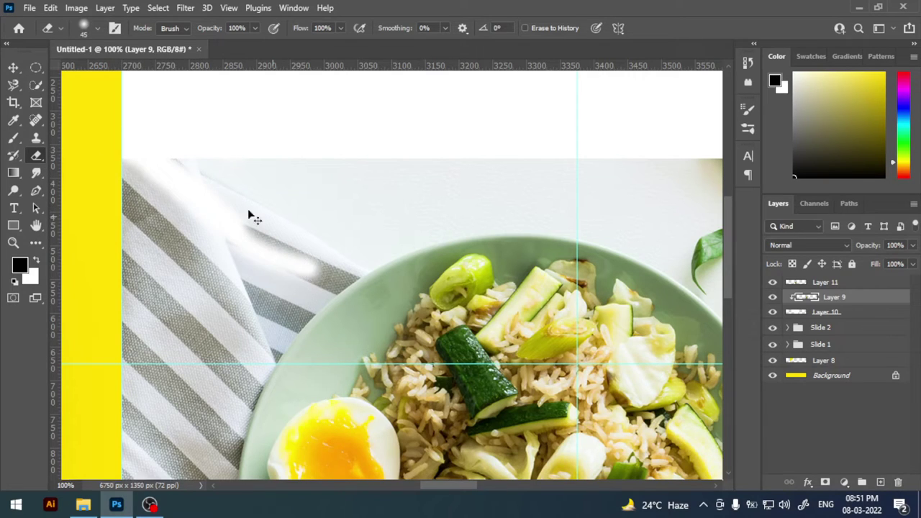
key(ctrl+z)
drag(127, 148, 367, 268)
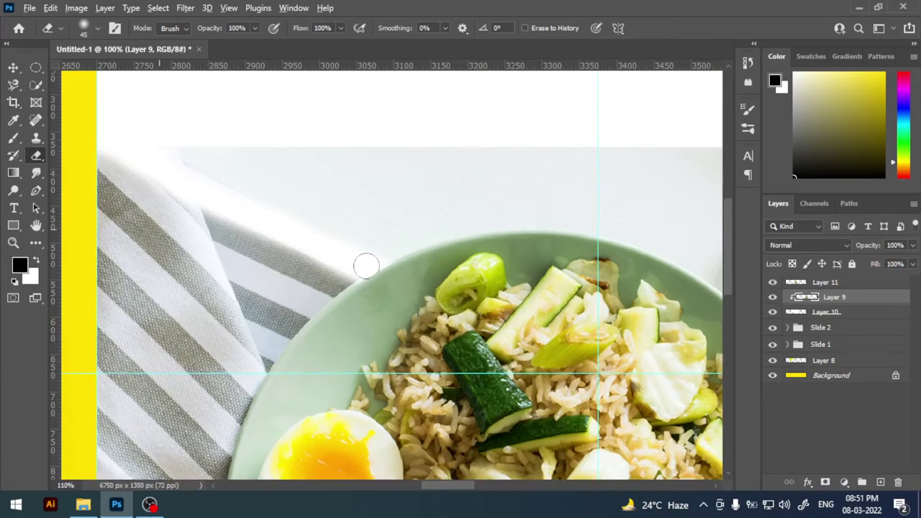
scroll(366, 268, down, 2)
scroll(366, 268, right, 5)
scroll(302, 288, down, 3)
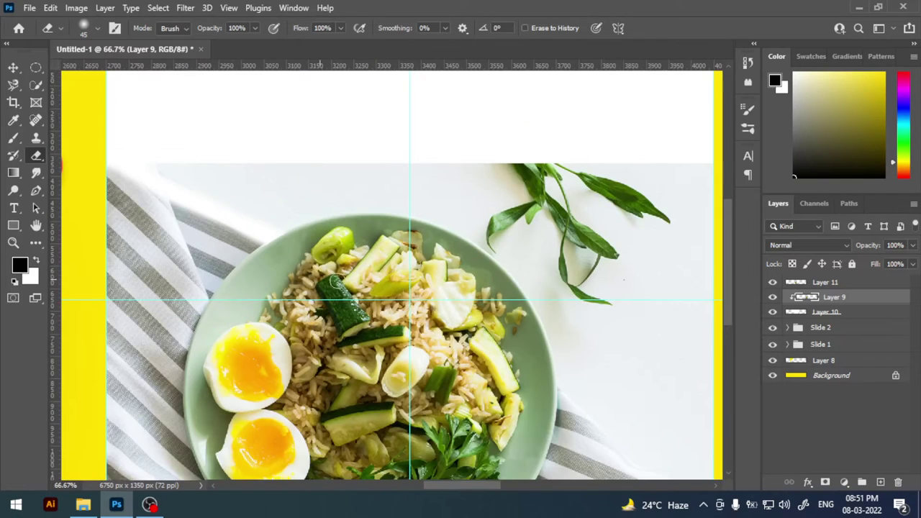
scroll(331, 286, right, 5)
scroll(389, 297, up, 1)
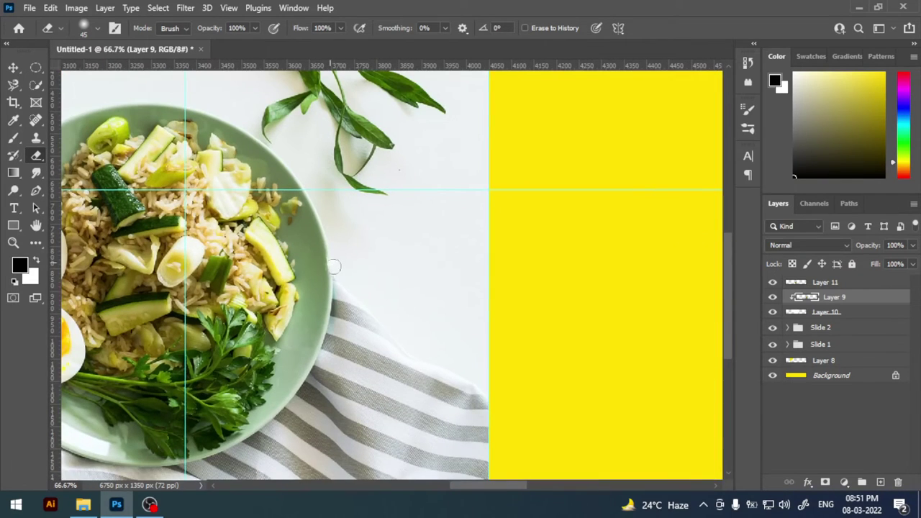
Step: Switch to a hard round eraser and whiten the background right of and above the plate
drag(412, 353, 495, 380)
right_click(418, 319)
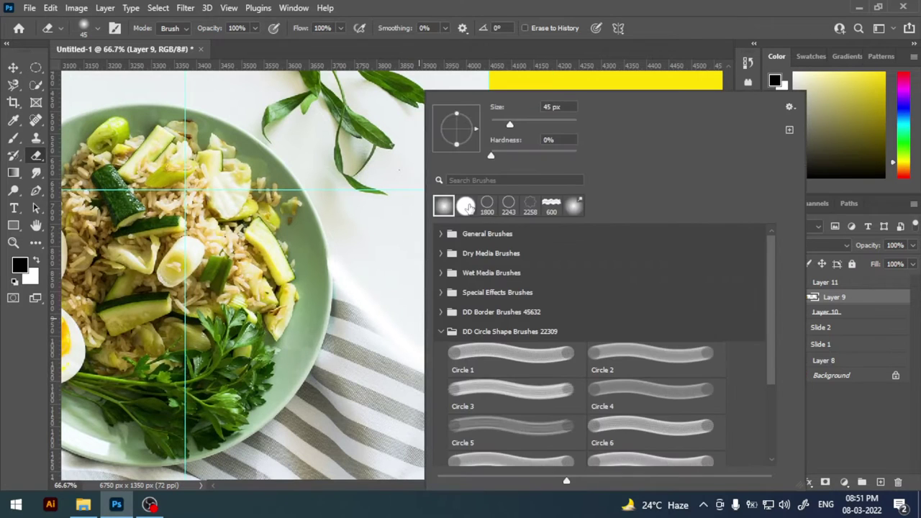
click(467, 207)
drag(372, 203, 419, 218)
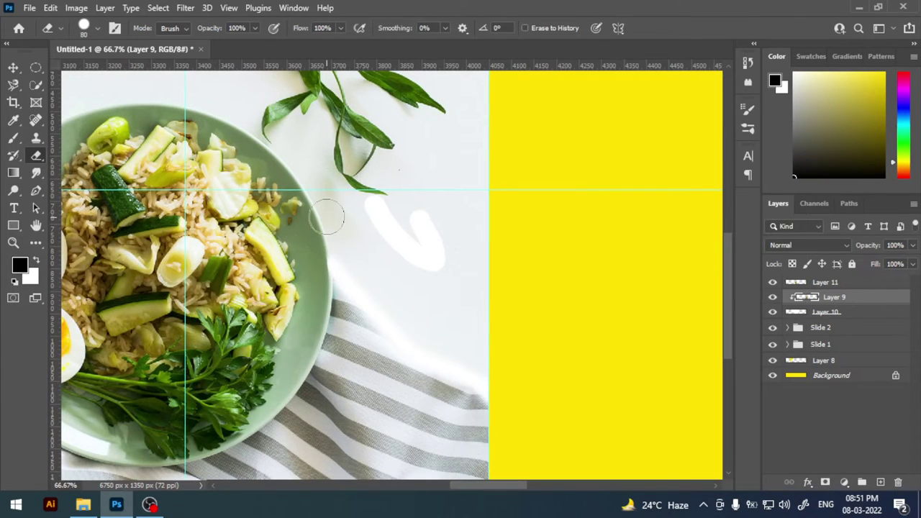
drag(327, 217, 468, 342)
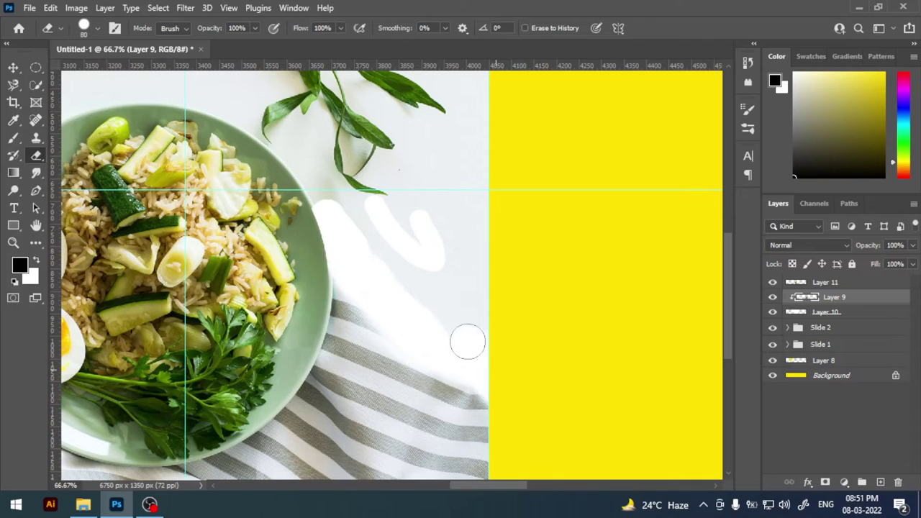
key(ctrl+z)
mouse_move(319, 232)
mouse_down()
mouse_move(434, 342)
mouse_move(425, 278)
mouse_move(477, 323)
mouse_up()
key(ctrl+minus)
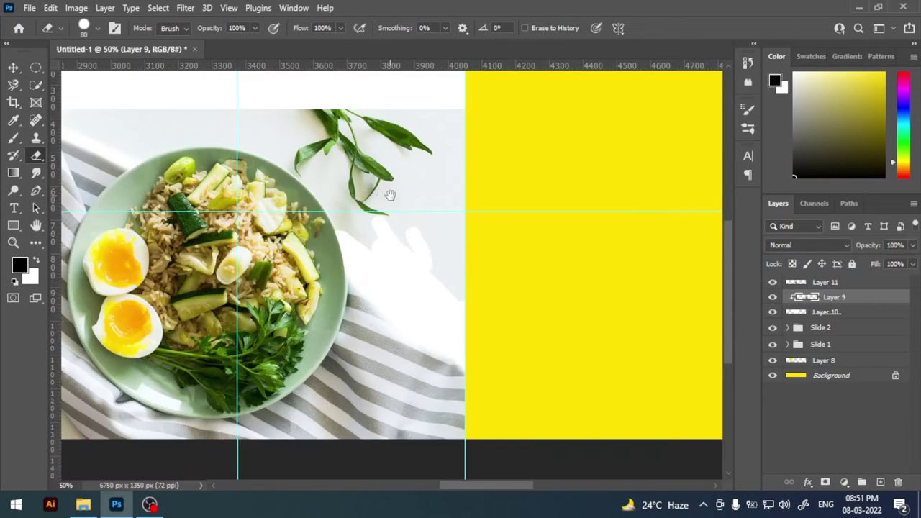
drag(389, 195, 433, 242)
mouse_move(237, 167)
mouse_down()
mouse_move(113, 151)
mouse_move(200, 201)
mouse_move(151, 165)
mouse_move(275, 183)
mouse_up()
Step: Enlarge the eraser to 125 px and erase the leaves and remaining grey background around the plate
key(bracketright)
key(bracketright)
key(bracketright)
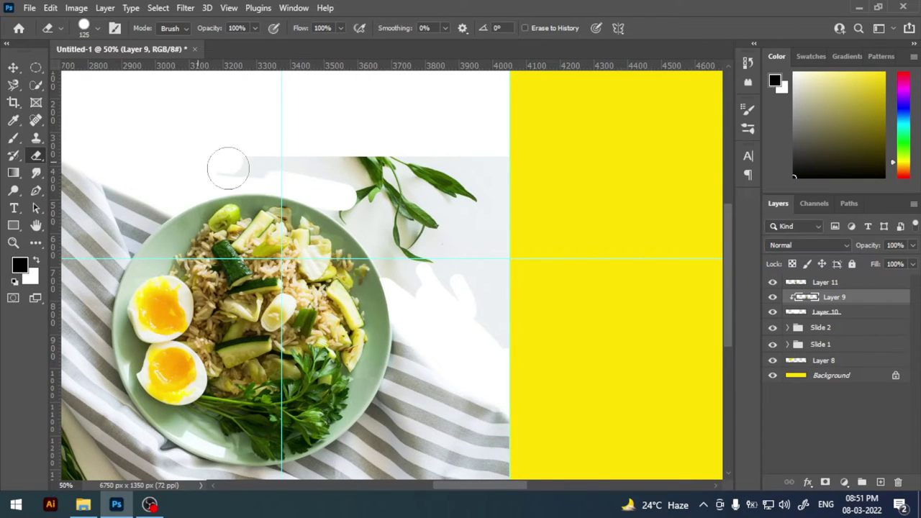
drag(226, 164, 530, 181)
drag(514, 230, 359, 216)
drag(360, 215, 517, 212)
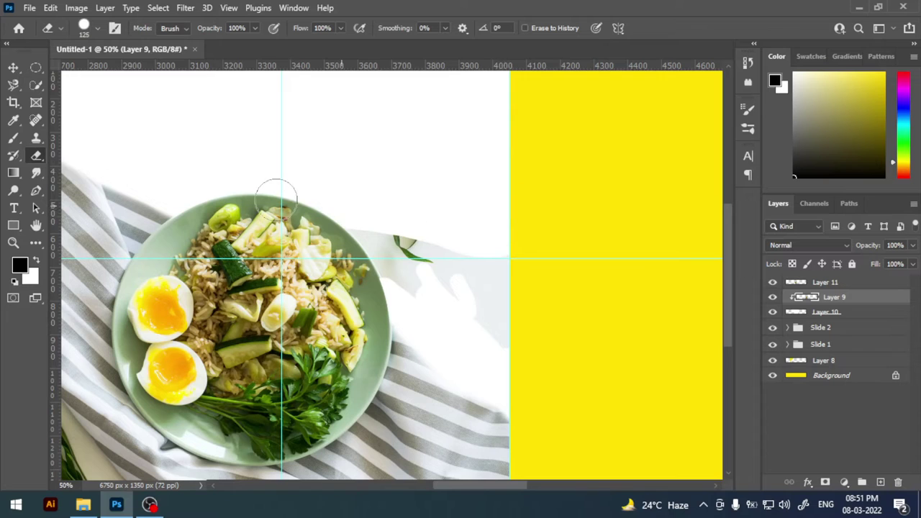
mouse_move(368, 245)
mouse_down()
mouse_move(438, 288)
mouse_move(489, 300)
mouse_move(489, 324)
mouse_up()
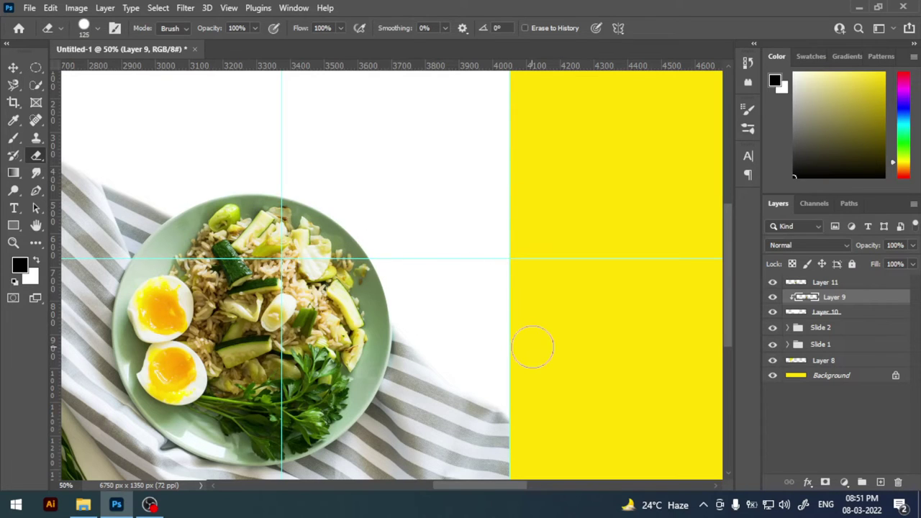
scroll(442, 263, down, 1)
scroll(433, 254, down, 1)
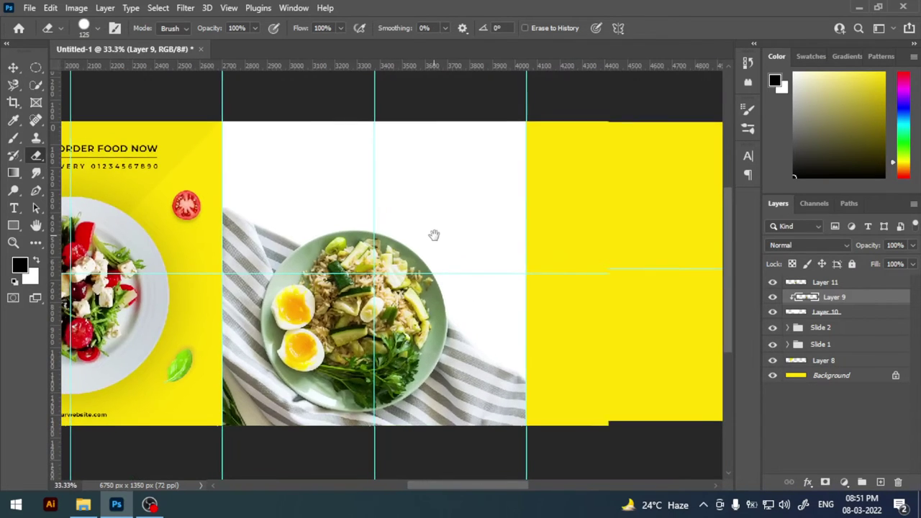
key(v)
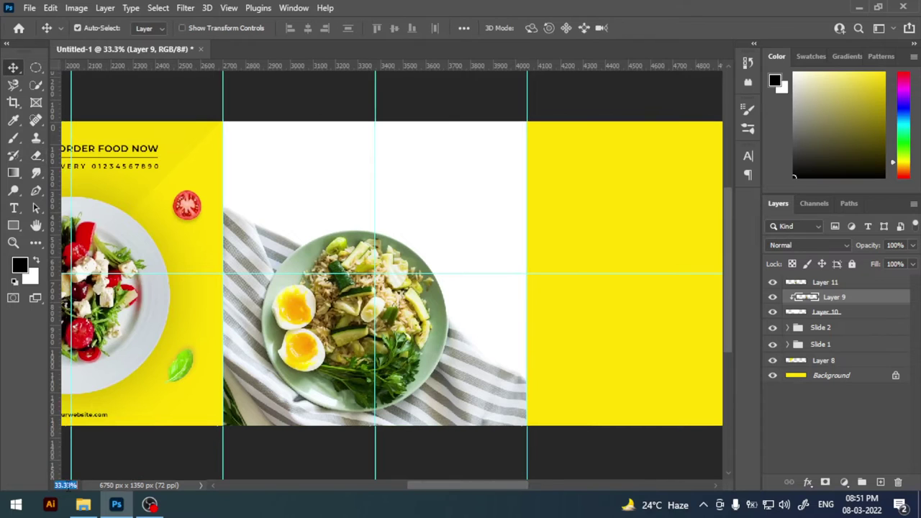
scroll(392, 276, up, 1)
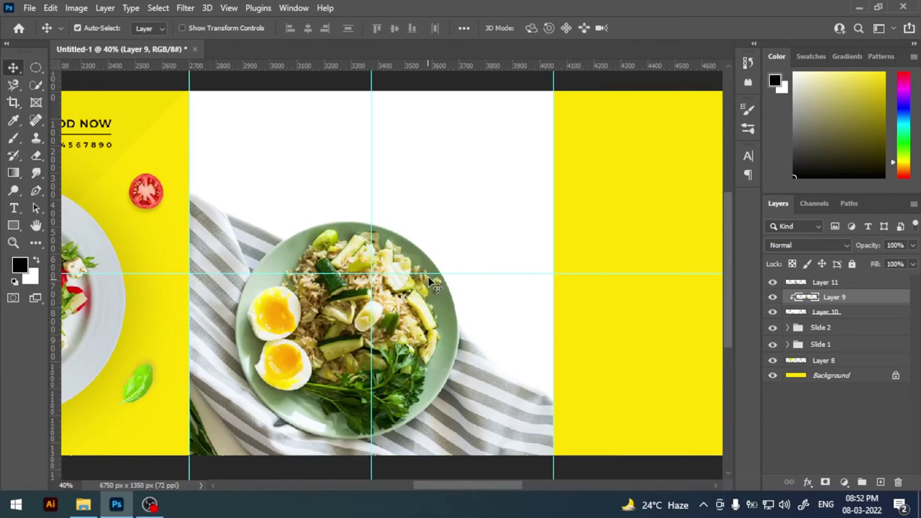
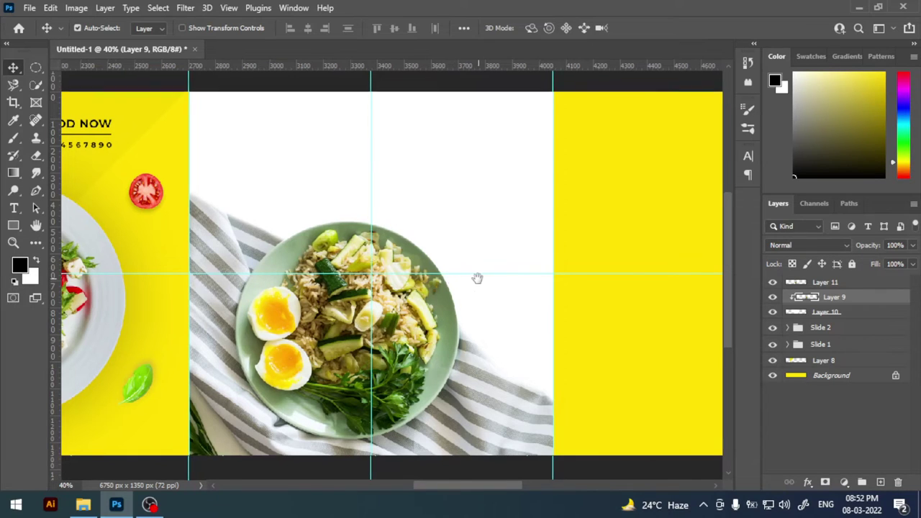
Step: Duplicate the Are You Hungry? heading onto the white slide with an Alt-drag
drag(477, 276, 452, 283)
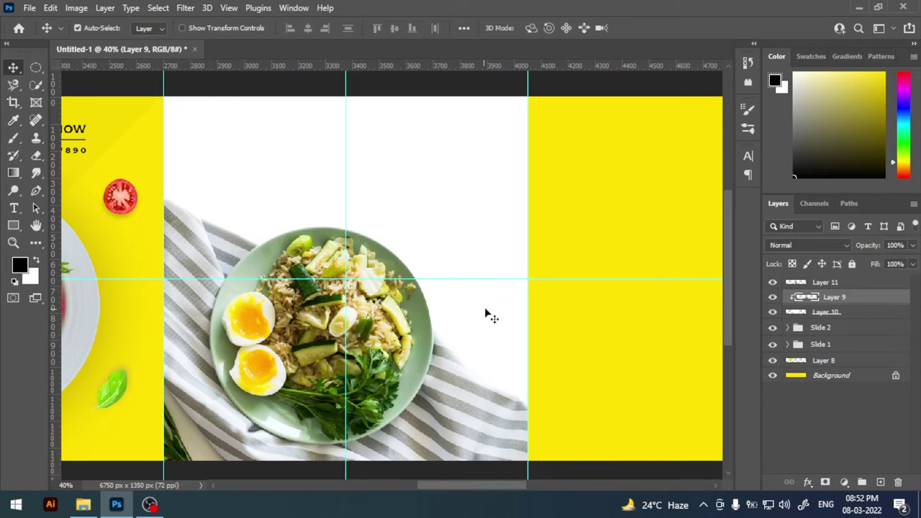
click(503, 309)
scroll(437, 306, left, 2)
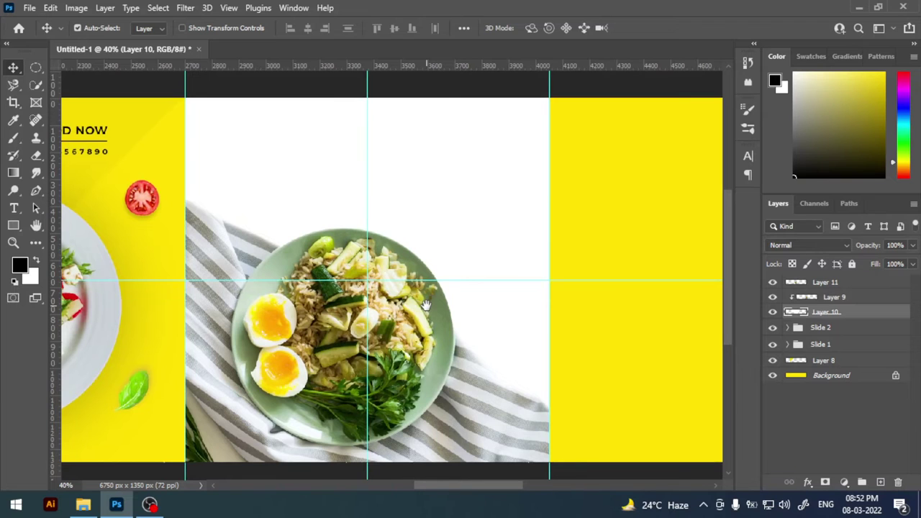
scroll(288, 174, left, 5)
scroll(452, 164, left, 5)
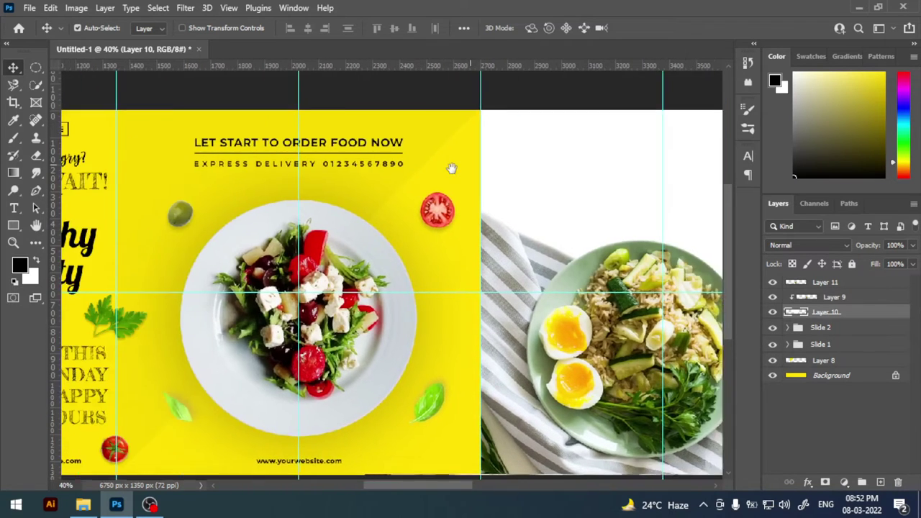
scroll(218, 154, left, 1)
drag(105, 167, 578, 167)
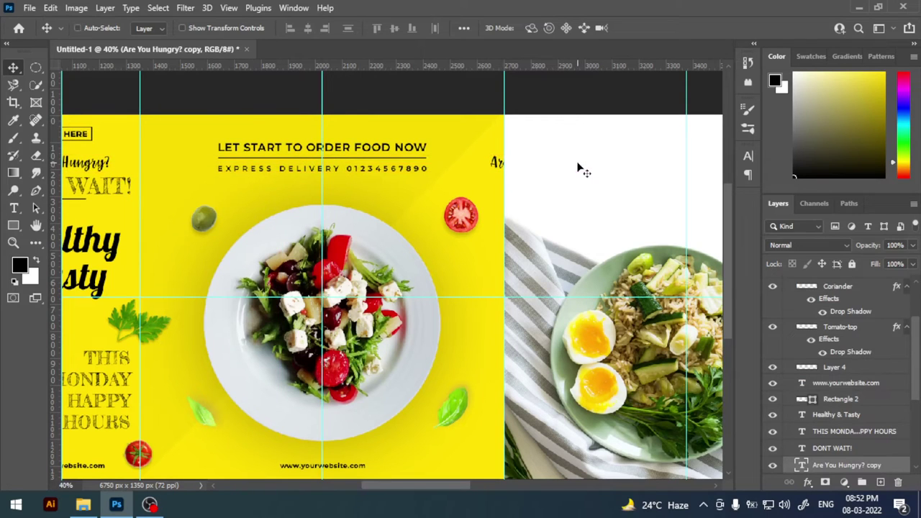
scroll(586, 175, right, 3)
drag(510, 151, 589, 142)
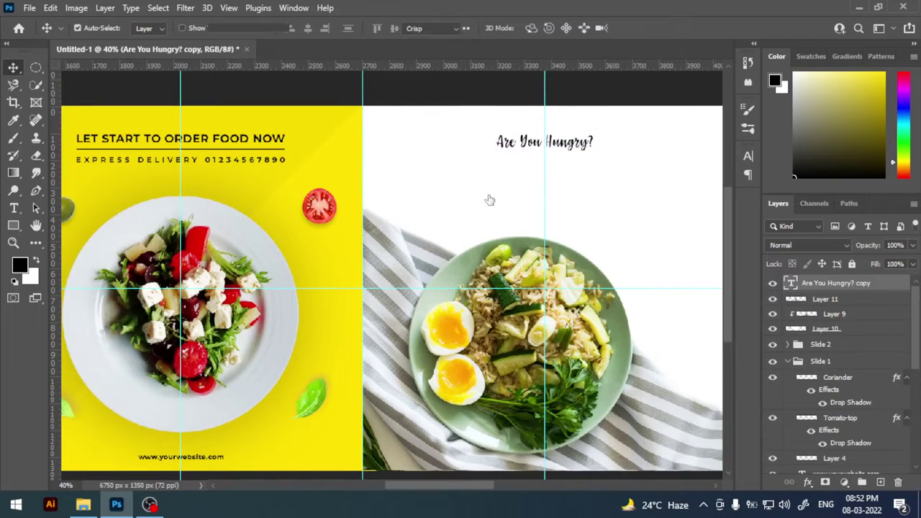
Step: Enlarge the heading copy's font size and centre it on the middle guide
key(t)
double_click(790, 284)
text(70)
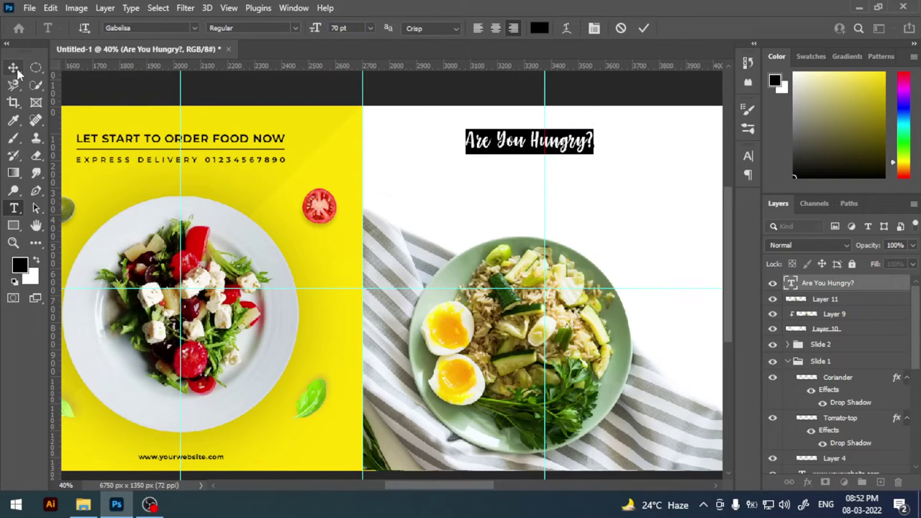
click(13, 68)
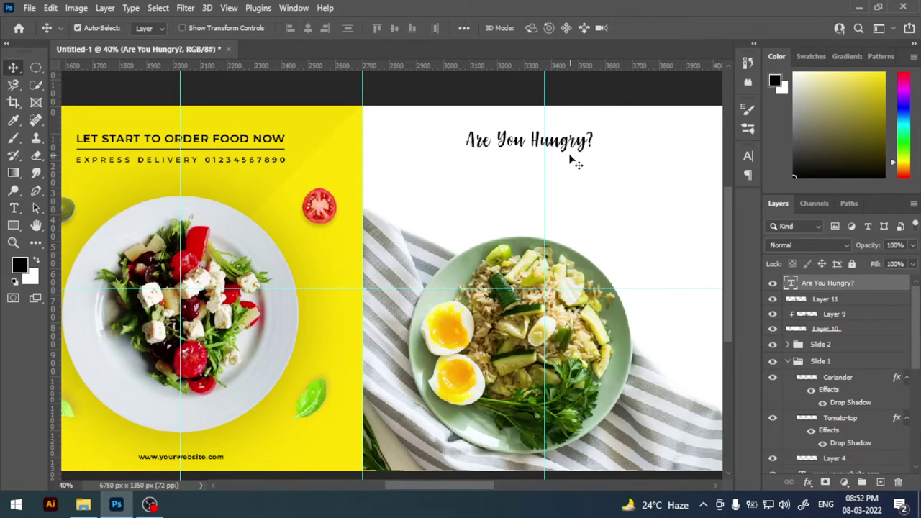
drag(564, 157, 589, 149)
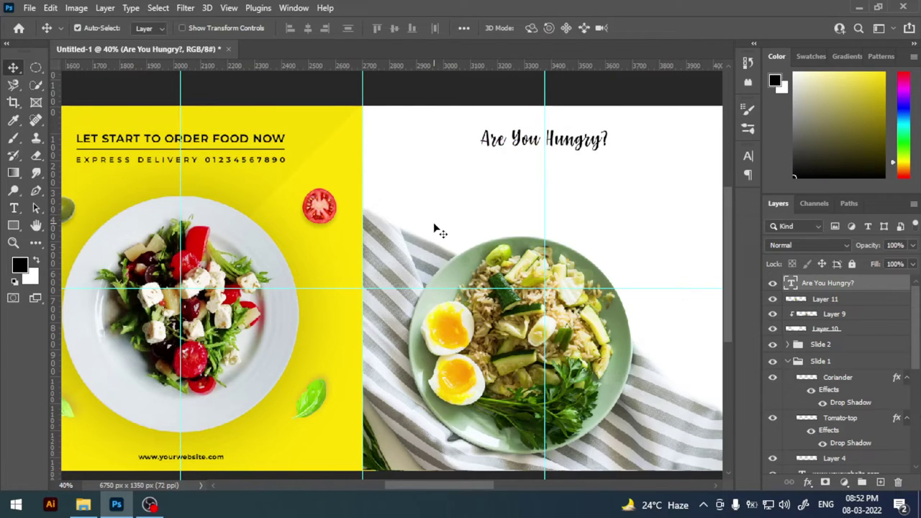
drag(298, 218, 547, 216)
Step: Copy DONT WAIT! from the first slide onto the white slide under the heading
click(195, 182)
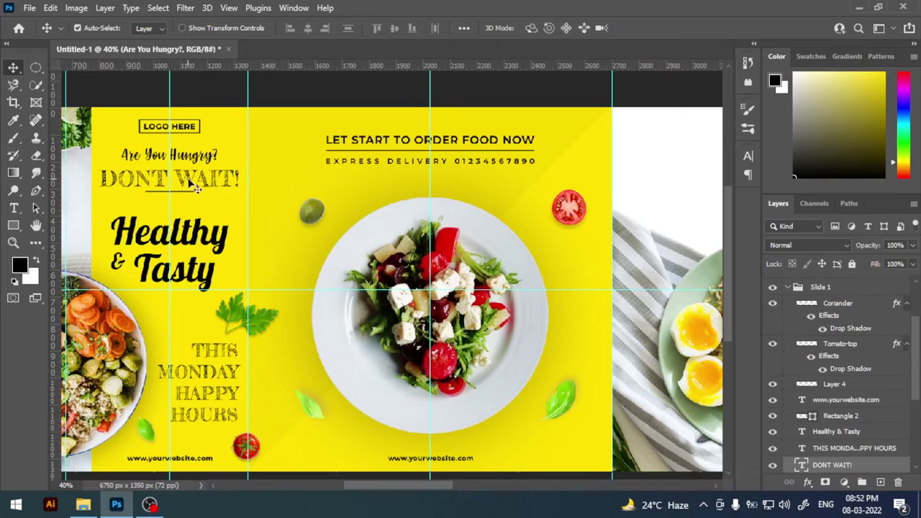
mouse_move(195, 183)
alt+mouse_down()
mouse_move(655, 170)
mouse_move(251, 167)
alt+mouse_up()
key(ctrl+shift+bracketright)
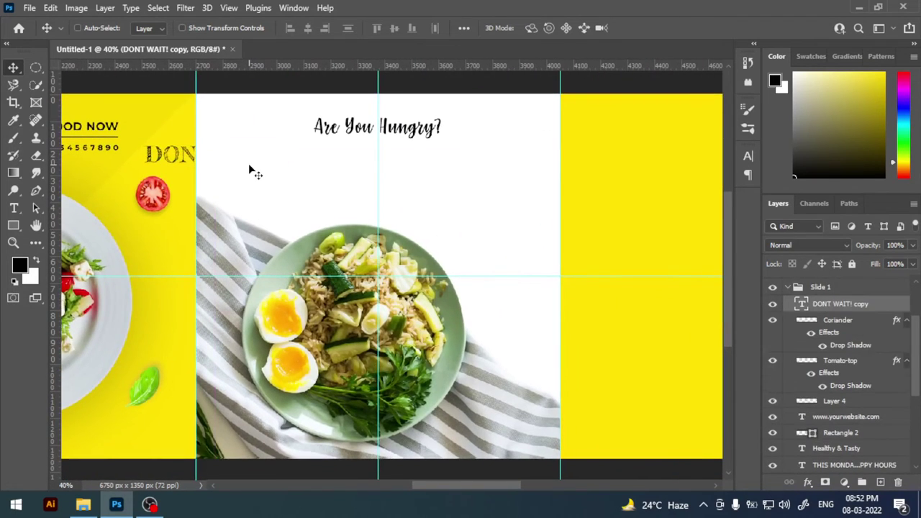
key(t)
double_click(249, 162)
key(ctrl+Return)
key(v)
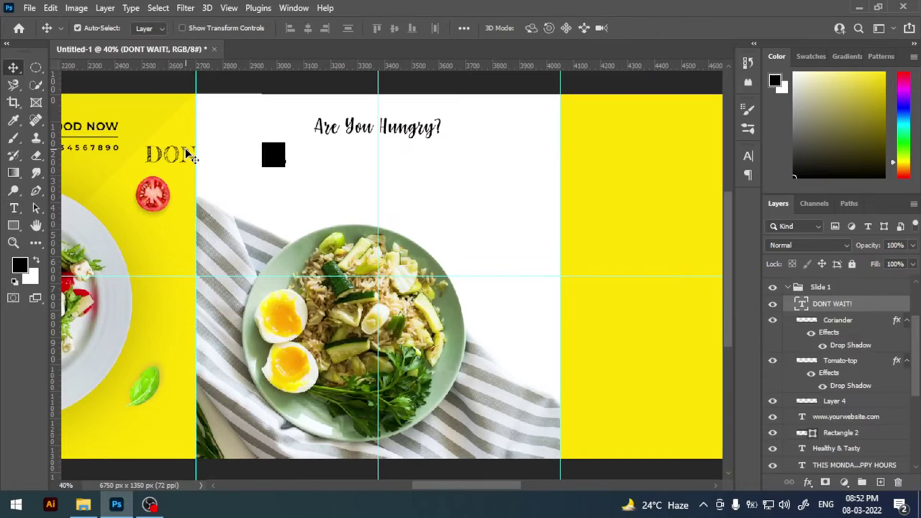
drag(188, 154, 411, 123)
Step: Resize the DONT WAIT! copy to 112 pt
double_click(791, 284)
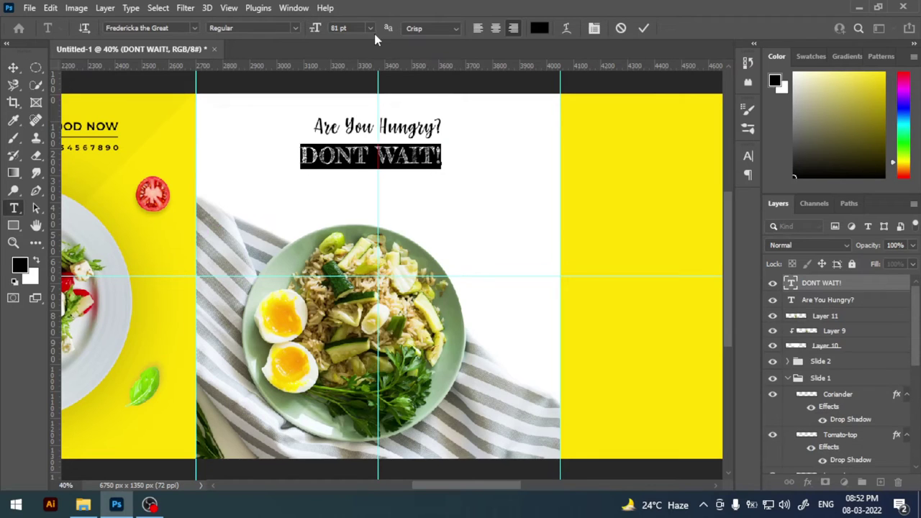
text(12)
key(Return)
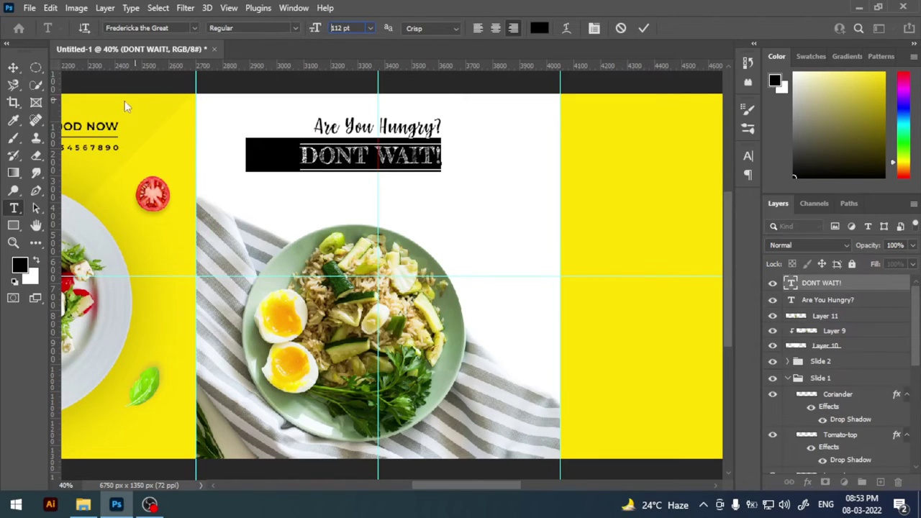
key(Escape)
key(v)
scroll(405, 192, up, 1)
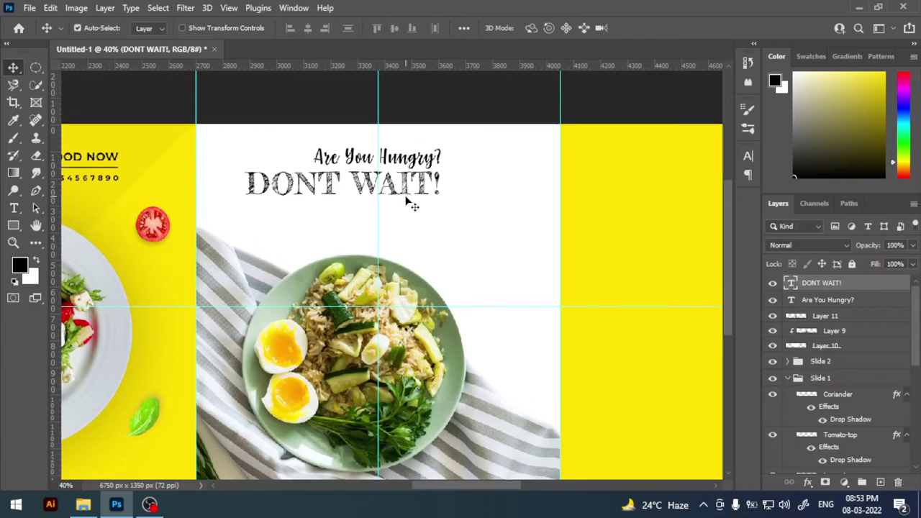
scroll(407, 202, up, 2)
Step: Centre DONT WAIT! beneath Are You Hungry? and nudge it slightly down
key(ctrl+t)
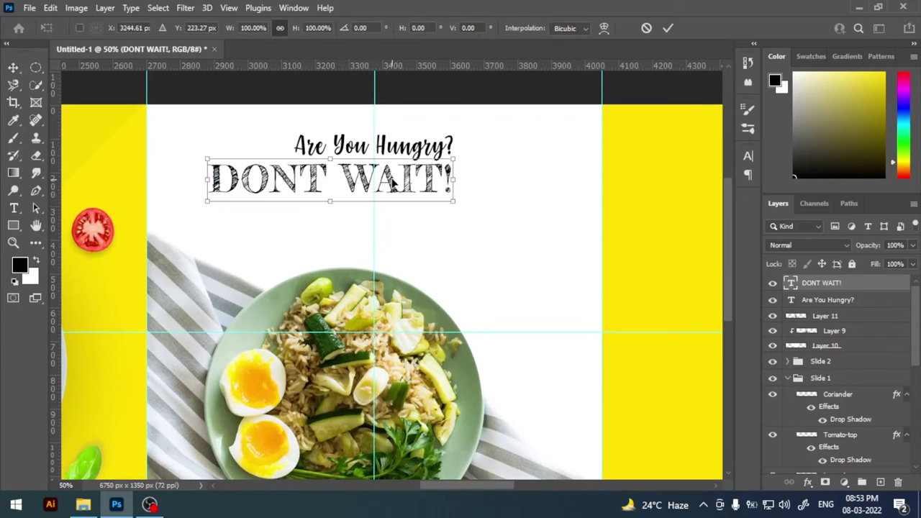
drag(389, 183, 435, 186)
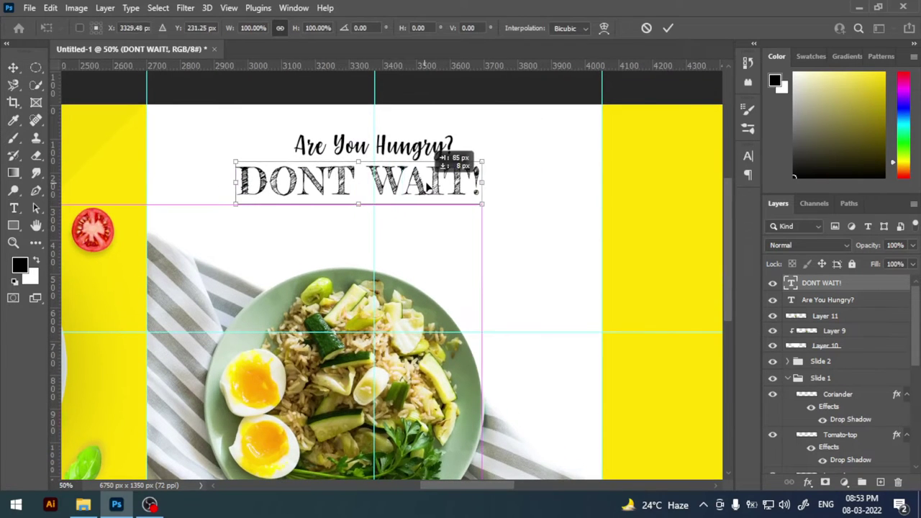
click(668, 28)
key(Down)
key(Down)
key(Down)
key(Down)
key(Down)
key(Down)
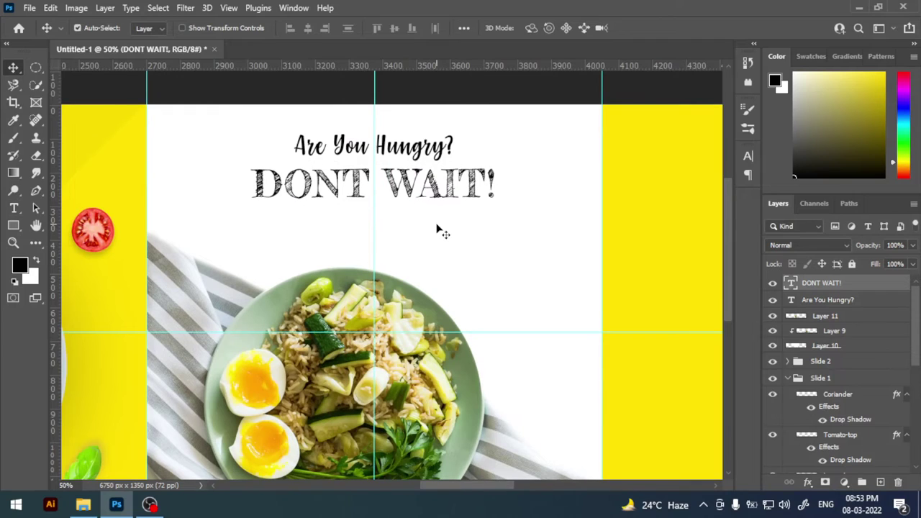
key(Down)
key(Down)
key(Down)
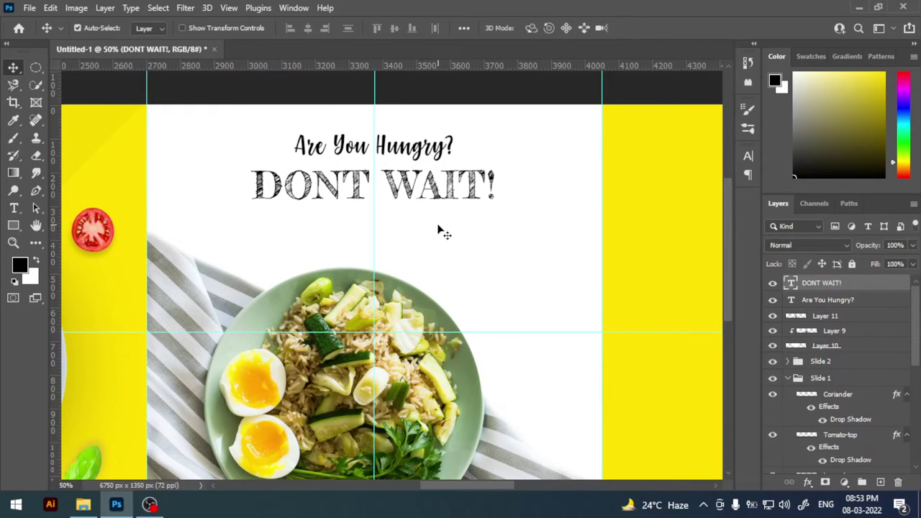
click(15, 208)
Step: Type LET START TO ORDER NOW in Montserrat Bold 33 pt below DONT WAIT!
click(314, 242)
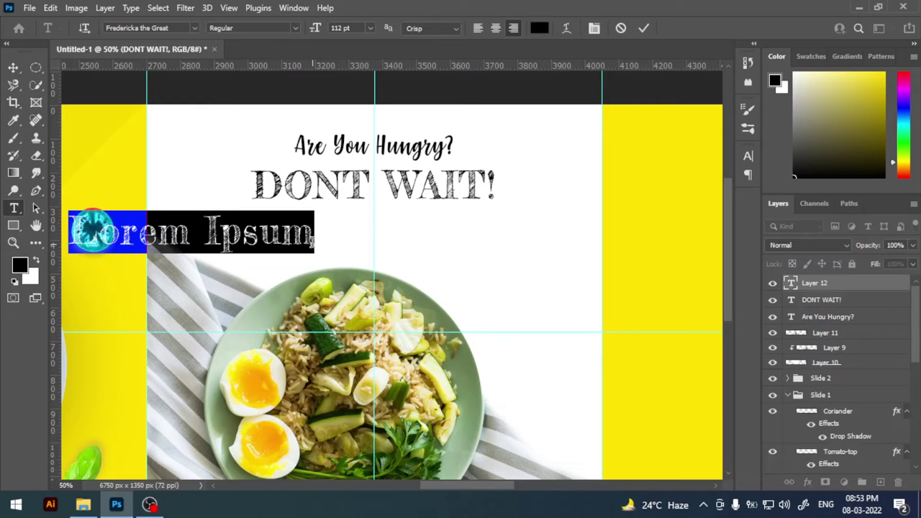
click(169, 29)
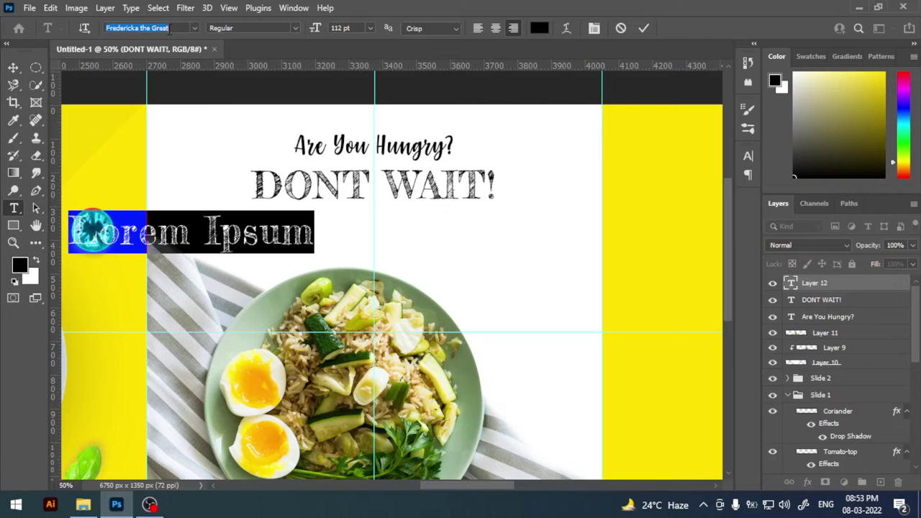
text(MONT)
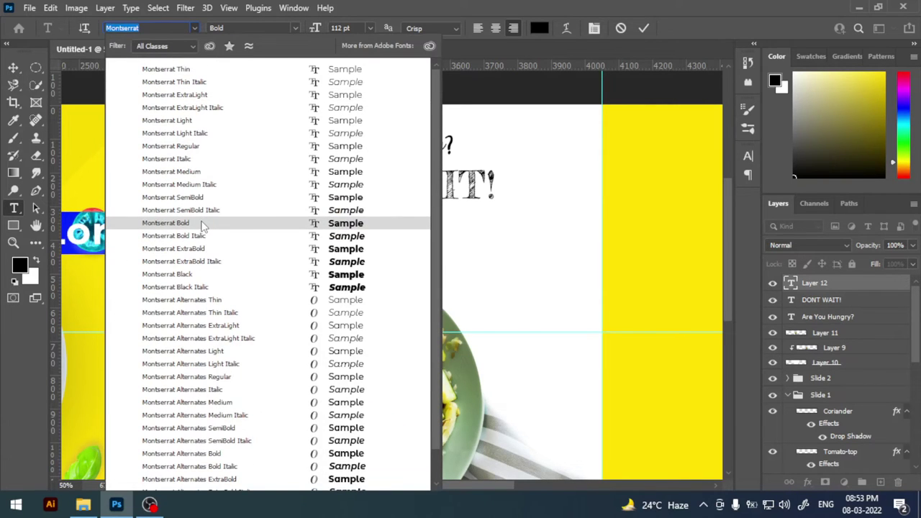
click(202, 225)
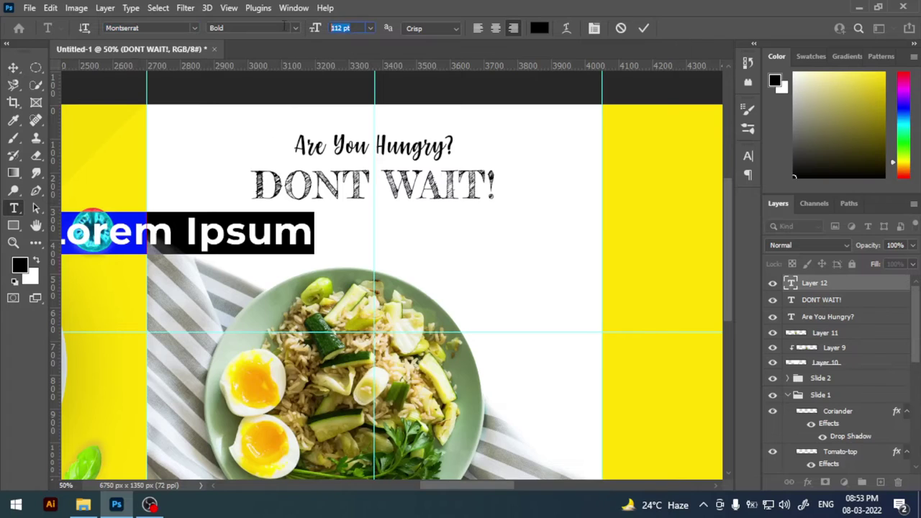
text(3)
key(Return)
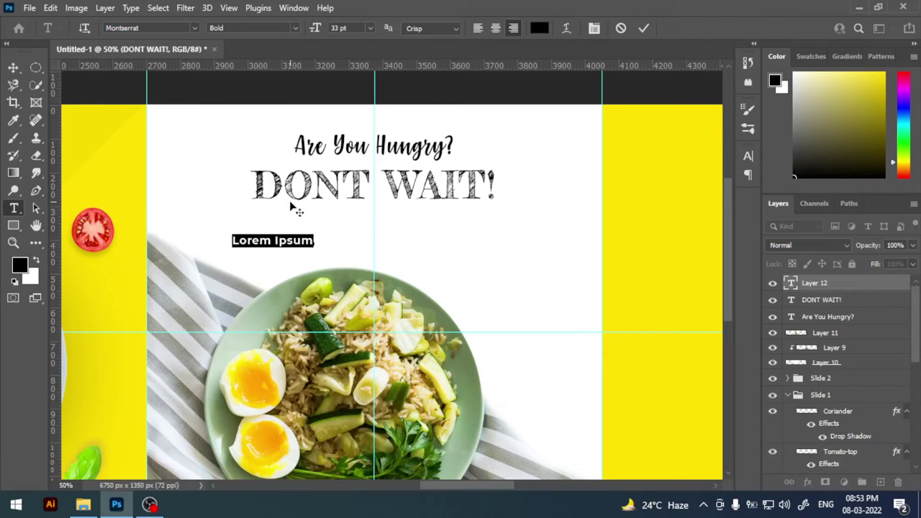
text(LET)
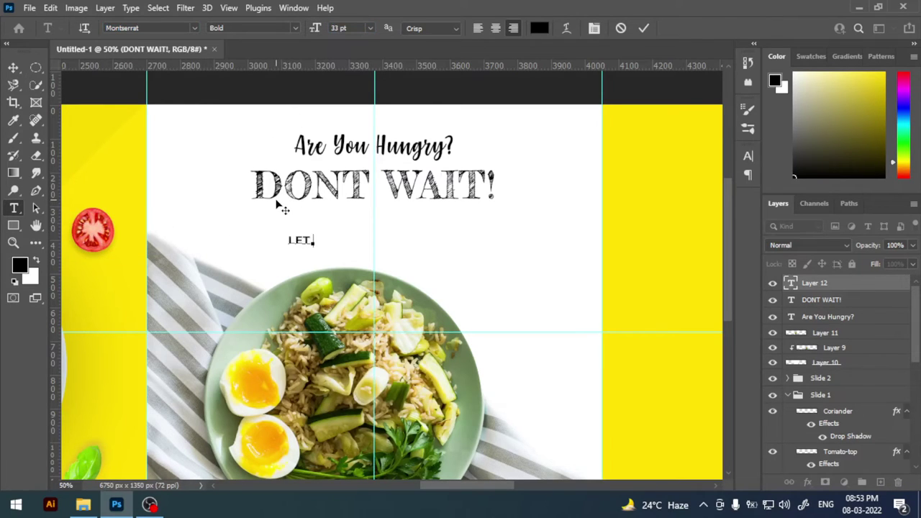
text( START)
text( TO ORDER)
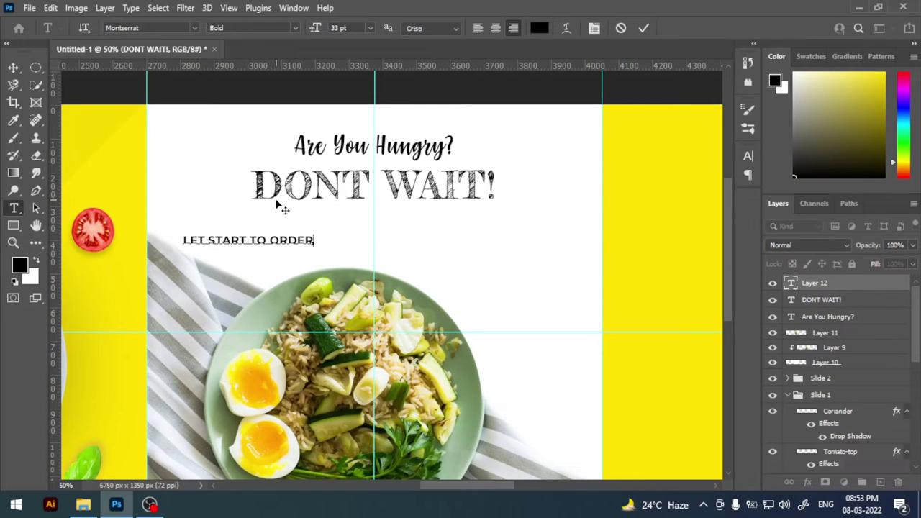
text( NOW)
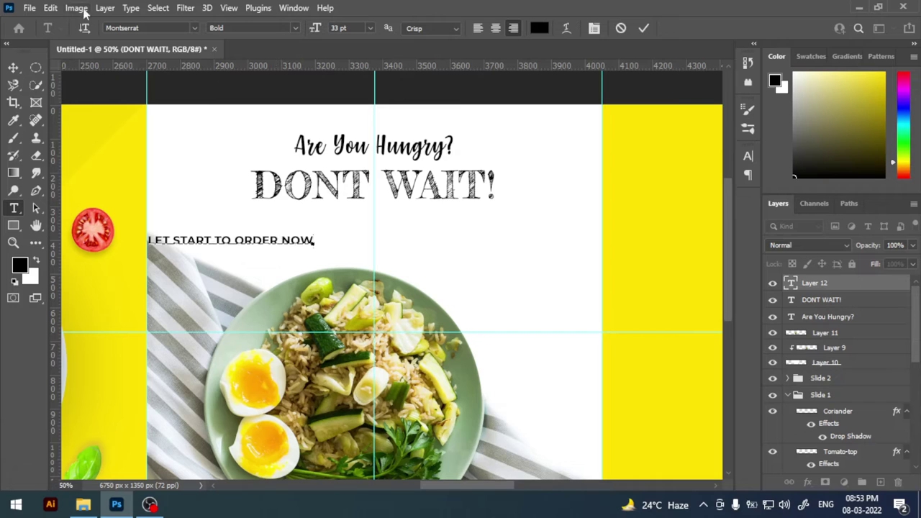
key(ctrl+Return)
Step: Centre the subtitle under DONT WAIT! and nudge it a few pixels lower
key(ctrl+t)
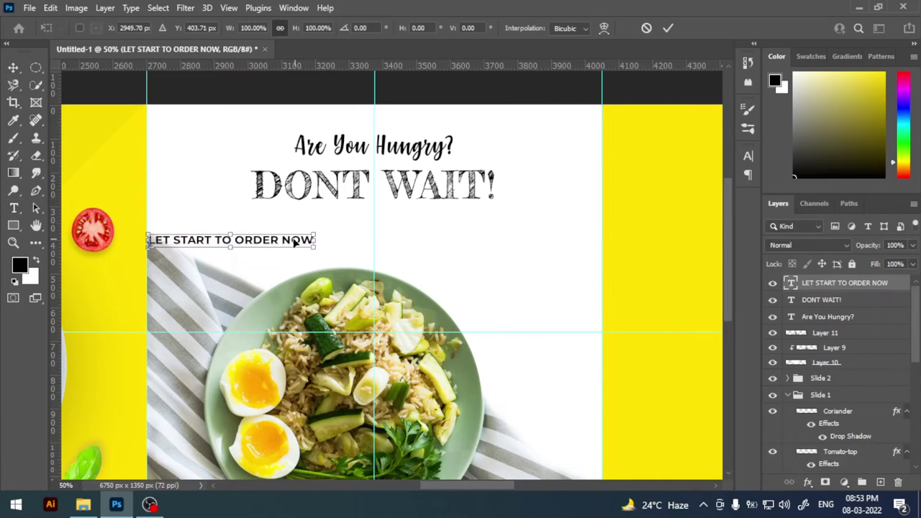
drag(295, 242, 437, 219)
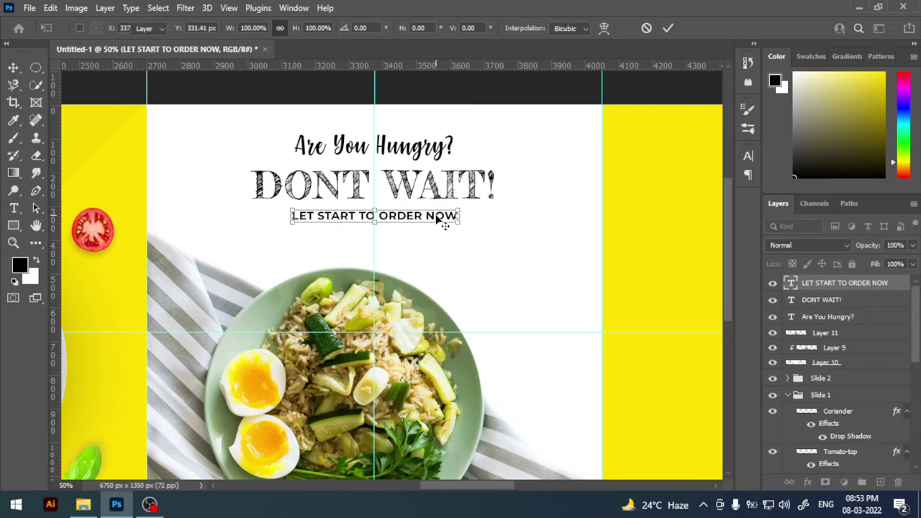
key(Return)
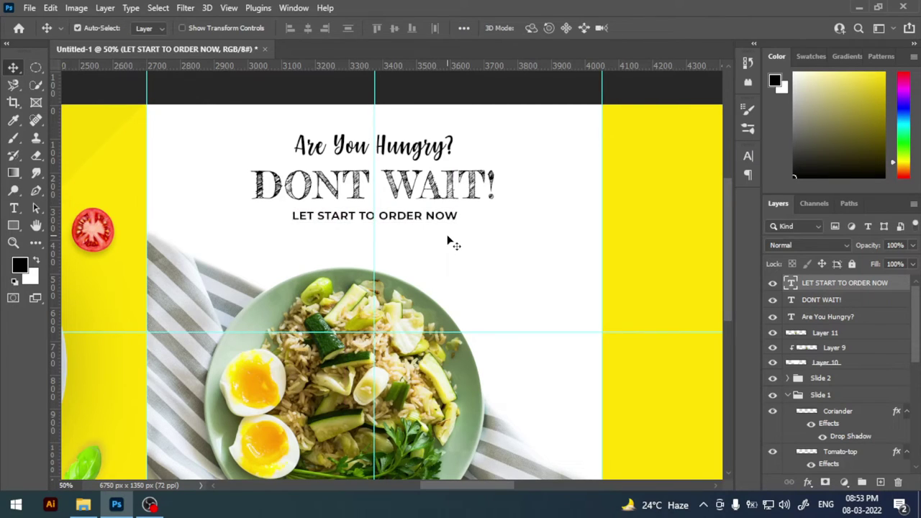
key(shift+Down)
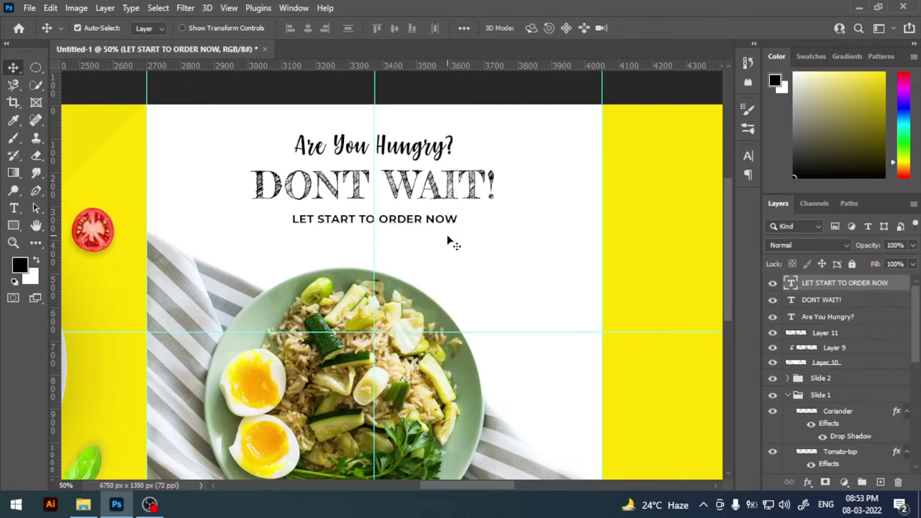
click(412, 186)
click(396, 224)
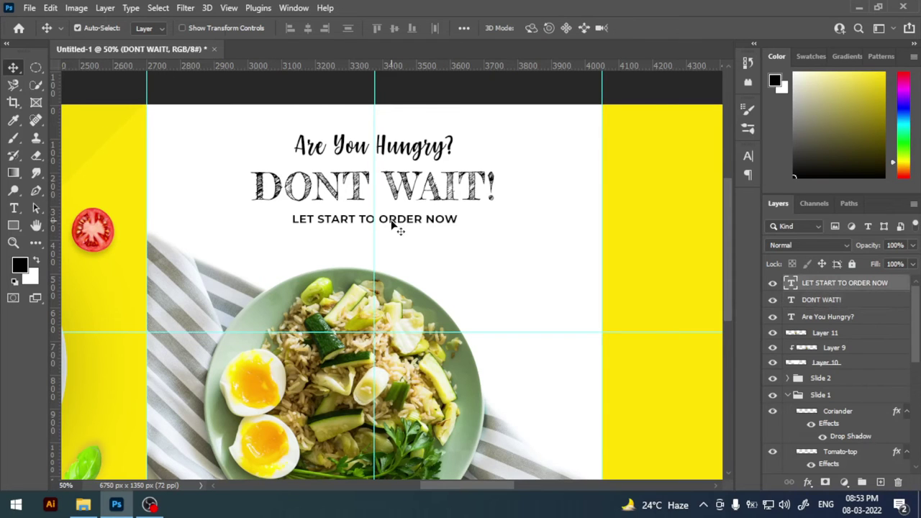
key(shift+Down)
key(ctrl+plus)
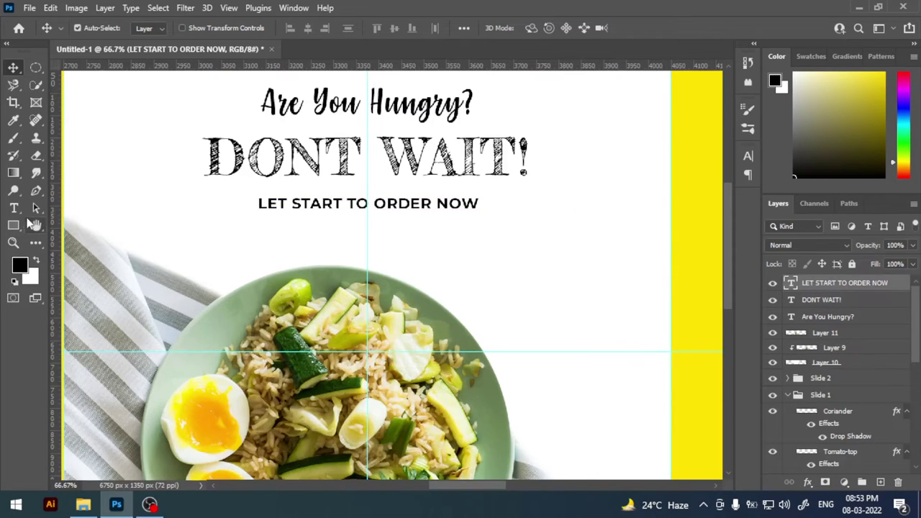
Step: Draw a thin rectangle under the subtitle with no stroke and a solid black fill
key(u)
drag(259, 216, 477, 216)
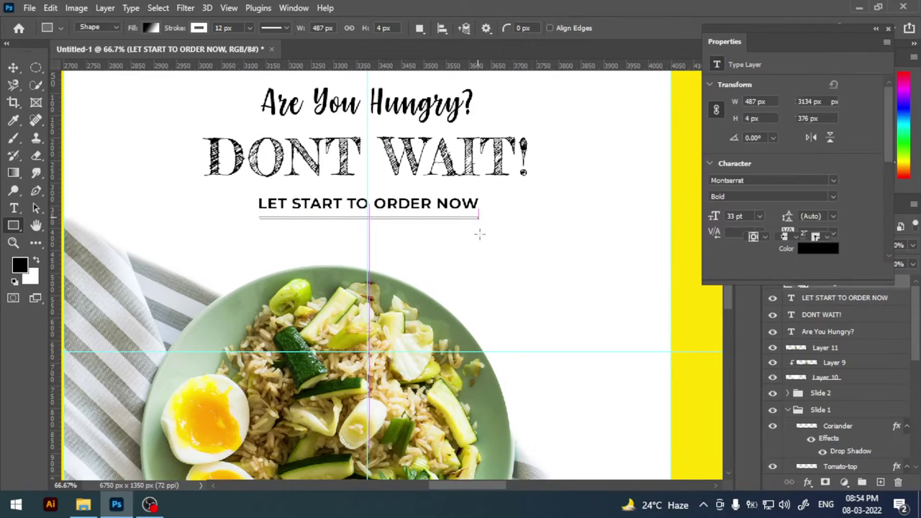
click(193, 30)
click(118, 53)
click(149, 28)
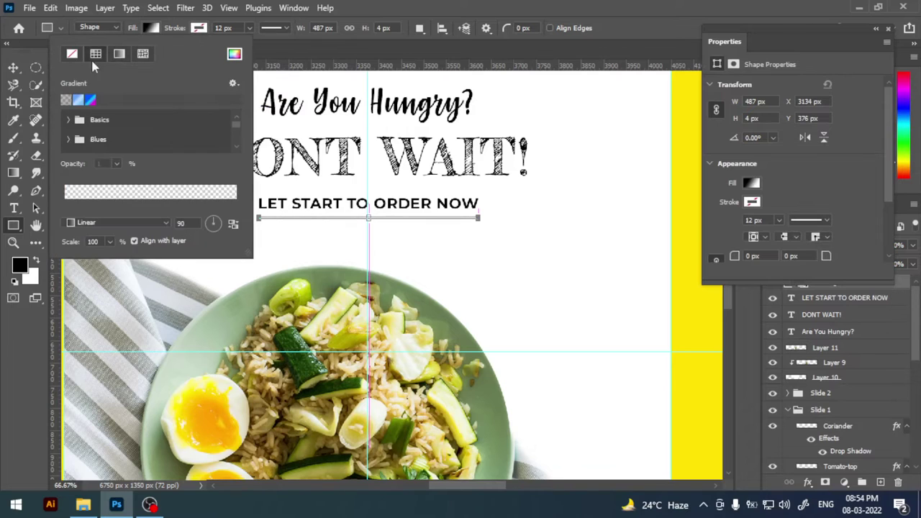
click(95, 53)
click(66, 96)
click(13, 67)
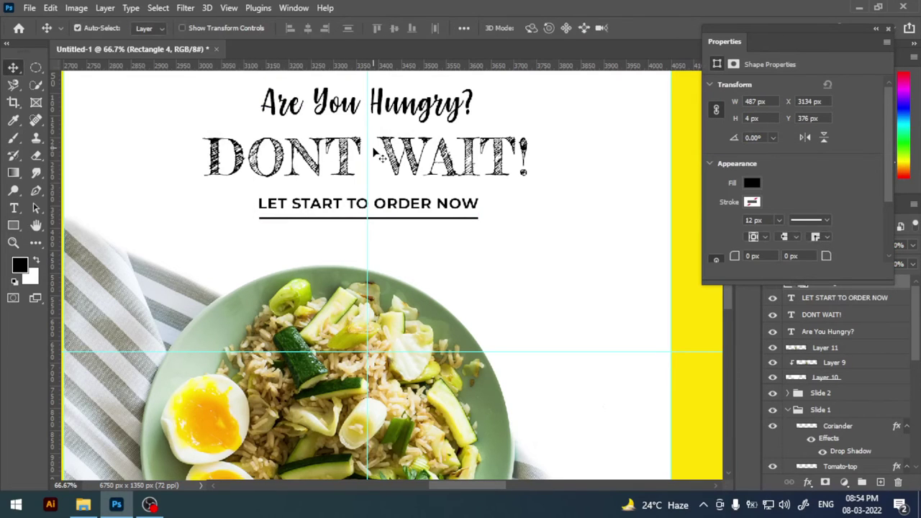
Step: Nudge the underline up to Y 372 px and set the view zoom to 40%
key(ctrl+t)
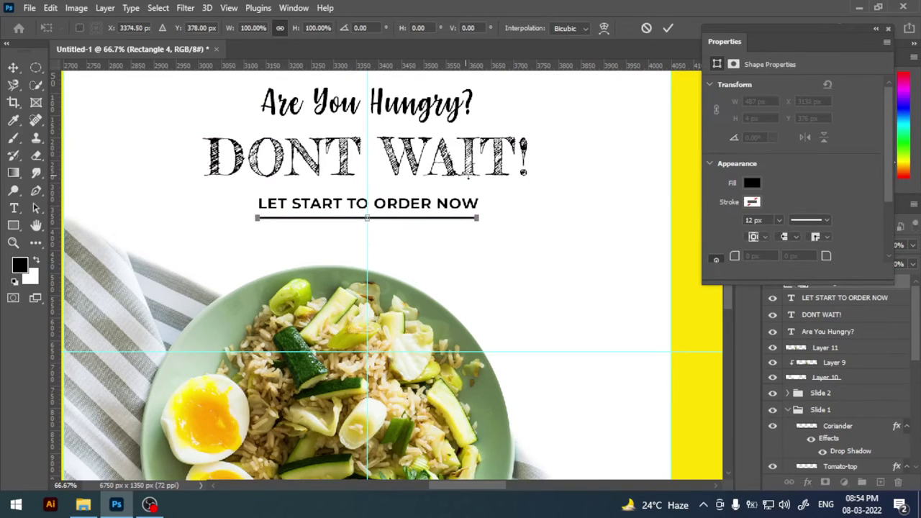
text(337)
key(Return)
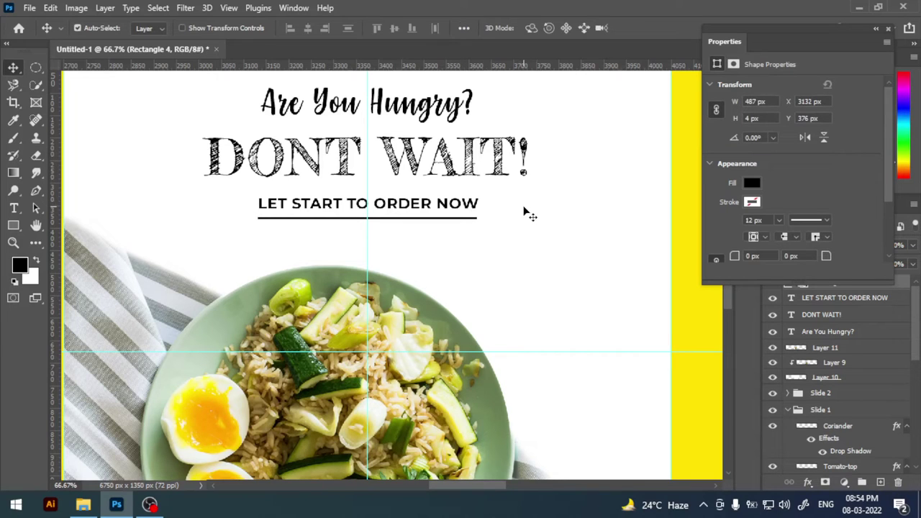
key(Up)
key(Up)
key(Up)
key(Up)
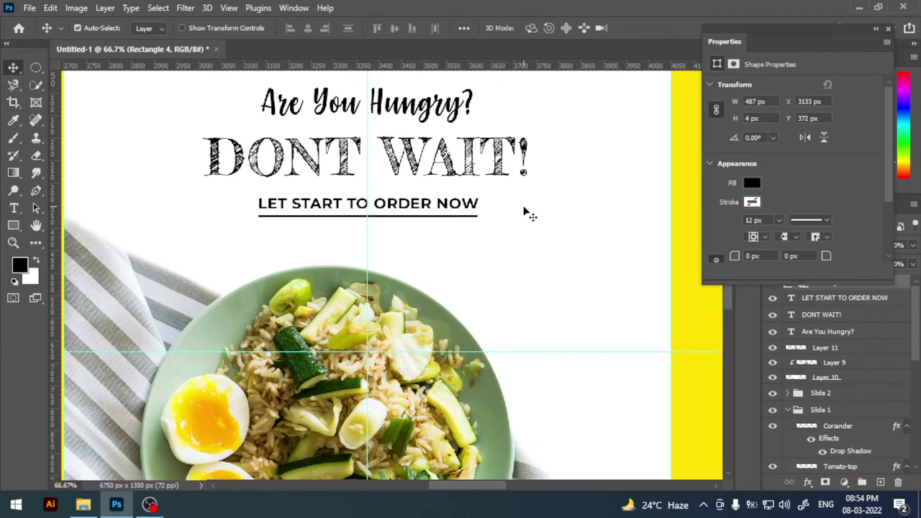
key(ctrl+minus)
key(ctrl+minus)
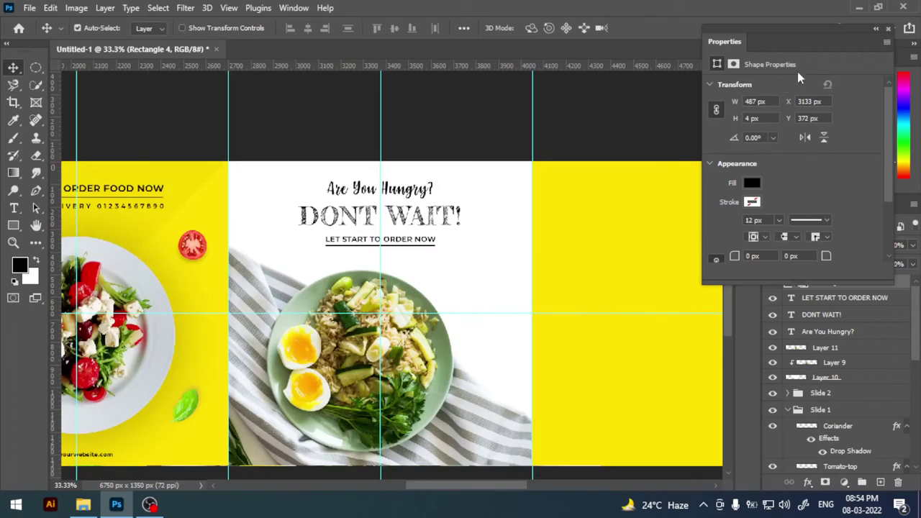
click(889, 29)
scroll(523, 236, down, 1)
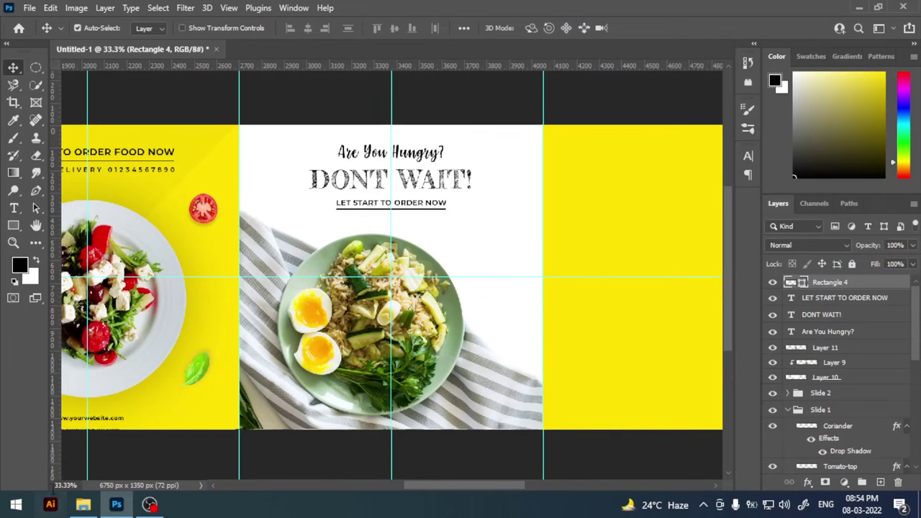
click(65, 485)
text(0)
key(Return)
Step: Duplicate THIS MONDAY HAPPY HOURS onto the white slide and bring it to the top
drag(317, 378, 303, 369)
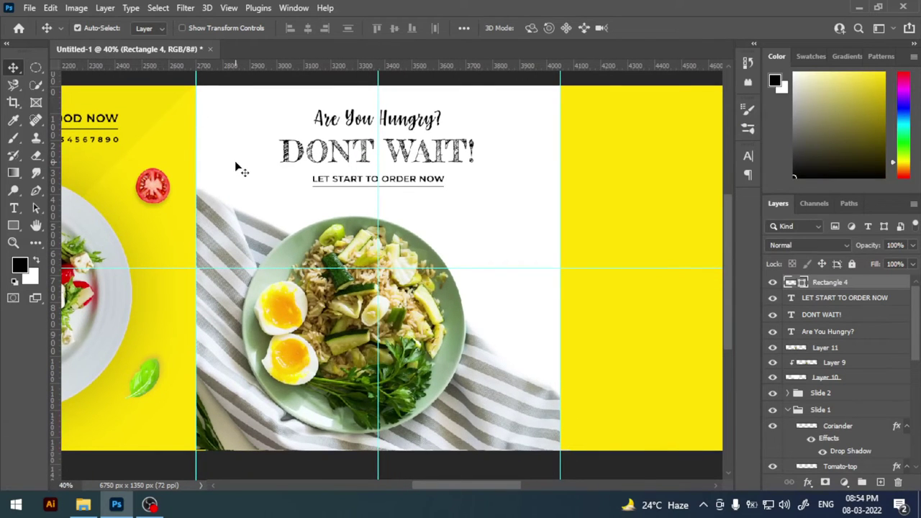
drag(274, 313, 399, 317)
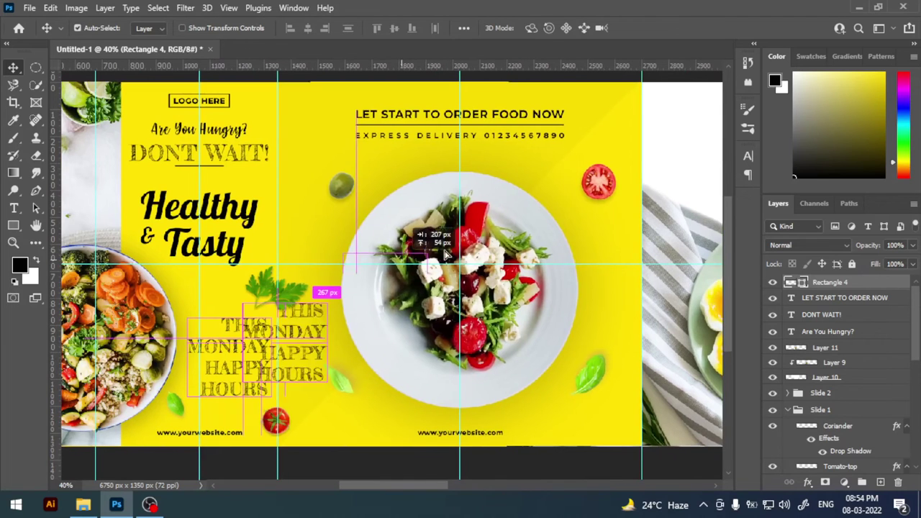
mouse_move(249, 329)
alt+mouse_down()
mouse_move(634, 195)
mouse_move(344, 229)
mouse_move(257, 223)
mouse_move(551, 266)
alt+mouse_up()
key(ctrl+shift+bracketright)
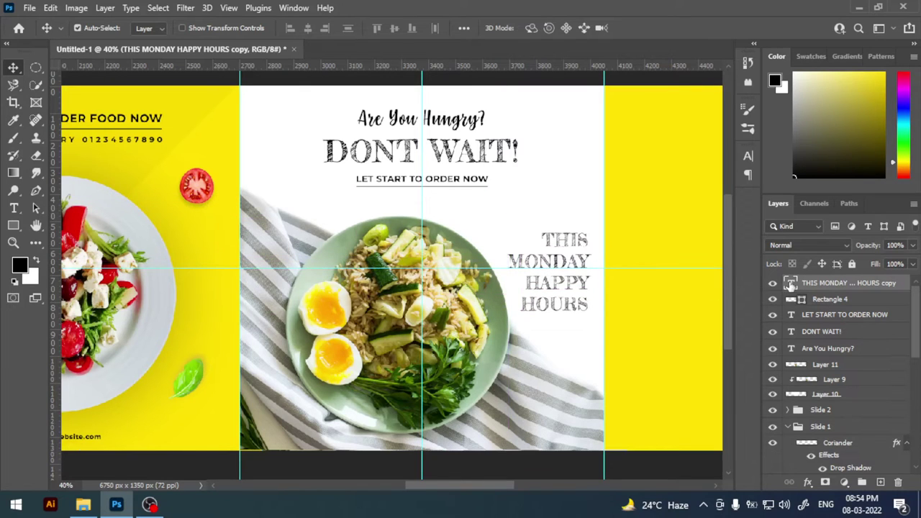
Step: Re-break the copy into two lines and set it to 45 pt
double_click(791, 283)
click(509, 260)
key(BackSpace)
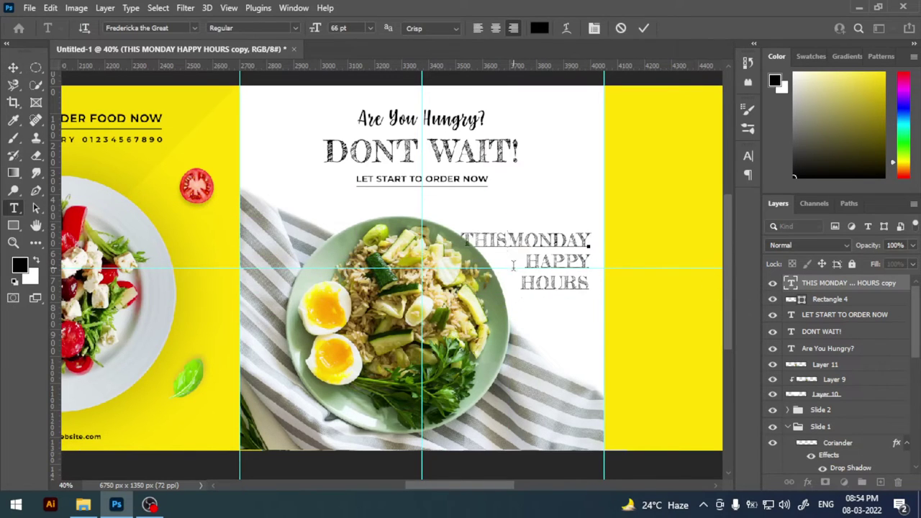
click(523, 282)
key(BackSpace)
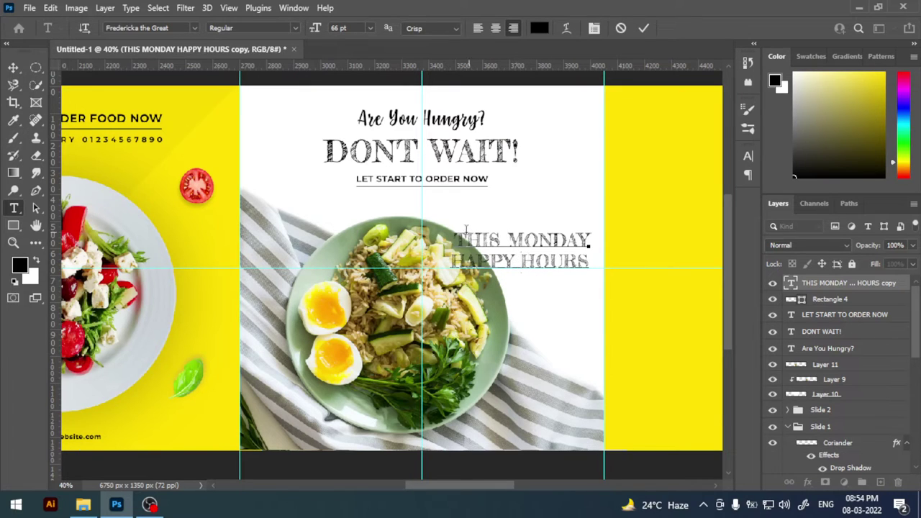
drag(452, 236, 596, 265)
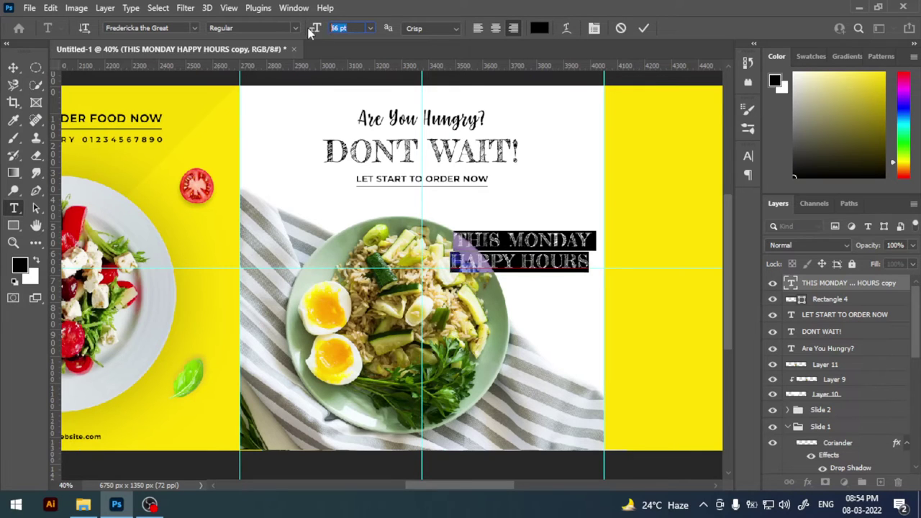
click(352, 28)
text(45)
key(Return)
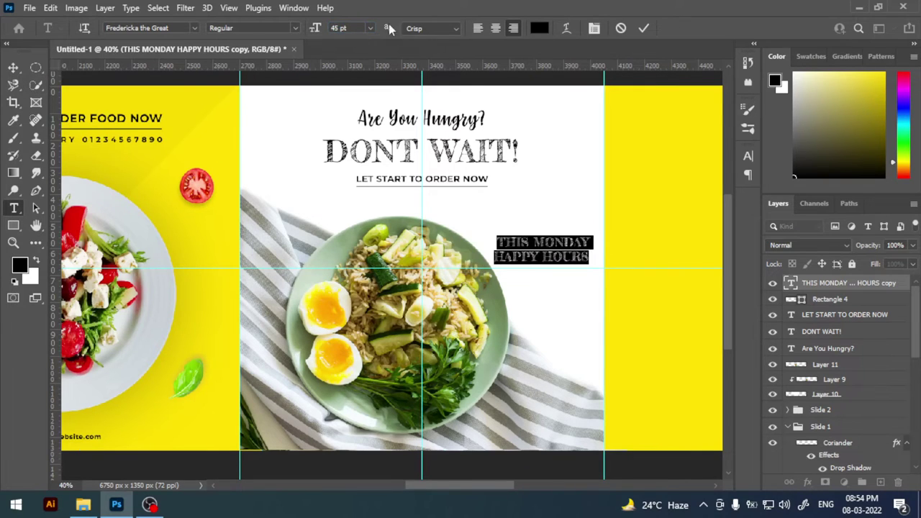
Step: Centre-align the happy hours text and place it to the right of the plate
click(495, 28)
click(13, 67)
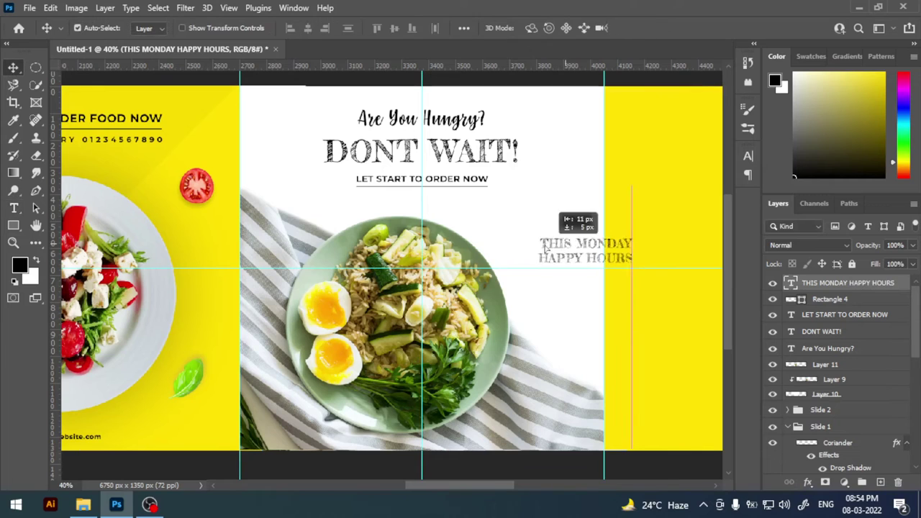
mouse_move(572, 245)
mouse_down()
mouse_move(527, 251)
mouse_move(545, 243)
mouse_up()
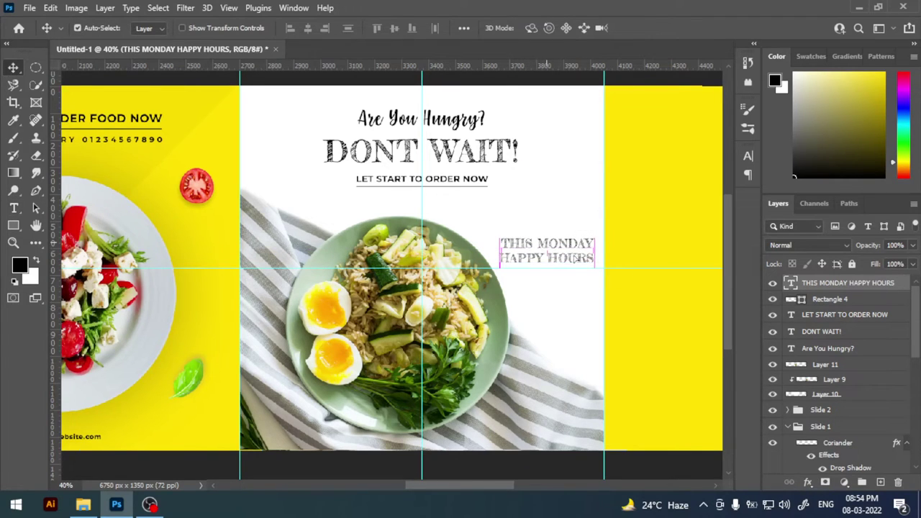
scroll(582, 264, right, 1)
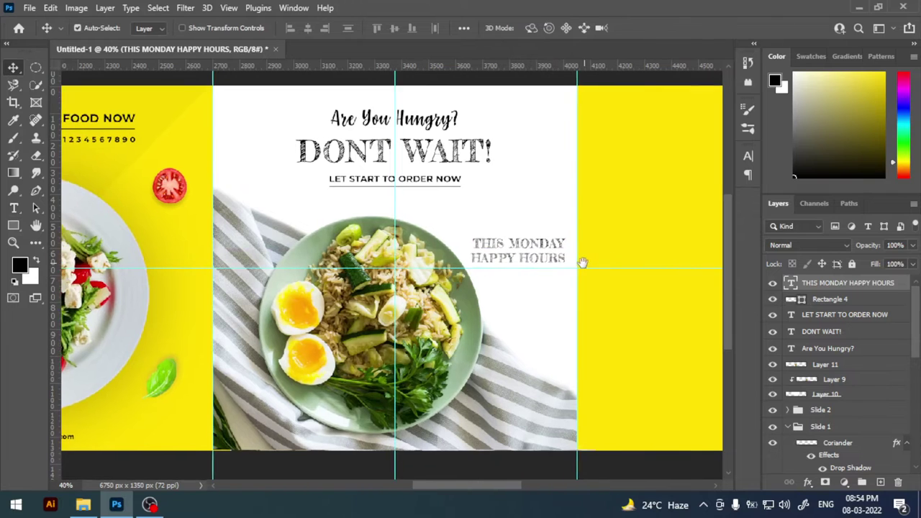
scroll(580, 262, right, 1)
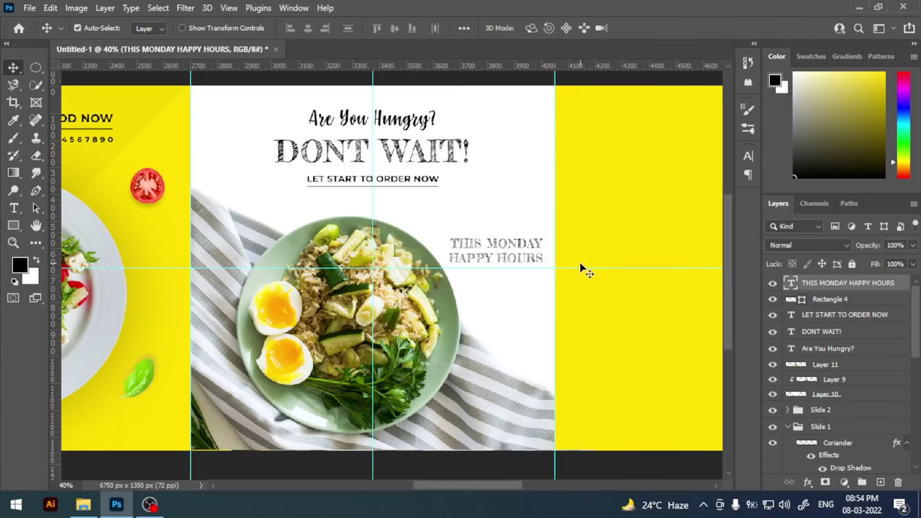
click(536, 281)
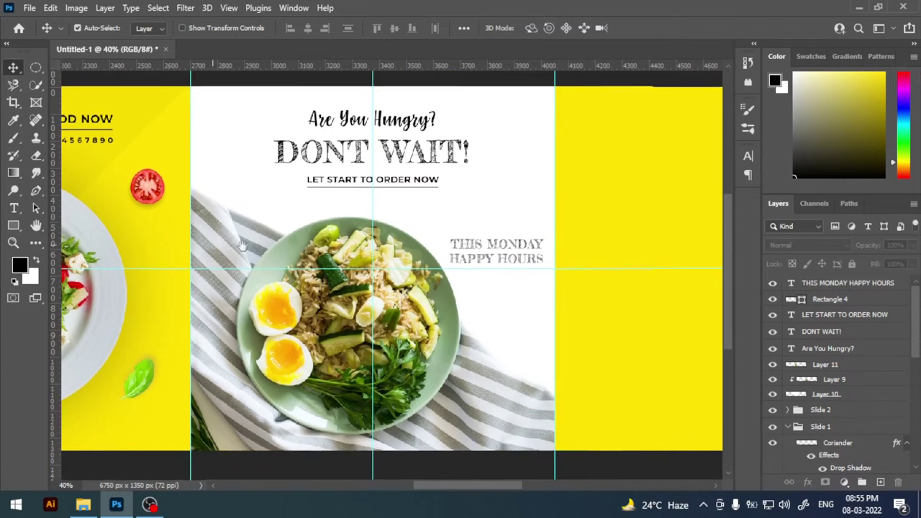
drag(211, 238, 508, 255)
Step: Place a Coriander leaf copy right of the plate below HAPPY HOURS, shrunk to about 80%
drag(144, 319, 576, 225)
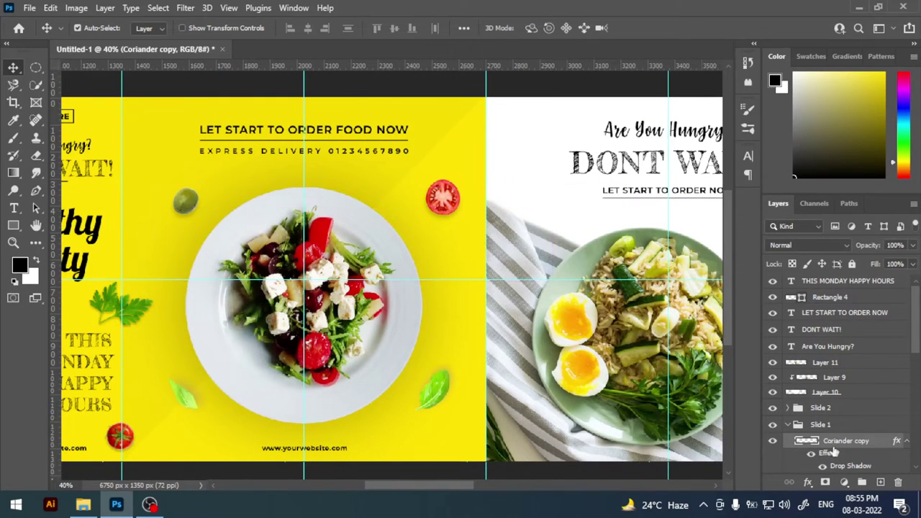
drag(833, 445, 835, 290)
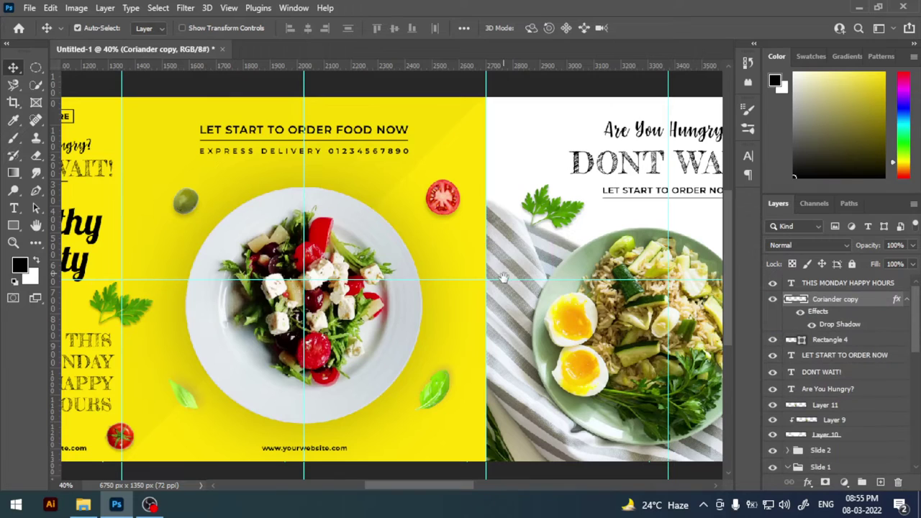
drag(504, 278, 277, 275)
key(ctrl+bracketright)
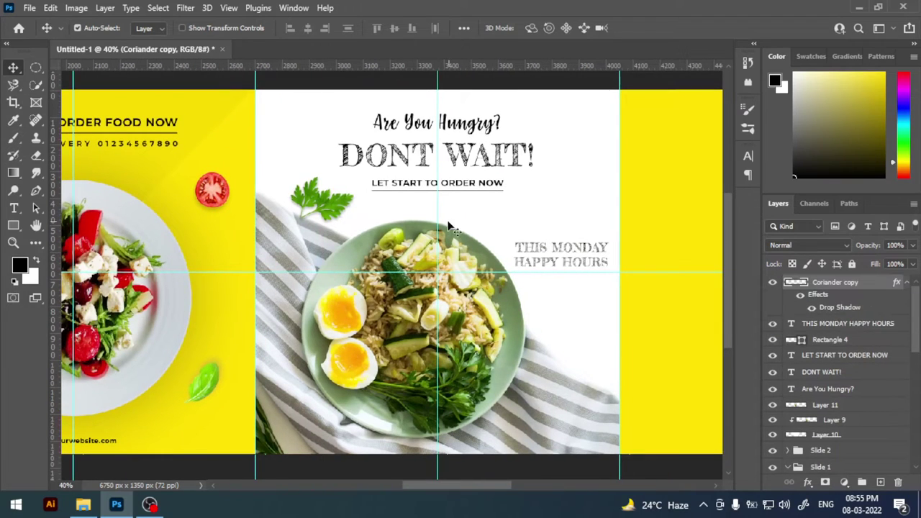
drag(342, 215, 603, 337)
key(ctrl+t)
mouse_move(612, 298)
mouse_down()
mouse_move(585, 331)
mouse_move(606, 317)
mouse_up()
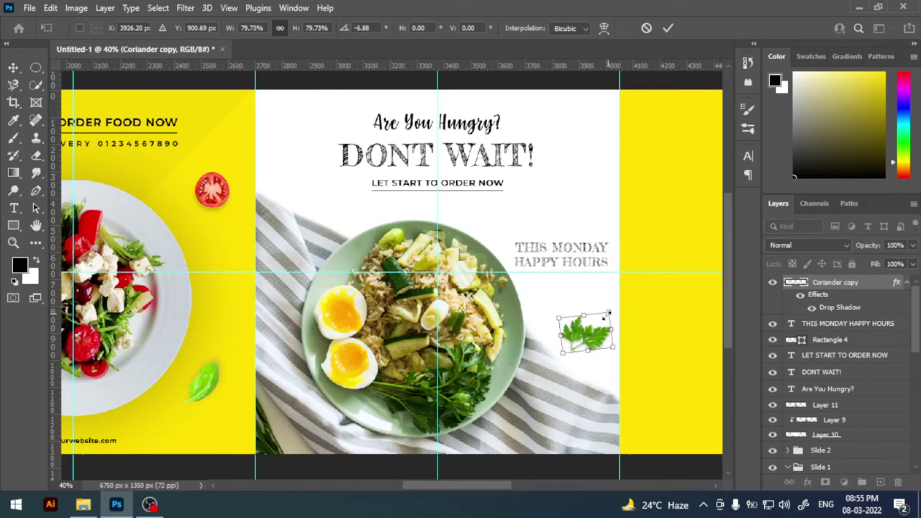
key(Return)
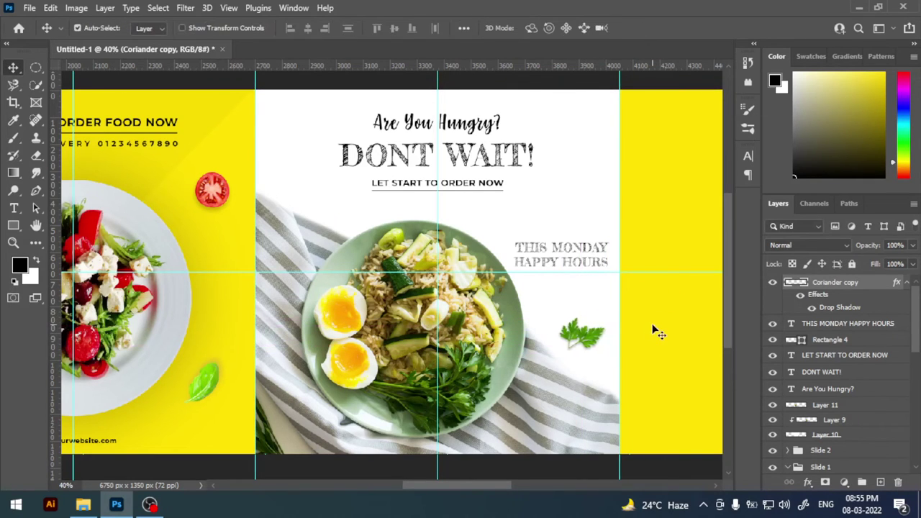
click(624, 322)
Step: Move a tomato copy beside THIS MONDAY, scale it down and nudge it lower
scroll(286, 320, left, 5)
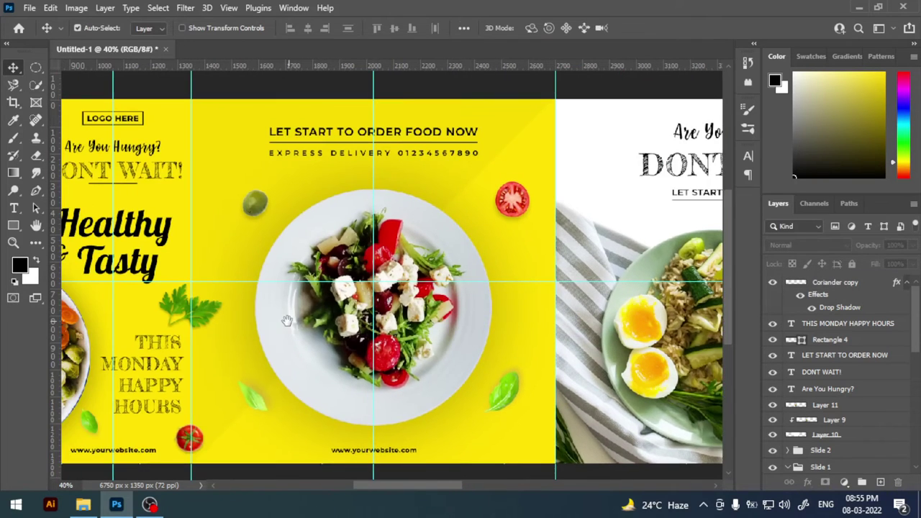
scroll(287, 320, left, 2)
drag(249, 421, 640, 173)
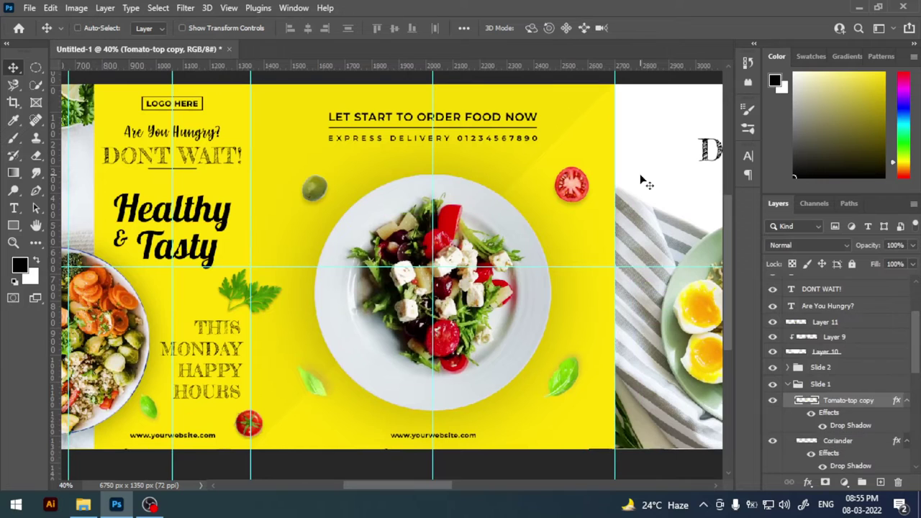
scroll(626, 173, right, 6)
scroll(626, 173, right, 3)
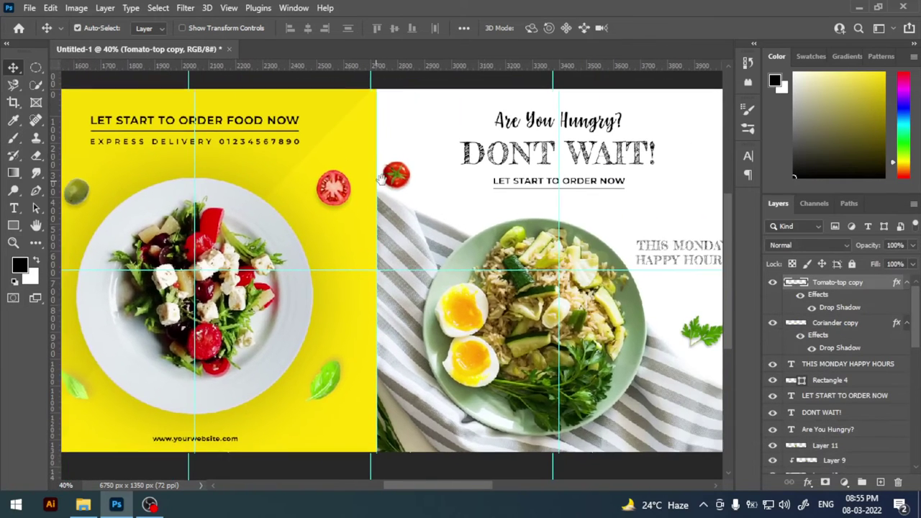
mouse_move(410, 182)
mouse_down()
mouse_move(655, 215)
mouse_move(648, 200)
mouse_up()
key(ctrl+t)
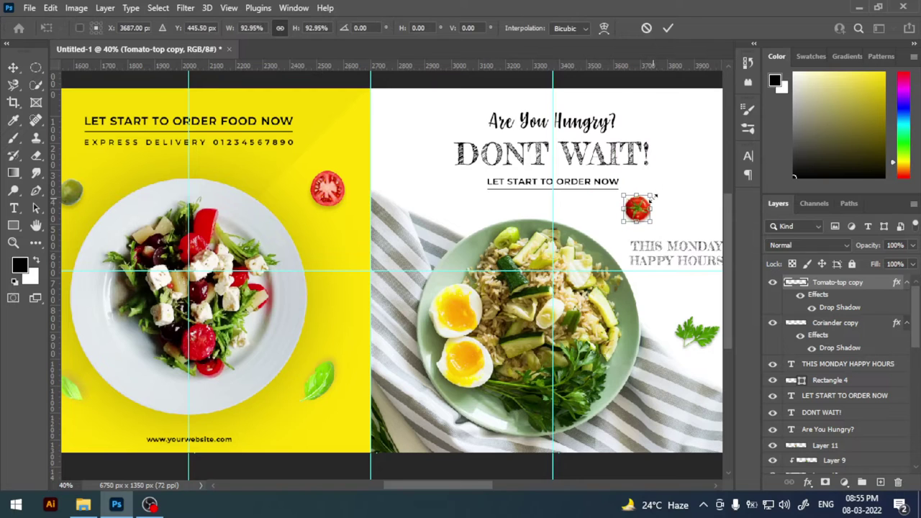
key(Return)
key(Down)
key(Down)
key(Down)
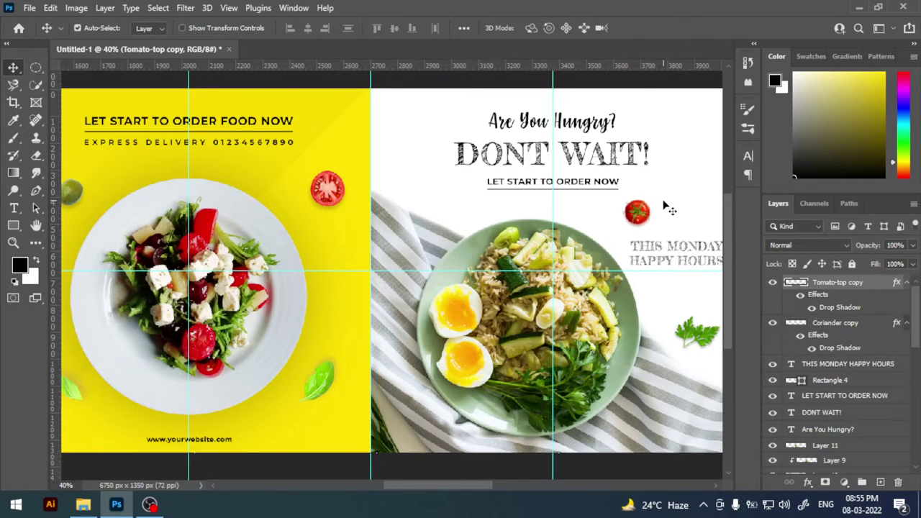
Step: Add a vertically flipped, slightly tilted leaf copy at the slide's top-left, then hide guides
scroll(336, 281, left, 5)
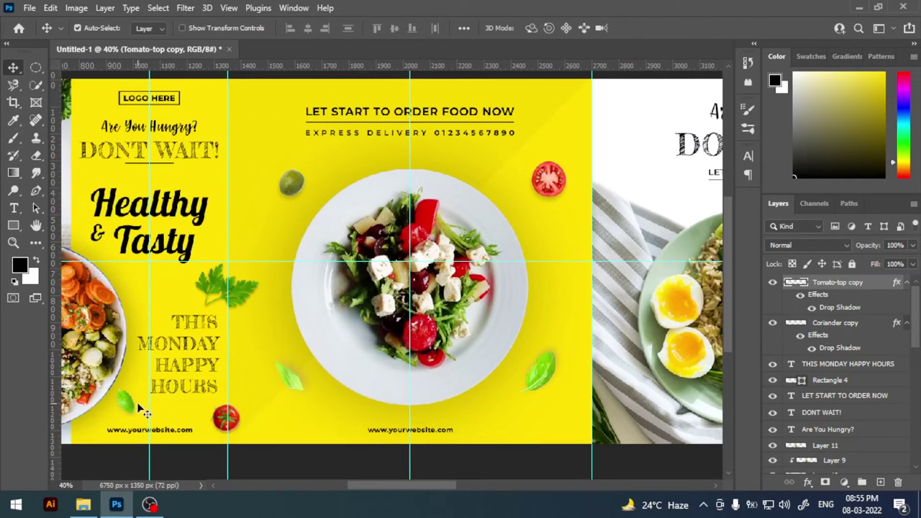
mouse_move(123, 403)
mouse_down()
mouse_move(631, 156)
mouse_move(365, 158)
mouse_move(328, 150)
mouse_up()
key(ctrl+t)
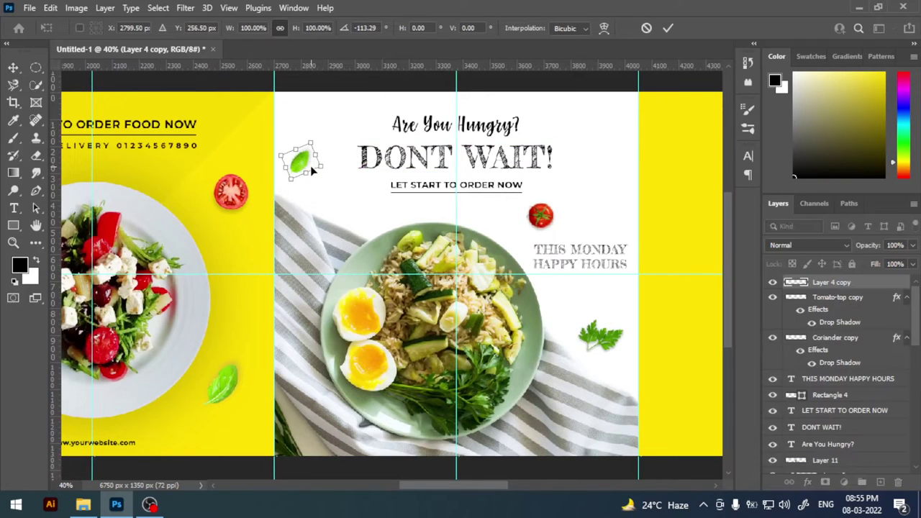
right_click(311, 168)
click(335, 412)
mouse_move(322, 156)
mouse_down()
mouse_move(332, 176)
mouse_move(310, 141)
mouse_up()
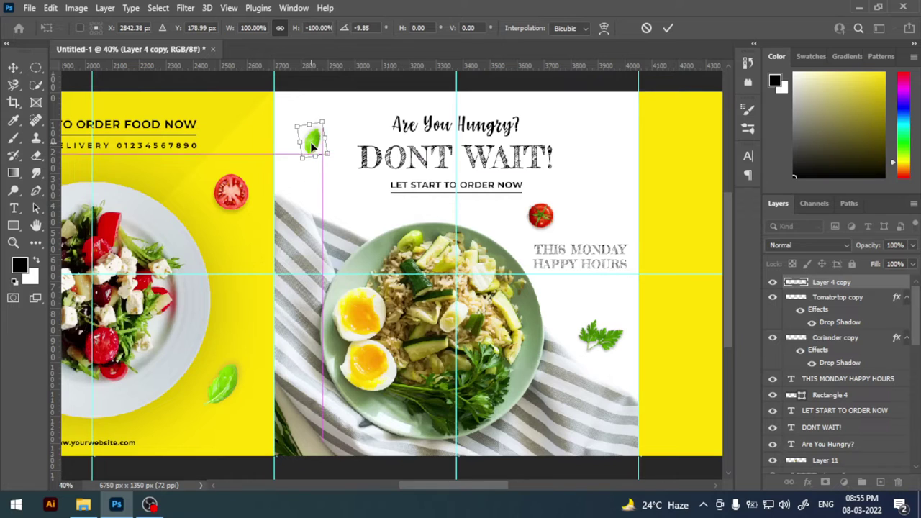
drag(351, 168, 342, 180)
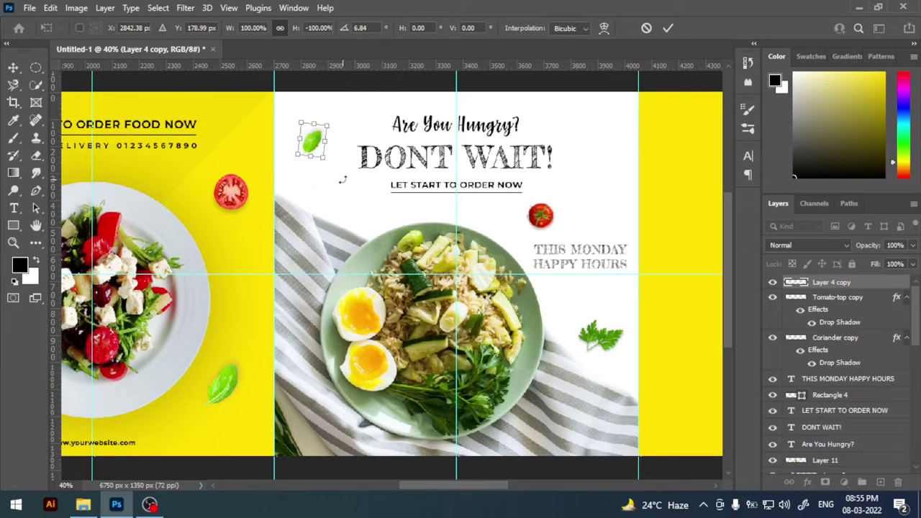
key(Return)
mouse_move(540, 221)
mouse_down()
mouse_move(406, 207)
mouse_move(418, 213)
mouse_up()
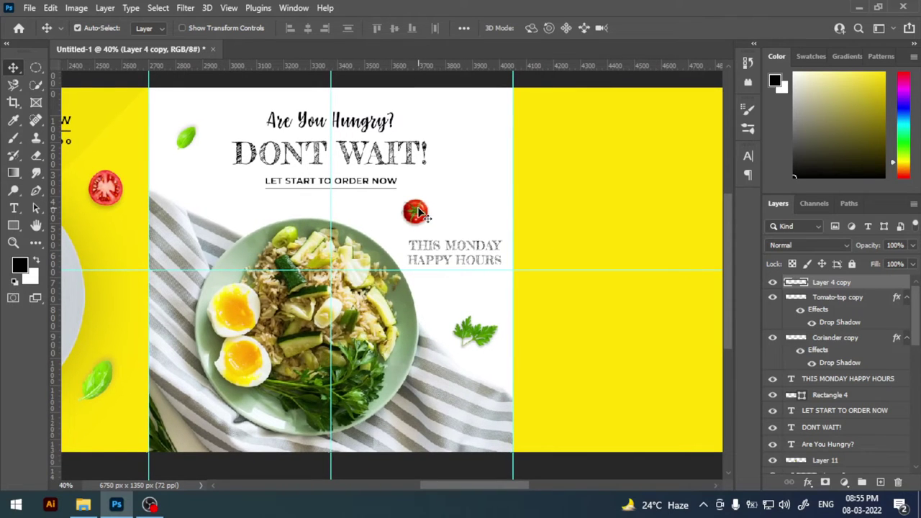
key(ctrl+semicolon)
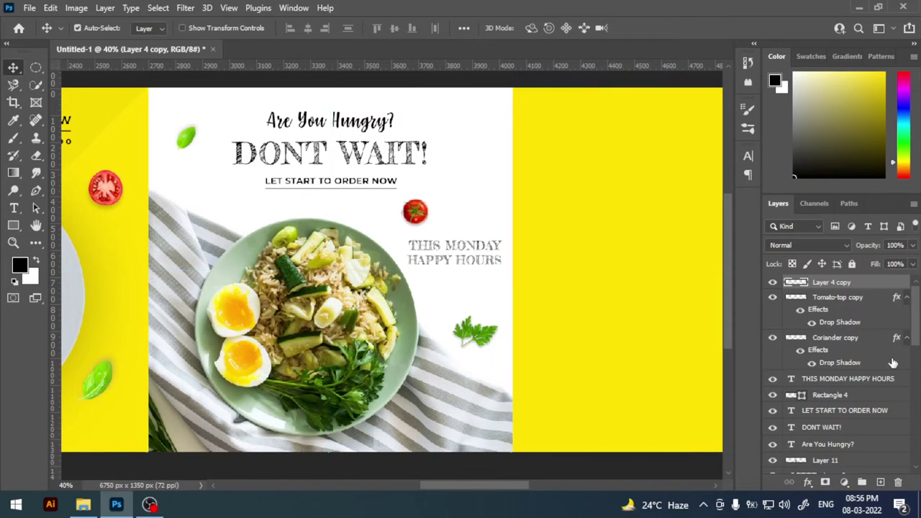
Step: Group the white slide's layers from Layer 10 up and name the group Slide 3
drag(916, 315, 915, 359)
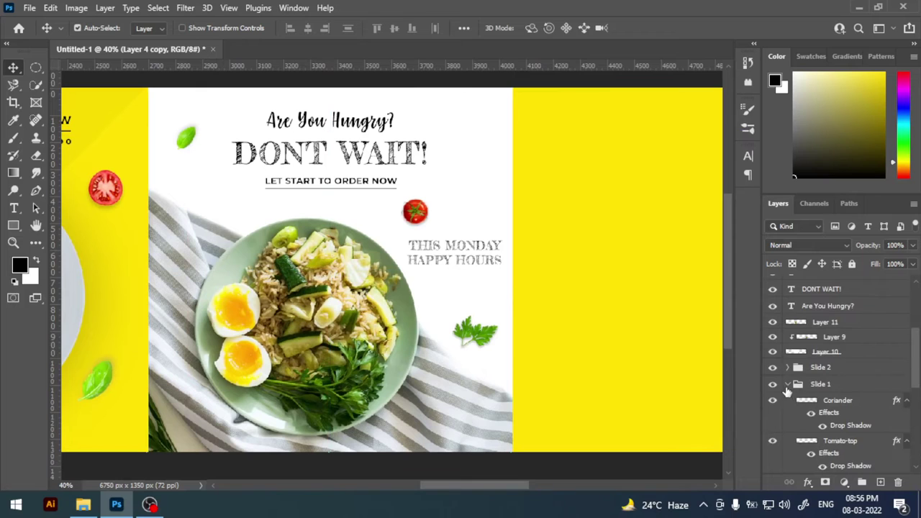
click(787, 385)
click(825, 403)
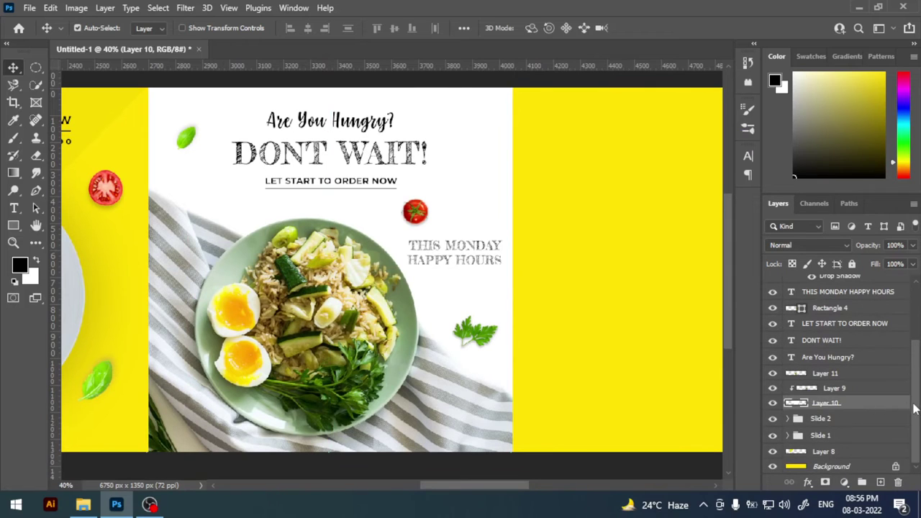
scroll(845, 409, up, 3)
shift+click(850, 284)
click(861, 482)
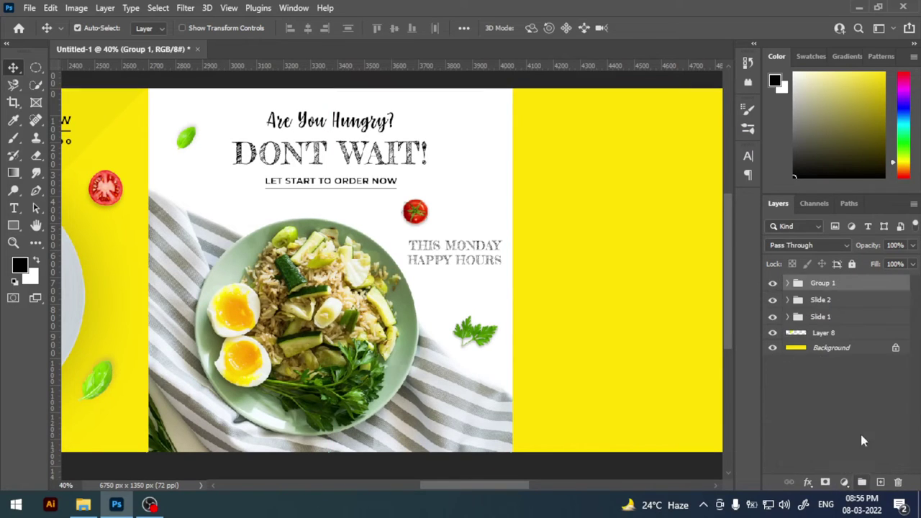
double_click(824, 283)
text(Slide 3)
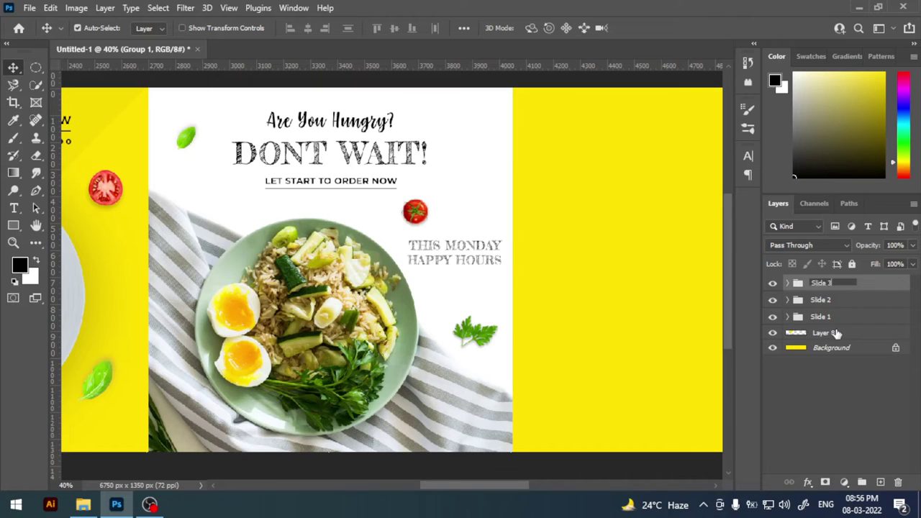
key(Return)
Step: Scroll across the canvas to bring the empty yellow fourth slide fully into view
scroll(392, 305, left, 3)
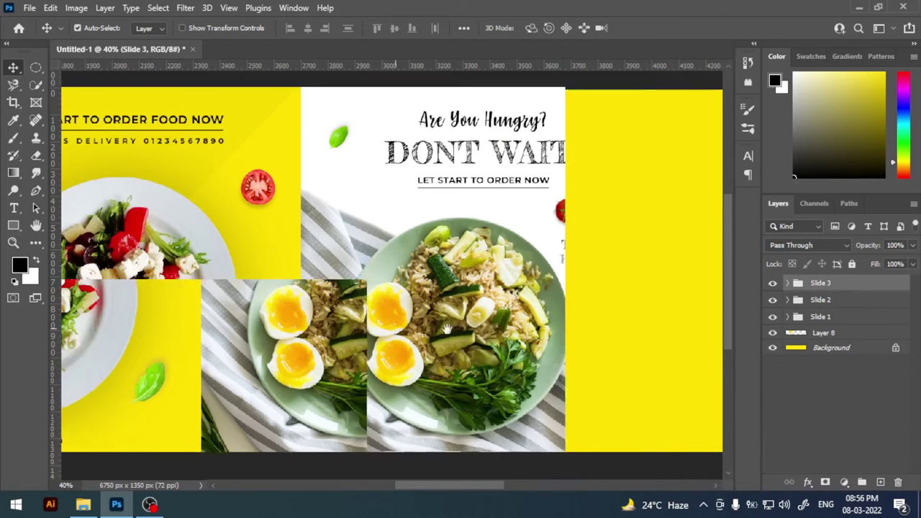
scroll(432, 312, left, 2)
scroll(503, 321, left, 4)
scroll(568, 332, left, 2)
scroll(575, 338, left, 2)
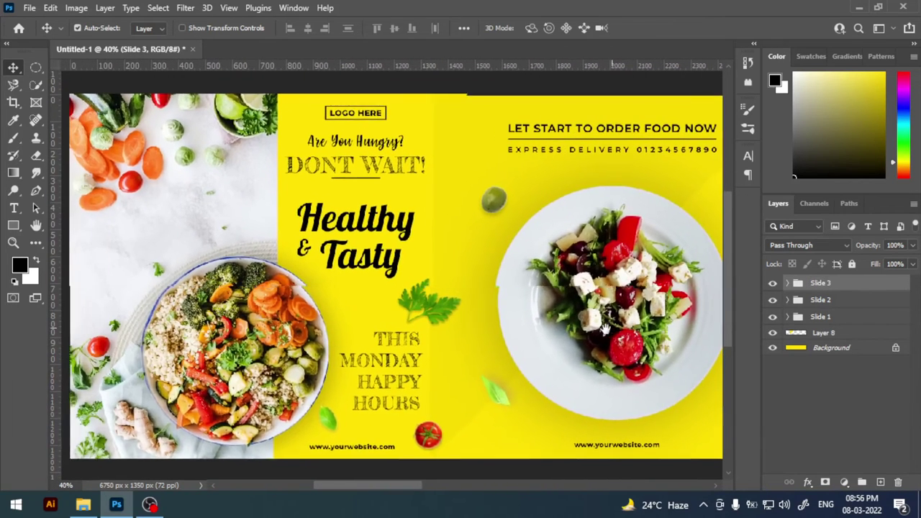
scroll(639, 344, right, 3)
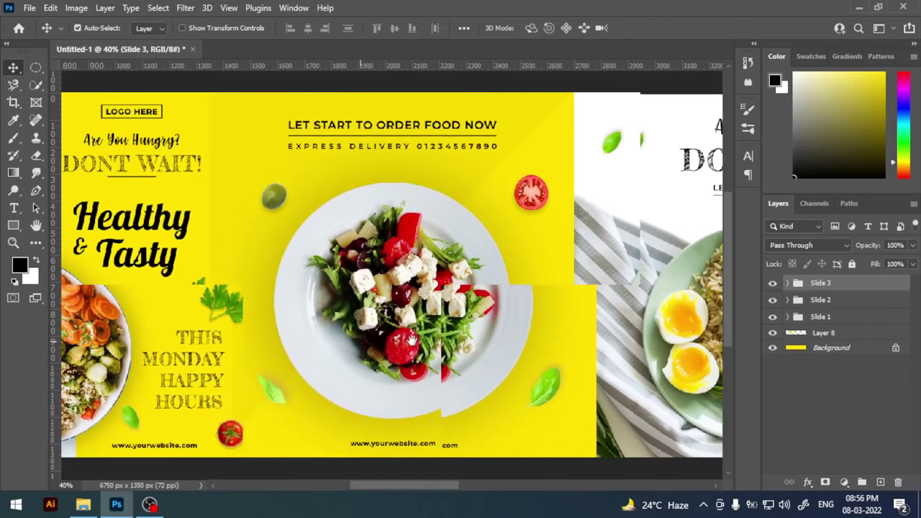
scroll(660, 359, right, 1)
scroll(669, 359, right, 4)
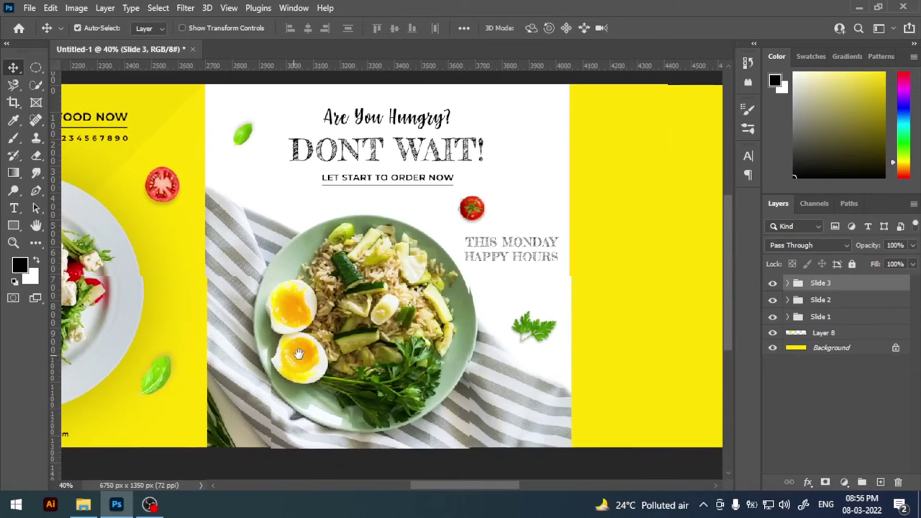
scroll(576, 356, right, 1)
scroll(517, 353, right, 4)
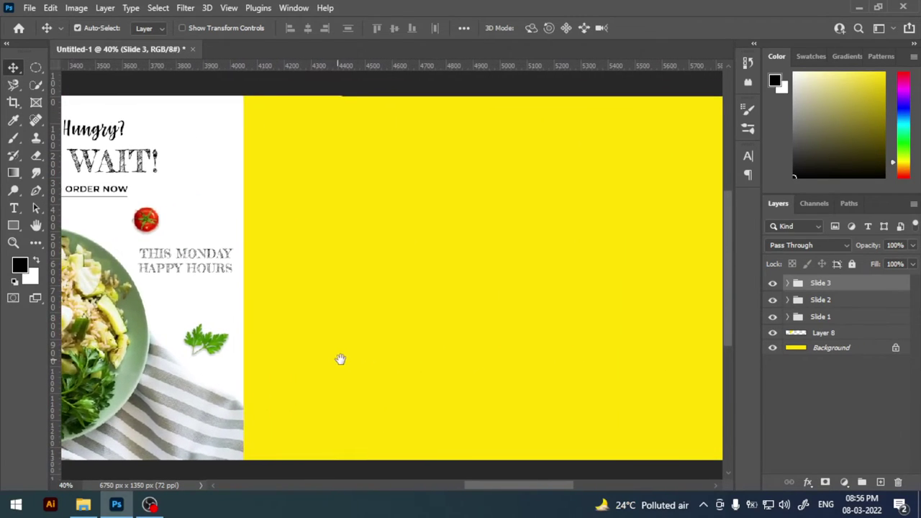
scroll(432, 366, right, 1)
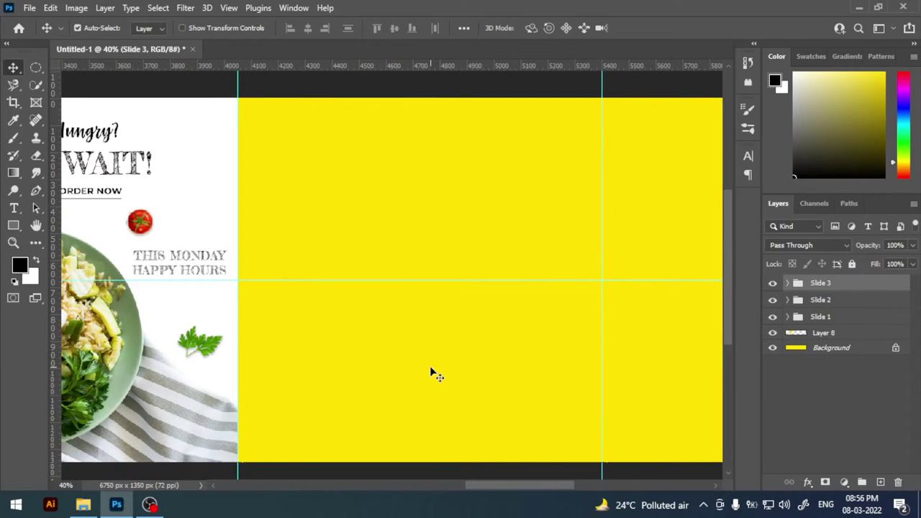
drag(462, 312, 454, 305)
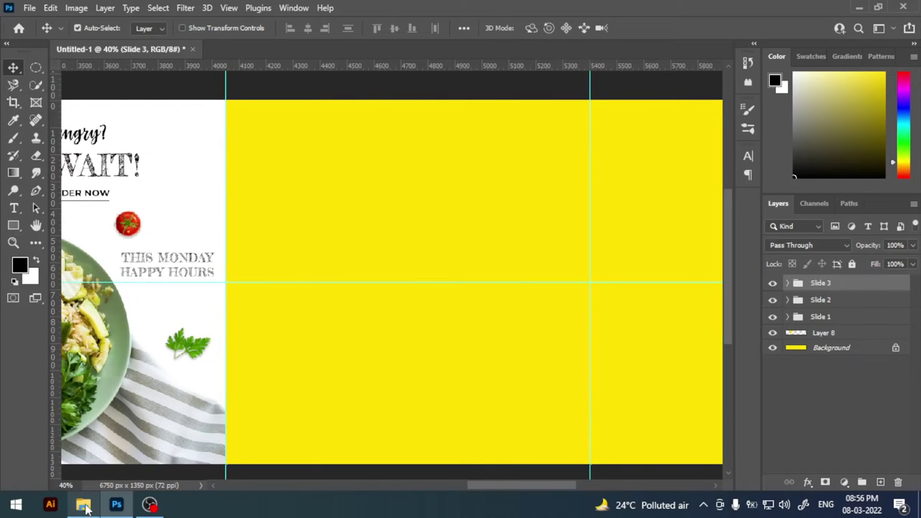
Step: Select Food Image (5).jpg and Food Image (1).jpg in File Explorer and drag them into Photoshop
click(83, 505)
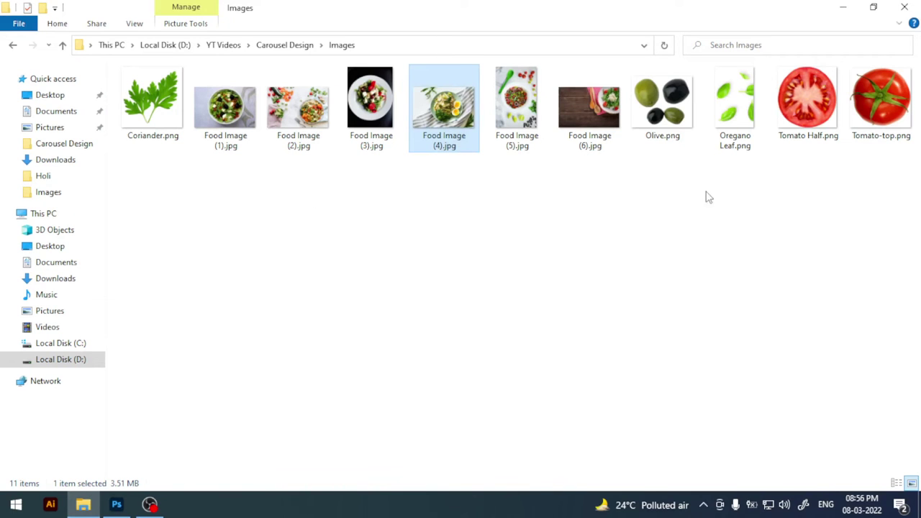
click(517, 115)
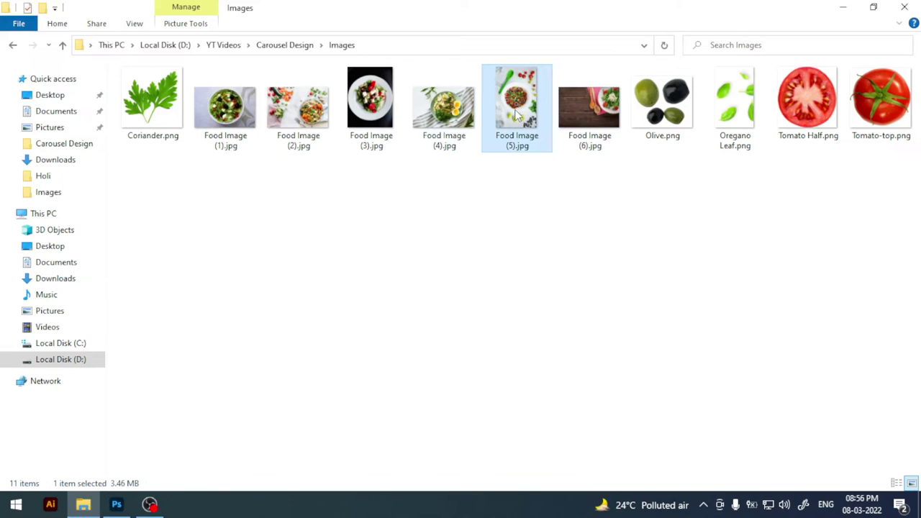
ctrl+click(232, 115)
mouse_move(232, 115)
mouse_down()
mouse_move(268, 202)
mouse_move(337, 43)
mouse_up()
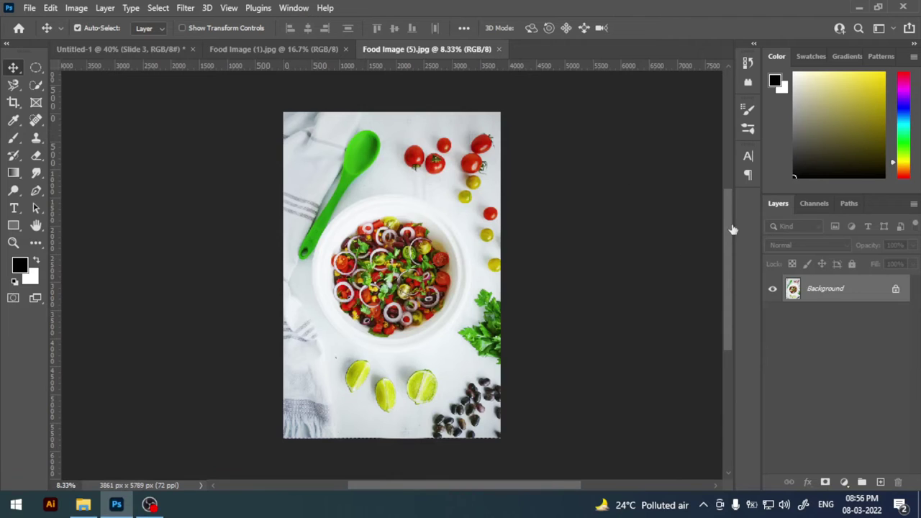
Step: Unlock the salad photo's Background as Layer 0 and zoom in on it
double_click(825, 288)
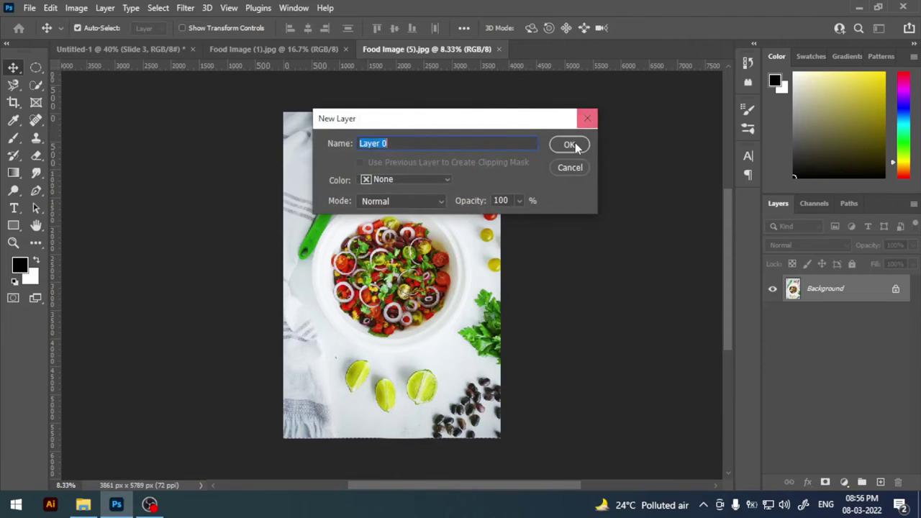
click(574, 147)
key(ctrl+plus)
key(ctrl+plus)
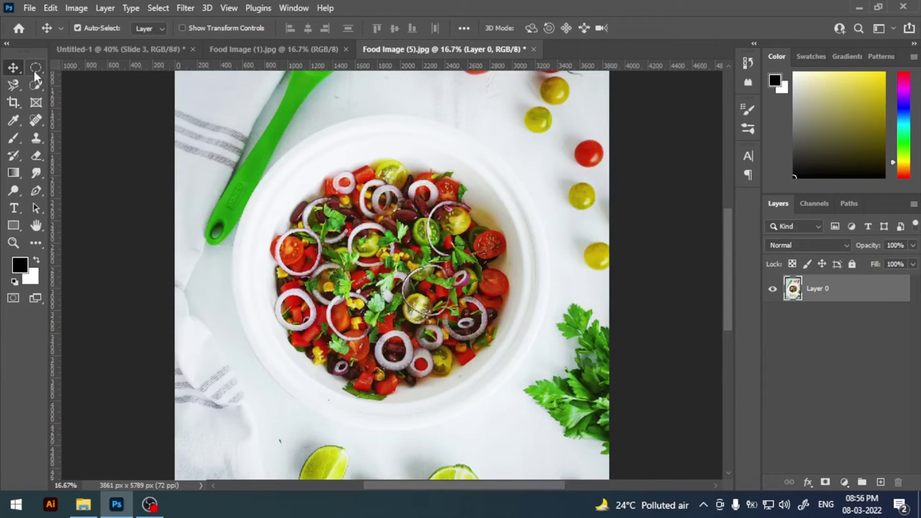
Step: Draw a circular marquee selection that encloses the whole salad bowl
click(36, 67)
mouse_move(239, 115)
mouse_down()
mouse_move(543, 419)
mouse_move(597, 431)
mouse_up()
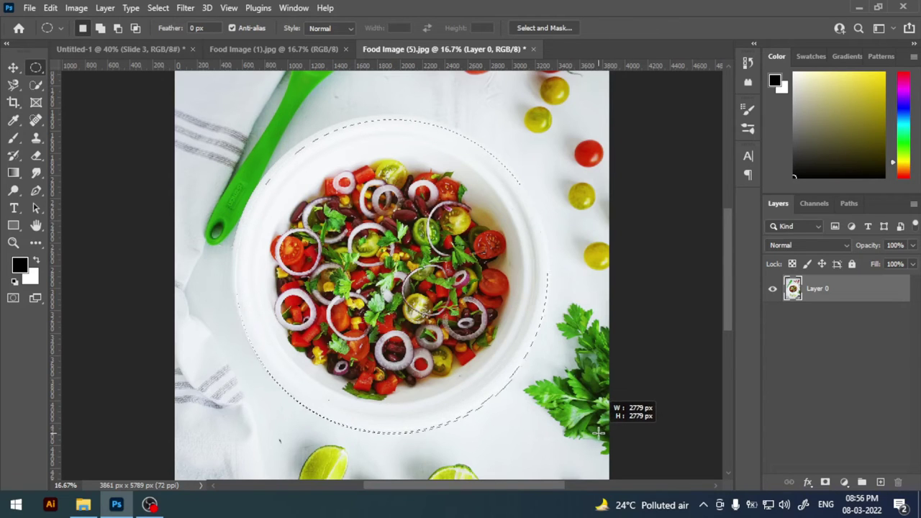
drag(597, 431, 597, 429)
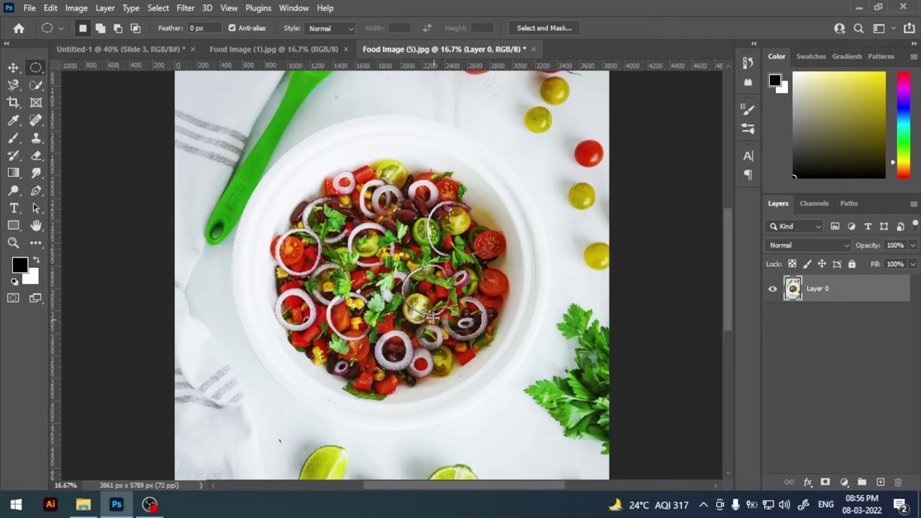
drag(227, 108, 603, 418)
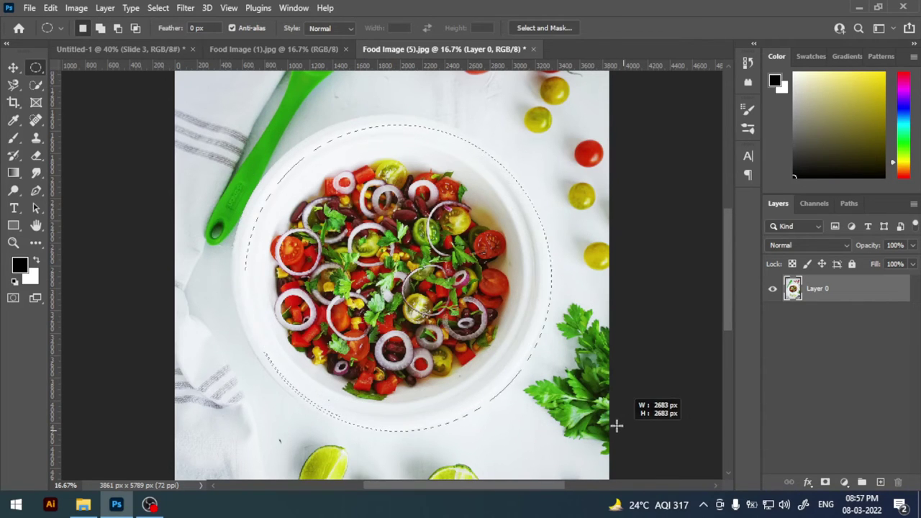
mouse_move(603, 419)
mouse_down()
mouse_move(628, 435)
mouse_move(616, 429)
mouse_up()
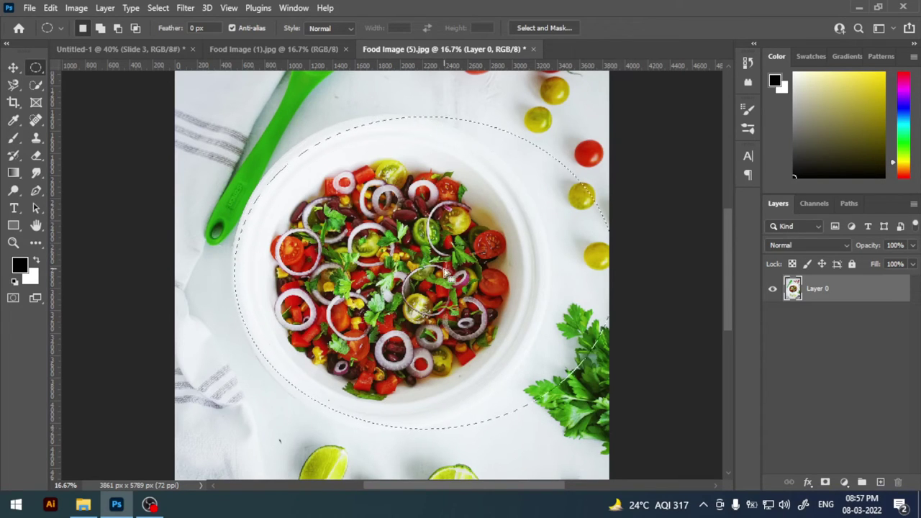
mouse_move(219, 114)
mouse_down()
mouse_move(503, 374)
mouse_move(597, 430)
mouse_up()
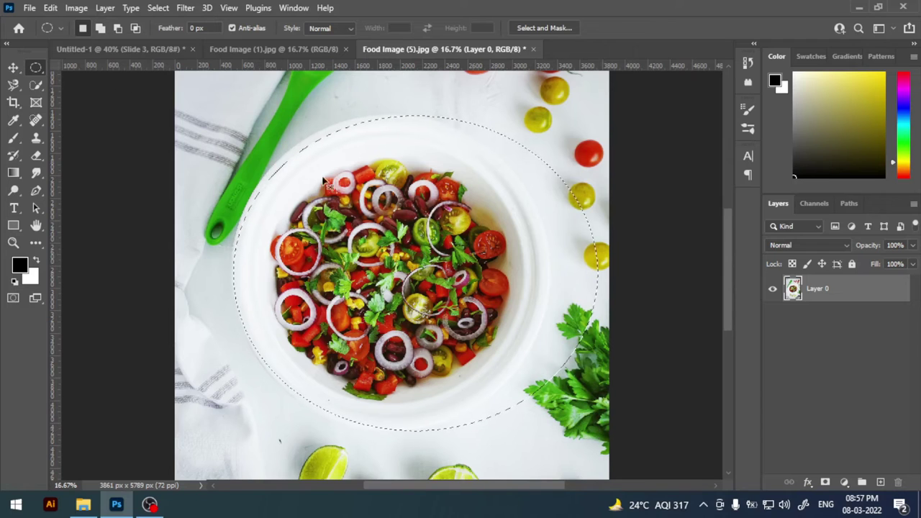
Step: Draw an ellipse shape matching the round plate and rasterize it to pixels
click(12, 225)
right_click(13, 225)
click(65, 238)
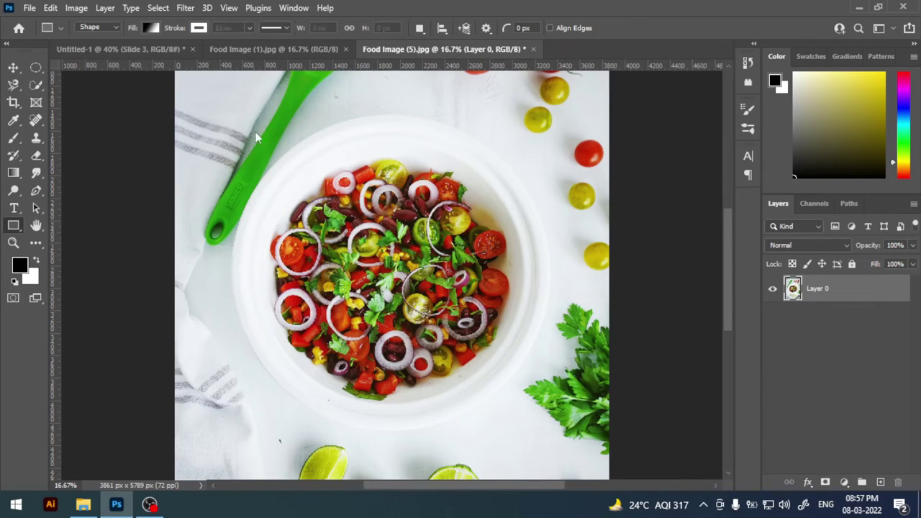
mouse_move(253, 130)
mouse_down()
mouse_move(540, 365)
mouse_move(604, 432)
mouse_up()
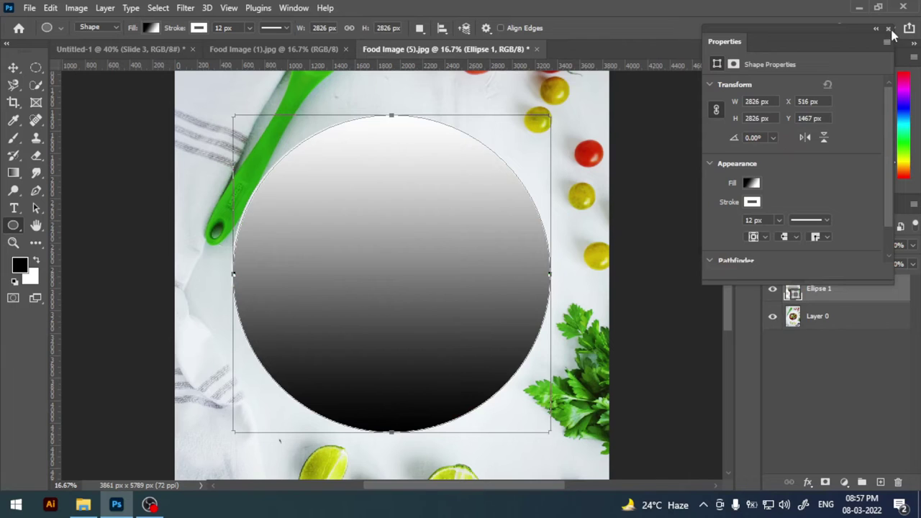
click(890, 29)
right_click(844, 293)
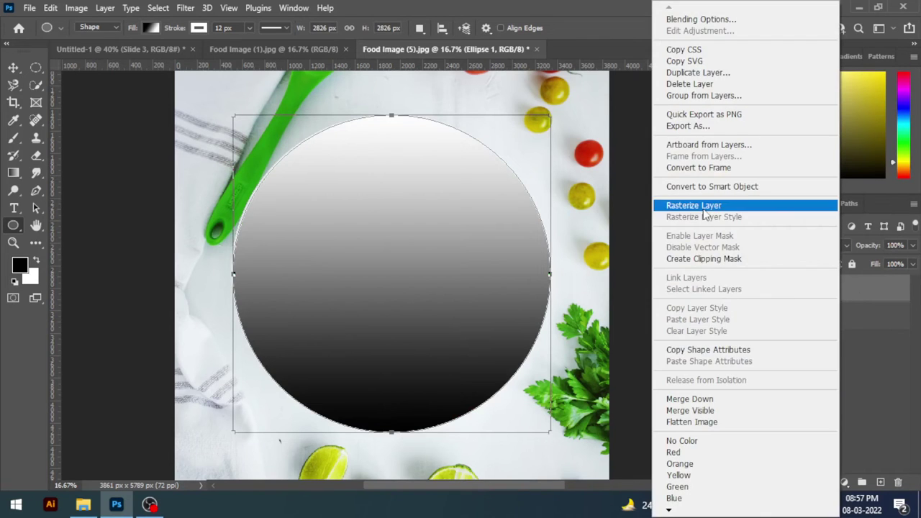
click(705, 205)
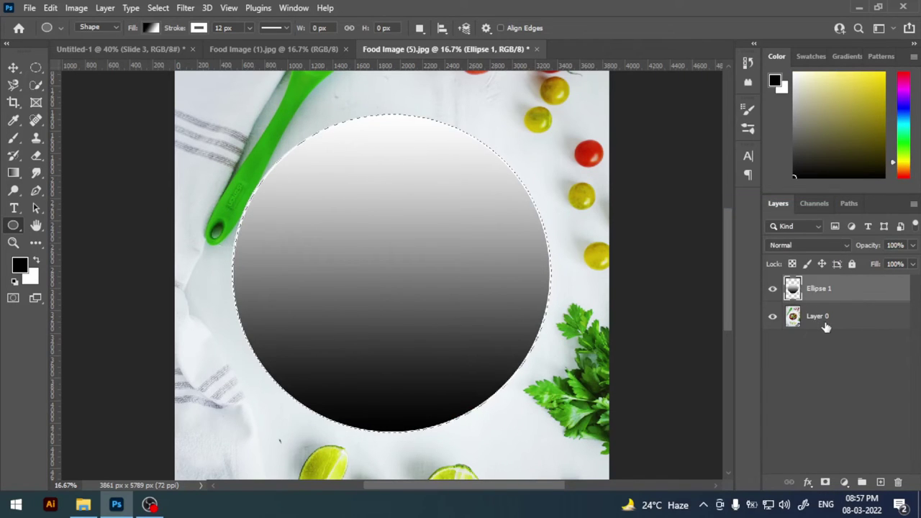
Step: Copy the circled plate from Layer 0 onto its own layer and drag it into Untitled-1
click(826, 326)
key(ctrl+shift+alt+n)
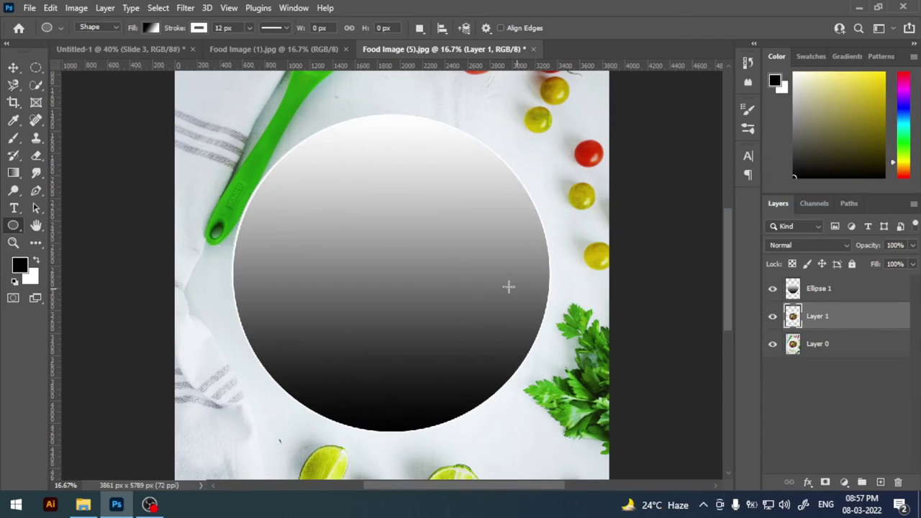
drag(480, 287, 501, 318)
click(12, 69)
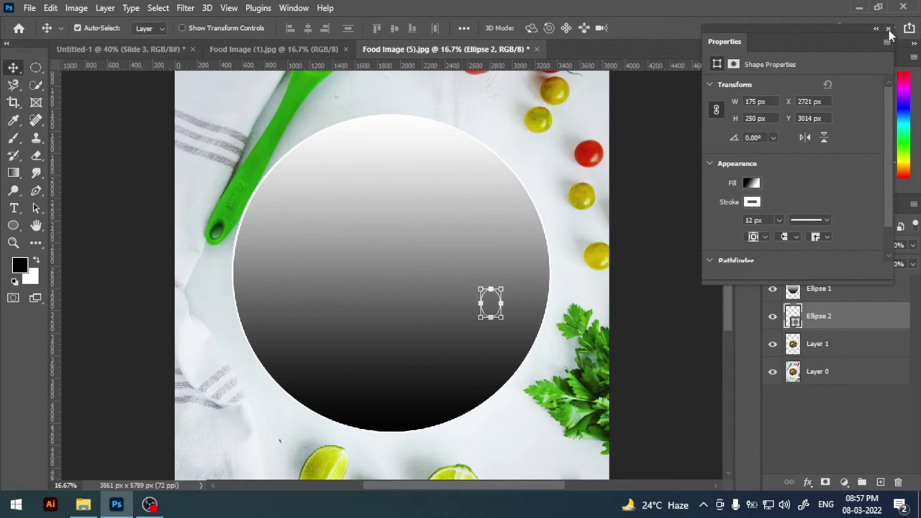
click(890, 30)
mouse_move(338, 183)
mouse_down()
mouse_move(349, 175)
mouse_move(386, 205)
mouse_up()
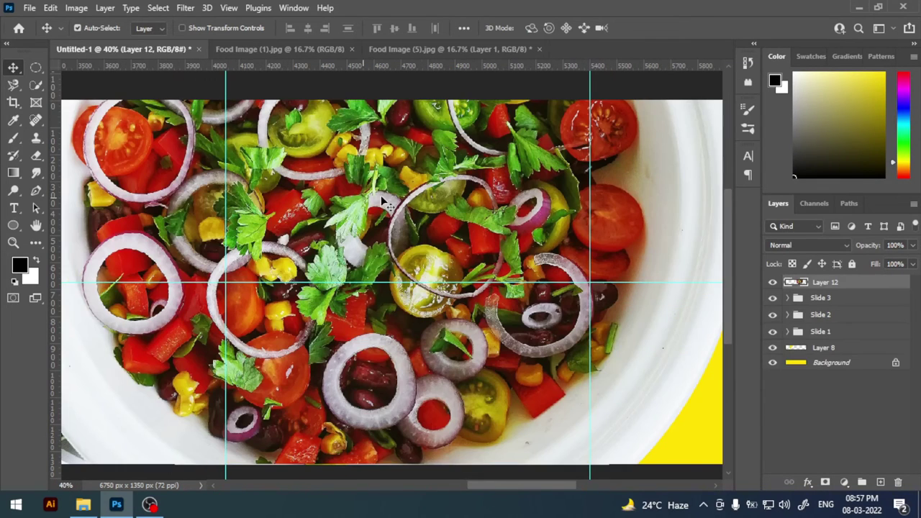
Step: Close Food Image (5).jpg unsaved, scale the plate to about 34%, and place it atop the yellow panel
click(539, 49)
click(459, 195)
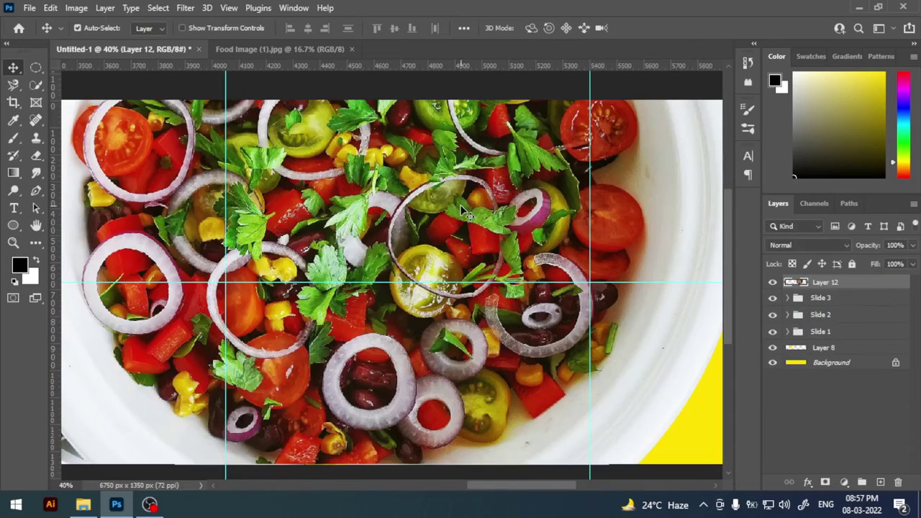
key(ctrl+t)
drag(712, 234, 399, 238)
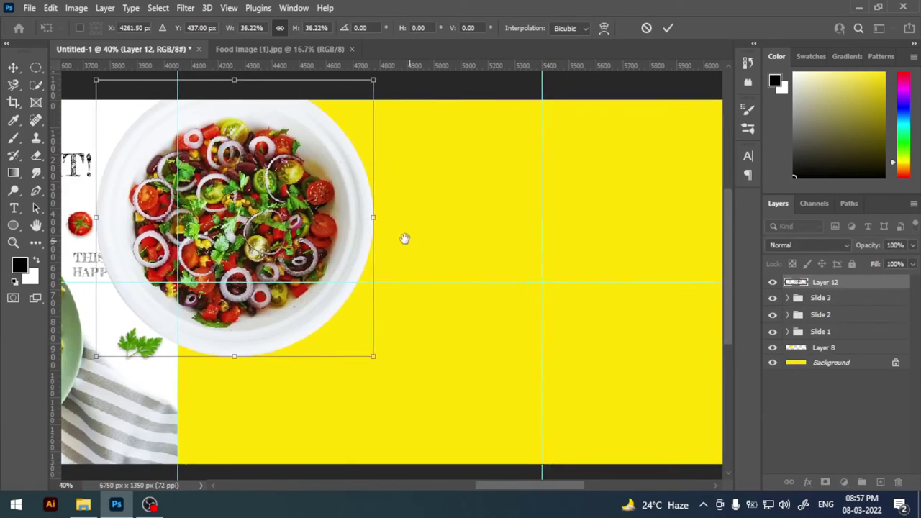
mouse_move(345, 223)
mouse_down()
mouse_move(625, 208)
mouse_move(587, 197)
mouse_up()
Step: In Food Image (1).jpg, unlock the Background as Layer 0 and marquee a circle around the bowl
click(303, 51)
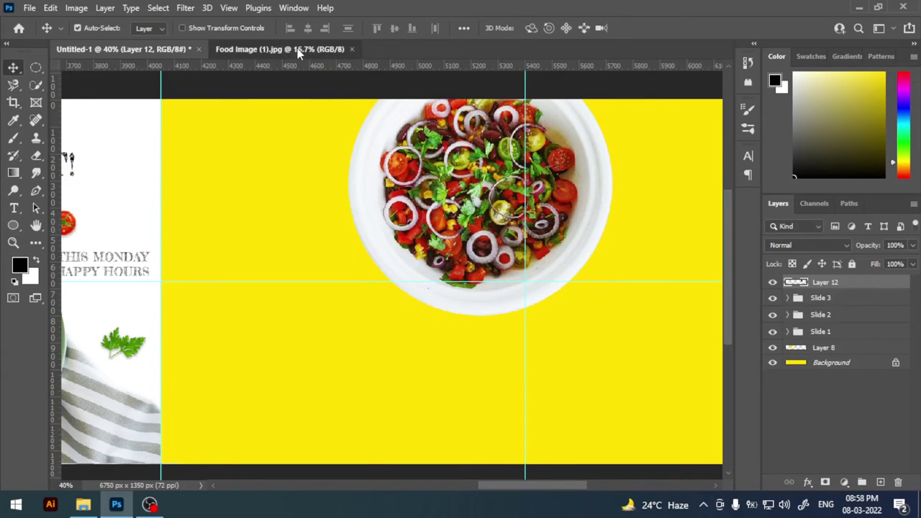
double_click(848, 291)
click(567, 144)
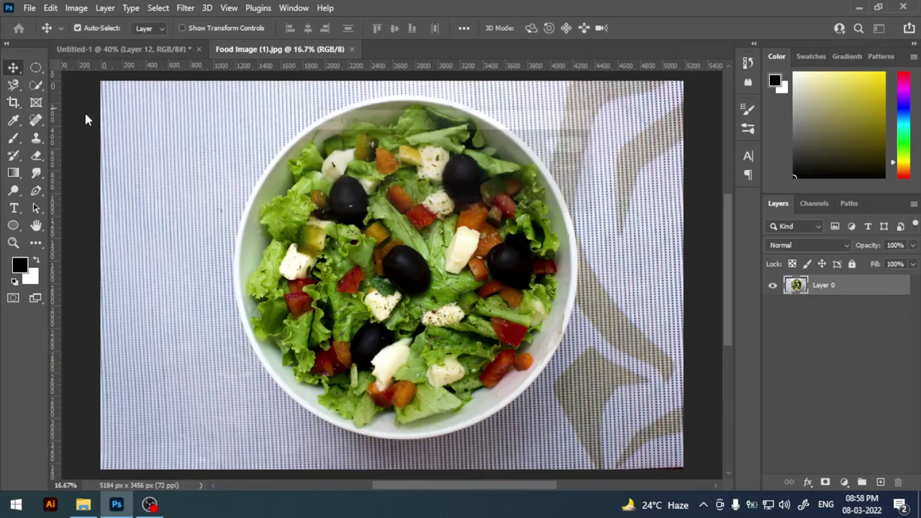
click(36, 67)
drag(270, 106, 322, 159)
mouse_move(374, 173)
mouse_down()
mouse_move(675, 385)
mouse_move(675, 408)
mouse_move(655, 436)
mouse_up()
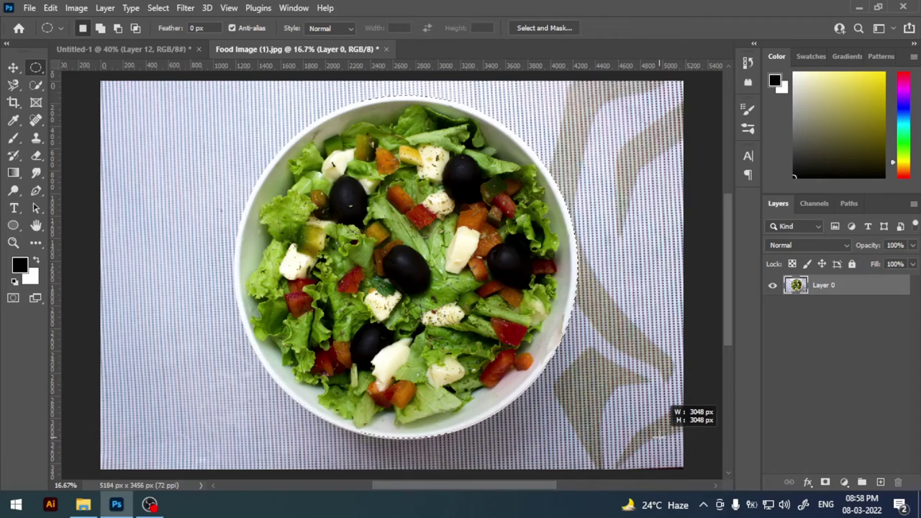
drag(237, 130, 692, 447)
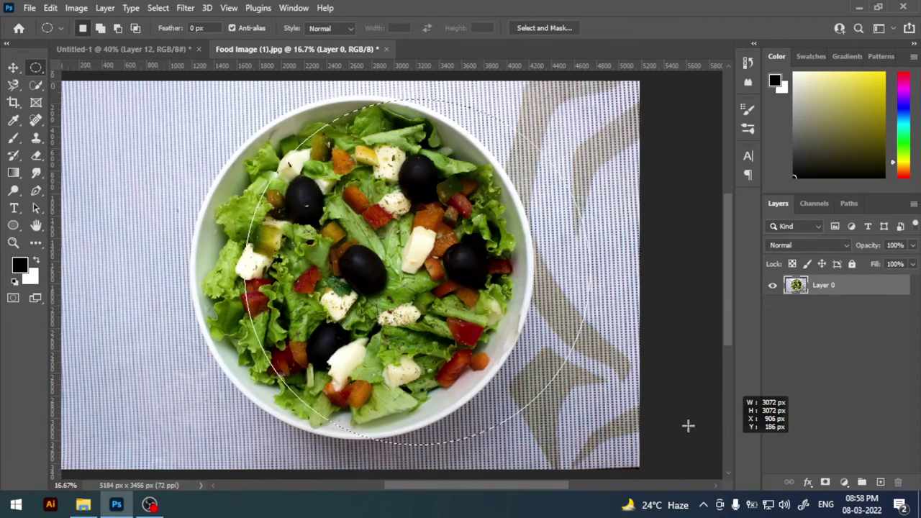
drag(692, 446, 135, 141)
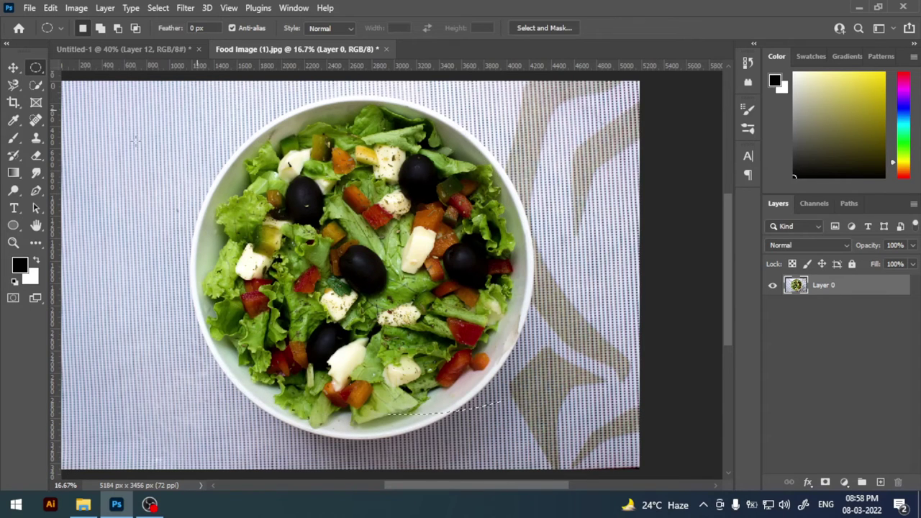
Step: Draw an ellipse shape sized to the green salad bowl's rim
click(13, 226)
mouse_move(204, 107)
mouse_down()
mouse_move(538, 368)
mouse_move(518, 374)
mouse_move(596, 440)
mouse_up()
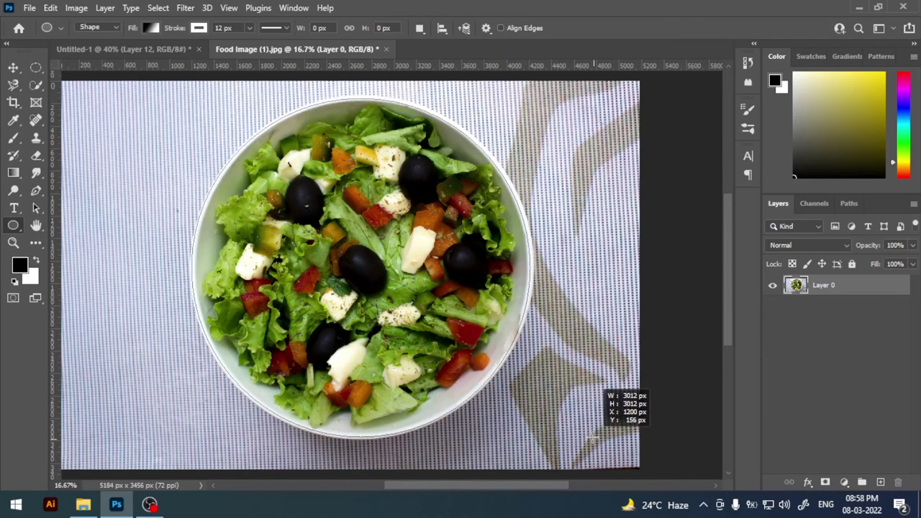
drag(593, 436, 591, 435)
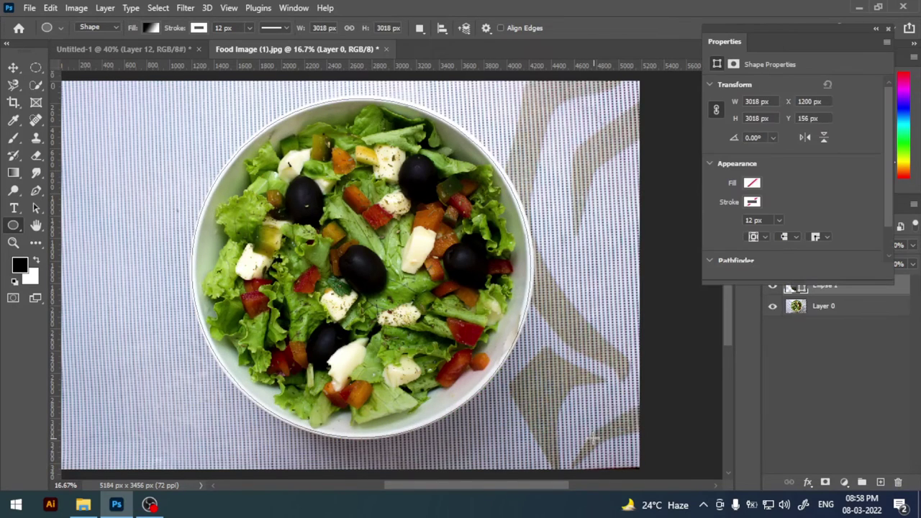
click(888, 29)
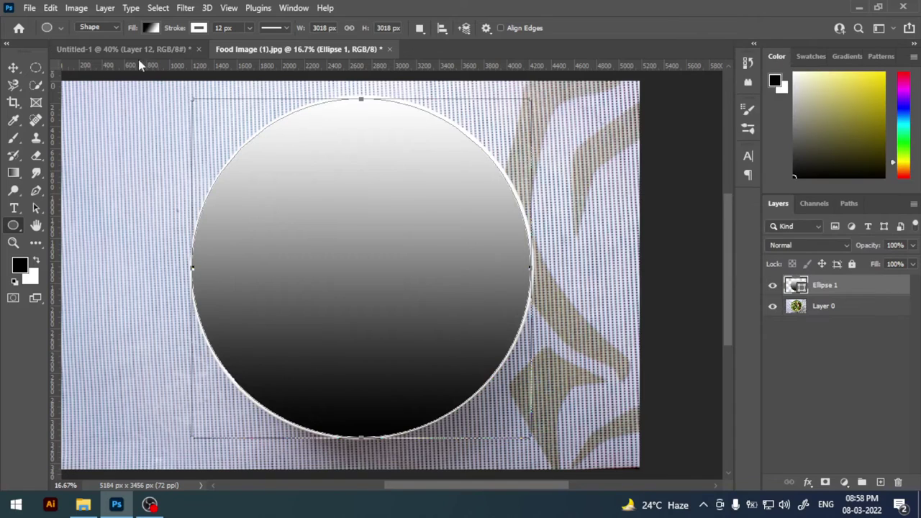
click(13, 68)
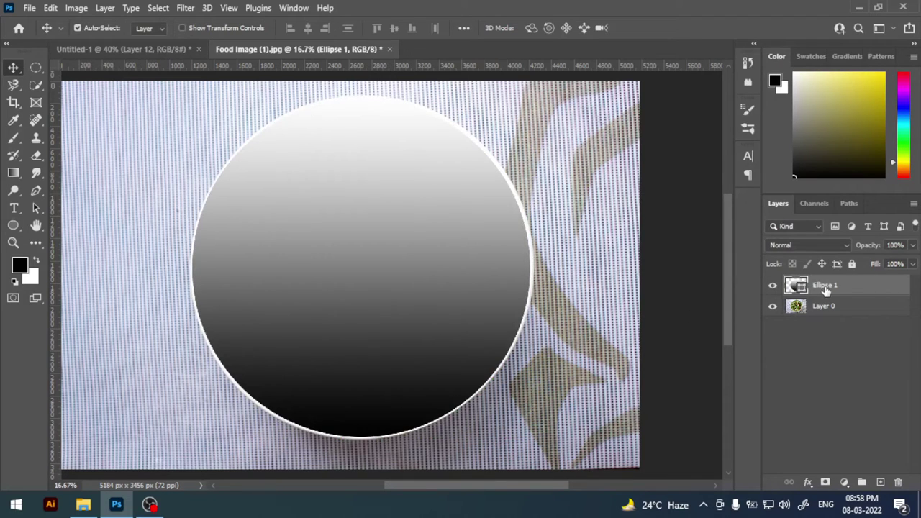
click(13, 225)
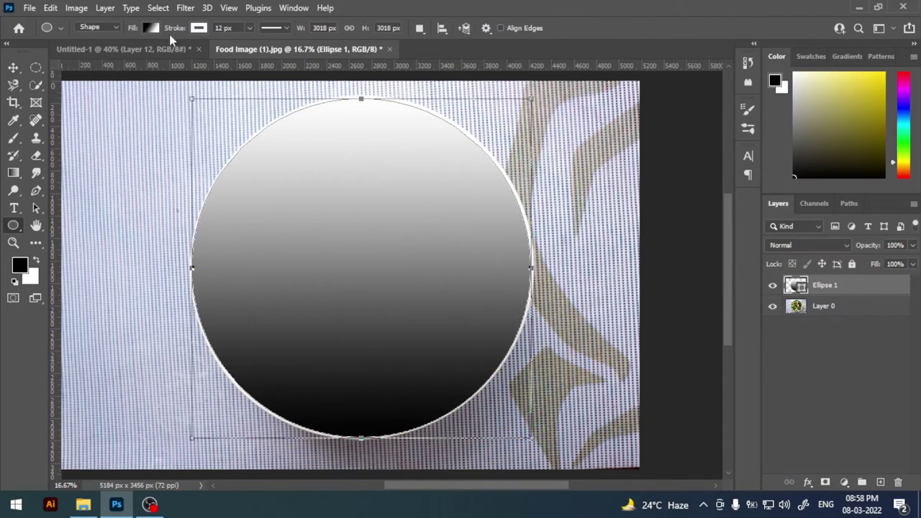
click(195, 28)
click(13, 68)
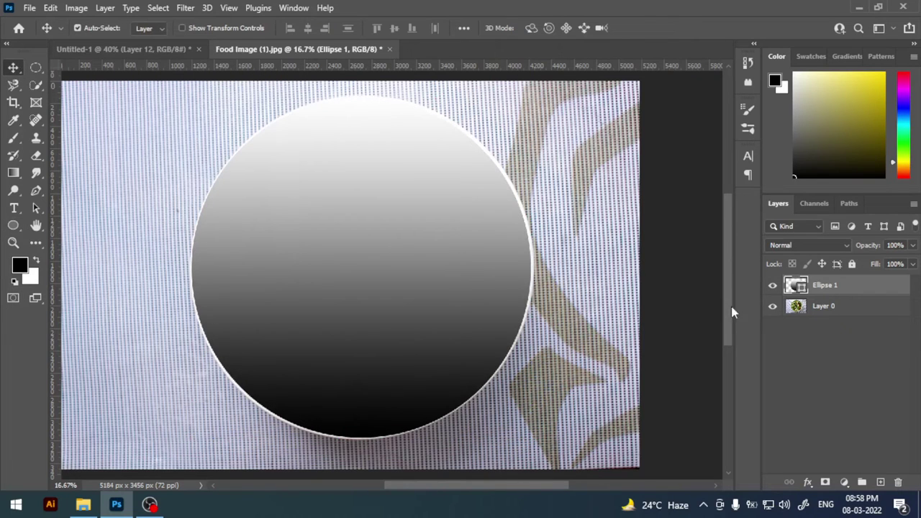
Step: Rasterize the ellipse, copy the bowl to its own layer, delete the ellipse, and drag into Untitled-1
right_click(827, 288)
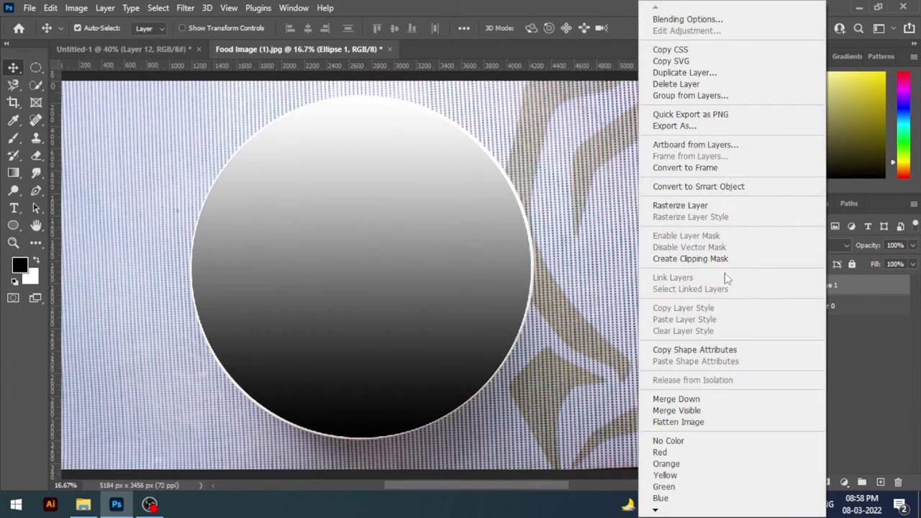
click(698, 205)
ctrl+click(796, 286)
click(820, 305)
key(ctrl+j)
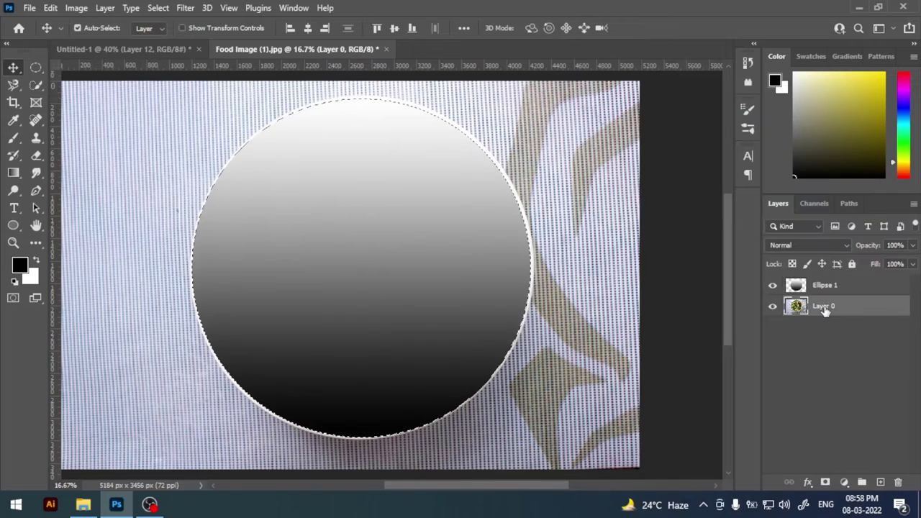
click(819, 288)
key(Delete)
mouse_move(389, 248)
mouse_down()
mouse_move(173, 51)
mouse_move(355, 101)
mouse_up()
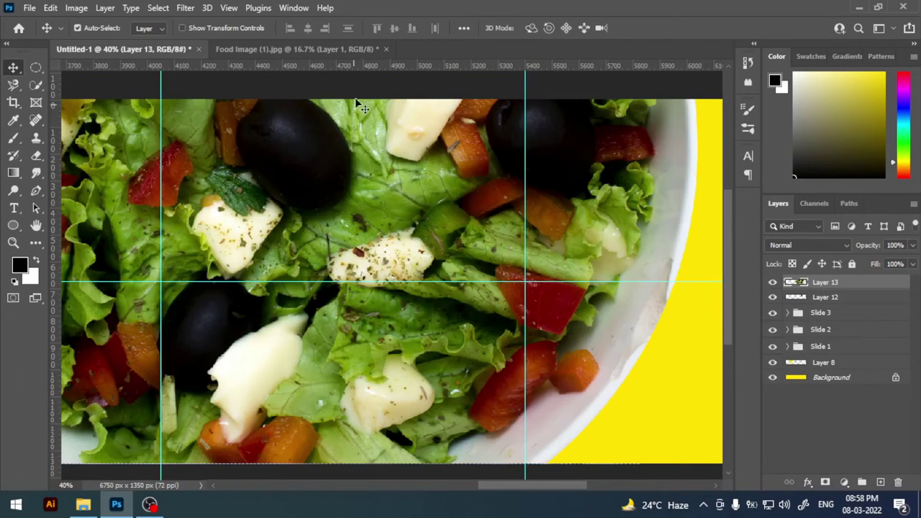
Step: Close Food Image (1).jpg unsaved, shrink Layer 13 to about 16%, and place it top-left on yellow
click(386, 49)
click(452, 196)
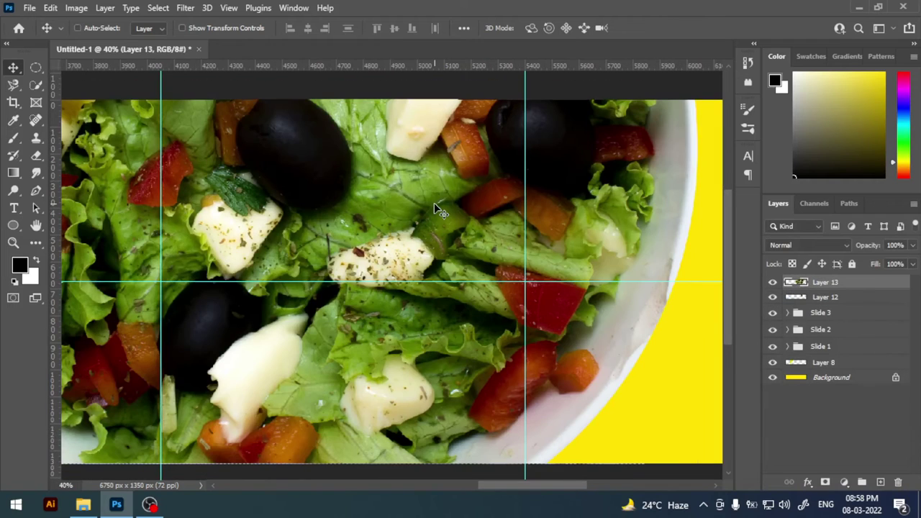
key(ctrl+t)
drag(701, 151, 289, 151)
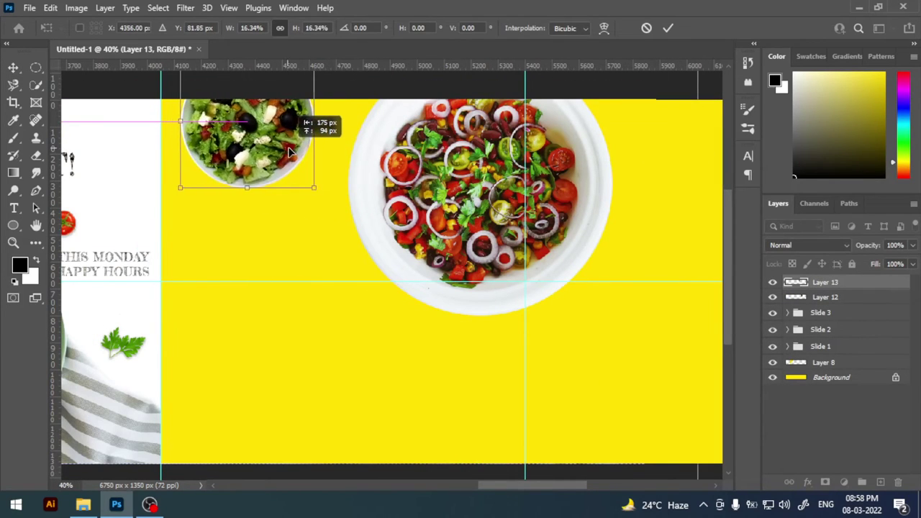
click(668, 28)
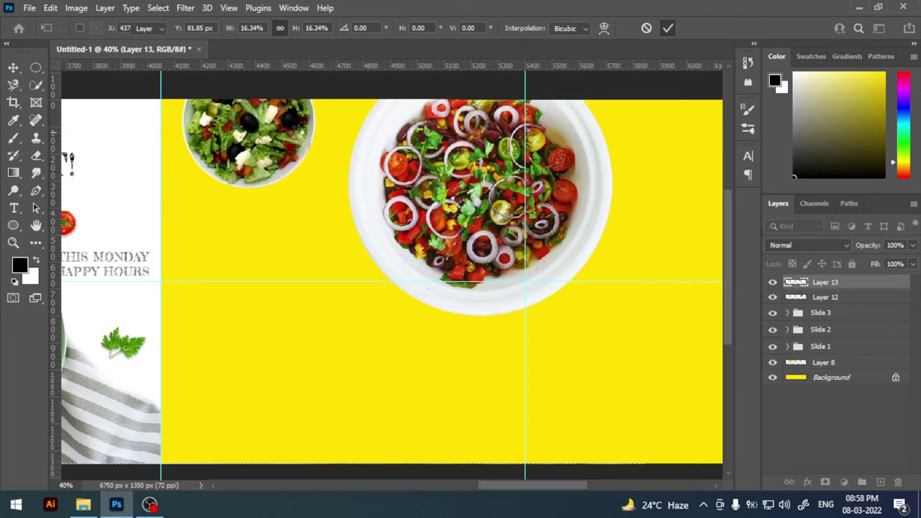
drag(287, 151, 285, 148)
click(834, 296)
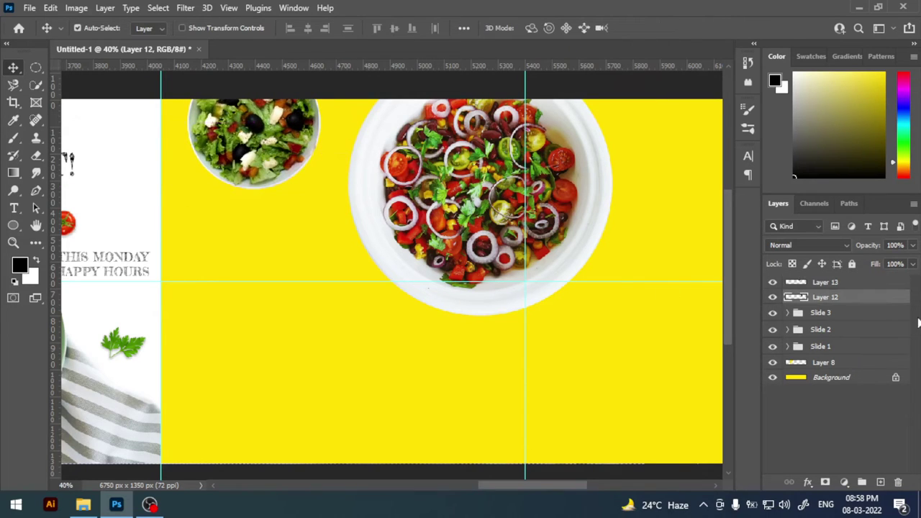
Step: Add a drop shadow to the Layer 12 plate, adjusting its opacity value
double_click(907, 303)
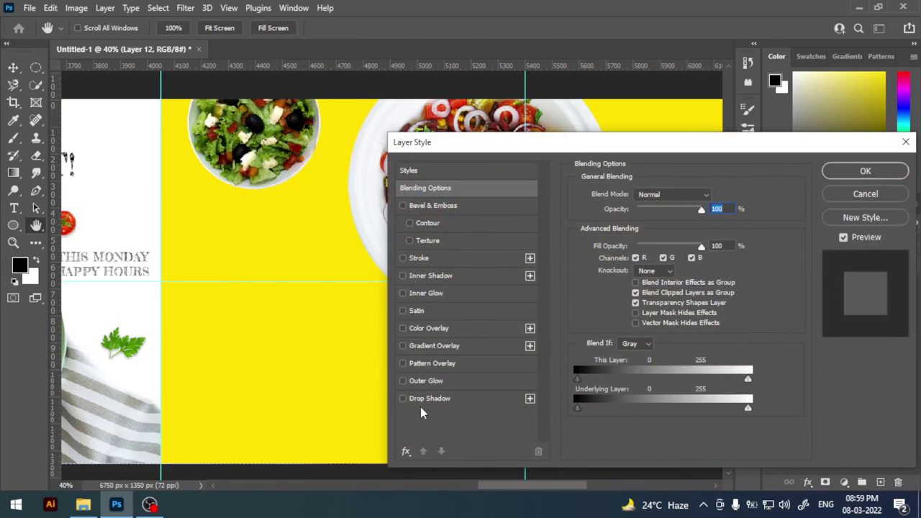
click(432, 399)
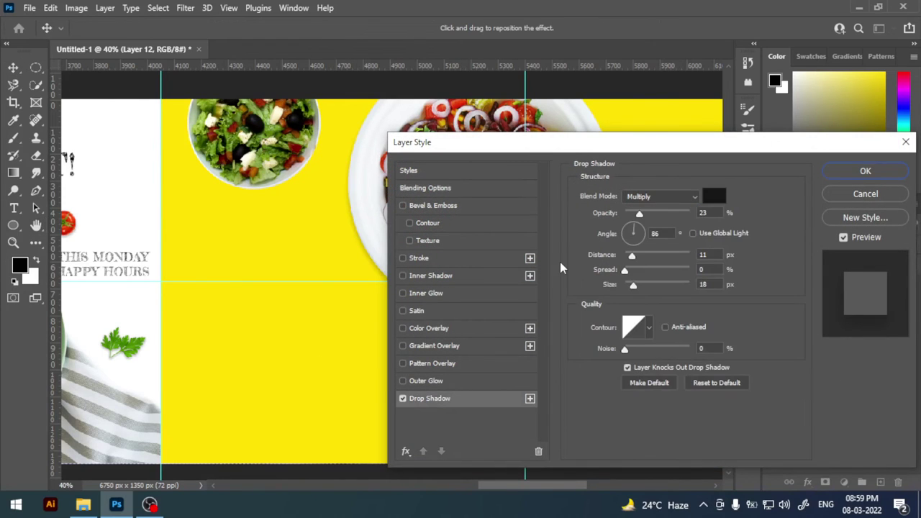
click(641, 216)
text(3)
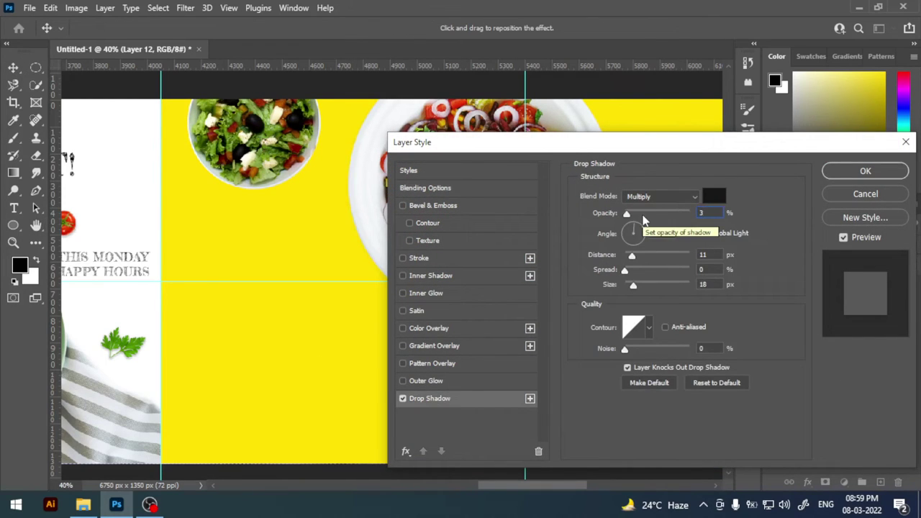
text(1)
key(Tab)
text(250)
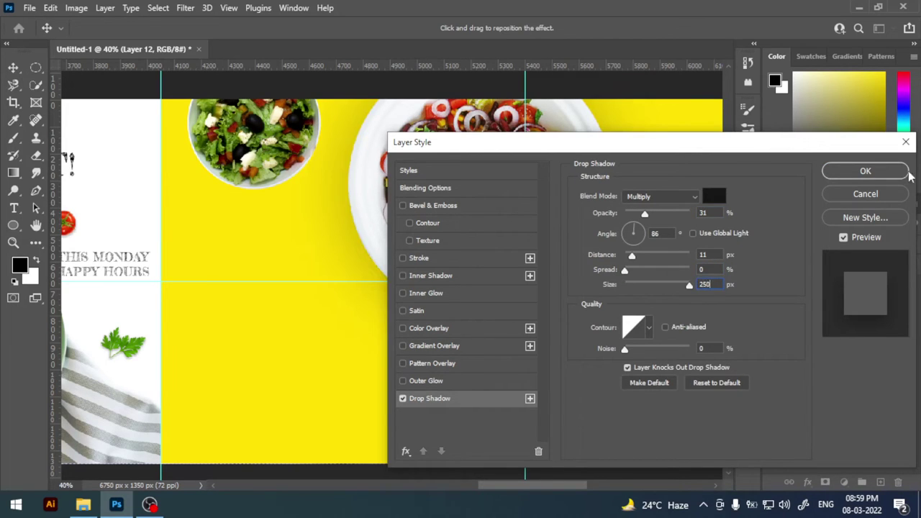
click(865, 171)
Step: Give Layer 13 a 46 px drop shadow and add a new empty Layer 14
click(903, 282)
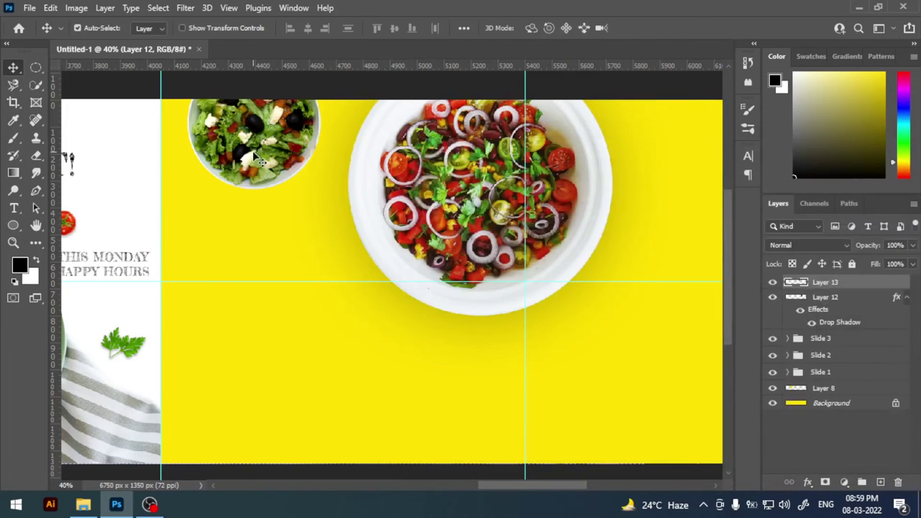
double_click(906, 286)
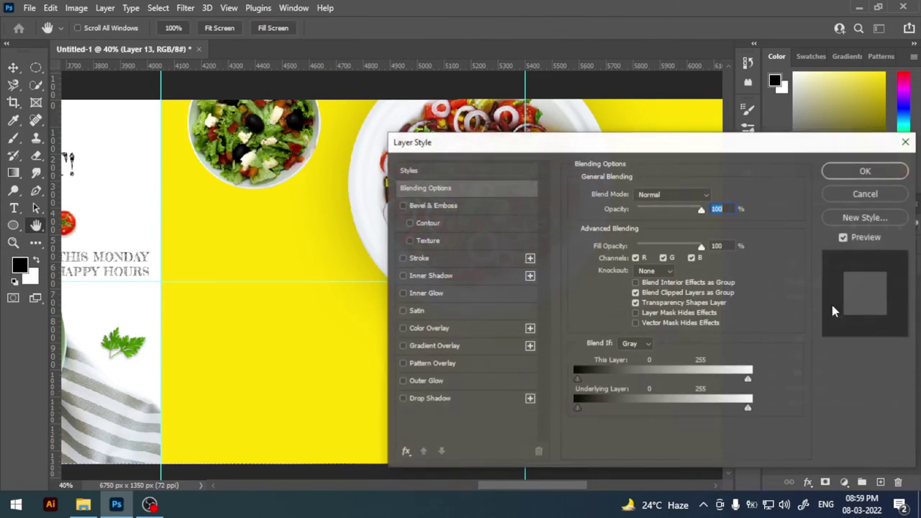
click(480, 398)
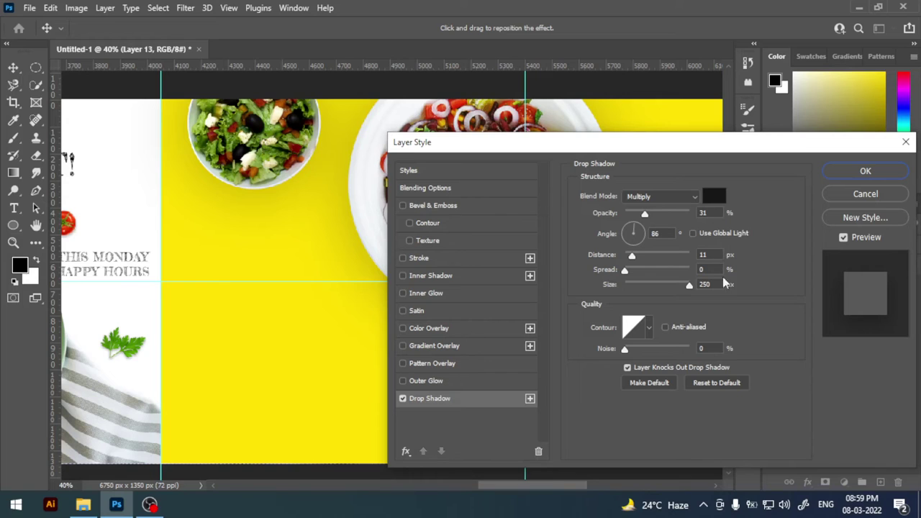
text(200)
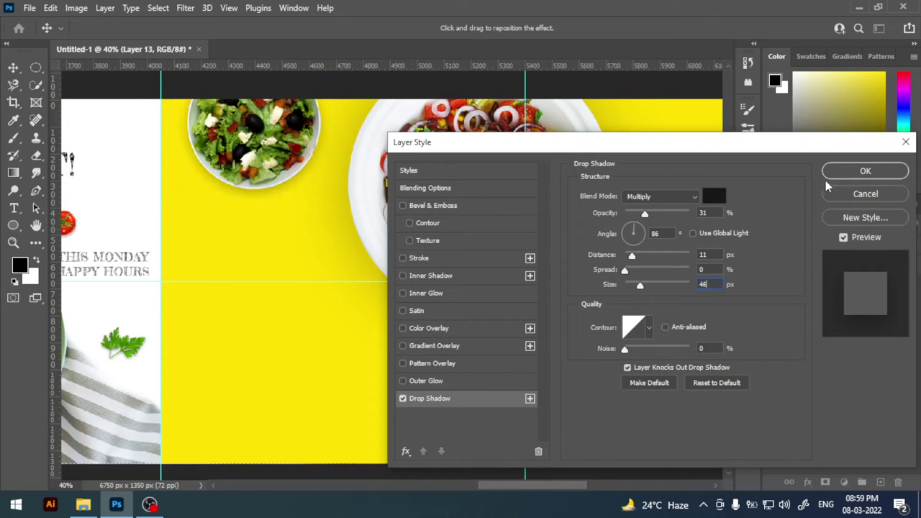
click(841, 172)
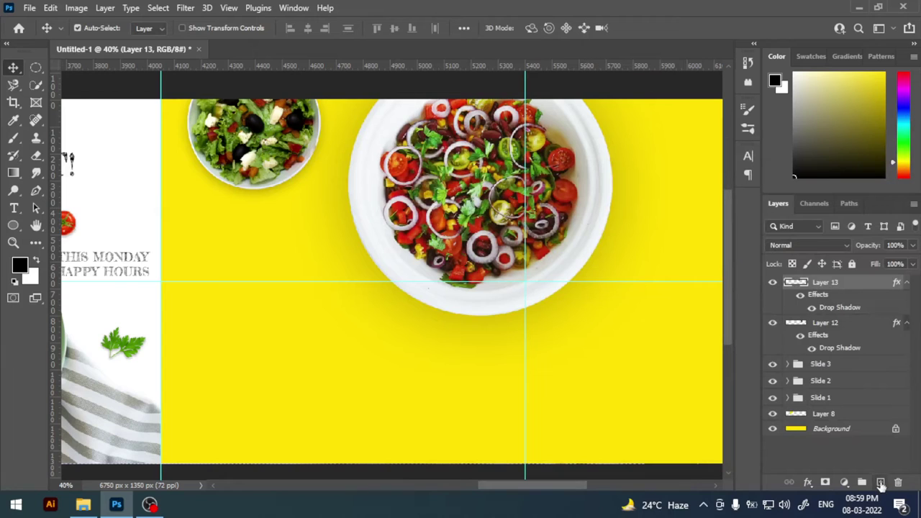
click(881, 482)
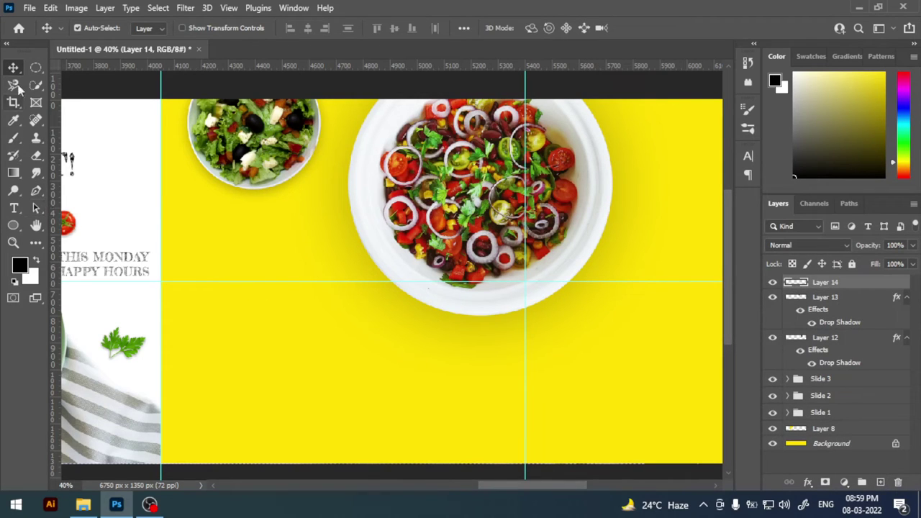
Step: Use a temporary white panel's transform centre to place a vertical guide at 4725 px, then delete it
click(36, 67)
drag(161, 101, 523, 432)
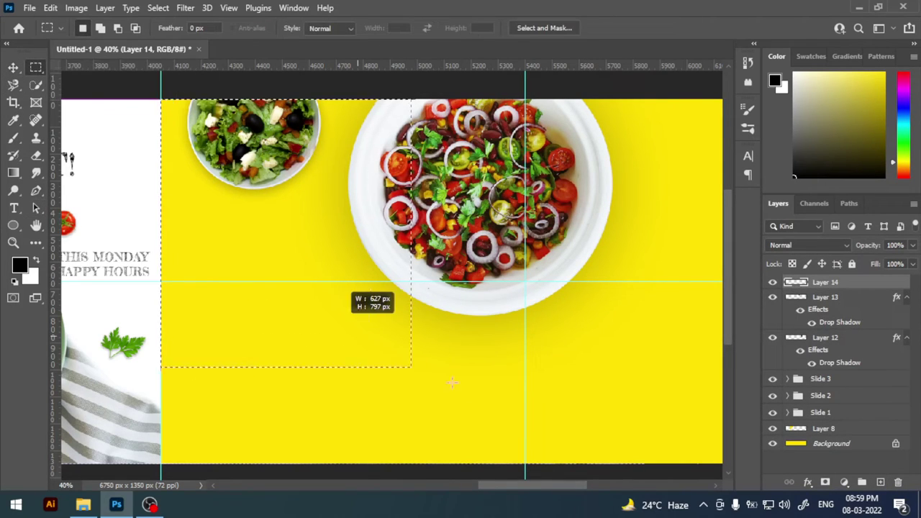
key(ctrl+BackSpace)
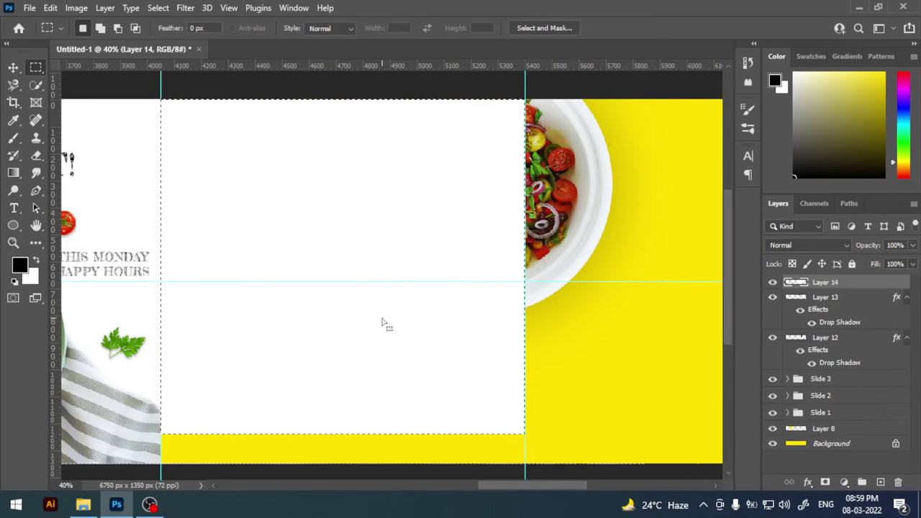
key(v)
key(ctrl+d)
key(ctrl+t)
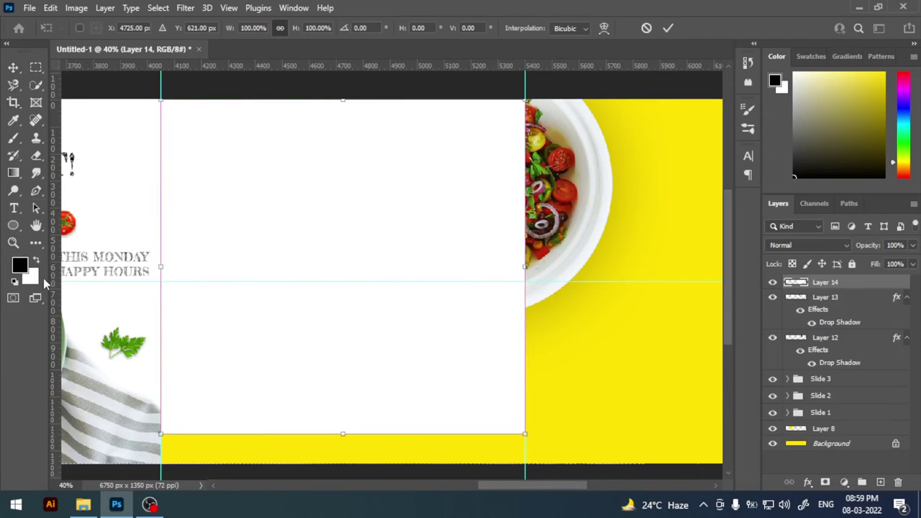
drag(52, 290, 339, 297)
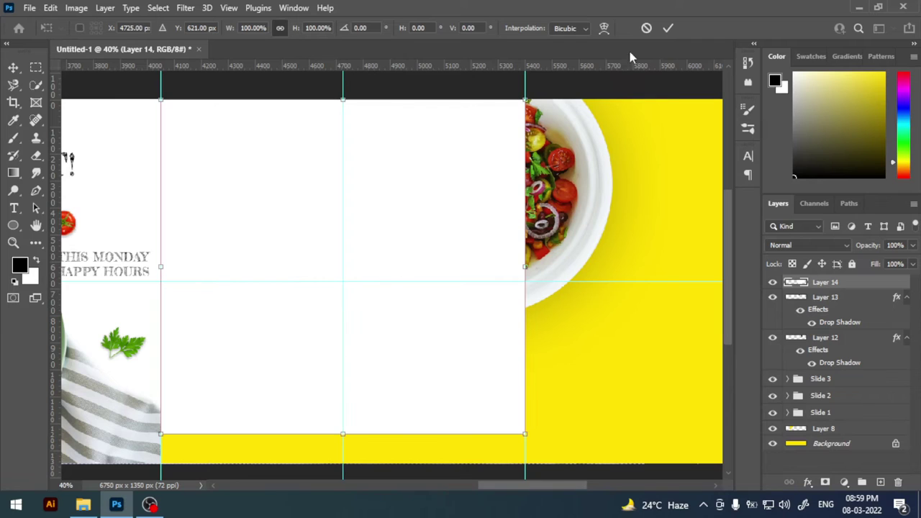
click(666, 29)
key(Delete)
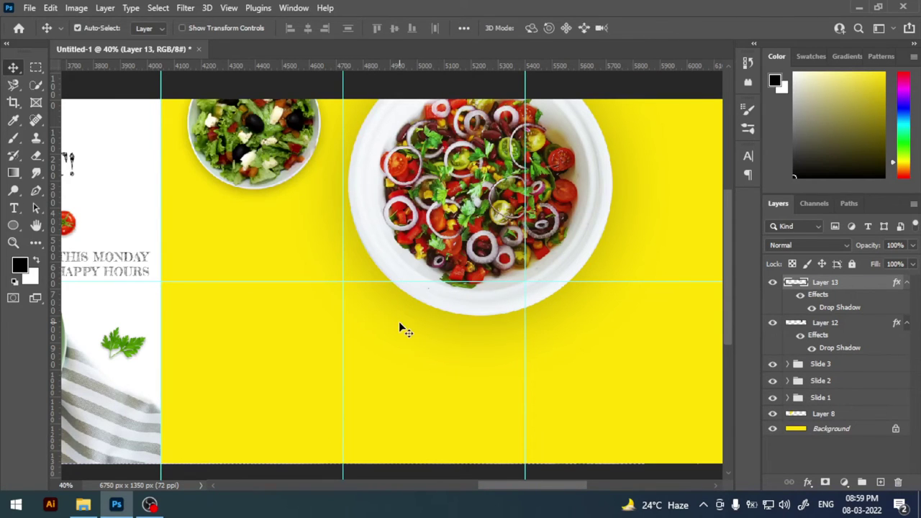
Step: Select the Are You Hungry?, DONT WAIT! and LET START TO ORDER NOW layers and copy them onto slide 4
drag(241, 266, 420, 272)
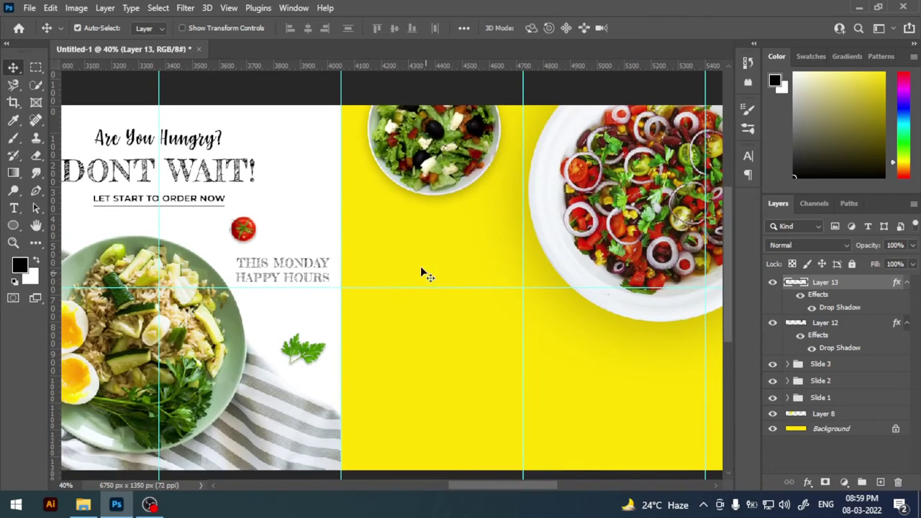
click(214, 142)
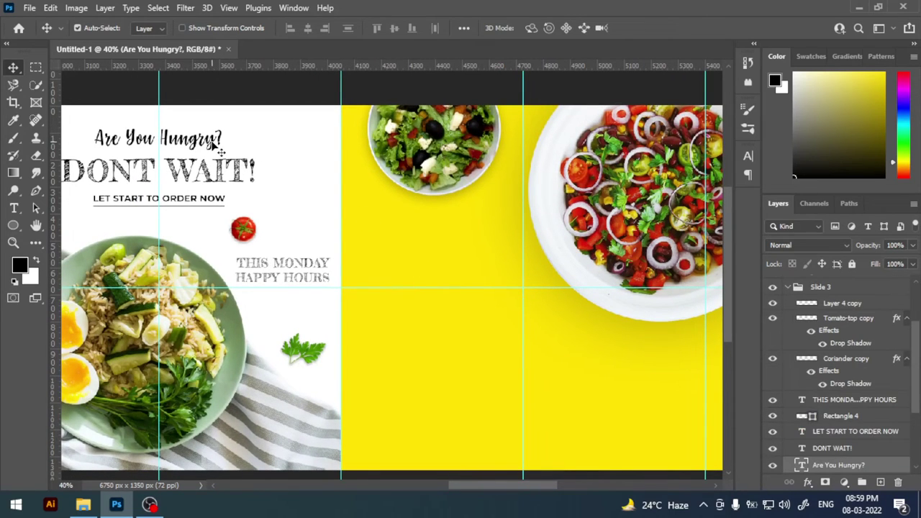
shift+click(225, 172)
shift+click(206, 206)
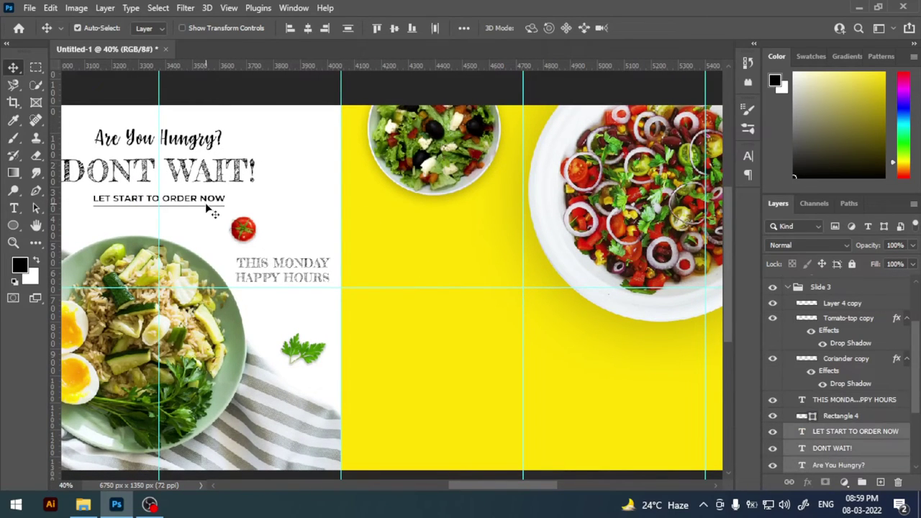
mouse_move(205, 208)
mouse_down()
mouse_move(565, 399)
mouse_move(416, 373)
mouse_up()
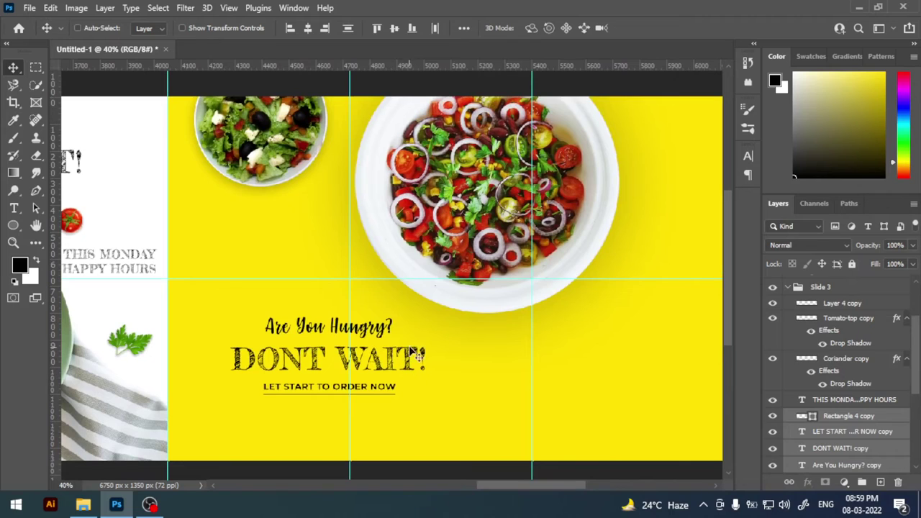
Step: Centre the copied headline block on the guide and enlarge it to about 111%
key(ctrl+t)
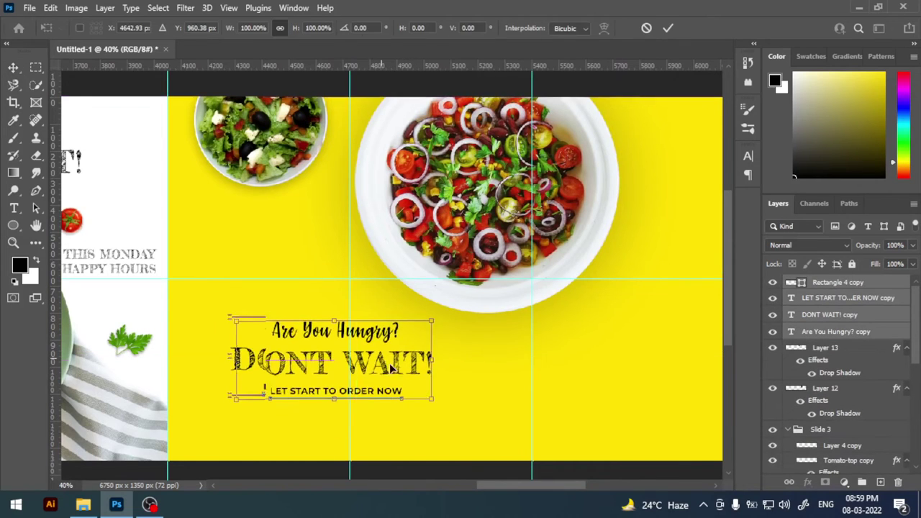
drag(380, 360, 401, 368)
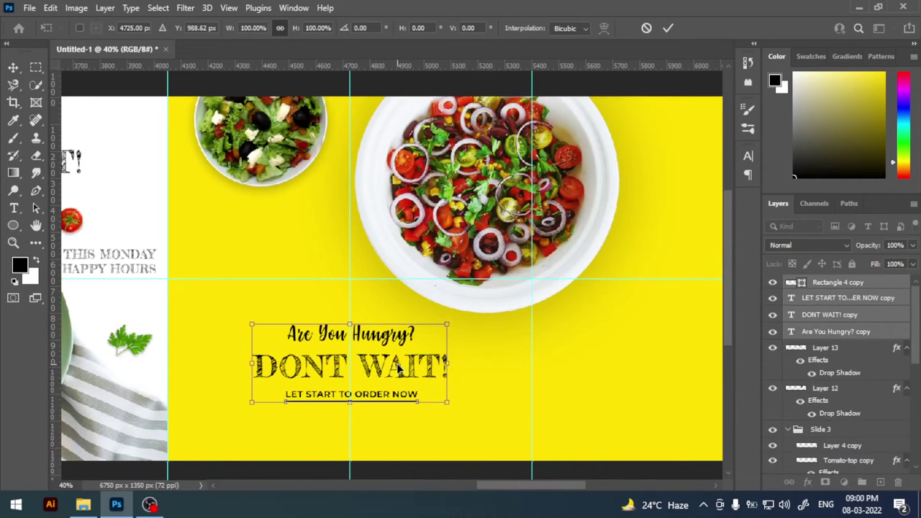
drag(446, 403, 455, 409)
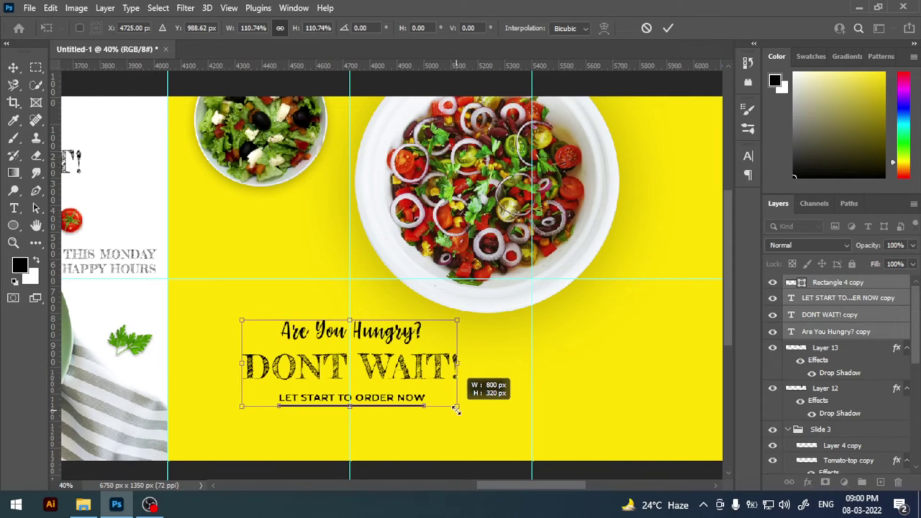
drag(456, 408, 456, 403)
key(Return)
click(301, 387)
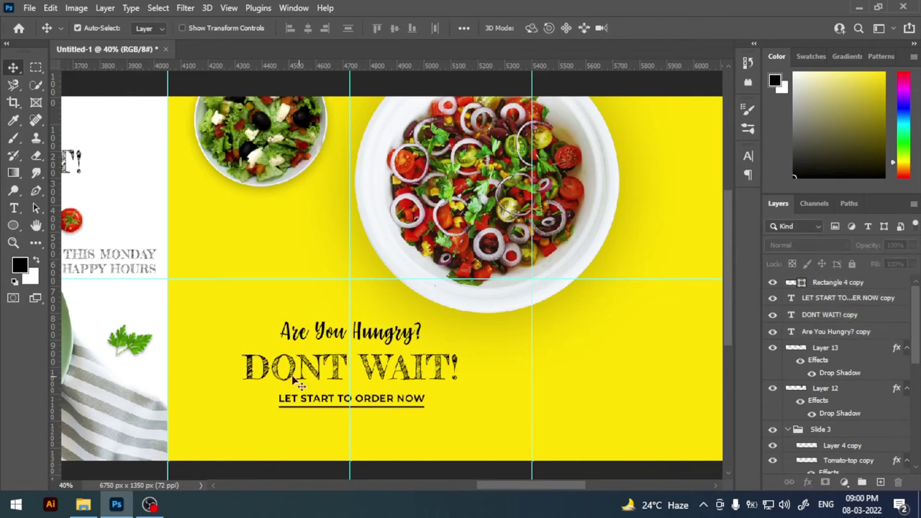
scroll(301, 387, left, 5)
scroll(360, 382, left, 5)
scroll(403, 375, left, 5)
scroll(419, 372, left, 2)
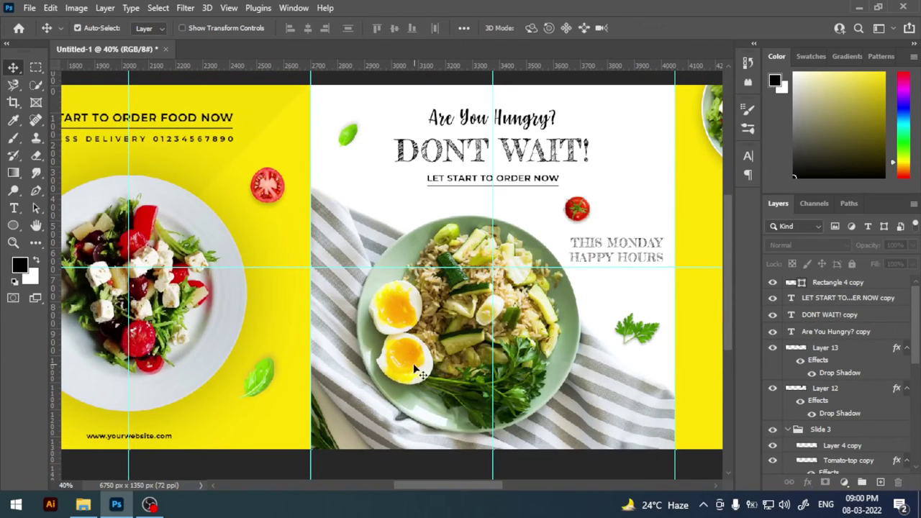
click(409, 362)
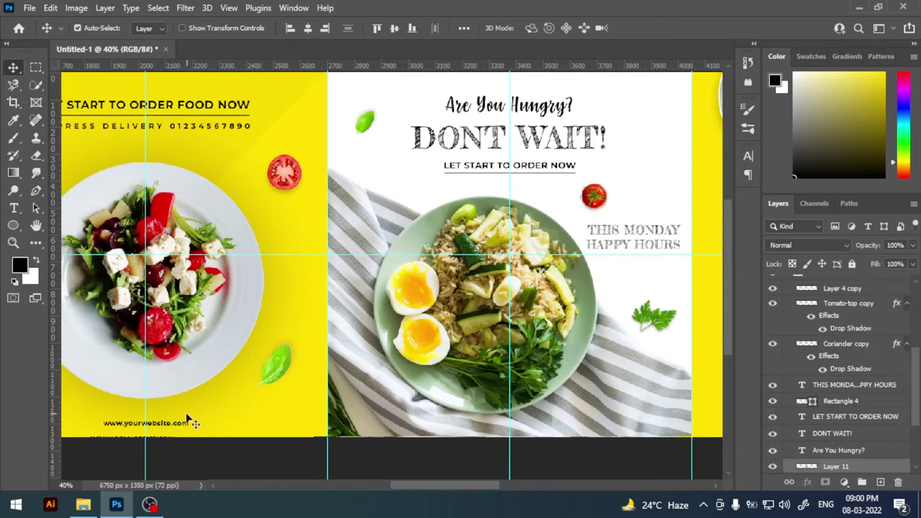
click(185, 421)
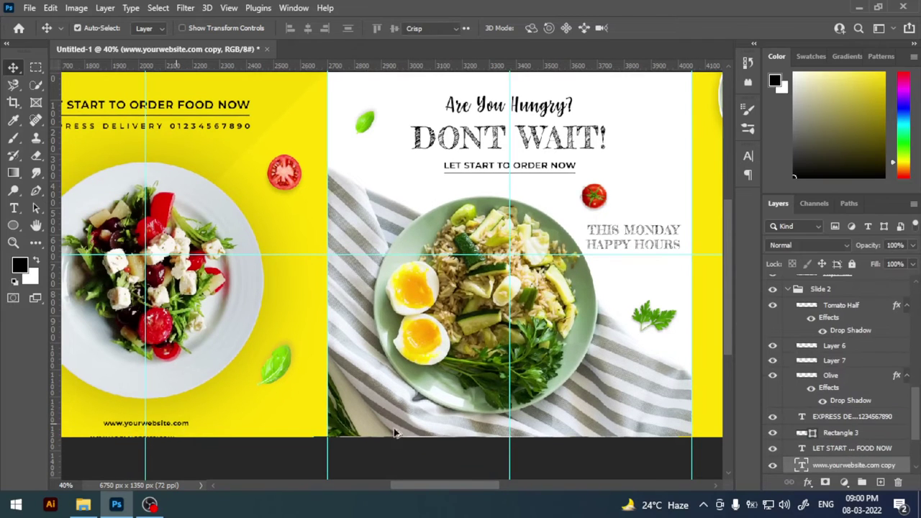
key(Return)
click(13, 68)
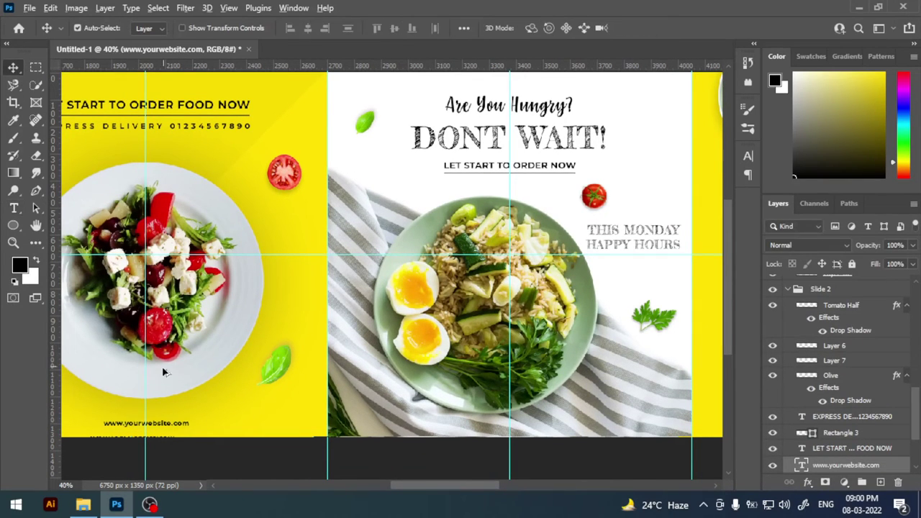
drag(169, 426, 524, 432)
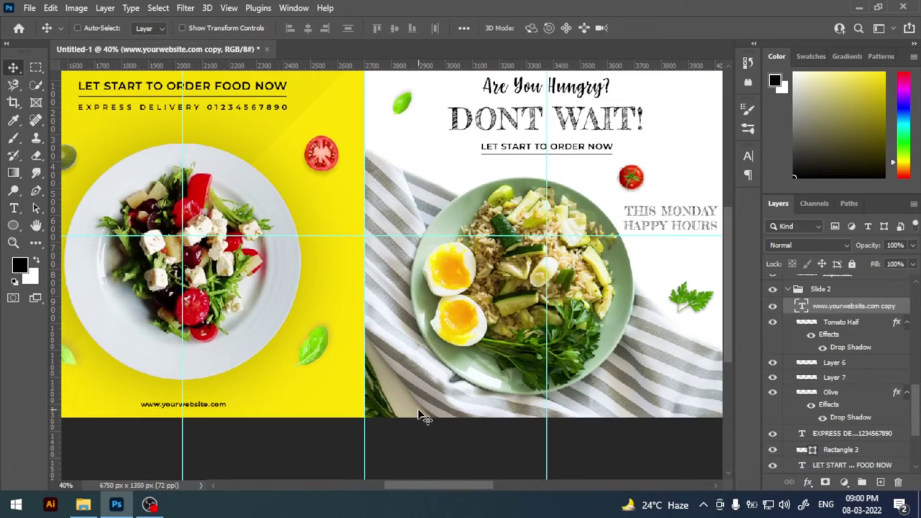
key(ctrl+shift+bracketright)
Step: Add a horizontal guide just below the website text
key(ctrl+plus)
key(ctrl+plus)
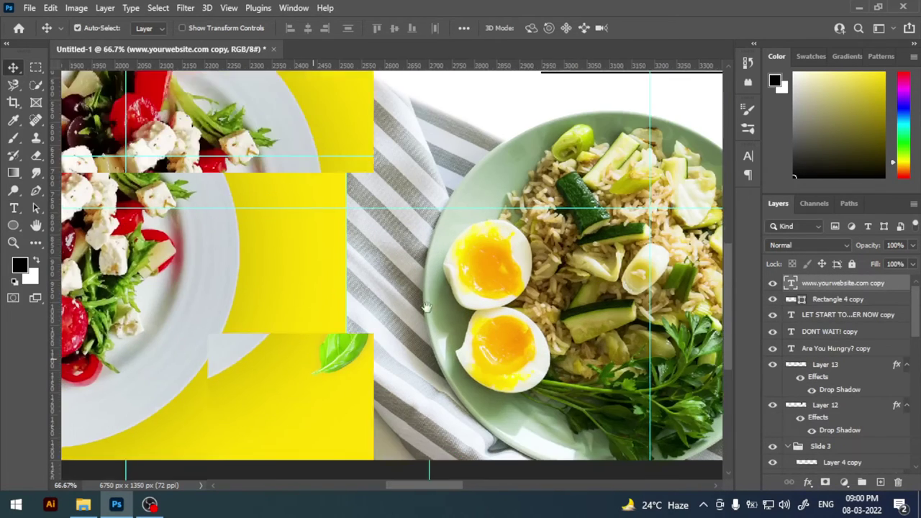
drag(266, 388, 475, 273)
key(ctrl+plus)
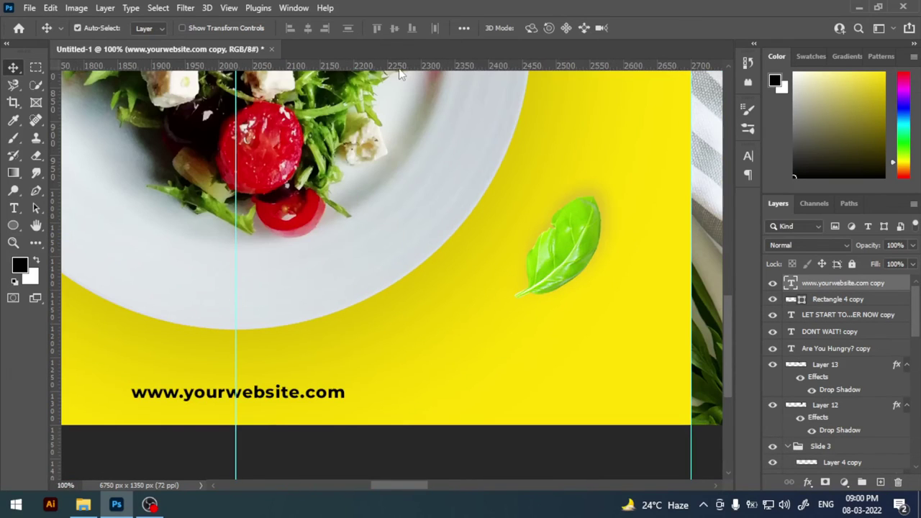
mouse_move(403, 65)
mouse_down()
mouse_move(262, 398)
mouse_move(268, 392)
mouse_up()
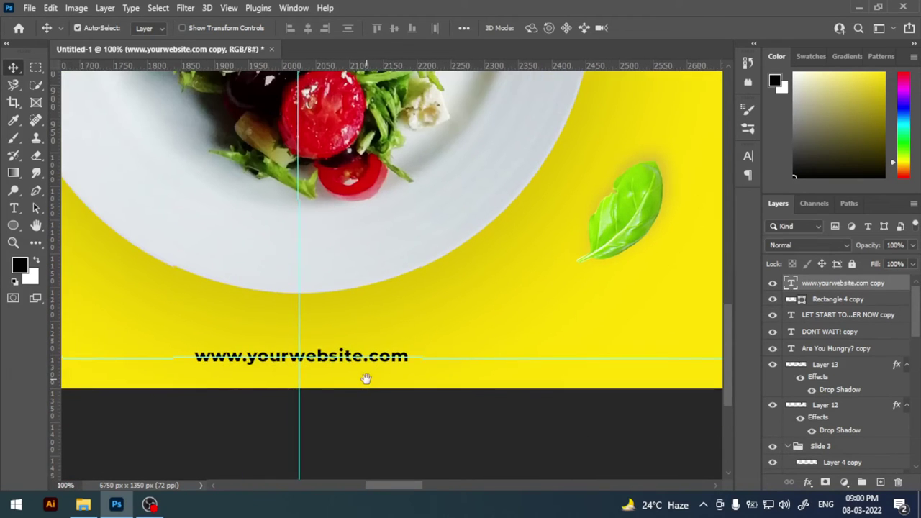
key(ctrl+plus)
drag(323, 438, 297, 449)
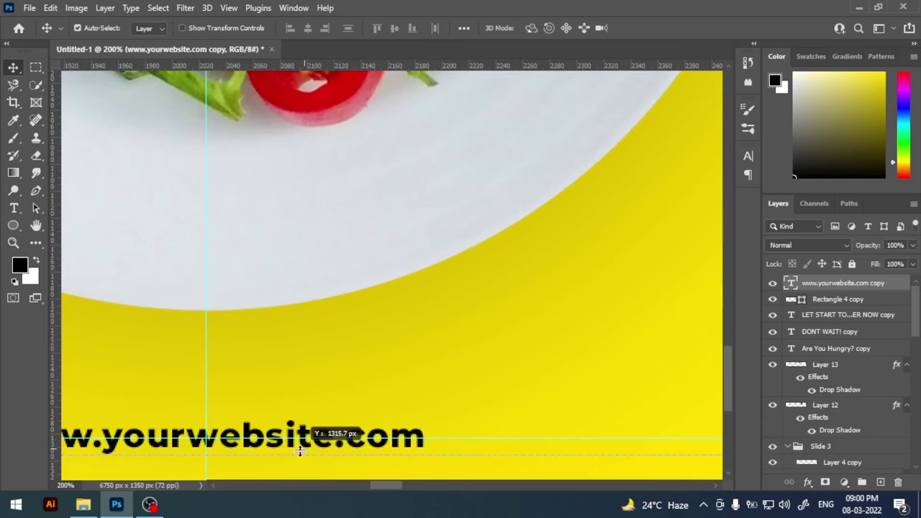
drag(487, 401, 387, 366)
scroll(288, 373, right, 5)
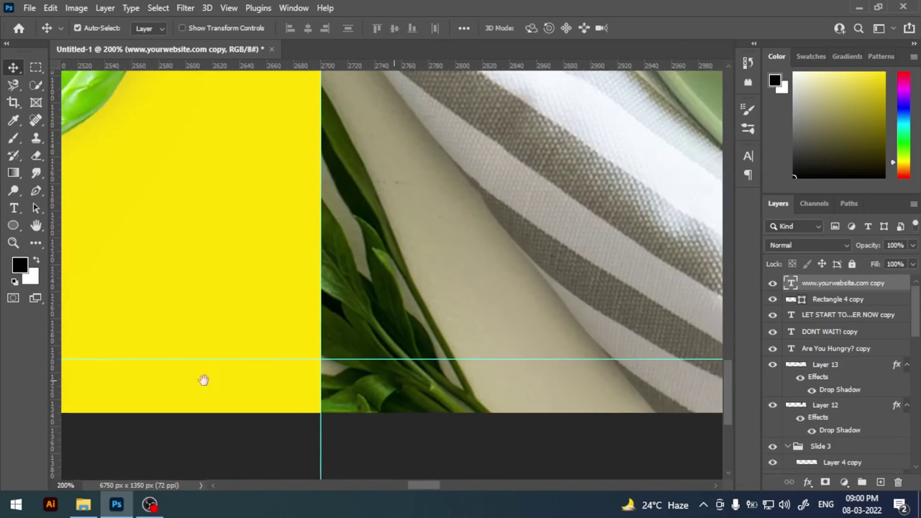
scroll(154, 385, right, 5)
scroll(324, 389, right, 5)
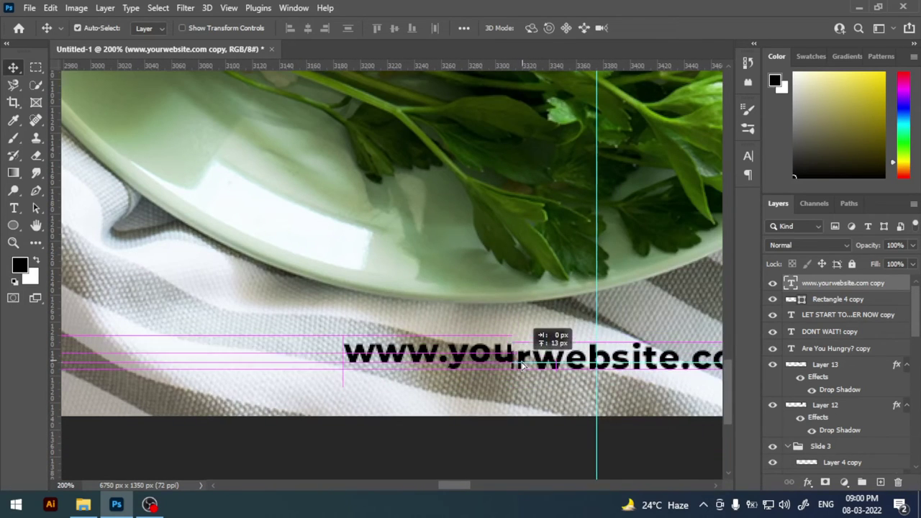
Step: Move the website text copy up slightly and nudge it to the right
drag(523, 371, 524, 353)
key(ctrl+t)
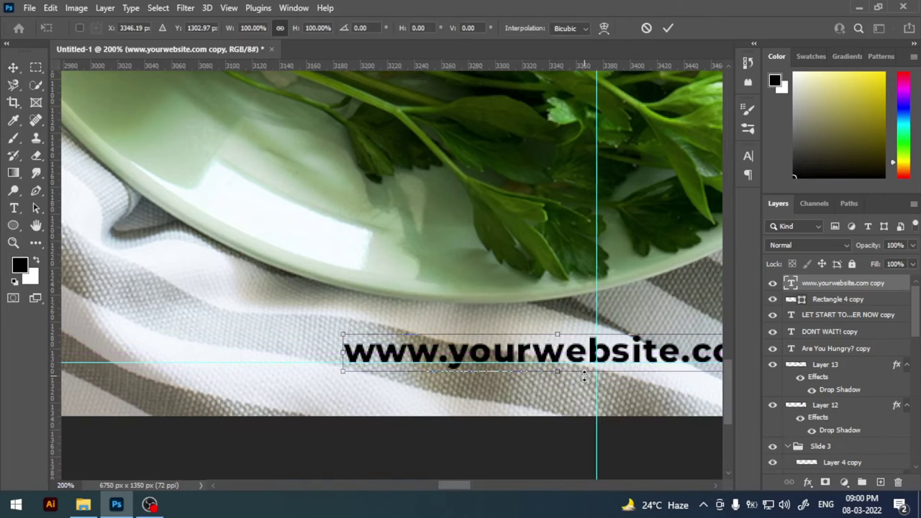
key(shift+Right)
key(shift+Right)
key(shift+Right)
key(Return)
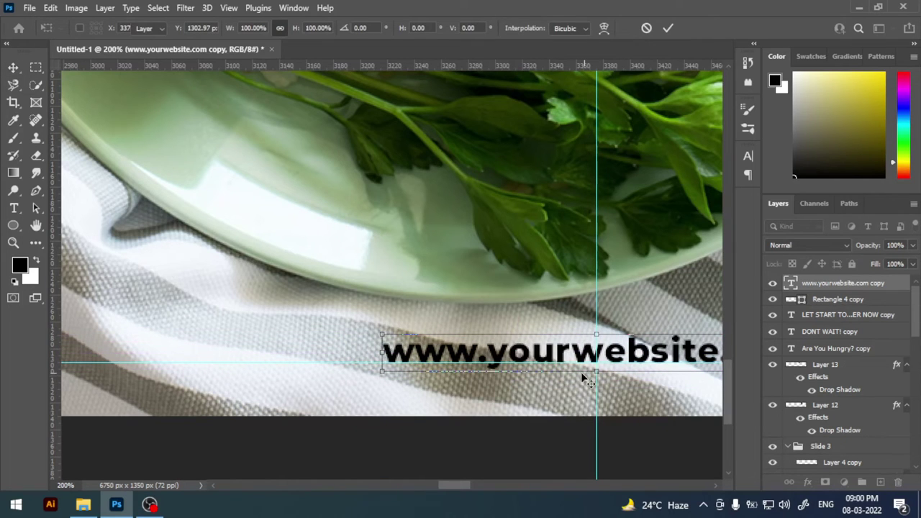
scroll(584, 377, down, 1)
drag(584, 376, 267, 350)
scroll(266, 351, down, 1)
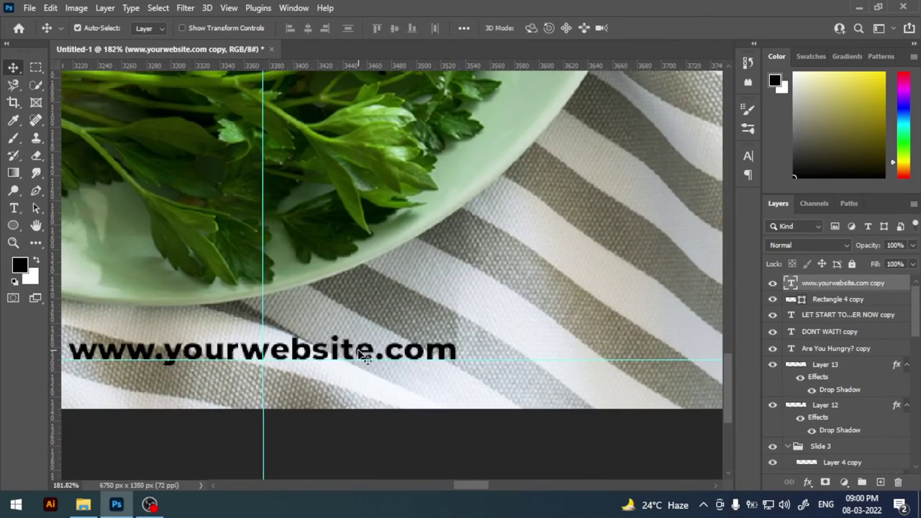
scroll(360, 353, down, 2)
scroll(360, 353, down, 2)
mouse_move(453, 292)
mouse_down()
mouse_move(241, 374)
mouse_move(608, 386)
mouse_move(299, 374)
mouse_move(469, 370)
mouse_move(452, 374)
mouse_up()
Step: Centre the text copy on the vertical guide, lower it a few pixels, and zoom out
key(ctrl+t)
key(Return)
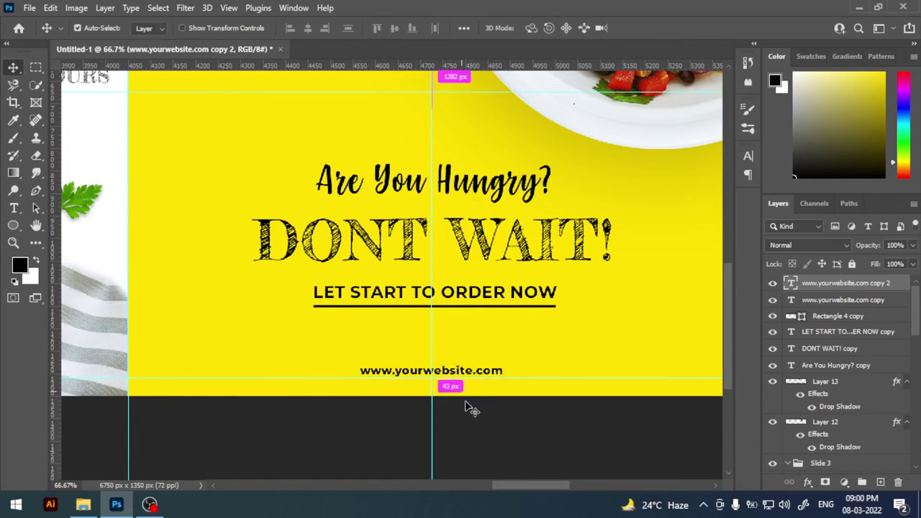
scroll(467, 408, up, 3)
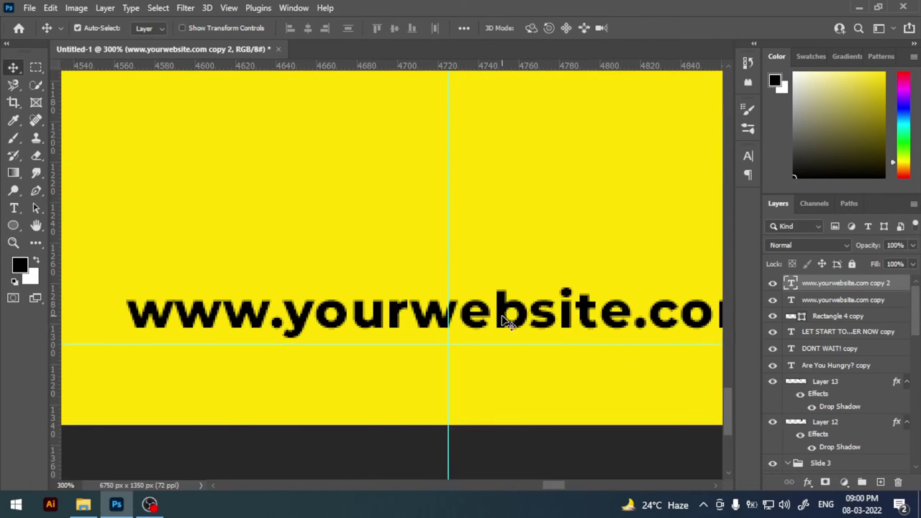
drag(504, 315, 506, 332)
key(ctrl+t)
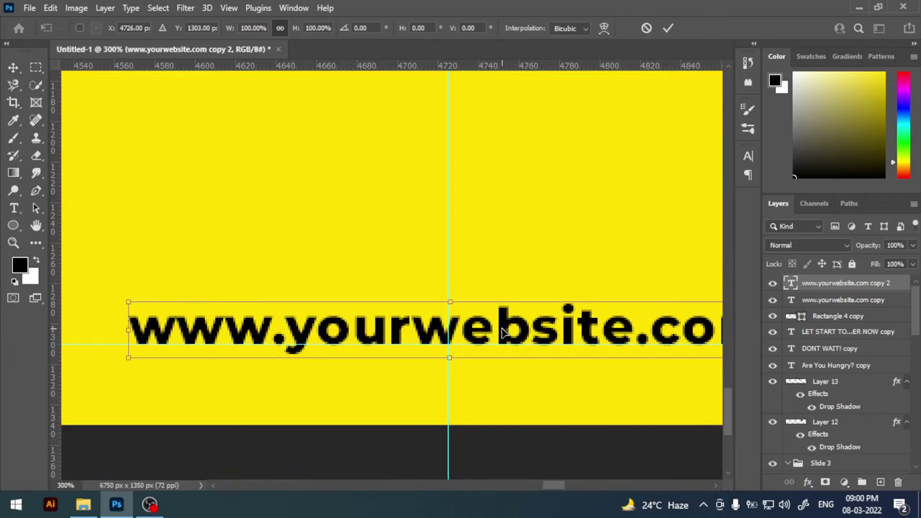
key(Return)
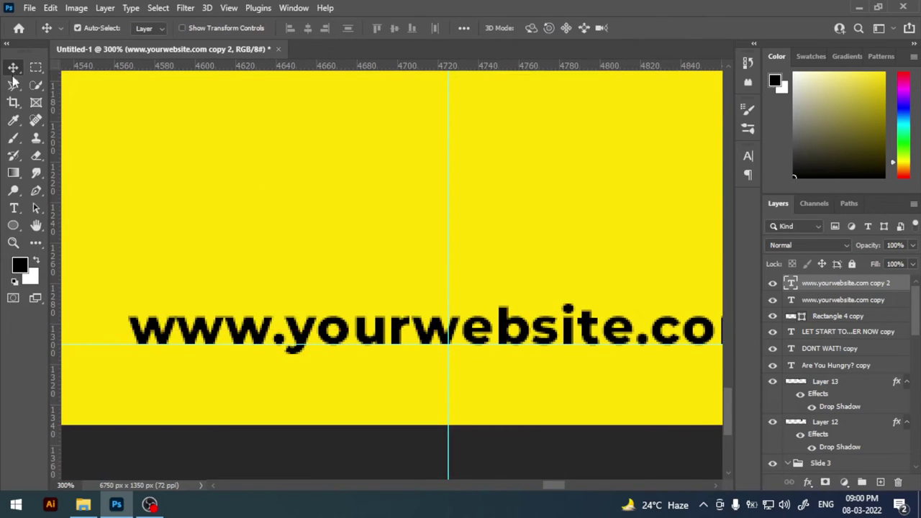
key(ctrl+minus)
key(ctrl+minus)
key(ctrl+minus)
key(ctrl+minus)
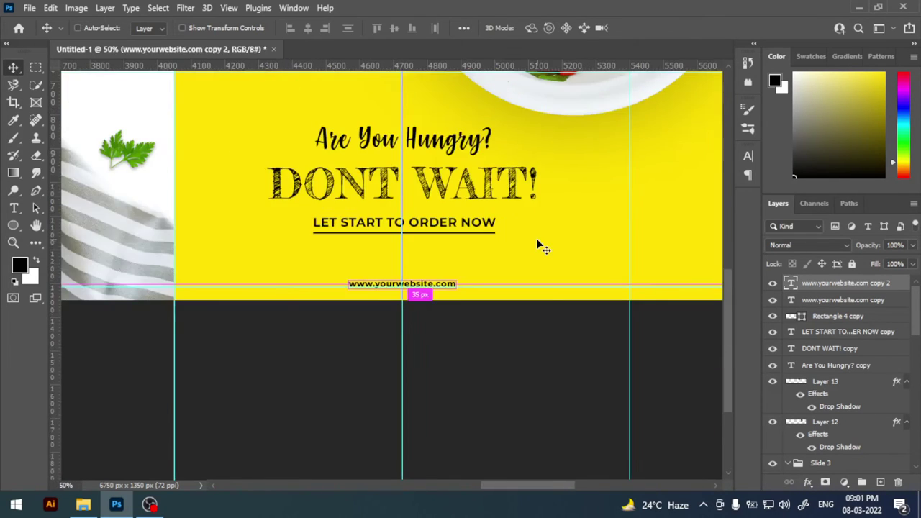
key(ctrl+minus)
drag(528, 202, 514, 341)
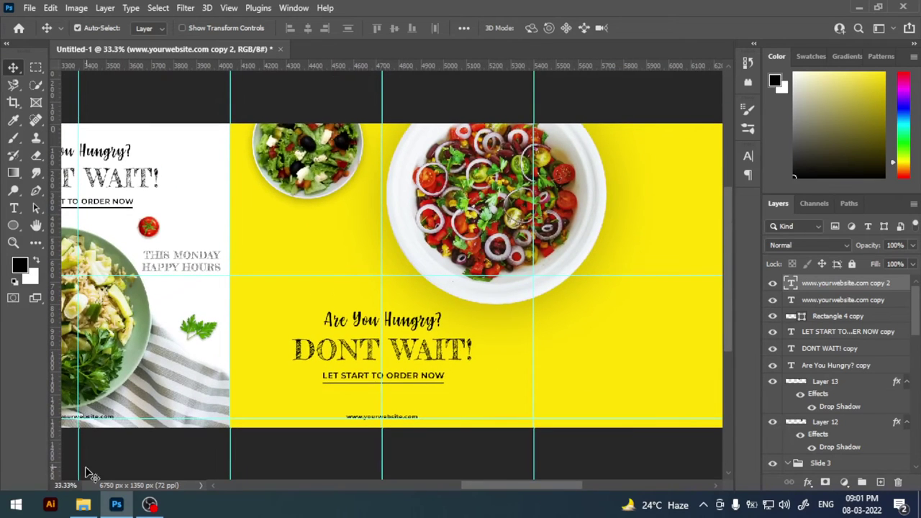
Step: Zoom the view to 40% and enlarge the headline block to about 105.5%
text(0)
key(Return)
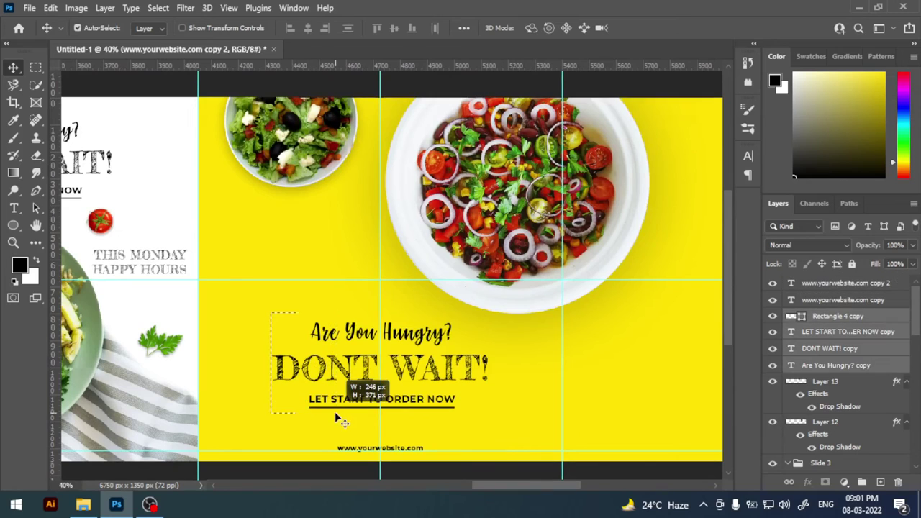
drag(334, 414, 334, 411)
key(ctrl+t)
drag(481, 406, 492, 416)
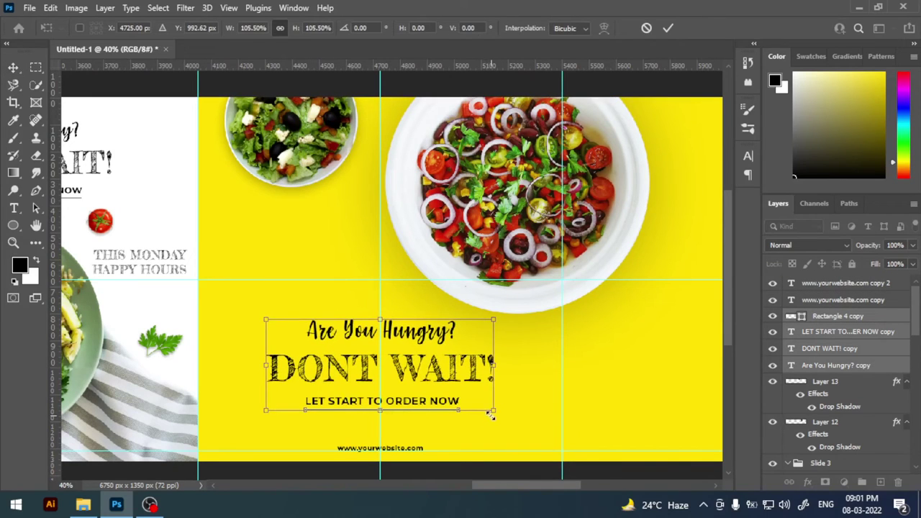
key(Return)
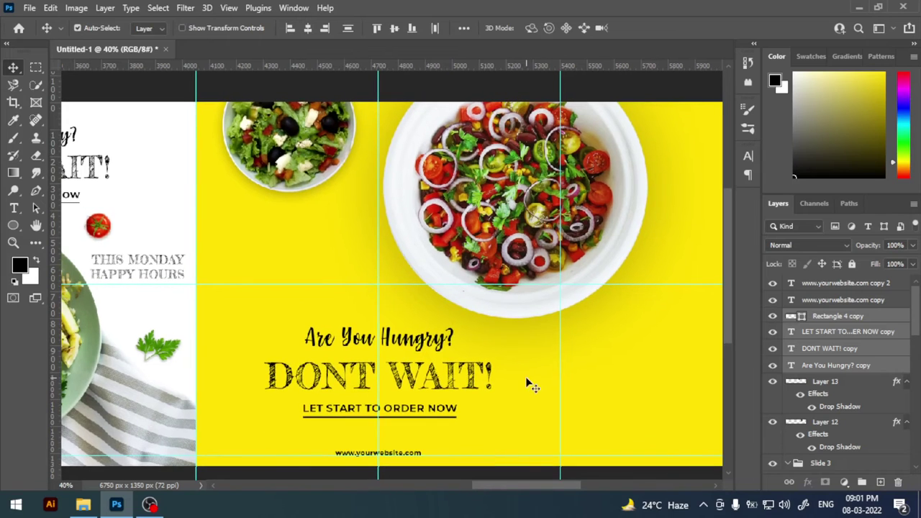
click(544, 378)
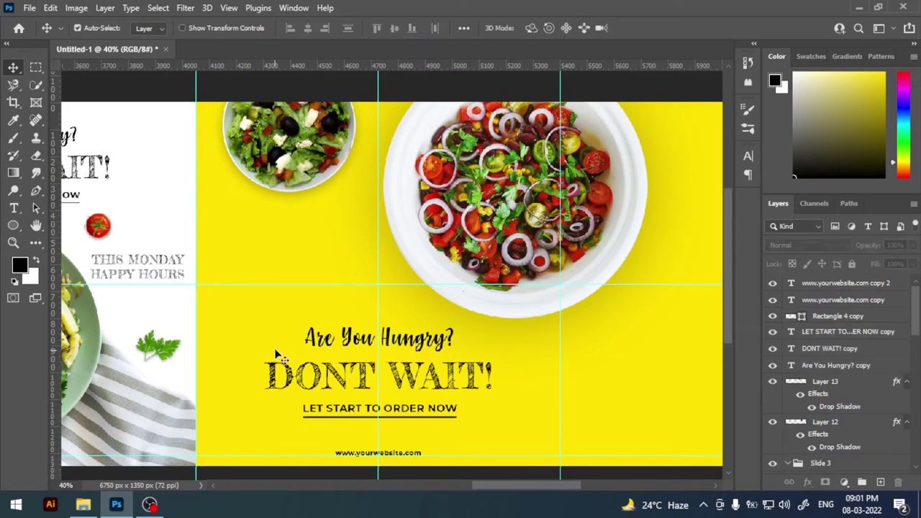
Step: Add an enlarged coriander leaf copy right of DONT WAIT!, lowered and tilted about 7.7°
click(161, 348)
mouse_move(160, 347)
mouse_down()
mouse_move(558, 408)
mouse_move(596, 358)
mouse_move(617, 350)
mouse_up()
key(ctrl+t)
mouse_move(541, 388)
mouse_down()
mouse_move(590, 387)
mouse_move(585, 408)
mouse_up()
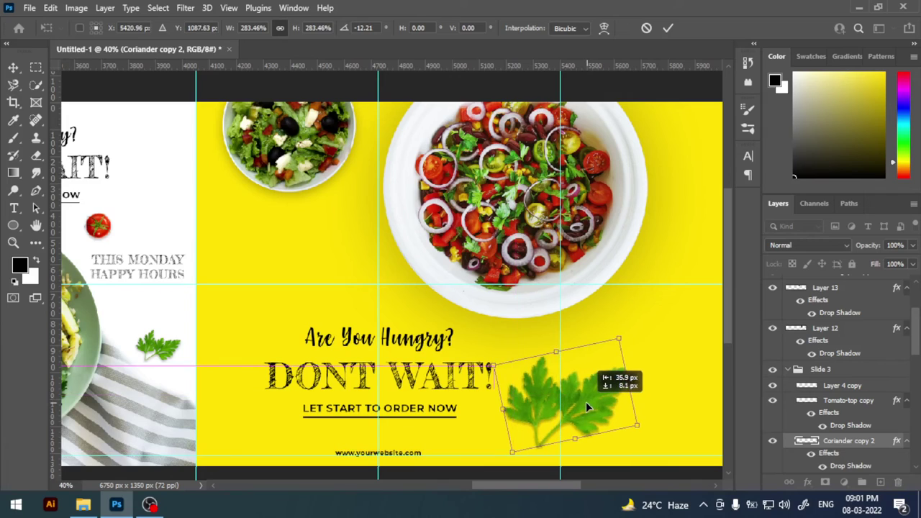
key(Return)
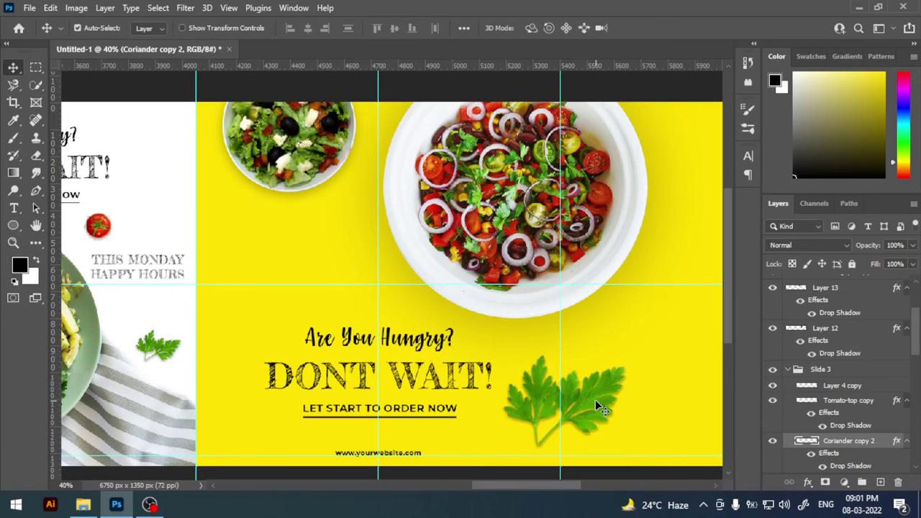
drag(594, 402, 594, 425)
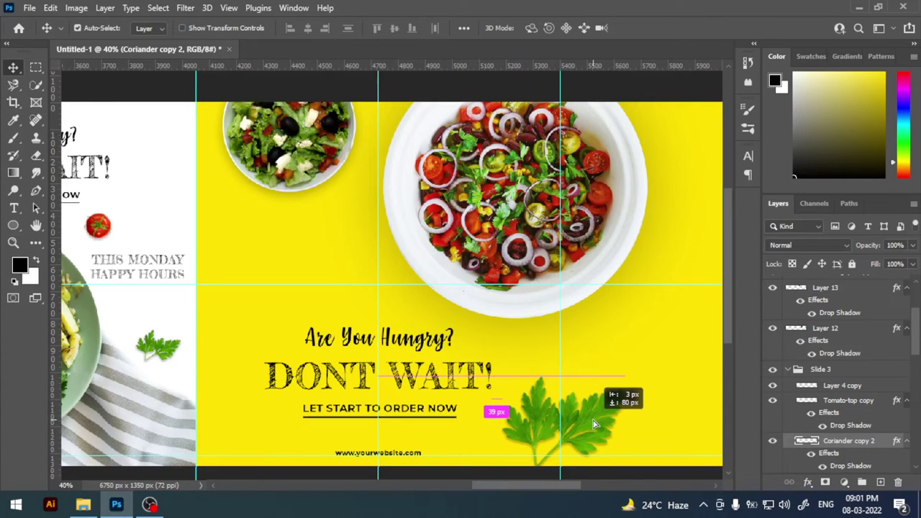
key(ctrl+t)
drag(650, 391, 652, 390)
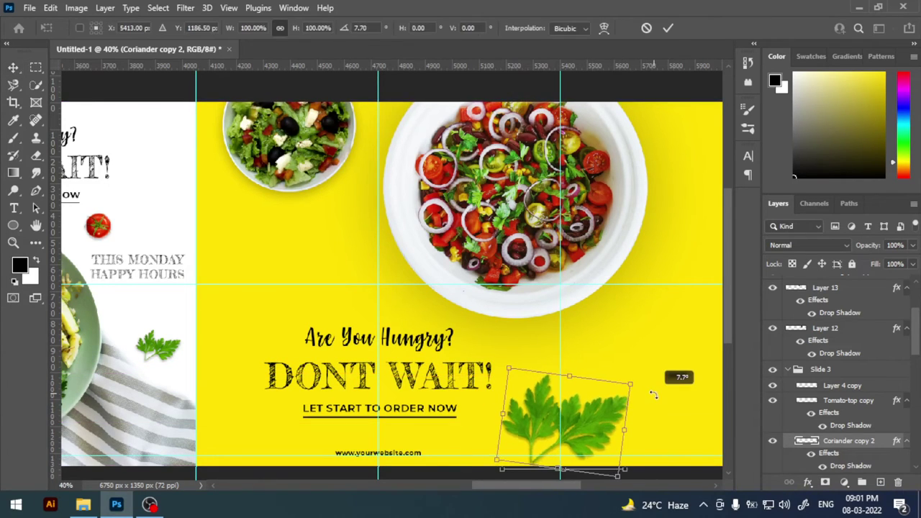
key(Return)
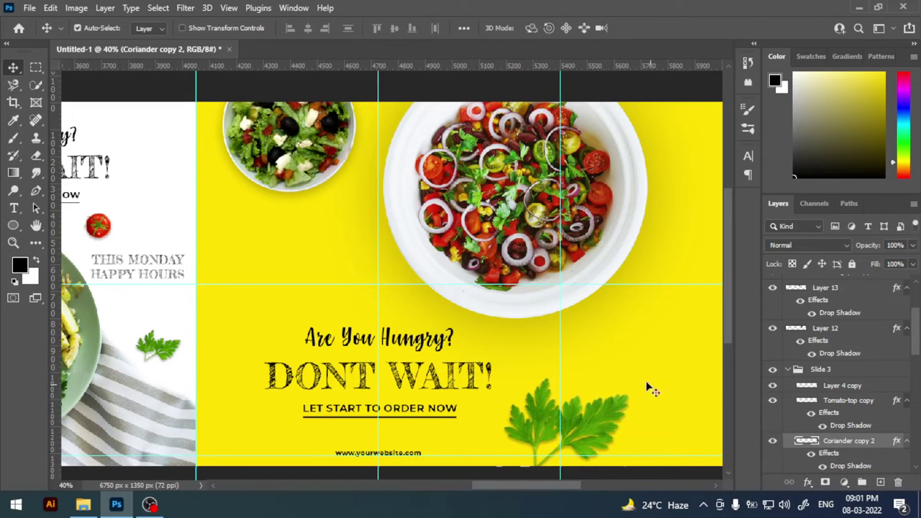
click(637, 381)
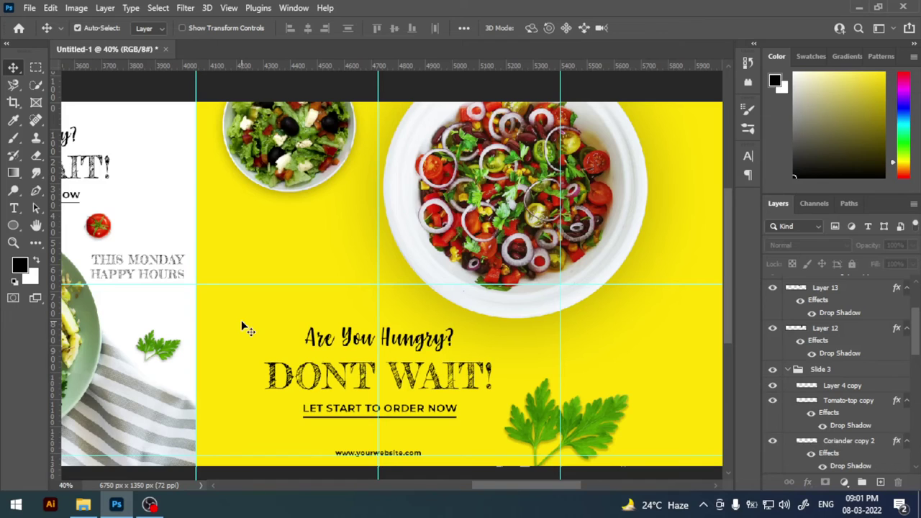
Step: Place a tomato half copy below the small salad bowl, scaled to 86%
scroll(215, 303, left, 3)
scroll(201, 274, left, 3)
scroll(187, 245, left, 3)
click(178, 221)
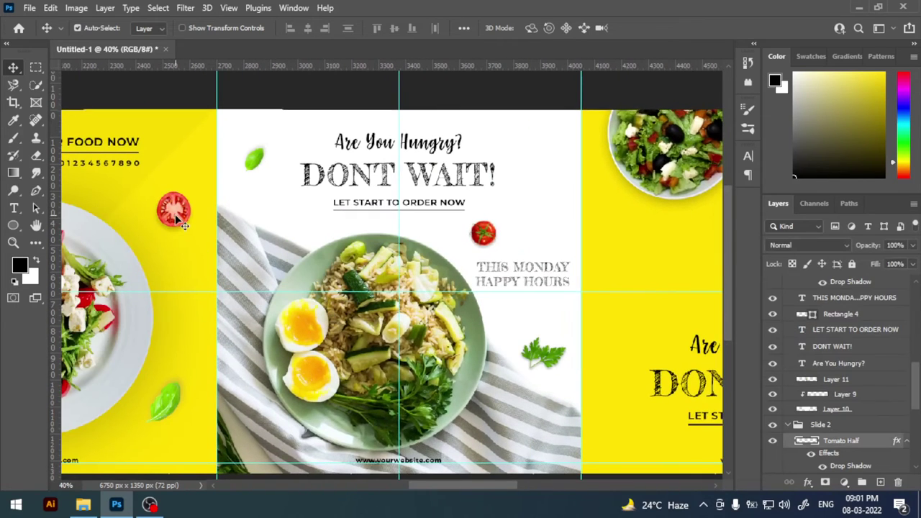
drag(178, 222, 626, 241)
scroll(606, 243, right, 3)
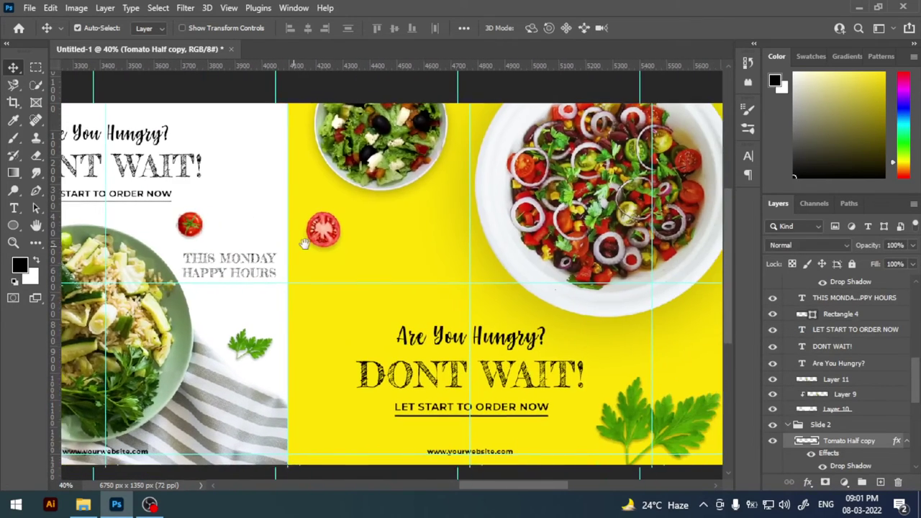
mouse_move(317, 243)
mouse_down()
mouse_move(337, 257)
mouse_move(349, 233)
mouse_move(410, 245)
mouse_up()
key(ctrl+t)
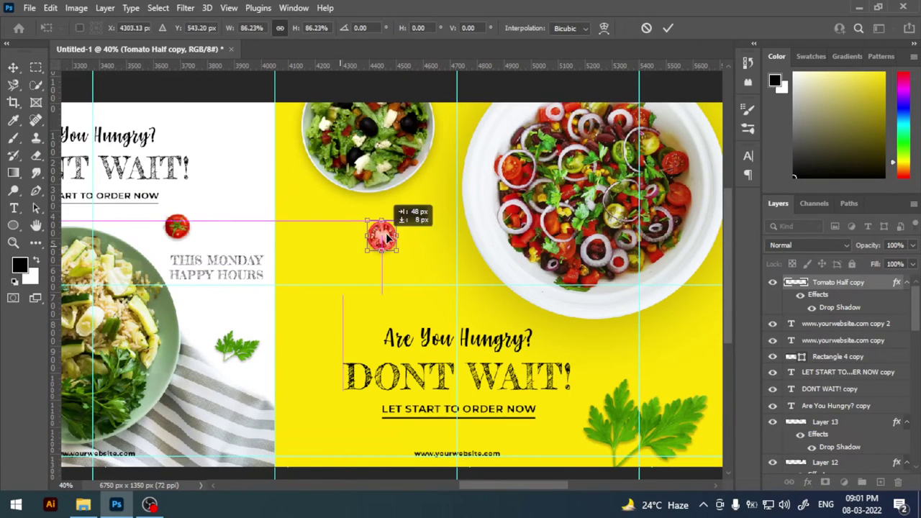
key(Return)
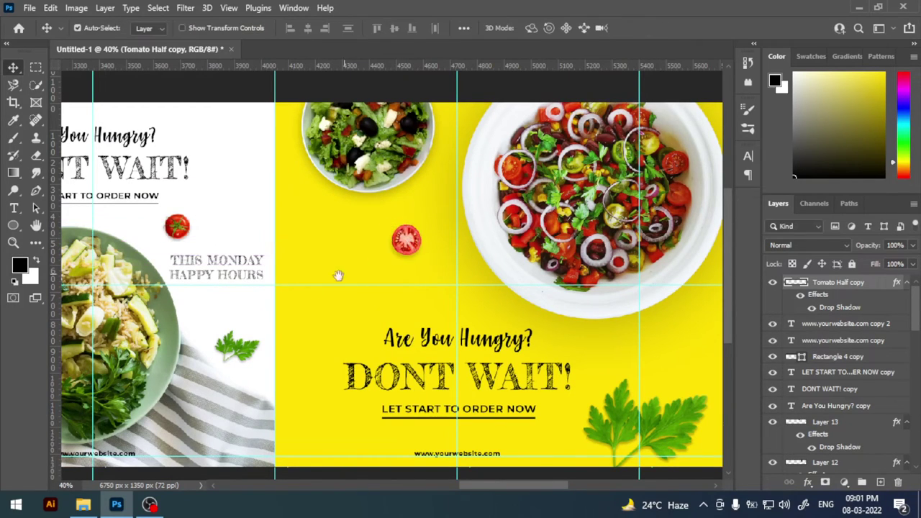
Step: Pan to the white egg-dish slide and carry an olive copy onto the yellow slide
drag(338, 275, 471, 286)
drag(331, 281, 538, 267)
mouse_move(109, 209)
mouse_down()
mouse_move(485, 220)
mouse_move(149, 214)
mouse_move(493, 287)
mouse_move(491, 423)
mouse_move(502, 409)
mouse_up()
Step: Apply the olive copy's transform and pan back to the first yellow salad slide
key(ctrl+t)
key(Return)
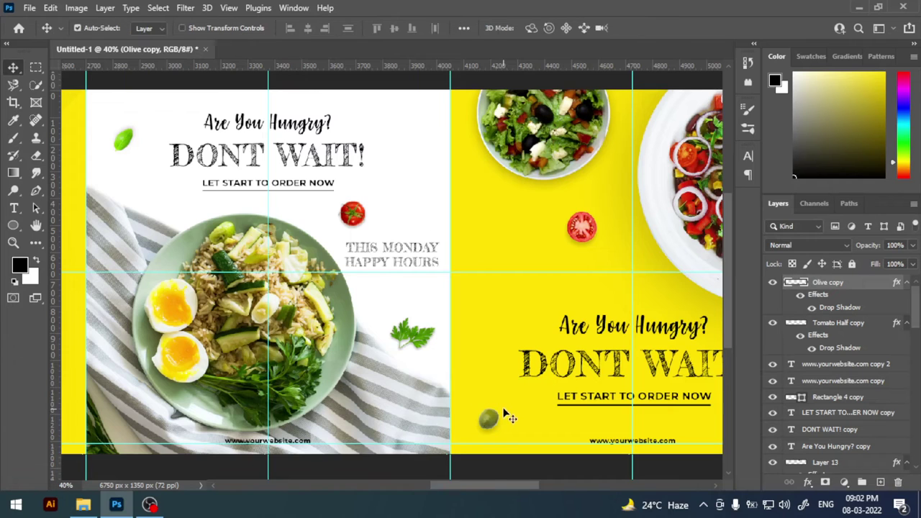
drag(298, 332, 465, 350)
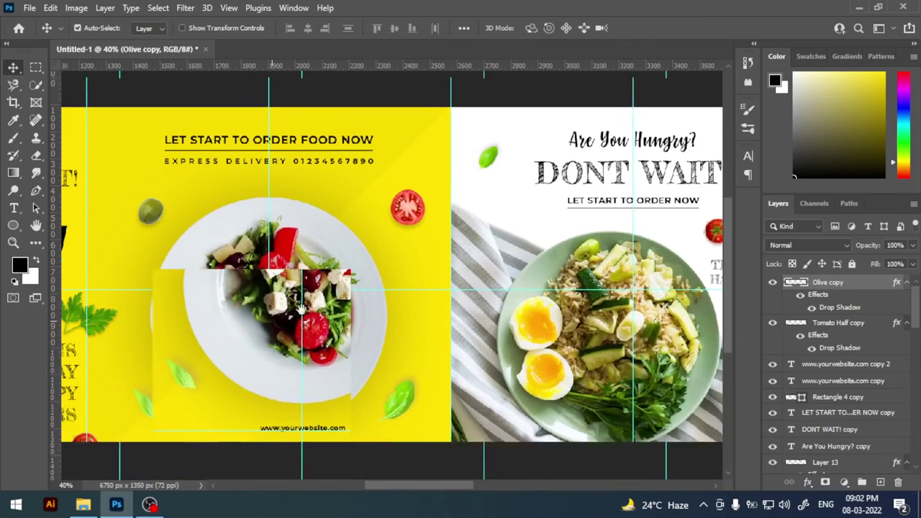
drag(400, 350, 709, 300)
Step: Duplicate the small green leaf onto the salad slide, rotated about 75° and slightly enlarged
click(96, 383)
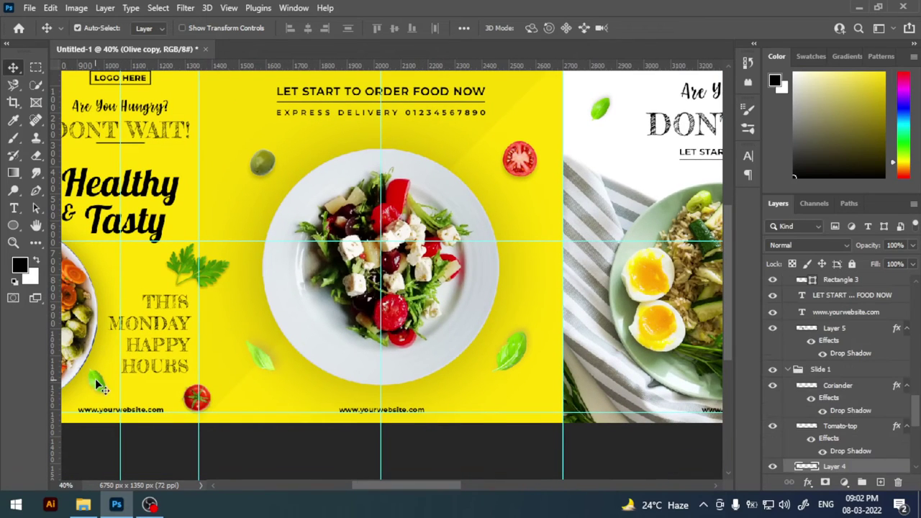
drag(95, 379, 98, 380)
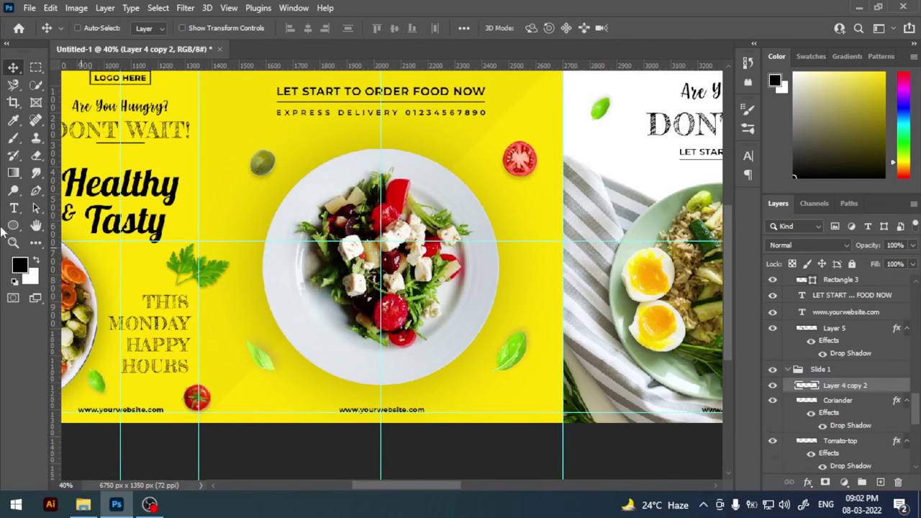
mouse_move(554, 253)
mouse_down()
mouse_move(185, 255)
mouse_move(519, 297)
mouse_move(328, 297)
mouse_up()
key(ctrl+t)
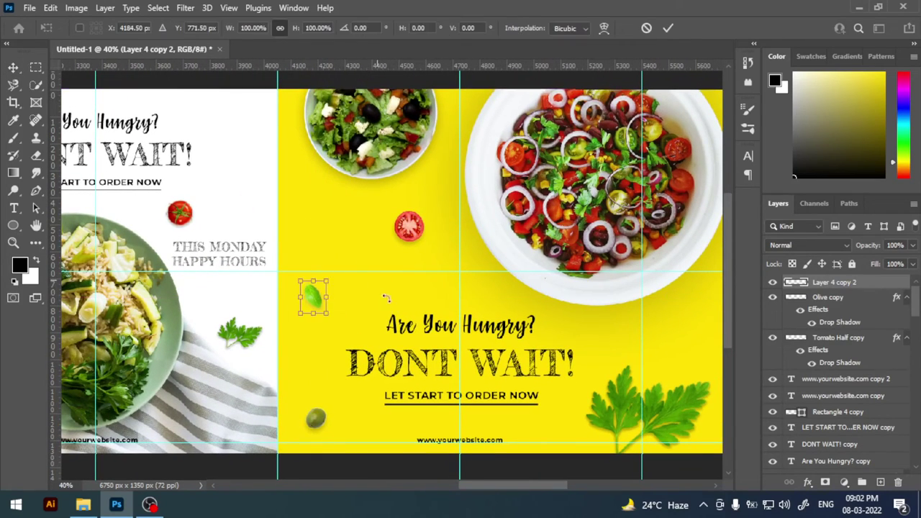
mouse_move(385, 294)
mouse_down()
mouse_move(327, 358)
mouse_move(274, 341)
mouse_up()
drag(321, 276, 322, 270)
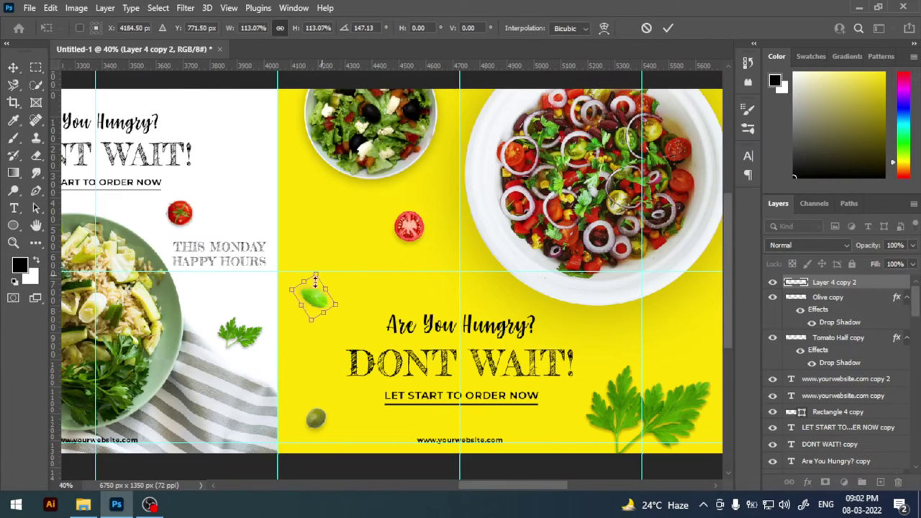
drag(313, 302, 364, 327)
key(Return)
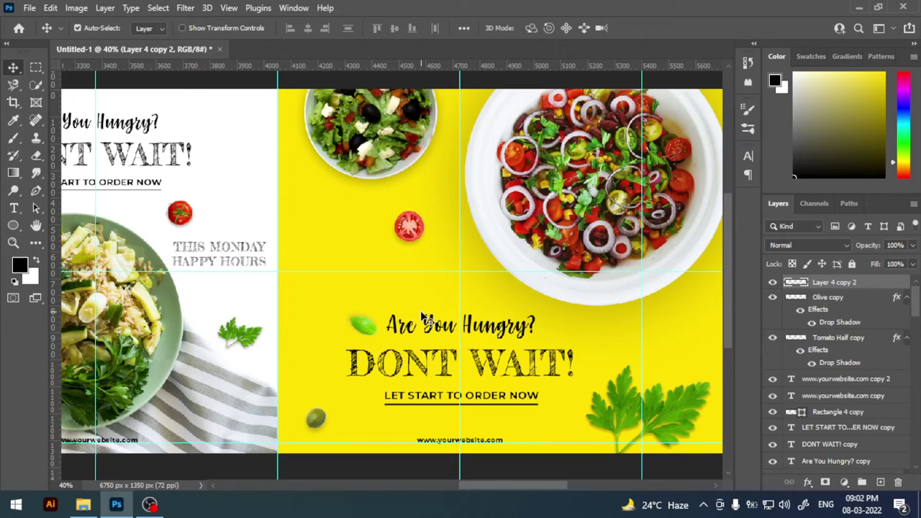
Step: Select the tomato half and pan to the slide's right side
click(409, 228)
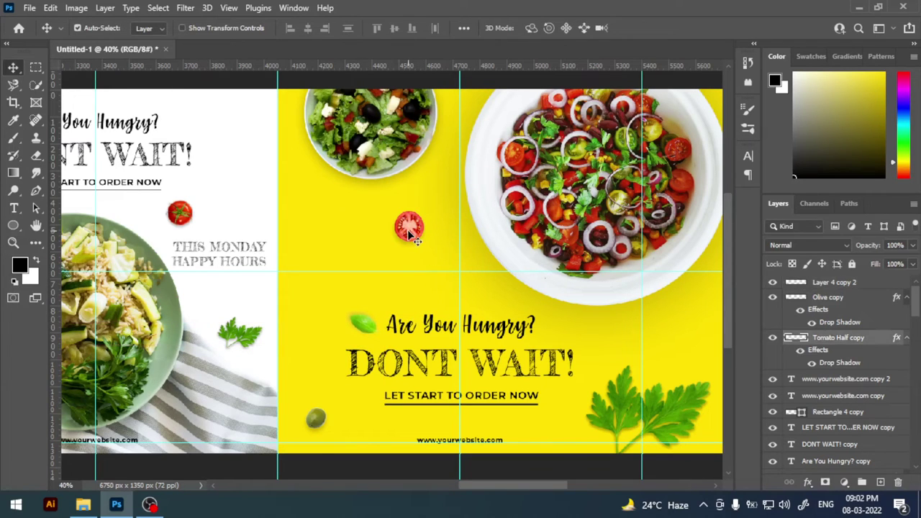
drag(518, 318, 381, 325)
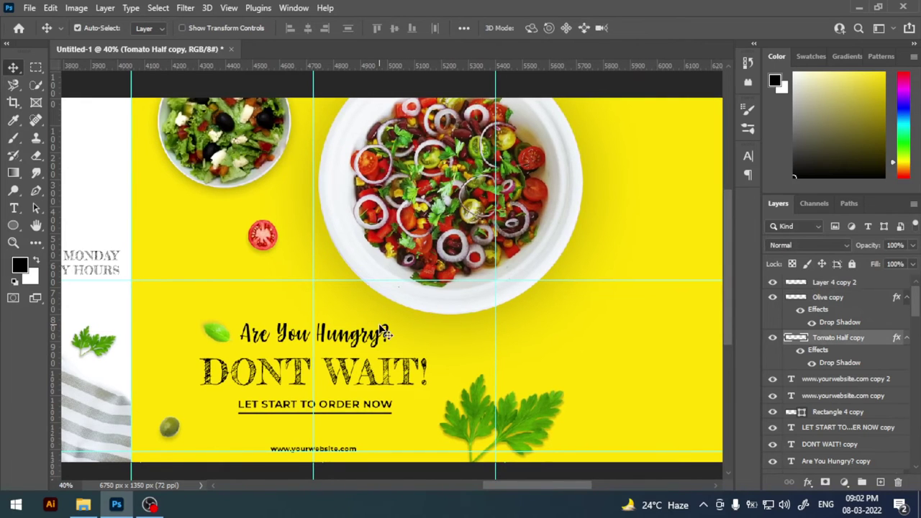
mouse_move(524, 326)
mouse_down()
mouse_move(397, 312)
mouse_move(489, 315)
mouse_up()
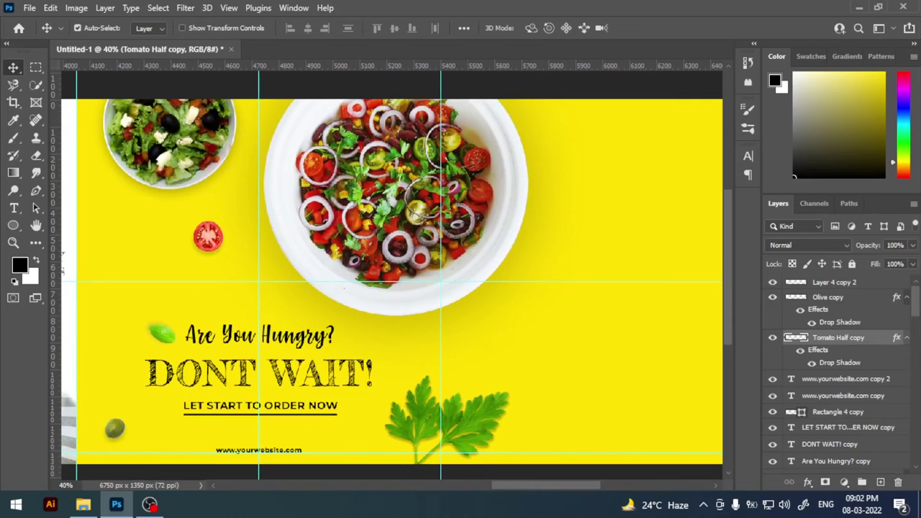
Step: Collapse the Slide 3 and Slide 2 layer groups
scroll(828, 360, down, 3)
scroll(828, 360, down, 3)
scroll(828, 360, down, 3)
scroll(827, 360, down, 2)
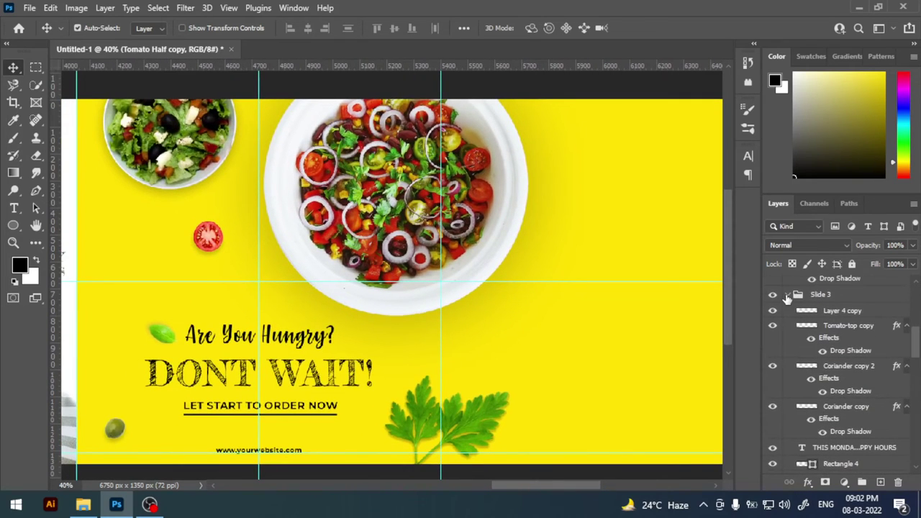
click(787, 295)
click(787, 312)
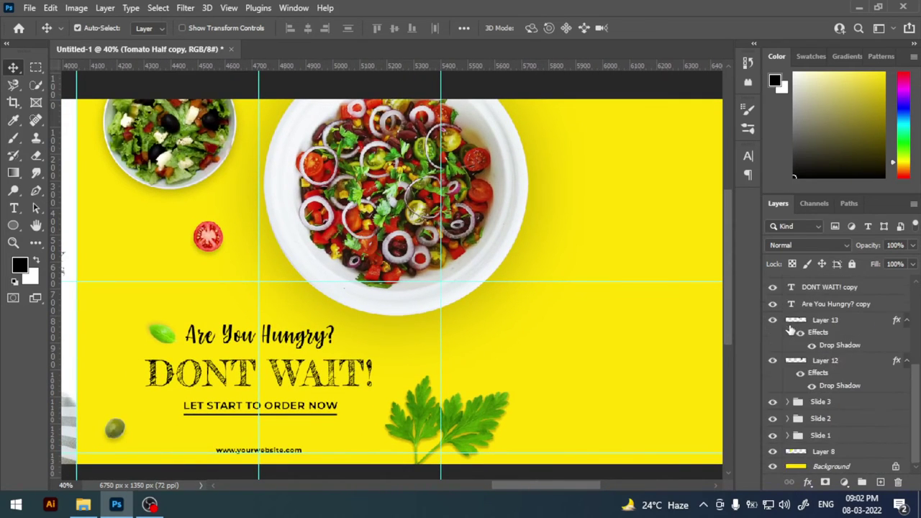
Step: Pan to the white left slide and select the website text copy layer, then the Slide 3 group
drag(411, 371, 600, 363)
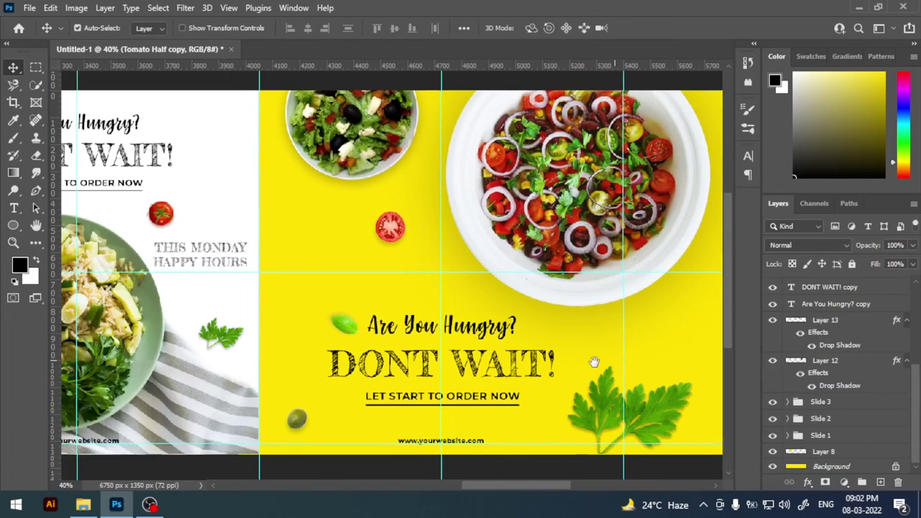
drag(132, 444, 130, 444)
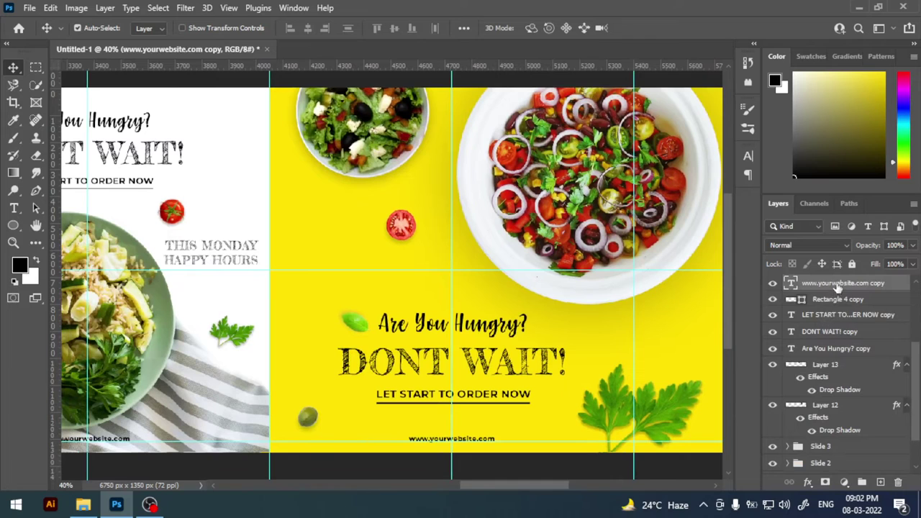
click(824, 447)
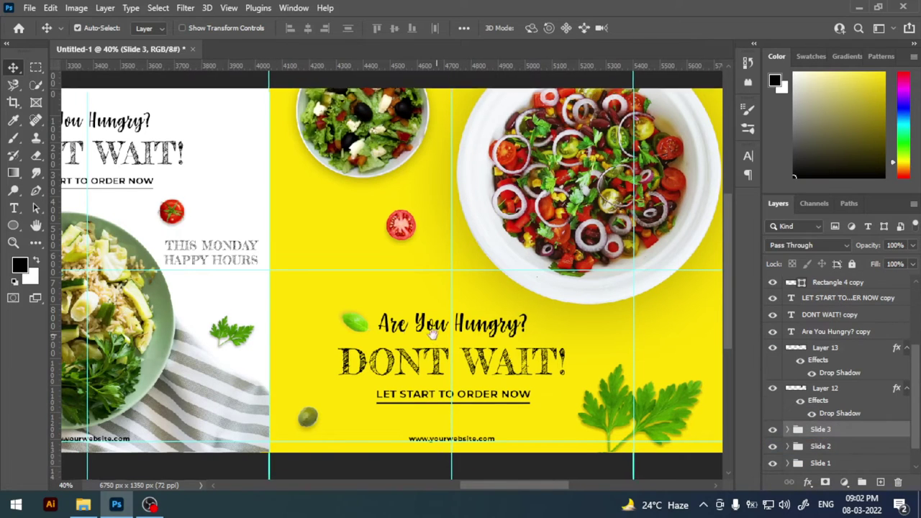
Step: Group the new slide's layers, Layer 12 through Layer 4 copy 2, into Slide 4
drag(432, 332, 374, 339)
click(850, 387)
drag(908, 397, 915, 347)
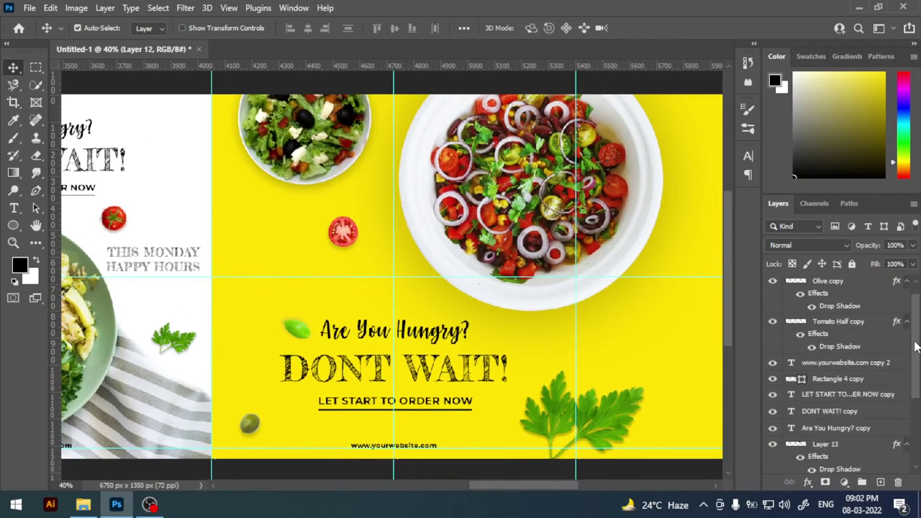
scroll(915, 347, up, 1)
shift+click(874, 286)
key(ctrl+g)
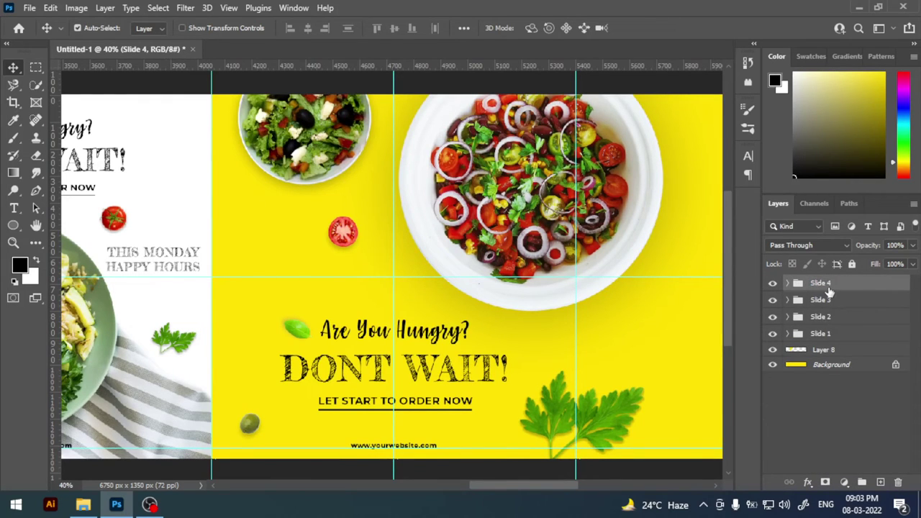
Step: Fill a new layer with a white panel from the centre guide, narrowed to leave yellow on the right
drag(624, 265, 336, 259)
click(878, 482)
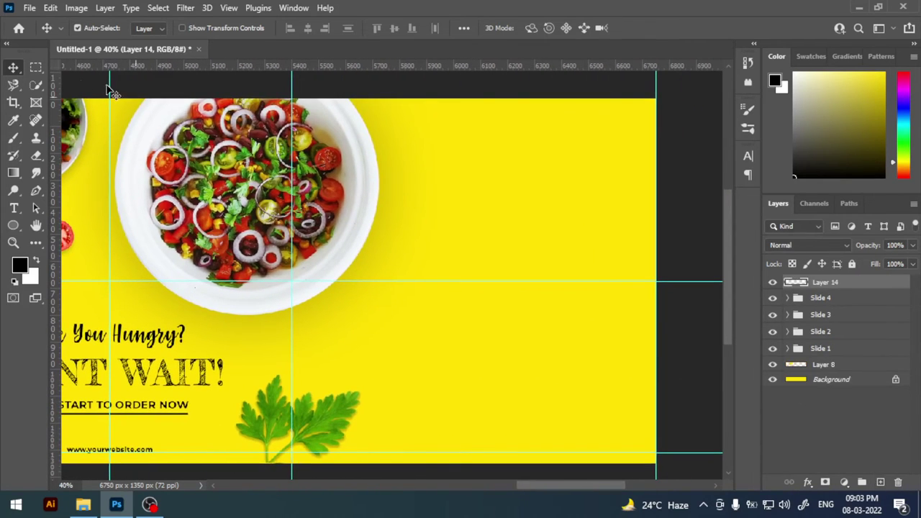
click(36, 68)
drag(292, 99, 656, 465)
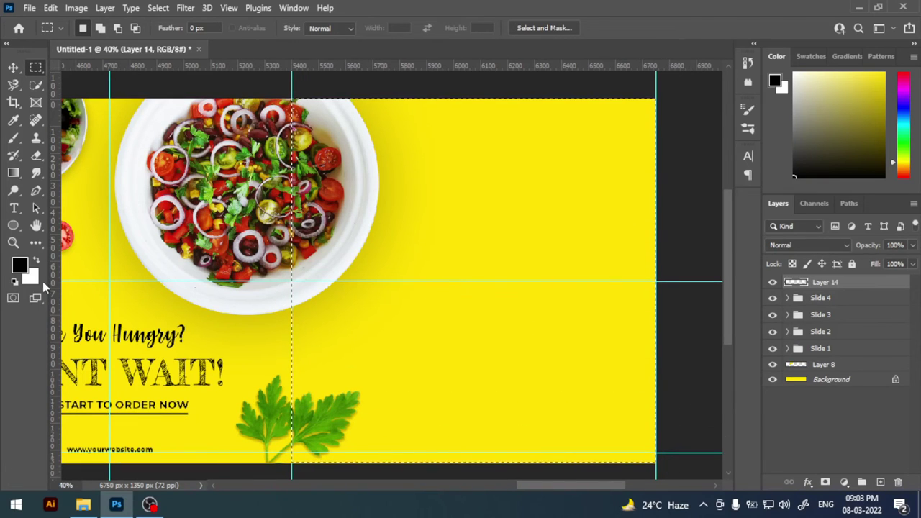
click(30, 276)
click(692, 149)
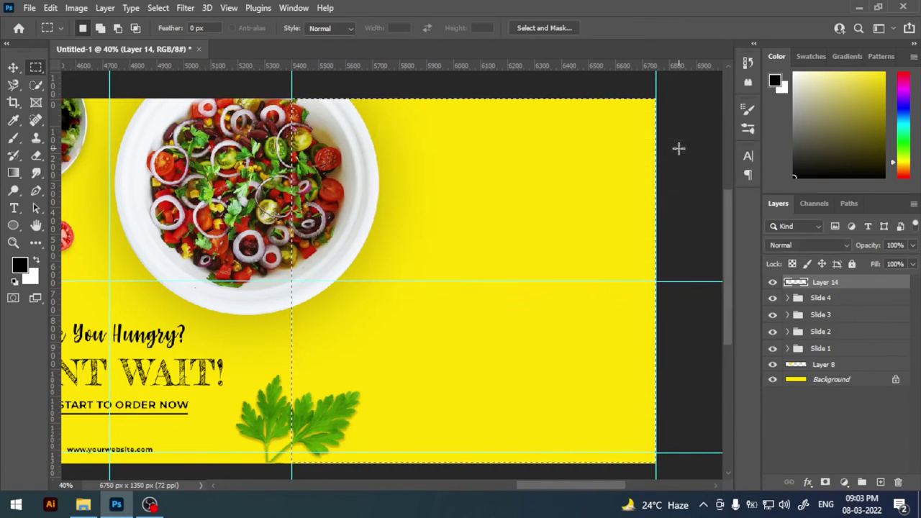
key(ctrl+BackSpace)
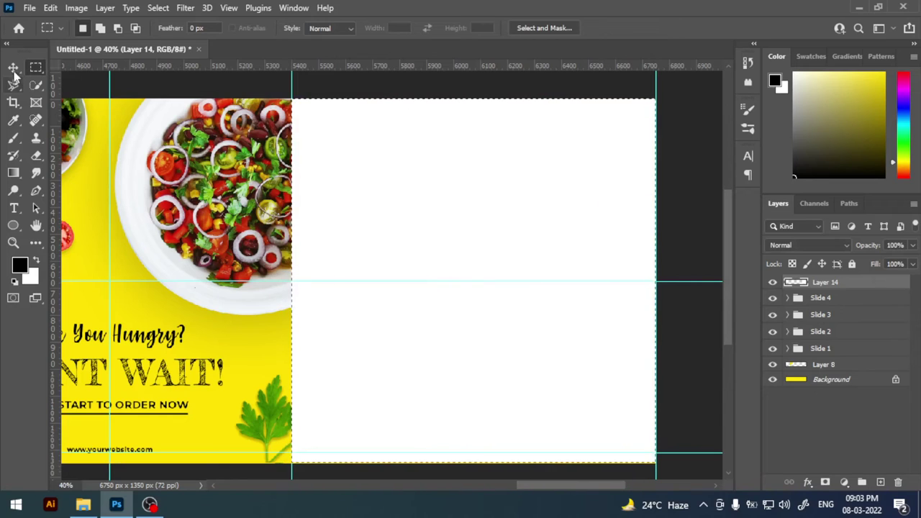
click(13, 67)
key(ctrl+t)
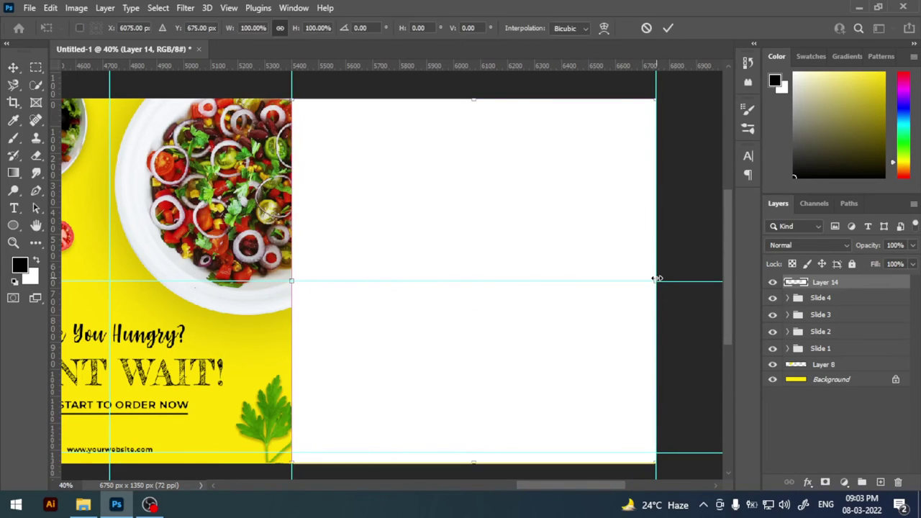
drag(657, 281, 586, 295)
click(668, 28)
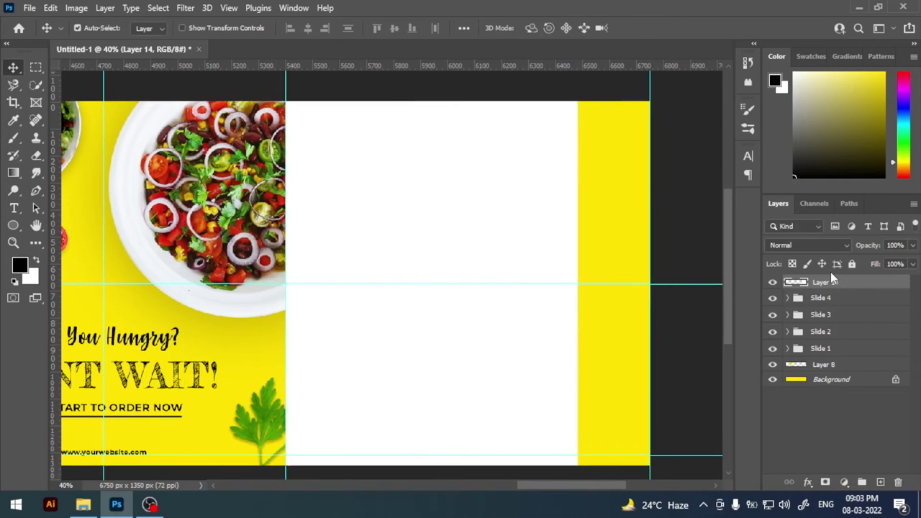
Step: Move the white panel layer below the Slide 4 group
drag(834, 285, 828, 299)
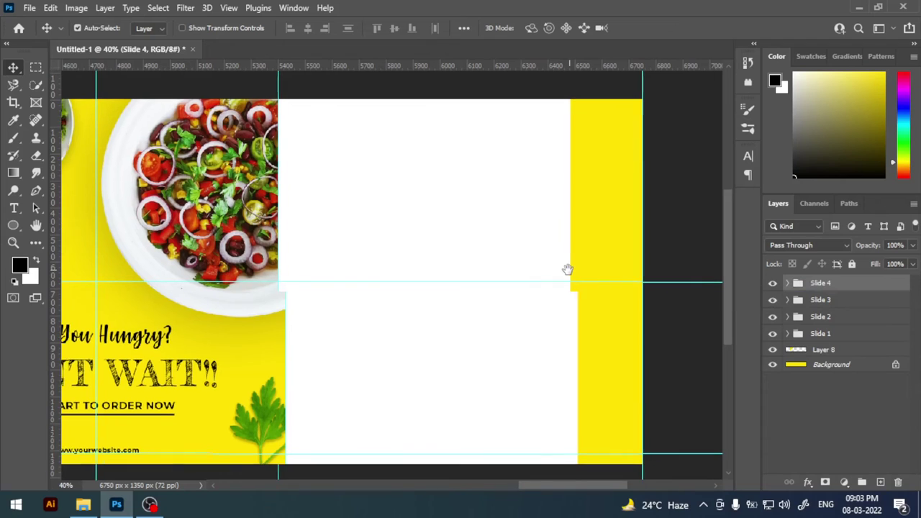
key(ctrl+z)
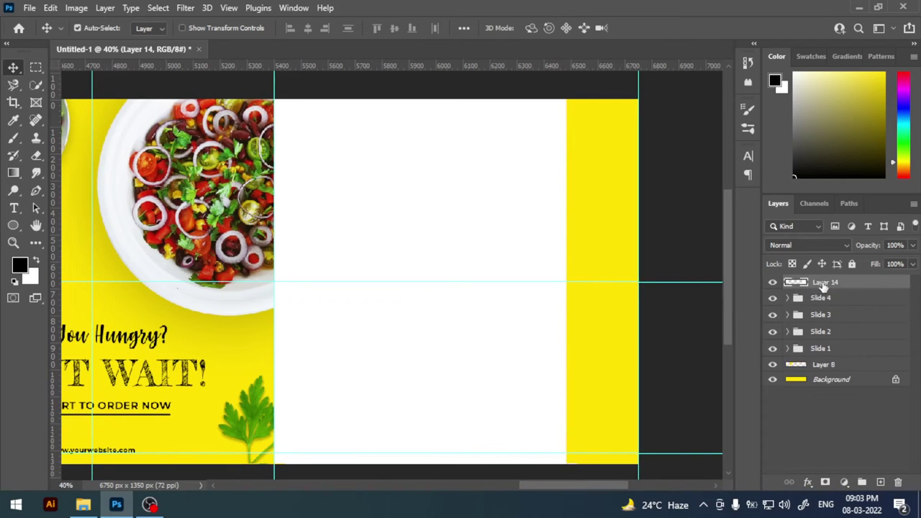
drag(833, 283, 826, 305)
Step: Duplicate the salad plate layer and open Food Image (6).jpg from the Images folder
drag(526, 263, 507, 261)
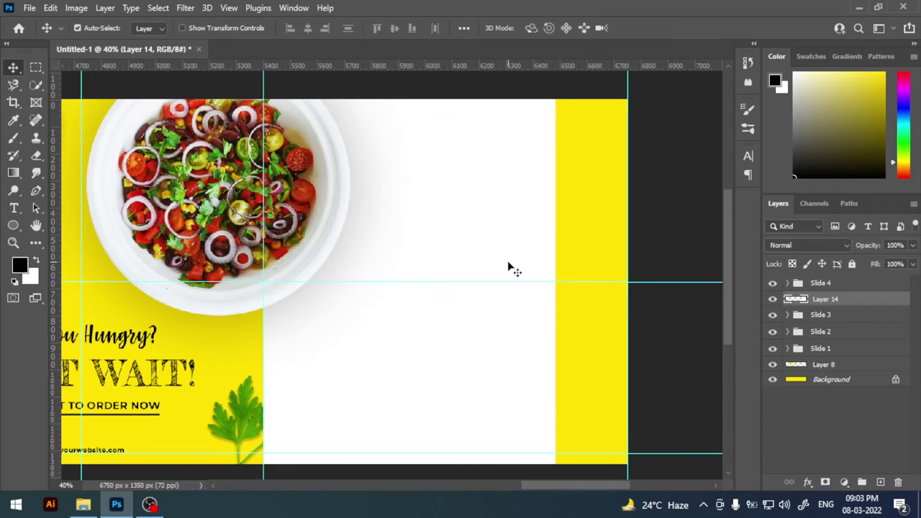
drag(382, 223, 424, 226)
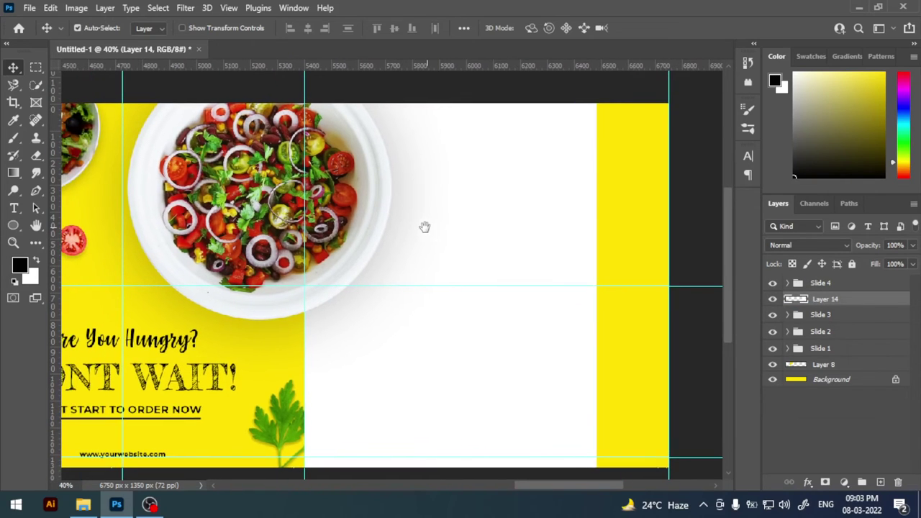
click(352, 209)
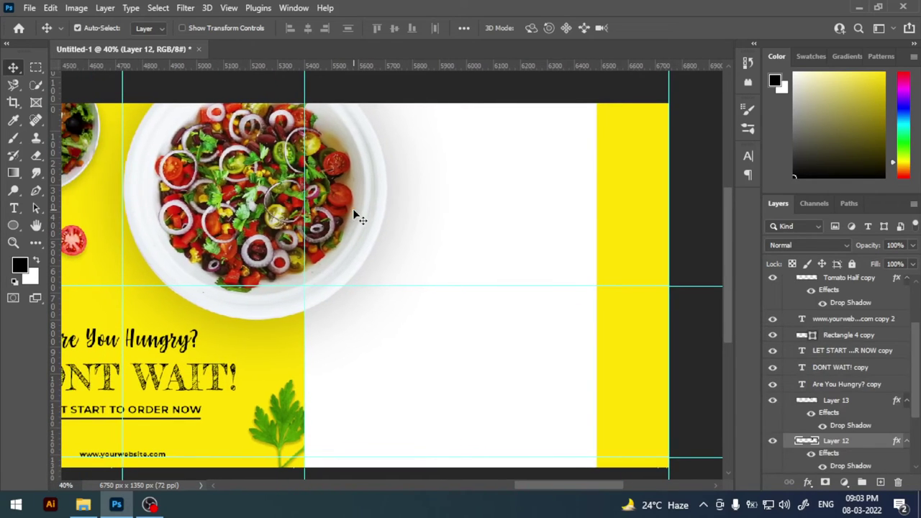
key(ctrl+j)
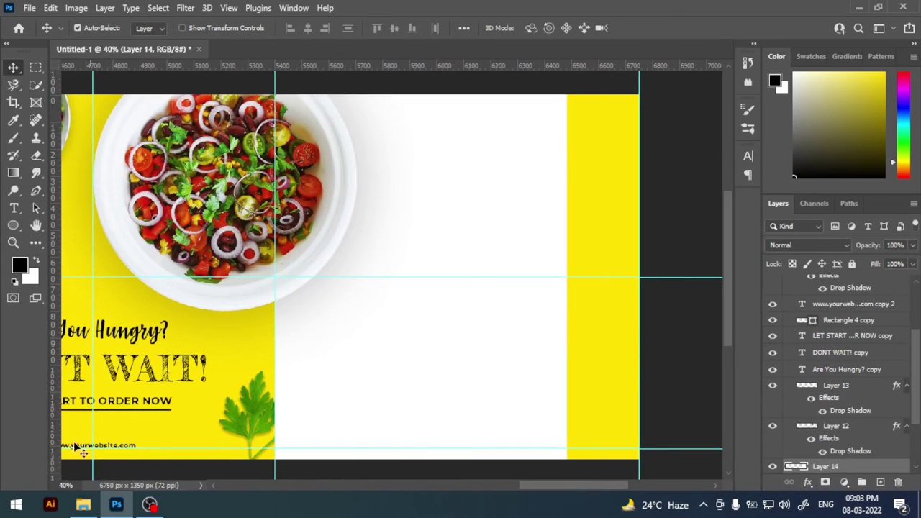
click(84, 505)
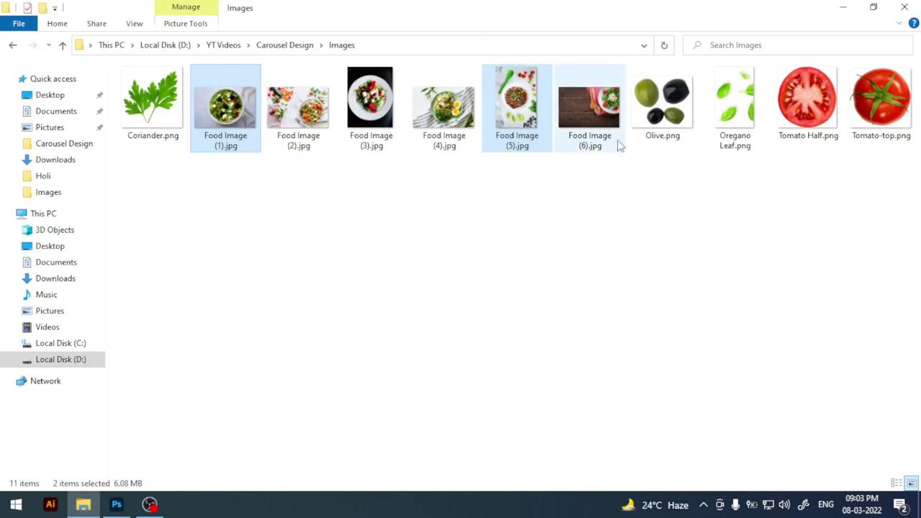
mouse_move(617, 144)
mouse_down()
mouse_move(293, 215)
mouse_move(369, 58)
mouse_up()
Step: Convert the photo's background to Layer 0 and draw a large ellipse over the salad plate
double_click(836, 283)
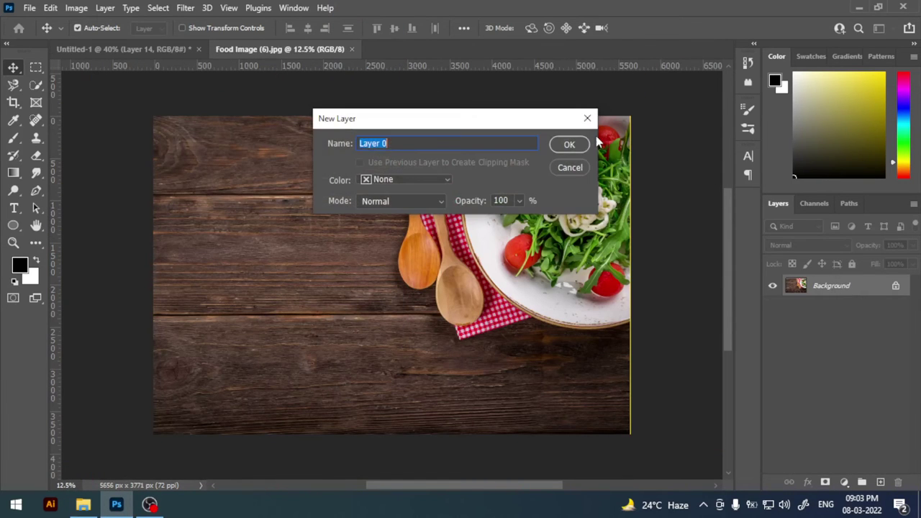
click(568, 145)
scroll(489, 201, up, 1)
scroll(489, 201, down, 1)
scroll(488, 196, up, 1)
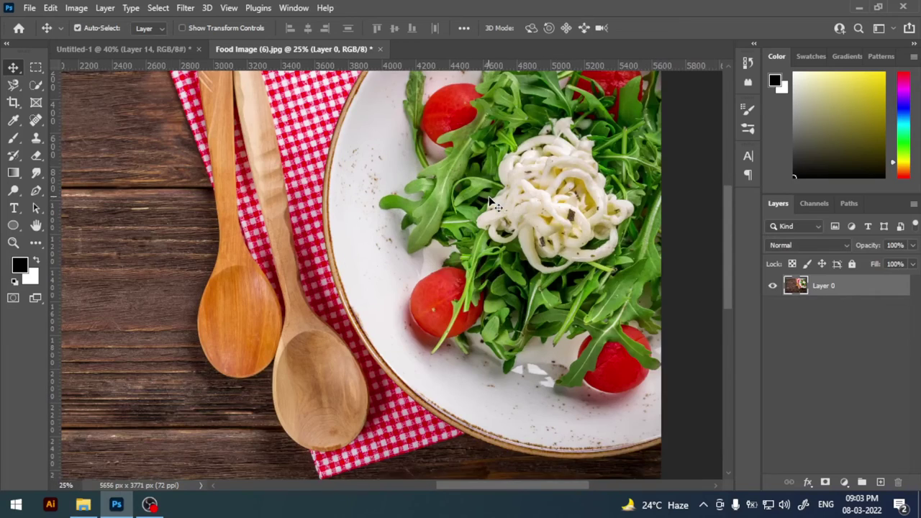
drag(488, 196, 443, 182)
scroll(496, 215, down, 1)
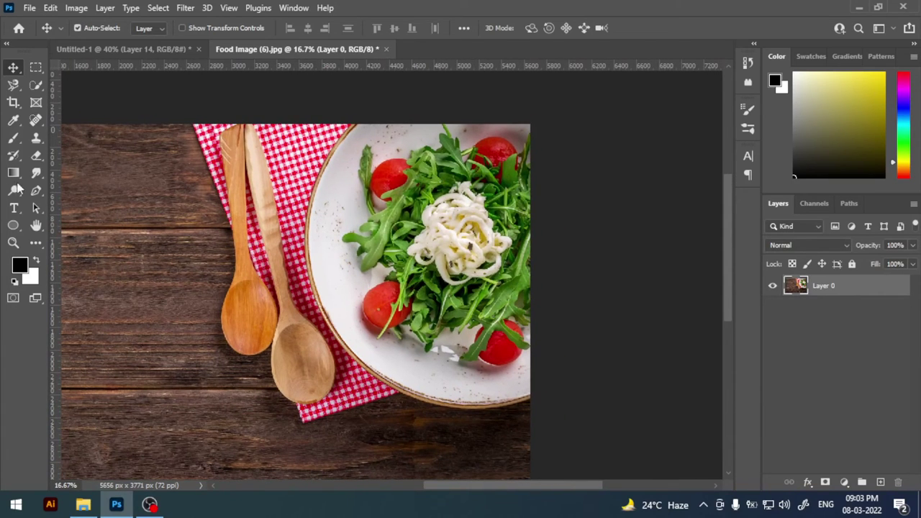
click(13, 226)
drag(314, 83, 686, 403)
click(889, 31)
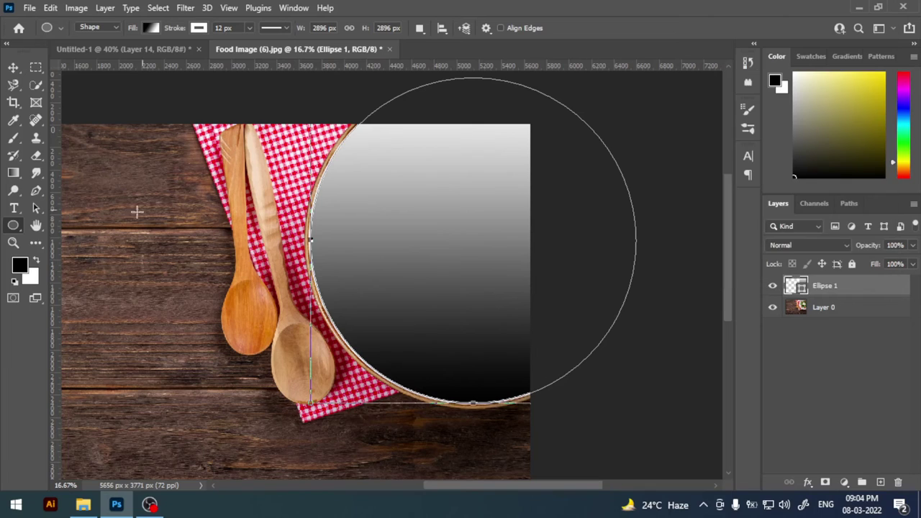
click(198, 29)
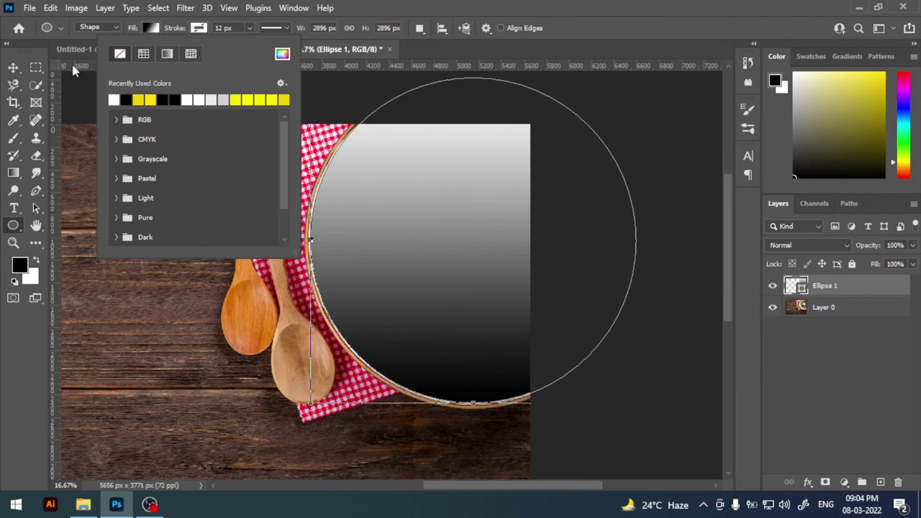
click(13, 67)
click(13, 66)
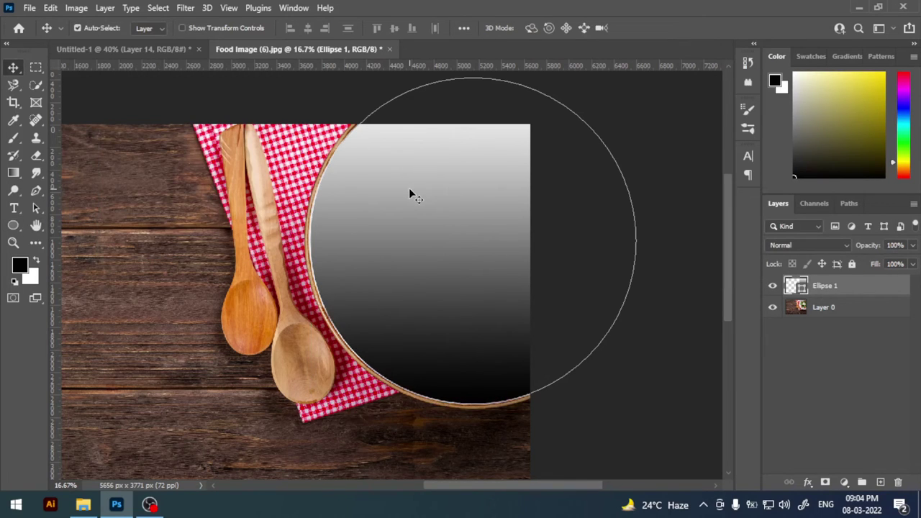
Step: Copy the plate to Layer 1 using the rasterized circle's pixels, hide Ellipse 1, and drag it out
right_click(854, 287)
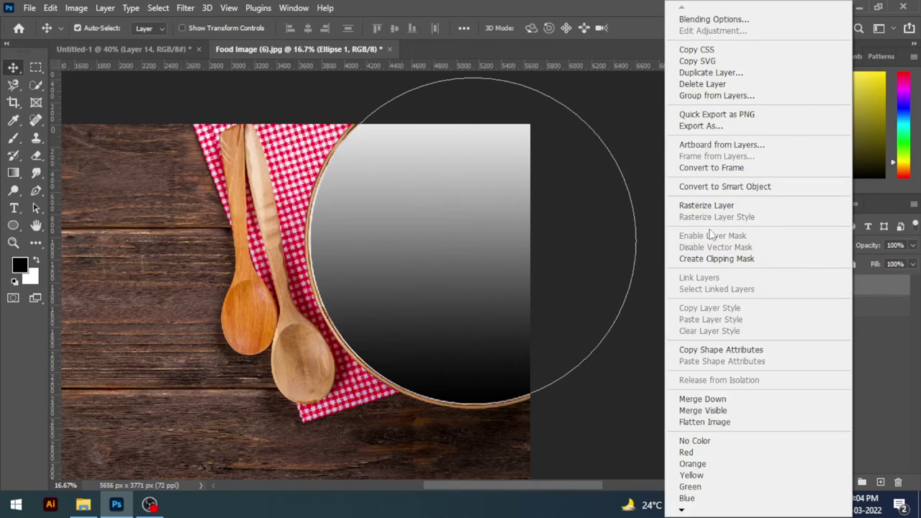
click(712, 205)
right_click(795, 288)
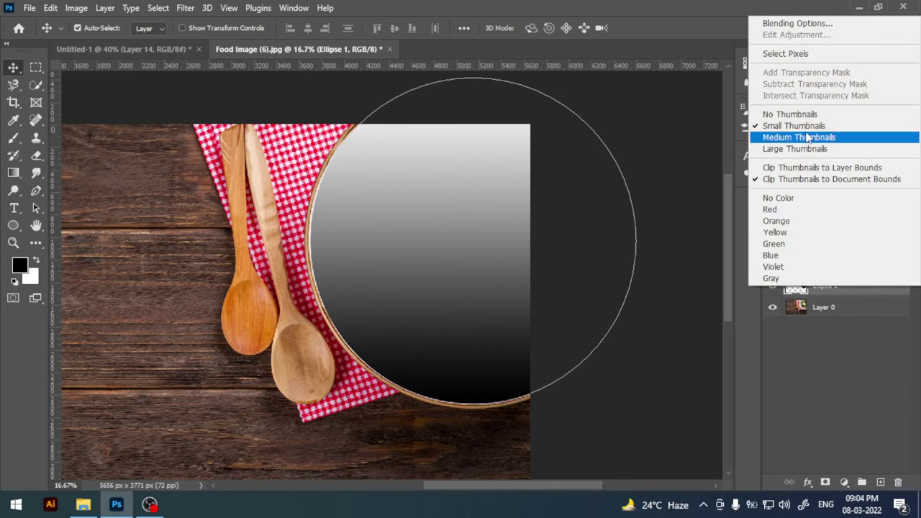
click(791, 53)
click(821, 309)
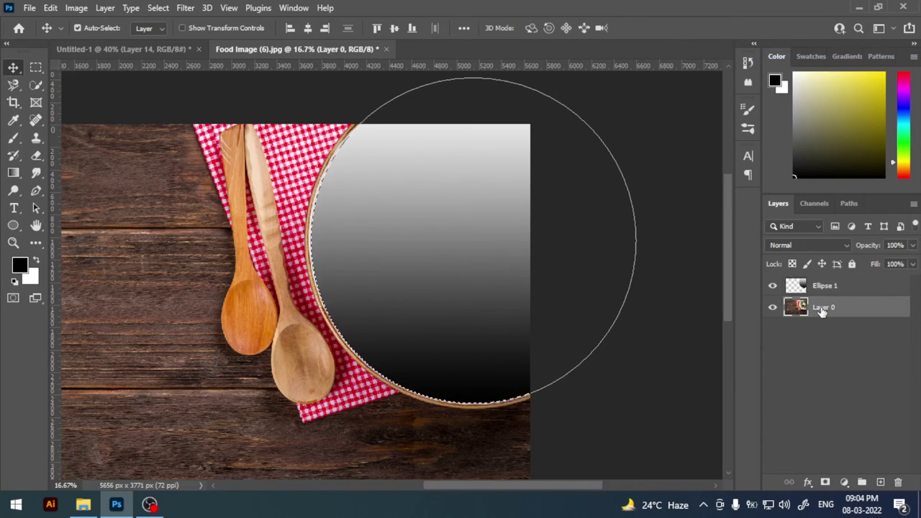
key(ctrl+j)
click(773, 286)
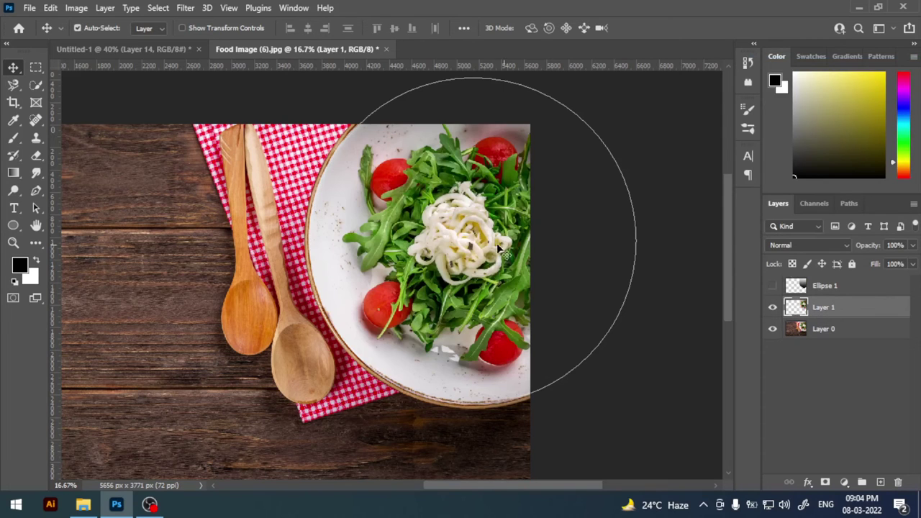
drag(468, 194, 160, 85)
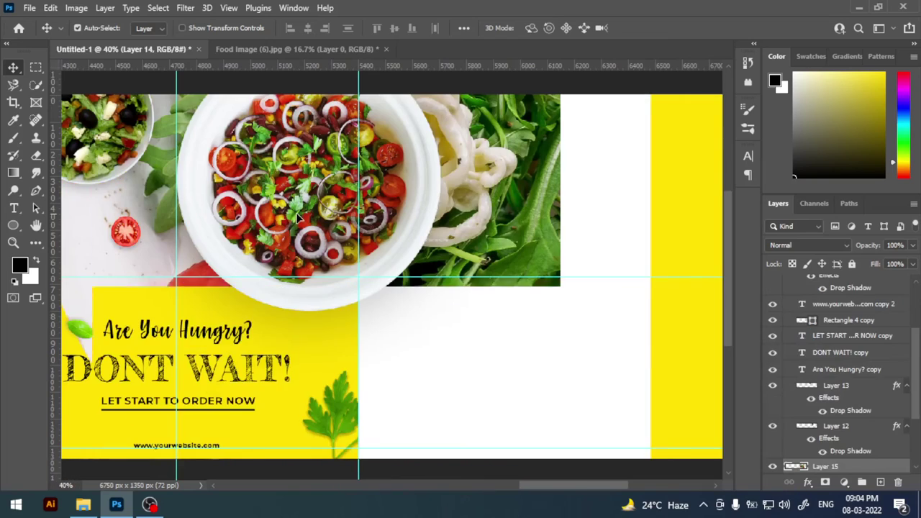
Step: Drop the plate into the carousel design and close Food Image (6).jpg
drag(195, 112, 507, 245)
click(386, 49)
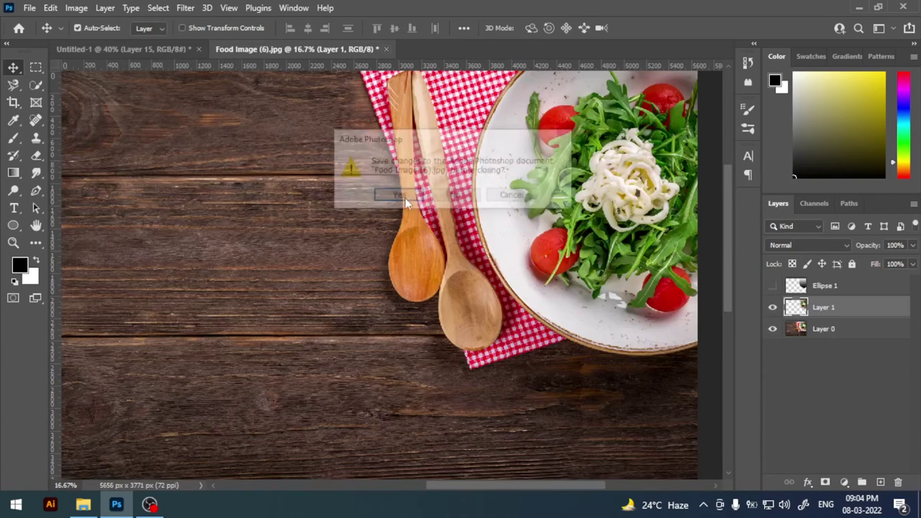
click(452, 195)
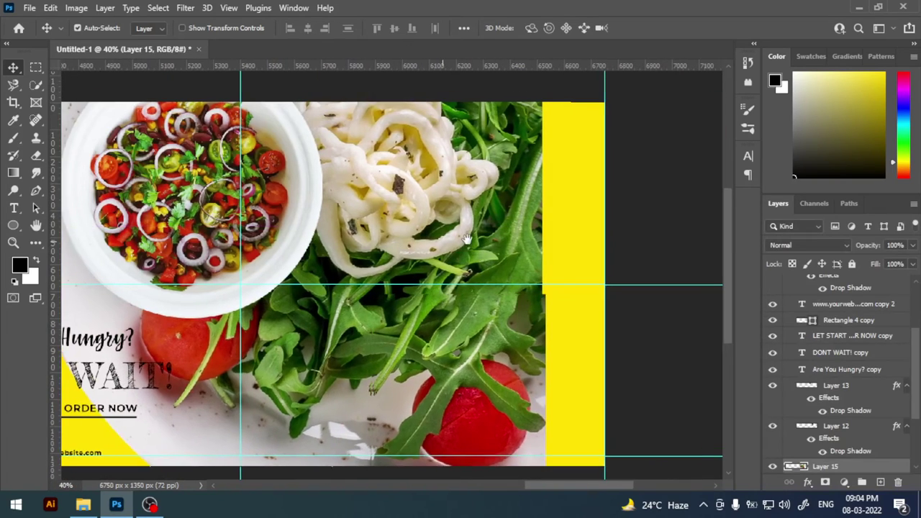
Step: Shrink the plate to about 44% and flip it vertically
drag(515, 266, 467, 238)
key(ctrl+t)
mouse_move(545, 238)
mouse_down()
mouse_move(399, 238)
mouse_move(524, 335)
mouse_move(547, 308)
mouse_up()
drag(637, 205, 389, 396)
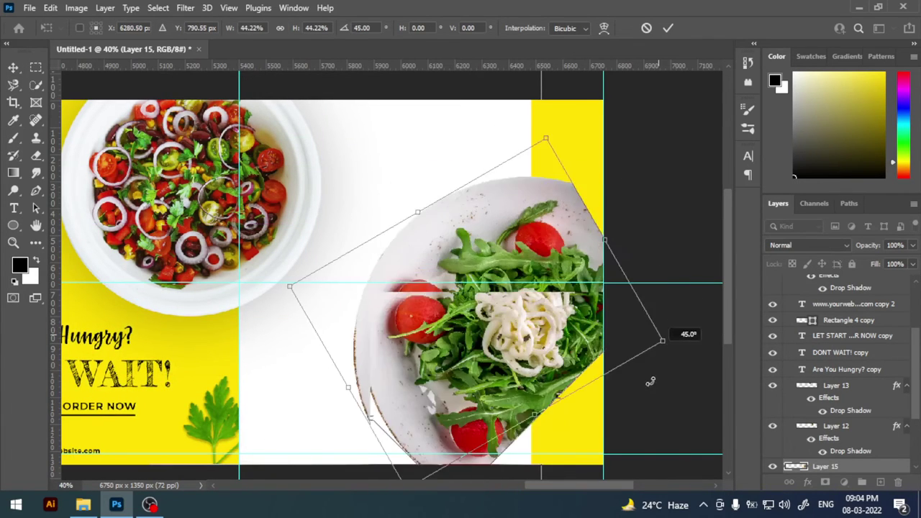
key(ctrl+z)
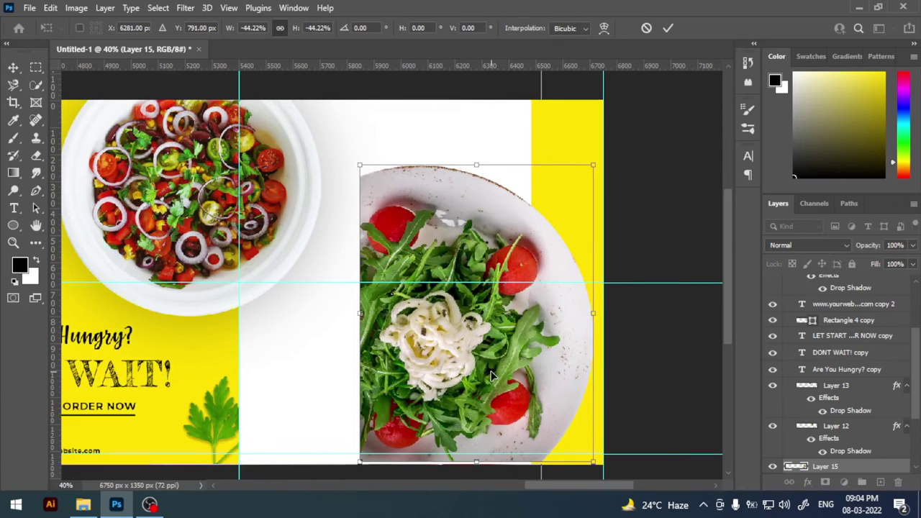
right_click(492, 374)
click(529, 361)
Step: Scale the plate to about 30.5% against the white panel's lower right edge
drag(593, 165, 576, 212)
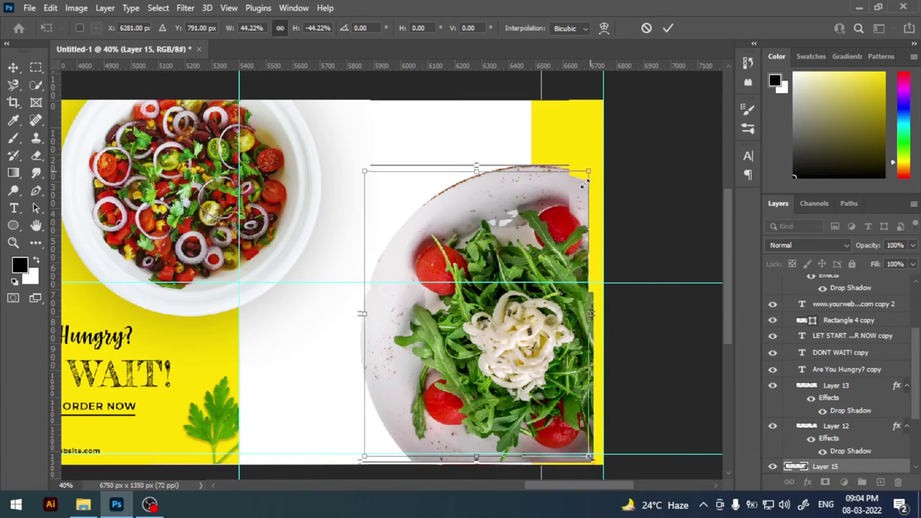
drag(525, 316, 565, 358)
drag(603, 245, 598, 266)
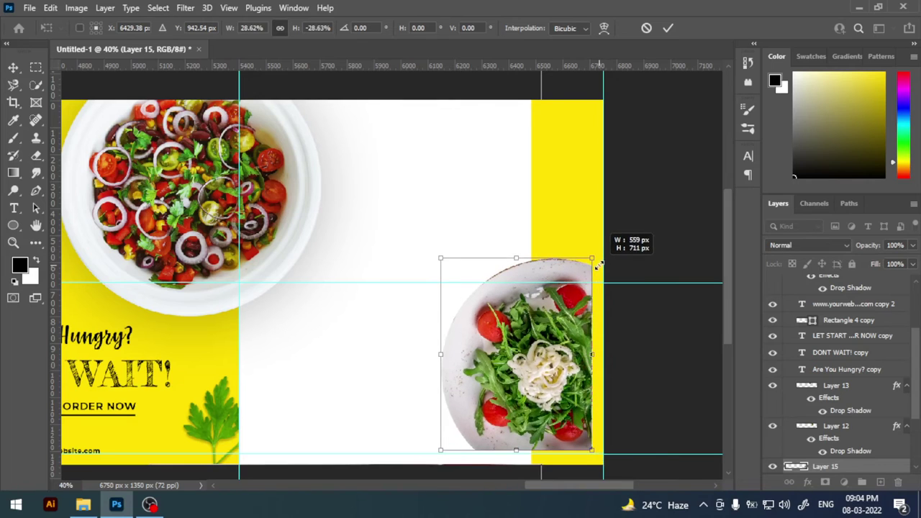
drag(586, 332, 597, 346)
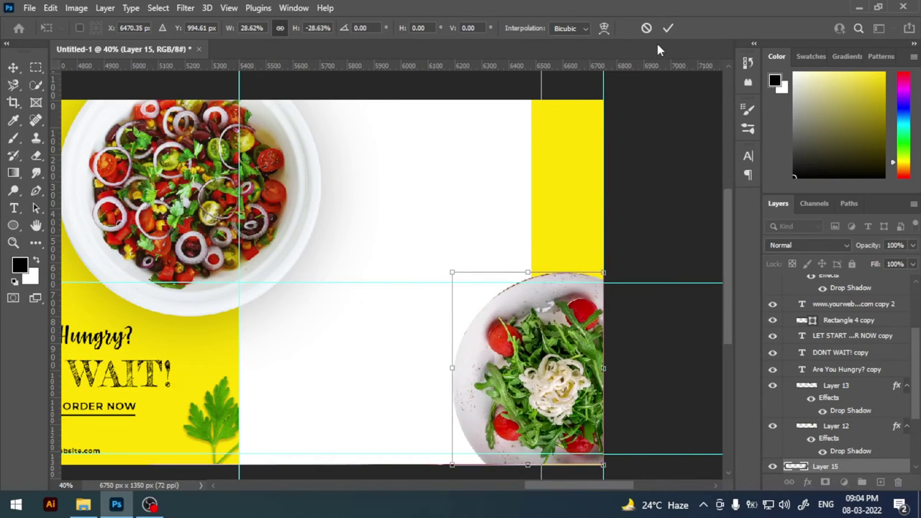
drag(607, 270, 603, 260)
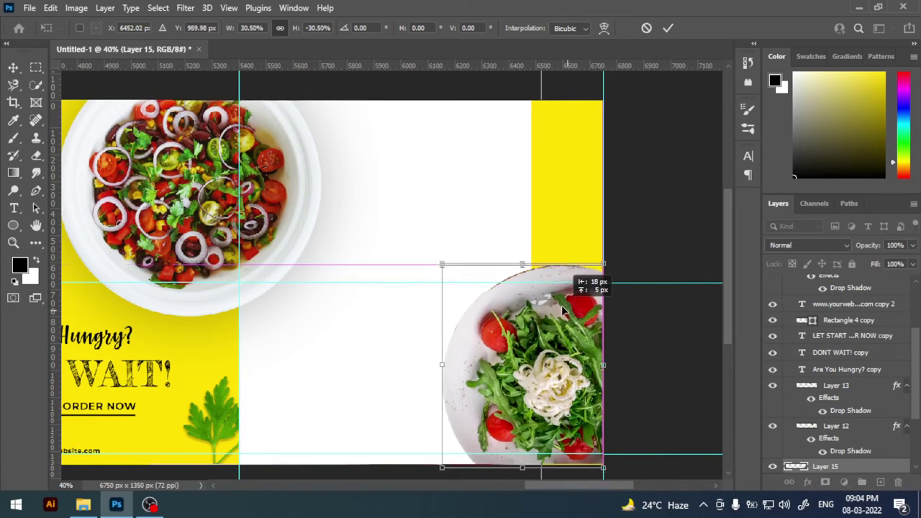
click(668, 28)
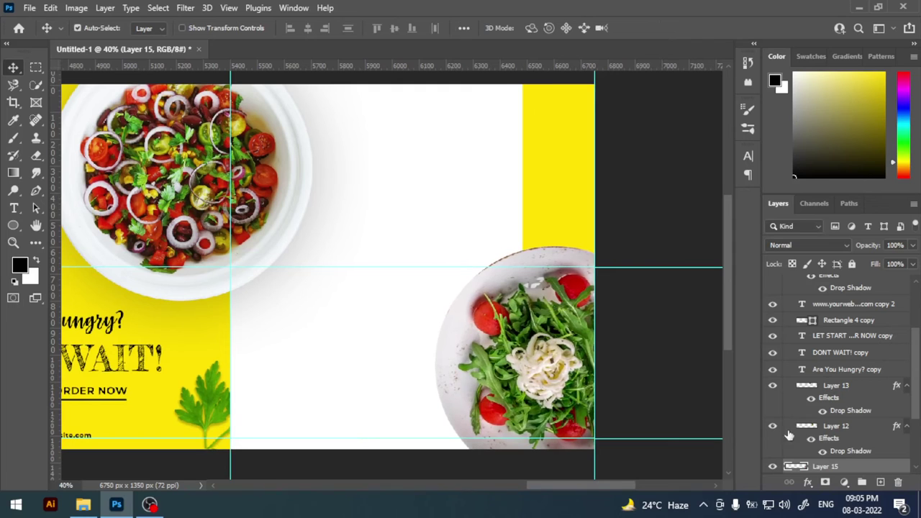
Step: Paint the selected plate's upper rim with near-white at 37% brush opacity
ctrl+click(796, 466)
scroll(583, 257, right, 1)
scroll(576, 249, up, 1)
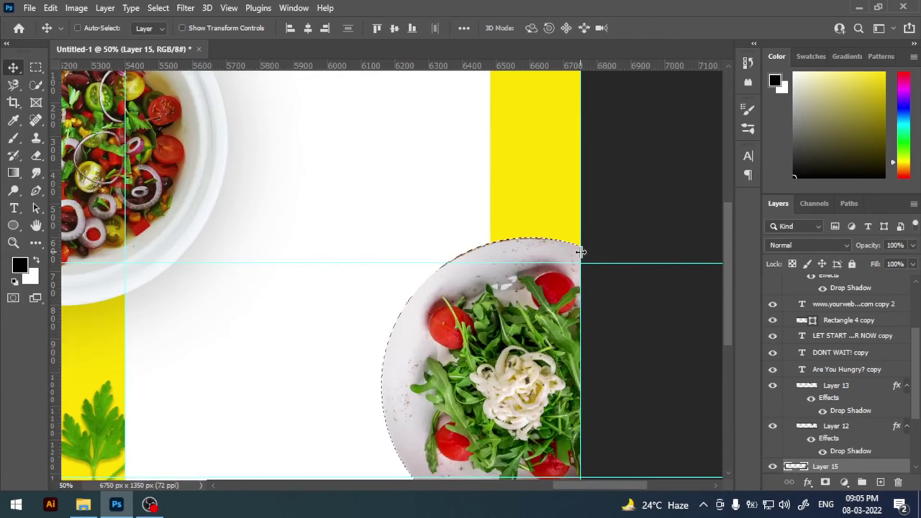
scroll(523, 239, up, 1)
scroll(468, 230, right, 1)
scroll(432, 223, up, 1)
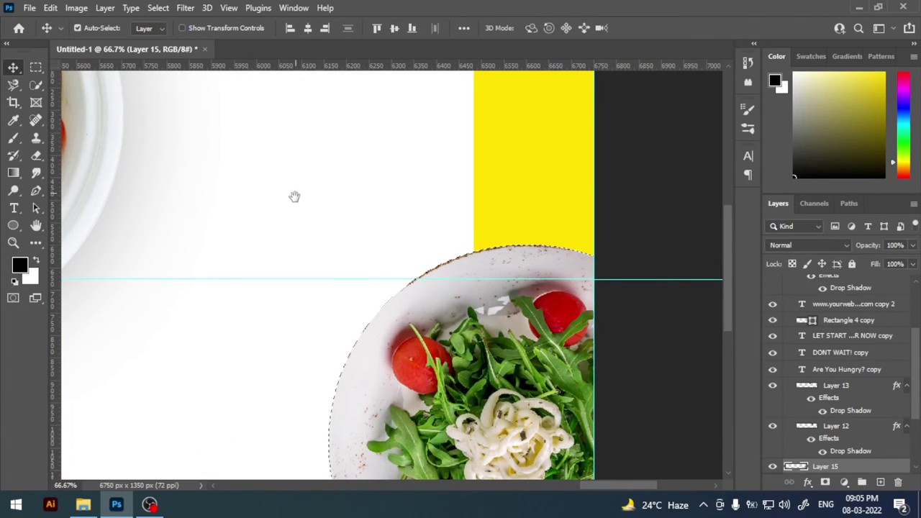
scroll(215, 187, up, 1)
click(13, 138)
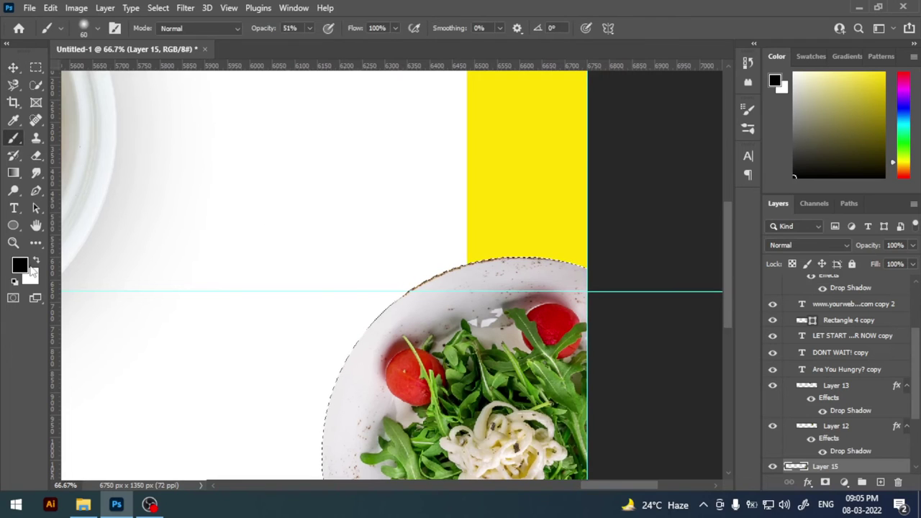
click(20, 265)
click(364, 152)
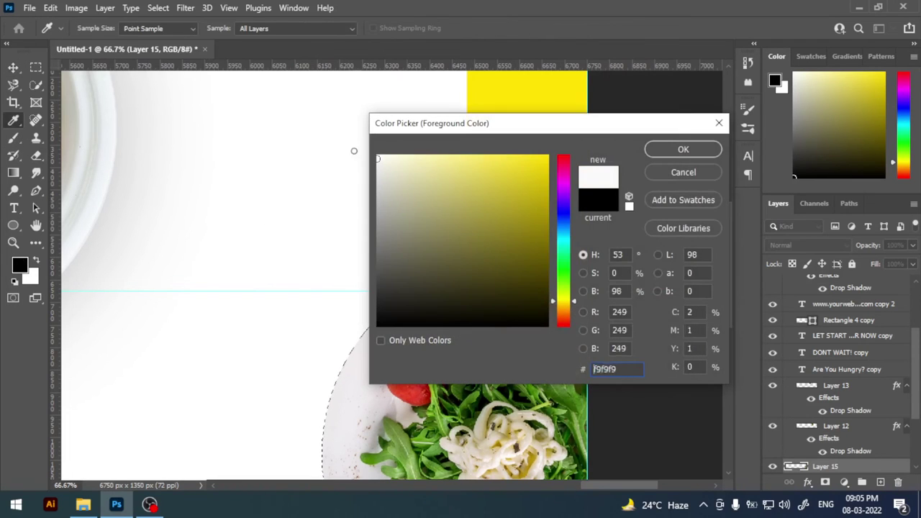
click(682, 149)
click(289, 28)
text(37)
key(Return)
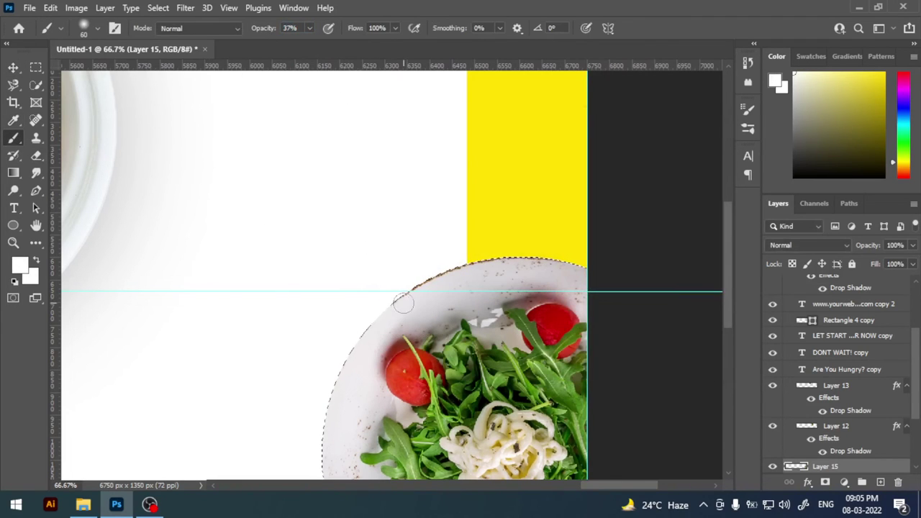
mouse_move(384, 304)
mouse_down()
mouse_move(508, 259)
mouse_move(562, 257)
mouse_move(608, 157)
mouse_up()
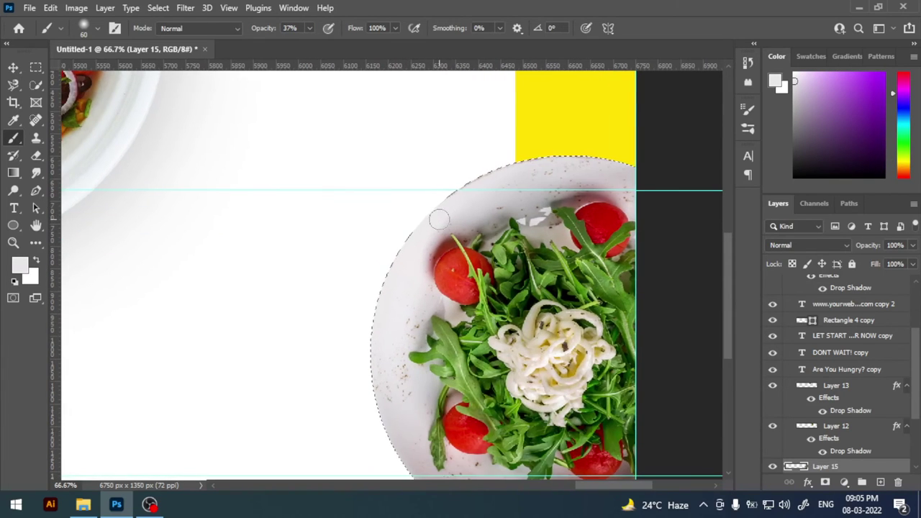
Step: Deselect the plate and give it a drop shadow of 31% opacity and 46 px size
key(v)
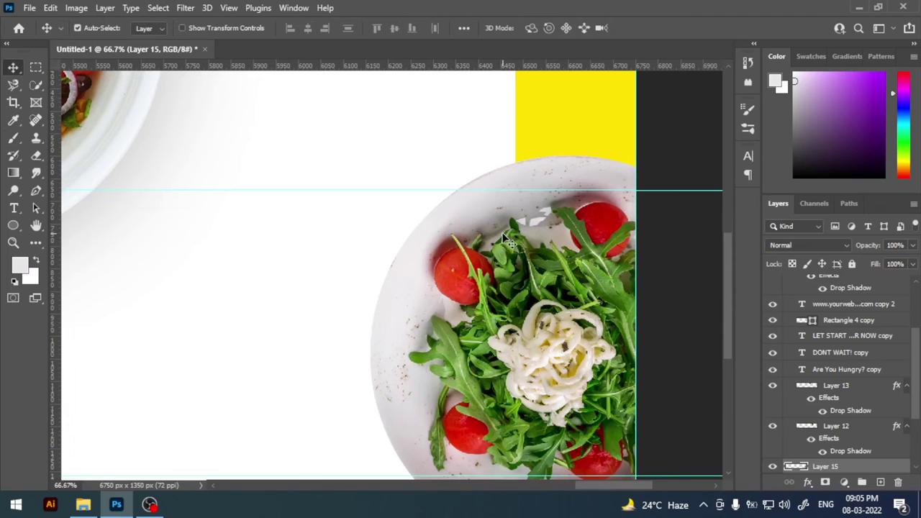
key(ctrl+d)
key(ctrl+minus)
key(ctrl+minus)
drag(550, 256, 548, 291)
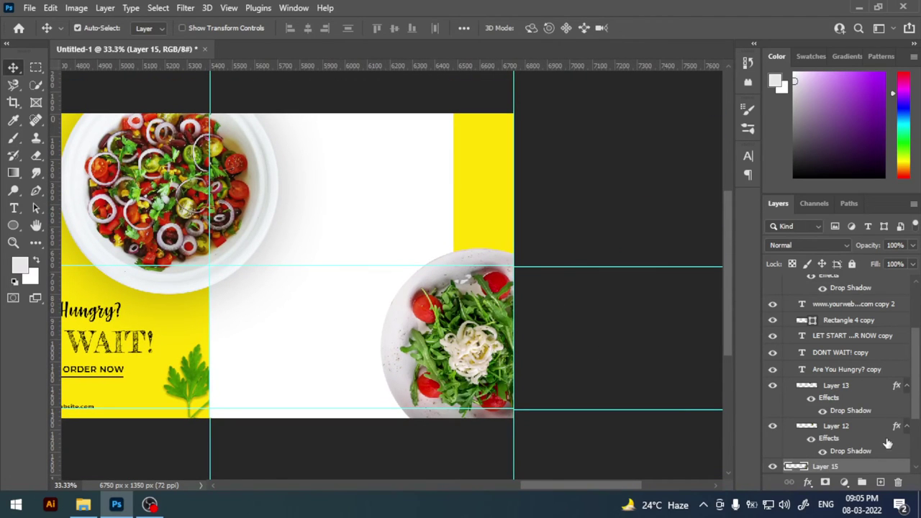
scroll(893, 446, up, 5)
drag(541, 287, 515, 276)
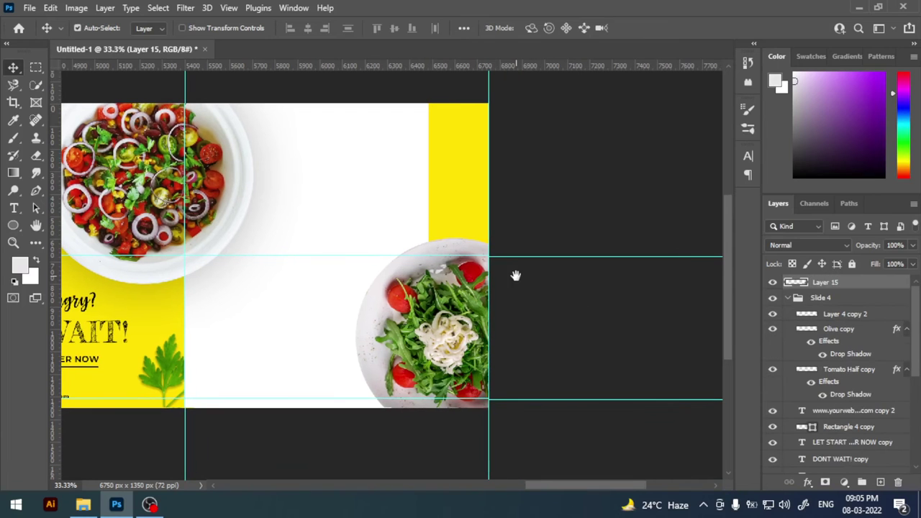
double_click(889, 287)
click(445, 399)
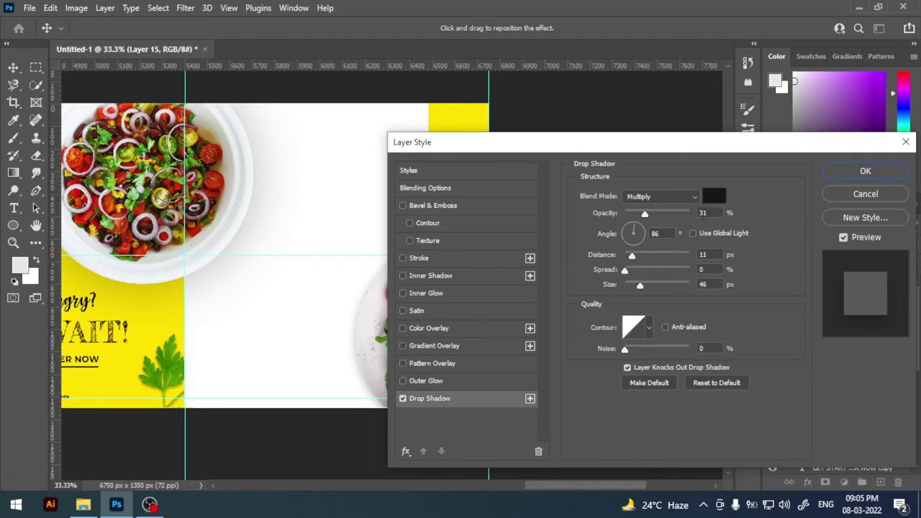
Step: Give Layer 15's drop shadow 26% opacity, 4 px distance, 7% spread and 12 px size
double_click(702, 212)
text(26)
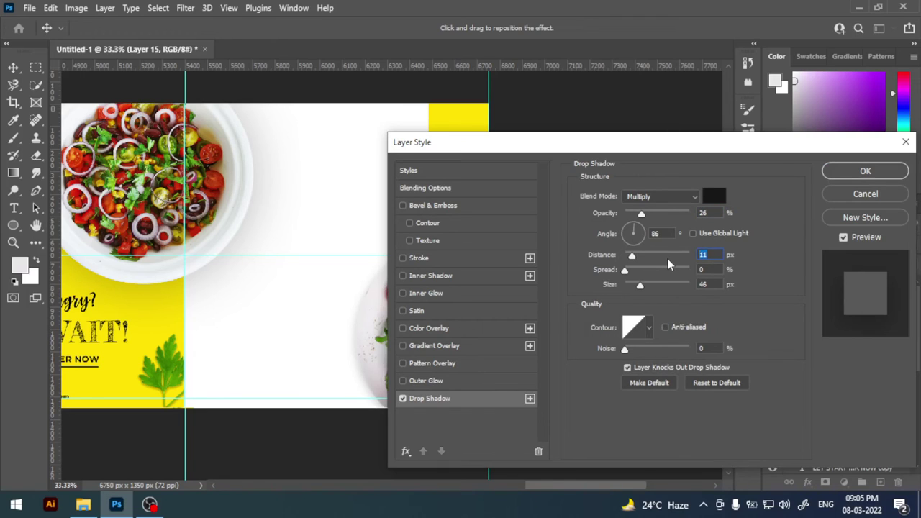
text(4)
text(7100)
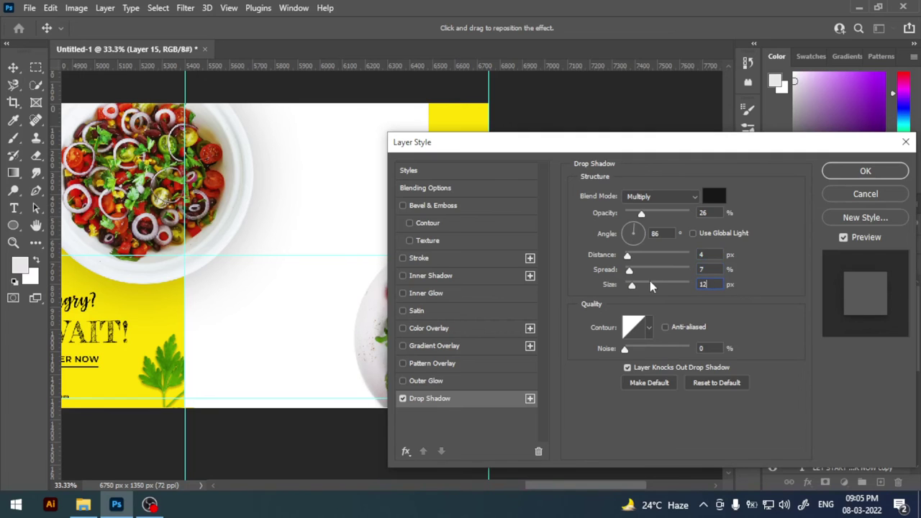
click(863, 171)
Step: Duplicate the website address text and place the copy at the white slide's bottom left
scroll(641, 273, left, 3)
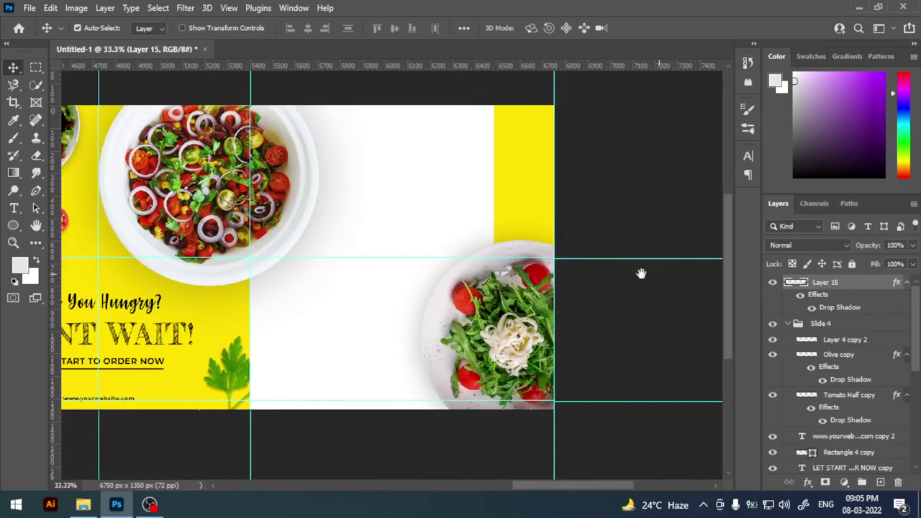
scroll(641, 274, left, 1)
scroll(641, 273, left, 1)
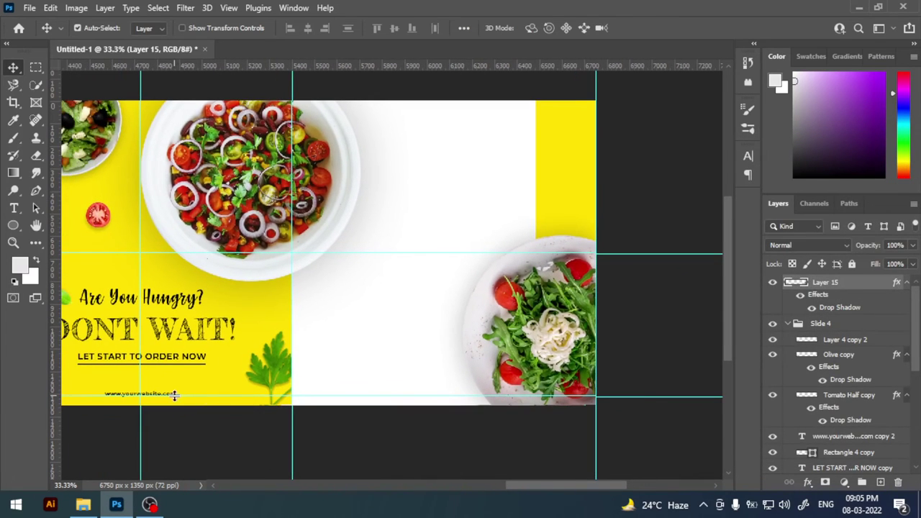
scroll(188, 383, up, 1)
scroll(288, 331, up, 1)
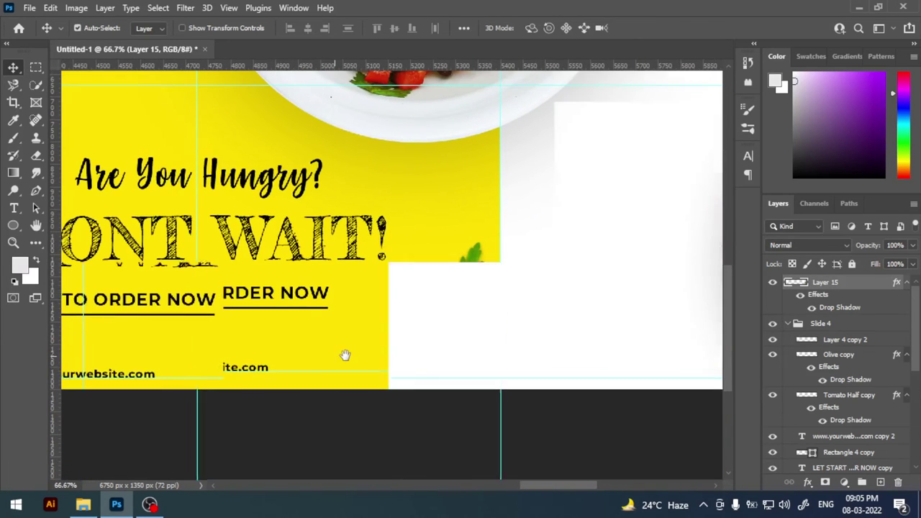
mouse_move(277, 376)
mouse_down()
mouse_move(605, 354)
mouse_move(374, 365)
mouse_up()
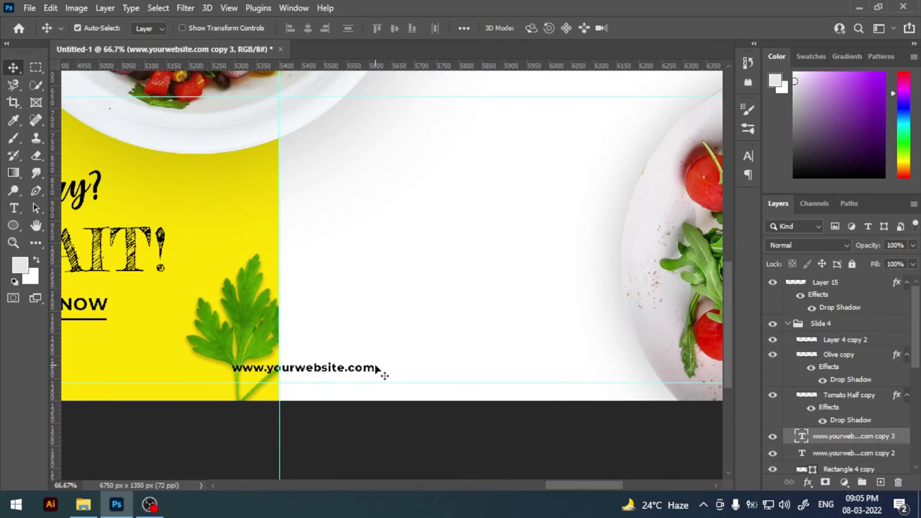
key(ctrl+shift+bracketright)
key(ctrl+shift+bracketright)
drag(580, 355, 417, 368)
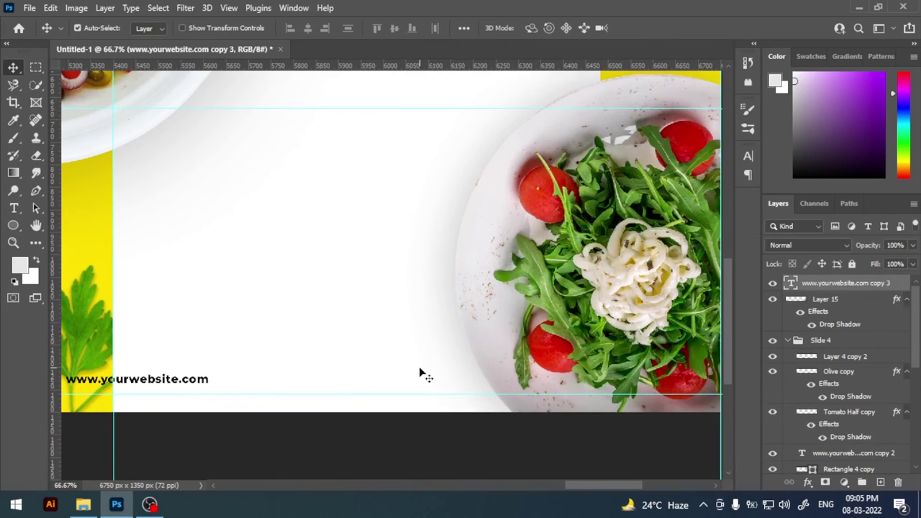
key(ctrl+minus)
drag(401, 308, 378, 341)
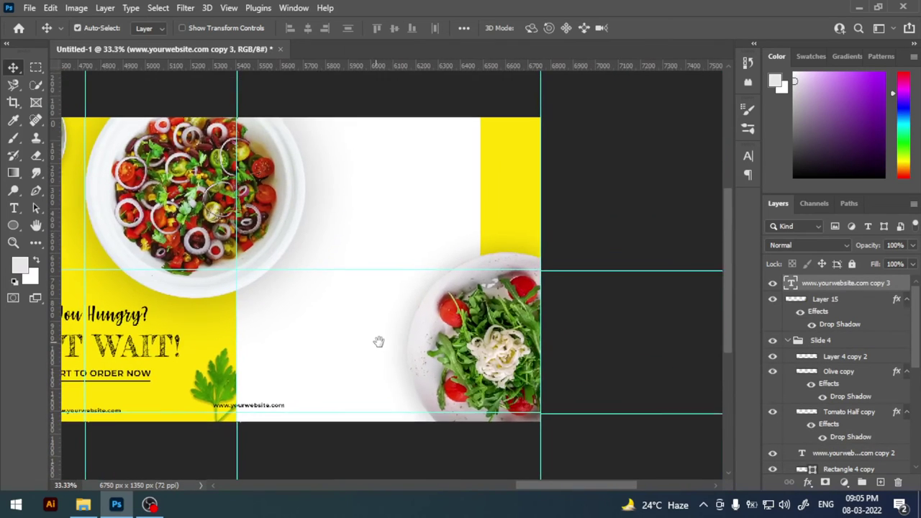
Step: Use a temporary white-filled rectangle layer to drop a vertical guide at its centre, then delete it
click(880, 483)
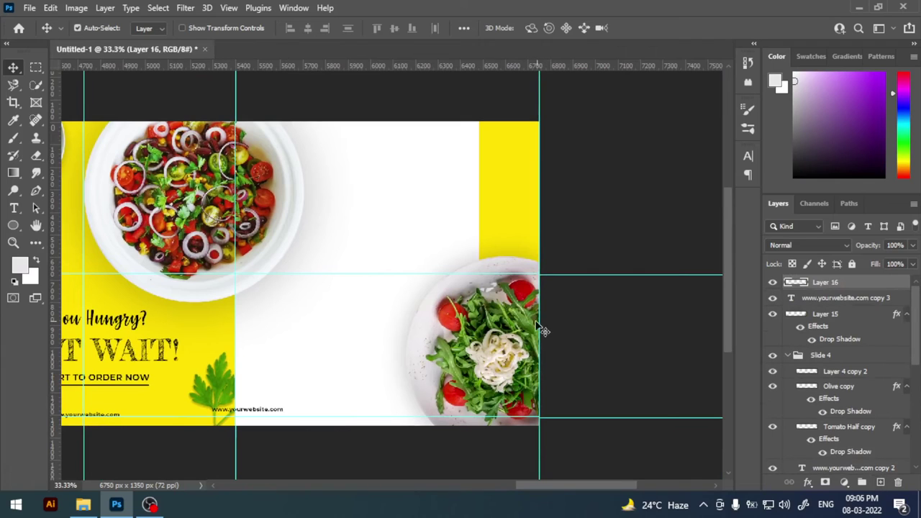
click(36, 68)
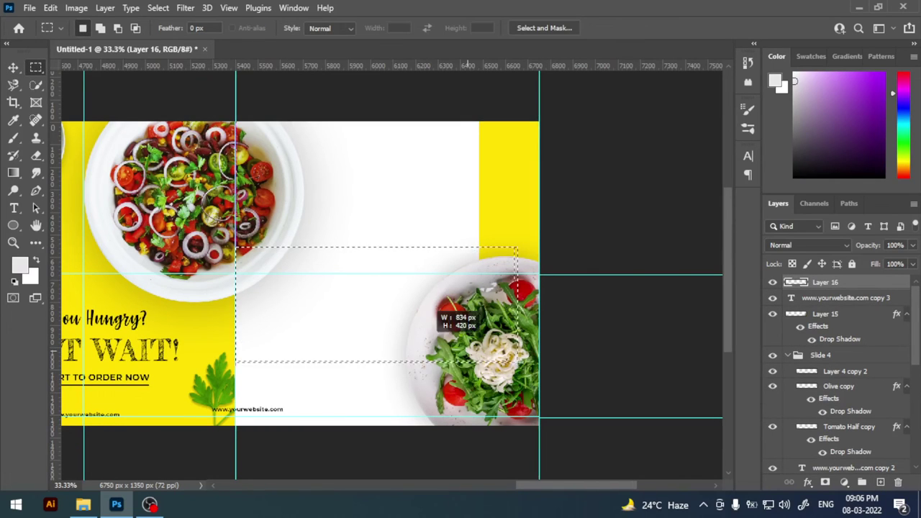
drag(236, 246, 538, 373)
key(alt+BackSpace)
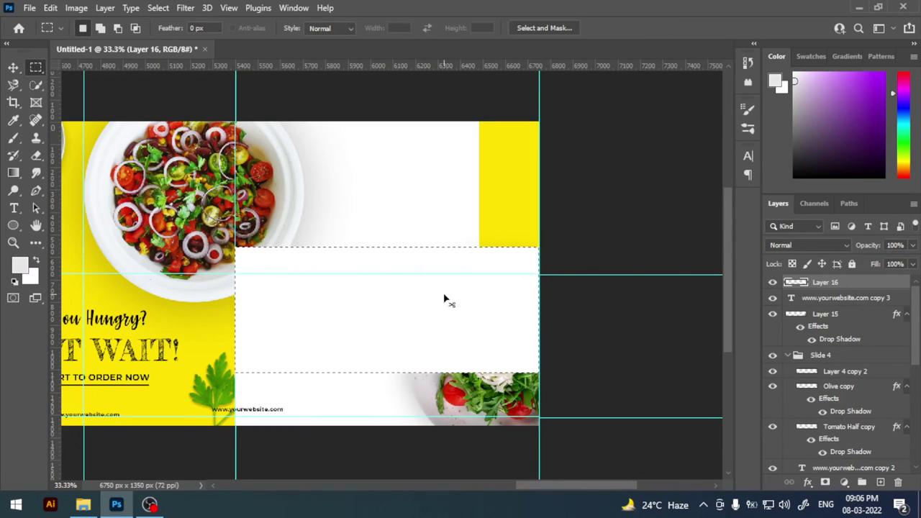
key(ctrl+t)
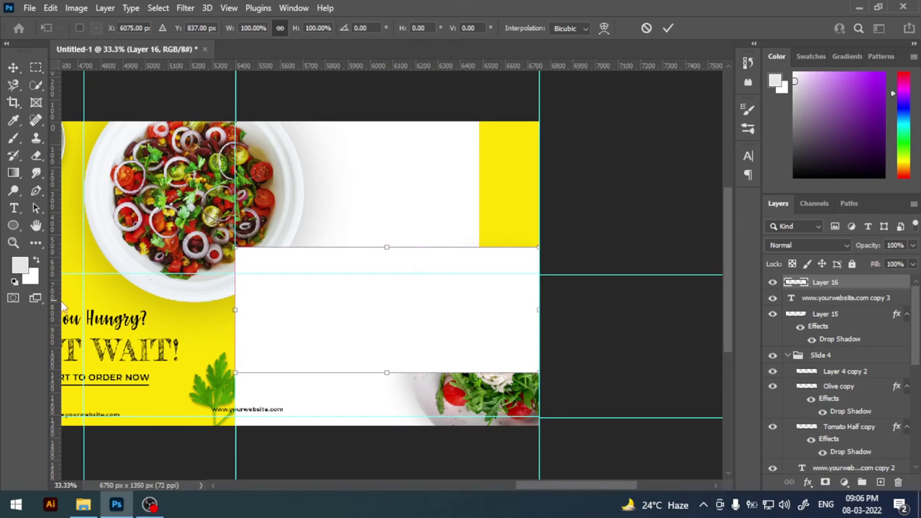
drag(61, 307, 387, 295)
click(668, 28)
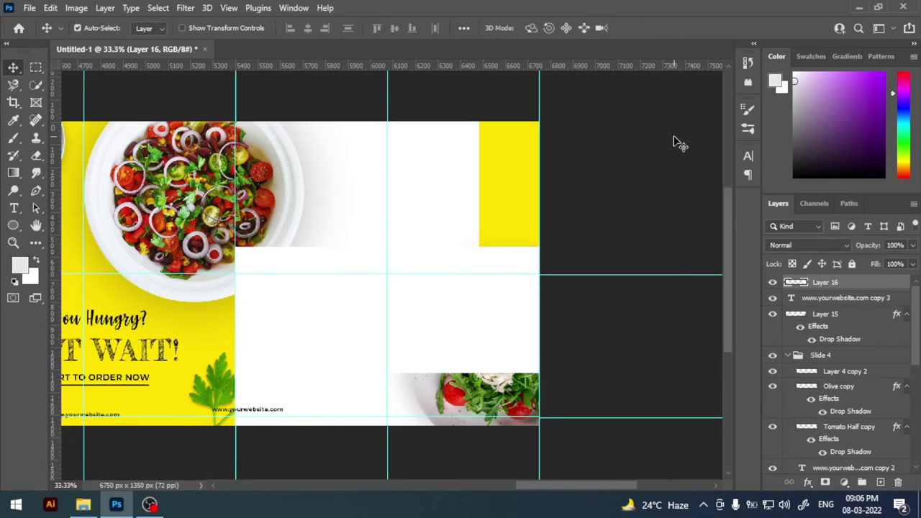
drag(827, 285, 898, 483)
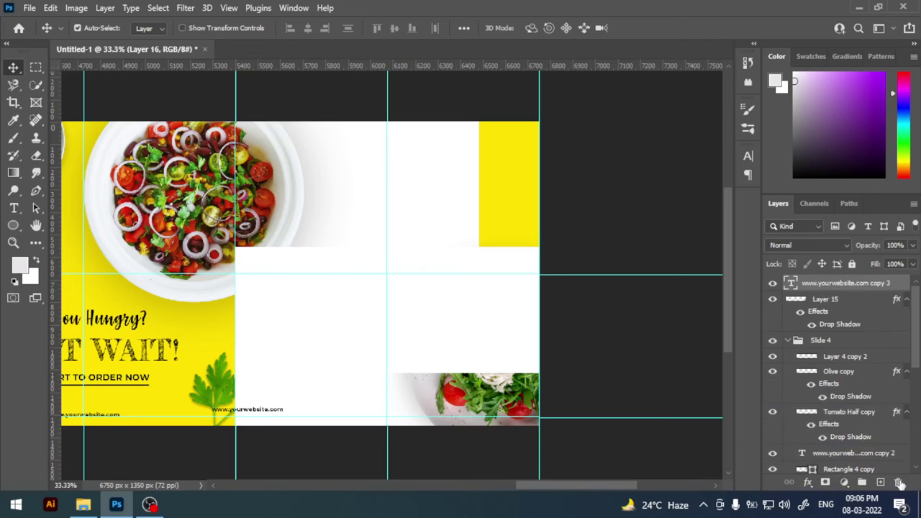
drag(346, 381, 375, 382)
Step: Move the website text copy onto the centre guide at the slide's bottom and check its centring
key(ctrl+plus)
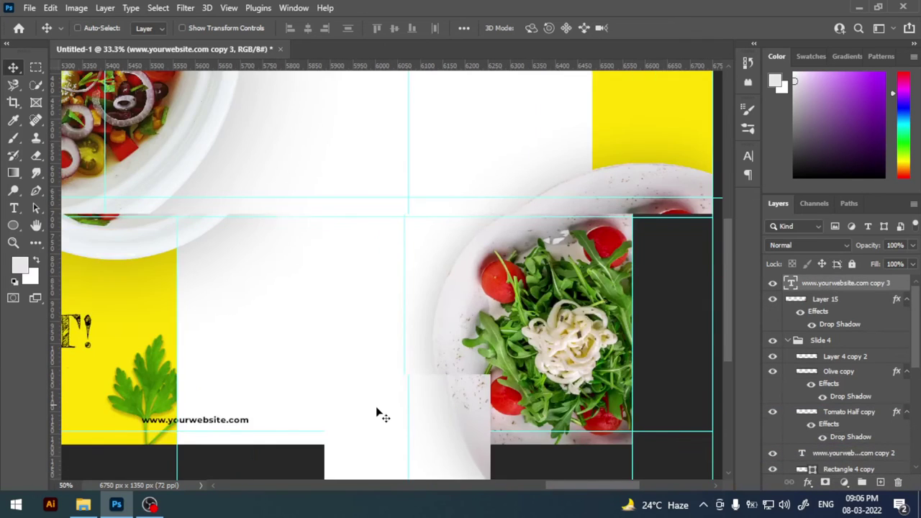
key(ctrl+plus)
scroll(215, 360, down, 1)
drag(170, 390, 458, 397)
key(ctrl+t)
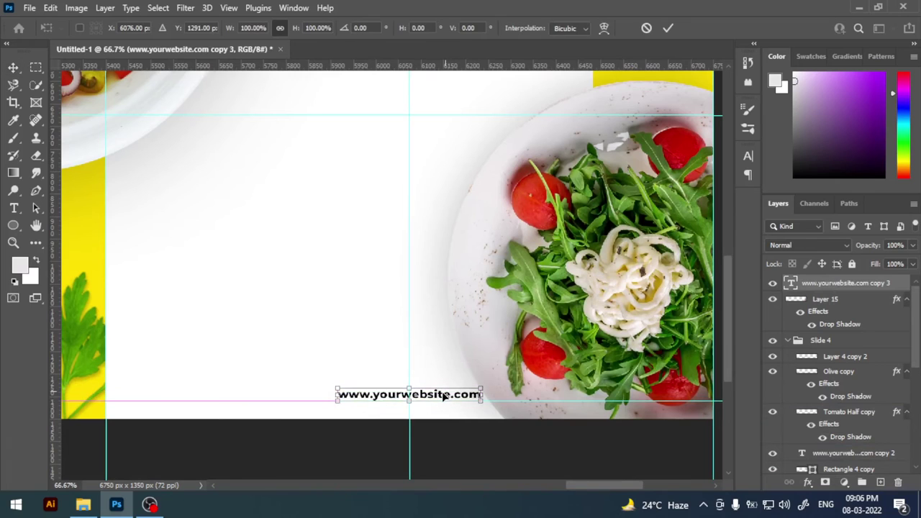
key(Return)
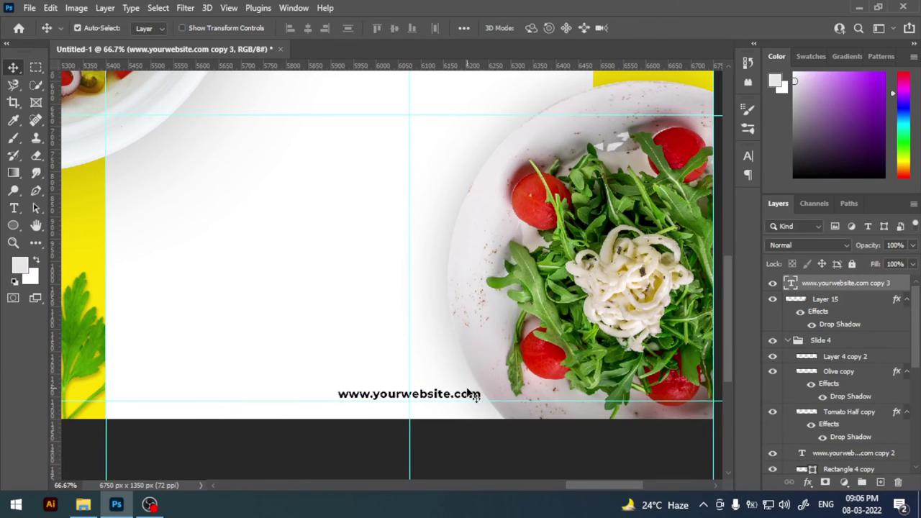
Step: Slightly adjust the salad plate on Layer 15 with a transform and nudge it down
click(536, 343)
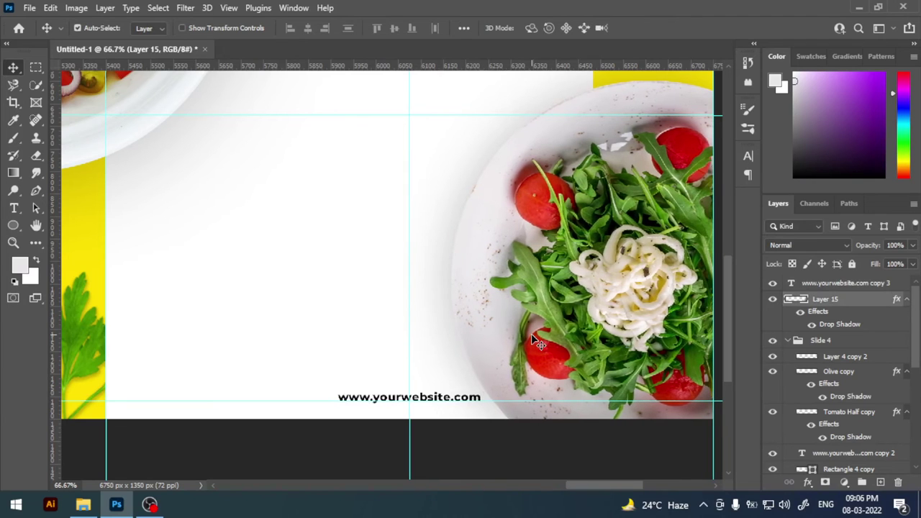
key(ctrl+minus)
key(ctrl+minus)
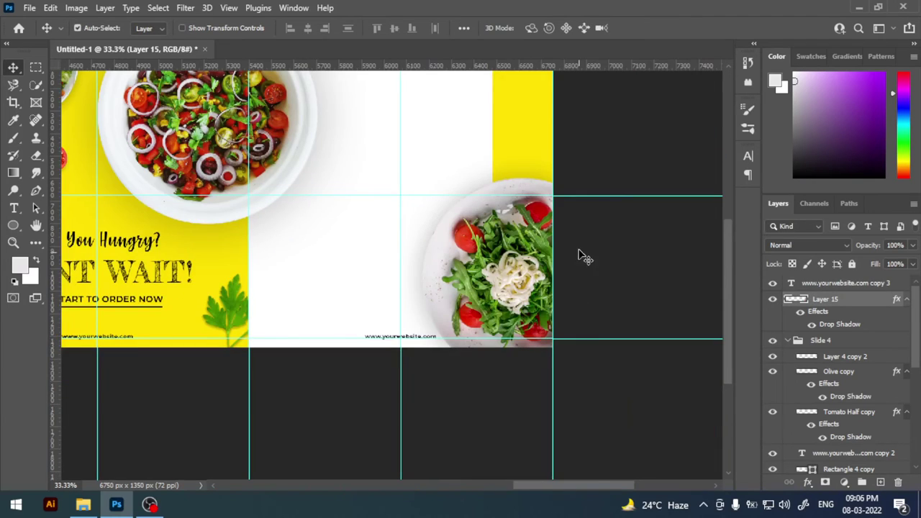
drag(582, 257, 569, 308)
key(ctrl+t)
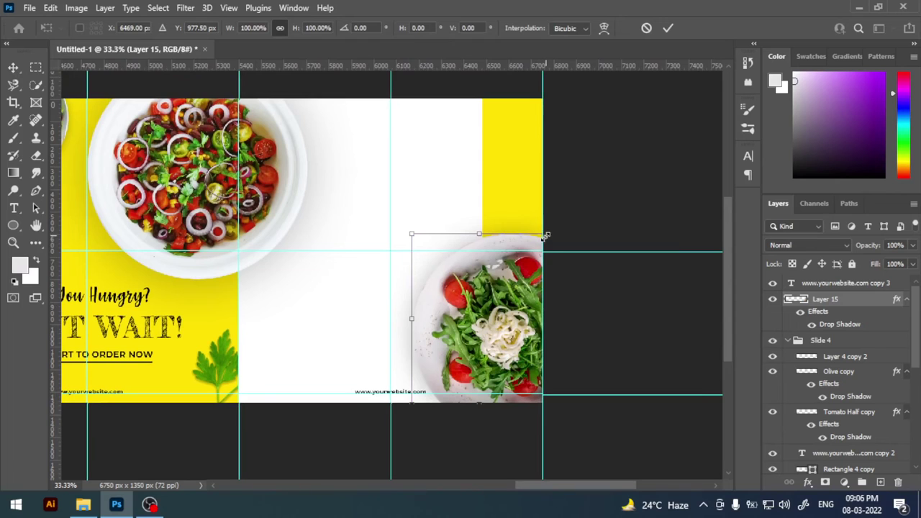
drag(545, 236, 549, 239)
scroll(592, 315, down, 1)
key(Return)
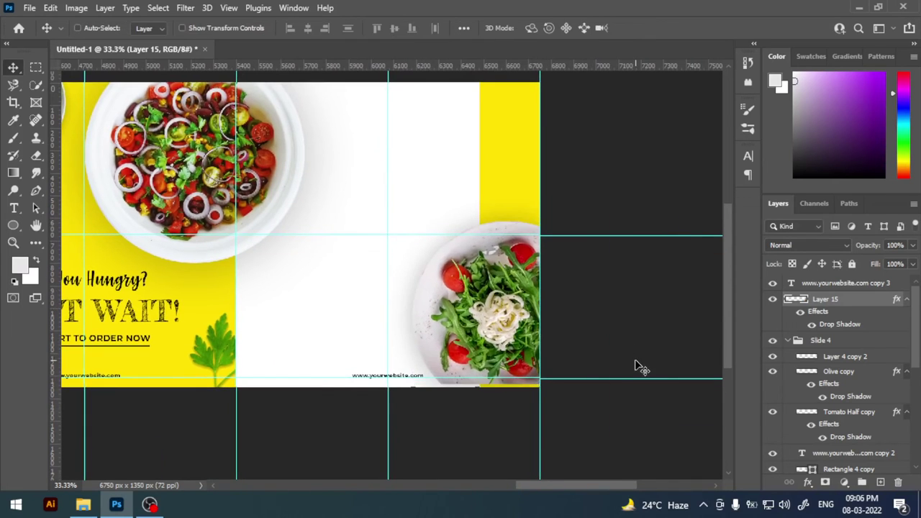
key(ctrl+plus)
drag(593, 362, 592, 367)
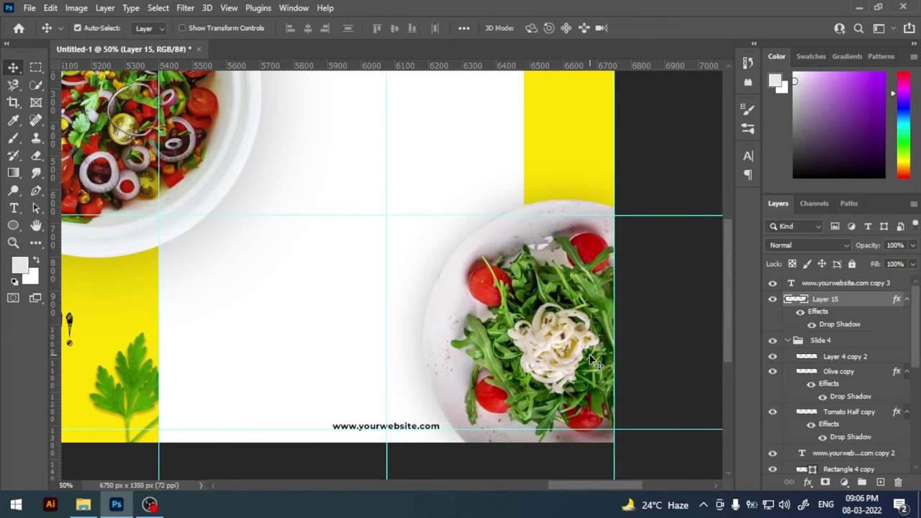
ctrl+click(656, 346)
key(ctrl+minus)
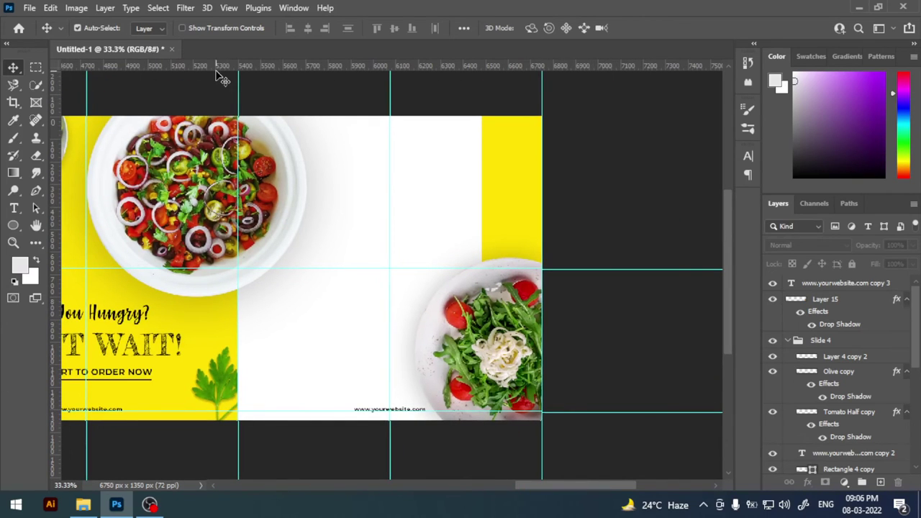
Step: Select the Are You Hungry?, DONT WAIT! and order-now text layers, undoing two misplaced copies
drag(232, 322, 331, 318)
key(ctrl+plus)
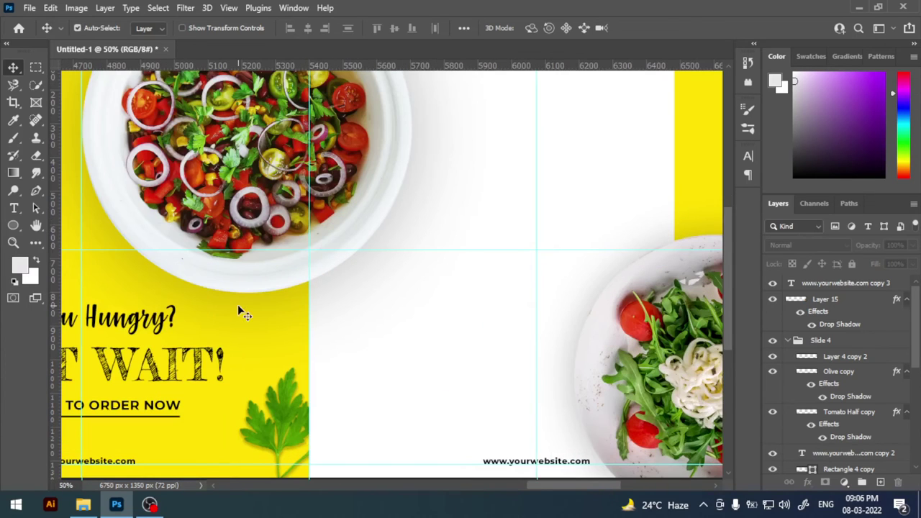
ctrl+click(167, 323)
ctrl+shift+click(177, 359)
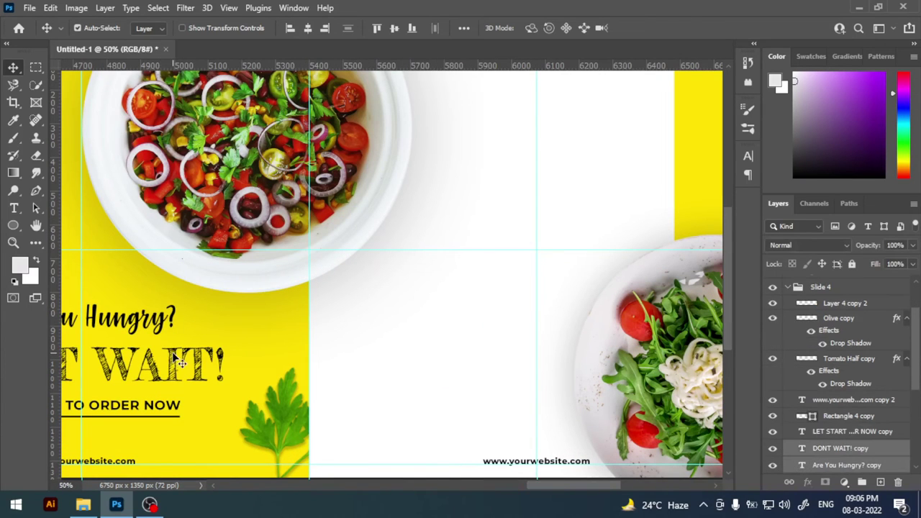
scroll(202, 370, left, 2)
scroll(201, 371, down, 1)
ctrl+shift+click(233, 389)
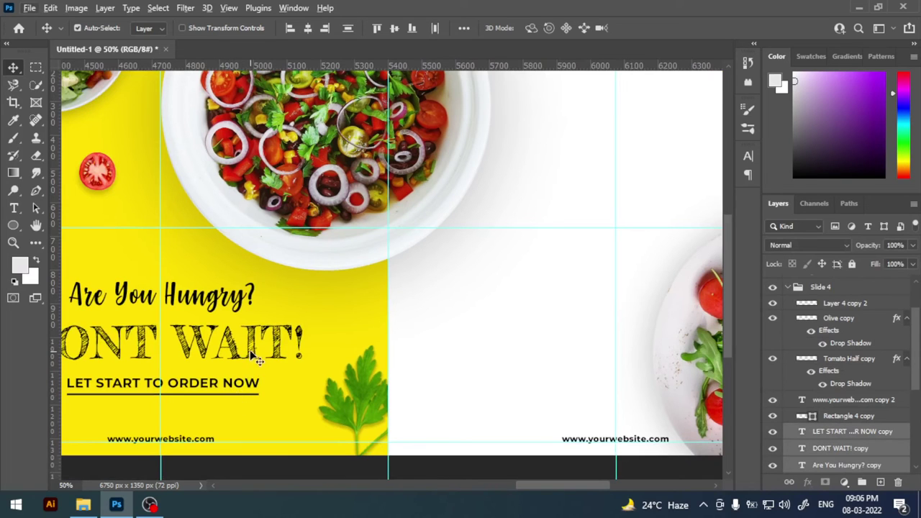
drag(249, 358, 581, 248)
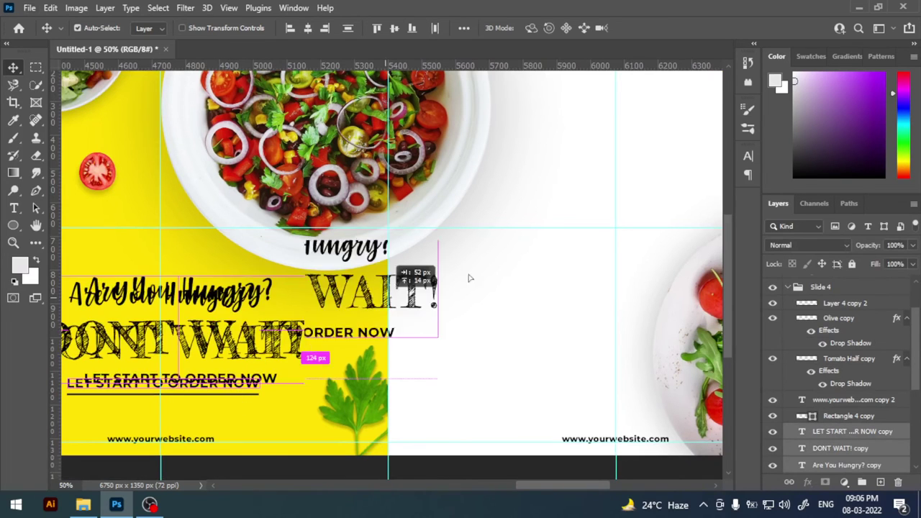
key(ctrl+z)
click(225, 393)
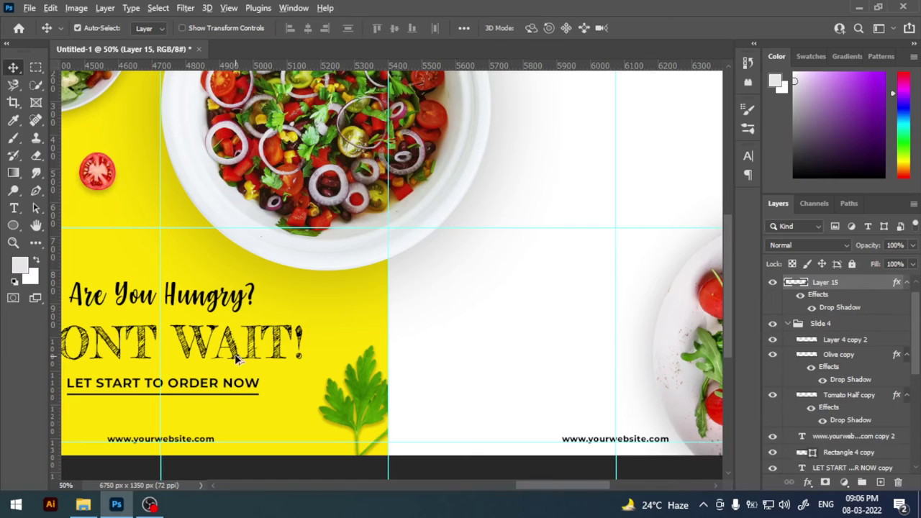
drag(236, 360, 519, 291)
key(ctrl+z)
Step: Add the underline and LET START layers, then duplicate the headline block into the white slide
drag(389, 333, 531, 293)
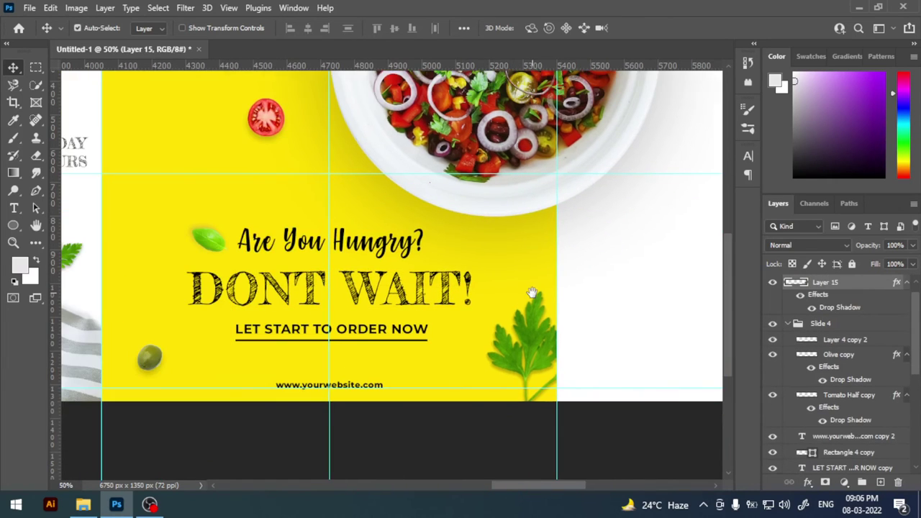
key(ctrl+plus)
click(413, 363)
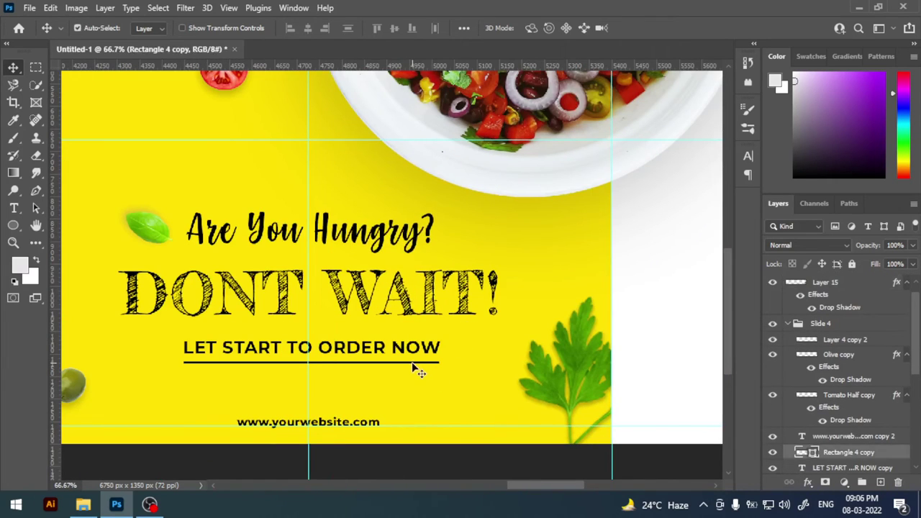
shift+click(426, 358)
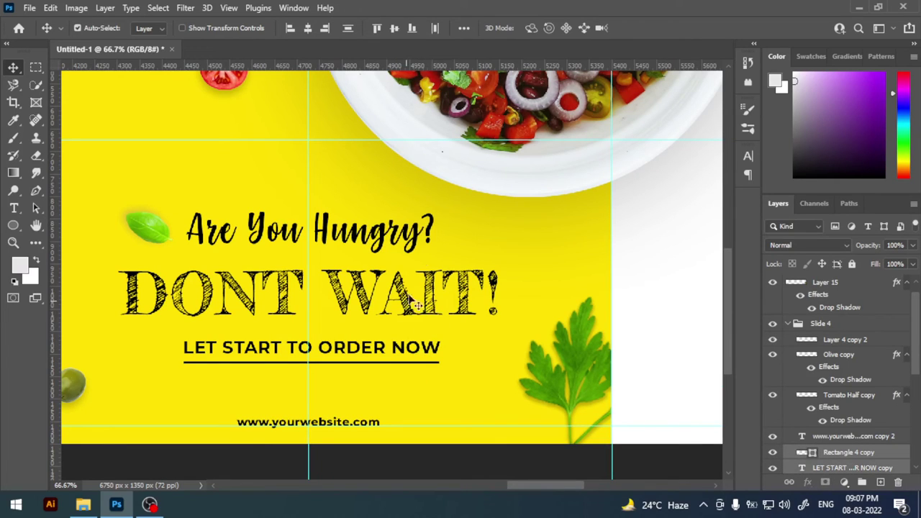
key(ctrl+minus)
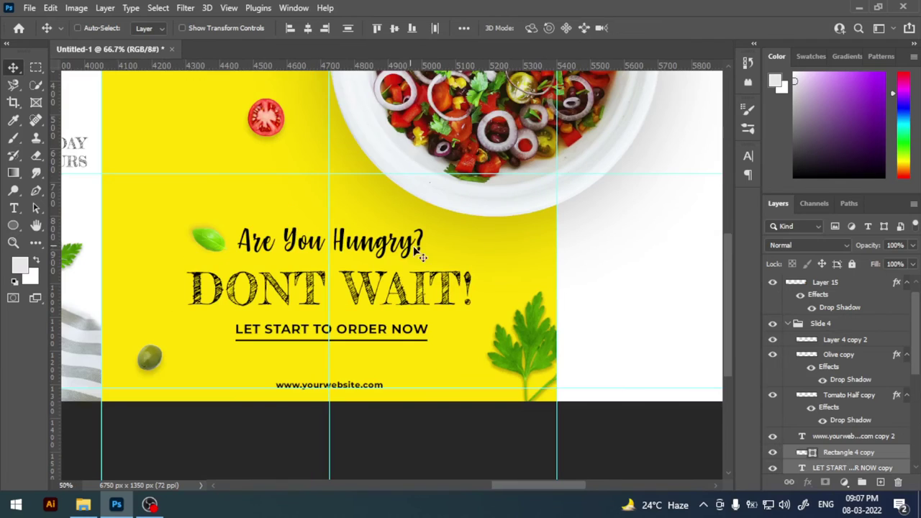
scroll(915, 369, down, 3)
drag(533, 236, 401, 300)
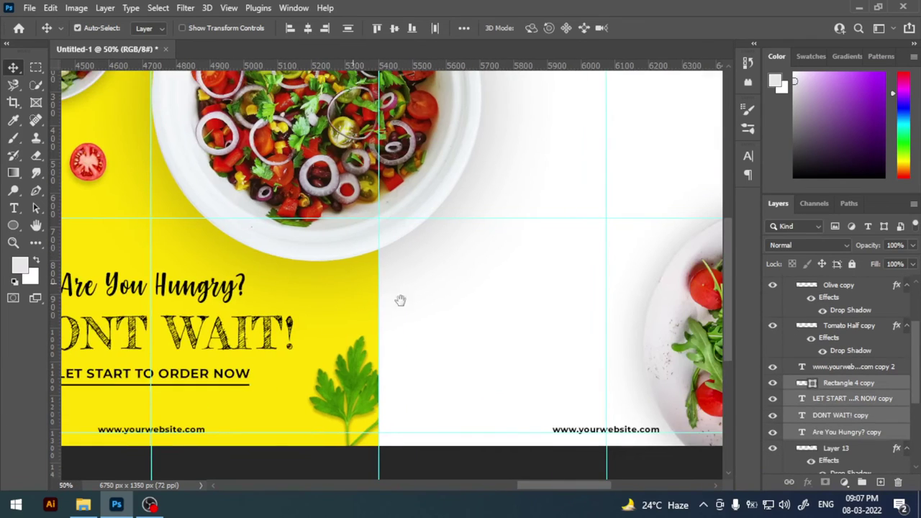
drag(833, 388, 880, 481)
mouse_move(271, 317)
mouse_down()
mouse_move(631, 206)
mouse_move(392, 288)
mouse_move(506, 123)
mouse_move(500, 119)
mouse_up()
Step: Scale the headline copy to about 80.7% and nudge it up near the slide's top
key(ctrl+t)
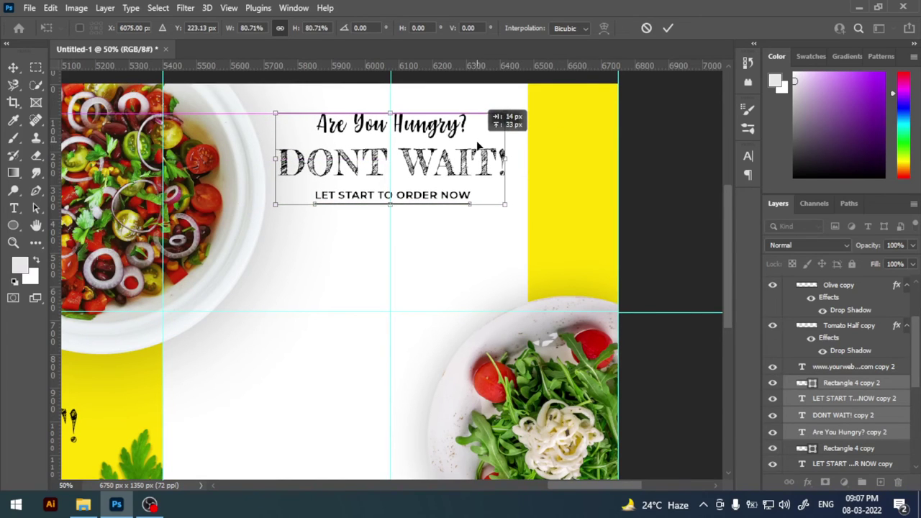
key(alt+space)
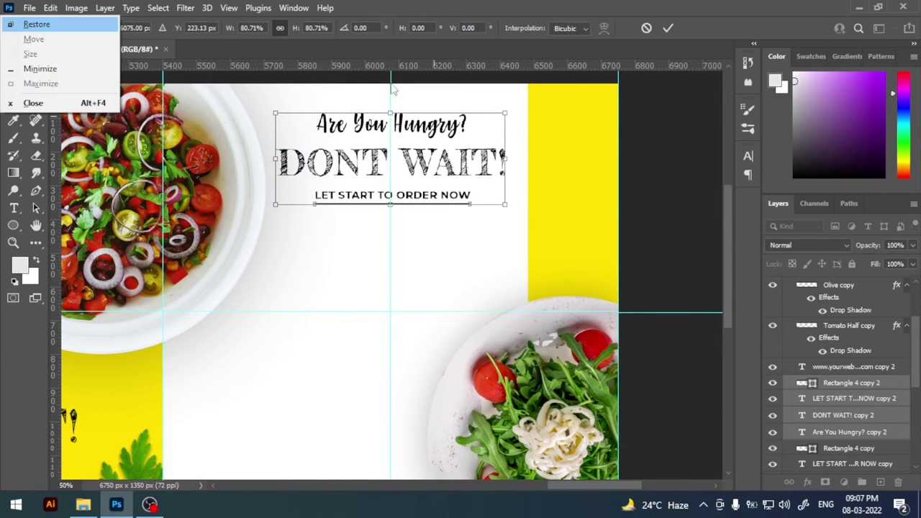
click(670, 32)
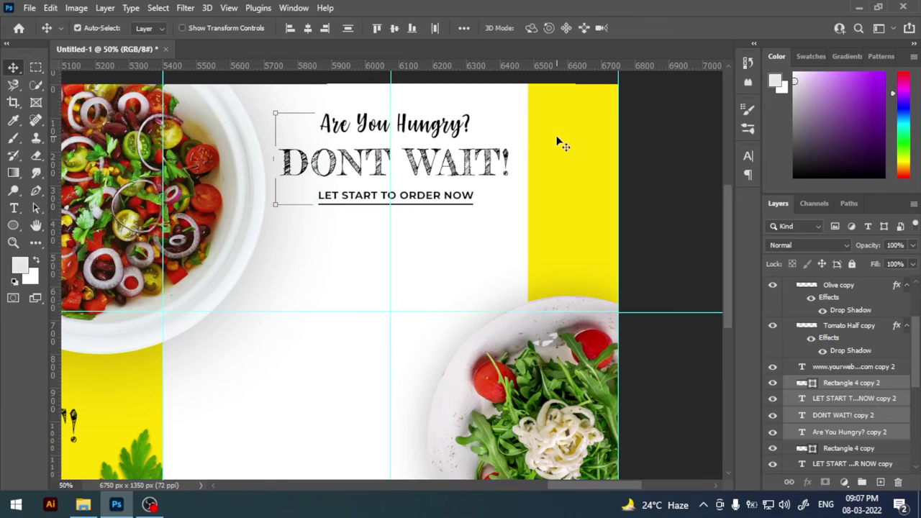
key(Up)
key(Up)
key(Up)
key(Up)
key(Up)
key(Up)
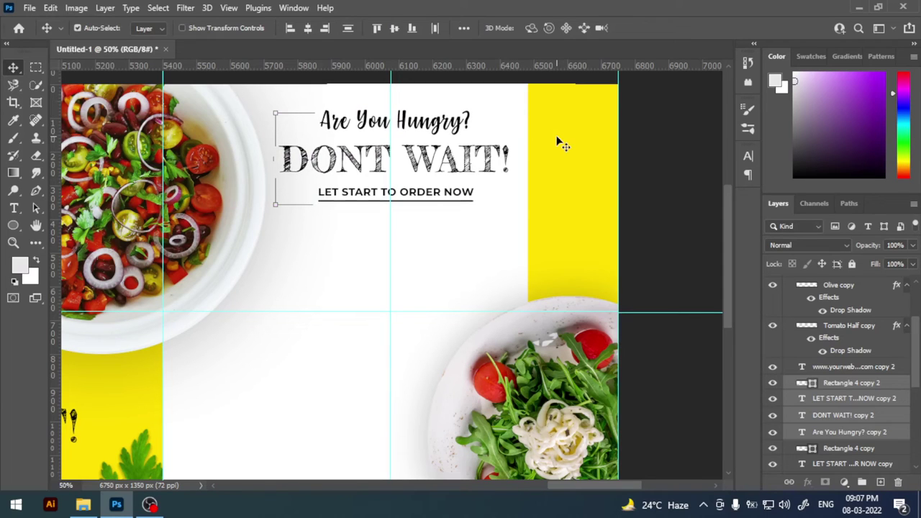
key(Up)
key(Up)
drag(634, 205, 631, 201)
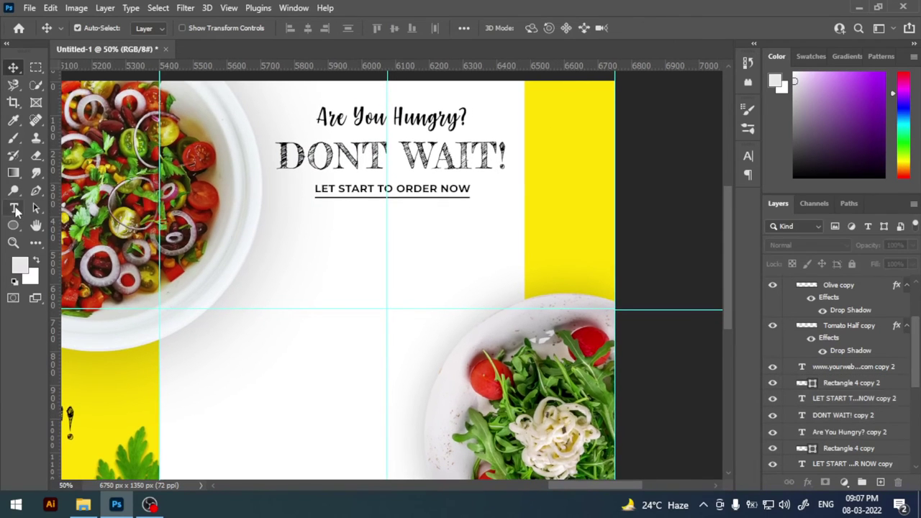
Step: Add a centred black Montserrat Medium 26 pt paragraph text box below the headline
key(t)
drag(278, 170, 506, 302)
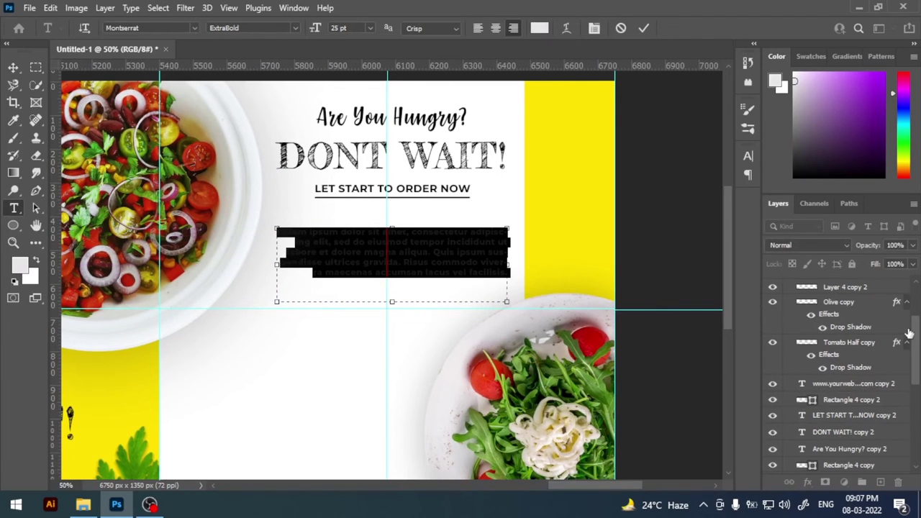
drag(909, 333, 918, 282)
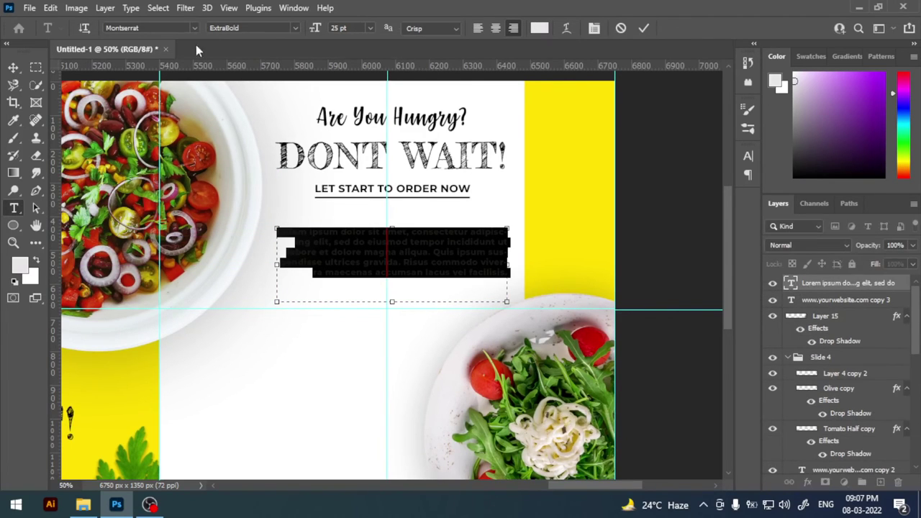
click(294, 28)
click(257, 126)
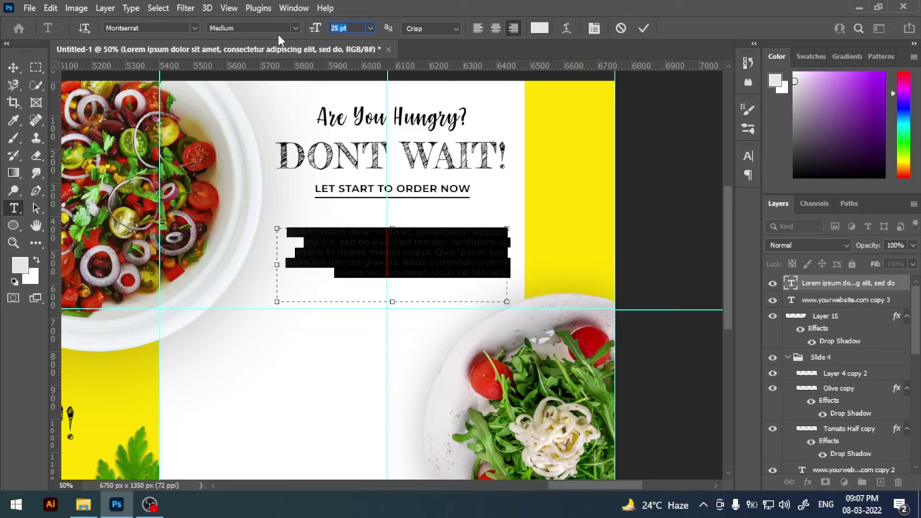
click(354, 31)
text(26)
key(Return)
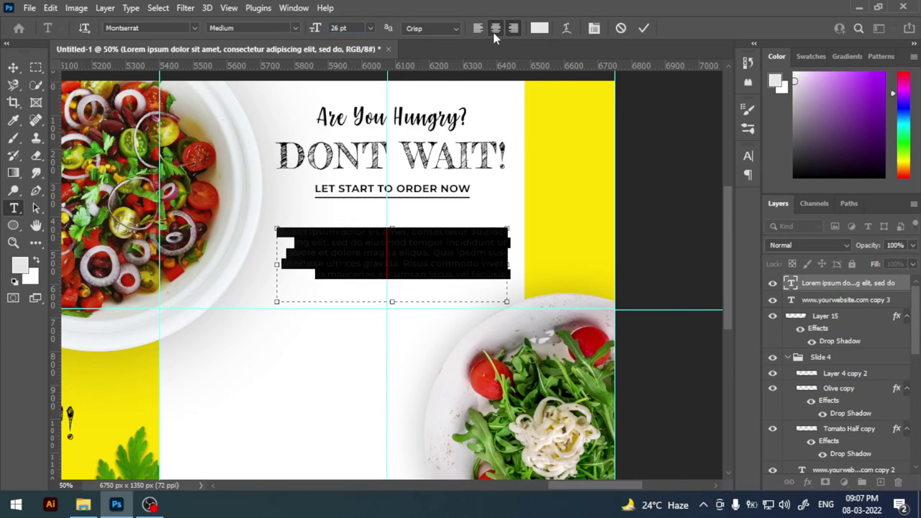
click(495, 32)
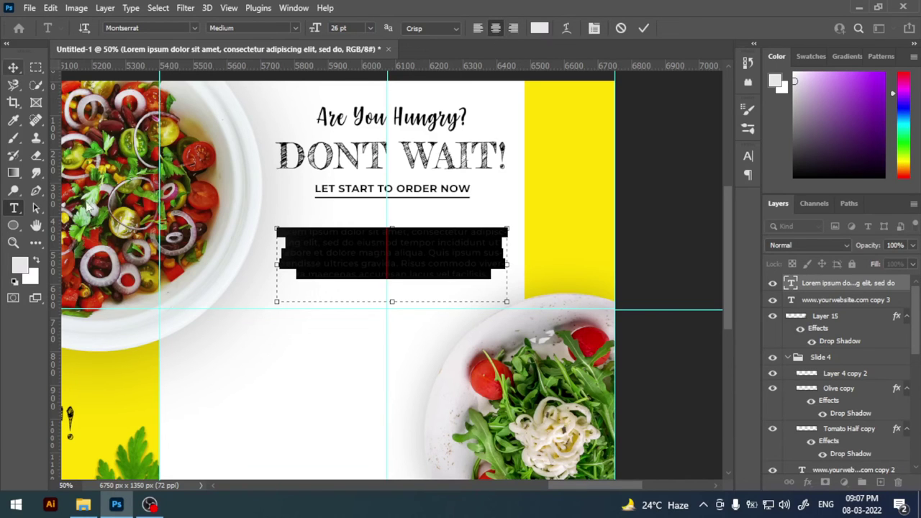
click(22, 264)
text(000000)
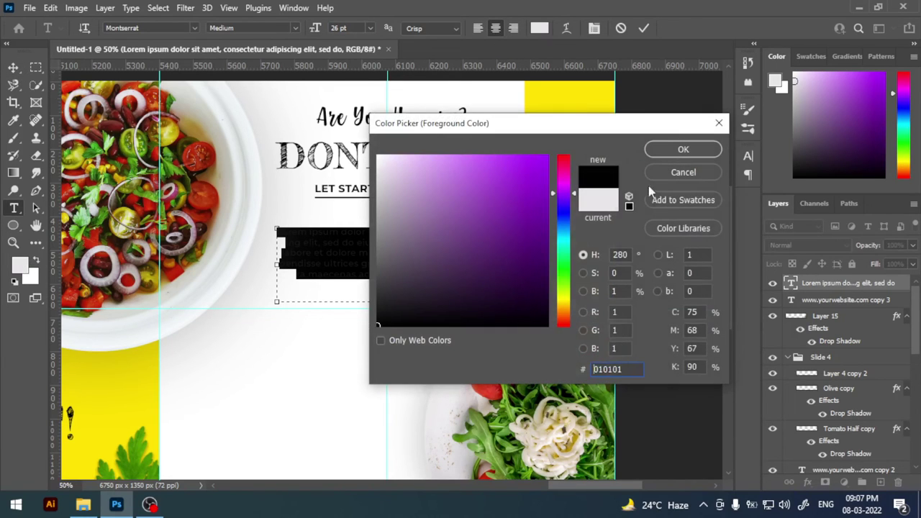
click(682, 149)
key(ctrl+Return)
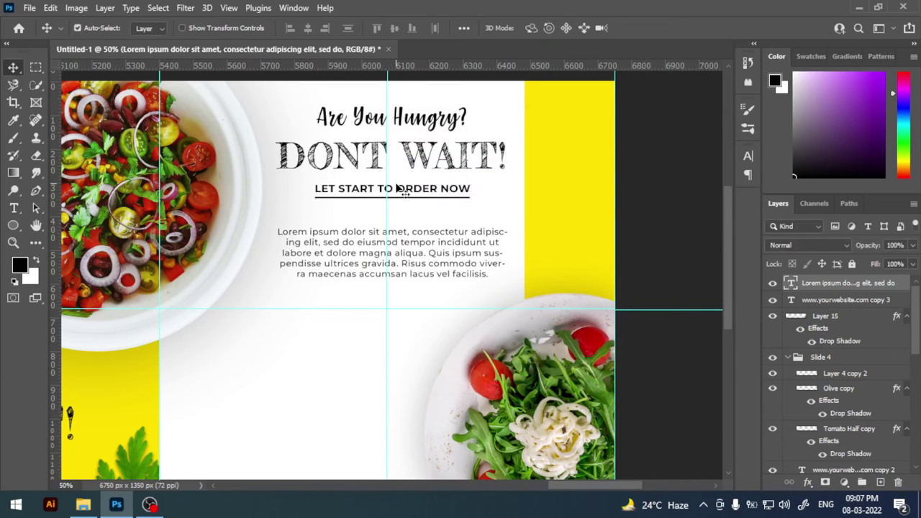
Step: Widen the paragraph text box and shift the paragraph slightly left and up
key(ctrl+plus)
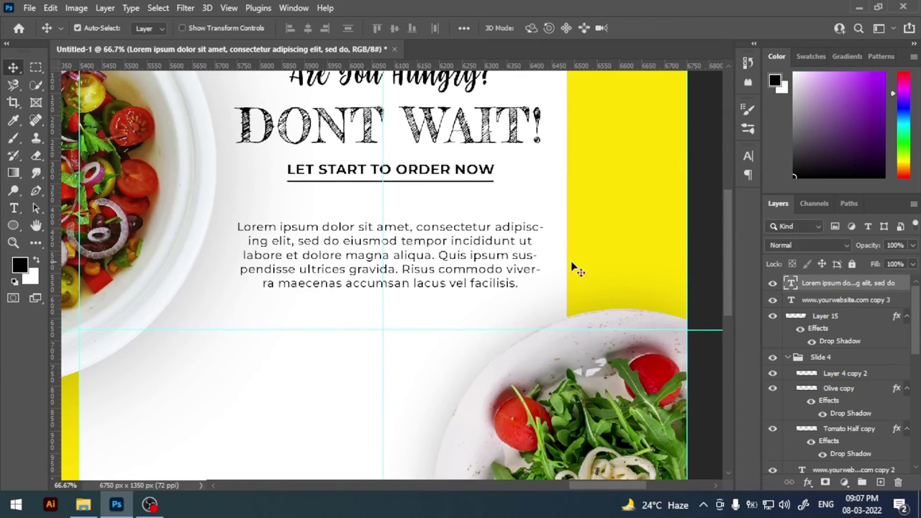
double_click(792, 284)
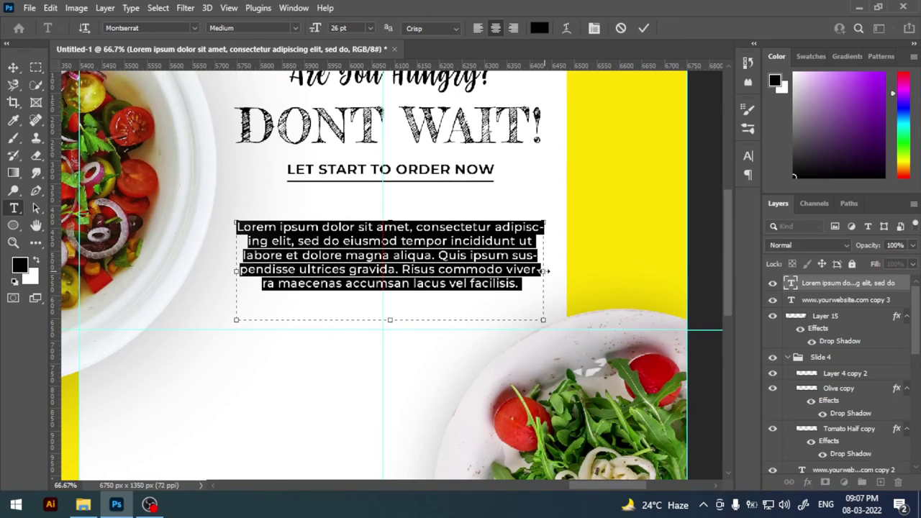
drag(544, 271, 560, 271)
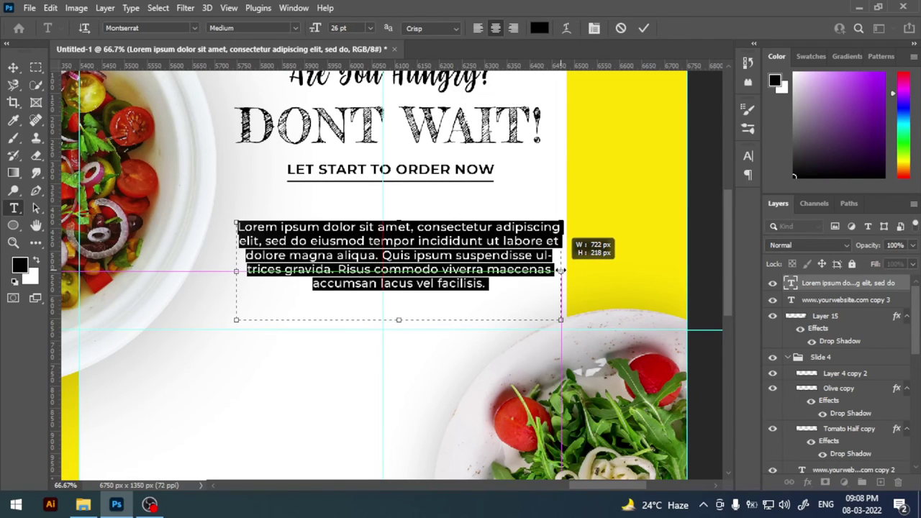
key(ctrl+Return)
key(v)
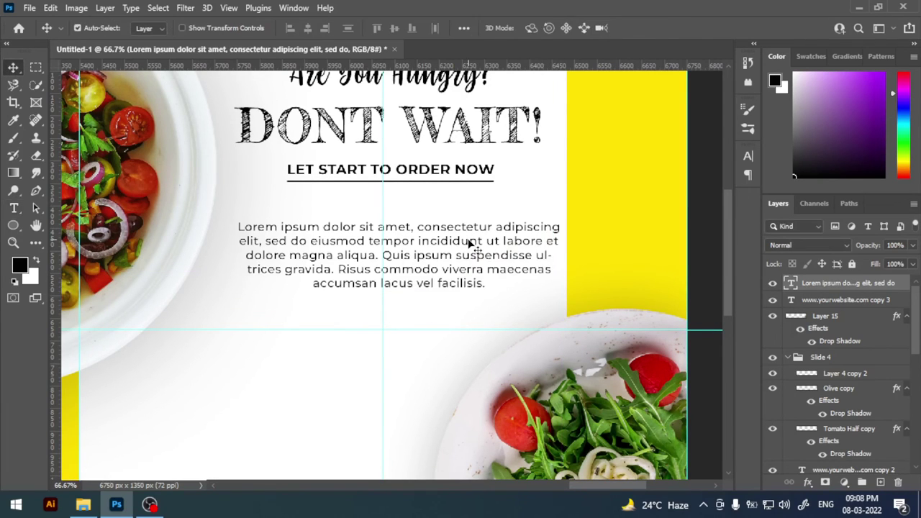
key(ctrl+t)
drag(476, 246, 468, 243)
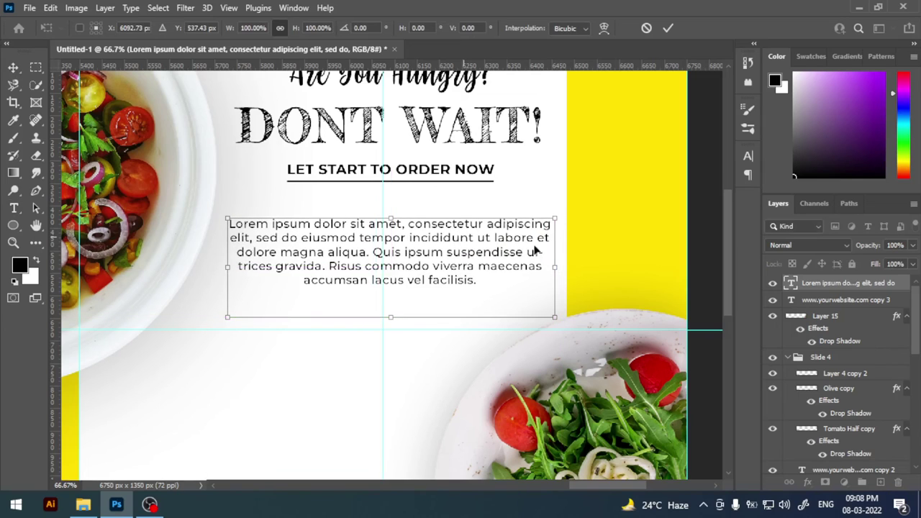
text(609)
key(Return)
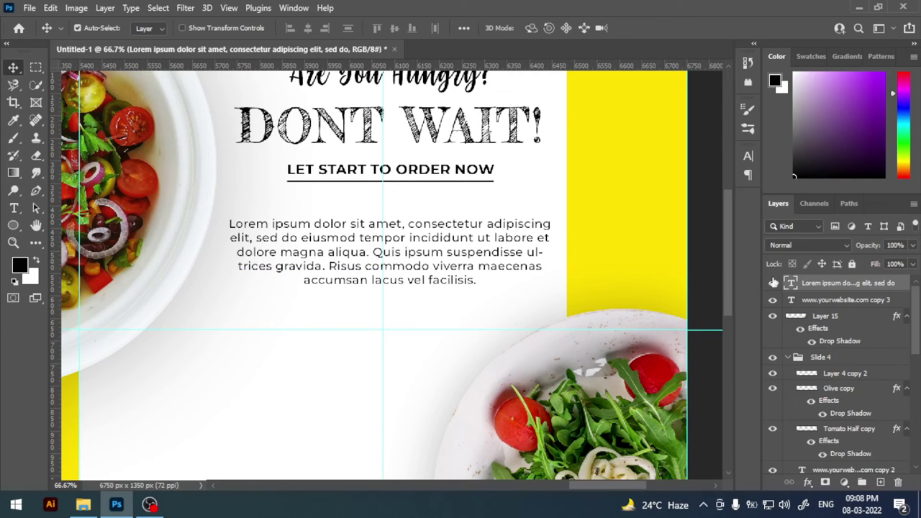
Step: Reduce the paragraph to 25 pt and tighten its text box width and height
double_click(790, 282)
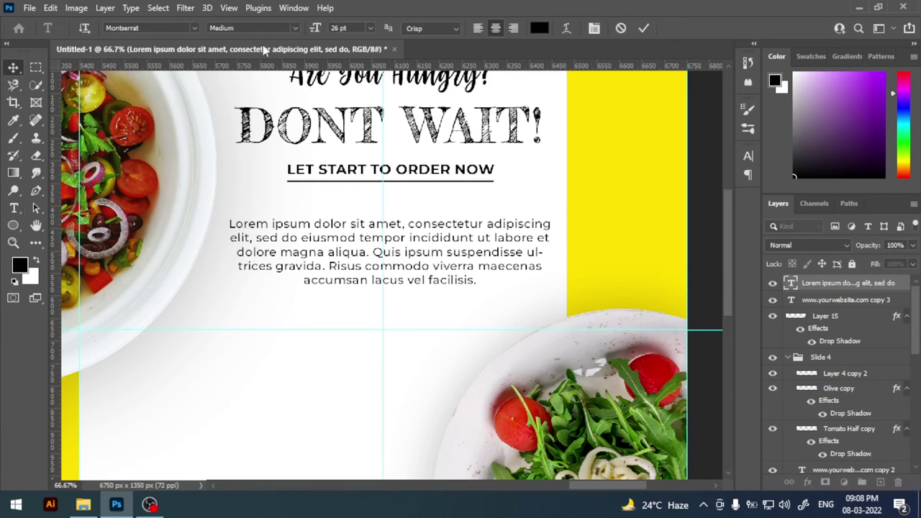
text(25)
key(Return)
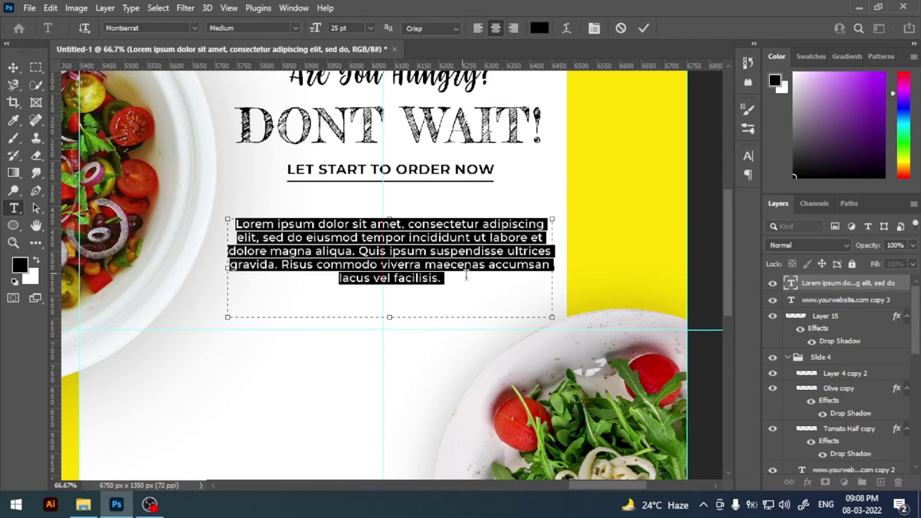
drag(560, 269, 548, 269)
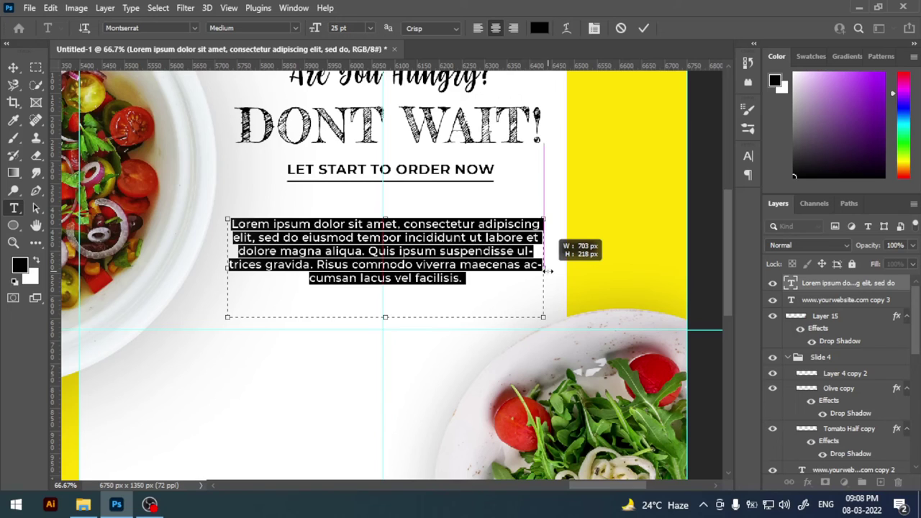
drag(385, 317, 385, 295)
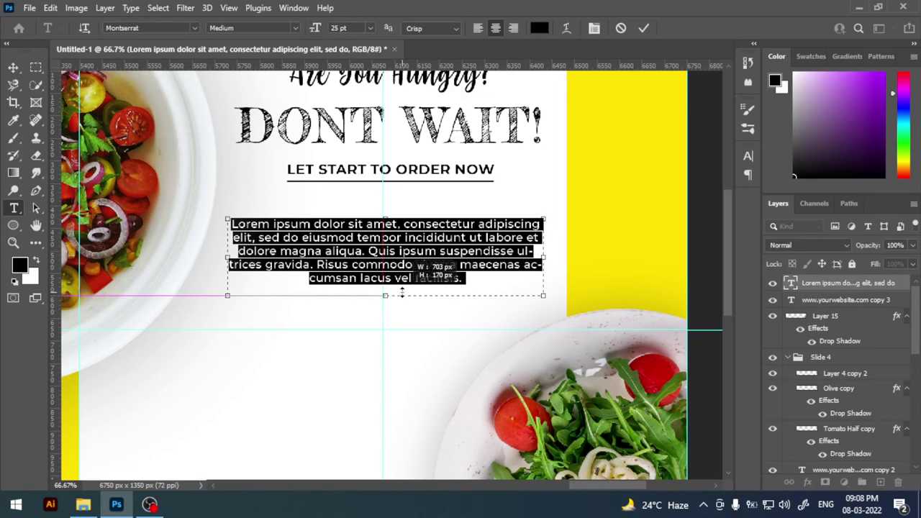
click(14, 68)
Step: Nudge the paragraph right and remove the hyphenated breaks in 'accumsan' and 'ultrices'
key(Right)
key(Right)
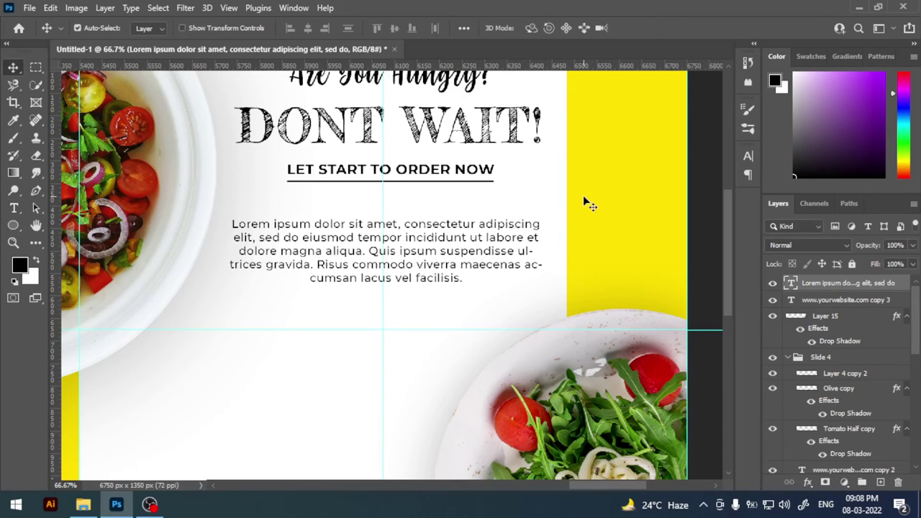
key(Right)
key(Right)
key(Right)
key(Right)
key(Right)
key(Right)
key(Right)
key(Right)
key(Right)
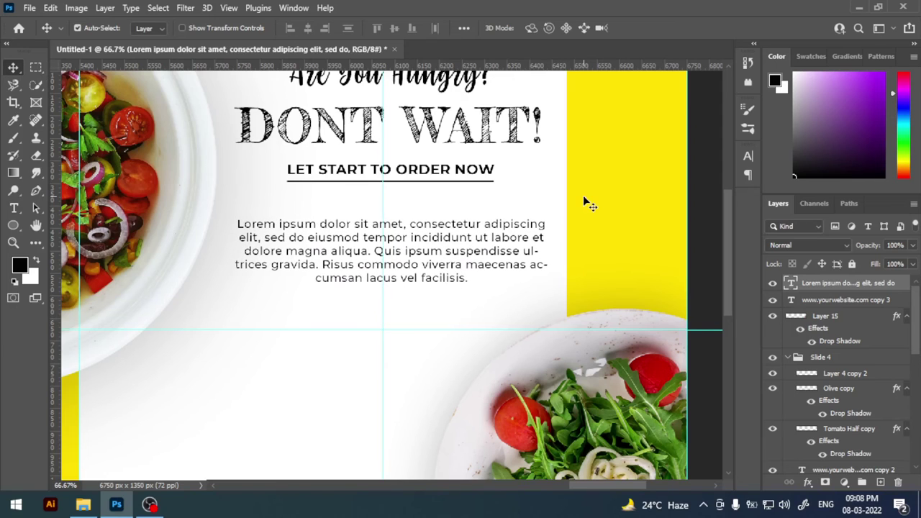
key(Right)
key(Right)
key(t)
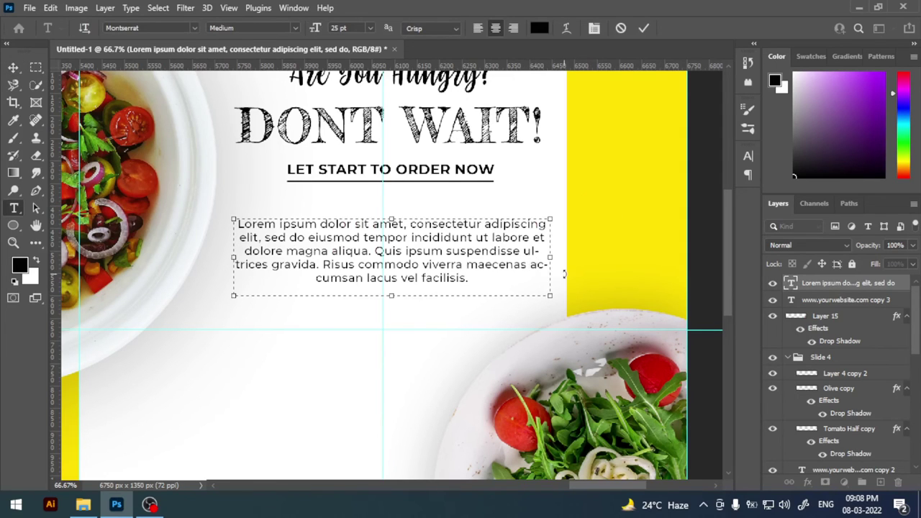
key(Return)
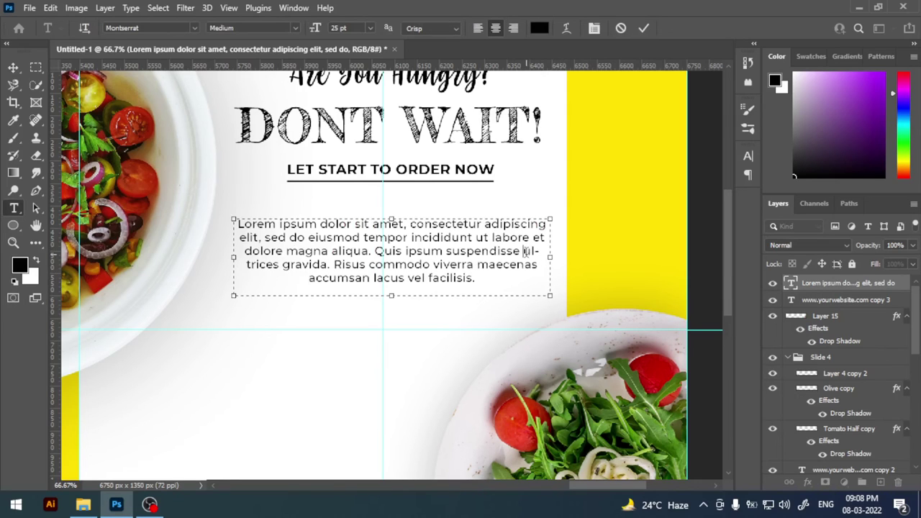
key(Return)
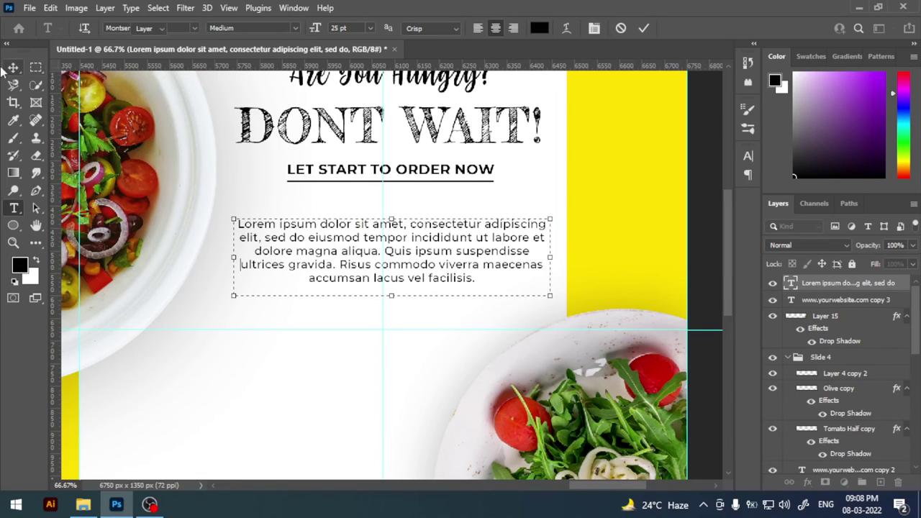
click(13, 67)
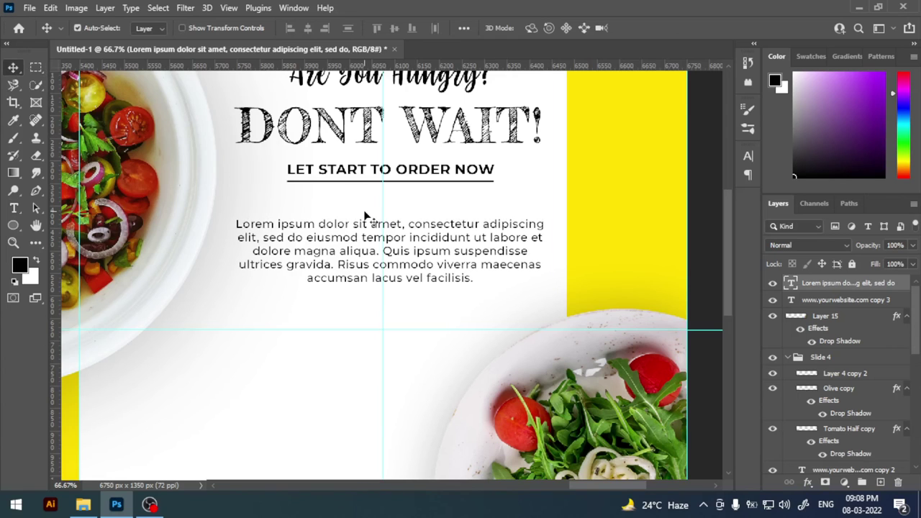
Step: Duplicate the THIS MONDAY HAPPY HOURS text layer onto the white slide
key(ctrl+minus)
key(ctrl+minus)
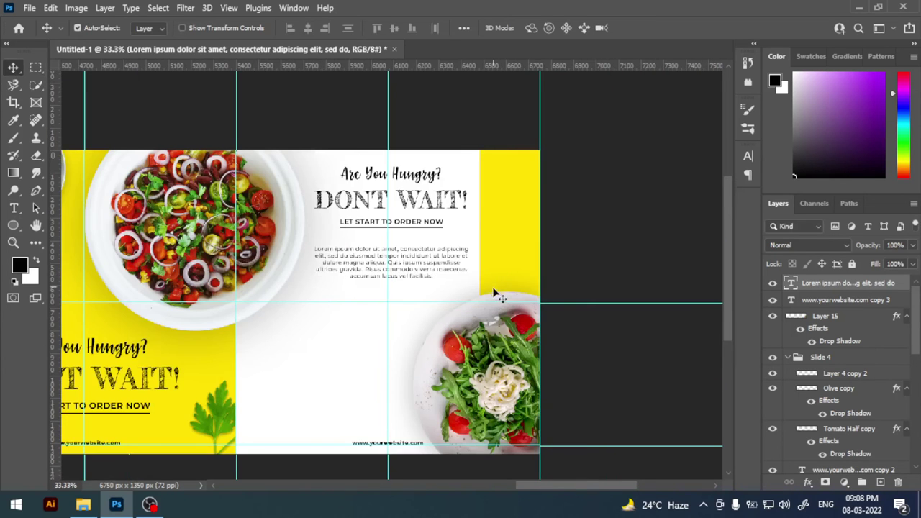
drag(494, 295, 516, 274)
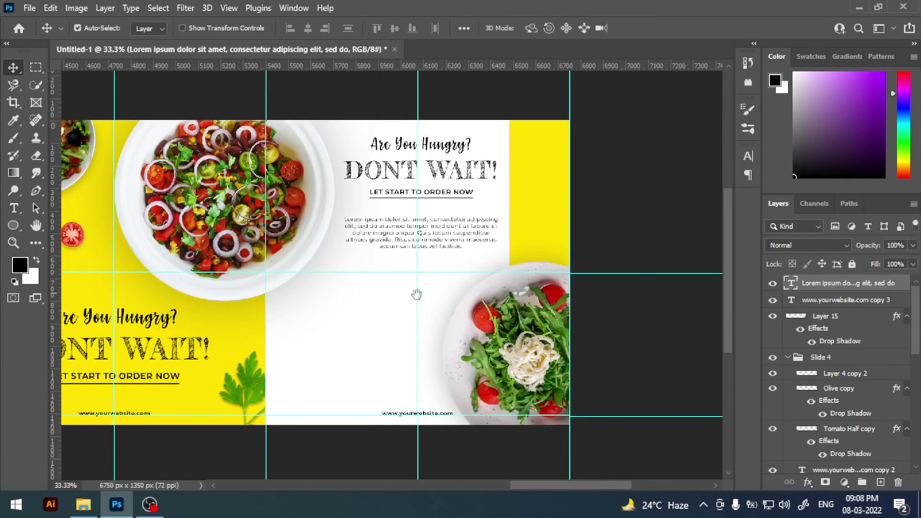
drag(417, 294, 543, 310)
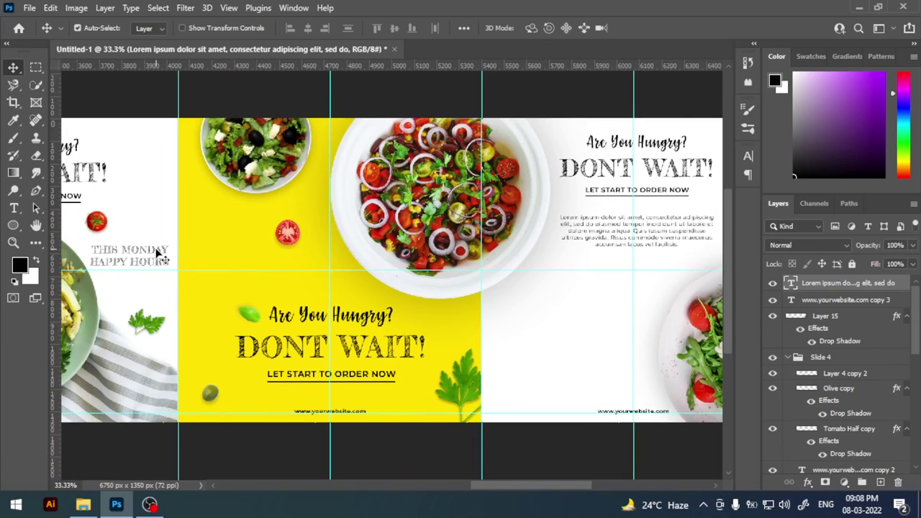
drag(164, 259, 565, 316)
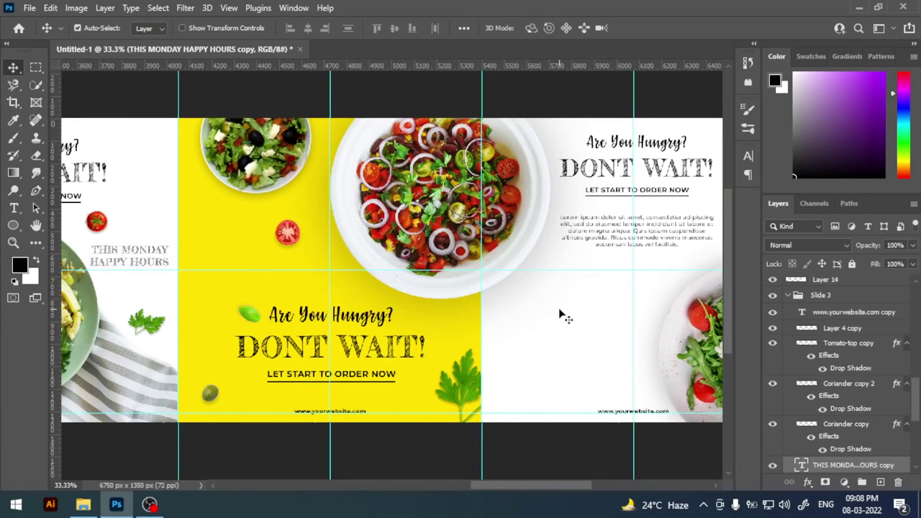
scroll(423, 319, up, 1)
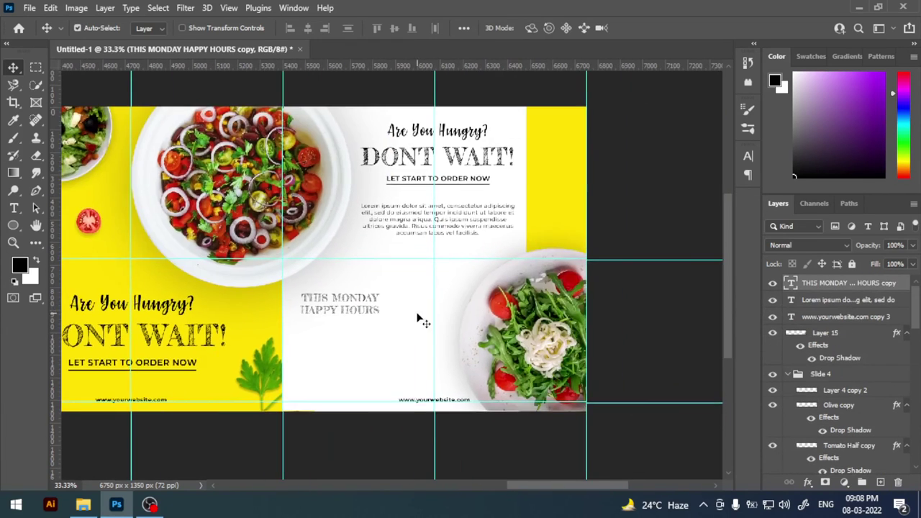
drag(569, 326, 564, 302)
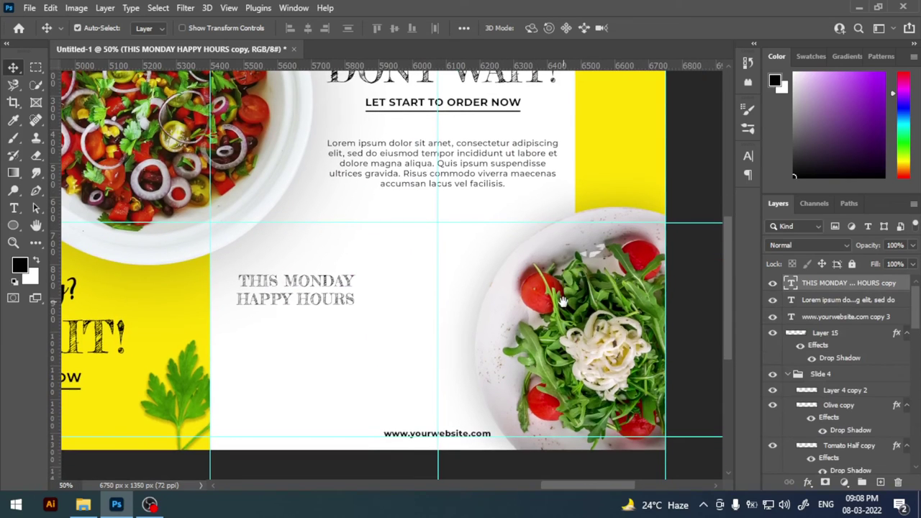
Step: Break the heading into four lines, right-align them and set the size to 83 pt
double_click(791, 283)
click(281, 281)
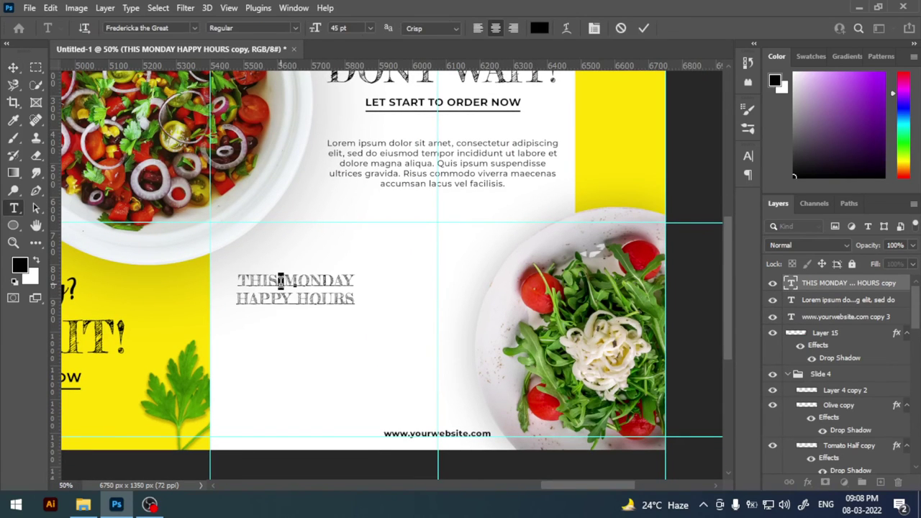
key(Return)
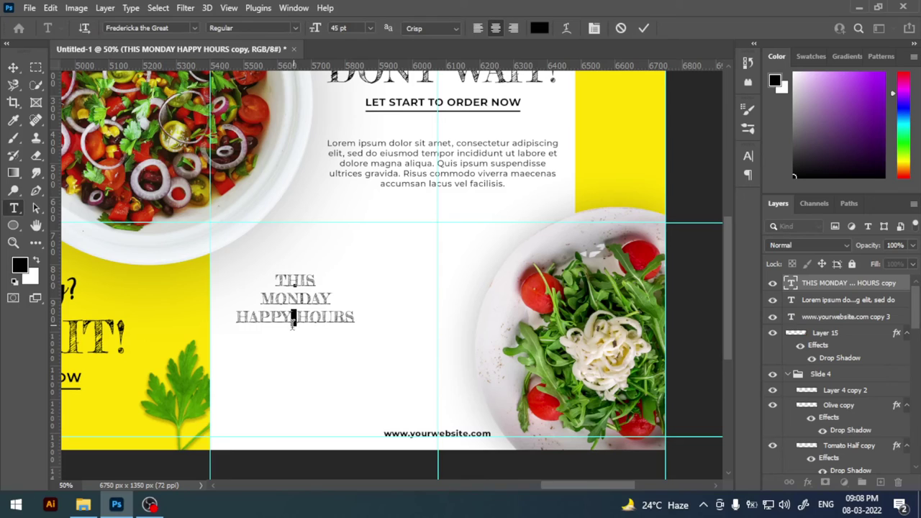
key(Return)
key(ctrl+a)
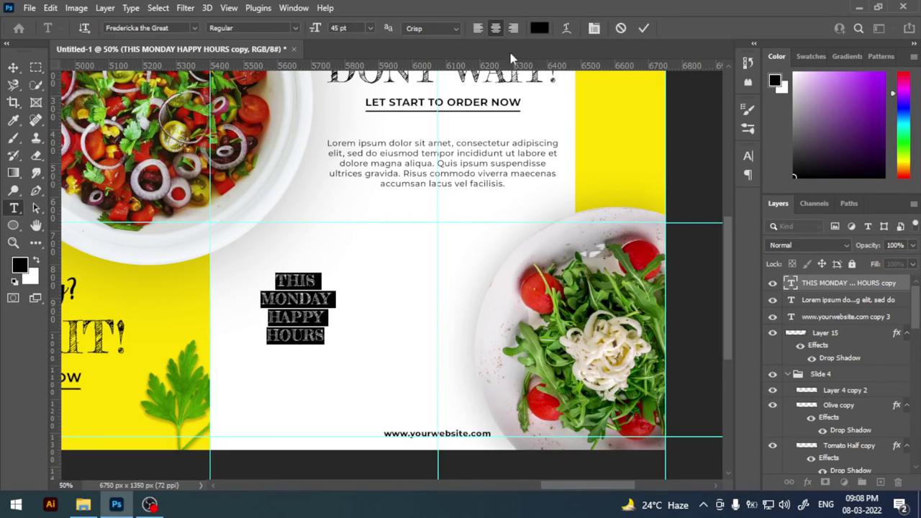
click(516, 29)
text(83)
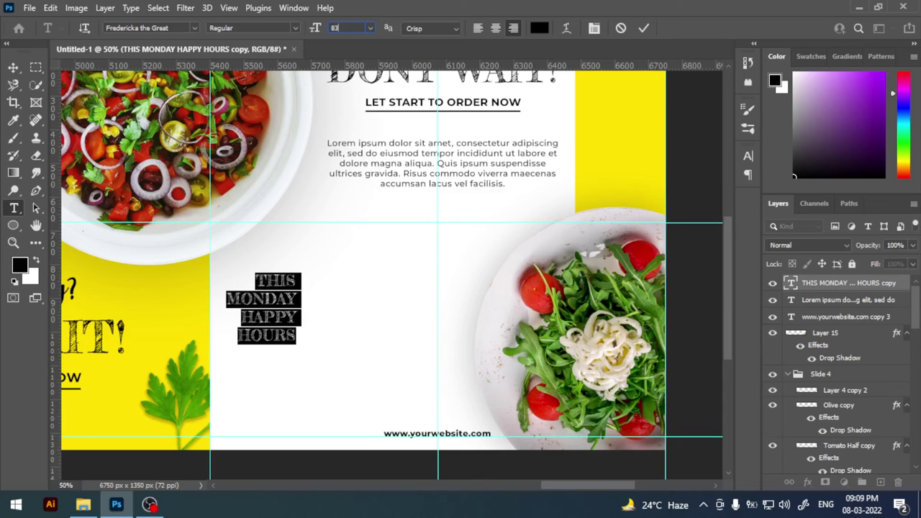
key(Return)
click(13, 67)
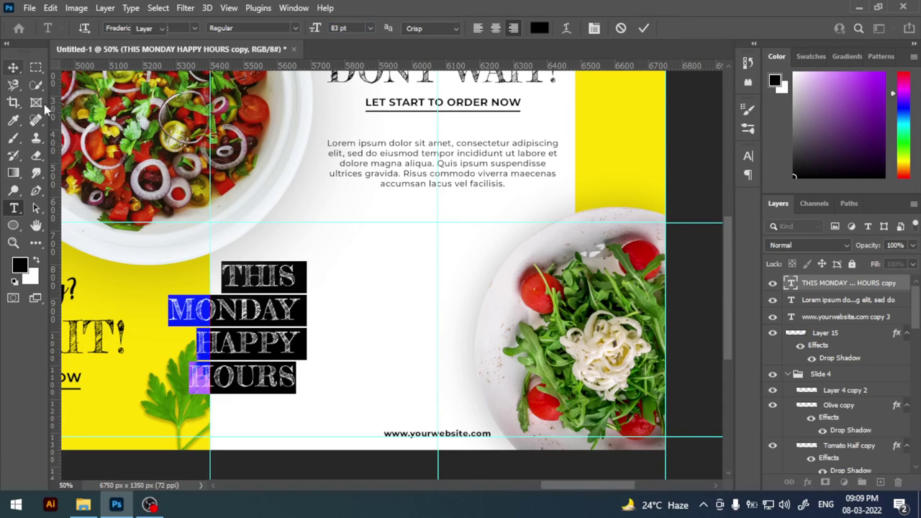
Step: Position the heading beside the salad bowl with small arrow-key nudges
drag(296, 317, 496, 323)
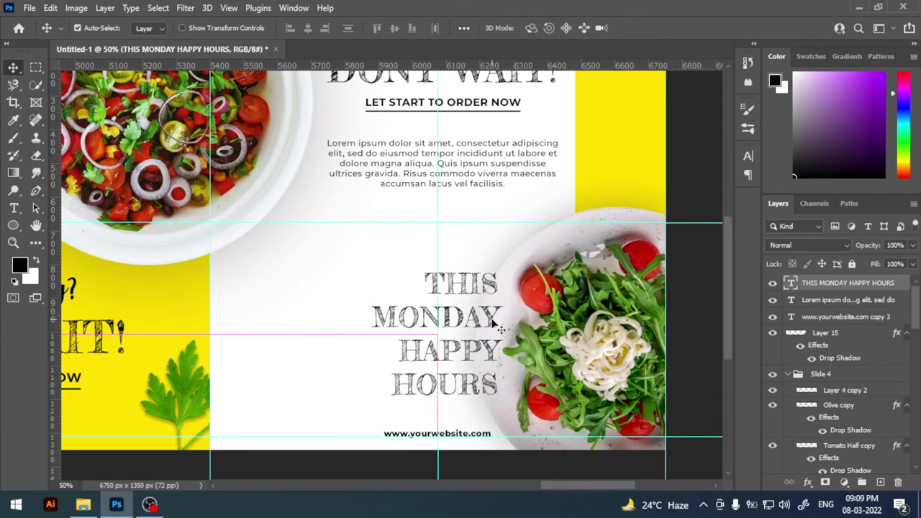
key(shift+Down)
key(shift+Down)
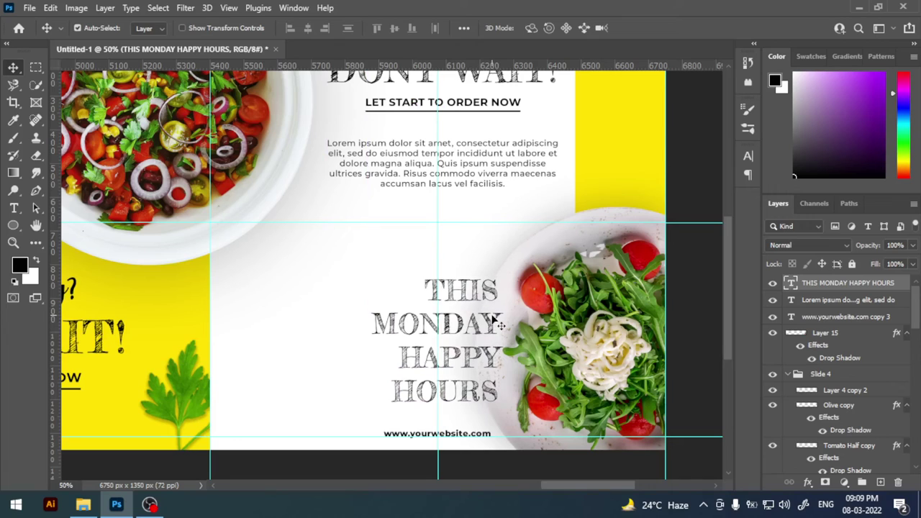
key(shift+Left)
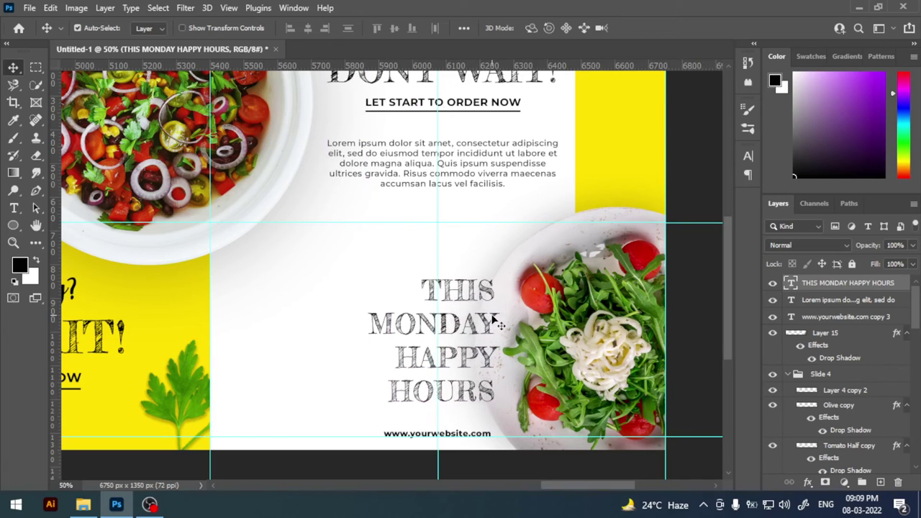
key(Up)
key(Up)
key(Up)
key(Up)
key(Up)
key(Up)
key(Up)
key(Up)
key(Up)
key(Up)
key(Up)
key(Up)
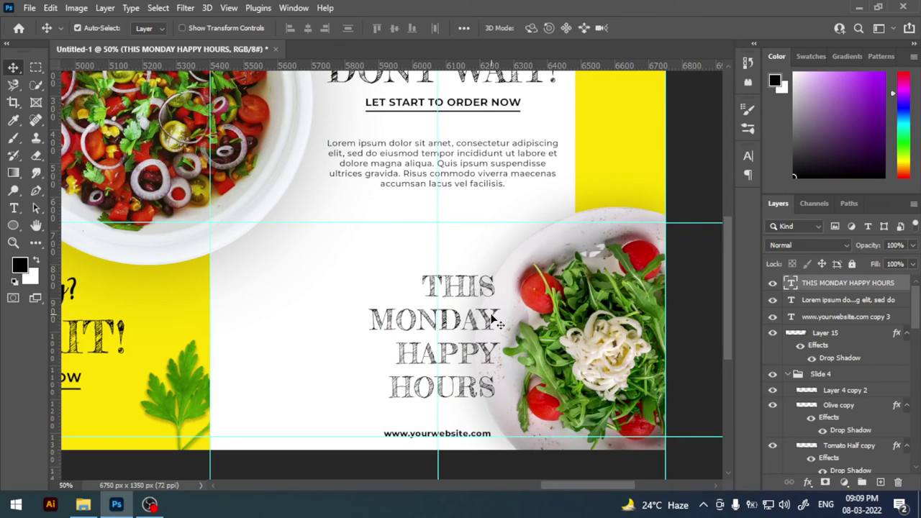
key(Up)
key(Up)
key(Up)
key(Up)
key(Up)
key(Up)
Step: Move the Layer 14 parsley below the collapsed Slide 3 group so it shows
click(188, 398)
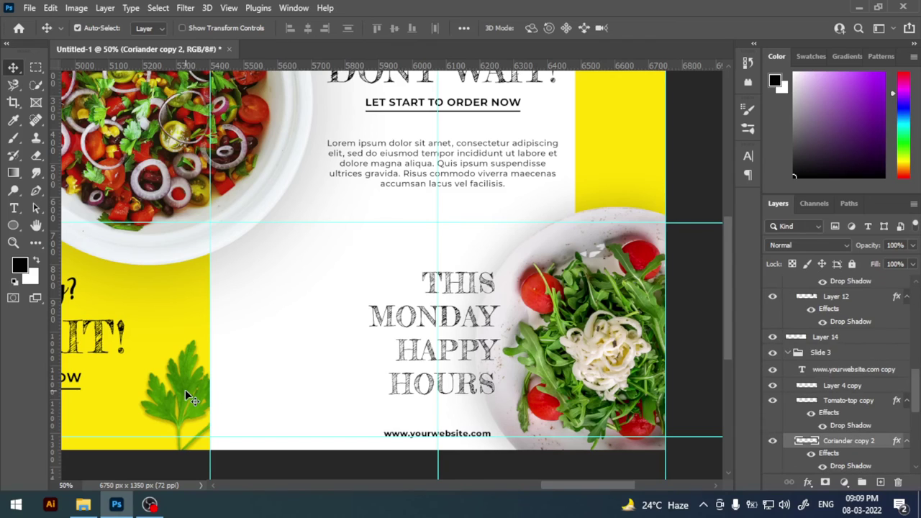
click(344, 385)
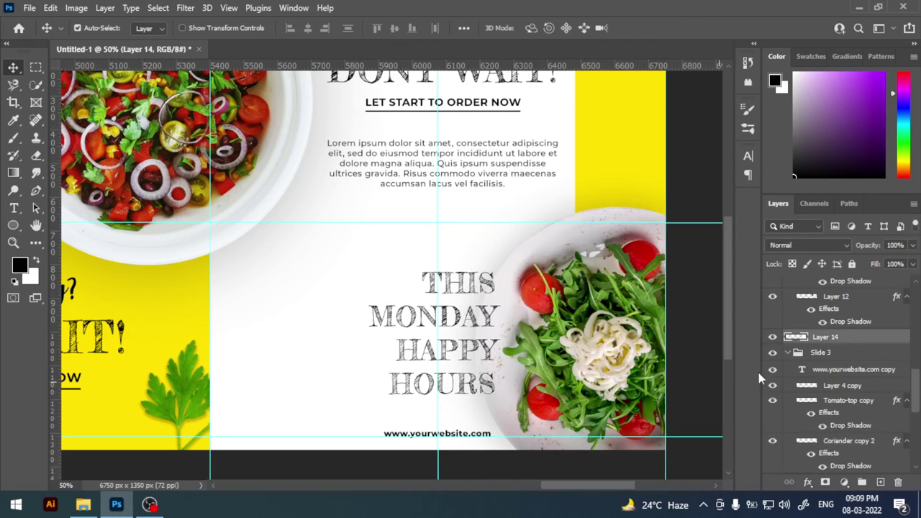
click(789, 353)
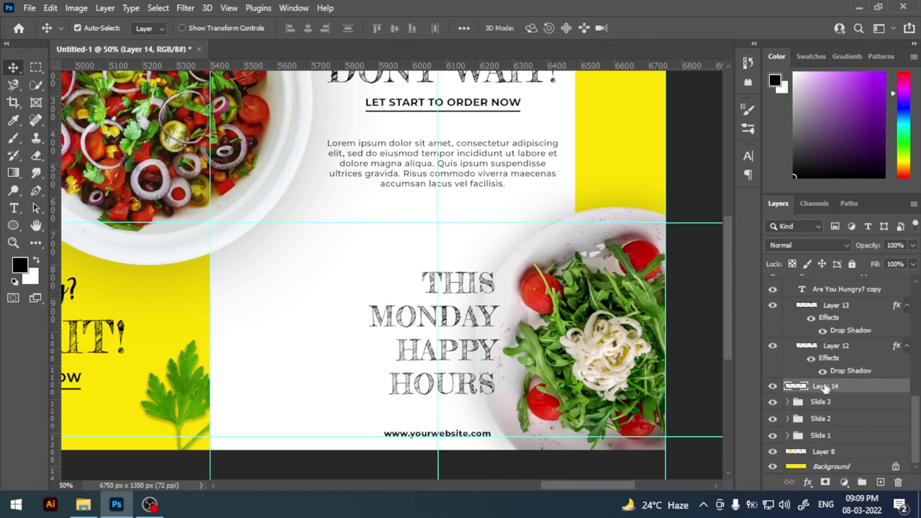
drag(826, 386, 831, 412)
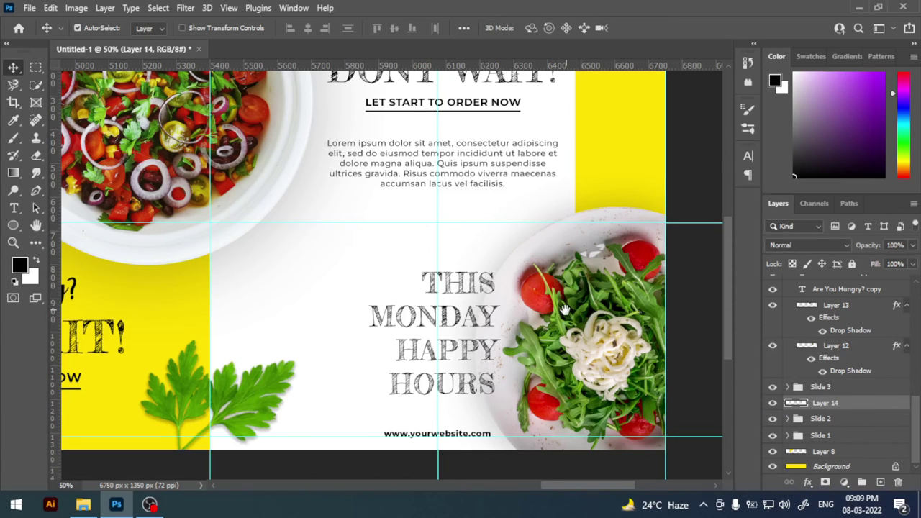
drag(565, 310, 557, 320)
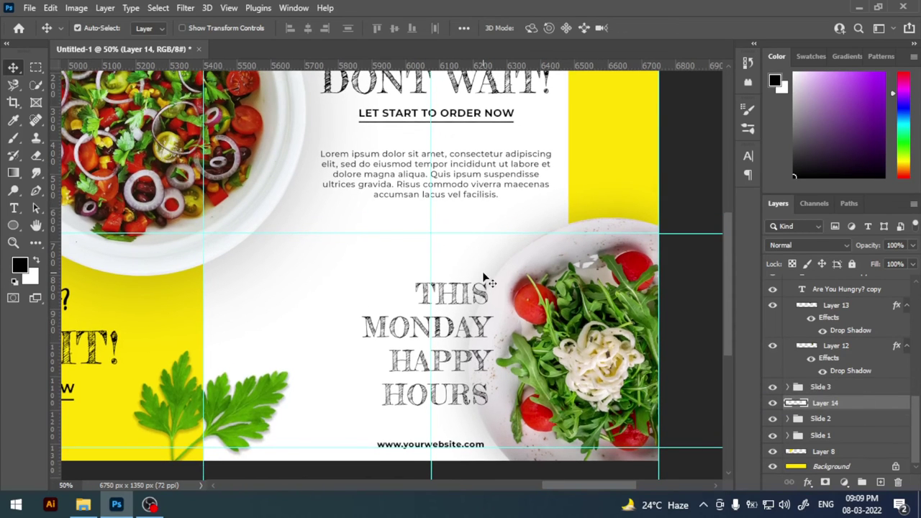
scroll(483, 271, down, 2)
scroll(408, 323, up, 1)
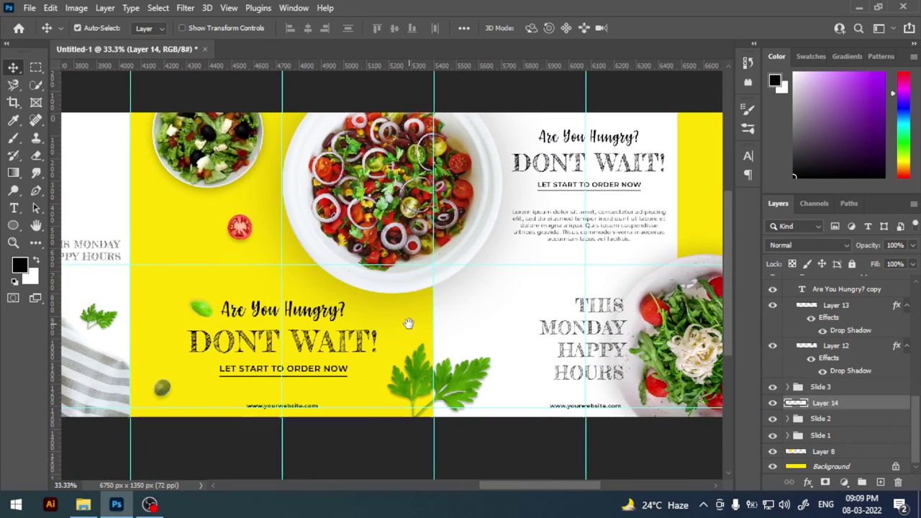
Step: Duplicate the olive twice and the green leaf onto the white slide beside HOURS
drag(167, 392, 505, 285)
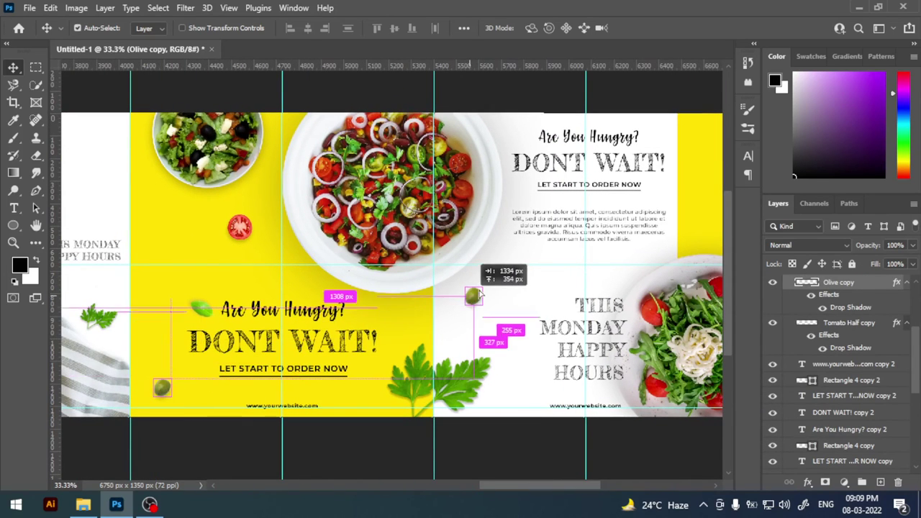
key(ctrl+j)
drag(506, 286, 515, 297)
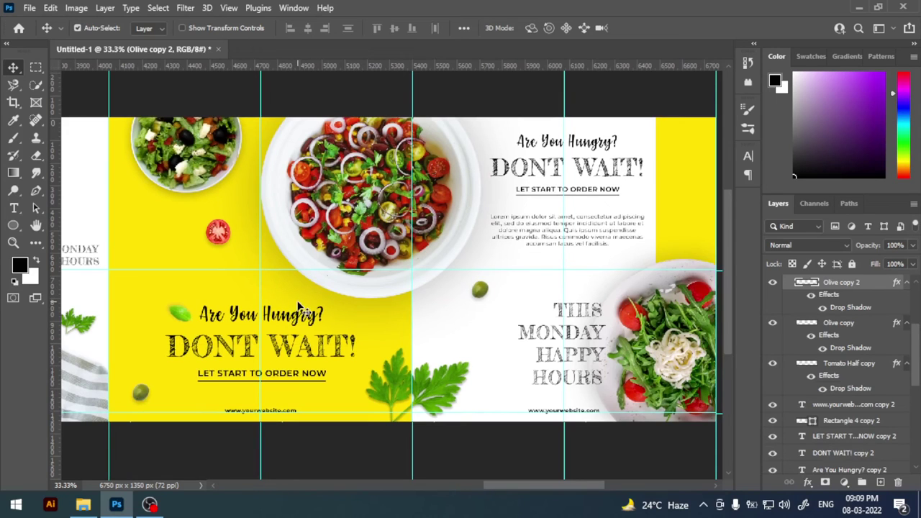
drag(180, 313, 513, 370)
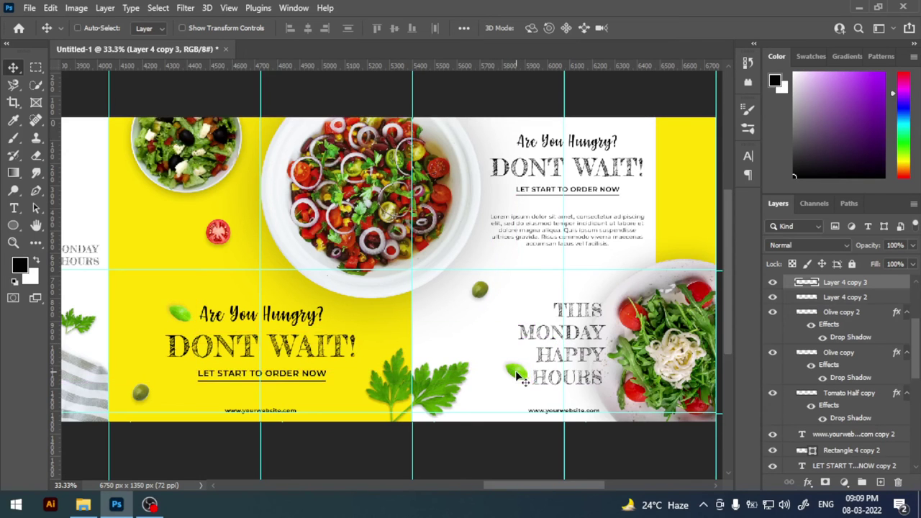
scroll(514, 370, up, 1)
scroll(549, 399, up, 1)
scroll(389, 302, right, 5)
ctrl+click(400, 315)
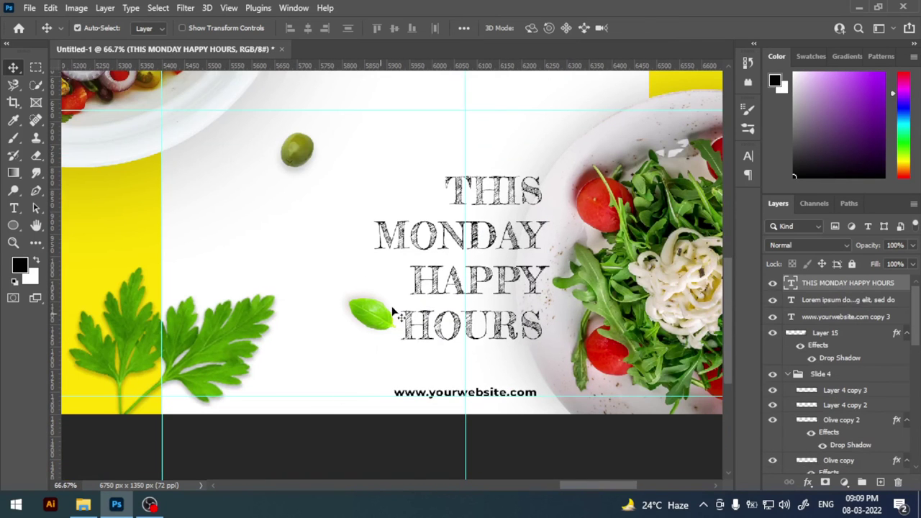
Step: Scale the green leaf copy to 76% and tilt it about 7°
key(ctrl+t)
key(Return)
ctrl+click(367, 311)
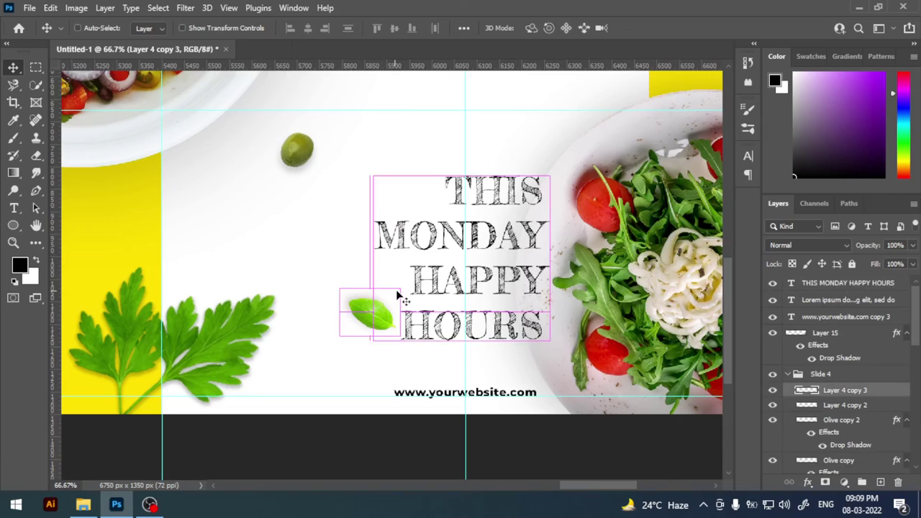
key(ctrl+t)
drag(398, 290, 370, 293)
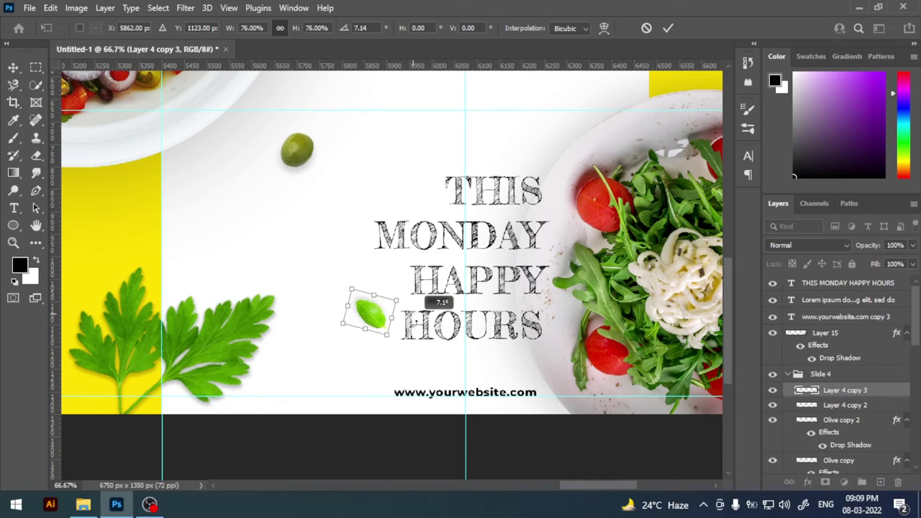
key(Return)
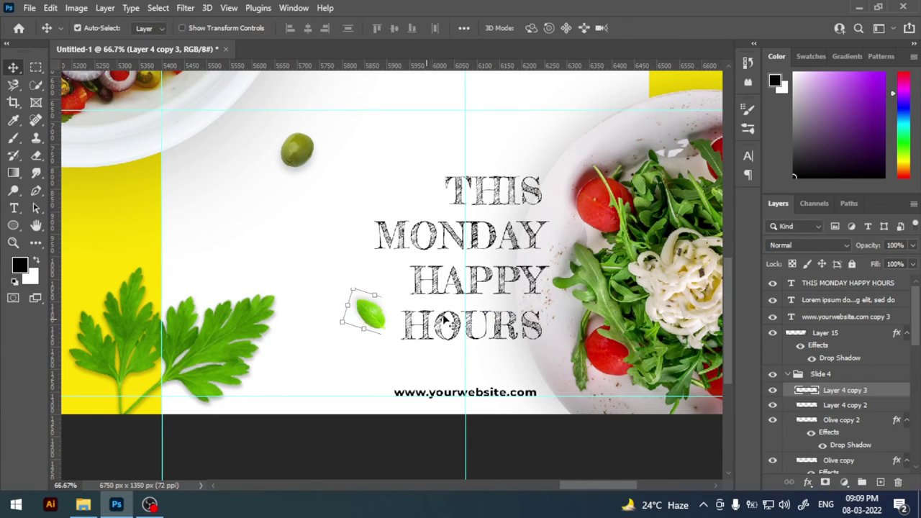
Step: Zoom out and pan left to the earlier slides, selecting Slide 2's small leaf layer
key(ctrl+minus)
key(ctrl+minus)
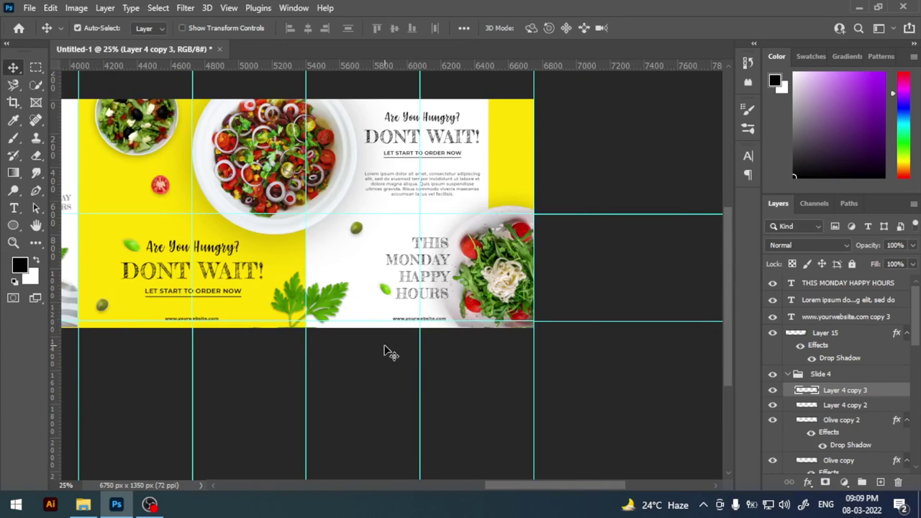
ctrl+click(392, 352)
key(ctrl+minus)
drag(386, 391, 410, 401)
drag(237, 390, 465, 403)
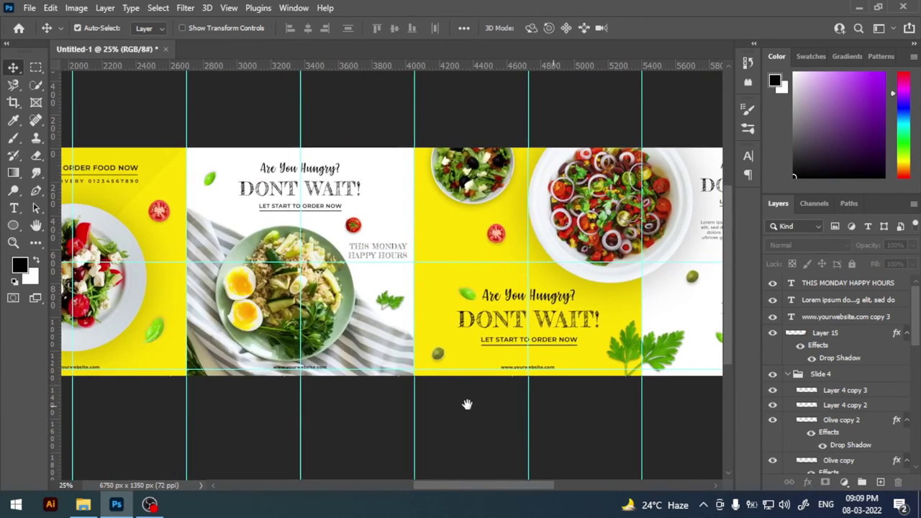
drag(197, 392, 374, 401)
click(180, 350)
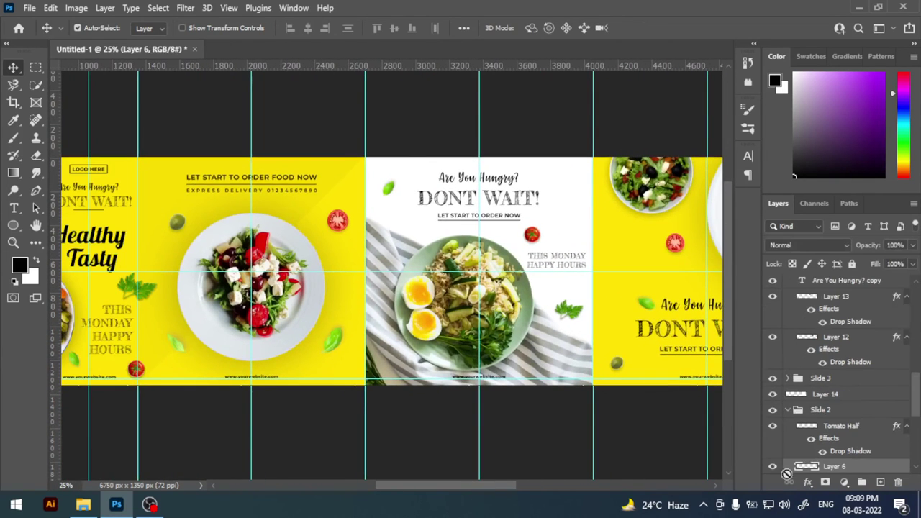
Step: Duplicate the small leaf layer (Layer 6) and move the copy near the top of the stack
mouse_move(787, 474)
mouse_down()
mouse_move(880, 482)
mouse_move(853, 293)
mouse_up()
scroll(827, 417, up, 2)
scroll(827, 432, up, 2)
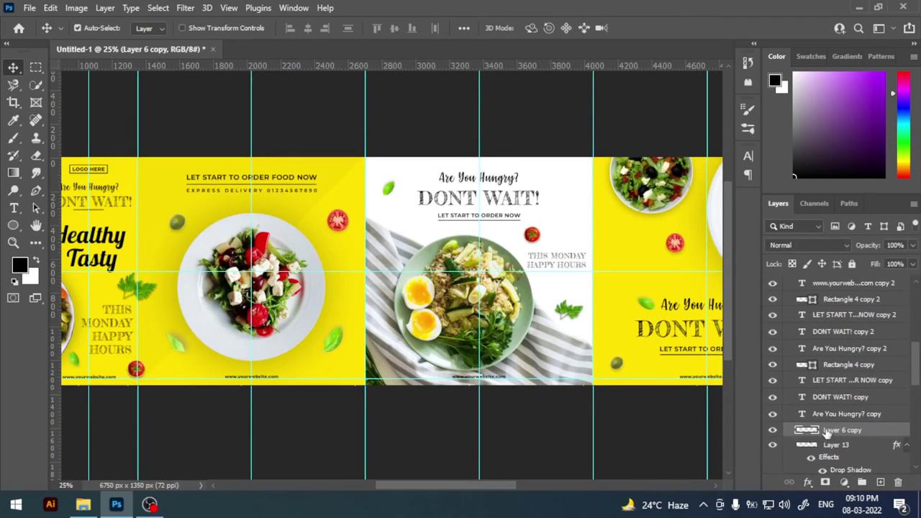
drag(826, 430, 842, 293)
scroll(914, 331, up, 2)
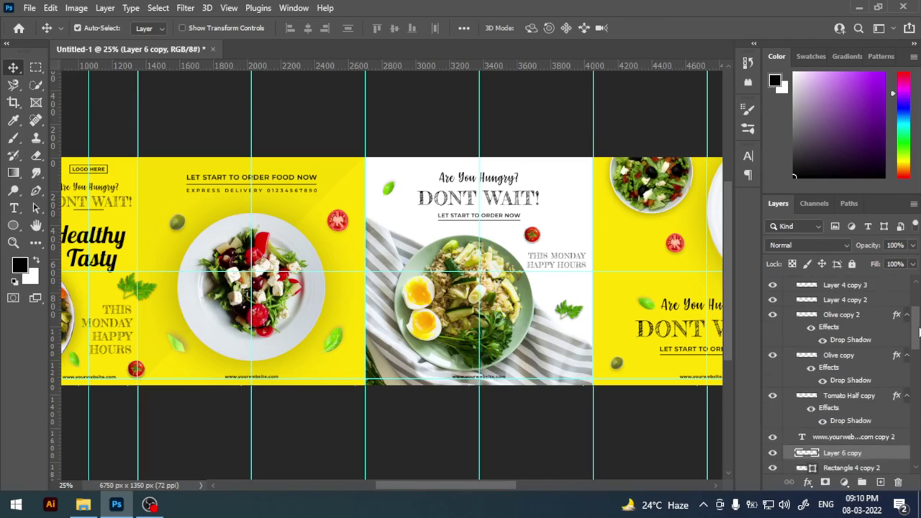
scroll(851, 432, up, 1)
drag(845, 469, 842, 292)
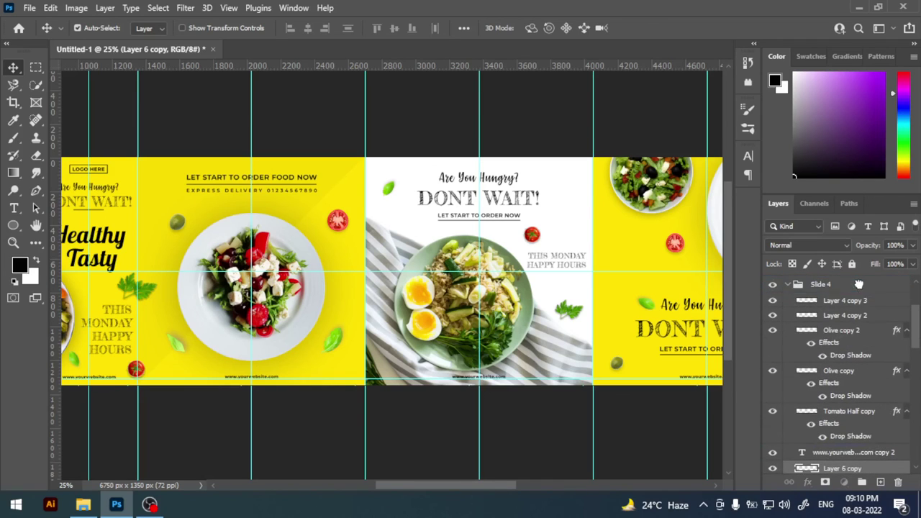
scroll(914, 309, up, 2)
scroll(919, 306, up, 2)
drag(840, 392, 842, 294)
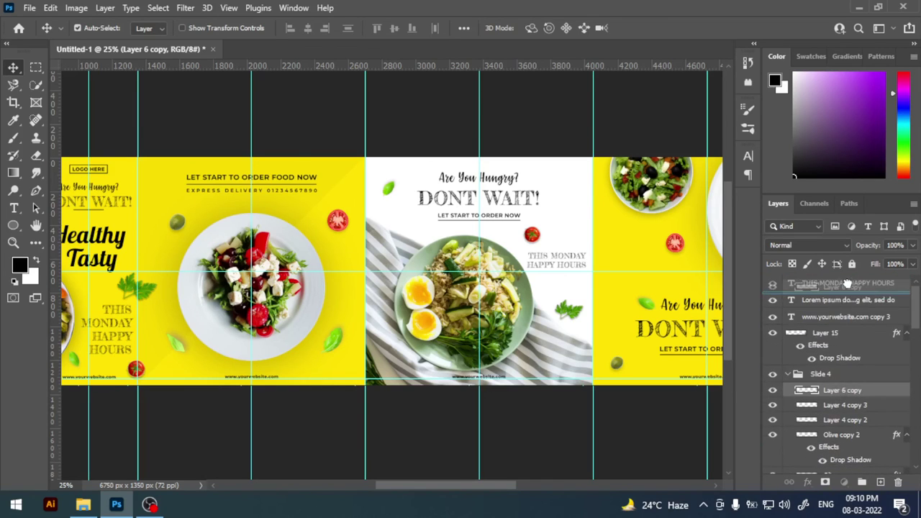
Step: Place the leaf copy and a red tomato onto the right yellow strip
drag(445, 330, 355, 338)
mouse_move(93, 360)
mouse_down()
mouse_move(610, 245)
mouse_move(617, 263)
mouse_up()
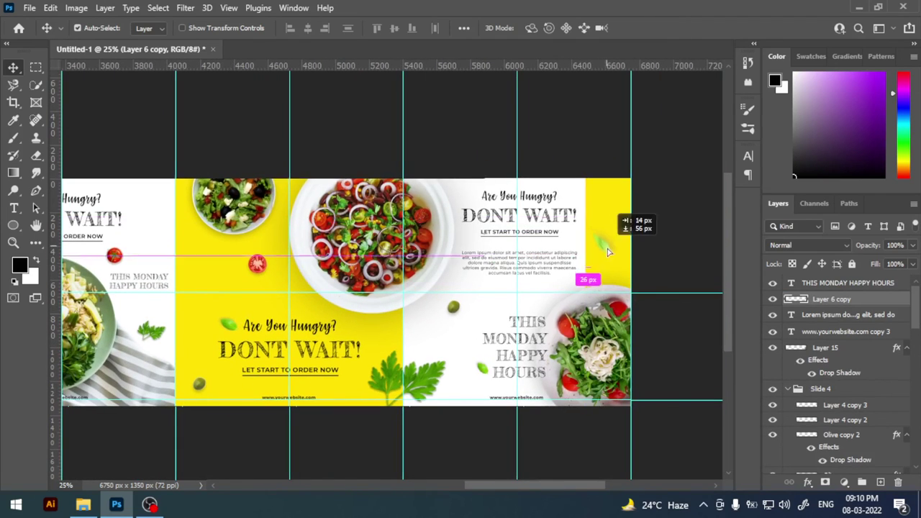
drag(115, 257, 600, 205)
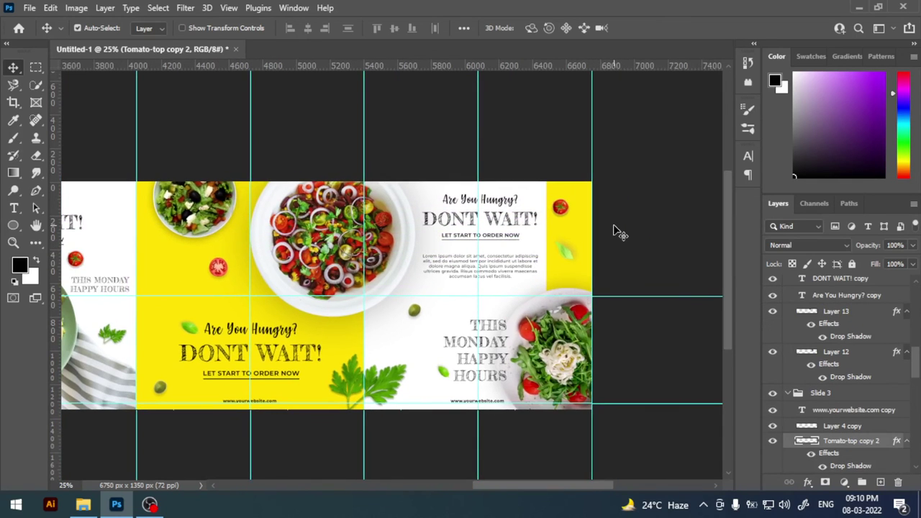
Step: Nudge the tomato up and right on the strip and scale it to 86%
scroll(623, 229, up, 2)
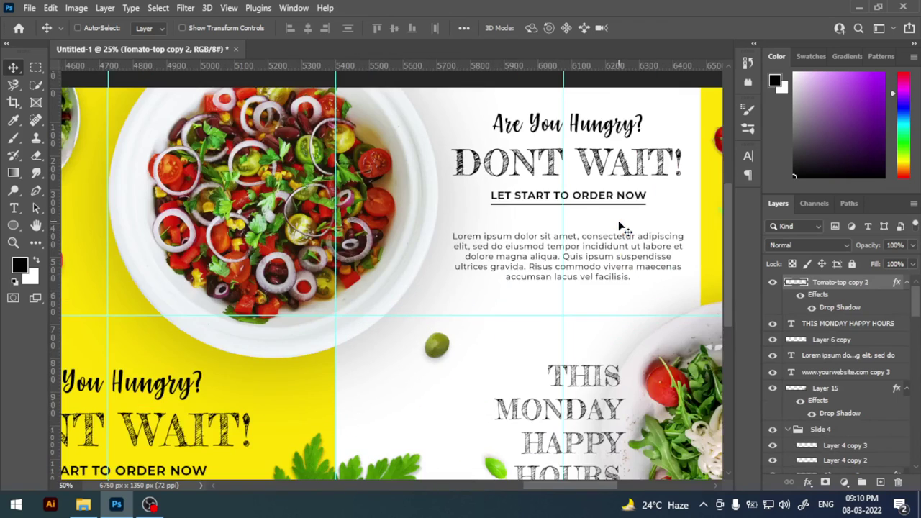
scroll(492, 207, up, 1)
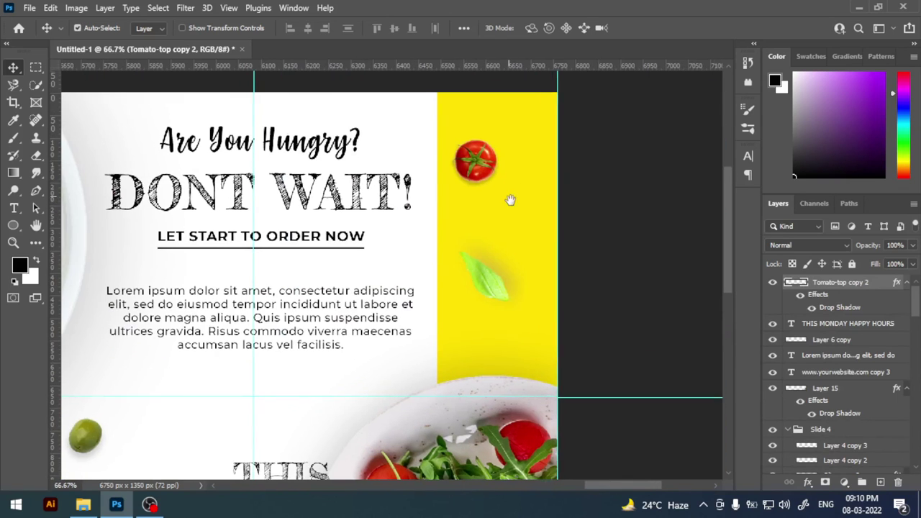
mouse_move(508, 199)
mouse_down()
mouse_move(497, 157)
mouse_move(511, 157)
mouse_up()
key(ctrl+t)
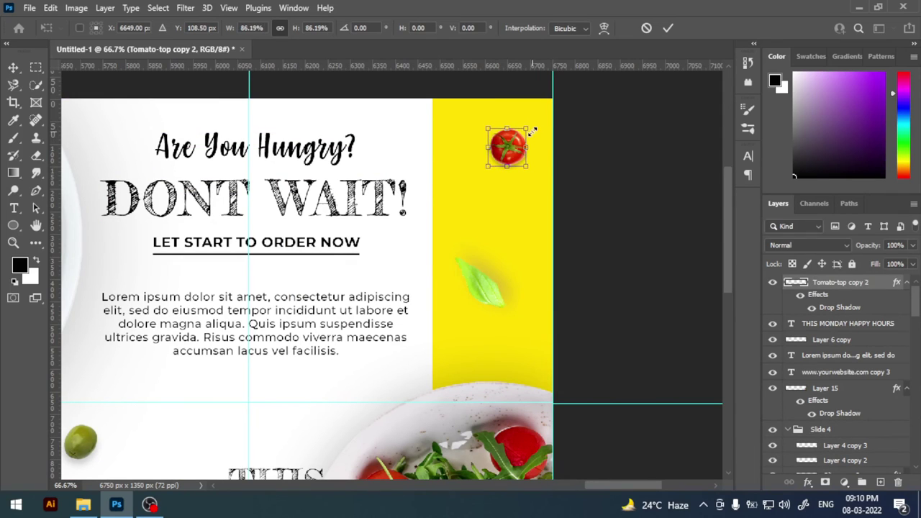
key(Return)
Step: Scale the leaf to 77% and position it below the tomato, then zoom out
scroll(576, 256, down, 2)
drag(486, 268, 503, 272)
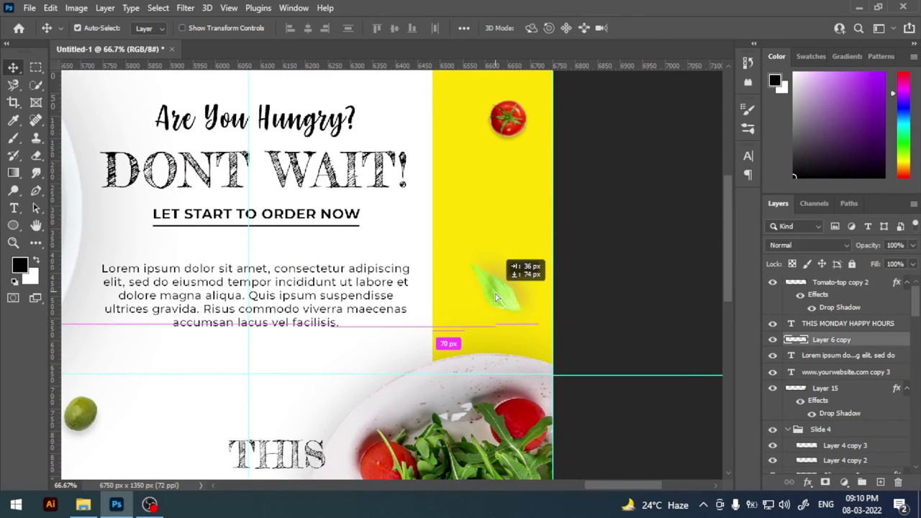
key(ctrl+t)
drag(539, 244, 532, 255)
drag(502, 290, 485, 299)
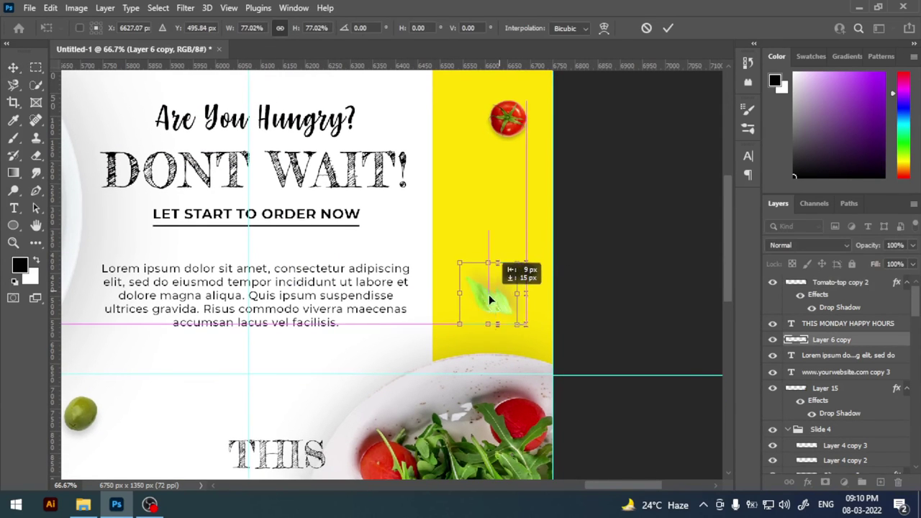
key(Return)
click(585, 299)
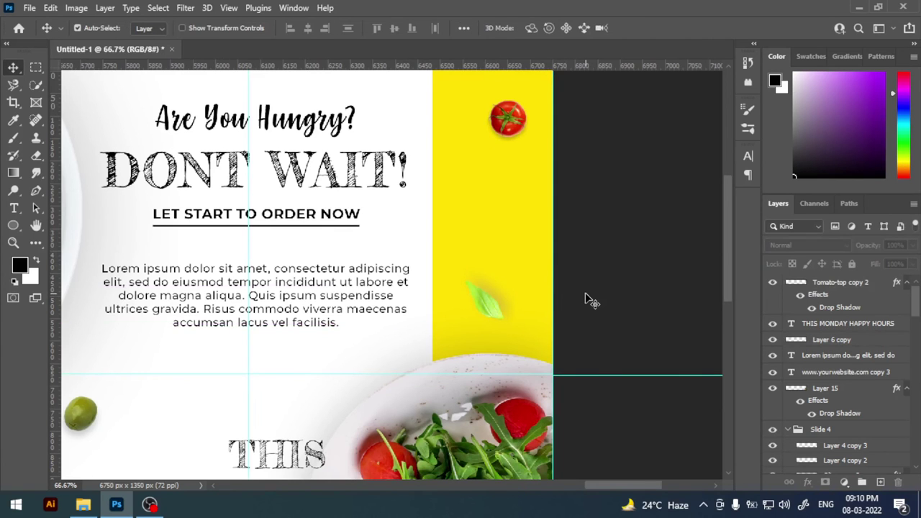
key(ctrl+minus)
key(ctrl+minus)
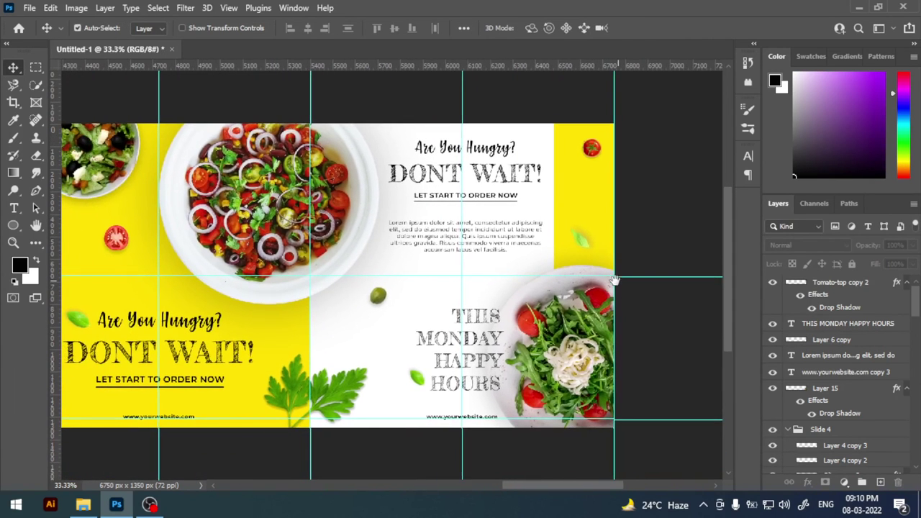
key(ctrl+semicolon)
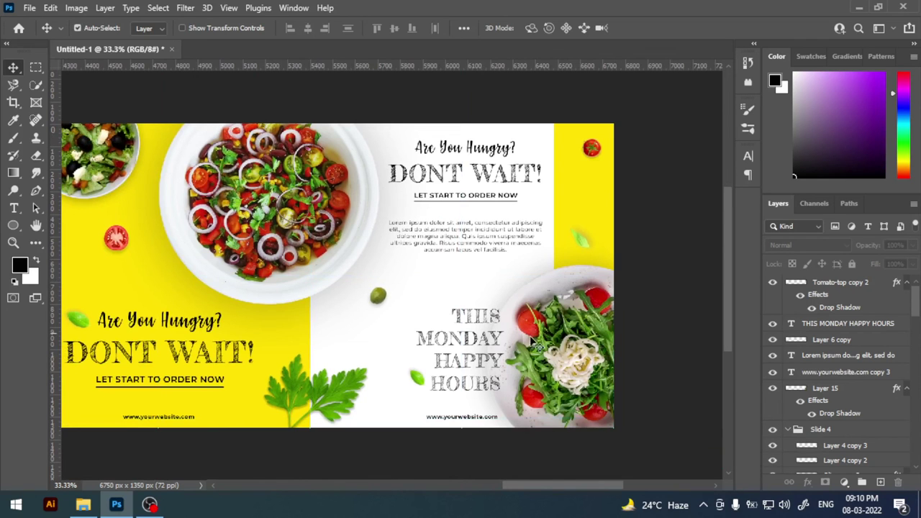
drag(268, 367, 320, 366)
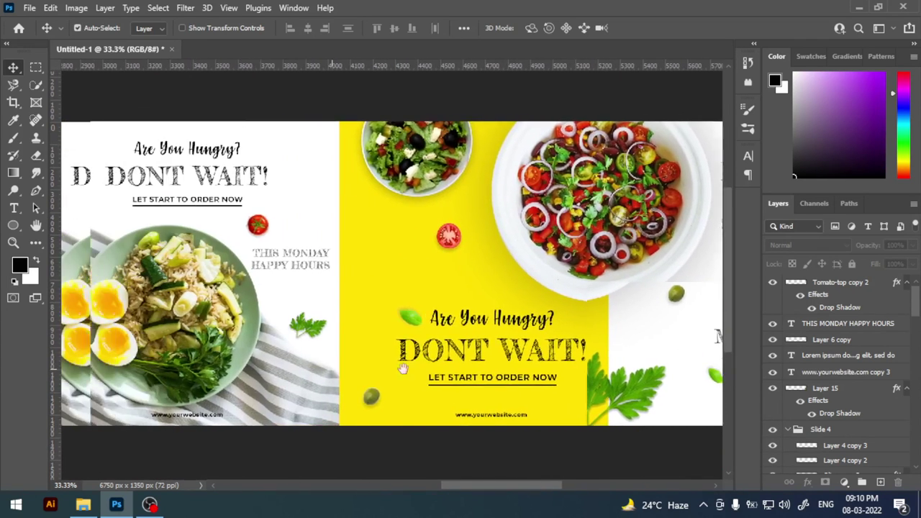
drag(207, 367, 435, 369)
drag(222, 365, 461, 359)
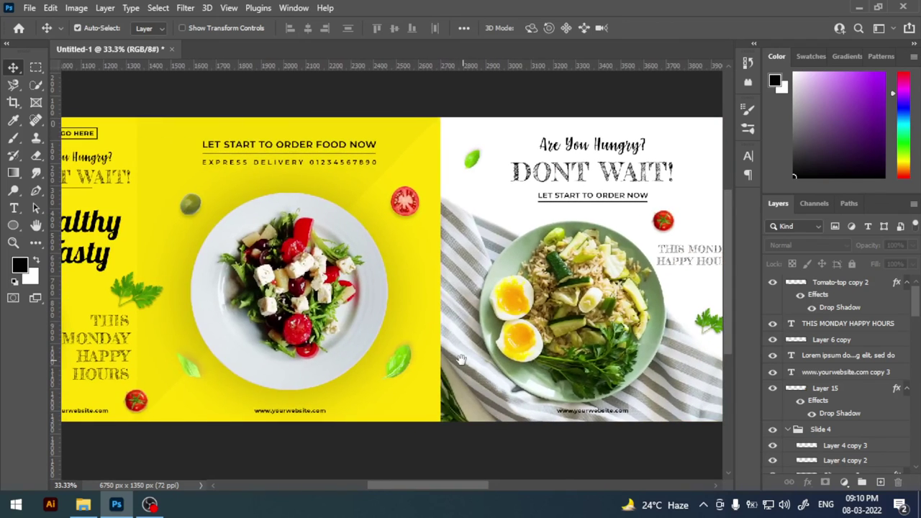
drag(212, 363, 457, 360)
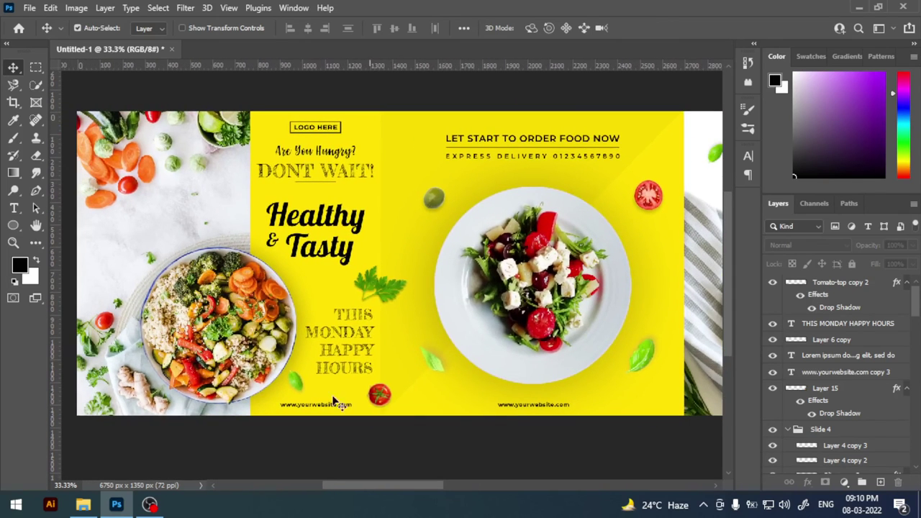
mouse_move(225, 173)
mouse_down()
mouse_move(261, 173)
mouse_move(294, 198)
mouse_up()
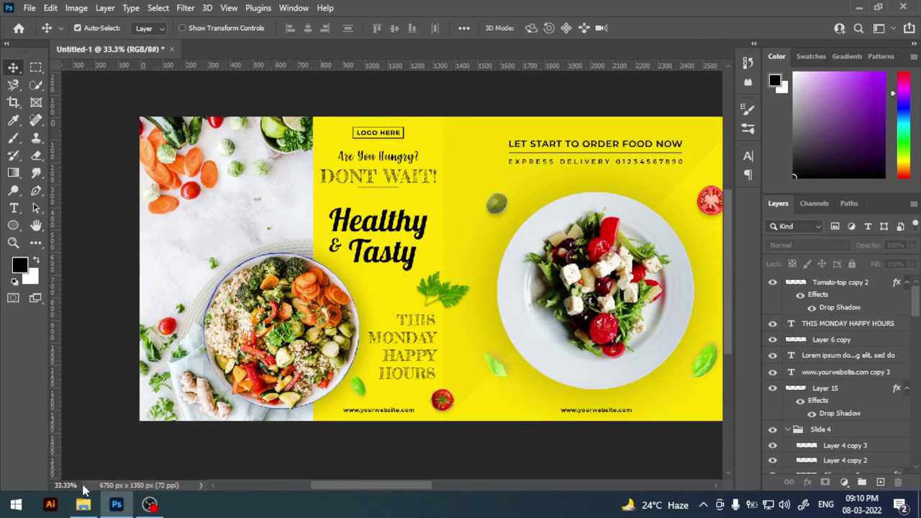
text(44)
key(Return)
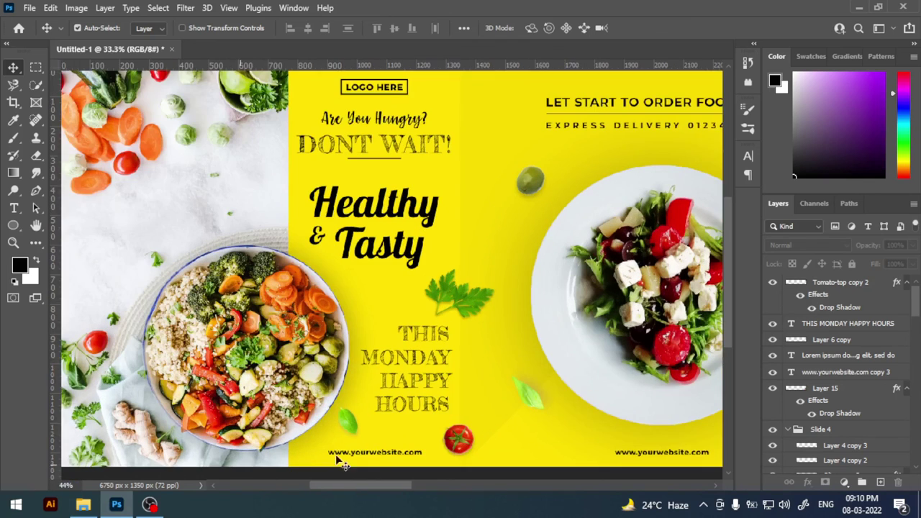
drag(366, 368, 391, 377)
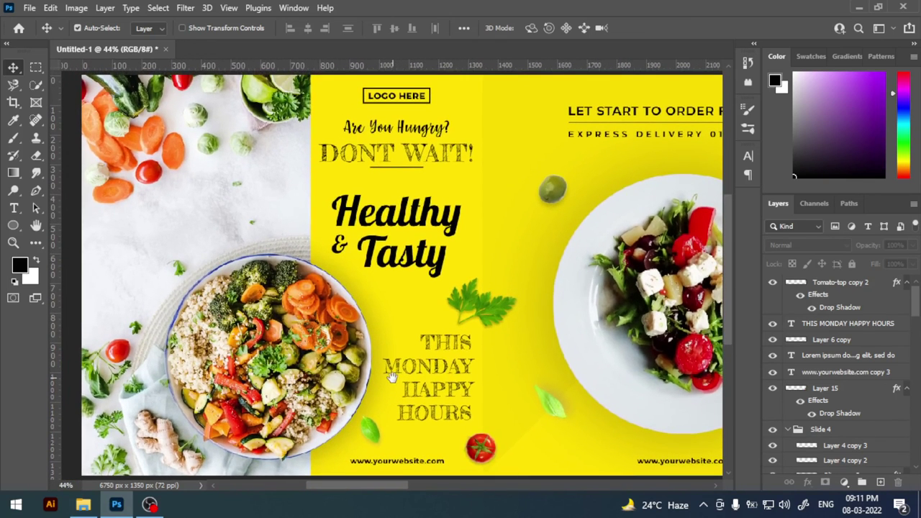
drag(386, 484, 603, 494)
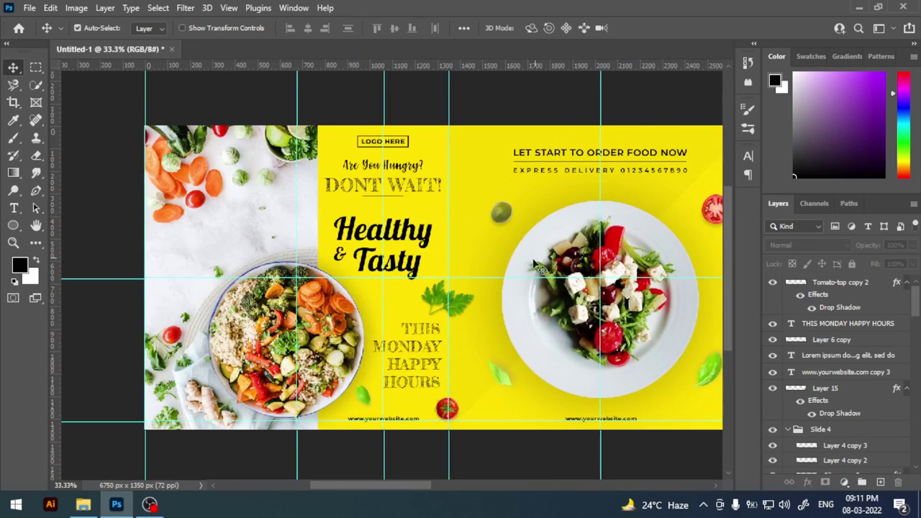
scroll(389, 273, left, 2)
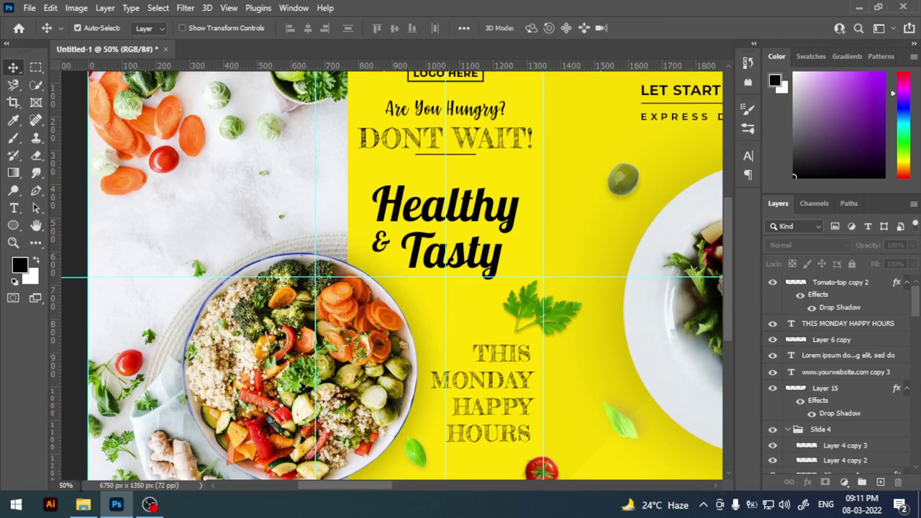
text(0)
key(Return)
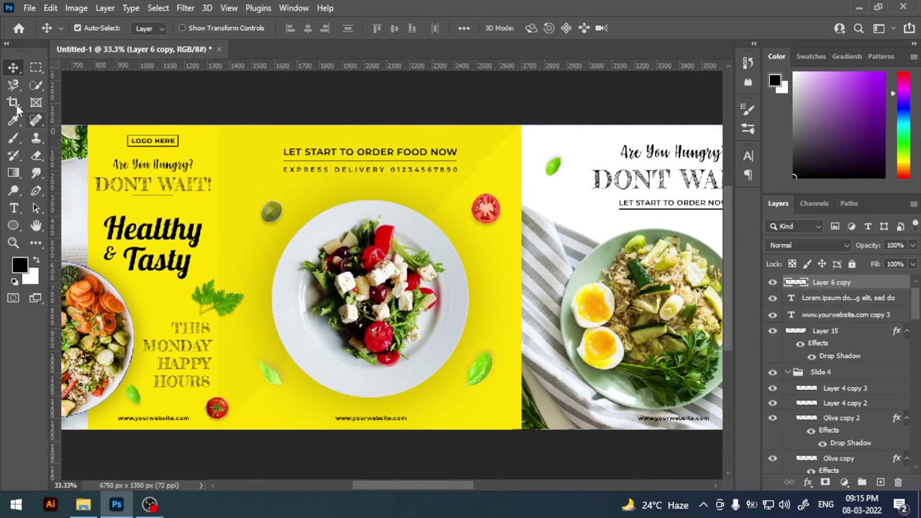
Step: With the Slice Tool, draw 1350×1350 px slices over the first and second slides
click(14, 103)
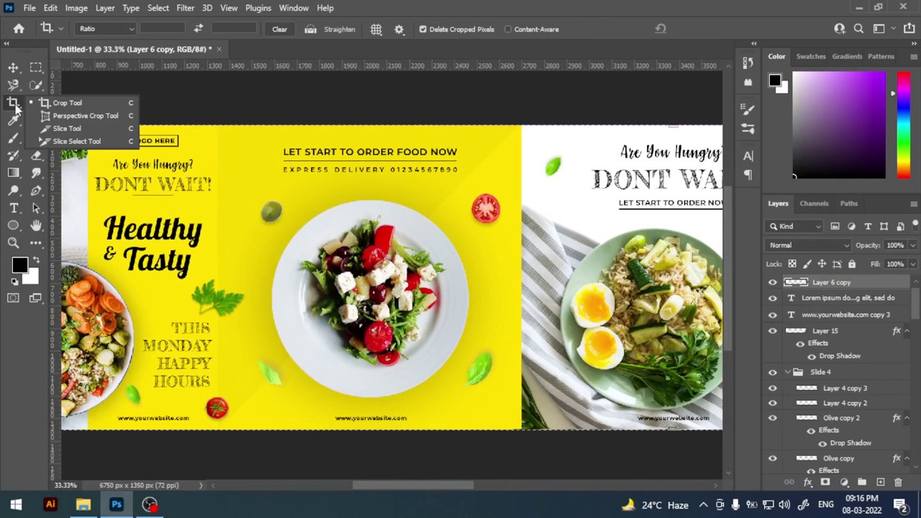
click(65, 128)
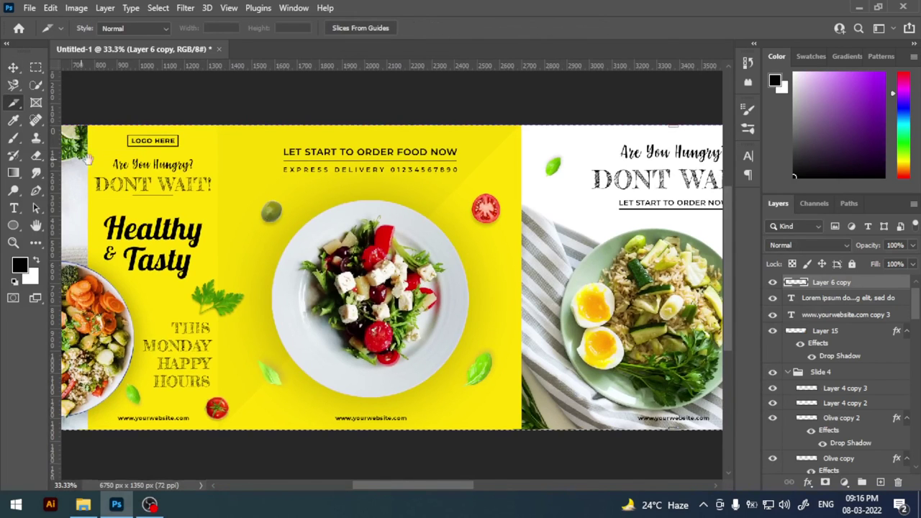
scroll(87, 158, left, 5)
scroll(198, 116, right, 1)
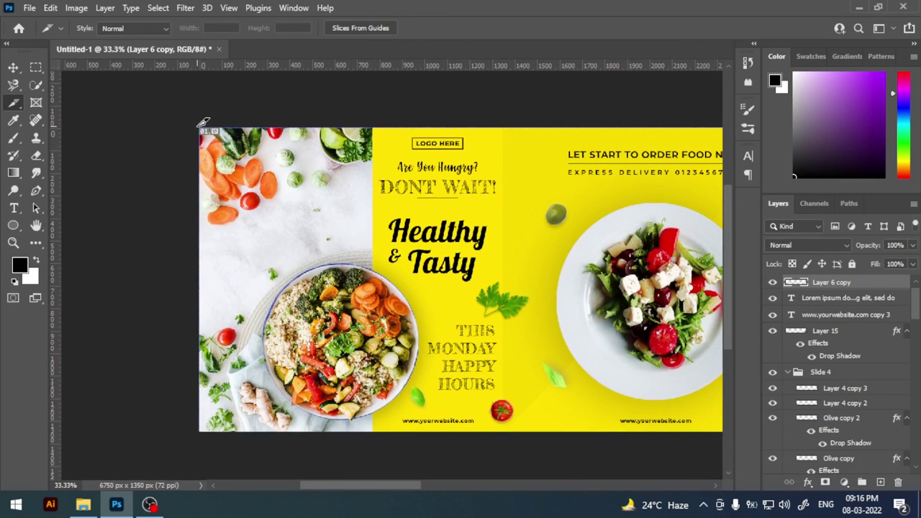
drag(203, 123, 501, 423)
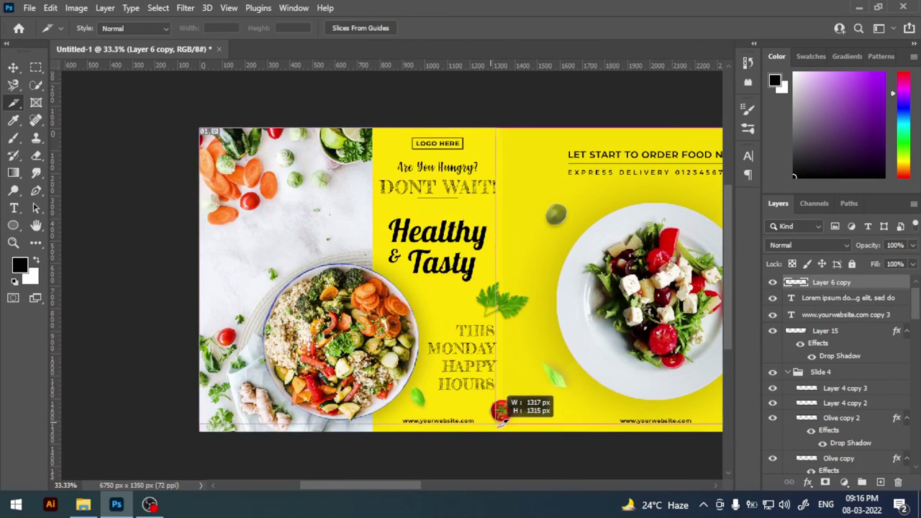
drag(502, 422, 501, 424)
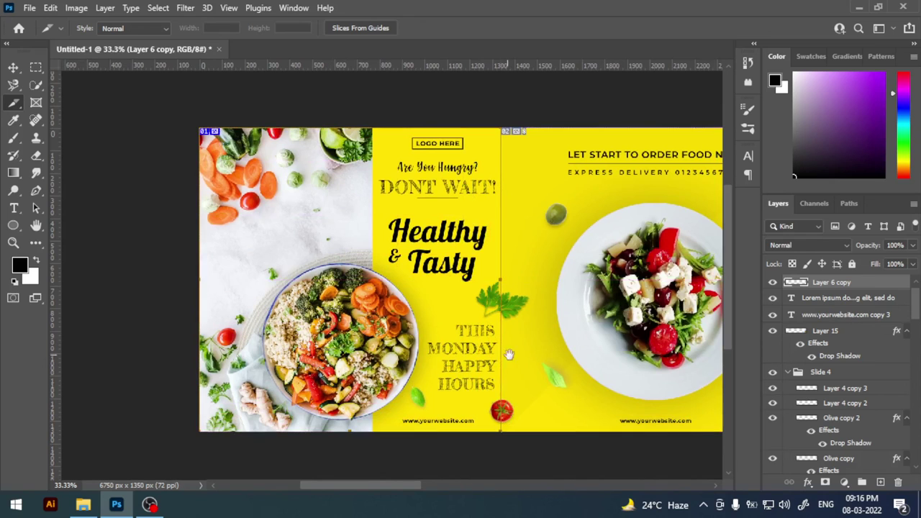
scroll(508, 354, right, 4)
drag(278, 136, 588, 437)
Step: Draw 1350×1350 px slices over the third, fourth and fifth slides
drag(589, 308, 265, 286)
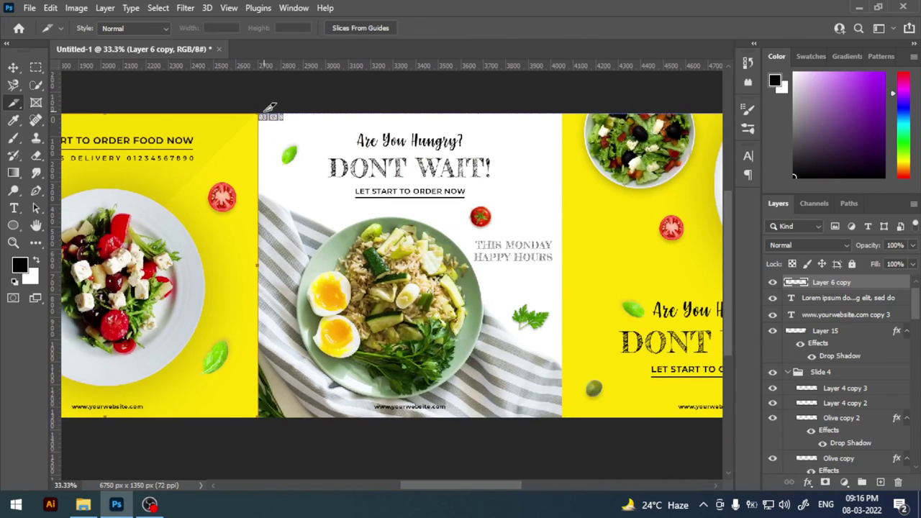
drag(259, 115, 567, 413)
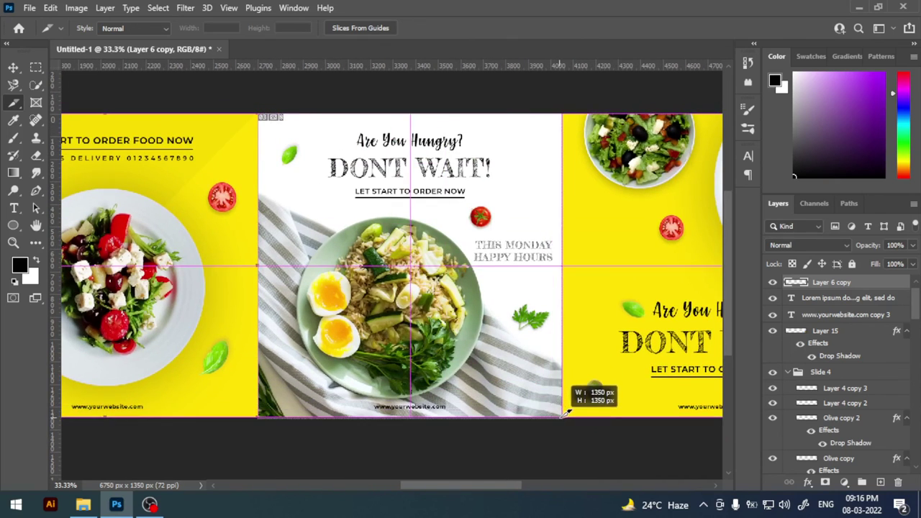
mouse_move(571, 237)
mouse_down()
mouse_move(252, 143)
mouse_move(541, 416)
mouse_up()
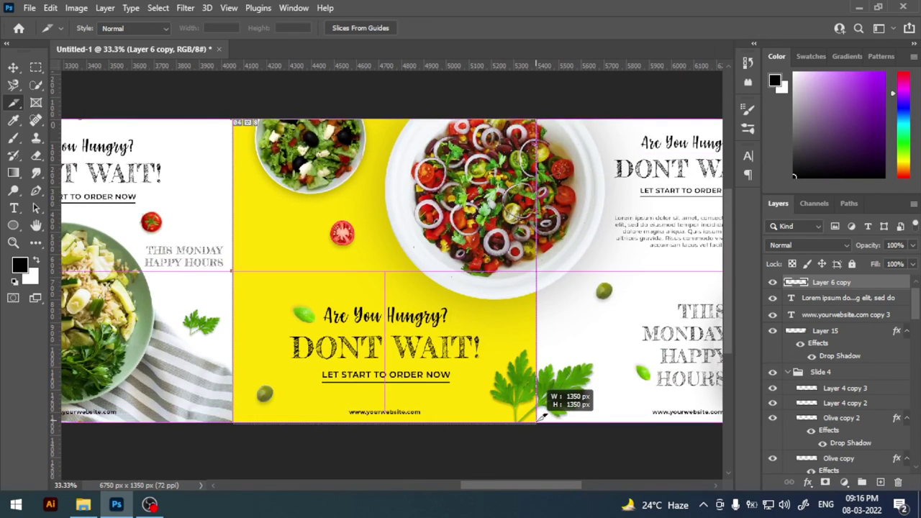
drag(564, 270, 325, 266)
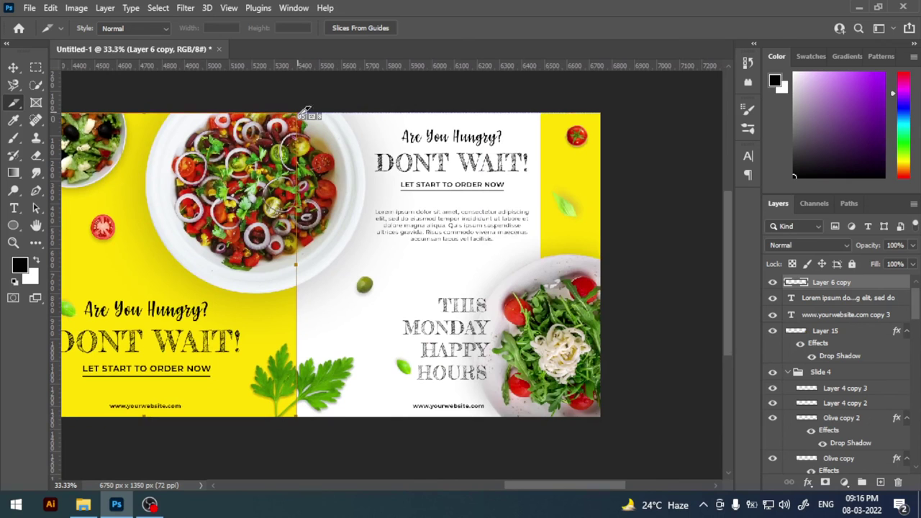
drag(299, 114, 597, 405)
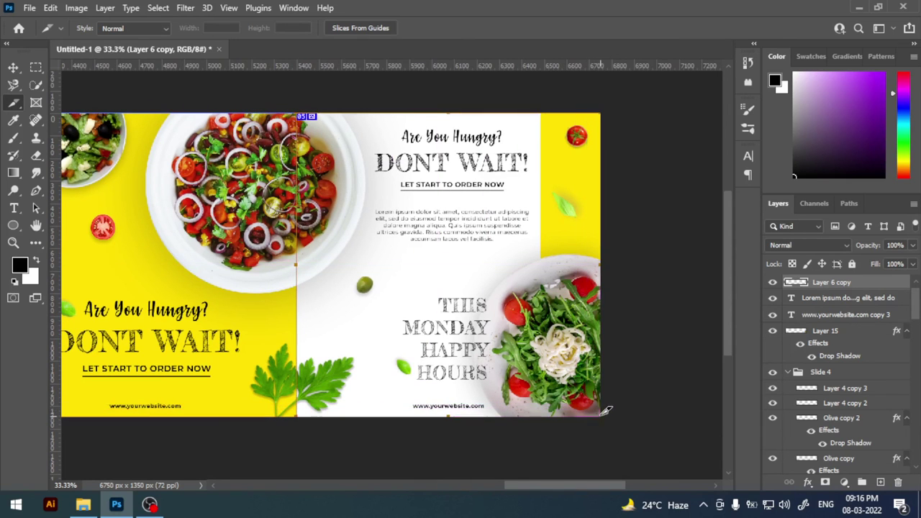
drag(205, 263, 508, 289)
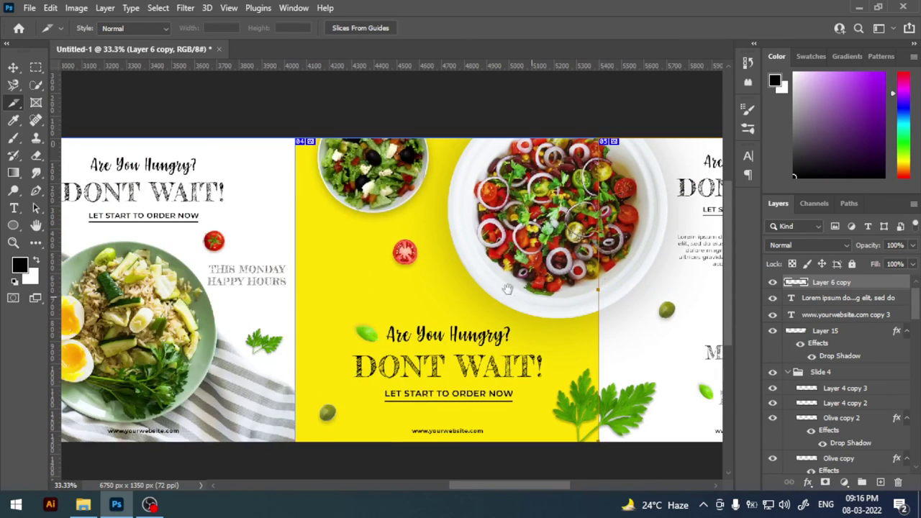
Step: Export all slices via Save for Web (Legacy) as JPEG High images to the Desktop
click(29, 8)
mouse_move(44, 217)
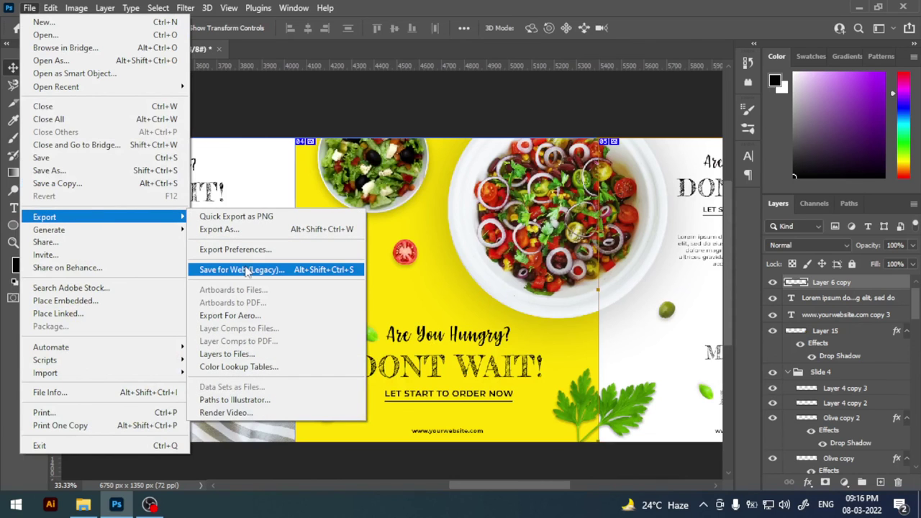
click(251, 273)
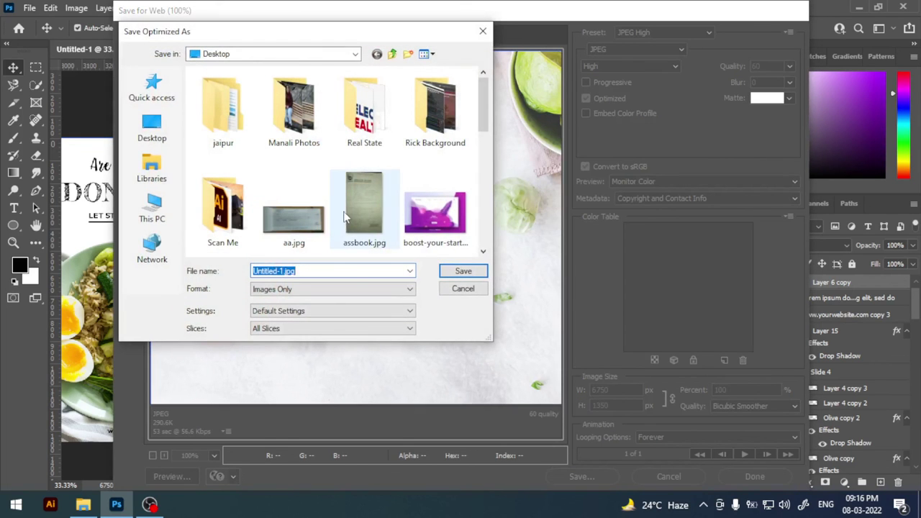
click(153, 125)
text(Images)
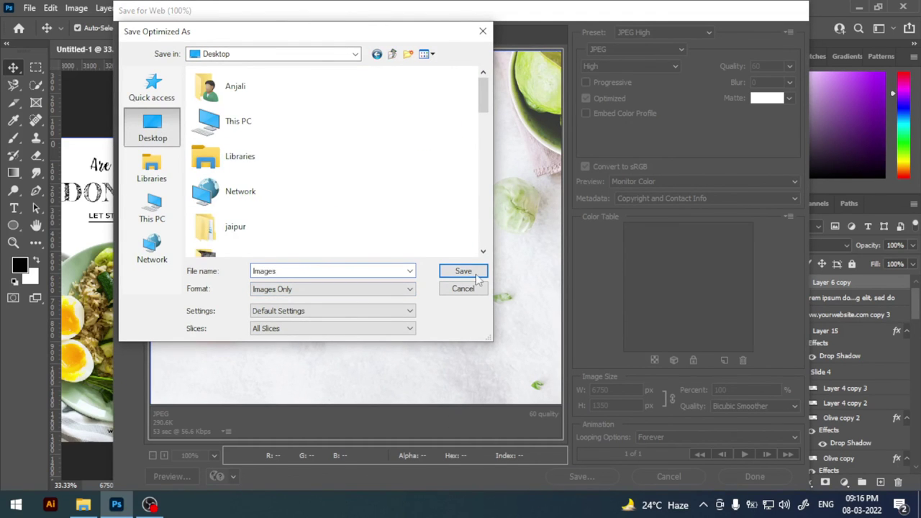
click(463, 271)
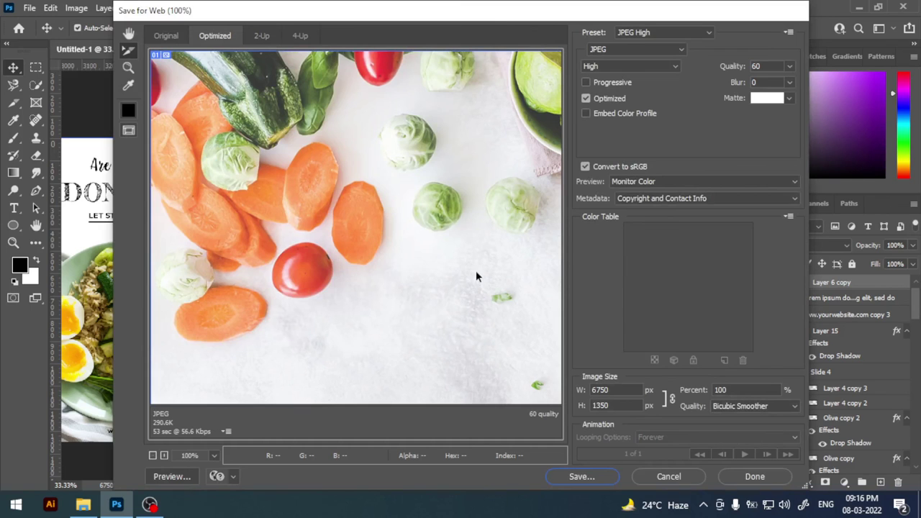
Step: Show the desktop and open the images folder holding the five exported JPGs
key(super+d)
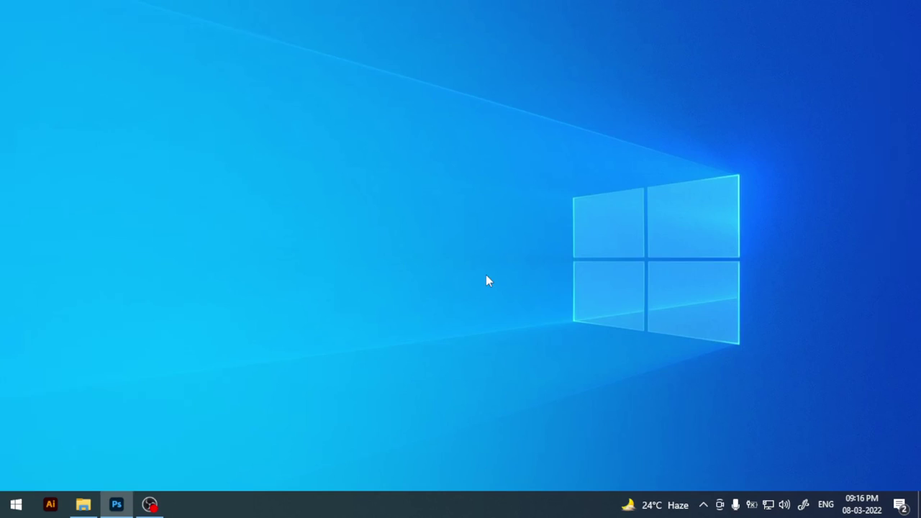
double_click(273, 23)
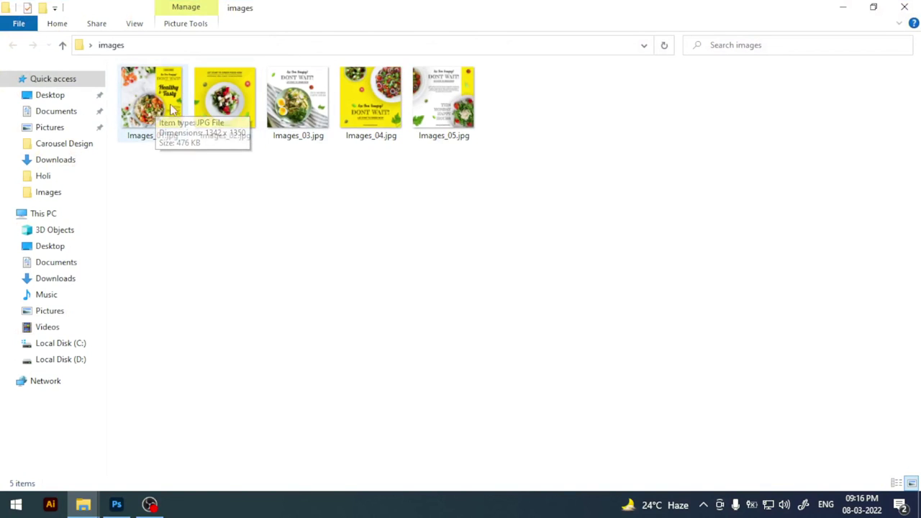
drag(133, 159, 547, 96)
click(206, 144)
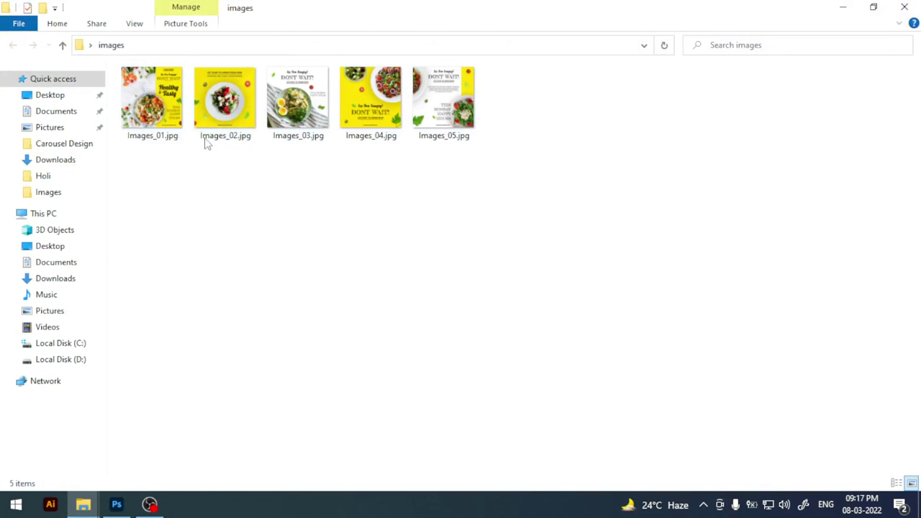
Step: Open Images_01.jpg in the photo viewer and step through all five slides
double_click(161, 110)
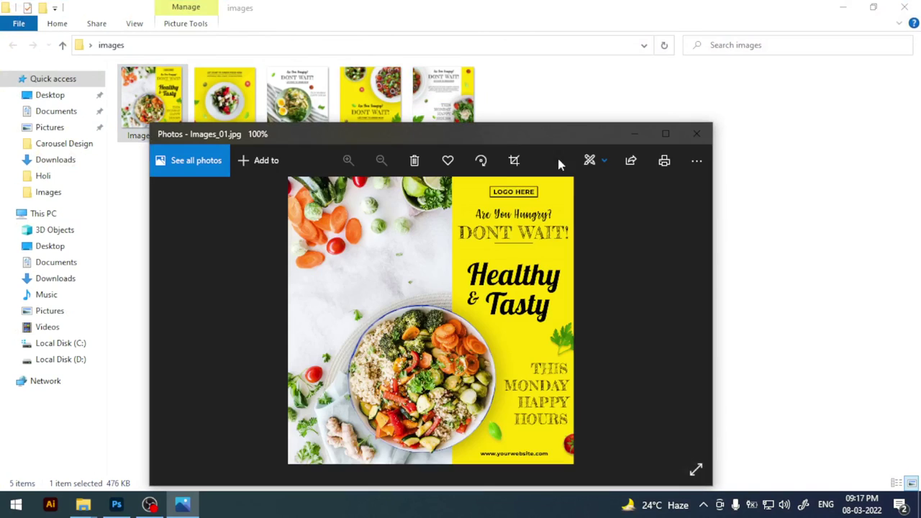
drag(571, 134, 603, 72)
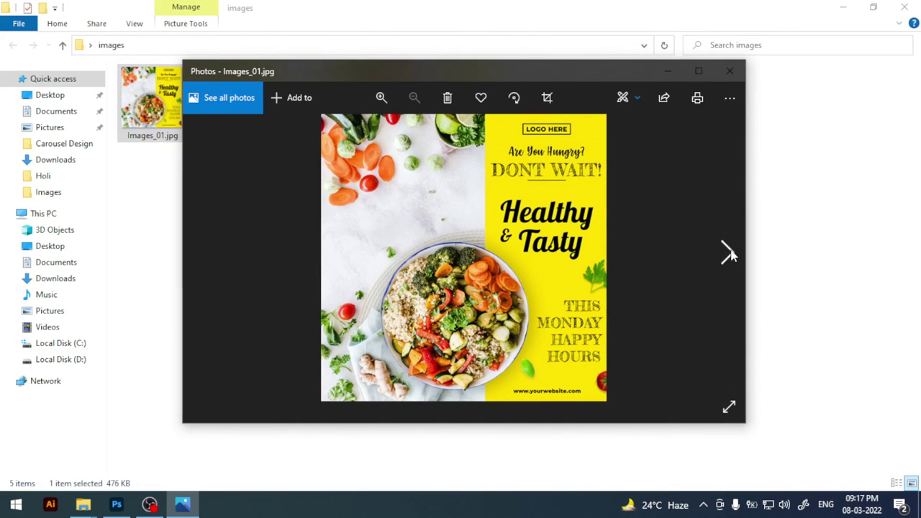
click(728, 253)
click(728, 254)
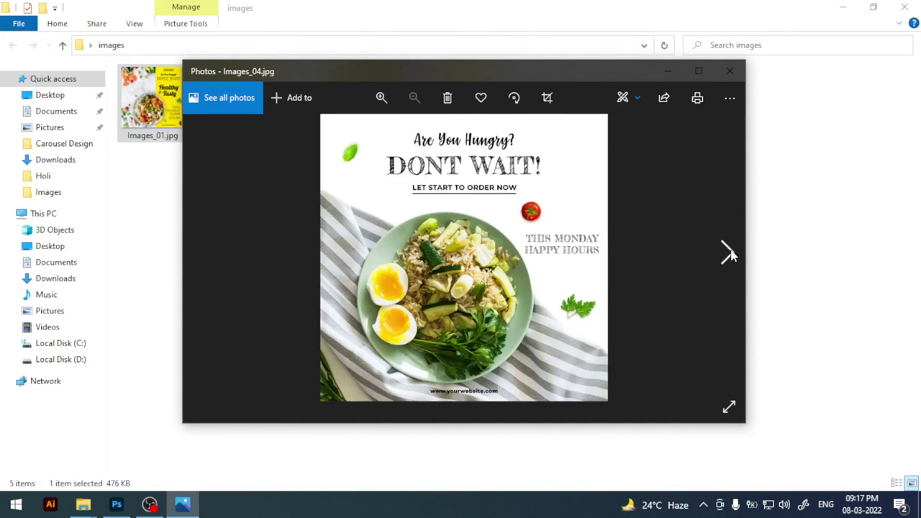
click(728, 253)
click(728, 251)
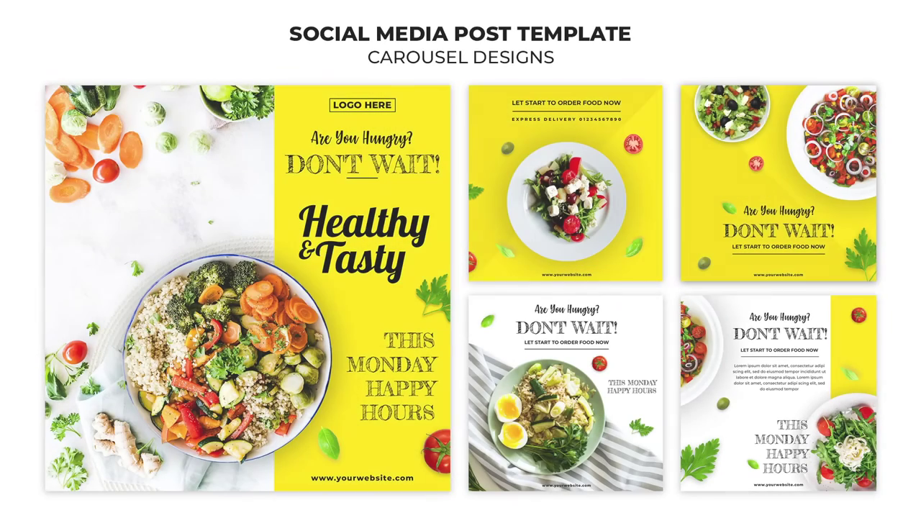